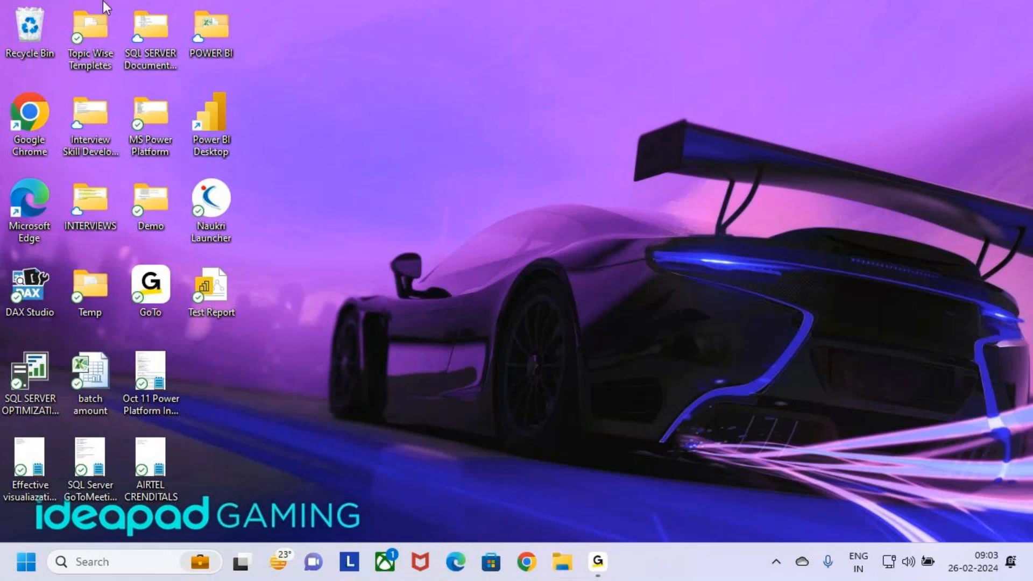
Step: Open File Explorer and go to the Power Apps folder inside MS Power Platform on the Desktop
key("super+e")
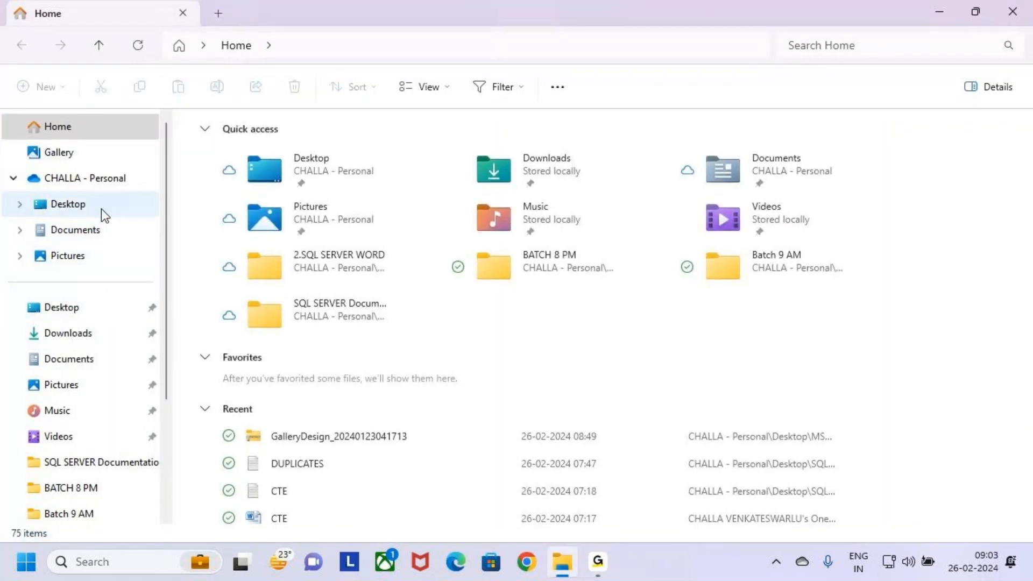
left_click(101, 209)
left_click(193, 198)
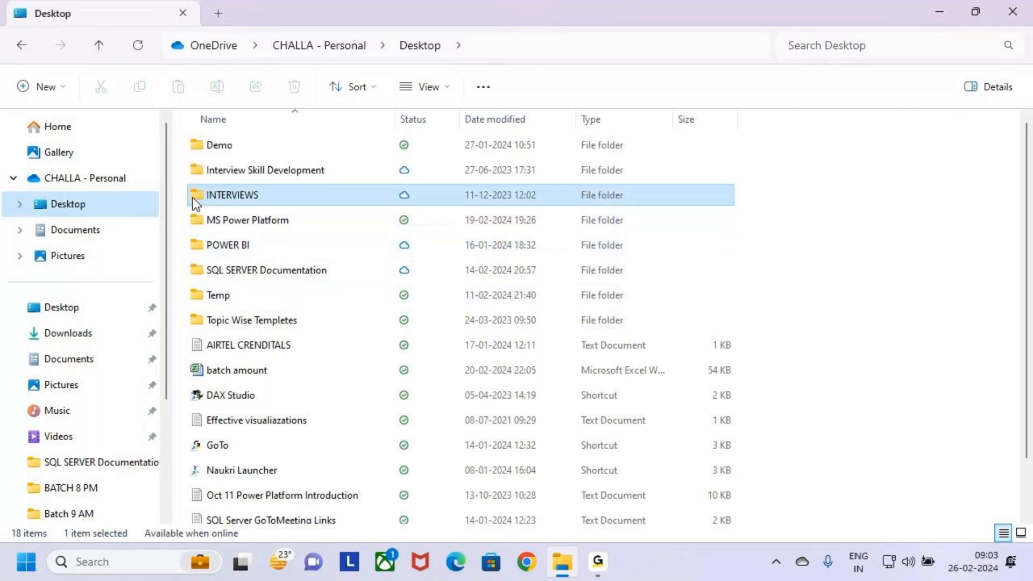
double_click(211, 220)
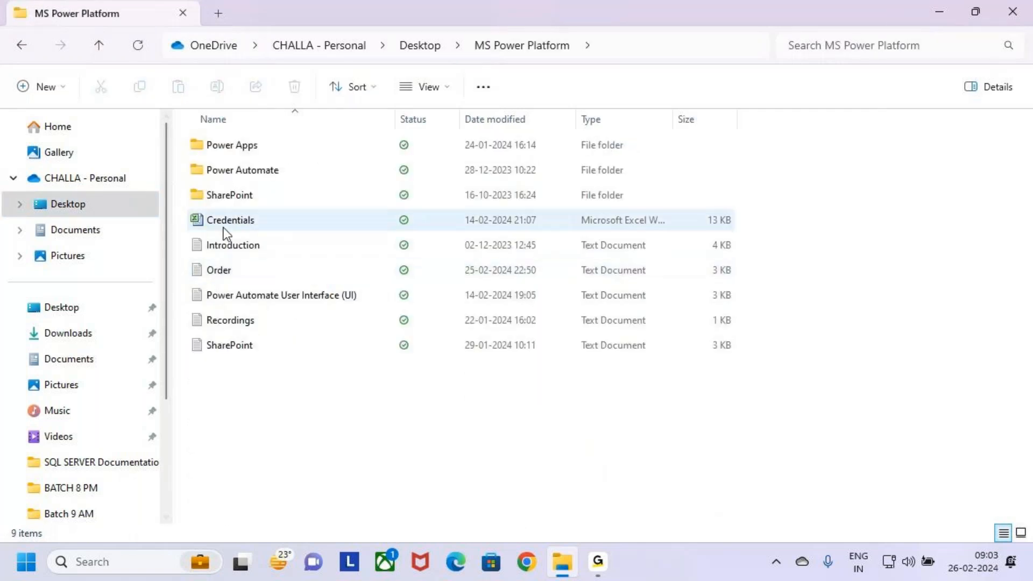
left_click(199, 152)
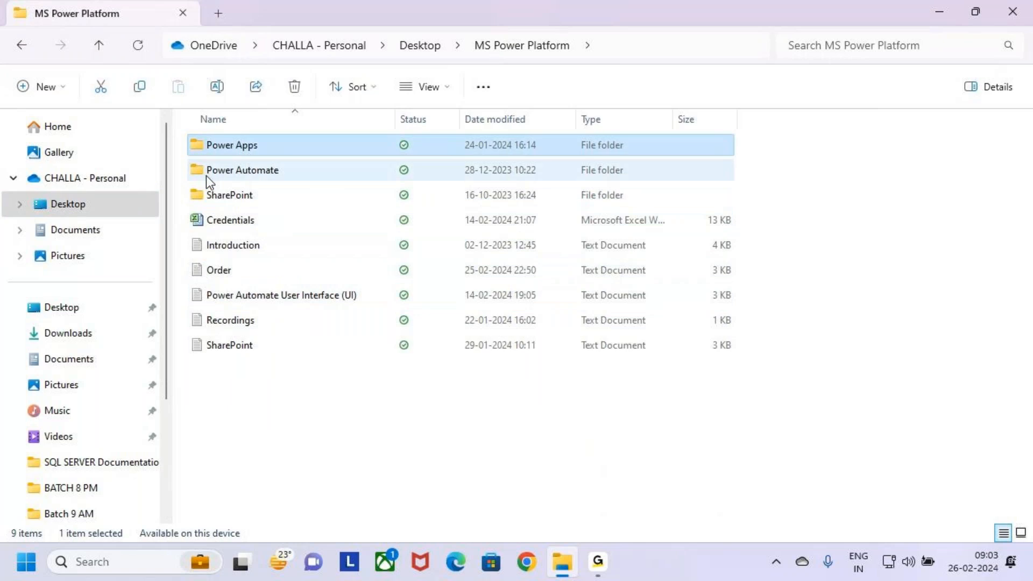
double_click(195, 154)
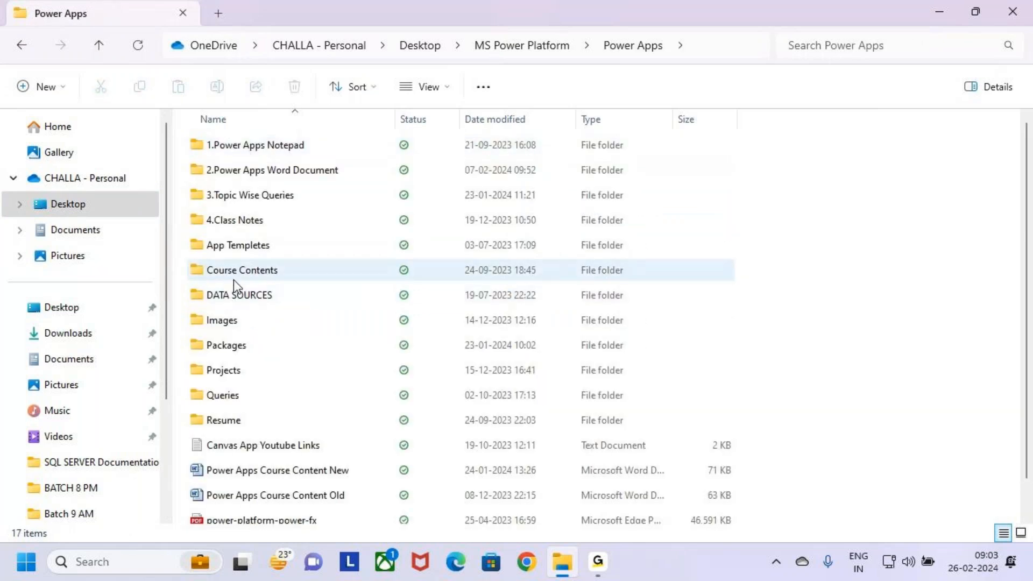
Step: Open the Batch 9 AM folder inside 4.Class Notes
left_click(205, 242)
left_click(195, 192)
key("Down")
key("Return")
left_click(212, 176)
double_click(212, 176)
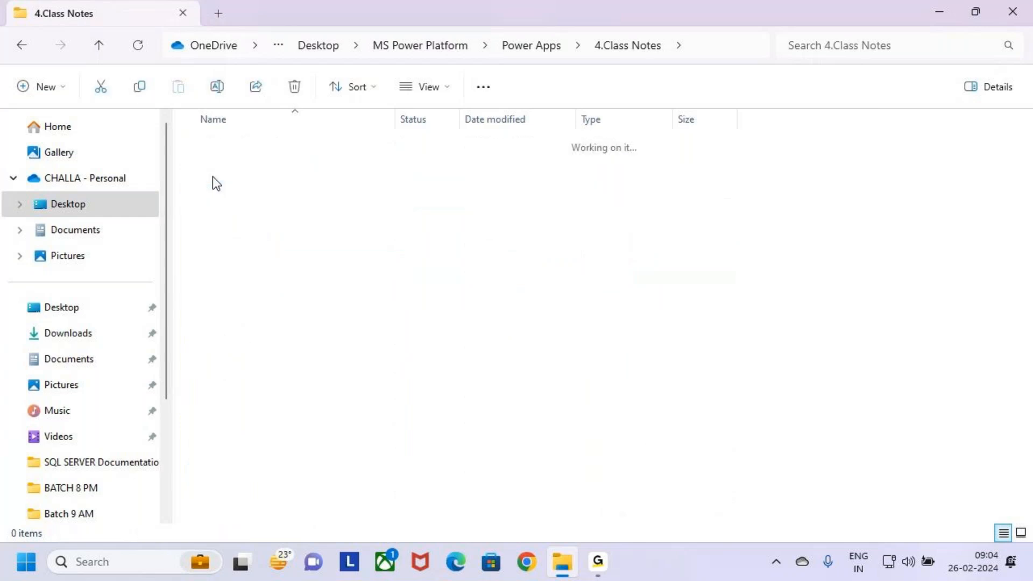
key("alt+Left")
double_click(256, 197)
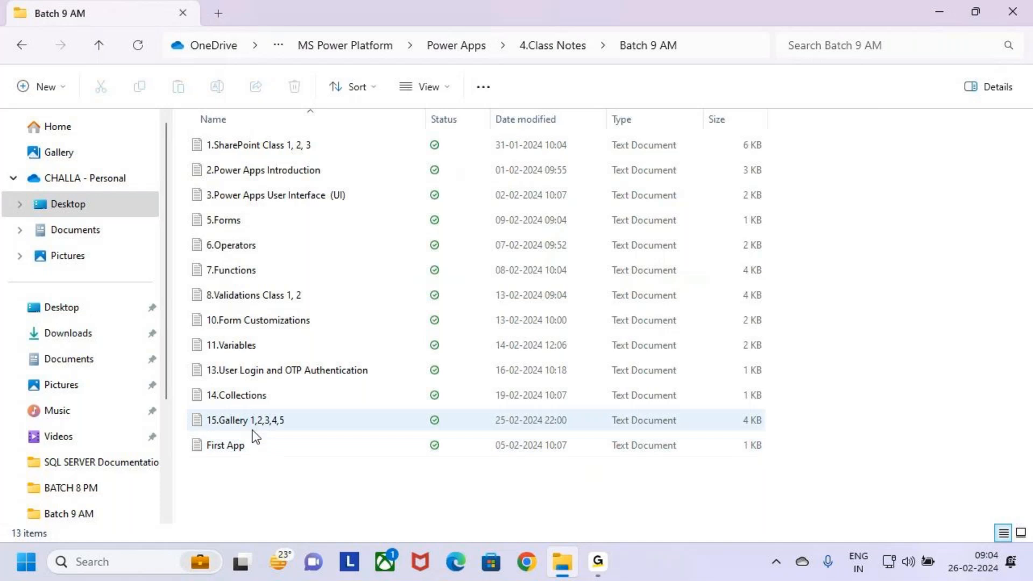
Step: Open the text file 15.Gallery 1,2,3,4,5 and maximize its window
left_click(238, 399)
left_click(272, 424)
double_click(276, 421)
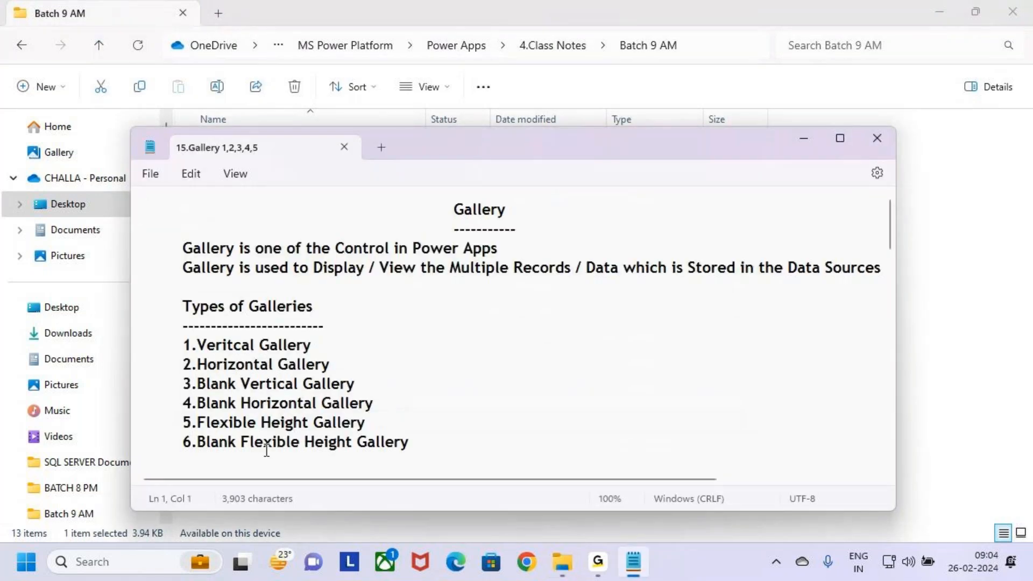
left_click(840, 138)
Step: Review the Class 5 Gallery Design notes at the end of the file, including the Students.Gallery column list
scroll(293, 306, "down", 9)
scroll(297, 309, "up", 4)
scroll(304, 301, "down", 20)
scroll(302, 293, "down", 6)
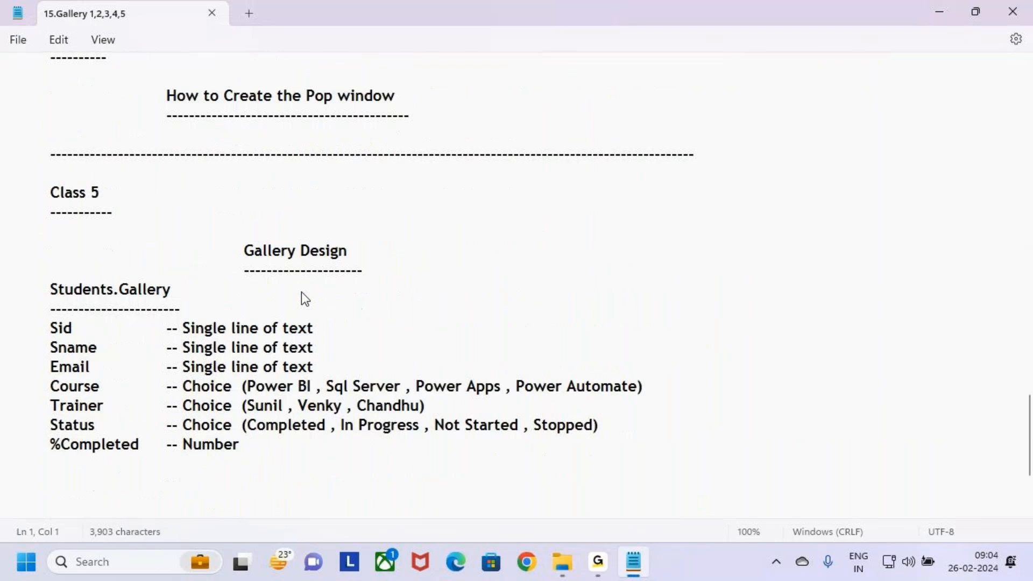
left_click_drag(51, 115, 115, 122)
left_click_drag(239, 173, 361, 168)
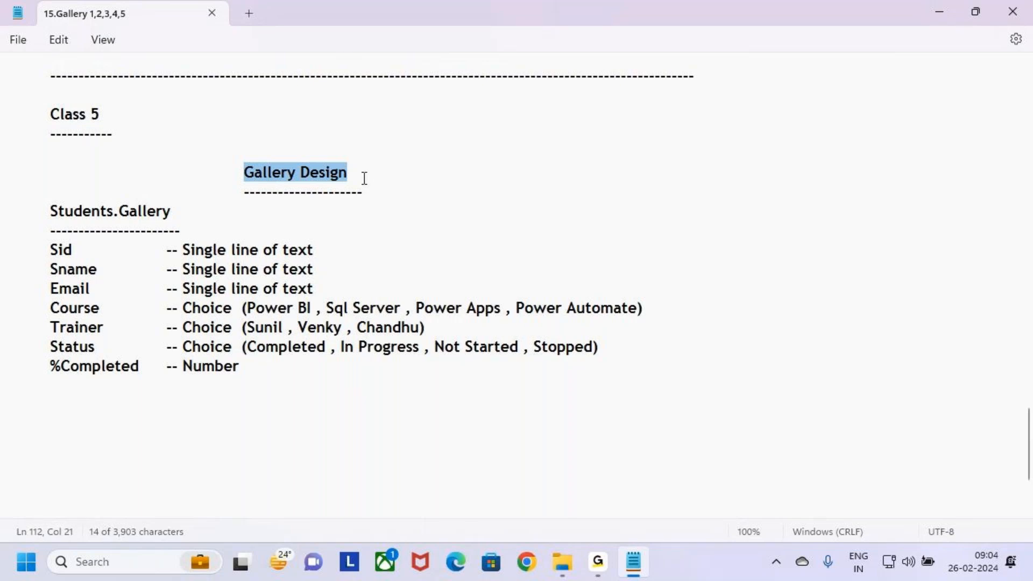
left_click(364, 178)
left_click(379, 196)
left_click(244, 405)
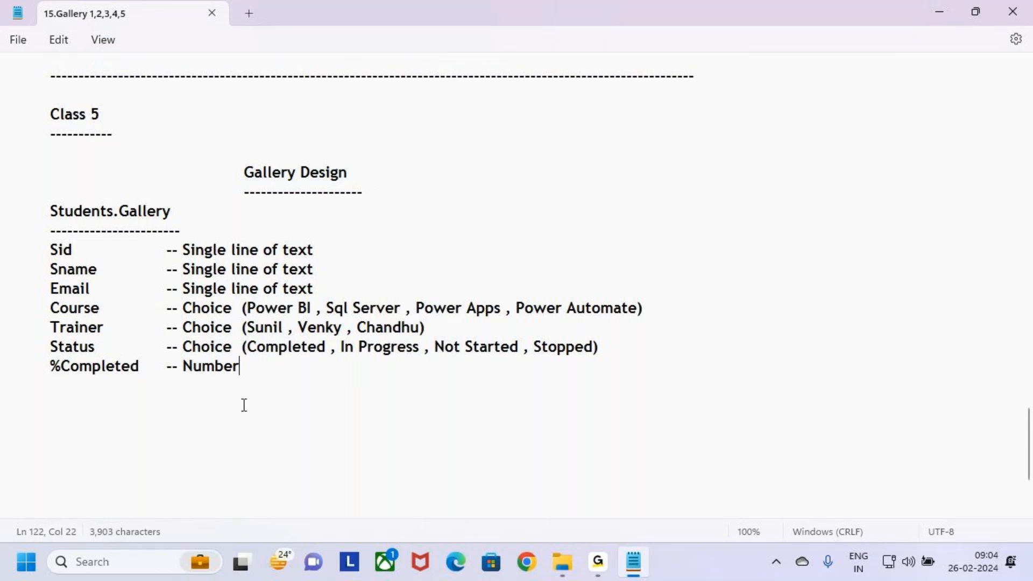
left_click_drag(263, 370, 14, 175)
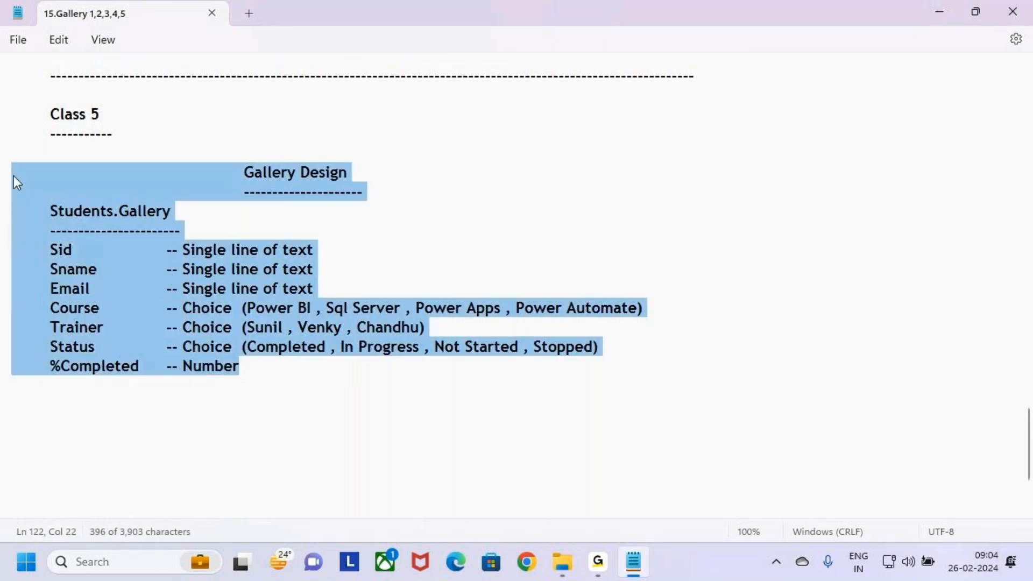
Step: Add a long dashed separator line below the %Completed entry, leaving a blank line between them
left_click(265, 362)
key("Return")
key("Return")
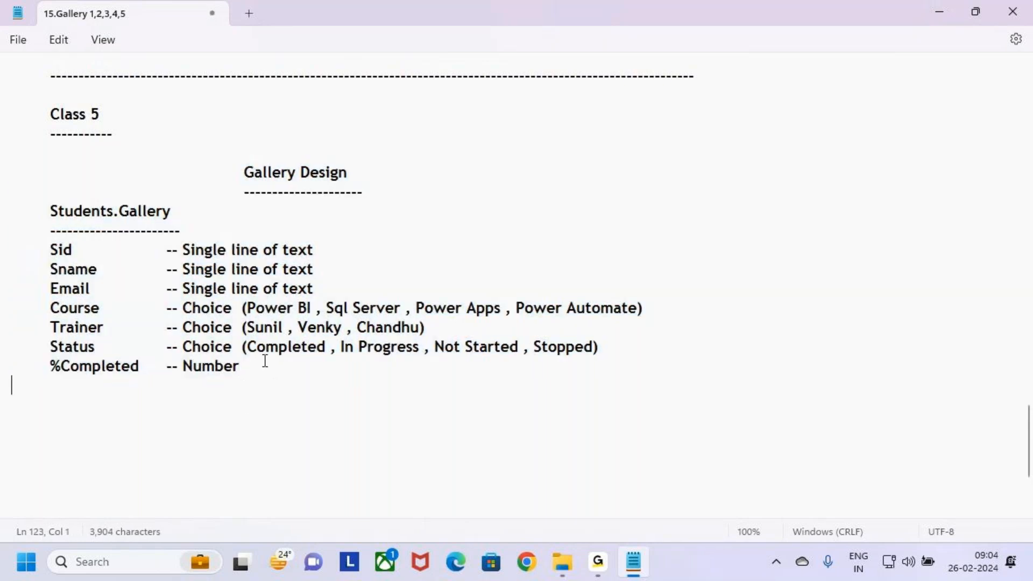
type("---------------------")
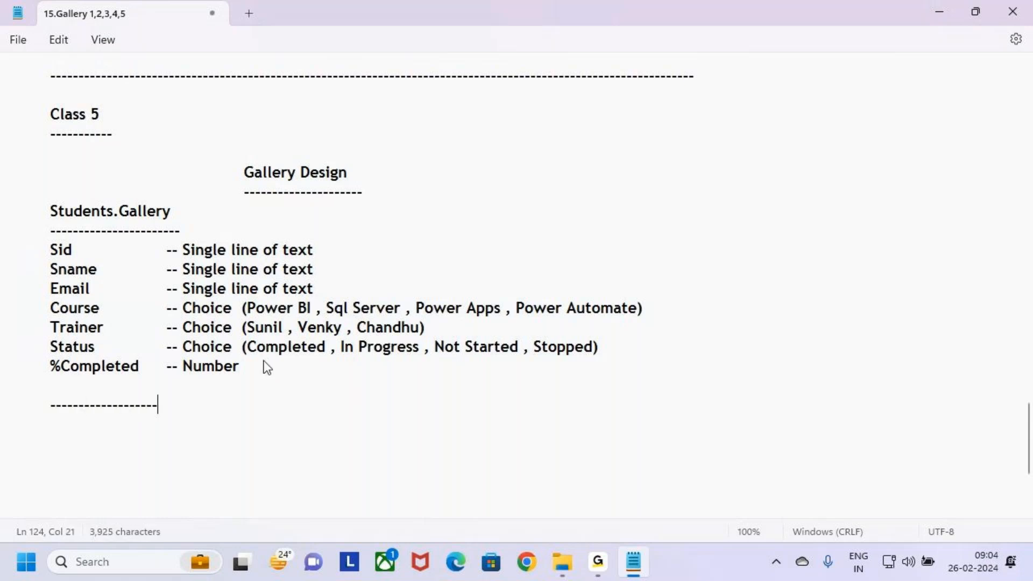
type("---------------------------------------------------------------------------------")
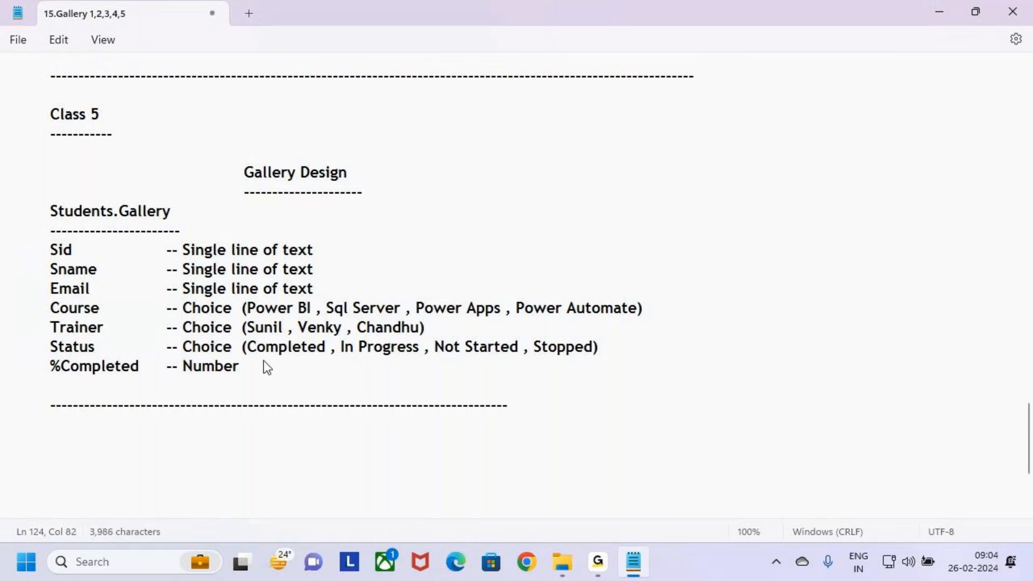
type("--------------------------------------------------------------------------------------")
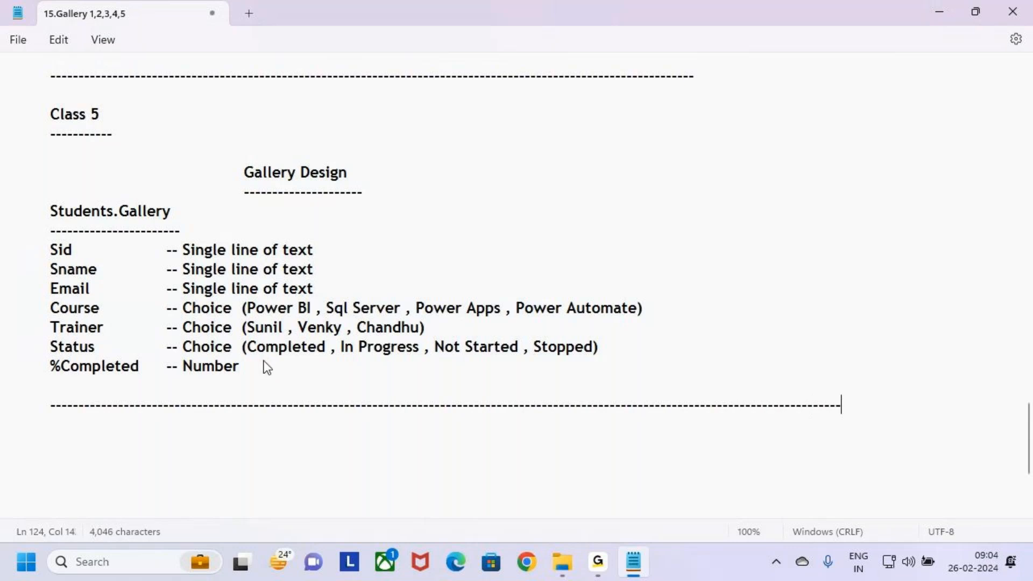
Step: Add the heading "Class 6" below the separator and underline it with dashes
key("Return")
key("Return")
type("Class 6")
key("Return")
type("------------")
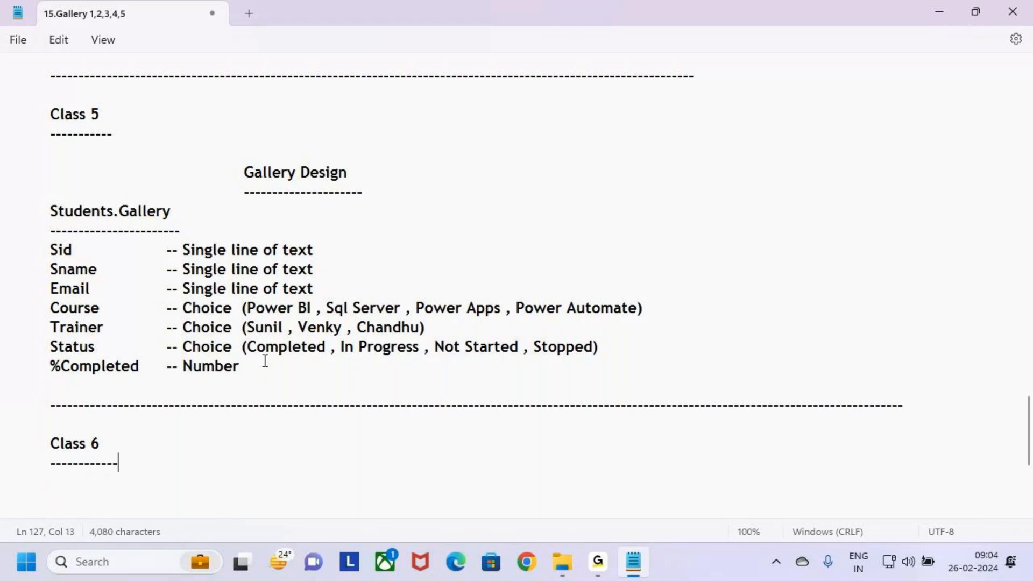
Step: Add the indented title "Gid View in Gallery" below the Class 6 heading
key("Return")
key("Return")
key("Tab")
key("Tab")
key("Tab")
key("Tab")
key("Tab")
key("Tab")
key("Tab")
type("G")
type("Rid")
key("BackSpace")
key("BackSpace")
key("BackSpace")
type("id View in D")
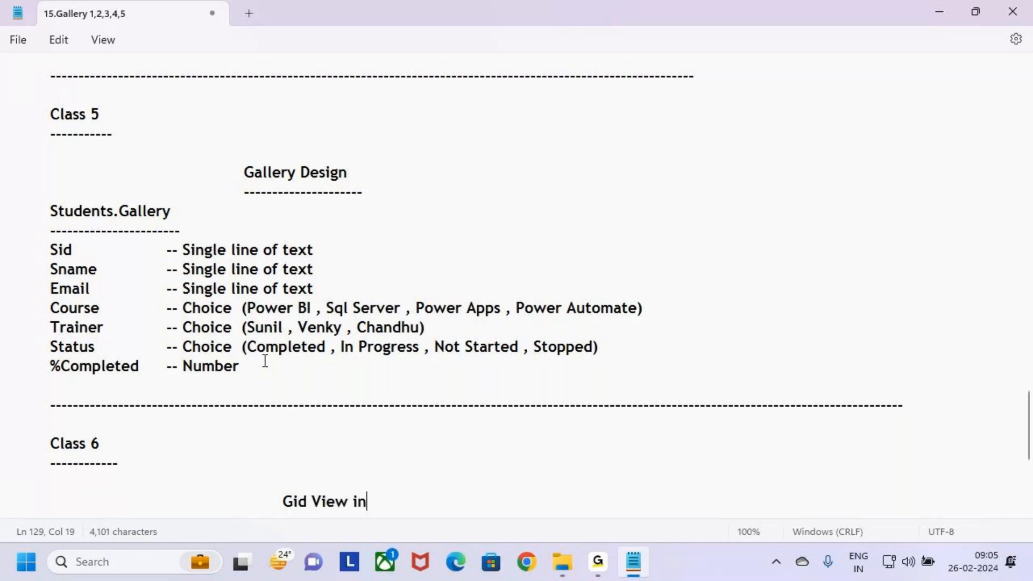
key("BackSpace")
type("Gallery")
Step: Underline the Class 6 title with a matching indented row of dashes and correct its first word to "Grid"
key("Return")
key("Tab")
key("Tab")
key("Tab")
key("Tab")
type("\\")
key("Tab")
key("Tab")
key("BackSpace")
key("BackSpace")
key("BackSpace")
key("BackSpace")
key("Tab")
key("Tab")
key("Tab")
type("----------------------")
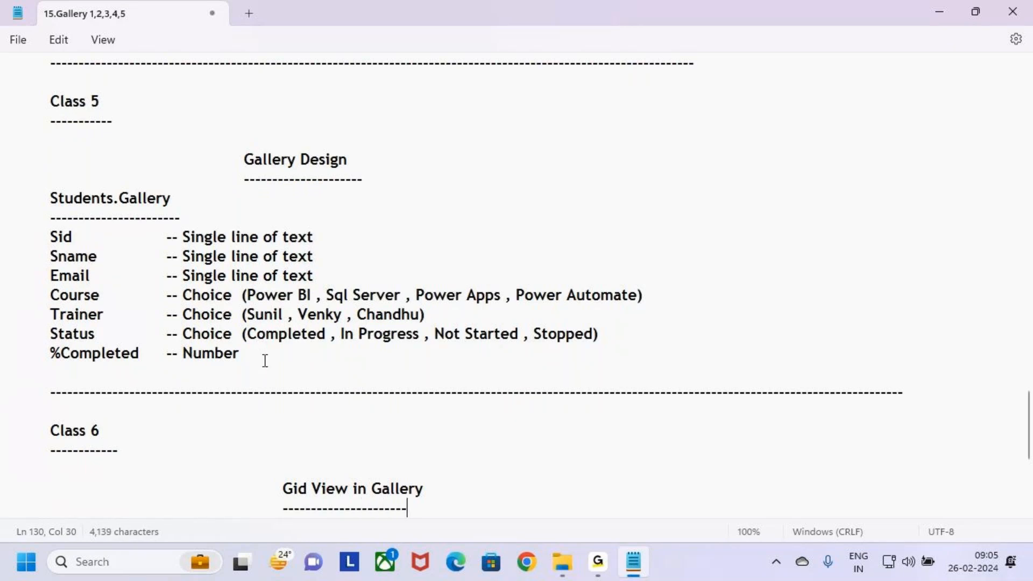
type("------")
left_click(299, 488)
key("BackSpace")
type("ri")
Step: Review the Class 5 Gallery Design section and the Class 6 title in the notes
left_click_drag(260, 357, 1, 202)
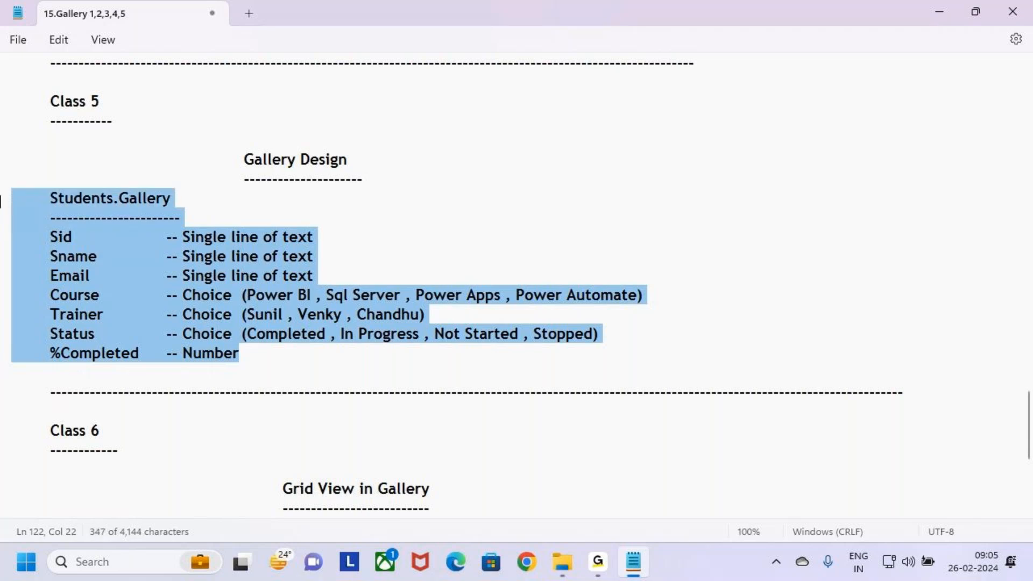
left_click(279, 369)
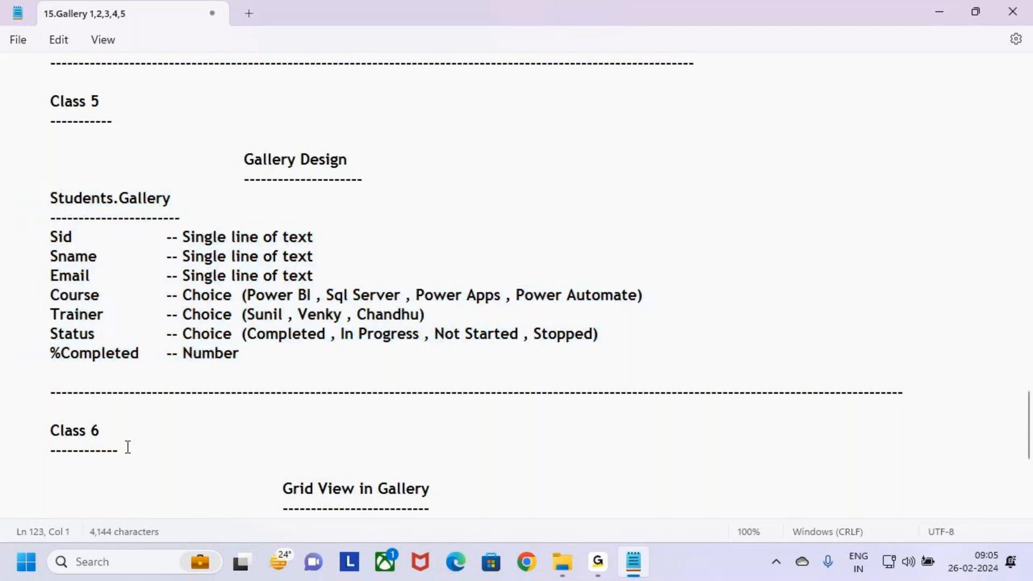
scroll(438, 469, "down", 1)
scroll(438, 469, "down", 2)
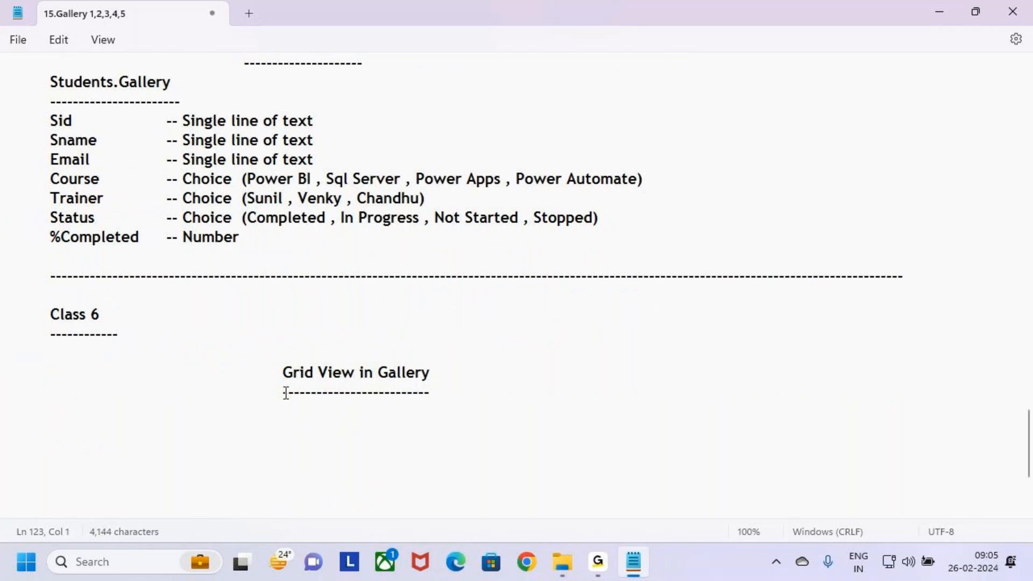
left_click_drag(281, 371, 450, 387)
left_click(576, 400)
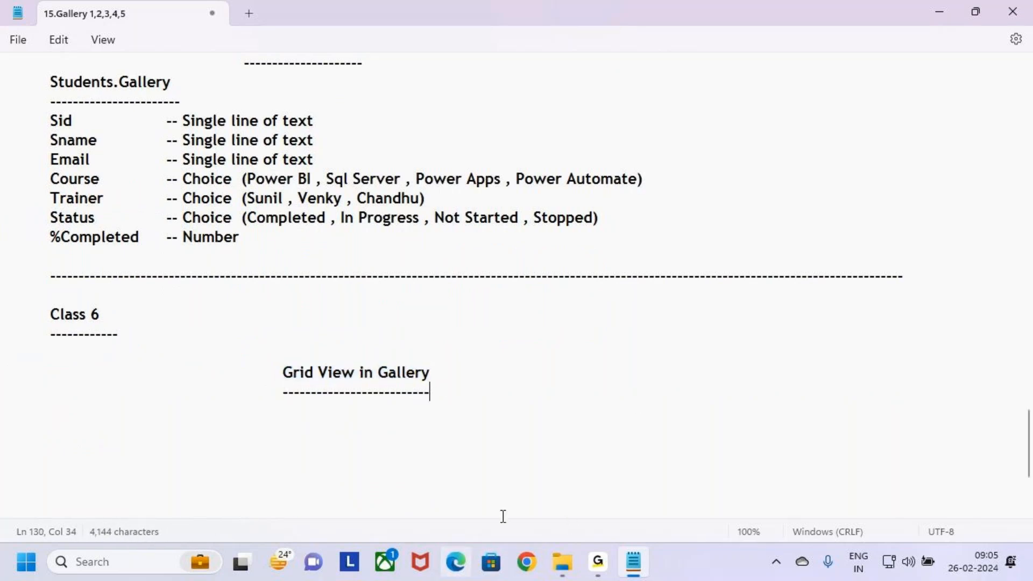
scroll(252, 269, "up", 3)
left_click(232, 226)
left_click_drag(233, 230, 360, 230)
left_click(392, 260)
scroll(393, 260, "down", 3)
Step: Switch to Microsoft Edge and open make.powerapps.com
left_click(456, 574)
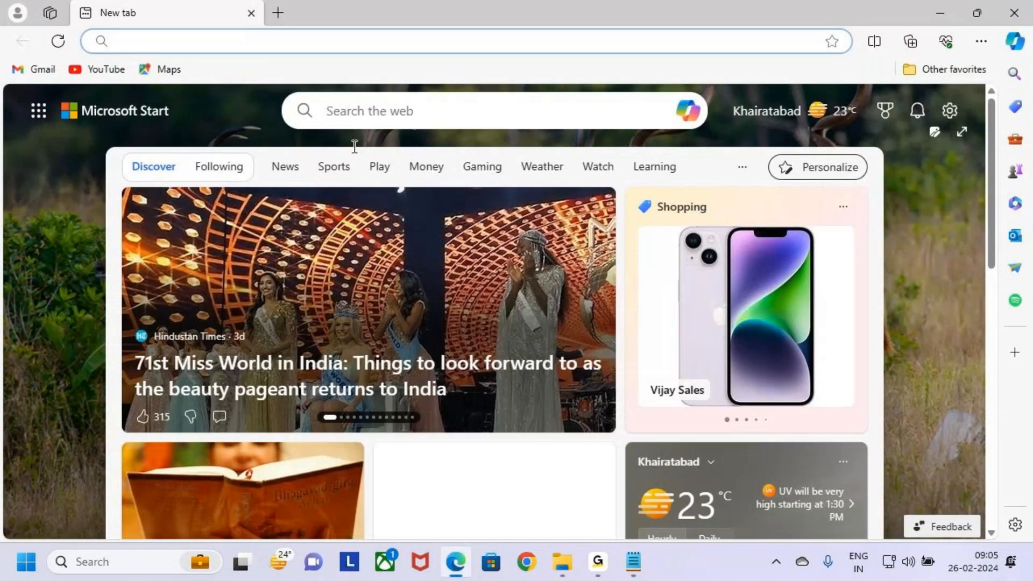
left_click(404, 35)
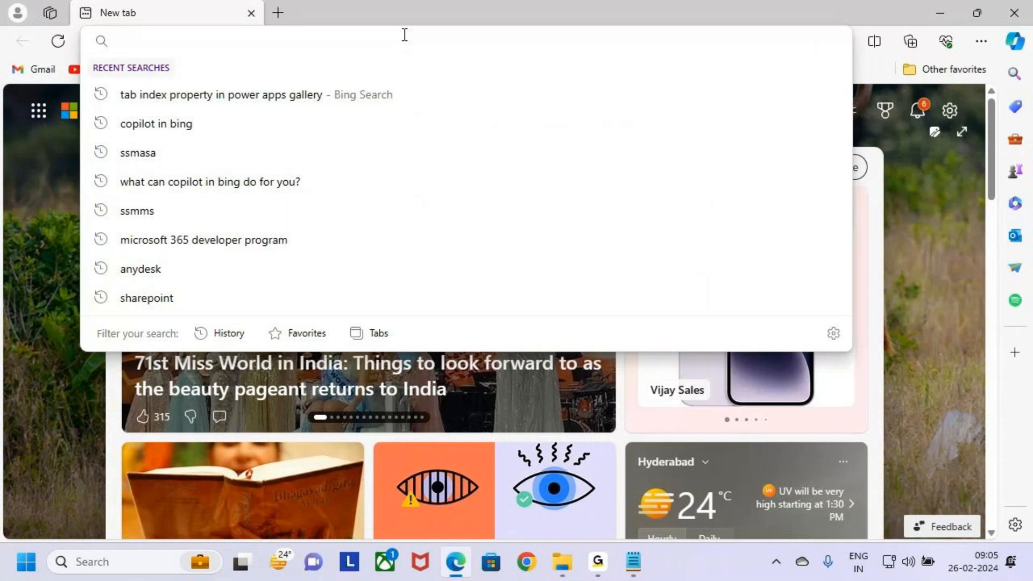
type("make.powerapps.com")
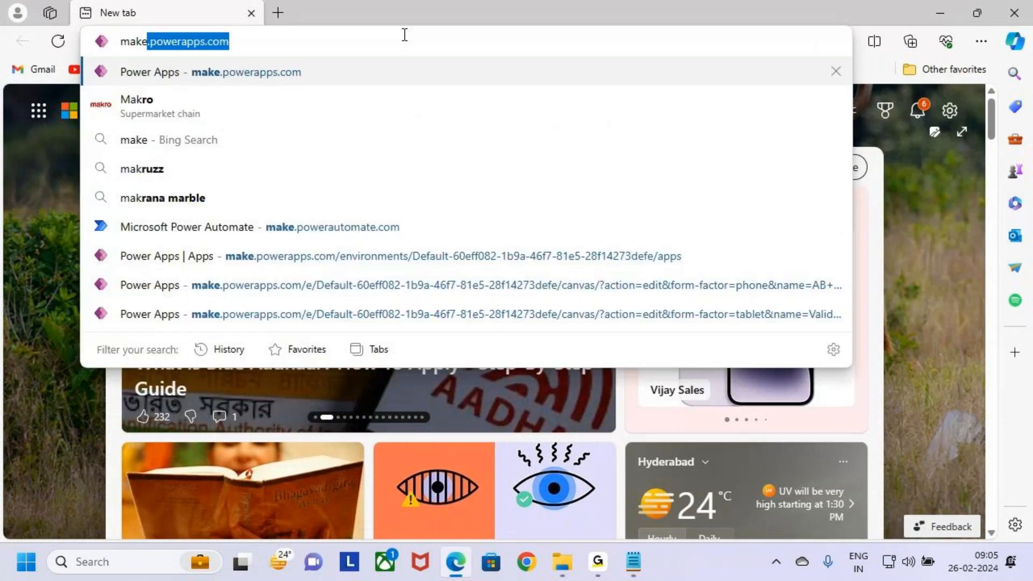
key("Right")
key("Return")
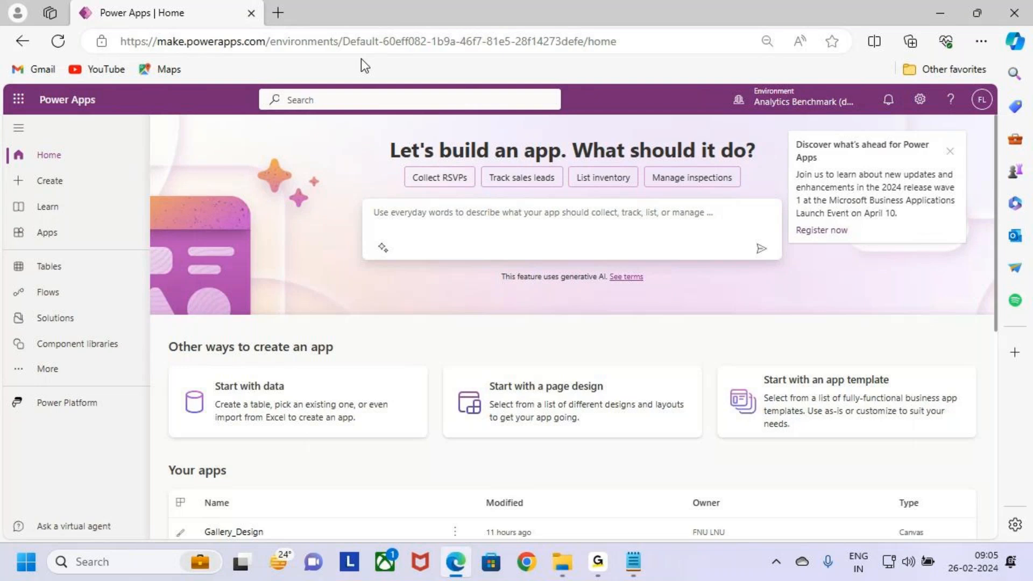
Step: Open the Gallery_Design app for editing and dismiss the Power Apps announcement
scroll(339, 374, "down", 2)
scroll(342, 378, "down", 2)
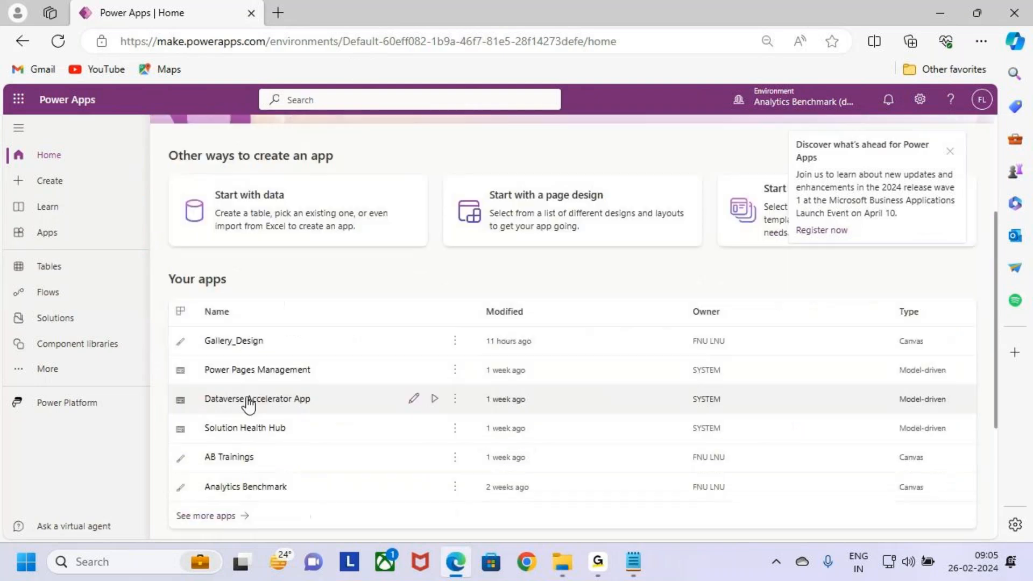
left_click(414, 340)
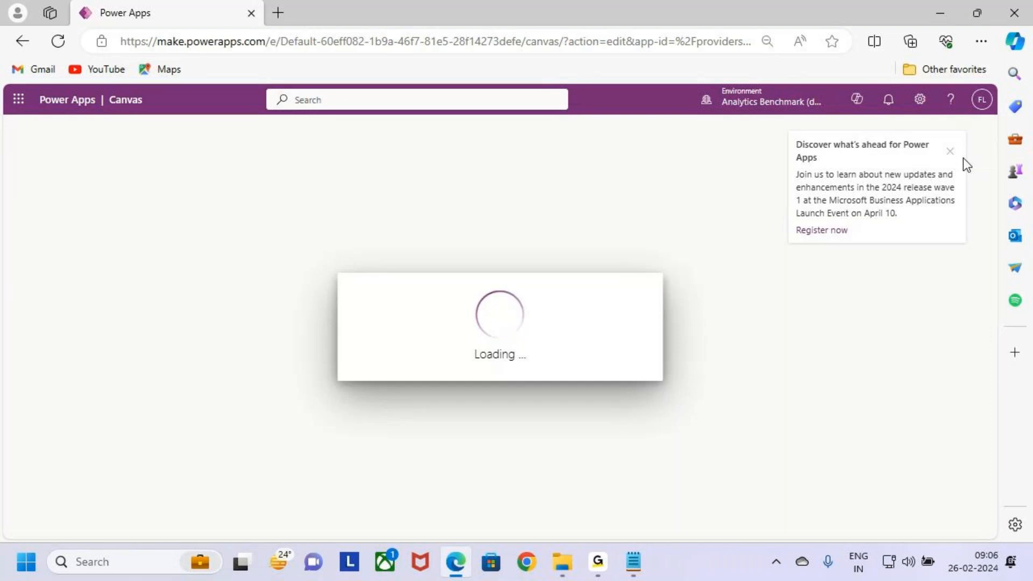
left_click(950, 150)
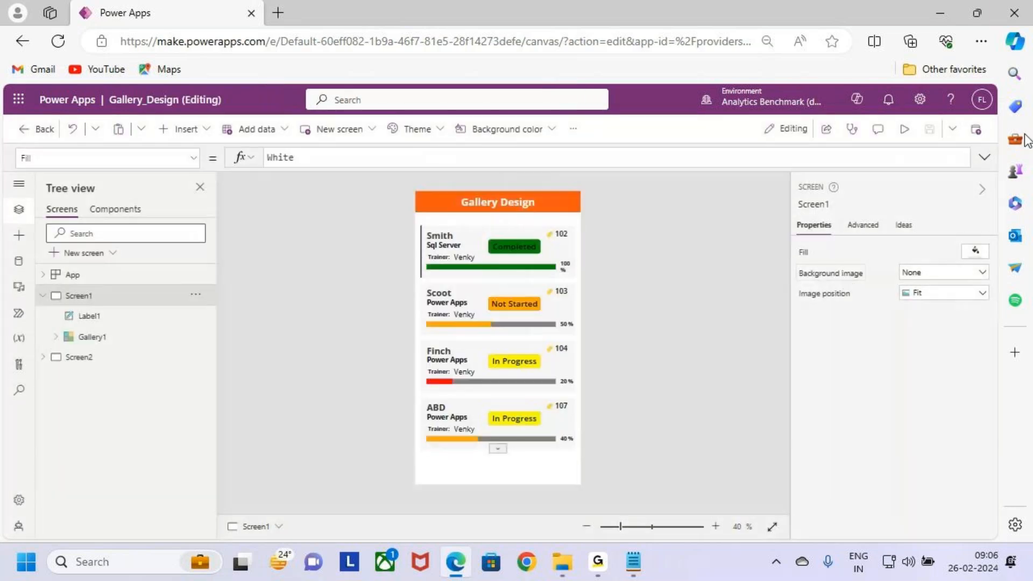
Step: Preview the Gallery_Design app and look through the student records in its gallery
left_click(903, 129)
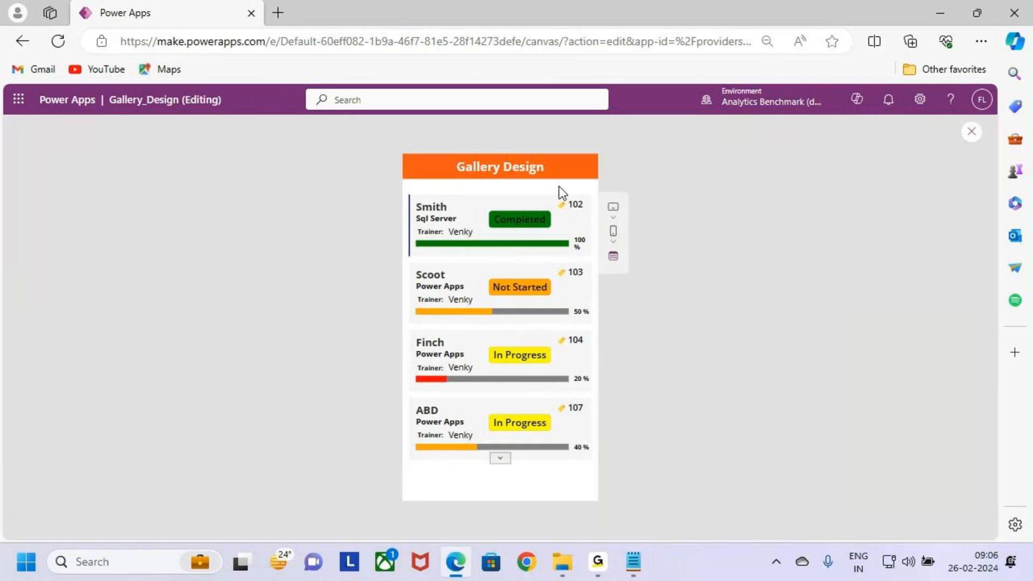
left_click(501, 459)
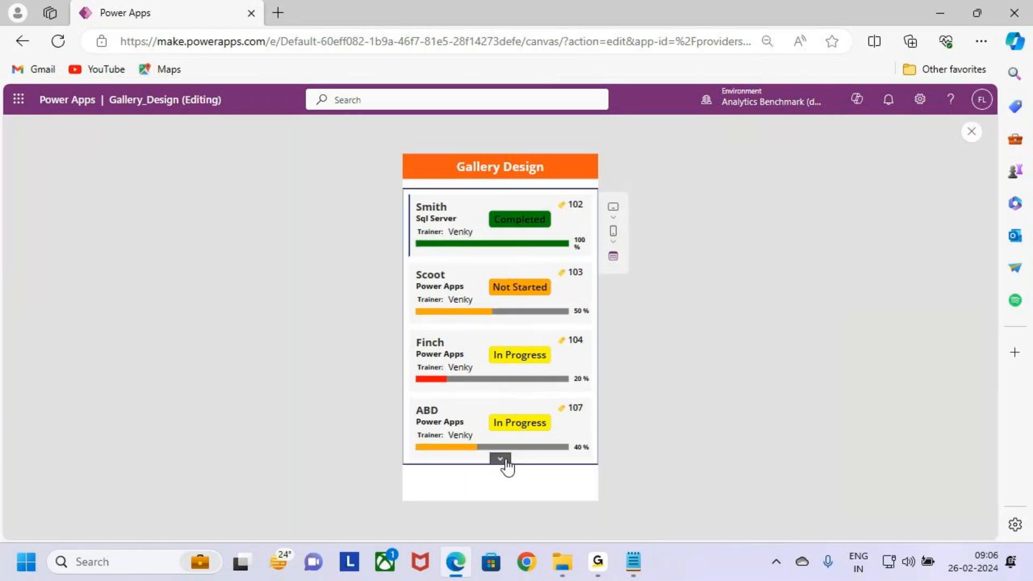
scroll(530, 364, "up", 2)
scroll(530, 363, "down", 1)
scroll(531, 363, "up", 1)
Step: Annotate the preview with a red box around the first gallery record, an arrow beside it, and the labels "Grid View" and "Tabular"
key("ctrl+2")
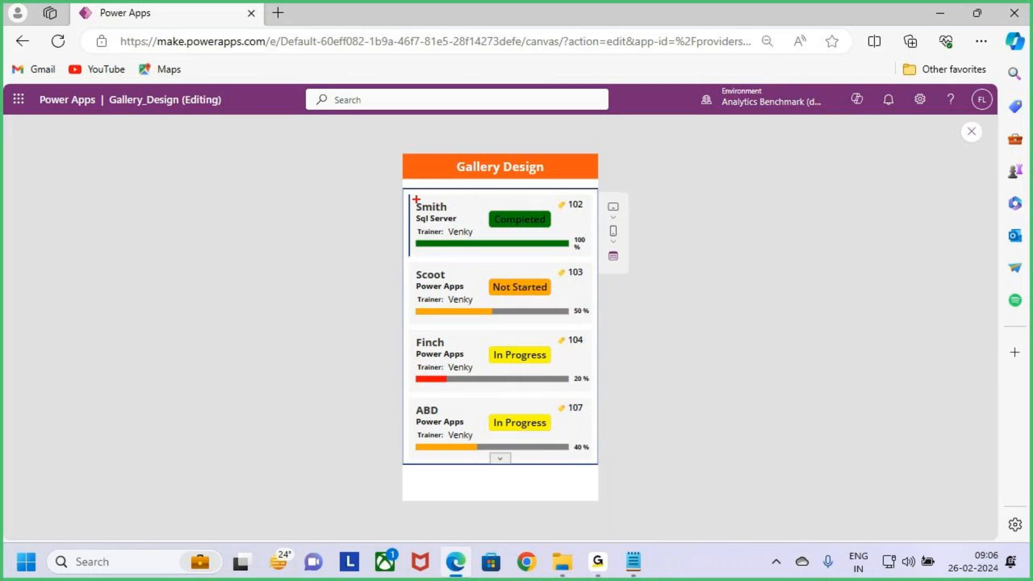
mouse_move(404, 195)
left_mouse_down()
mouse_move(555, 253)
mouse_move(597, 248)
left_mouse_up()
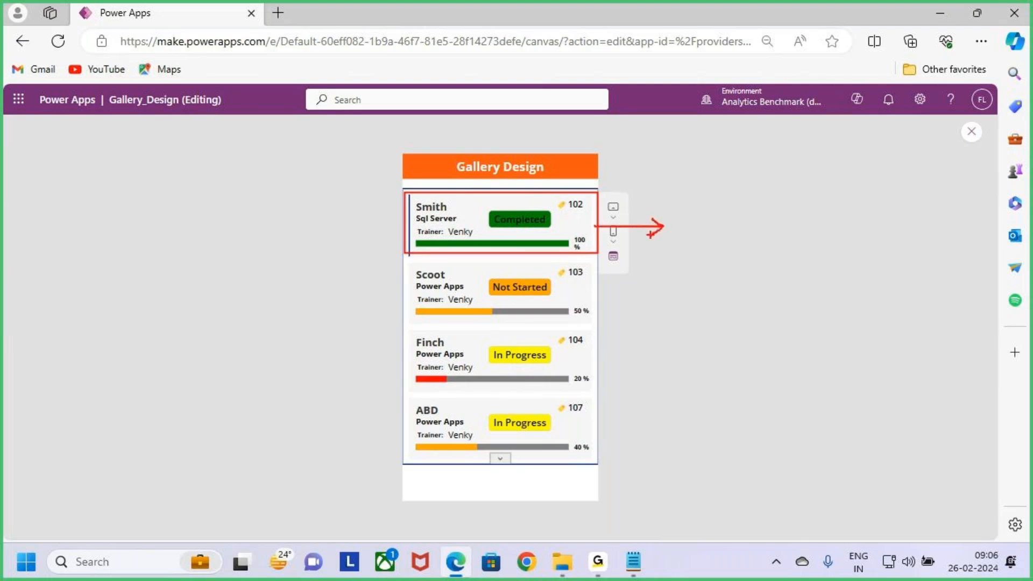
type("G")
type("rid View")
type("Ta")
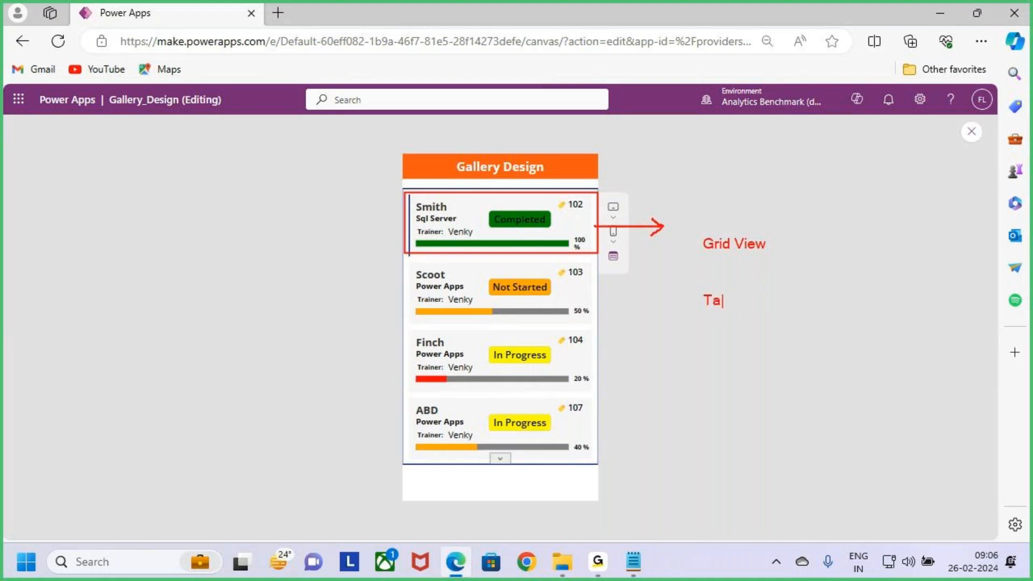
type("bular")
Step: Emphasise the first record and the Grid View and Tabular labels with a box, arrow and circle, and clear all annotations
left_click_drag(691, 233, 773, 257)
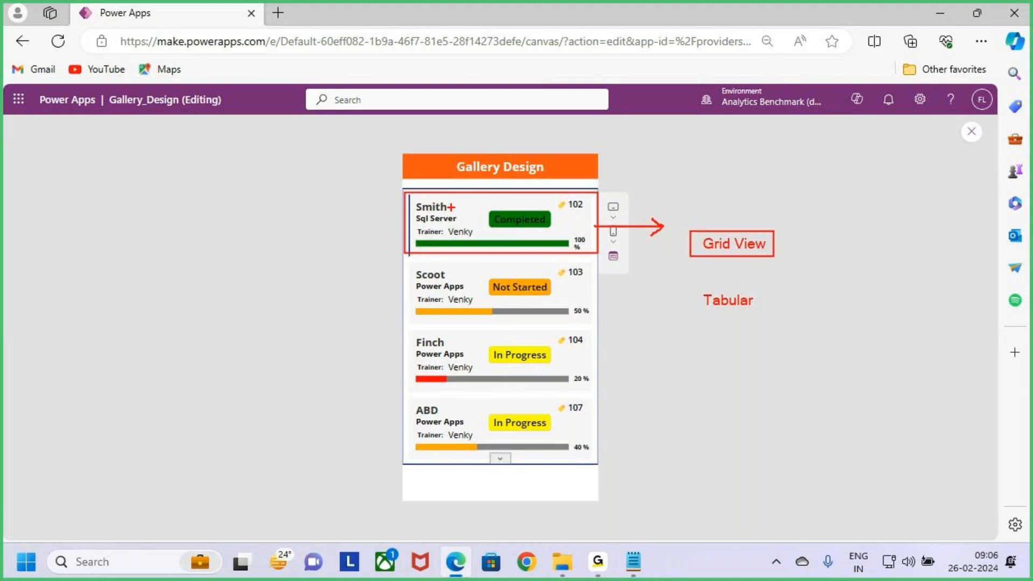
left_click_drag(407, 194, 593, 252)
left_click_drag(597, 252, 596, 251)
left_click_drag(737, 205, 738, 230)
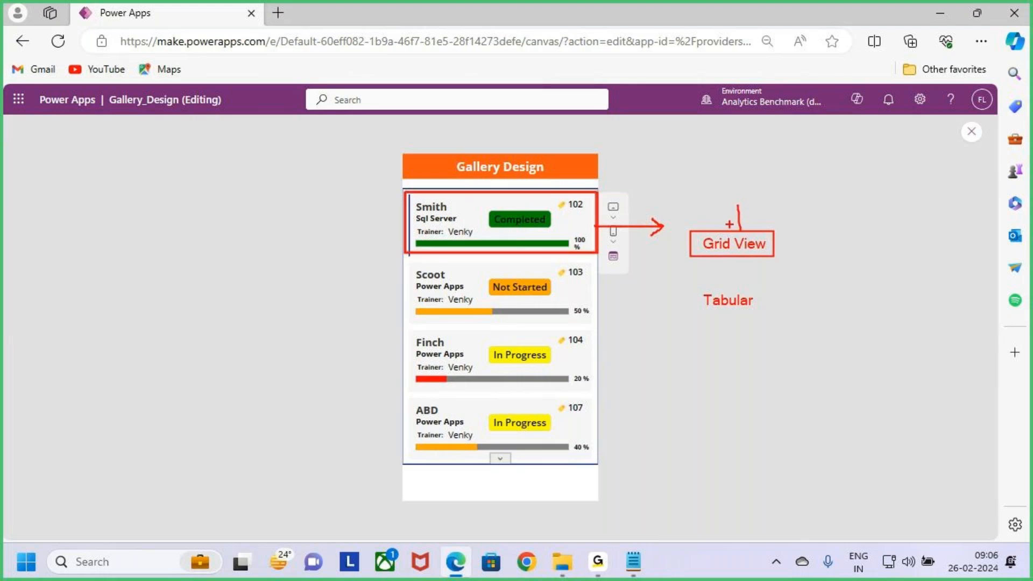
left_click_drag(707, 318, 740, 316)
mouse_move(720, 318)
left_mouse_down()
mouse_move(756, 277)
mouse_move(693, 301)
mouse_move(725, 318)
left_mouse_up()
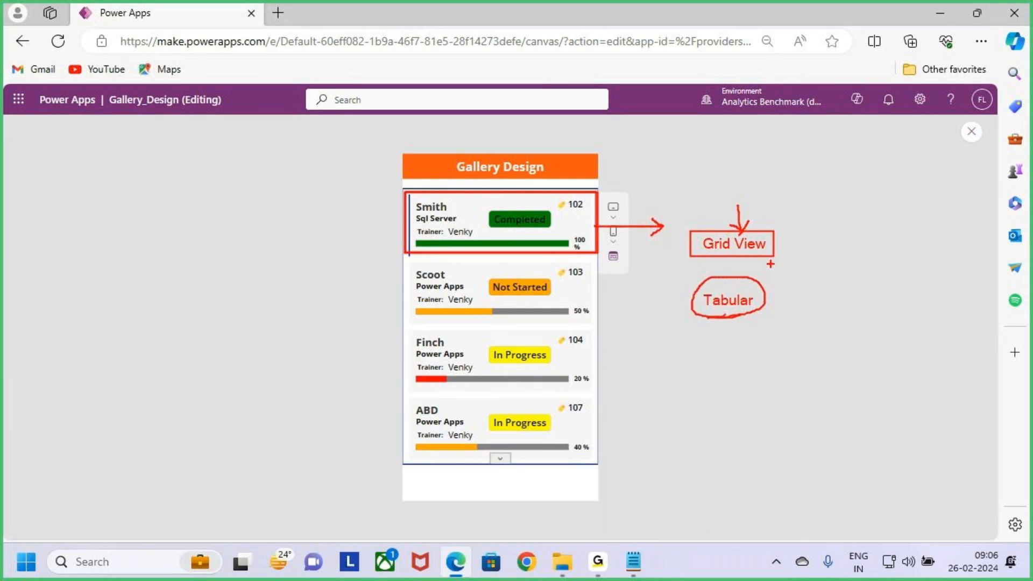
key("Escape")
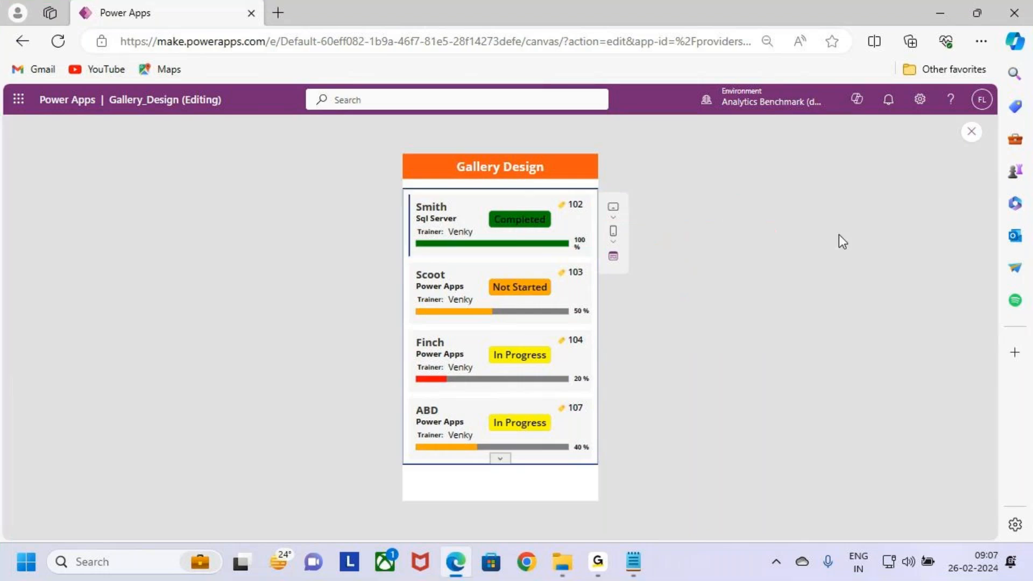
Step: Close the app preview, outline the phone-sized screen, and leave the Gallery_Design app for the Power Apps home page
left_click(970, 135)
left_click(618, 376)
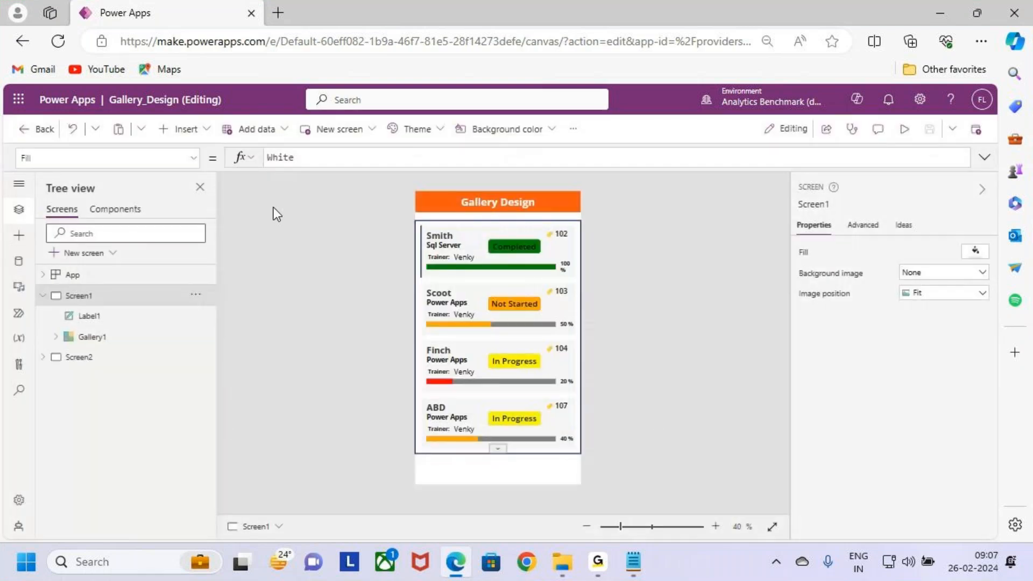
key("ctrl+2")
mouse_move(417, 203)
left_mouse_down()
mouse_move(496, 417)
mouse_move(576, 468)
left_mouse_up()
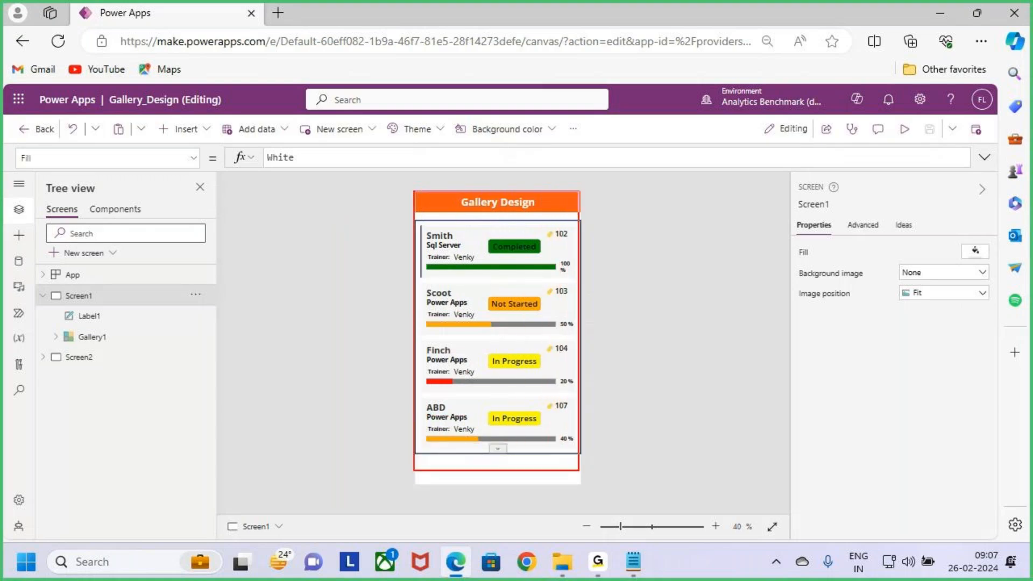
key("Escape")
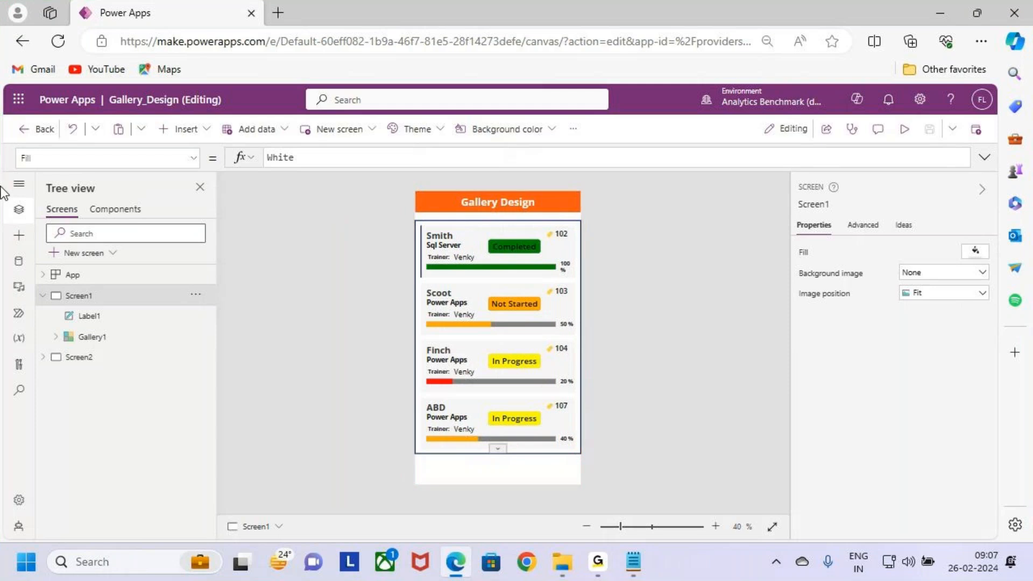
left_click(33, 129)
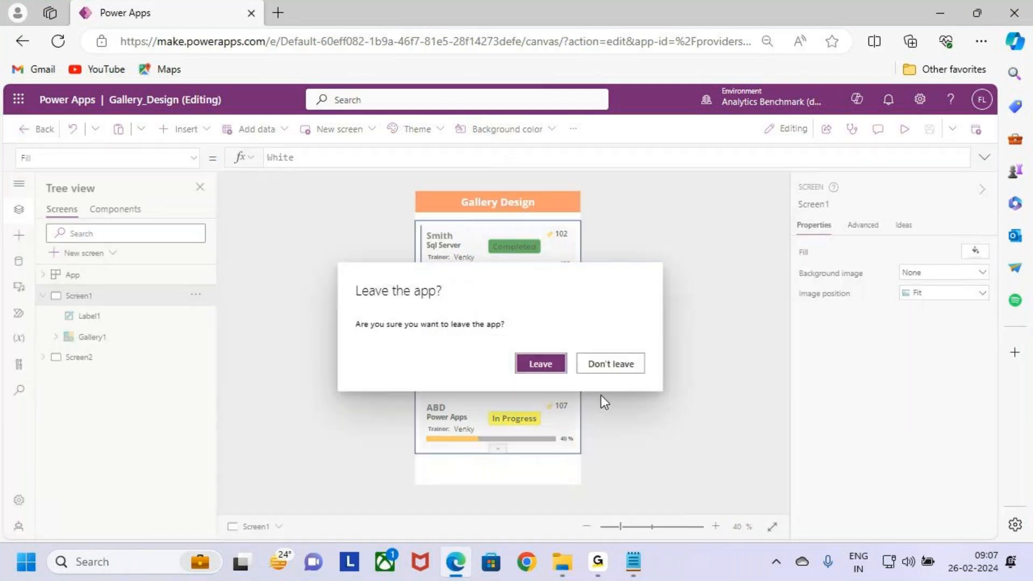
left_click(541, 364)
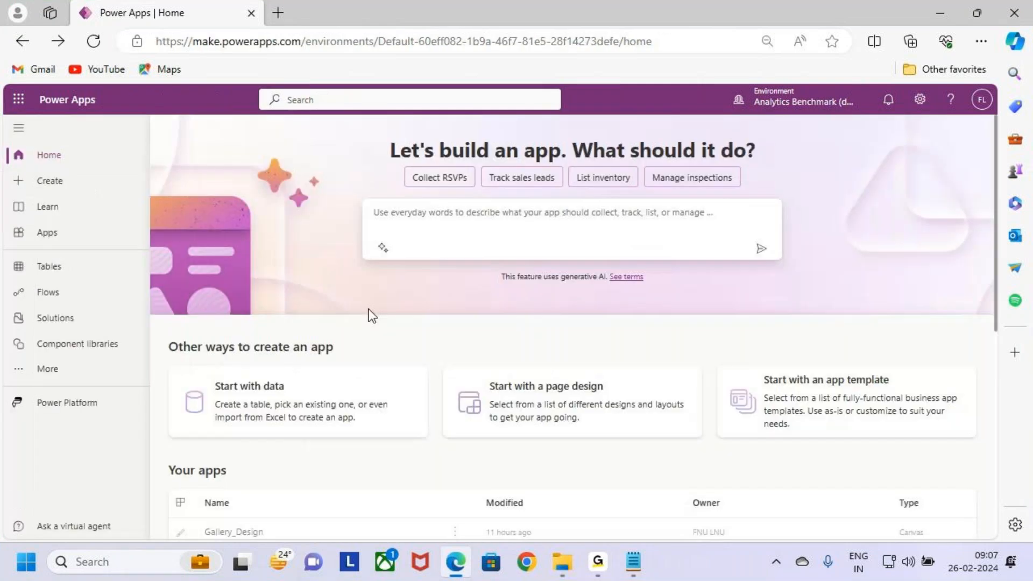
Step: Start creating a new app from scratch as a blank canvas app
left_click(78, 185)
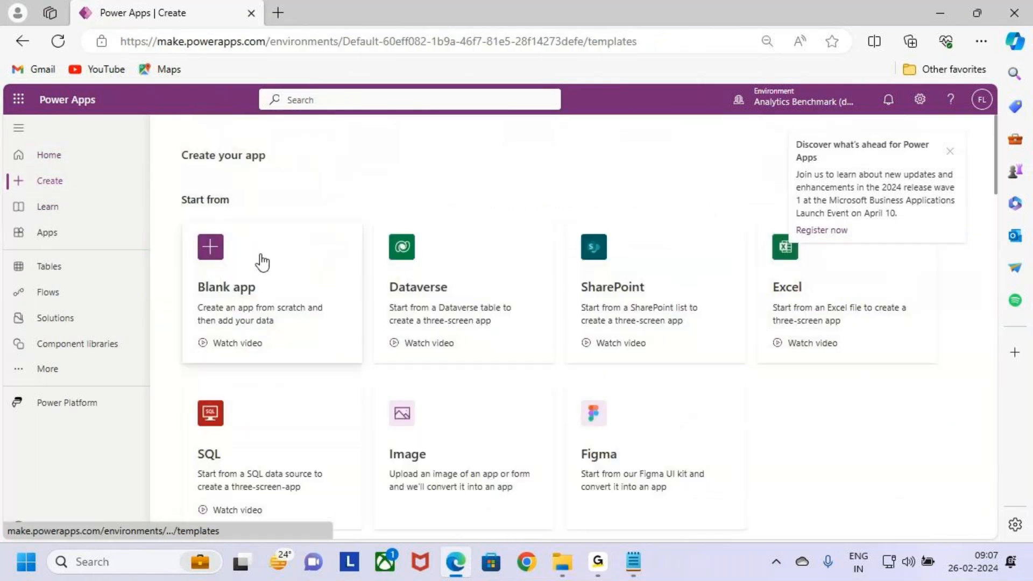
key("ctrl+2")
mouse_move(185, 222)
left_mouse_down()
mouse_move(249, 304)
mouse_move(360, 362)
left_mouse_up()
key("Escape")
left_click(315, 287)
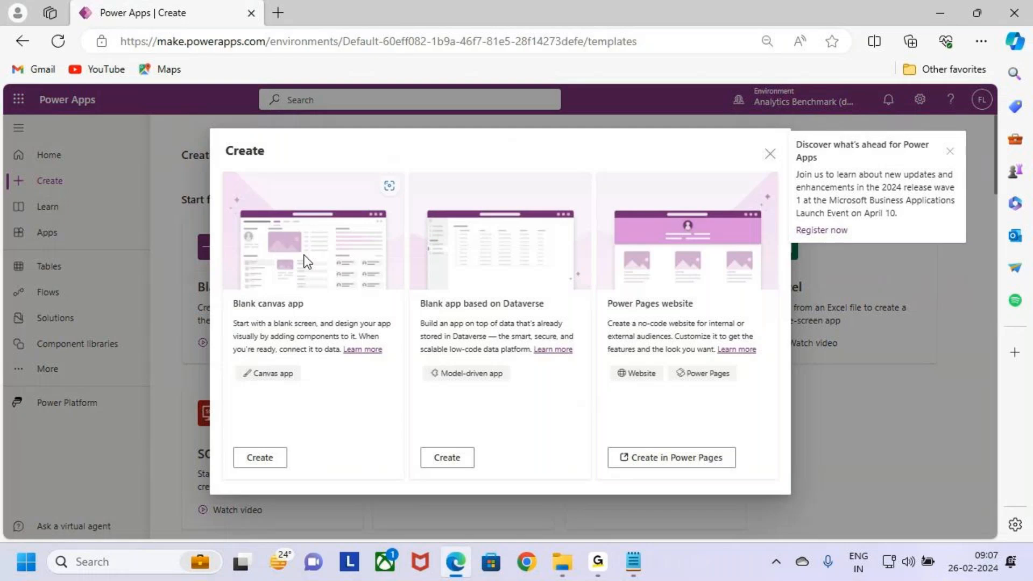
key("ctrl+2")
left_click_drag(226, 438, 297, 476)
key("Escape")
left_click(282, 461)
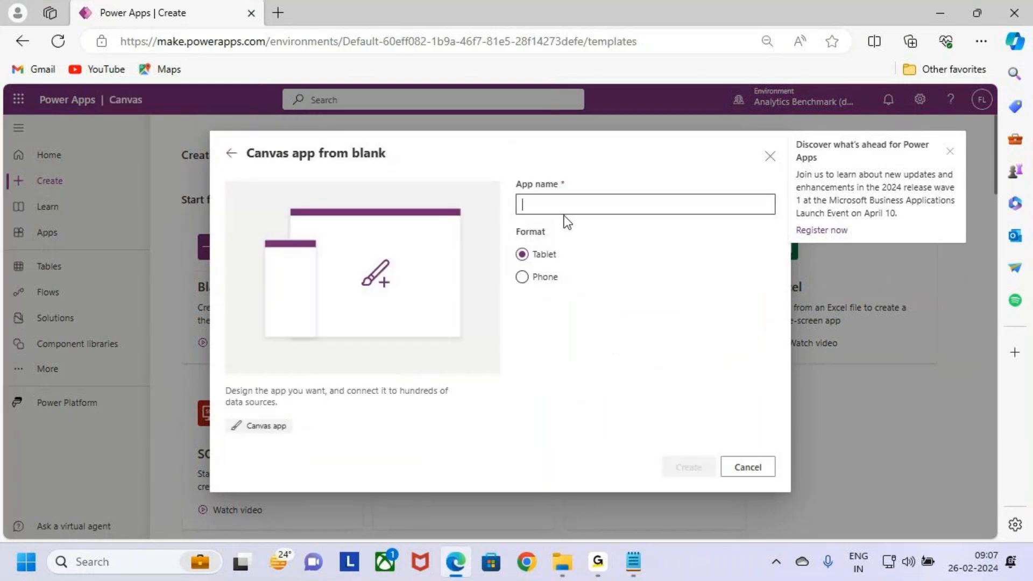
type("Gallery")
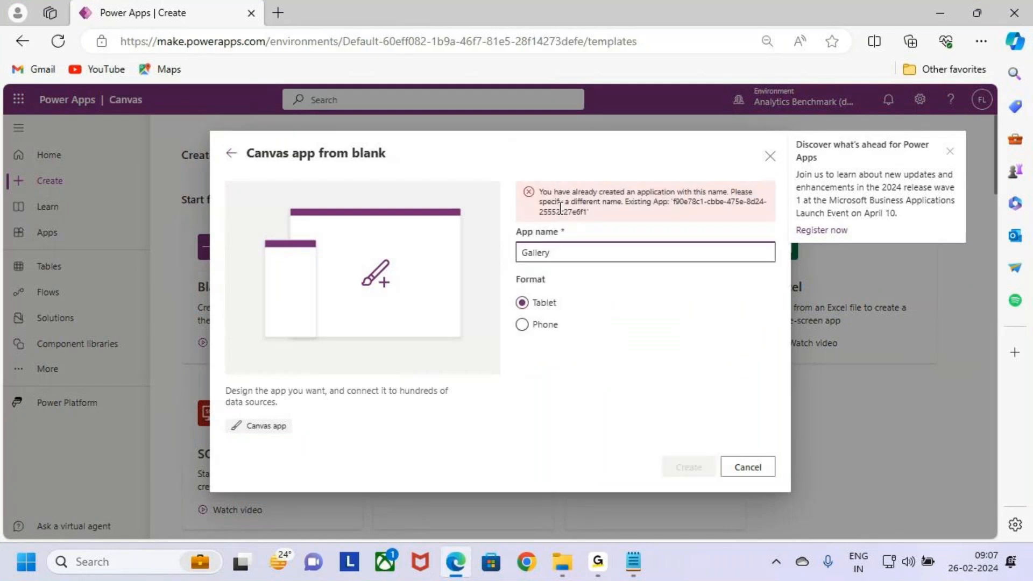
type(" G")
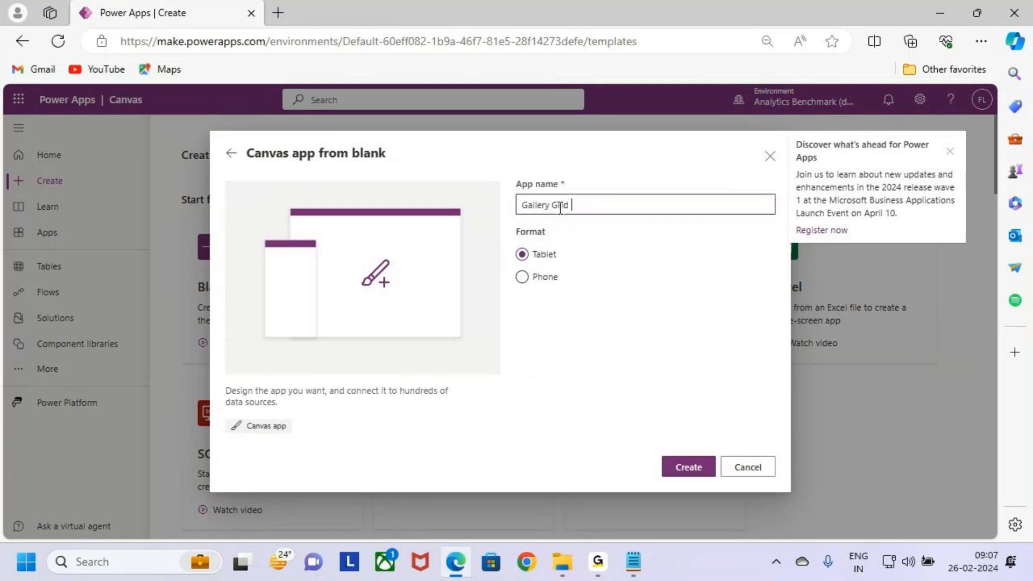
type("rid")
type("SELECT ENAME,SALARY,DNO,ROW_NUMBER() OVER(PARTITION BY ENAME,SALARY,DNO ORDER BY ENAME,SALARY,DNO) AS DUPLICATES FROM EMPiew")
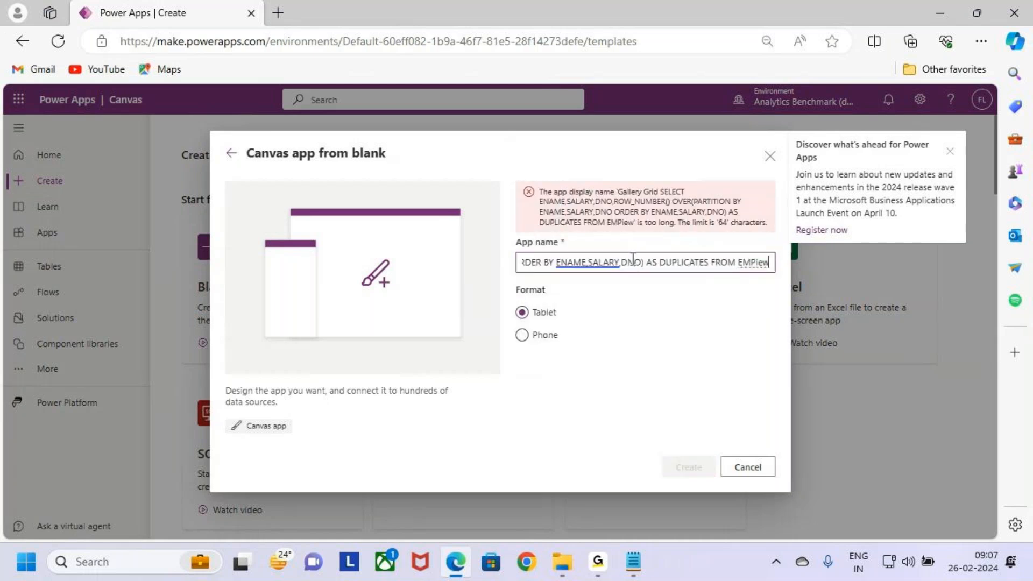
key("ctrl+a")
key("BackSpace")
Step: Create the canvas app in Tablet format with the name "Gallery Grid View" and dismiss the Power Apps announcement
type("Gallery ")
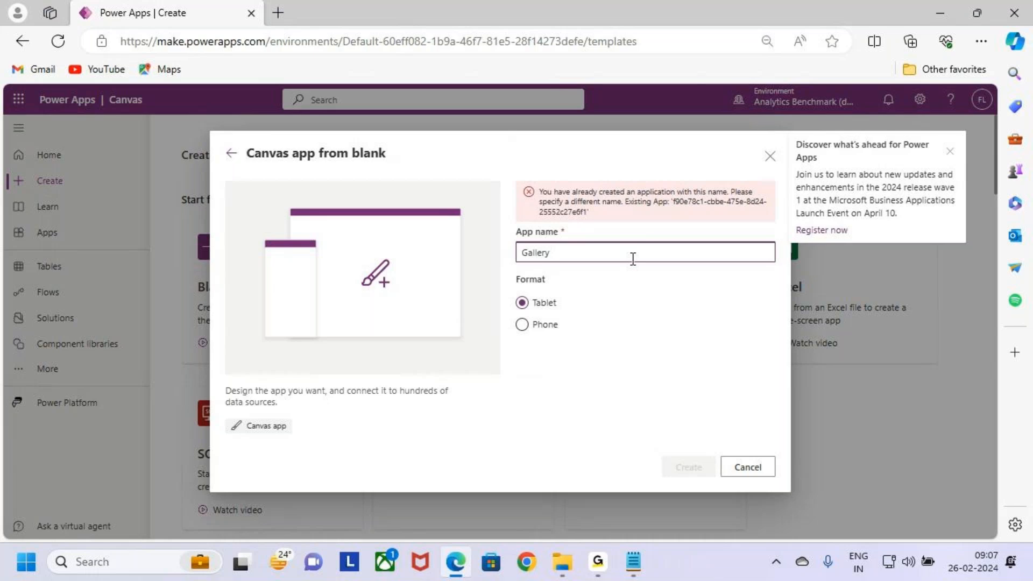
type("Grid View")
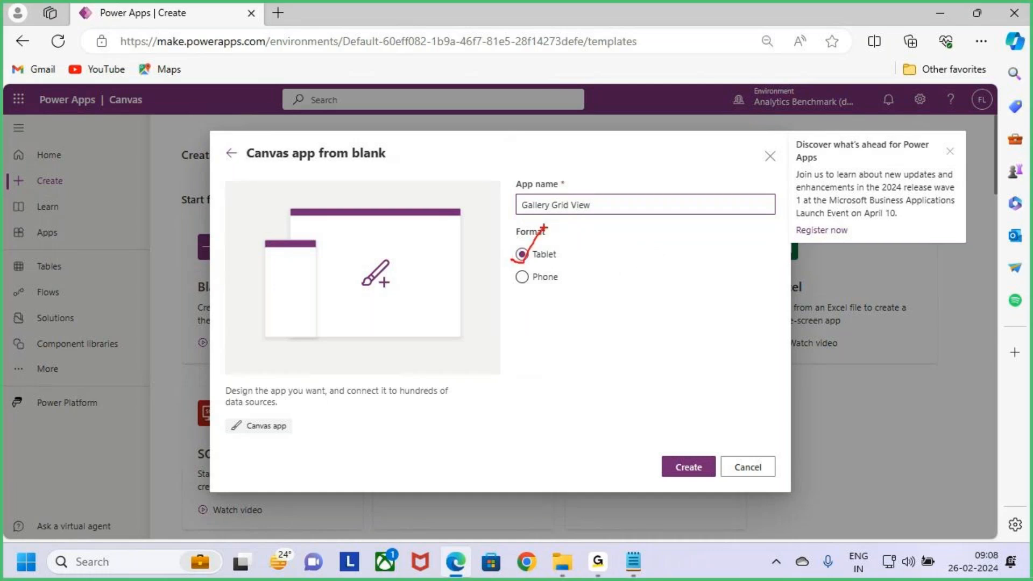
left_click(688, 467)
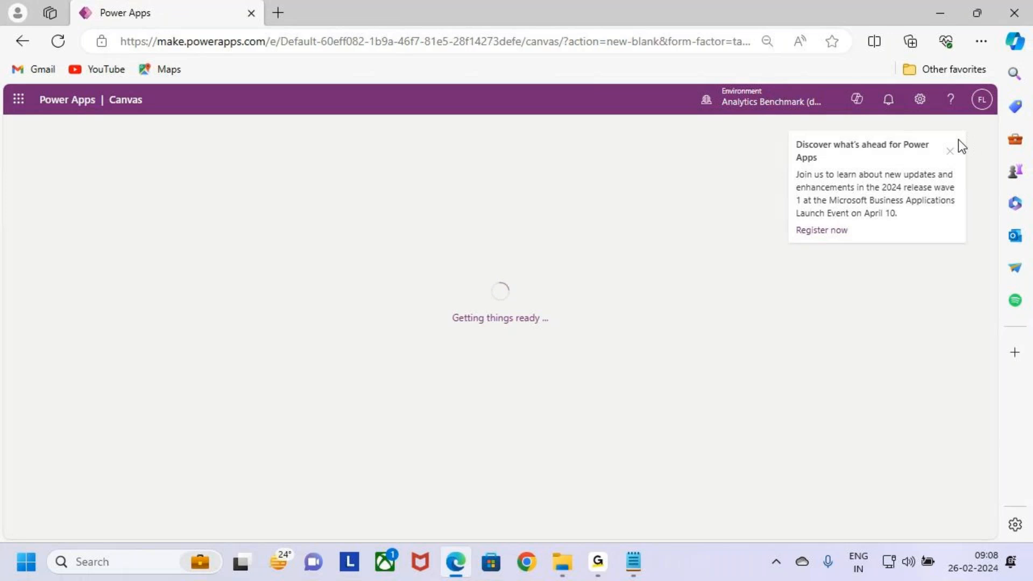
left_click(950, 152)
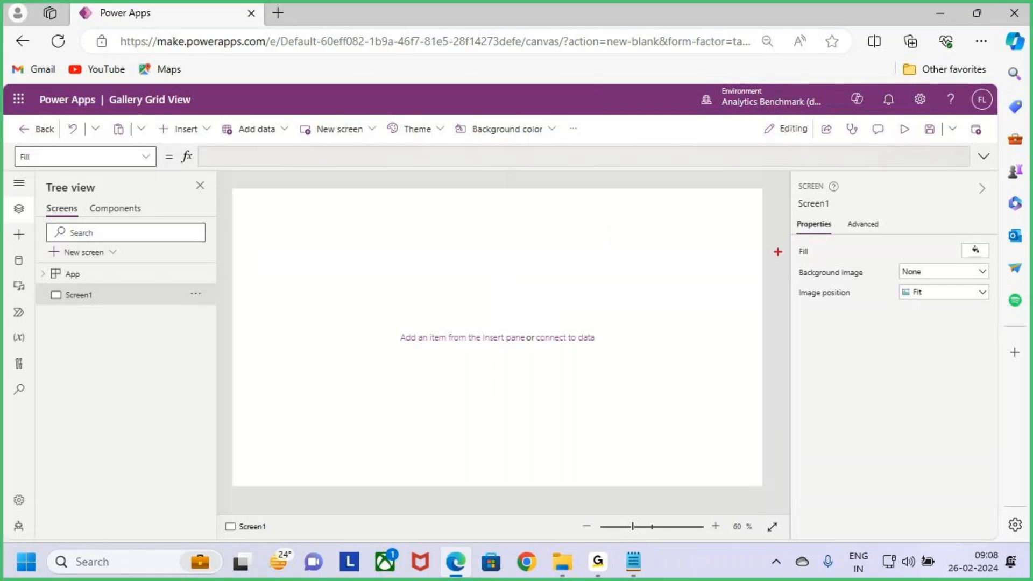
mouse_move(103, 86)
left_mouse_down()
mouse_move(136, 103)
mouse_move(212, 111)
left_mouse_up()
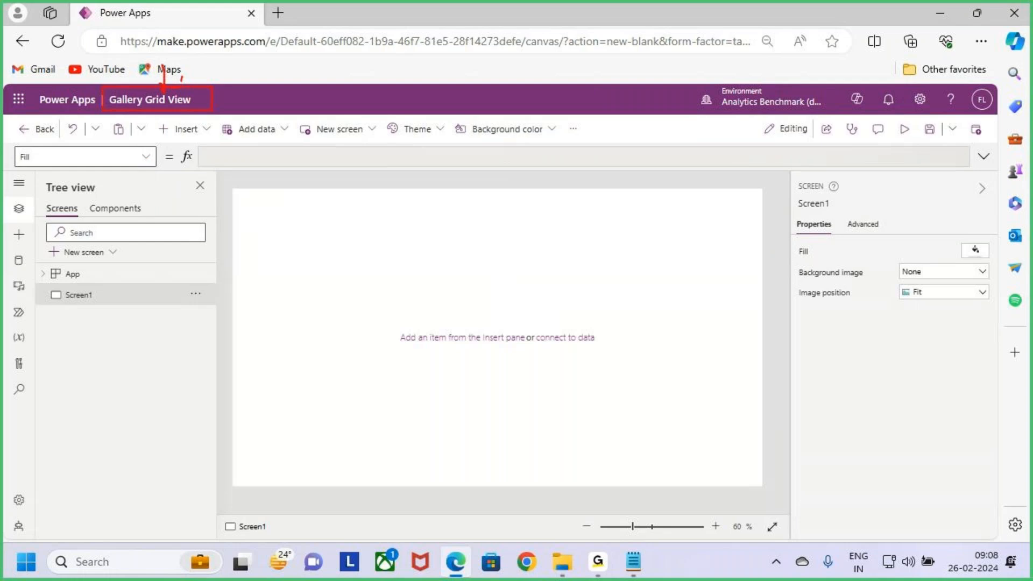
key("Escape")
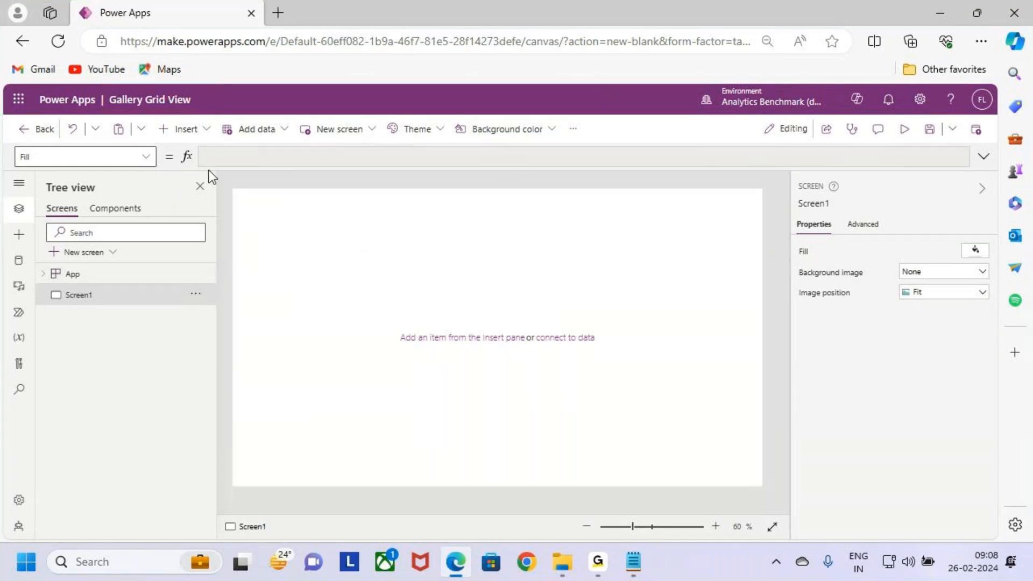
left_click(197, 133)
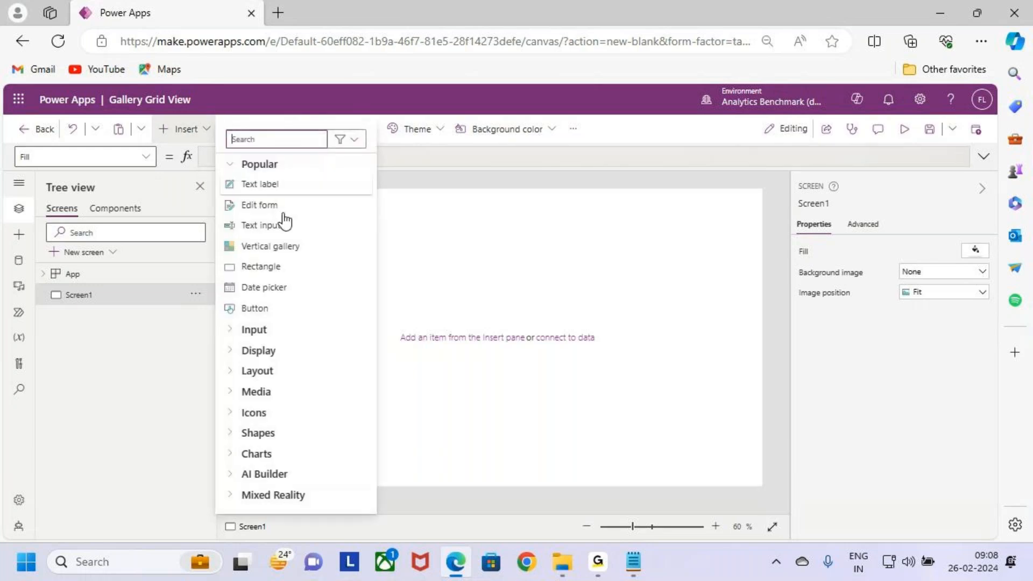
left_click(299, 309)
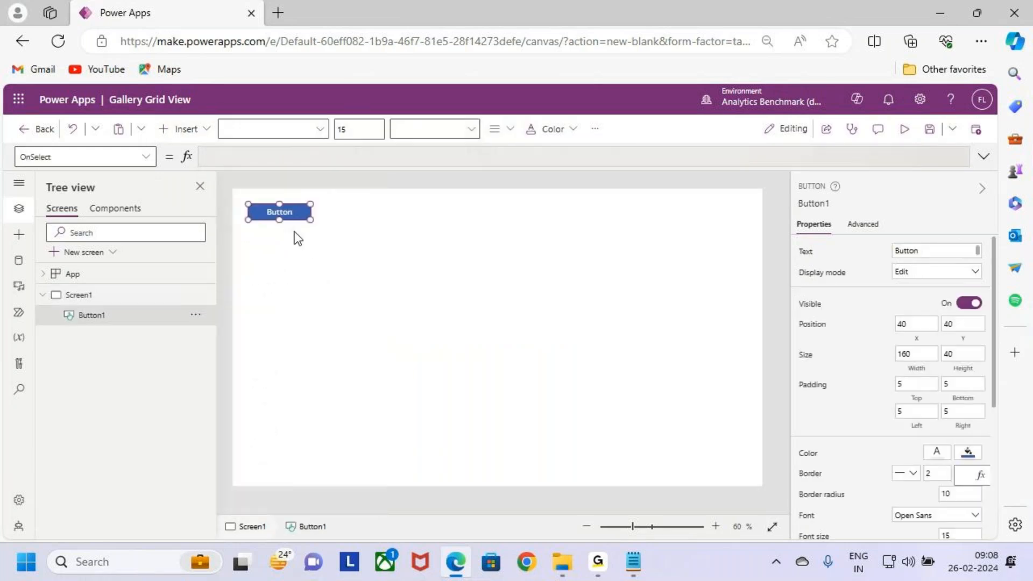
left_click_drag(290, 213, 387, 280)
left_click(805, 251)
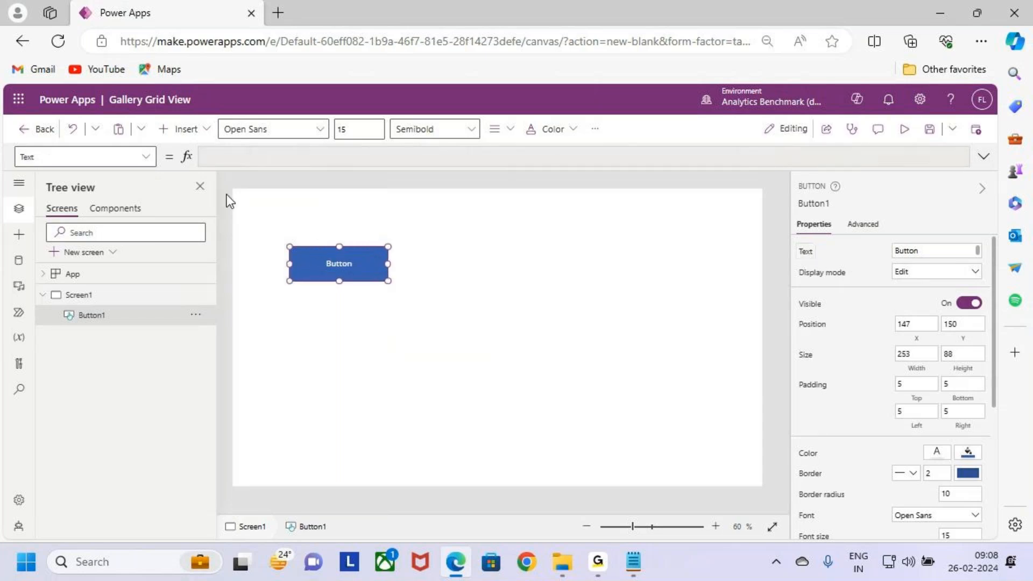
left_click(520, 298)
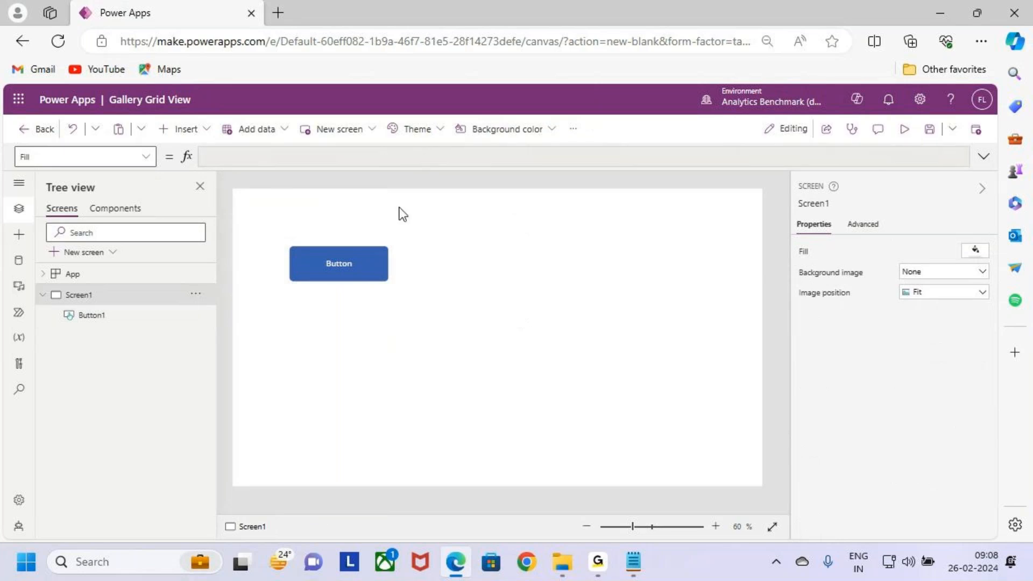
left_click(351, 254)
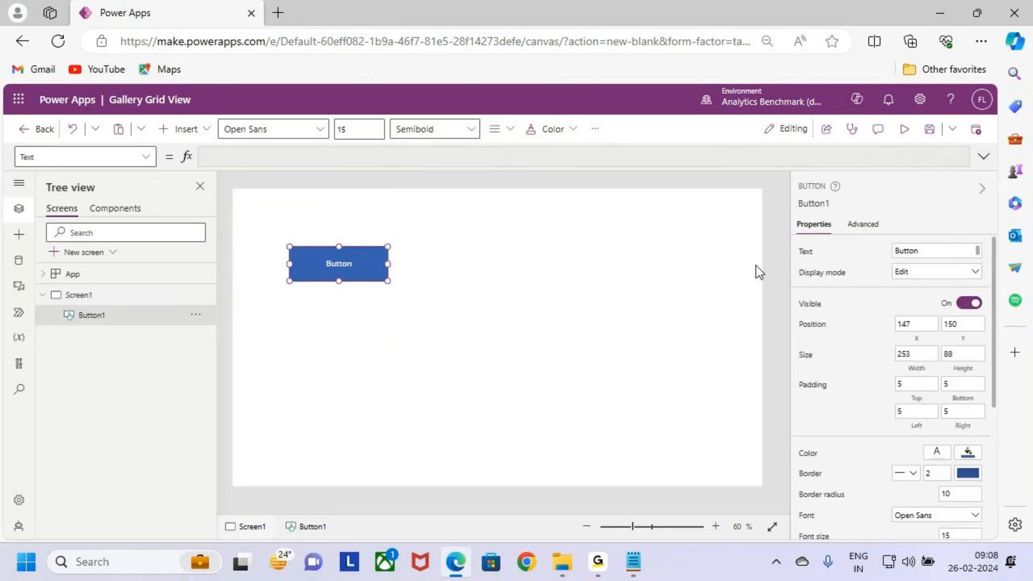
left_click(57, 41)
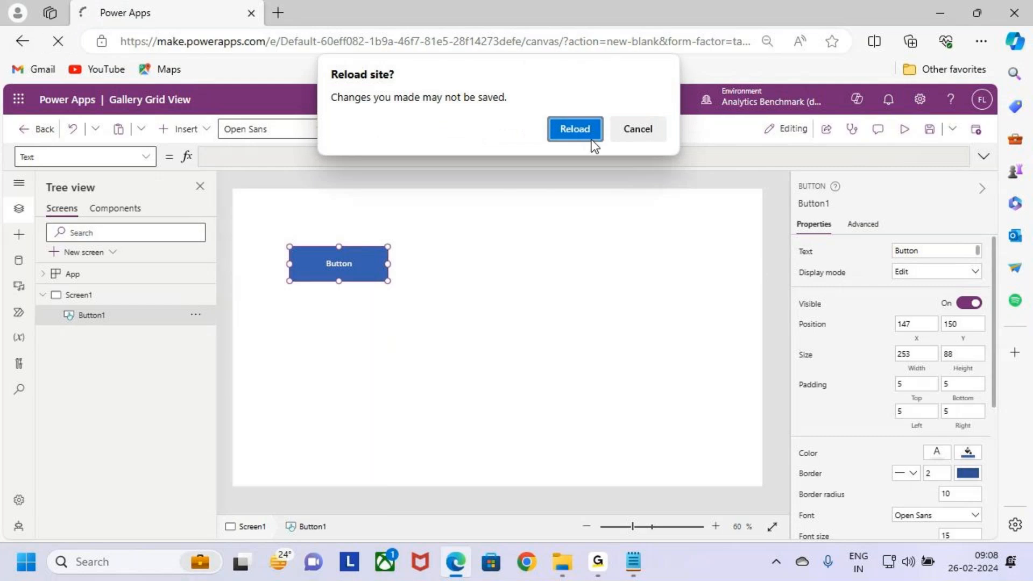
left_click(572, 129)
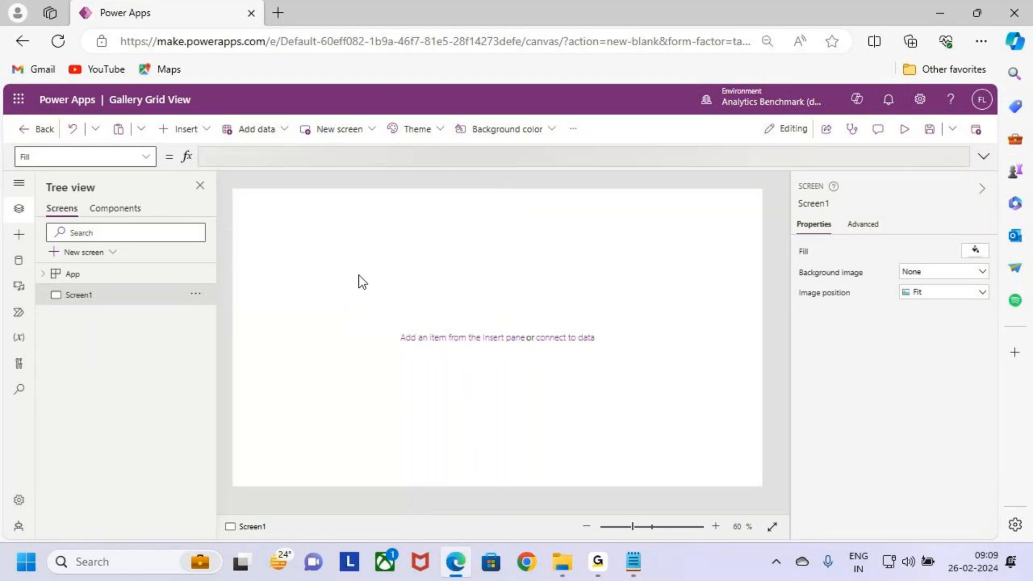
Step: Insert a button on Screen1 with the text "Gallery Grid view" and save the app
left_click(185, 129)
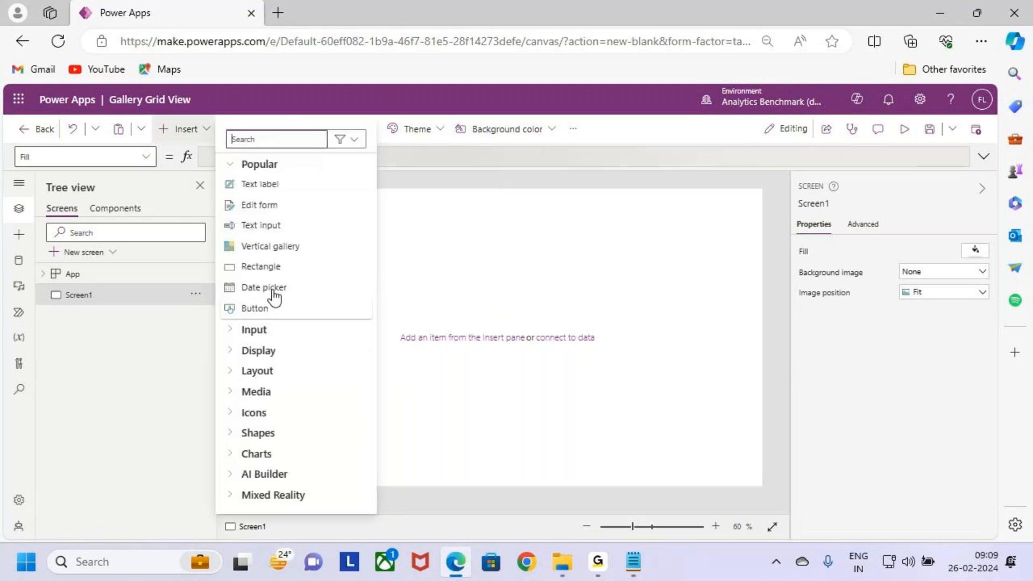
left_click(286, 308)
left_click_drag(289, 212, 362, 267)
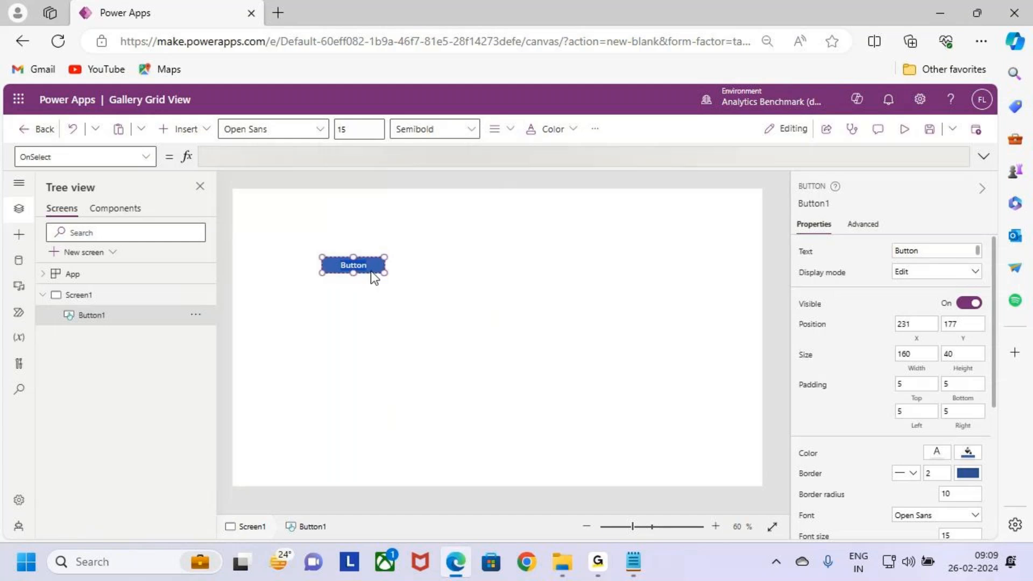
type("Gallery Grid view")
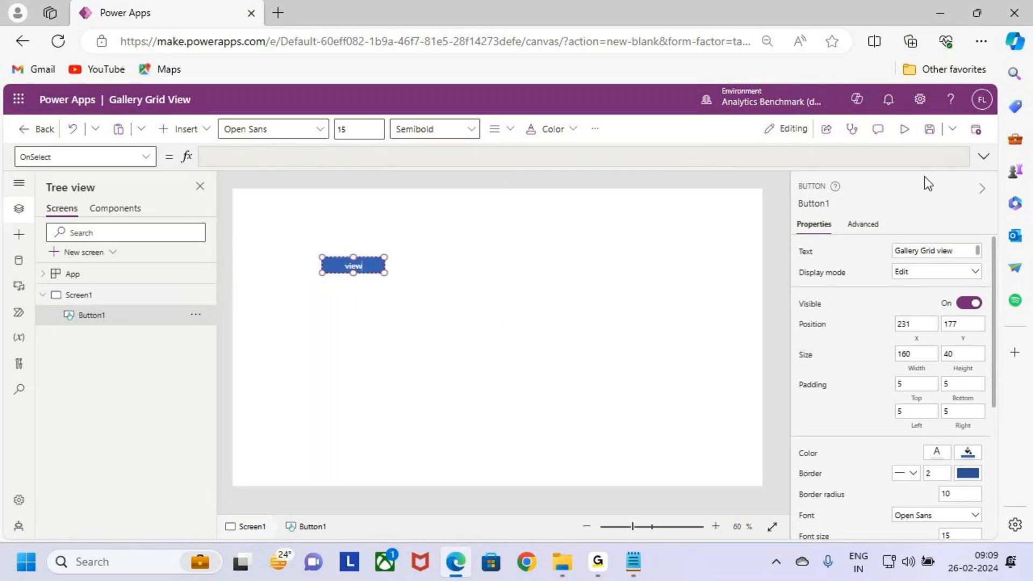
left_click(929, 129)
Step: Enlarge the Gallery Grid view button to about 248 by 90 and set its font size to 18
left_click_drag(384, 272, 356, 264)
left_click(354, 135)
type("18")
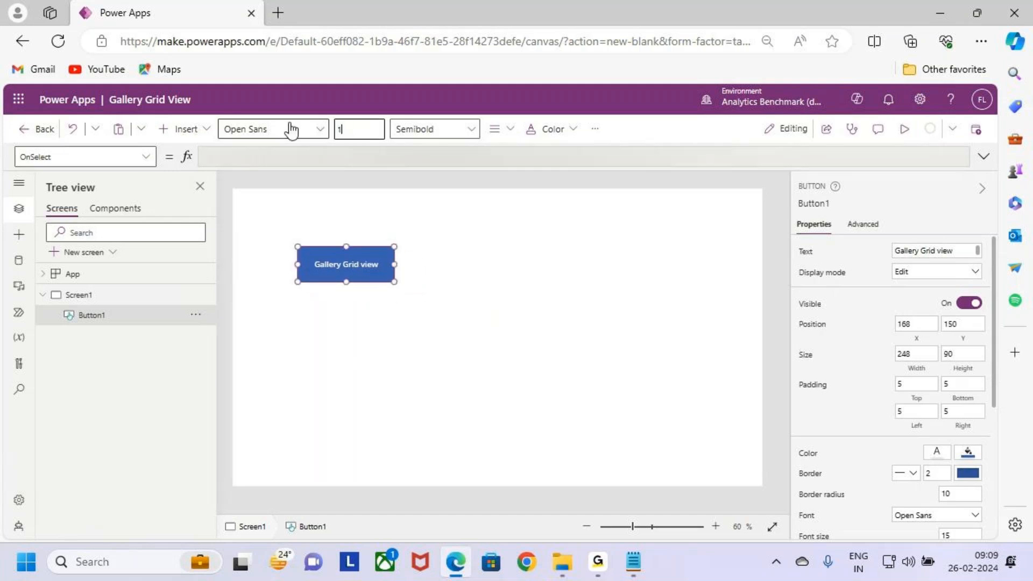
left_click(536, 173)
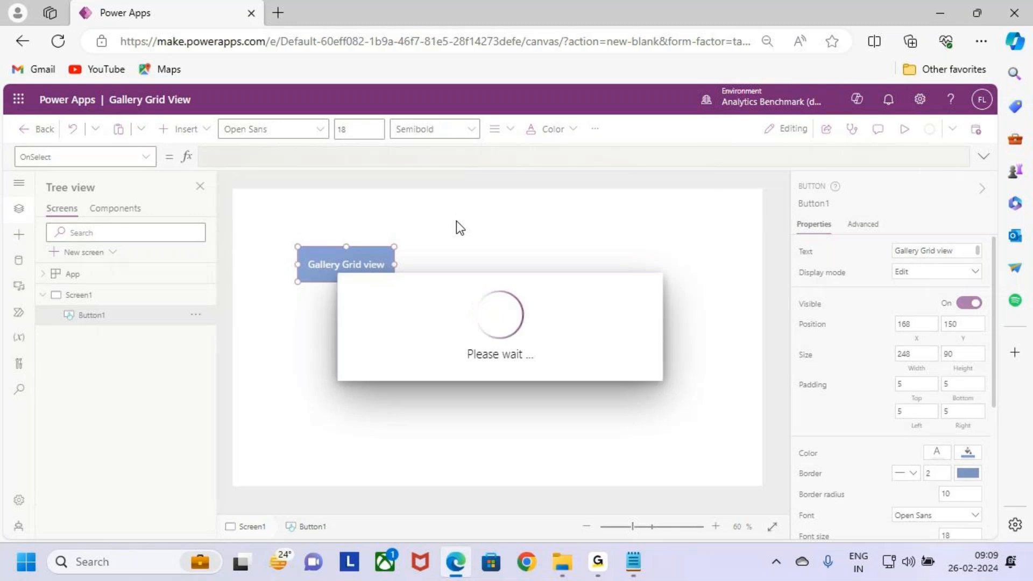
Step: Make the Gallery Grid view button's text bold and enlarge the button to about 266 by 98
left_click(442, 132)
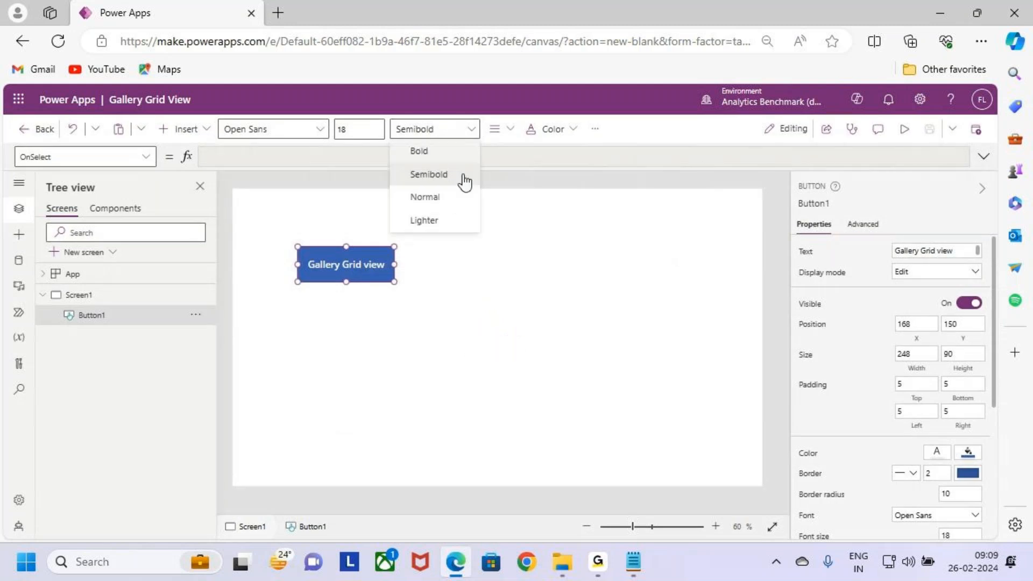
left_click(444, 153)
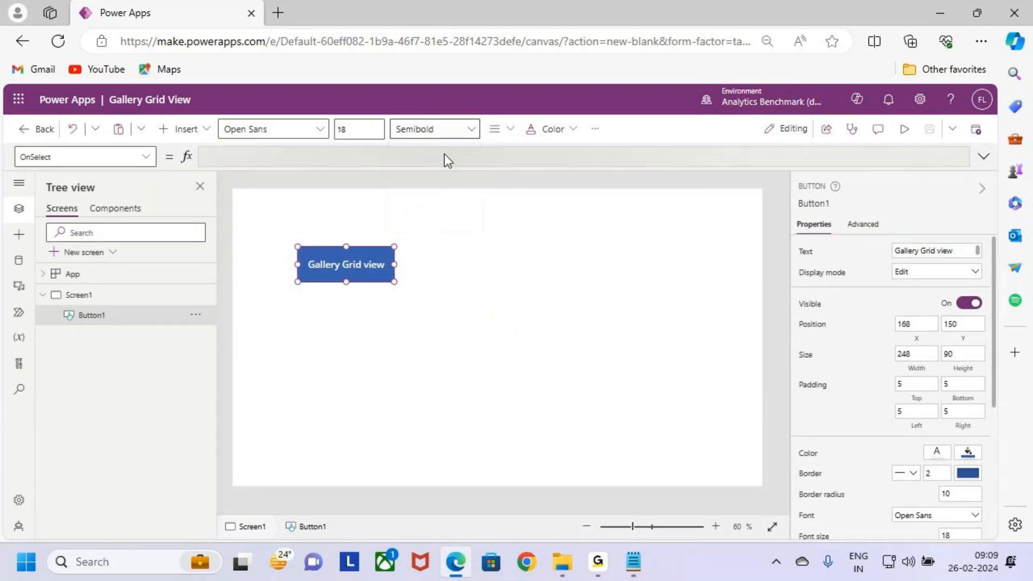
left_click_drag(394, 282, 401, 286)
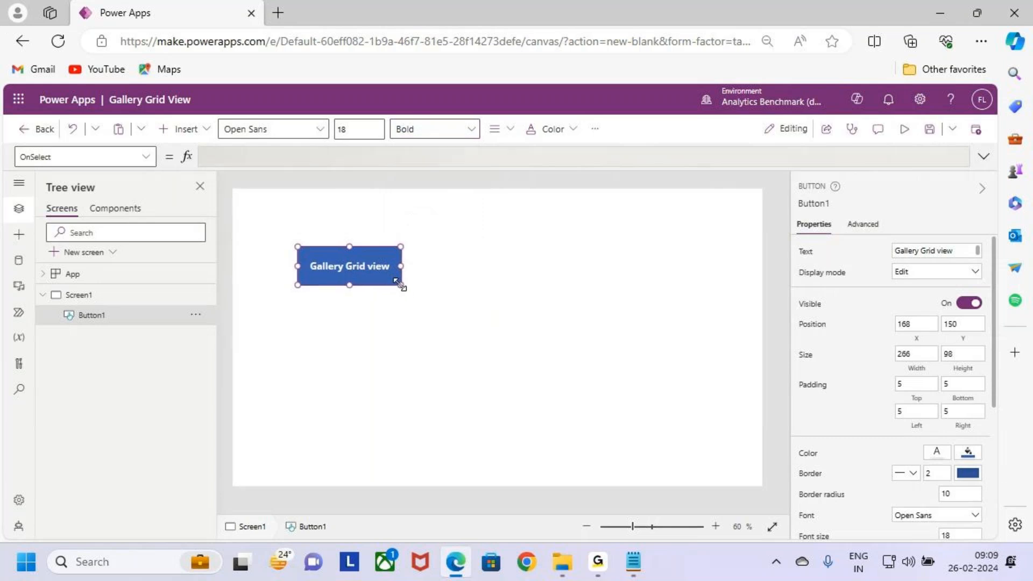
left_click(428, 285)
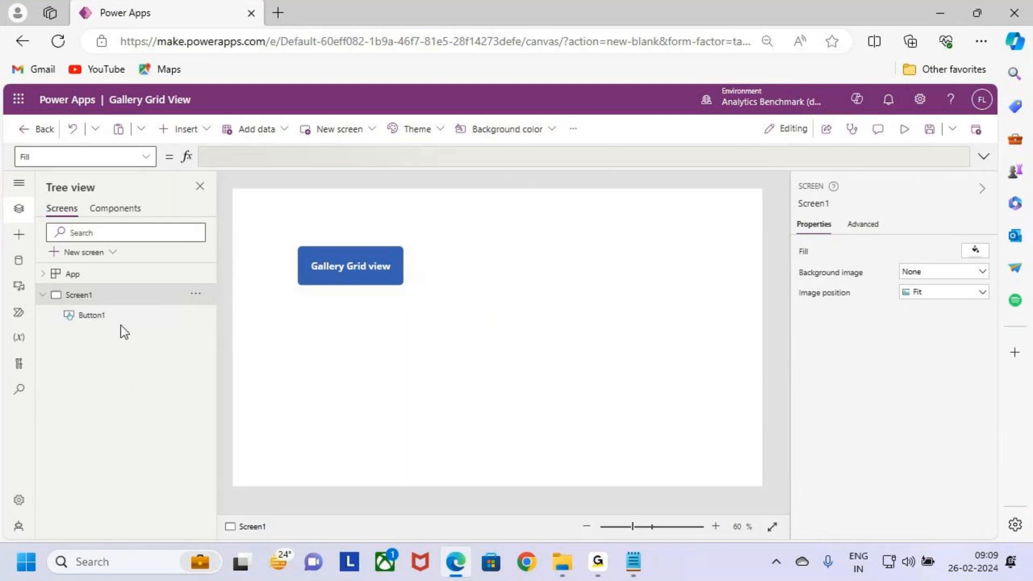
Step: Rename Screen1 as Home_Screen
double_click(89, 294)
type("Home")
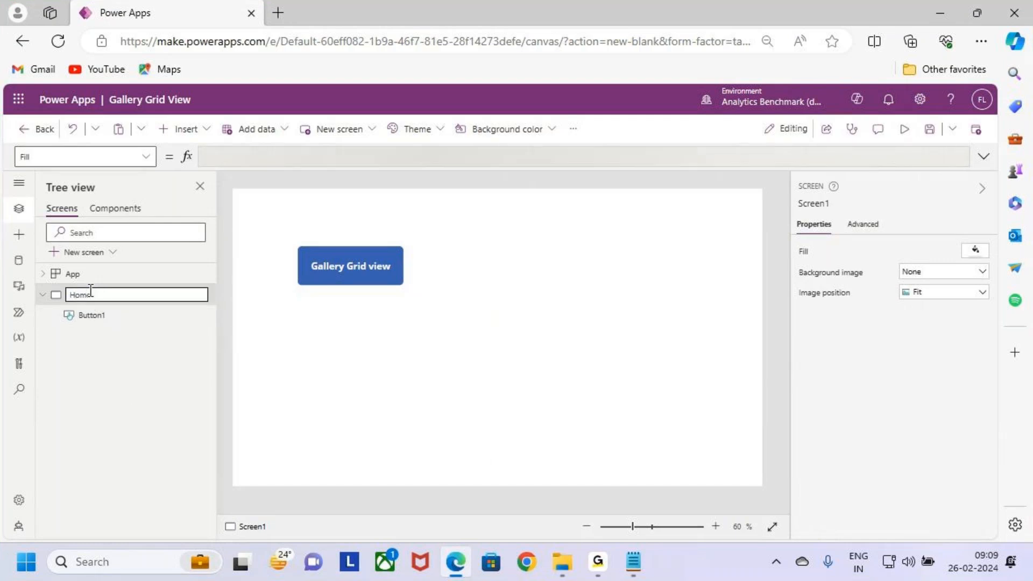
type("\\")
key("BackSpace")
type("Screen")
left_click(120, 370)
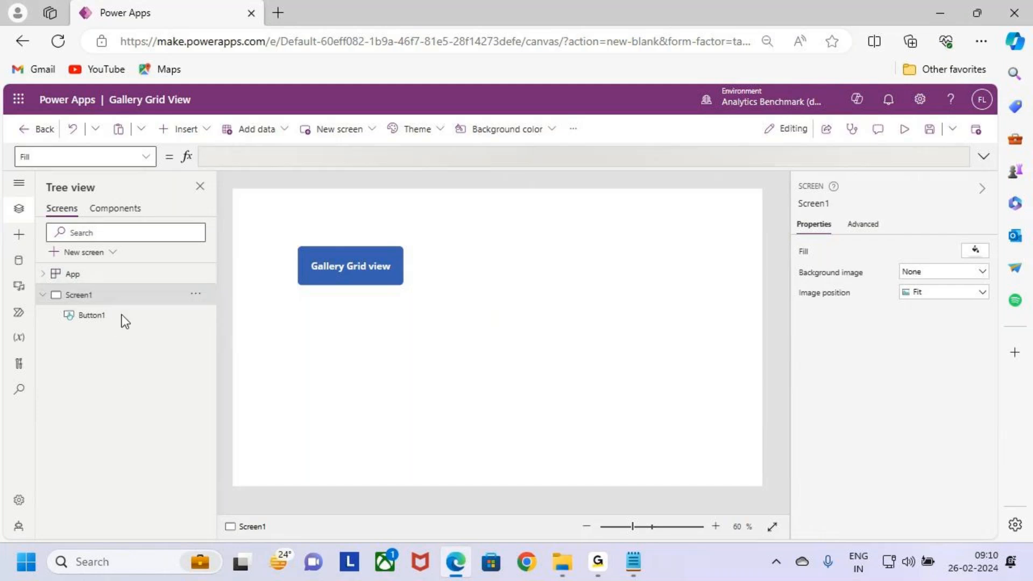
Step: Add a new blank screen and name it "Grid View Screen"
left_click(91, 259)
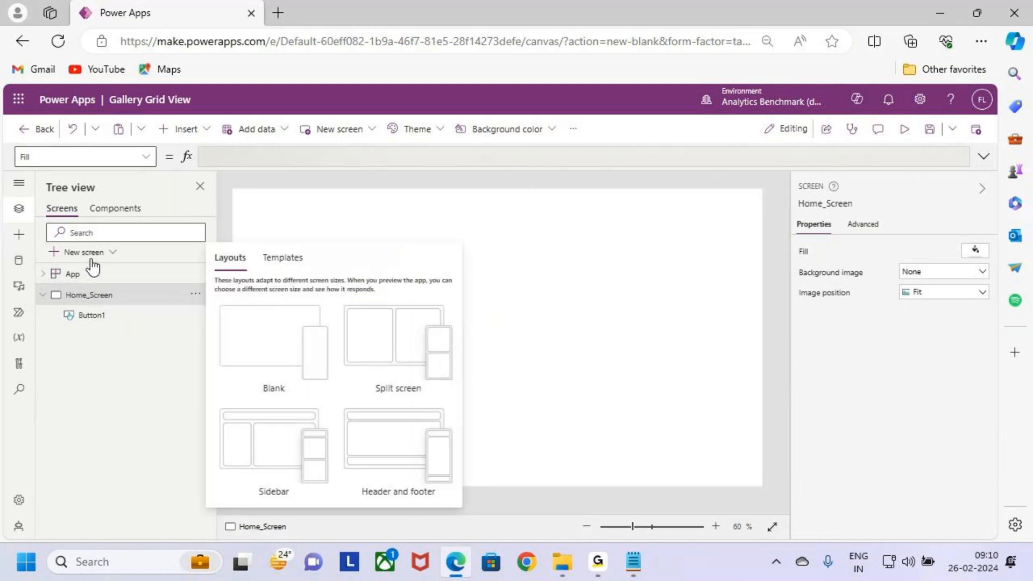
left_click(237, 344)
double_click(86, 339)
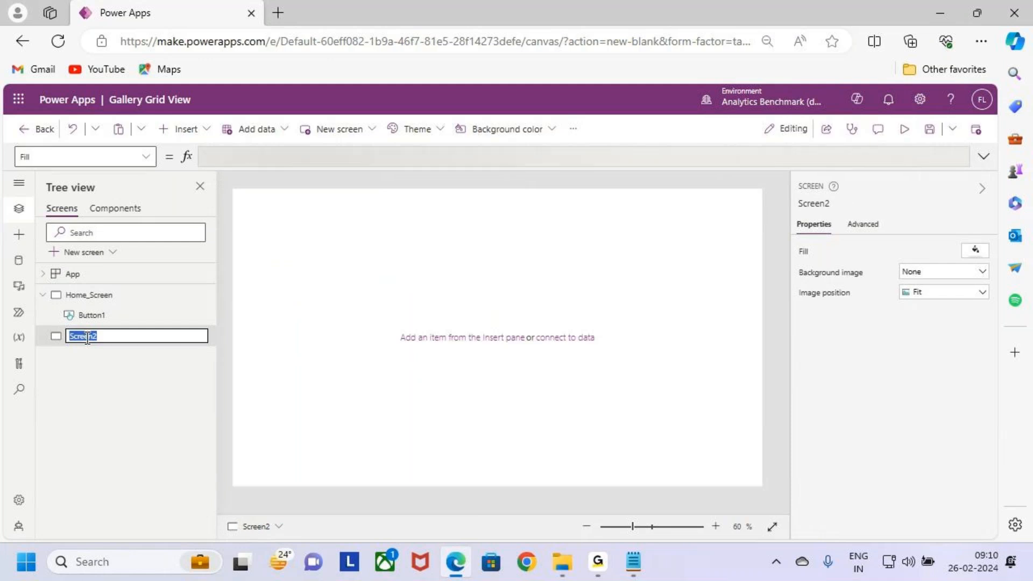
type("Grid")
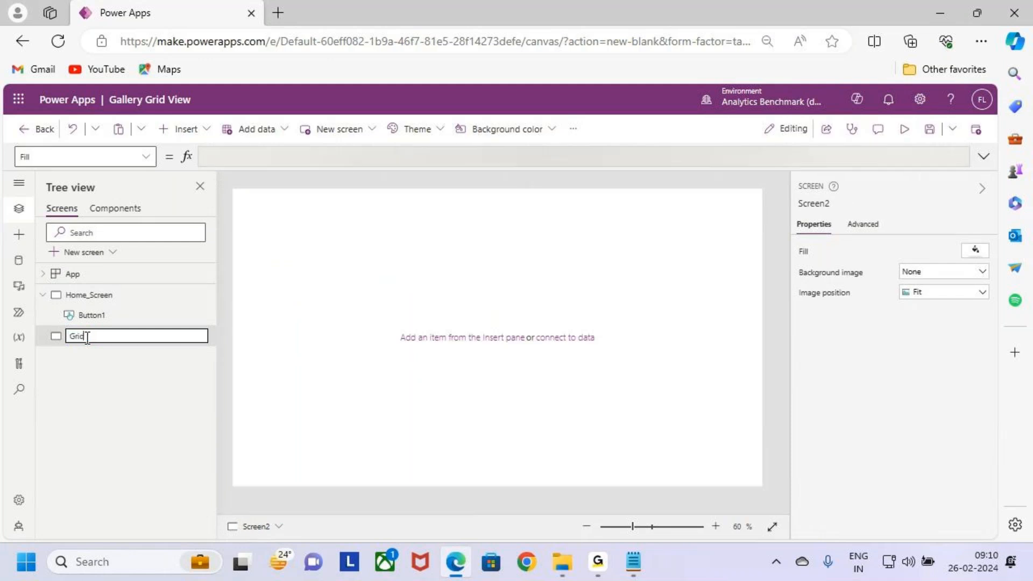
type(" V")
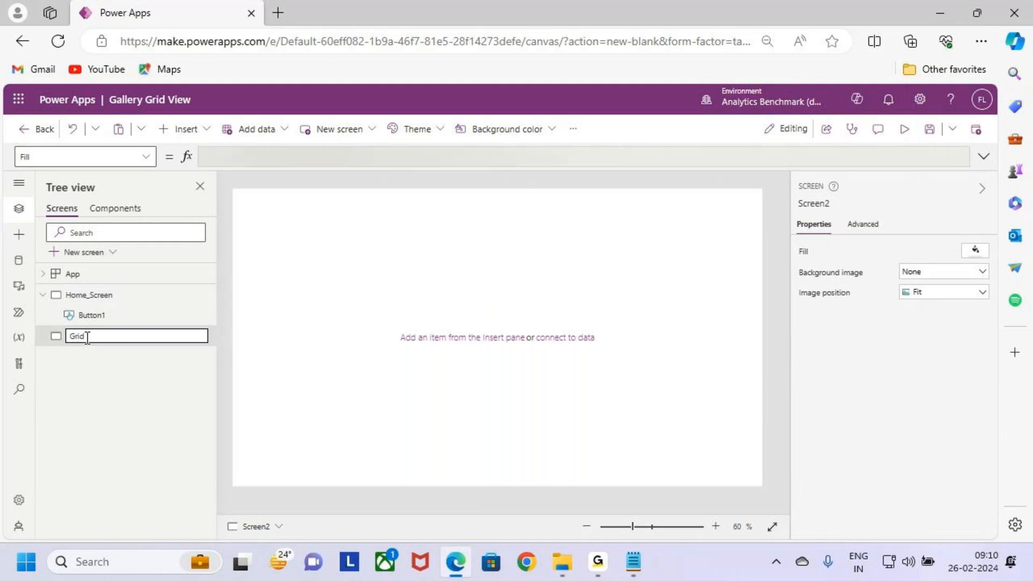
type("iew ")
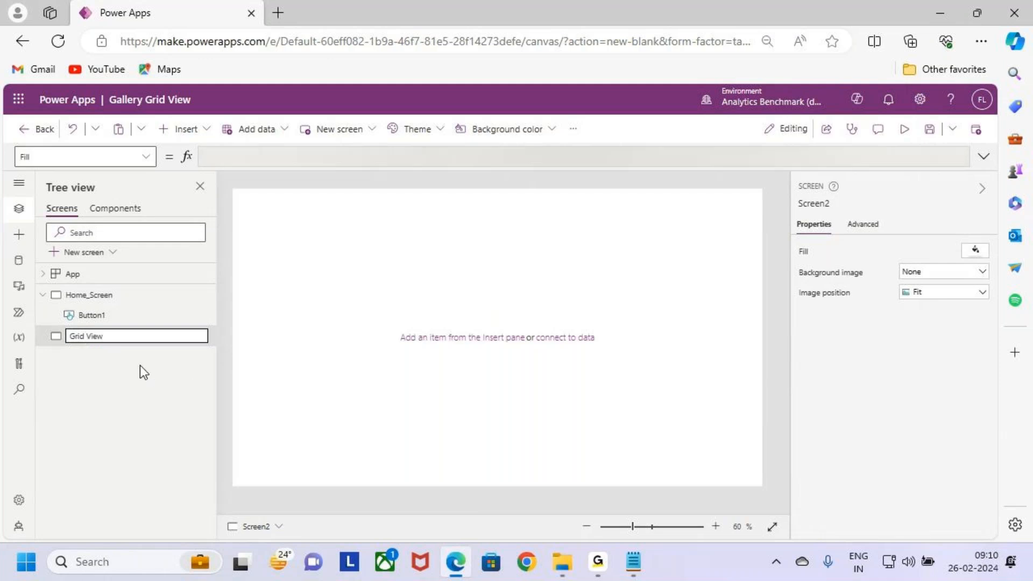
type("Screen")
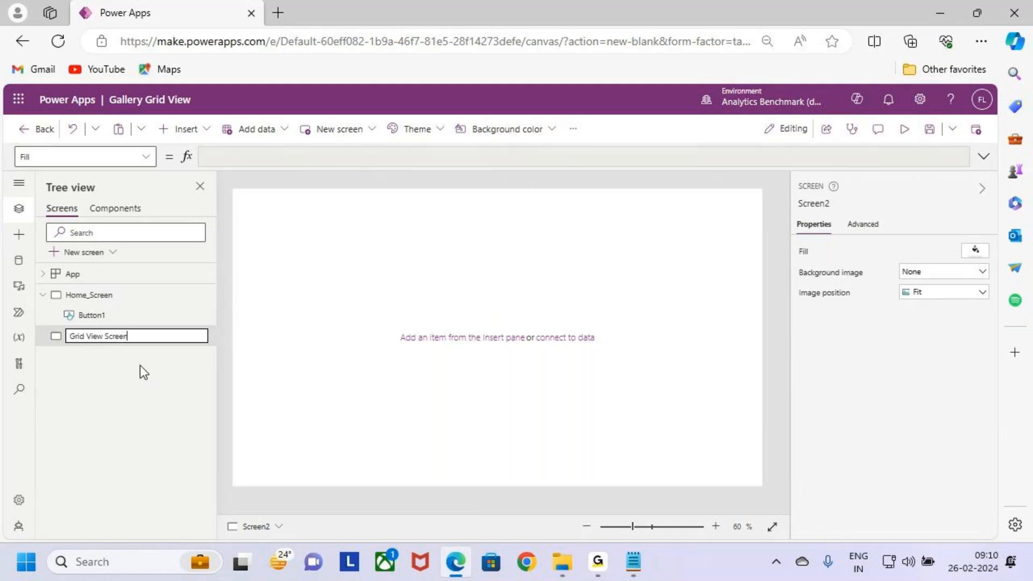
key("Return")
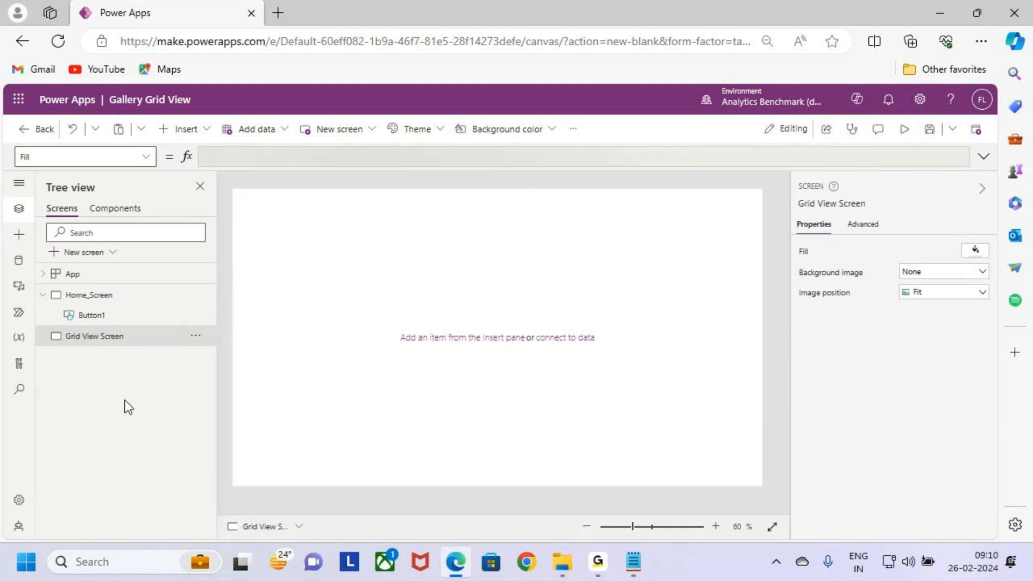
left_click(114, 302)
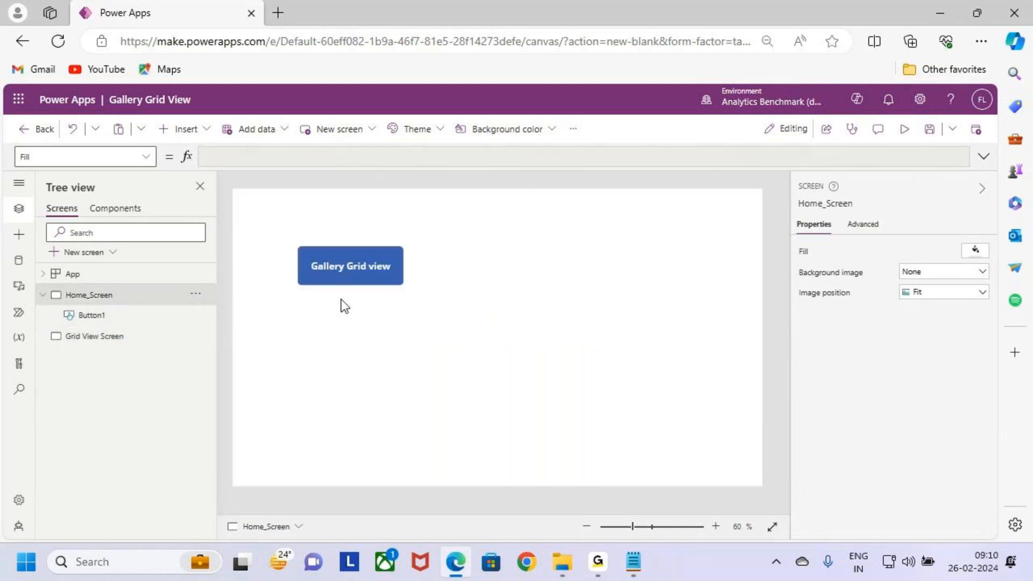
left_click(383, 272)
Step: Insert a text label on Grid View Screen and stretch it across the screen's upper edge to about 1366 by 73
left_click(99, 338)
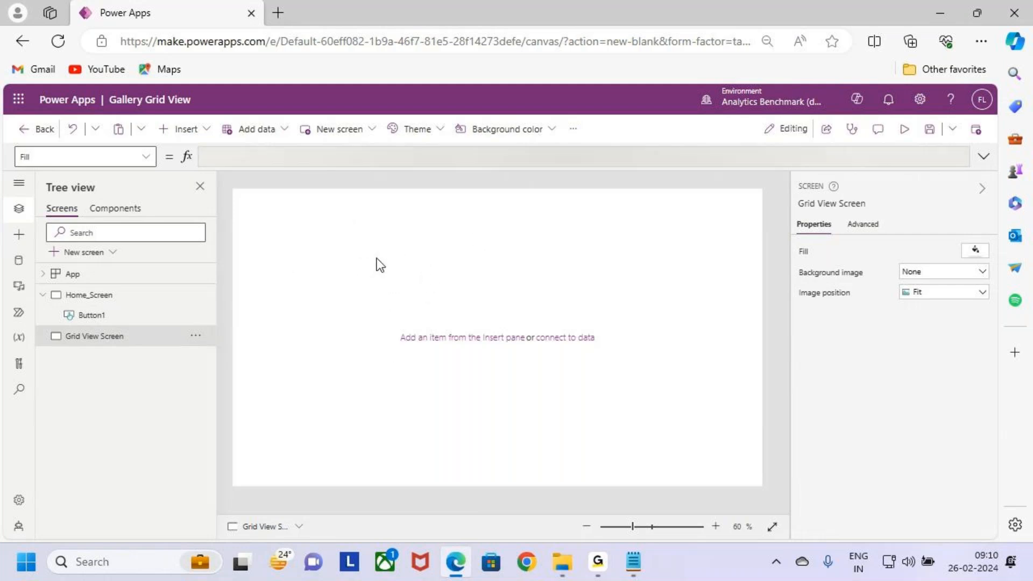
left_click(182, 129)
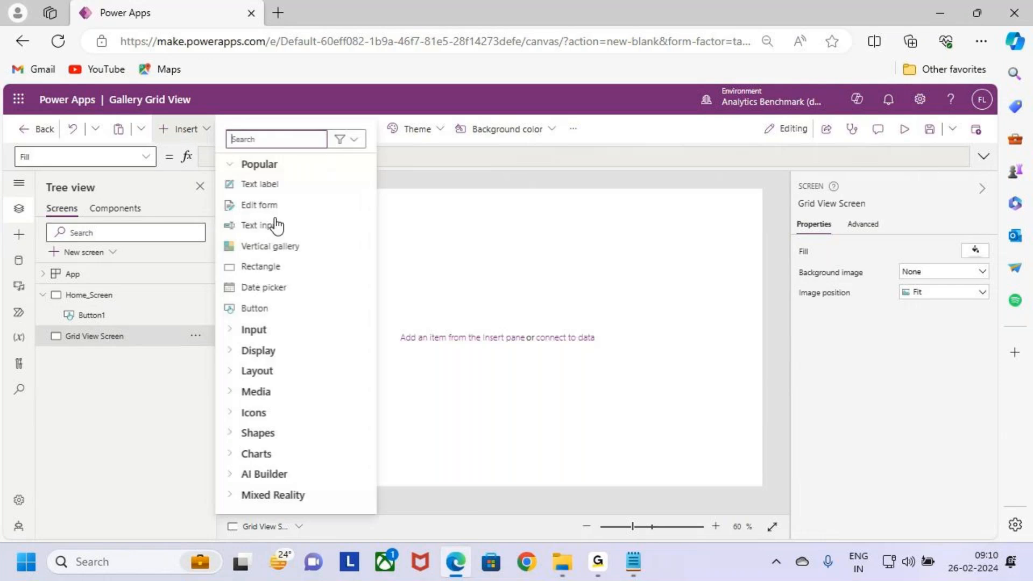
left_click(261, 185)
left_click_drag(278, 212, 243, 171)
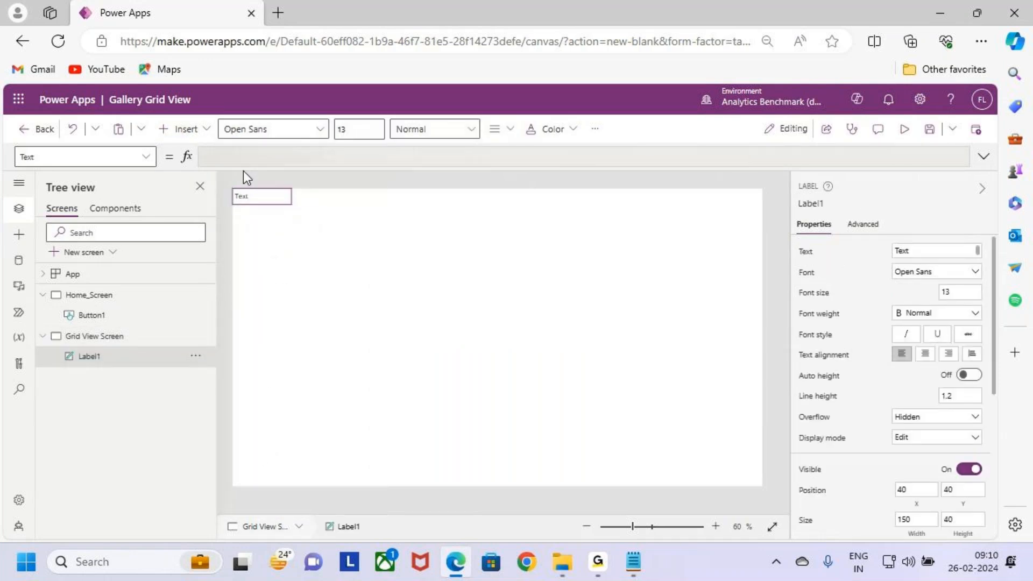
left_click_drag(294, 205, 799, 216)
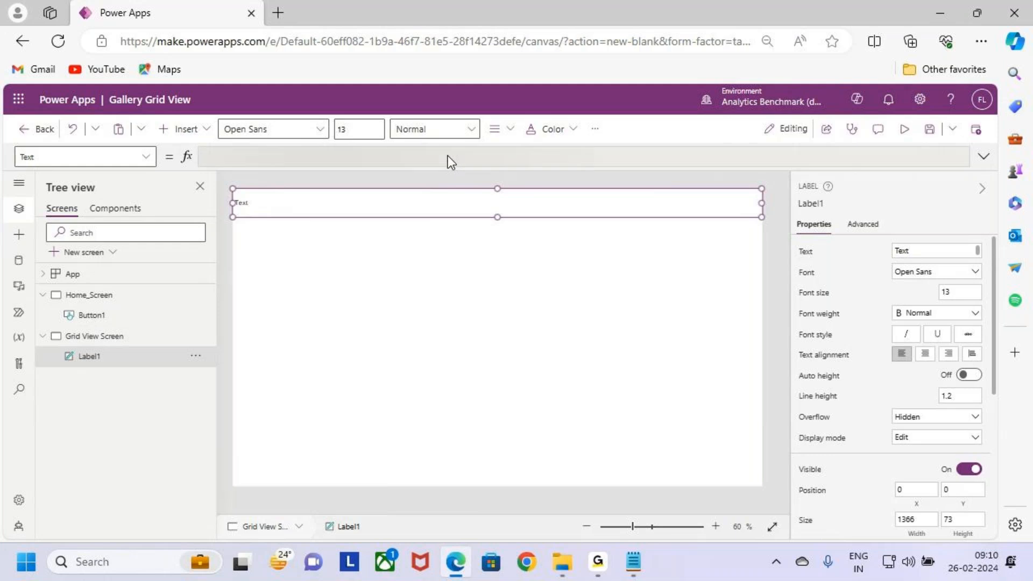
Step: Set the header label's text to "Grid View in Gallery"
double_click(244, 204)
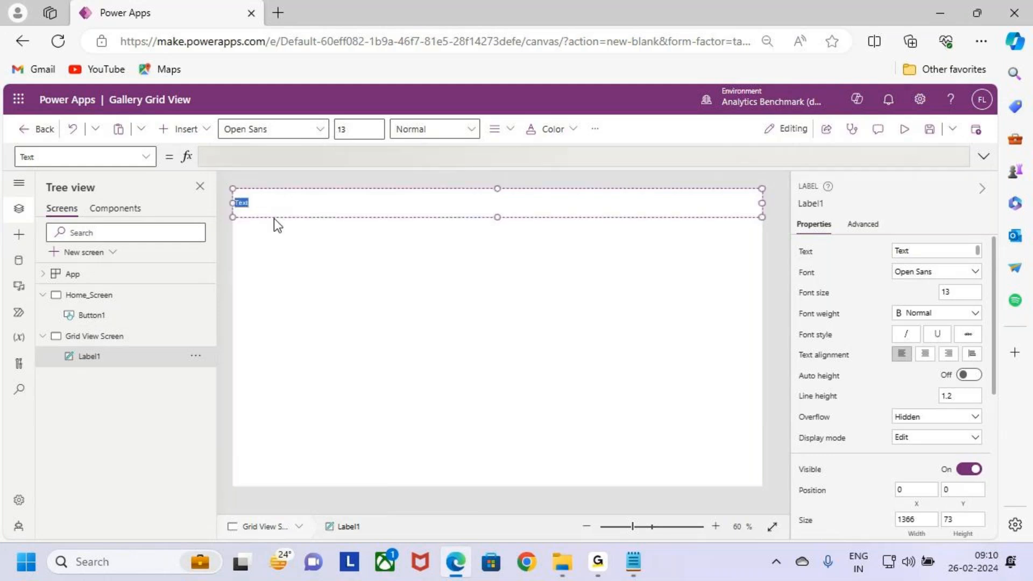
type("Ga")
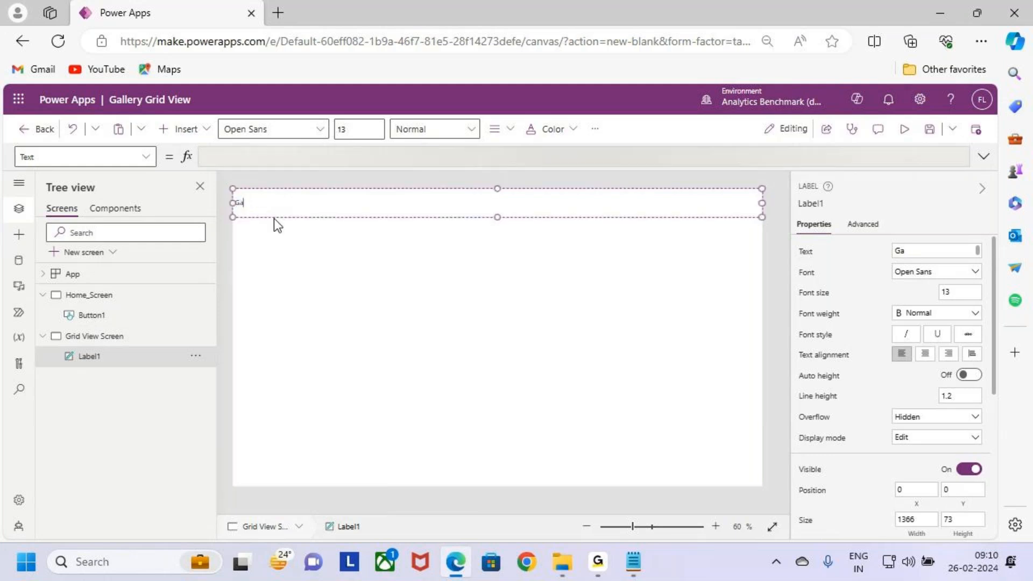
type("G")
key("BackSpace")
type("Grid View in Gallery")
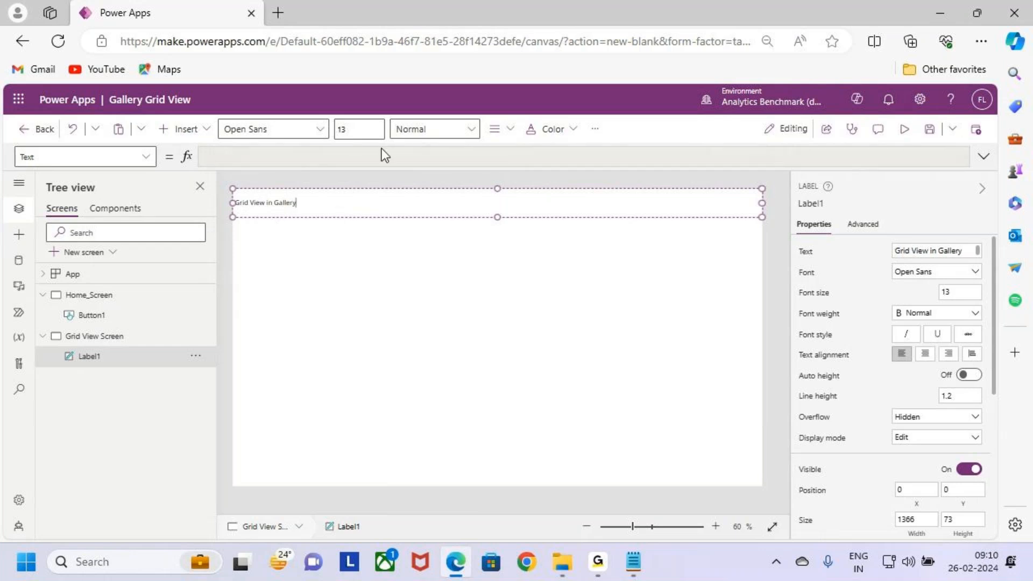
Step: Format the header label with font size 20, Semibold weight and centred text
left_click(358, 129)
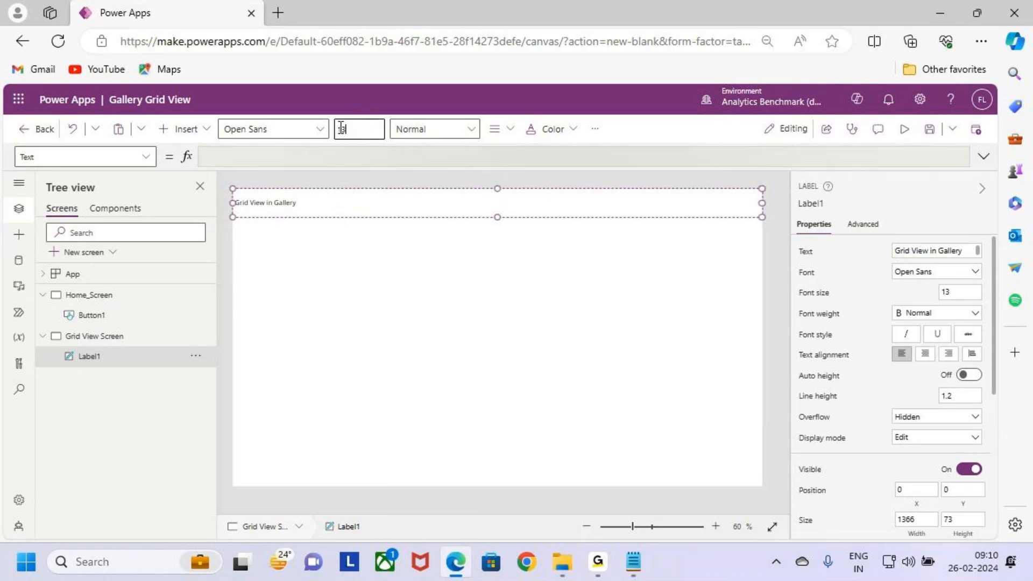
type("20")
key("Return")
left_click(438, 130)
left_click(464, 171)
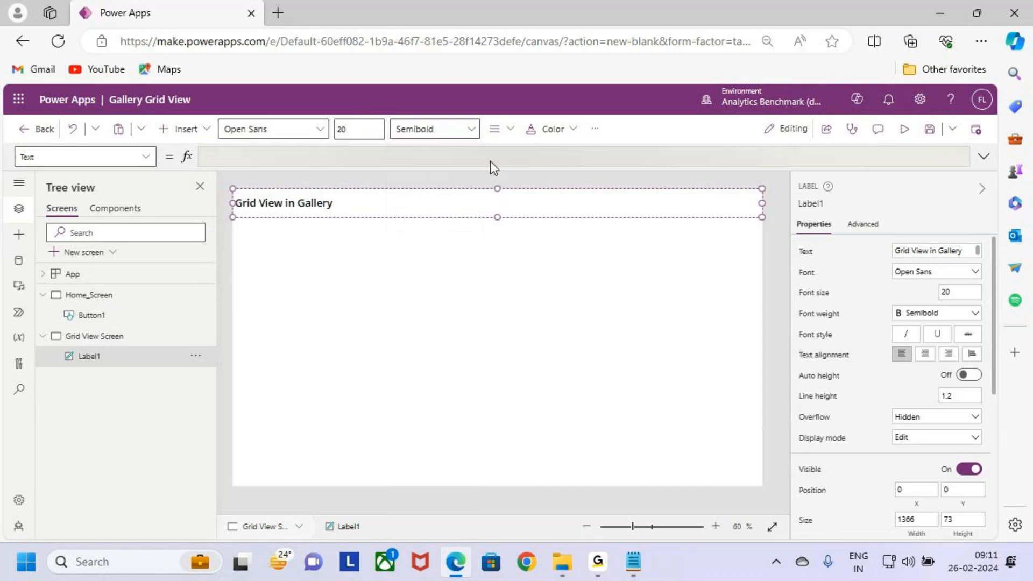
left_click(500, 130)
left_click(522, 175)
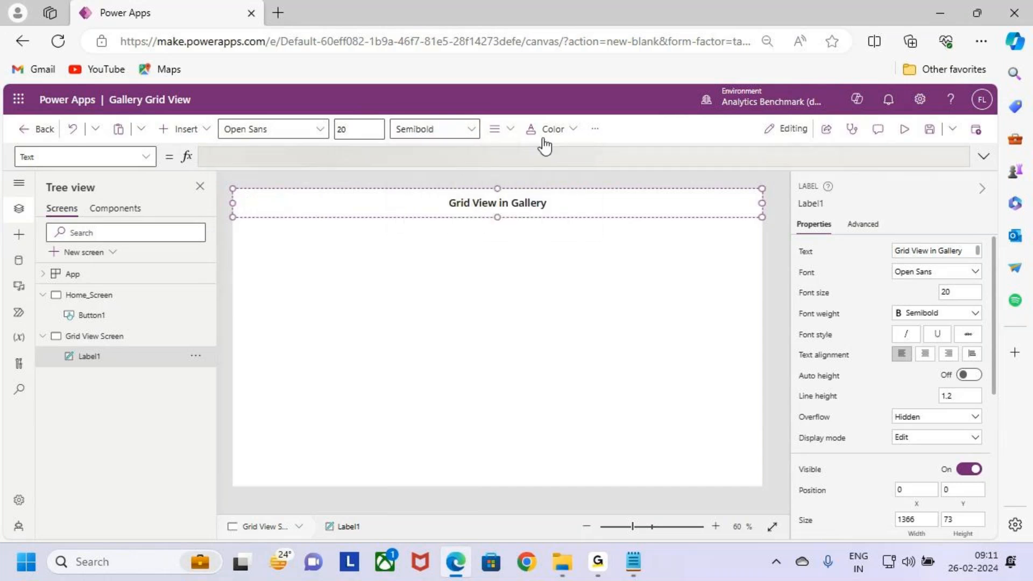
Step: Set the header label's text colour to white and its background colour to orange
left_click(544, 131)
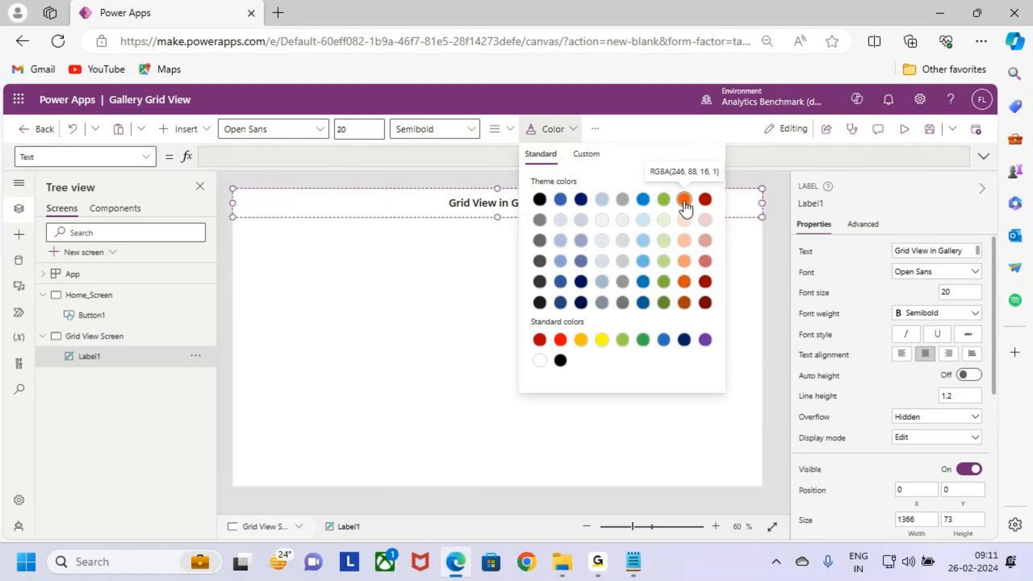
left_click(540, 360)
left_click(594, 129)
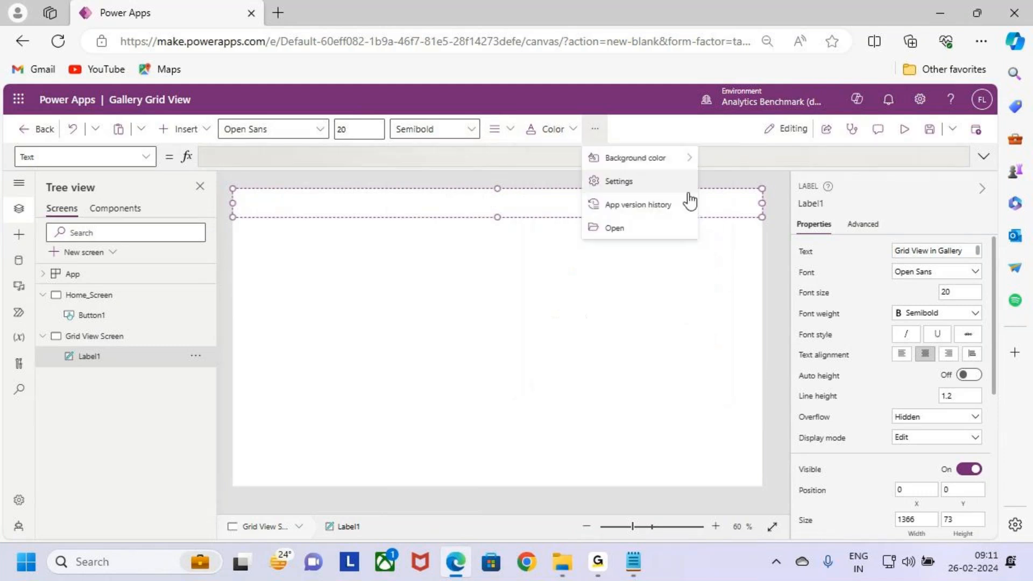
left_click(640, 158)
left_click(863, 177)
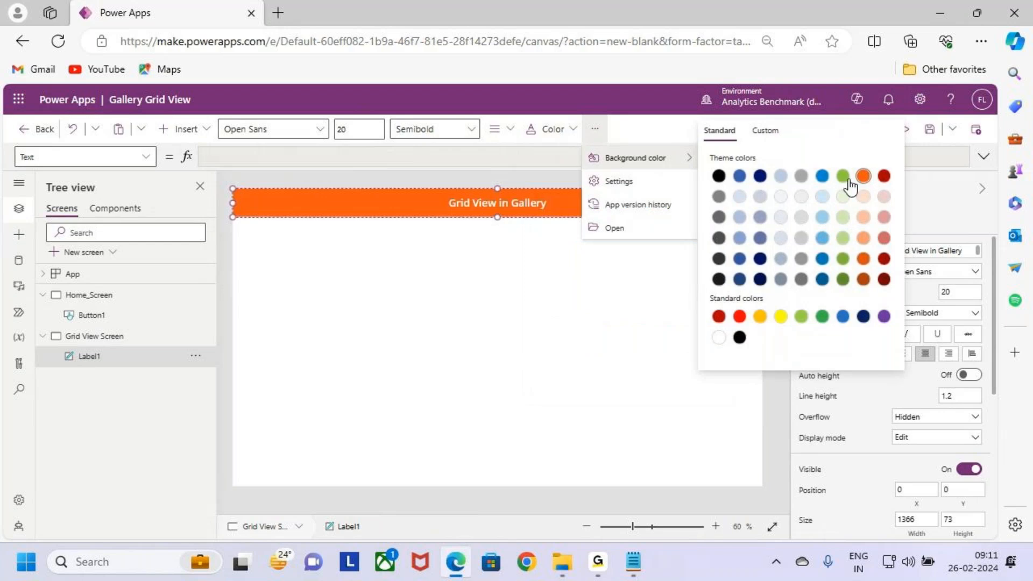
left_click(543, 238)
Step: Set the header label's font size to 24 and deselect it
left_click(371, 130)
type("24")
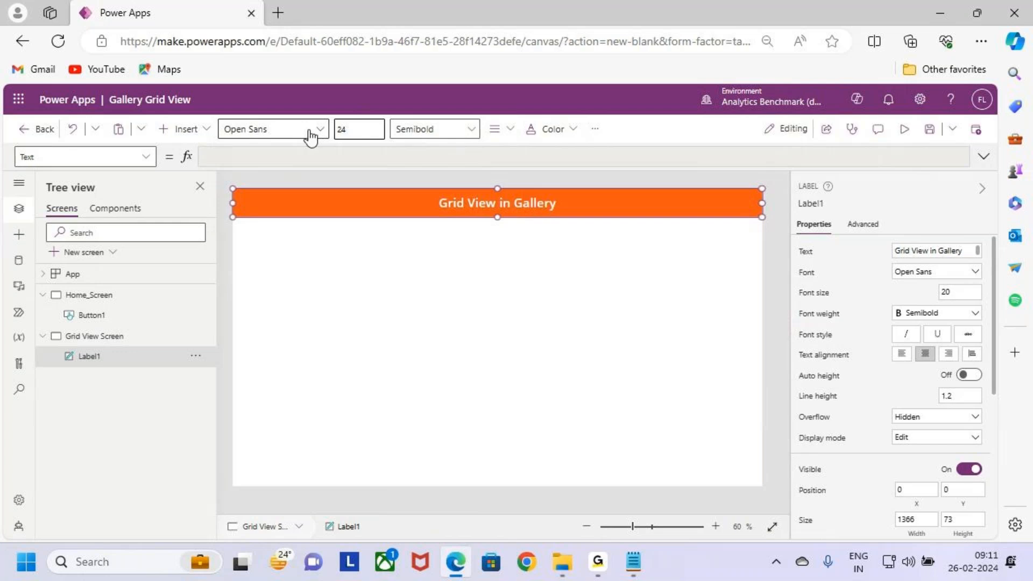
left_click(566, 330)
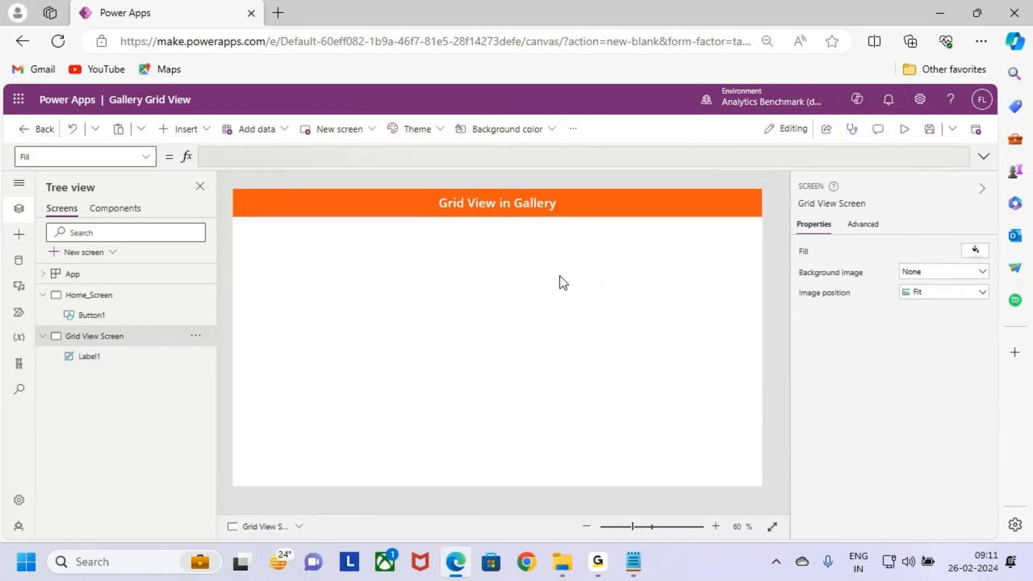
key("ctrl+2")
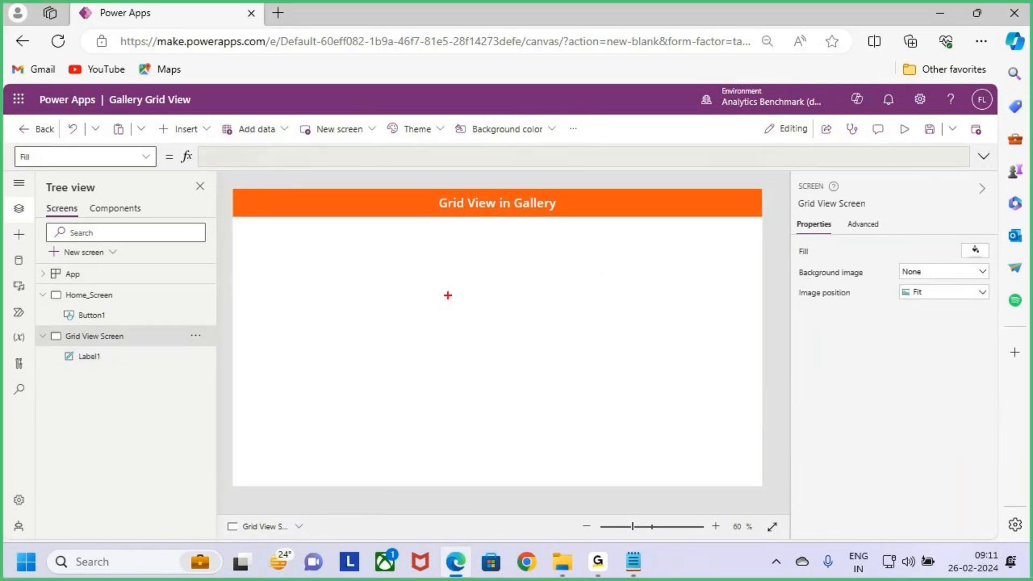
mouse_move(238, 249)
left_mouse_down()
mouse_move(478, 386)
mouse_move(759, 481)
left_mouse_up()
left_click_drag(470, 188, 466, 268)
key("Escape")
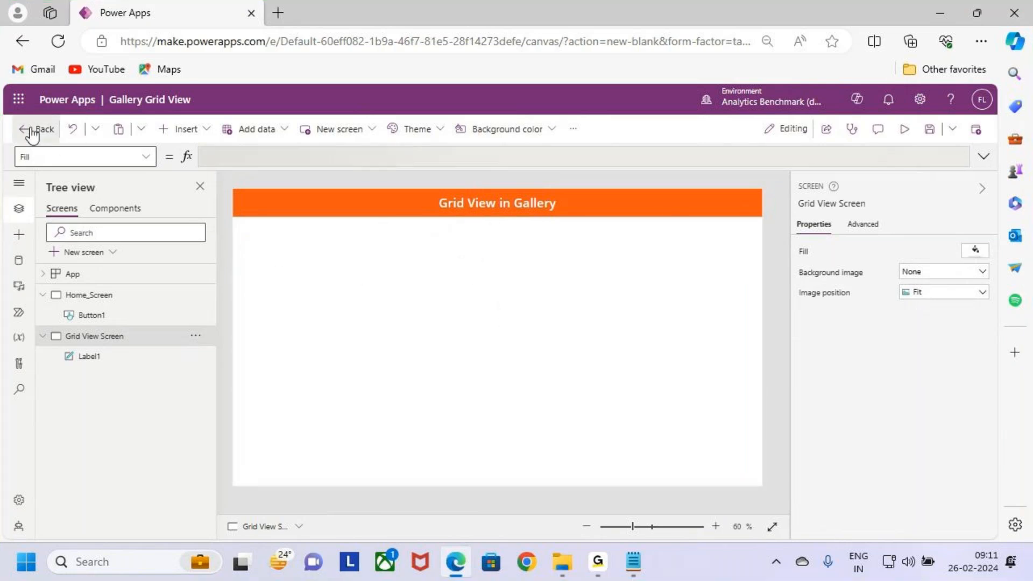
Step: Switch to SharePoint, open the Gallery site and display its Students.Gallery list
left_click(19, 98)
left_click(67, 272)
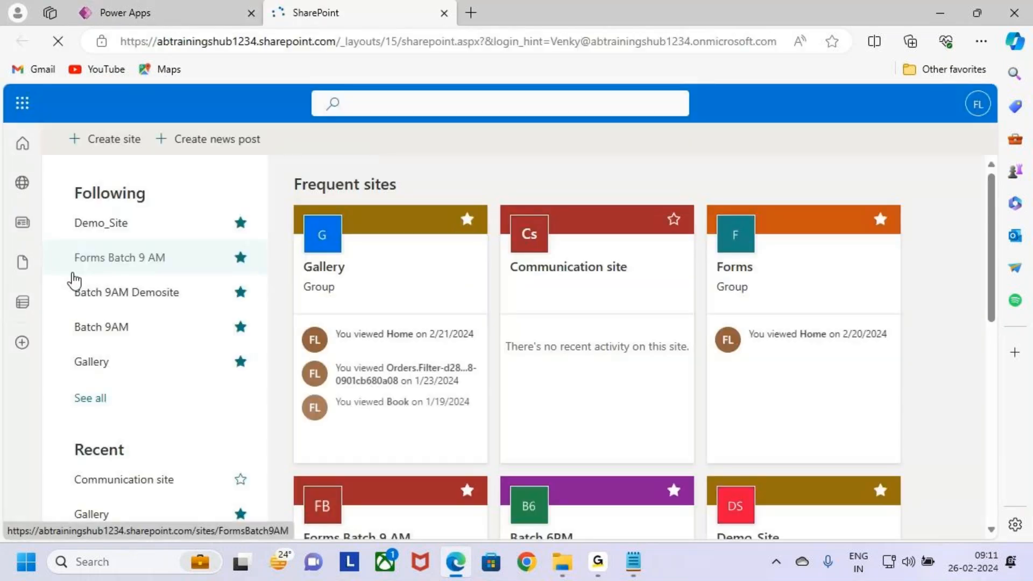
left_click(357, 285)
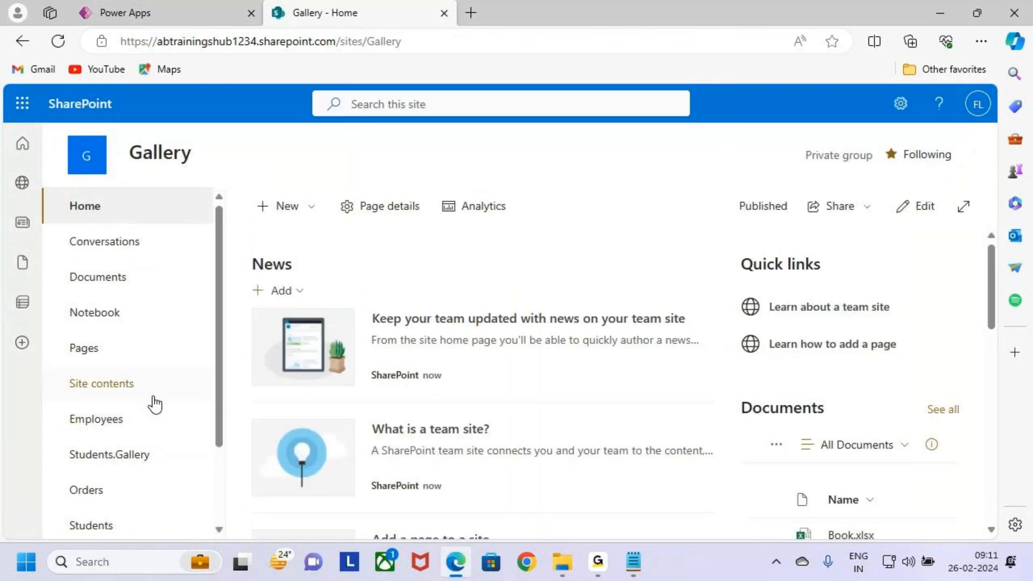
scroll(154, 404, "down", 2)
key("ctrl+2")
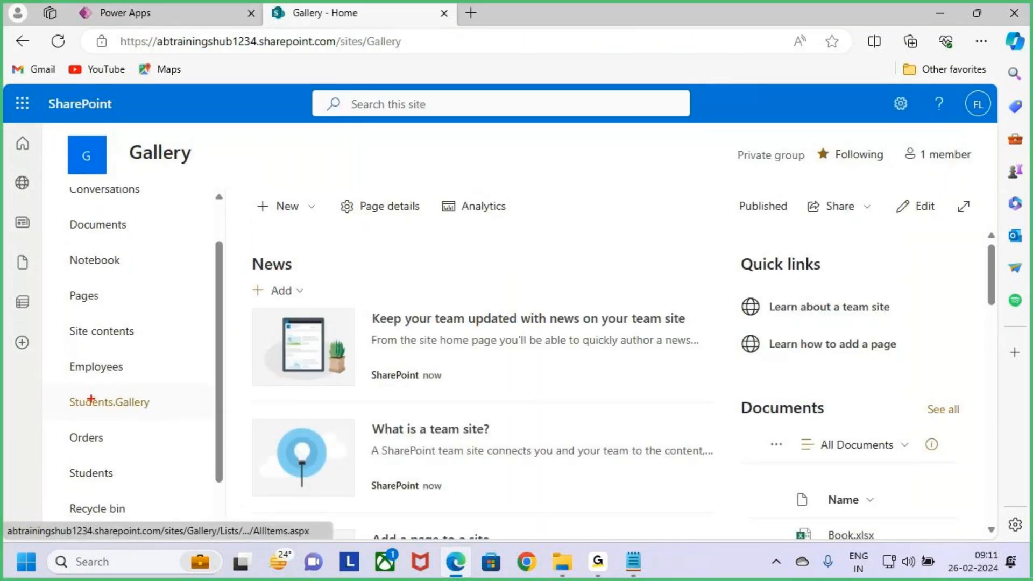
left_click_drag(52, 393, 198, 419)
key("Escape")
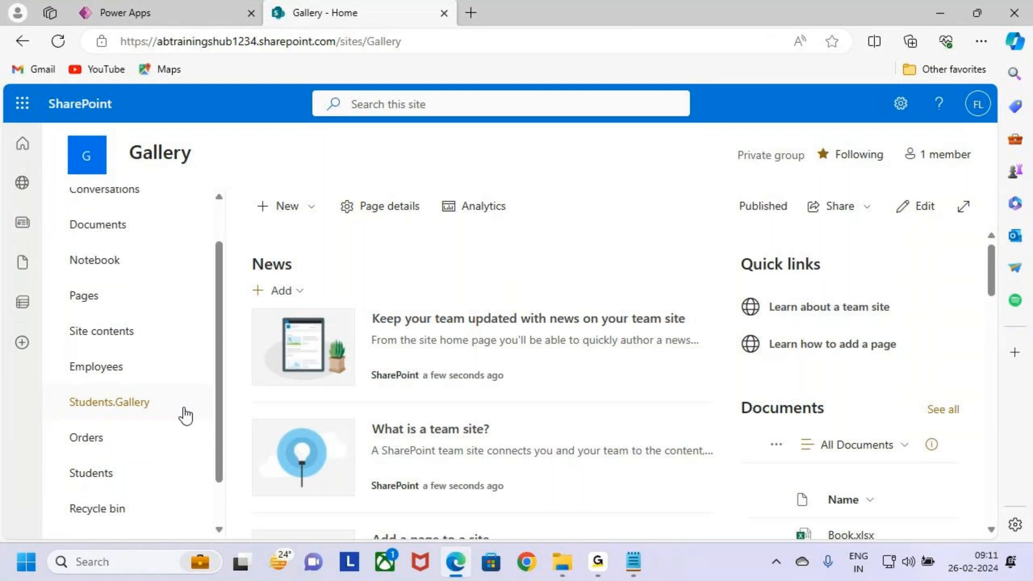
left_click(141, 409)
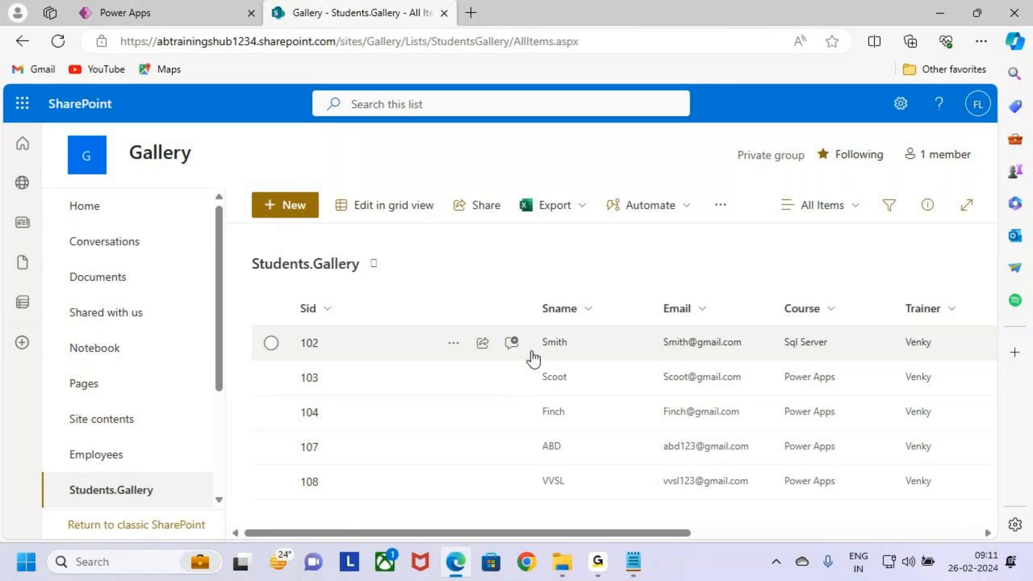
Step: Narrow the Sid column and examine the Students.Gallery list's records and columns from Sid through %Completed
left_click_drag(526, 309, 455, 310)
mouse_move(285, 310)
left_mouse_down()
mouse_move(294, 320)
mouse_move(351, 282)
left_mouse_up()
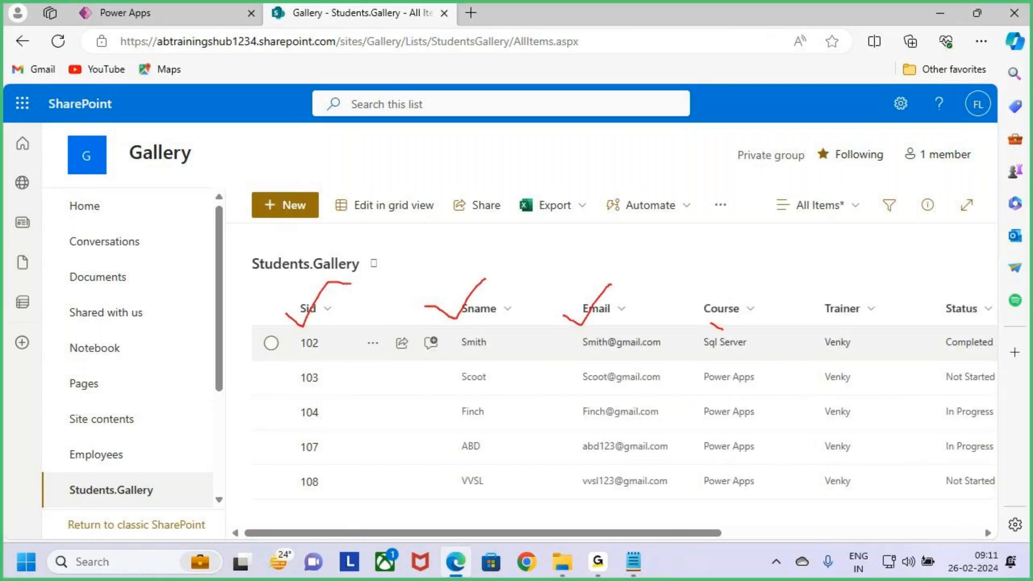
left_click_drag(933, 328, 976, 282)
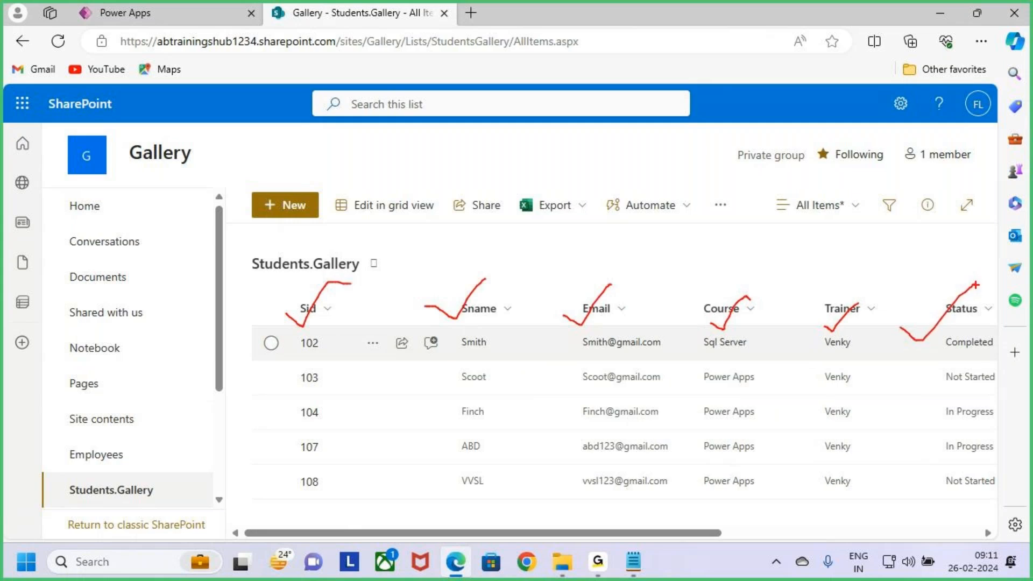
key("Escape")
left_click_drag(711, 532, 911, 524)
key("ctrl+2")
left_click_drag(691, 324, 749, 261)
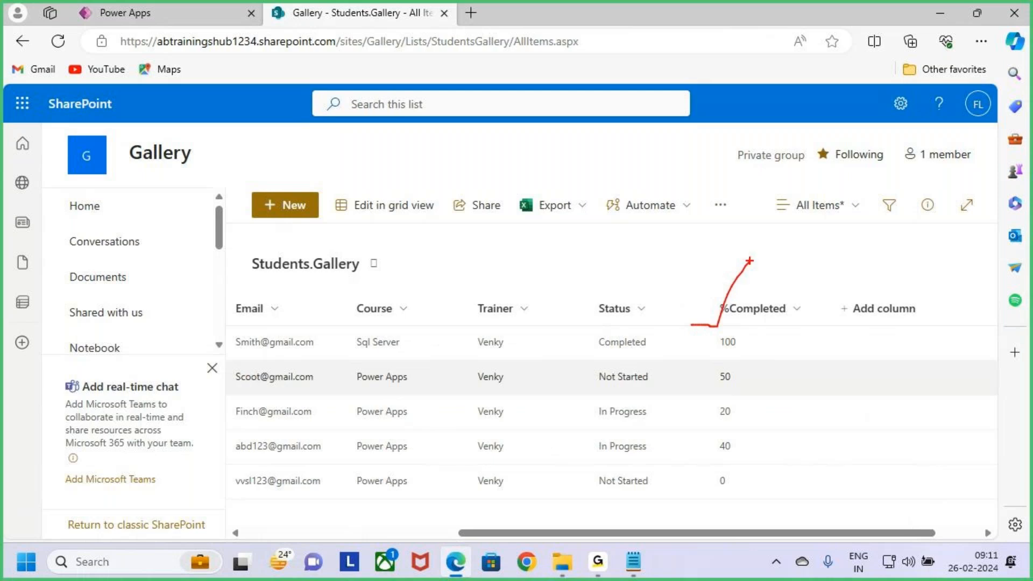
key("Escape")
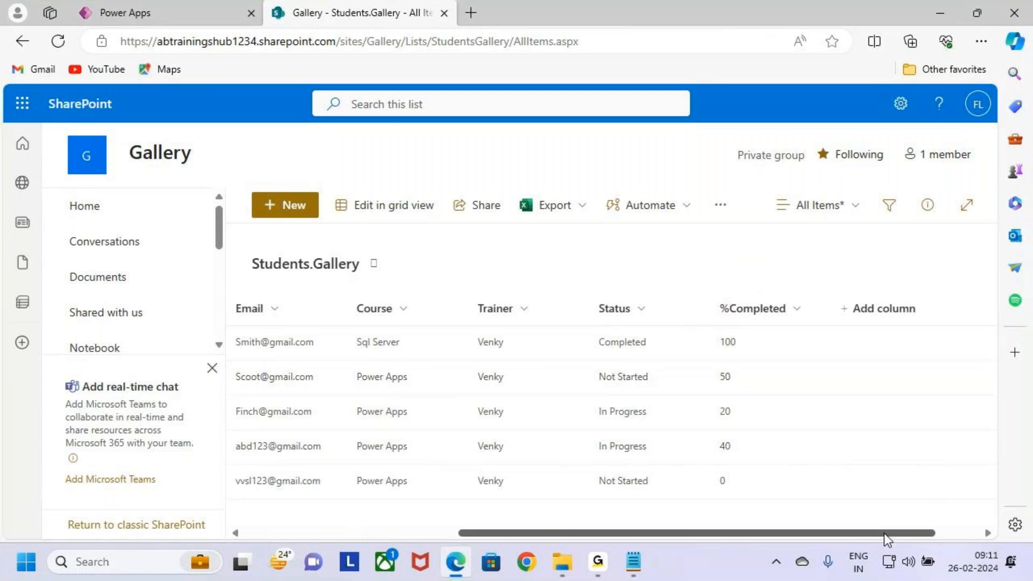
left_click_drag(895, 536, 401, 519)
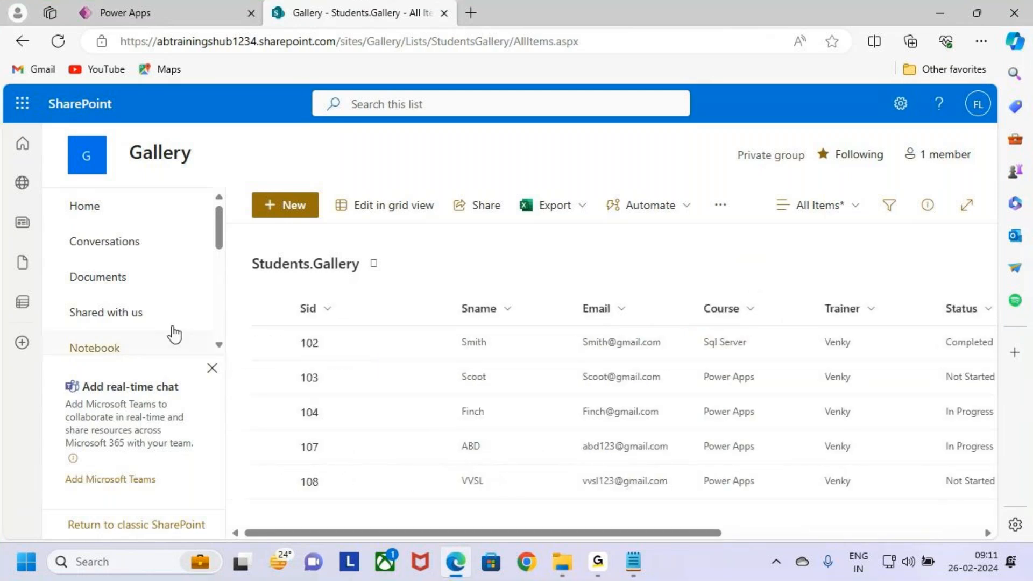
scroll(169, 332, "down", 1)
scroll(159, 325, "down", 3)
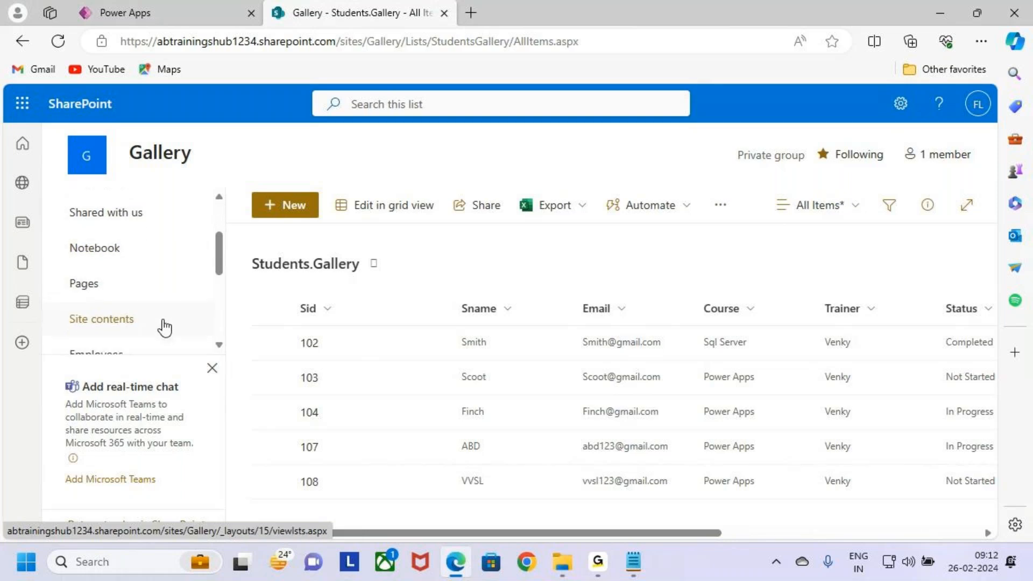
key("ctrl+2")
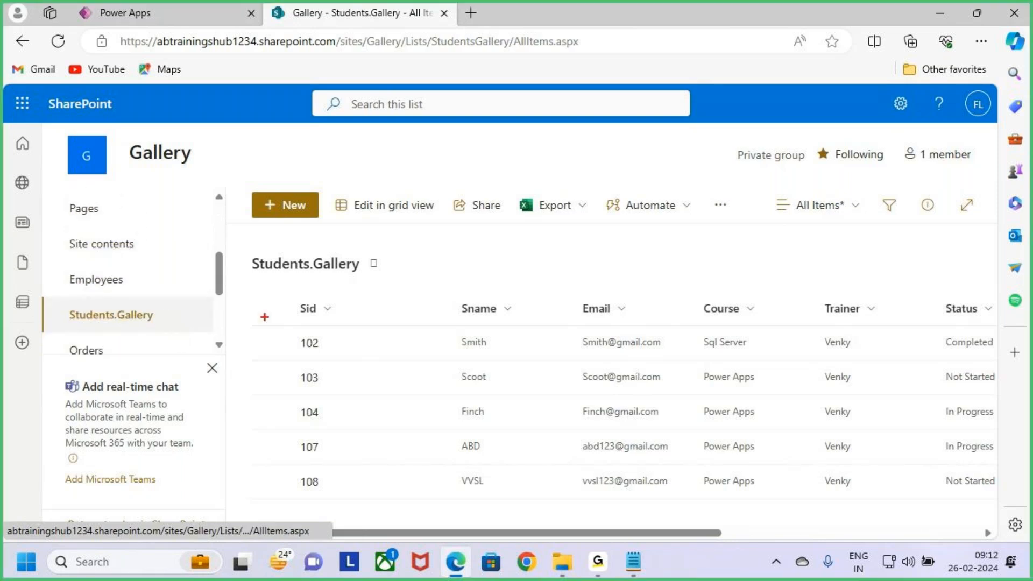
mouse_move(294, 301)
left_mouse_down()
mouse_move(610, 495)
mouse_move(996, 516)
mouse_move(994, 507)
left_mouse_up()
left_click_drag(648, 234, 670, 282)
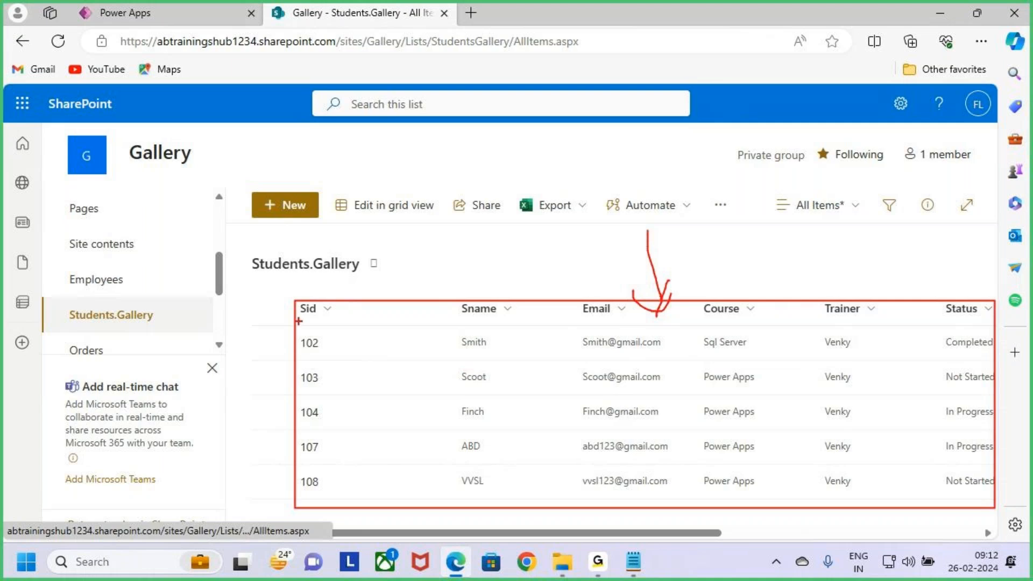
mouse_move(299, 300)
left_mouse_down()
mouse_move(965, 487)
mouse_move(996, 507)
left_mouse_up()
key("Escape")
Step: Switch to Power Apps, insert a blank vertical gallery on the Grid View Screen and dismiss its data source chooser
left_click(124, 14)
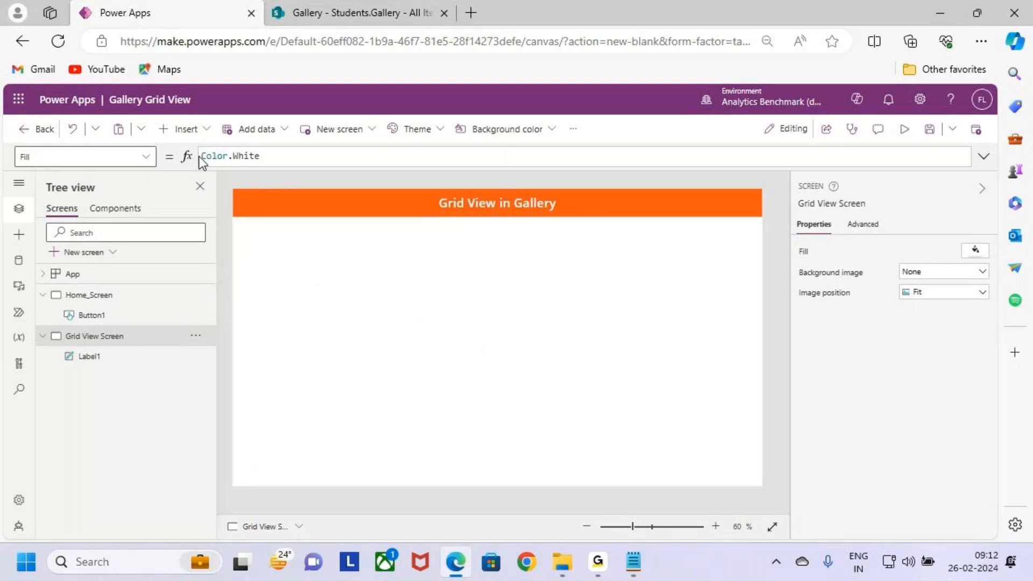
key("ctrl+2")
left_click_drag(152, 118, 215, 147)
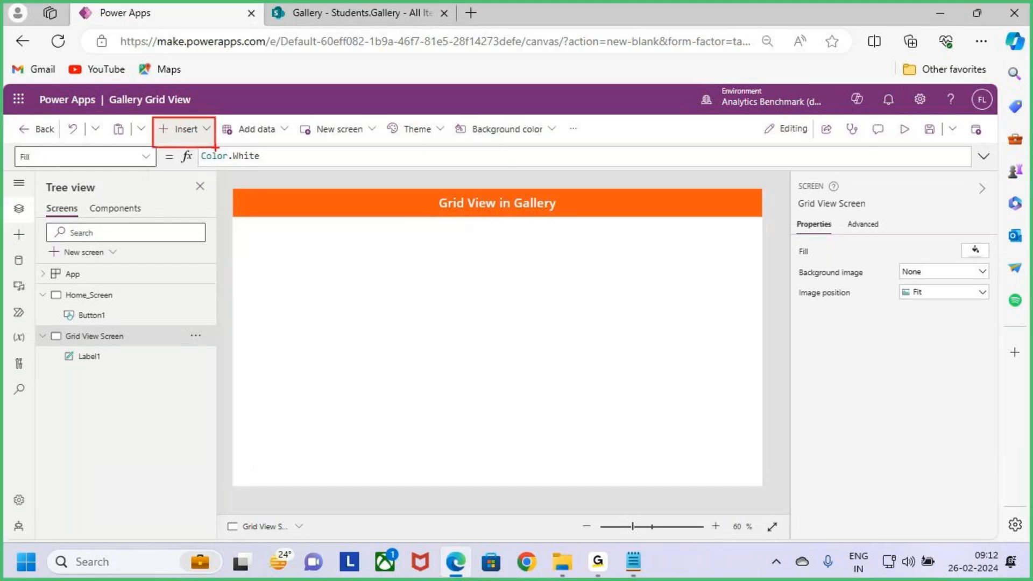
left_click(185, 129)
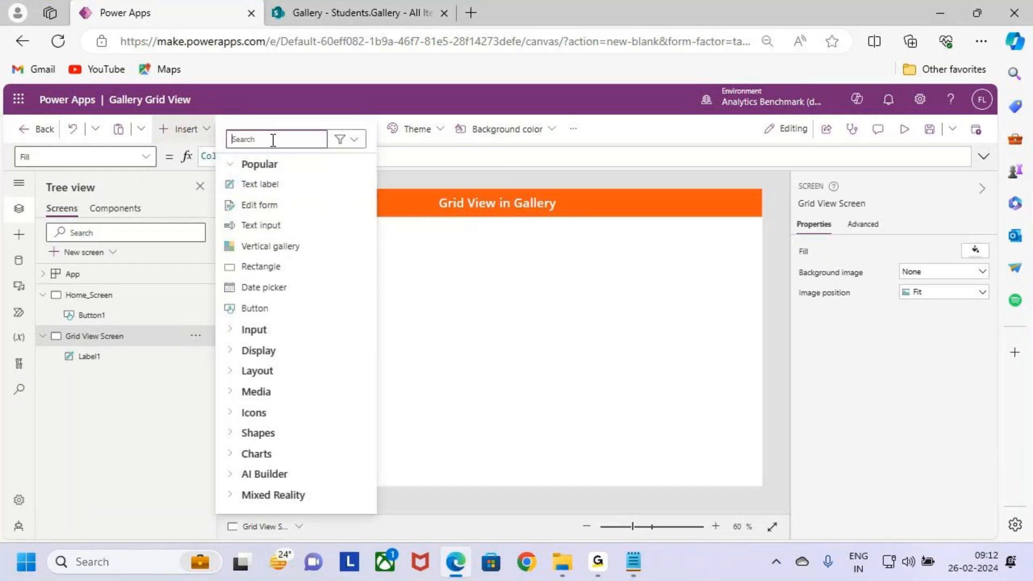
type("gallery")
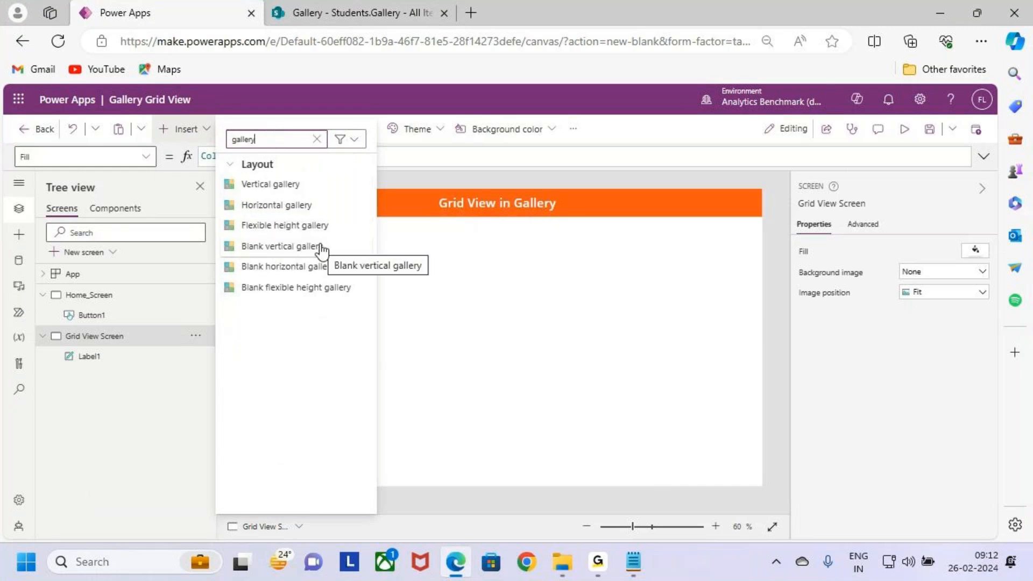
key("ctrl+2")
left_click_drag(222, 238, 345, 254)
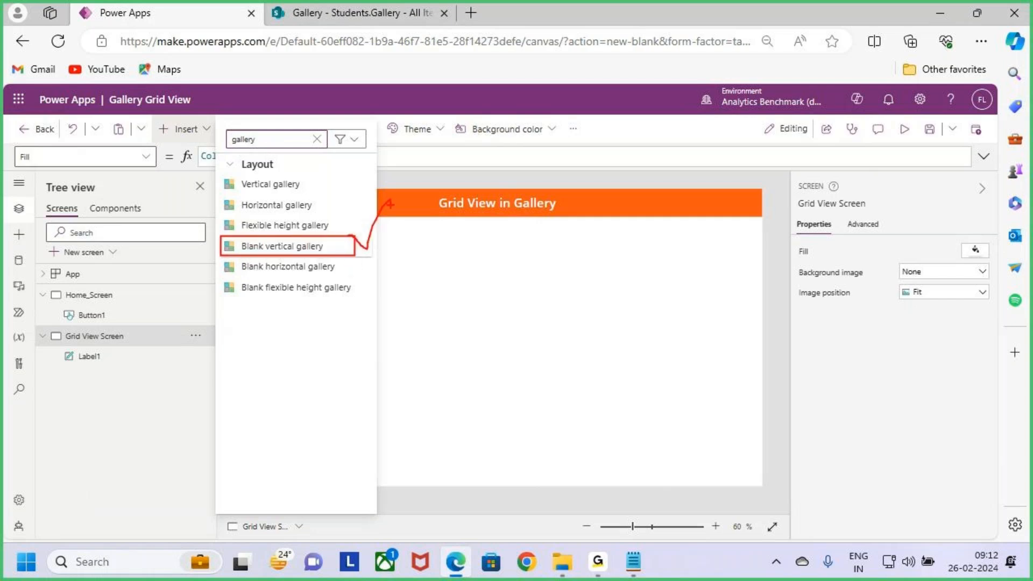
key("Escape")
left_click(339, 251)
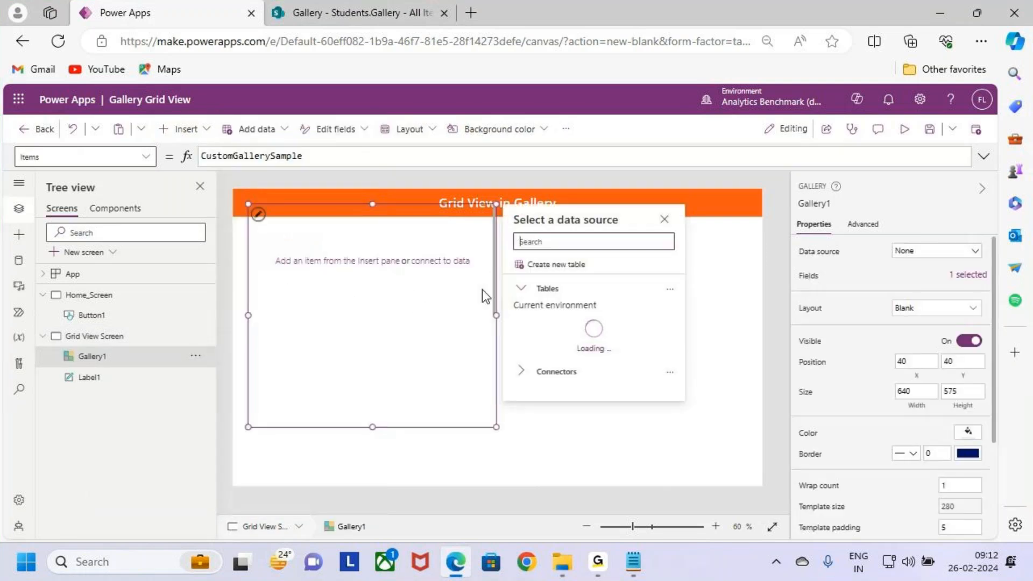
left_click_drag(498, 306, 504, 308)
left_click(500, 313)
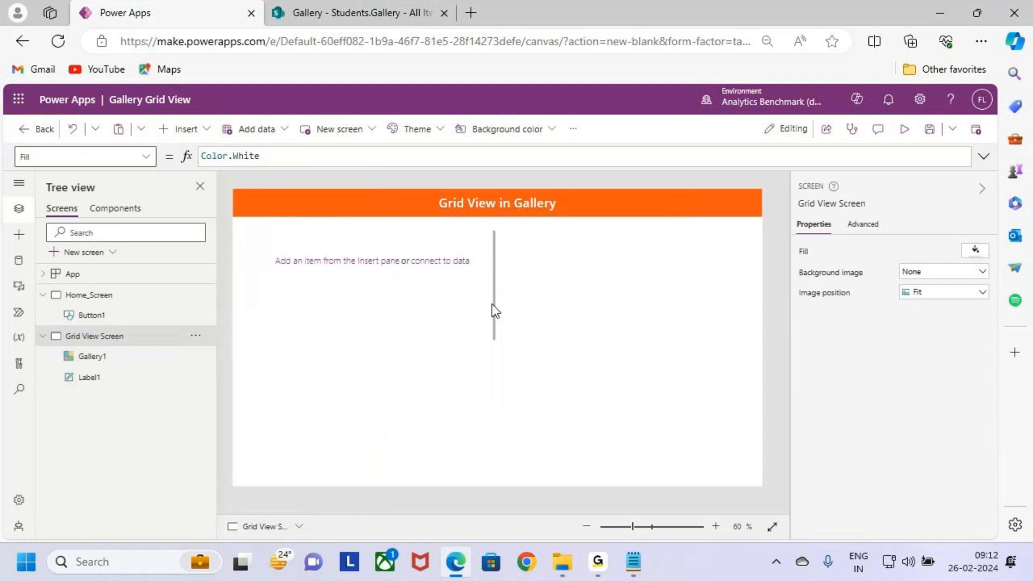
Step: Move and widen the blank gallery beneath the header, at about X 18, Y 129 and about 1316 by 521 in size
left_click(491, 304)
left_click_drag(466, 396, 469, 432)
left_click_drag(500, 353, 751, 356)
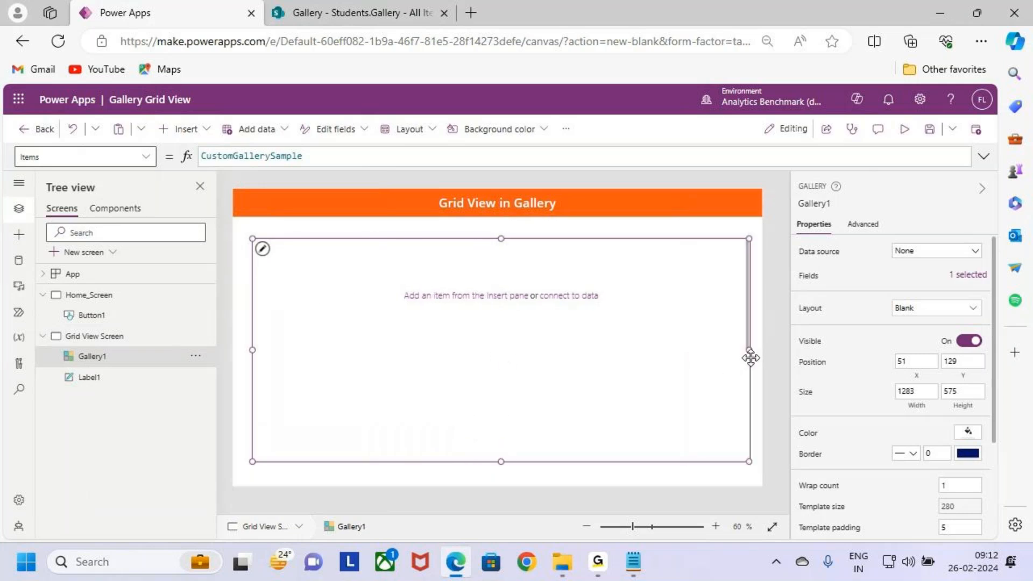
left_click_drag(250, 349, 237, 350)
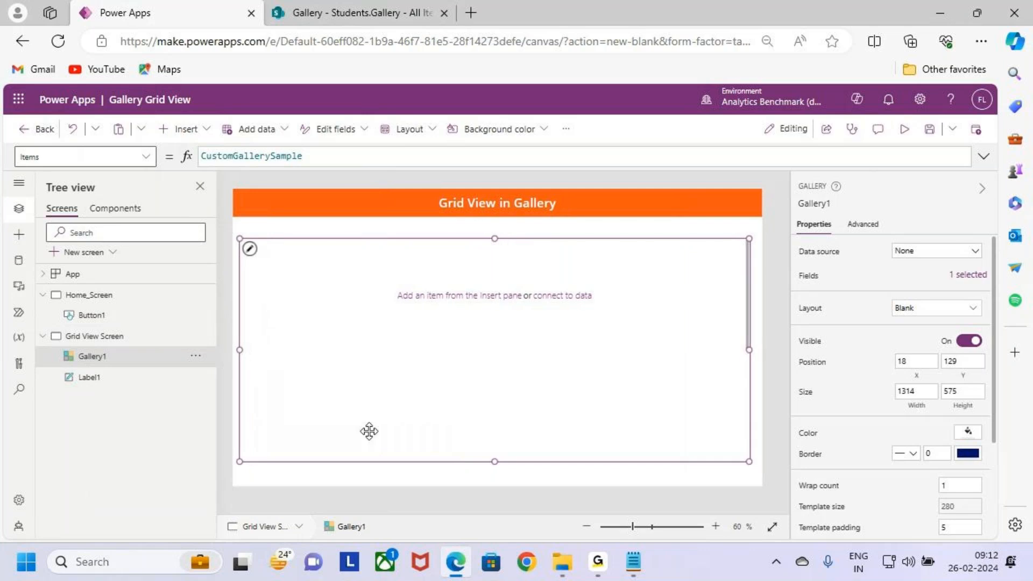
left_click_drag(495, 461, 496, 440)
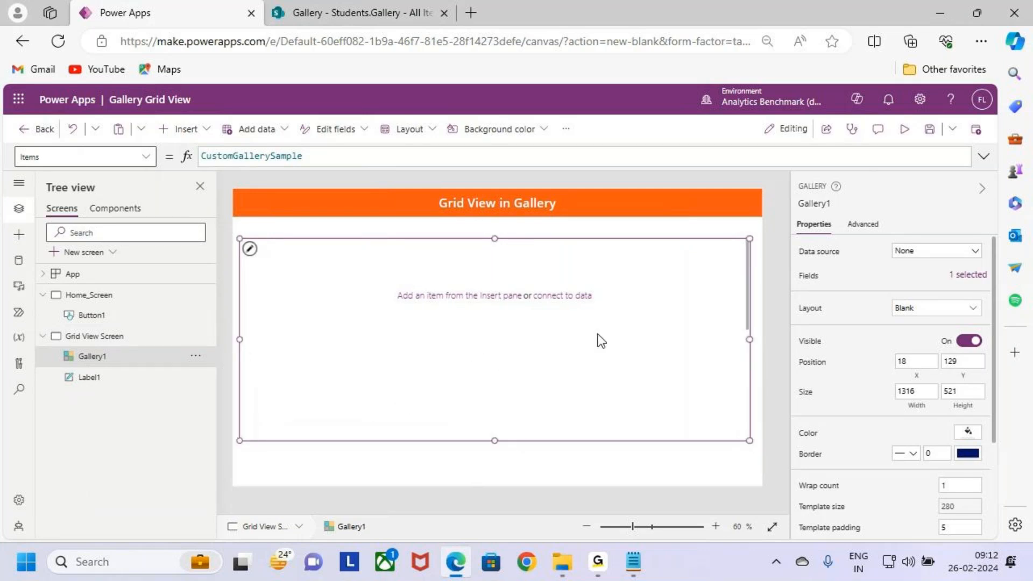
key("ctrl+2")
left_click_drag(447, 200, 458, 239)
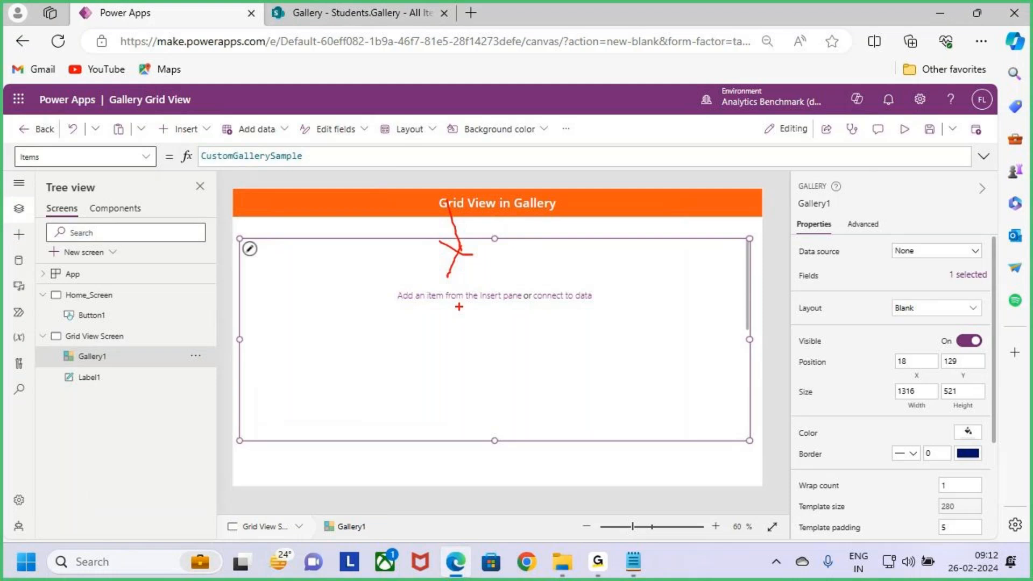
key("Escape")
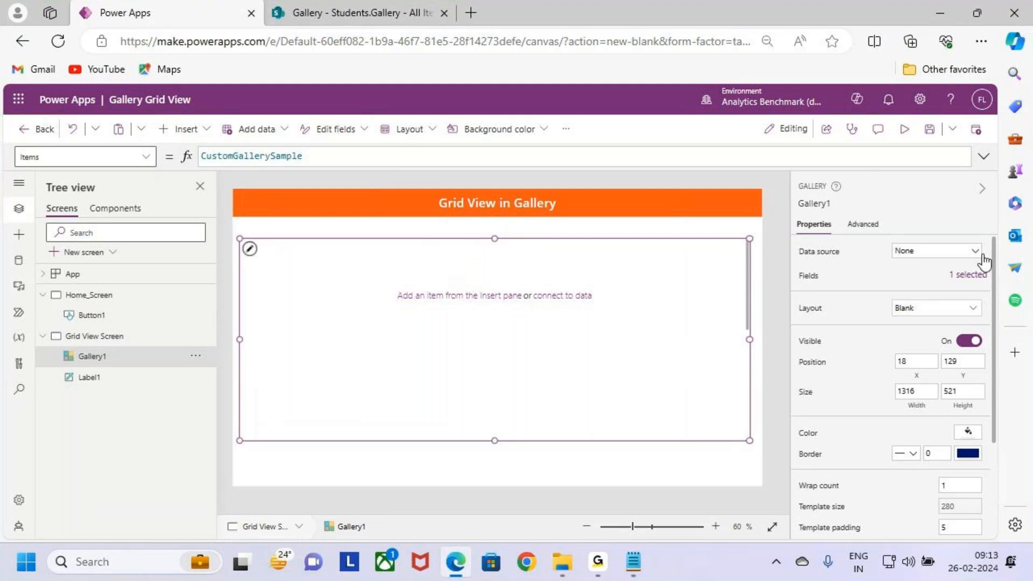
Step: Check the data sources offered for the gallery, view the Students.Gallery list in SharePoint, and return to Power Apps
left_click(954, 252)
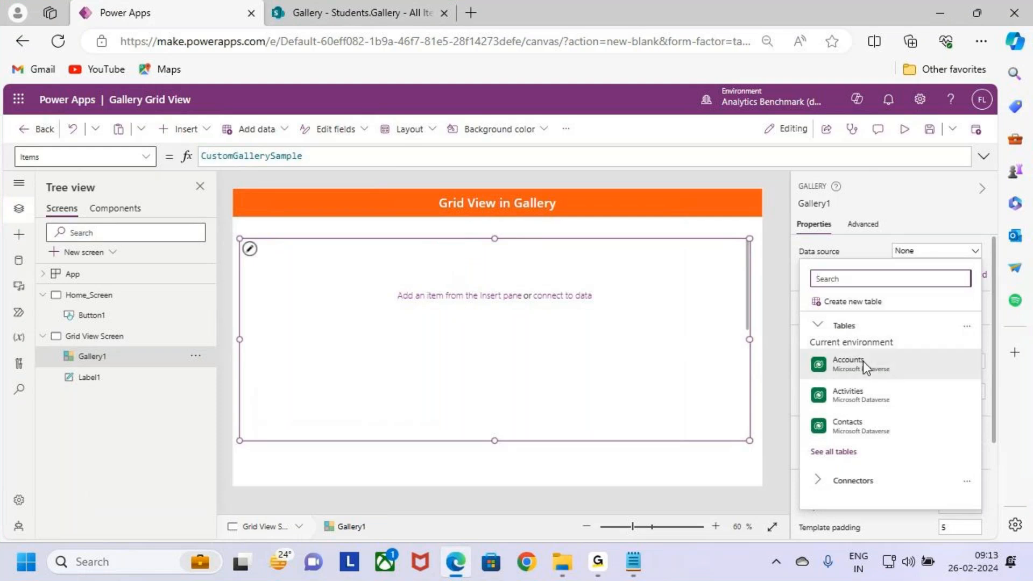
left_click(634, 408)
left_click(419, 12)
key("ctrl+2")
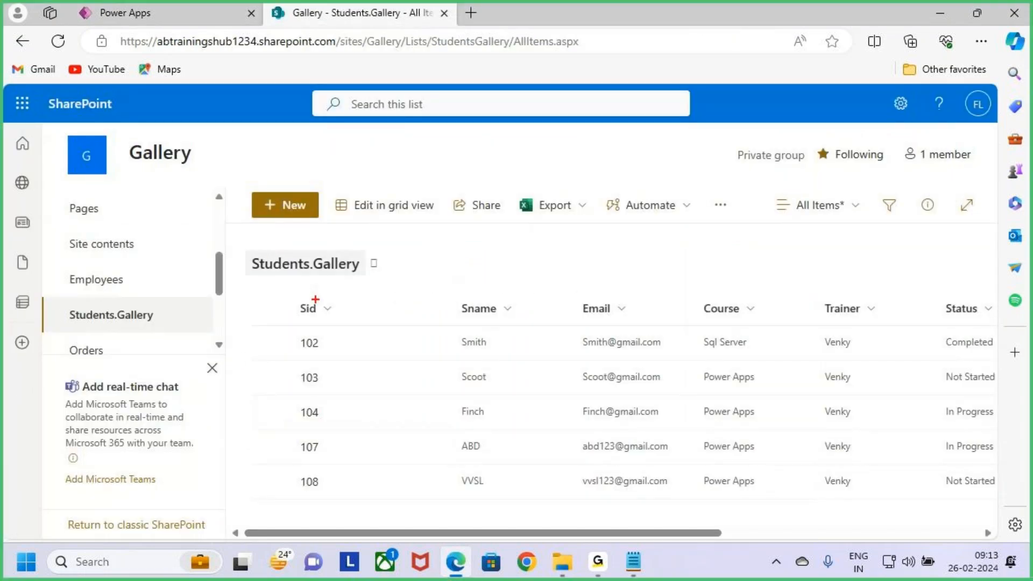
mouse_move(233, 241)
left_mouse_down()
mouse_move(316, 277)
mouse_move(414, 281)
mouse_move(458, 224)
left_mouse_up()
key("Escape")
left_click(178, 6)
left_click(360, 10)
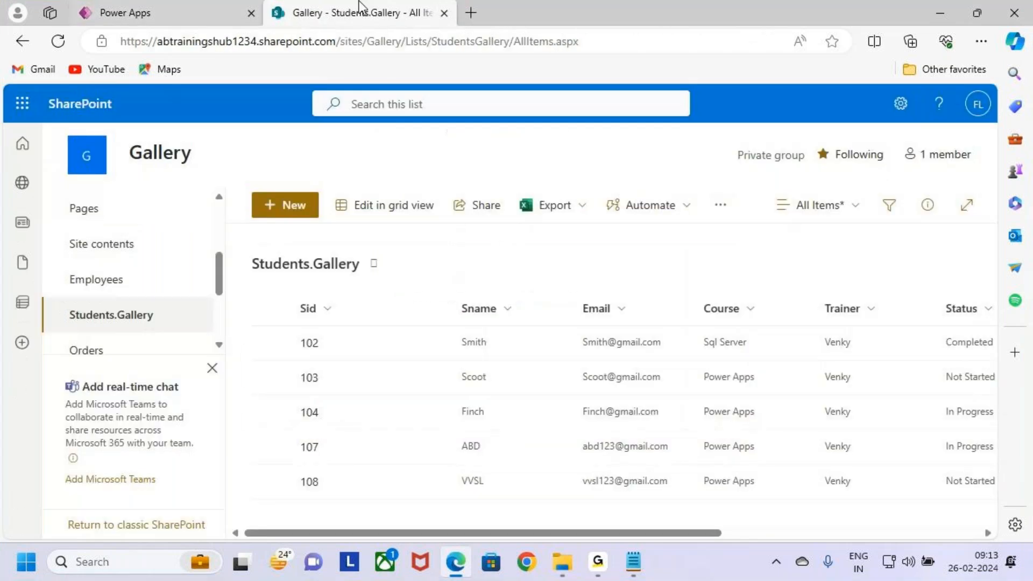
left_click(156, 8)
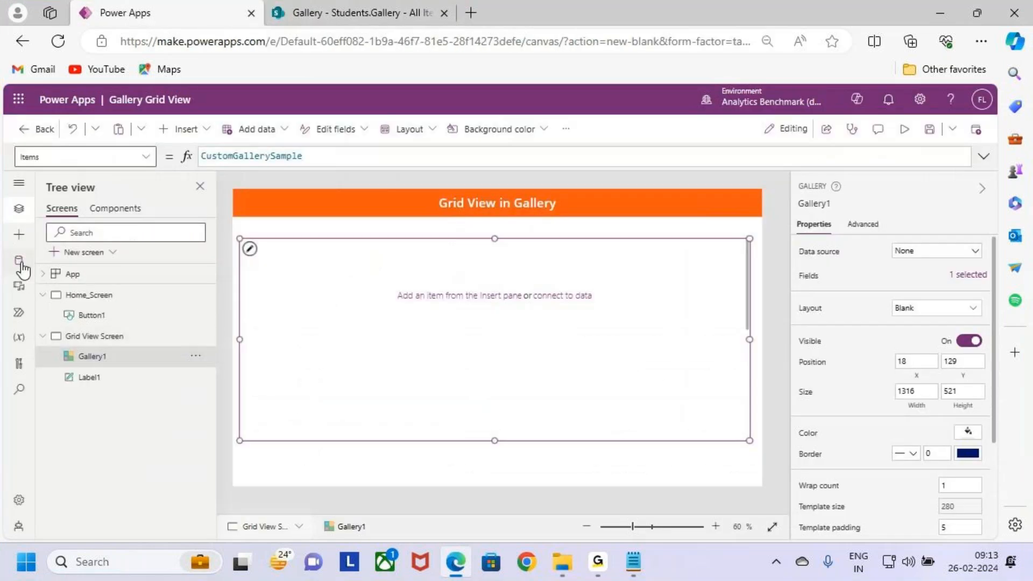
Step: Search for the SharePoint connector in the app's data sources and choose its existing account connection
key("ctrl+2")
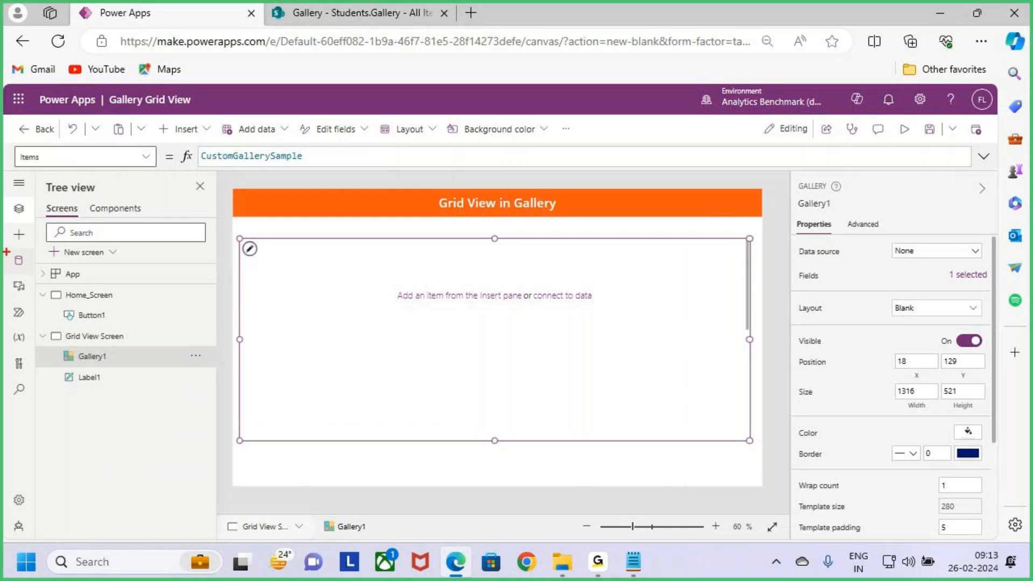
left_click(18, 260)
key("ctrl+2")
left_click_drag(46, 221, 129, 253)
key("Escape")
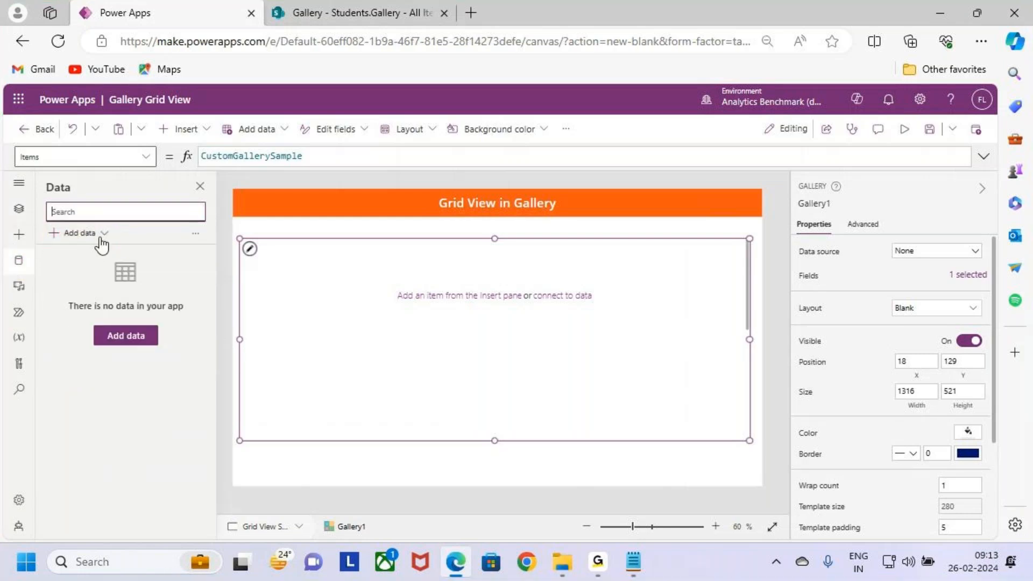
left_click(85, 233)
type("sh")
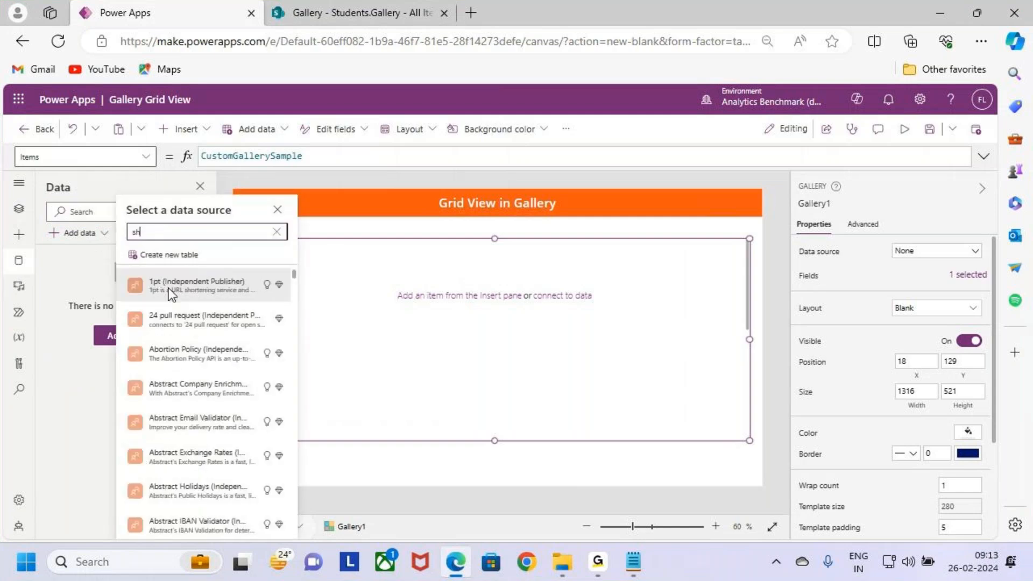
type("arepoint")
mouse_move(191, 282)
key("ctrl+2")
left_click_drag(114, 265, 290, 308)
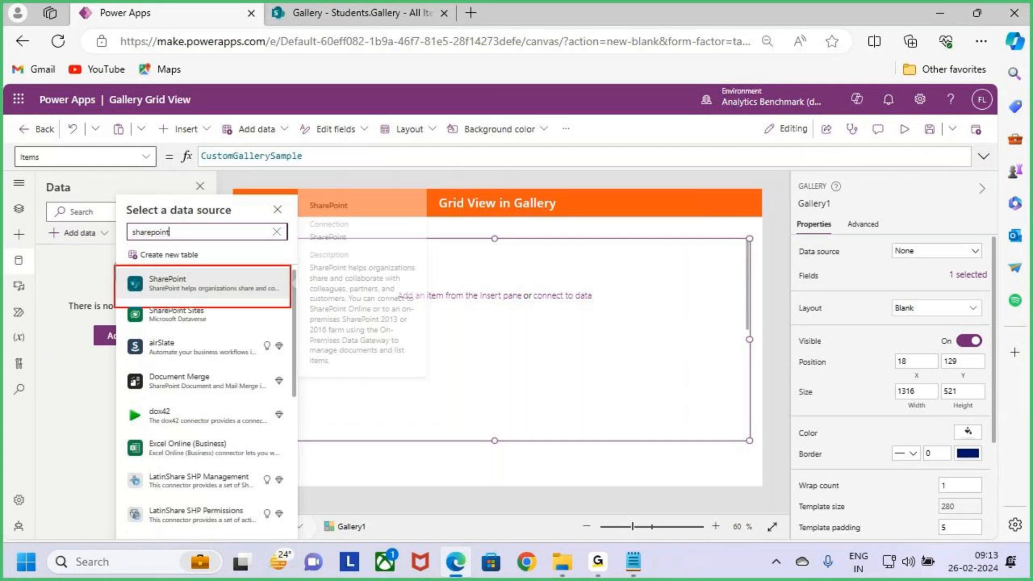
key("Escape")
left_click(228, 280)
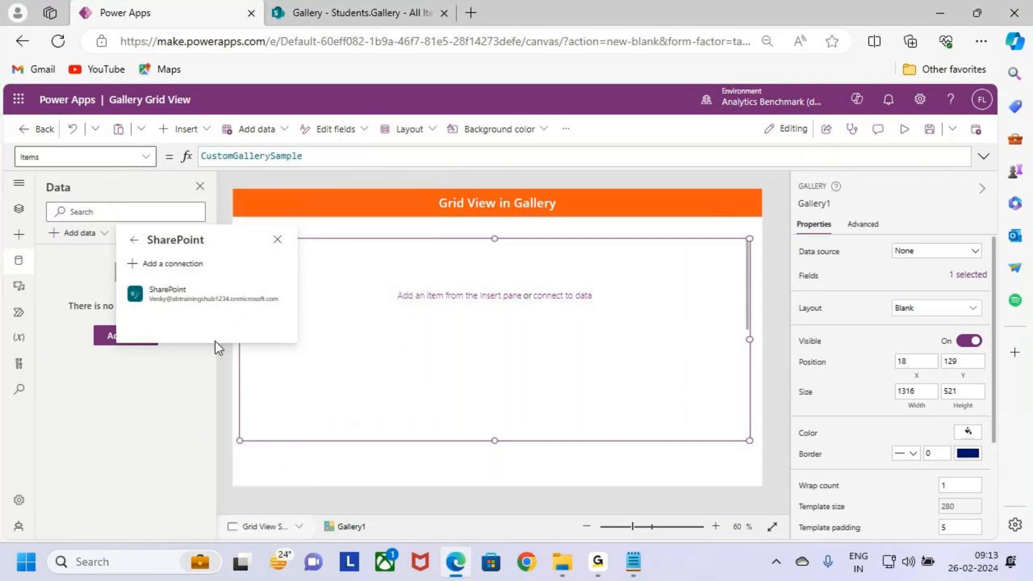
left_click(235, 293)
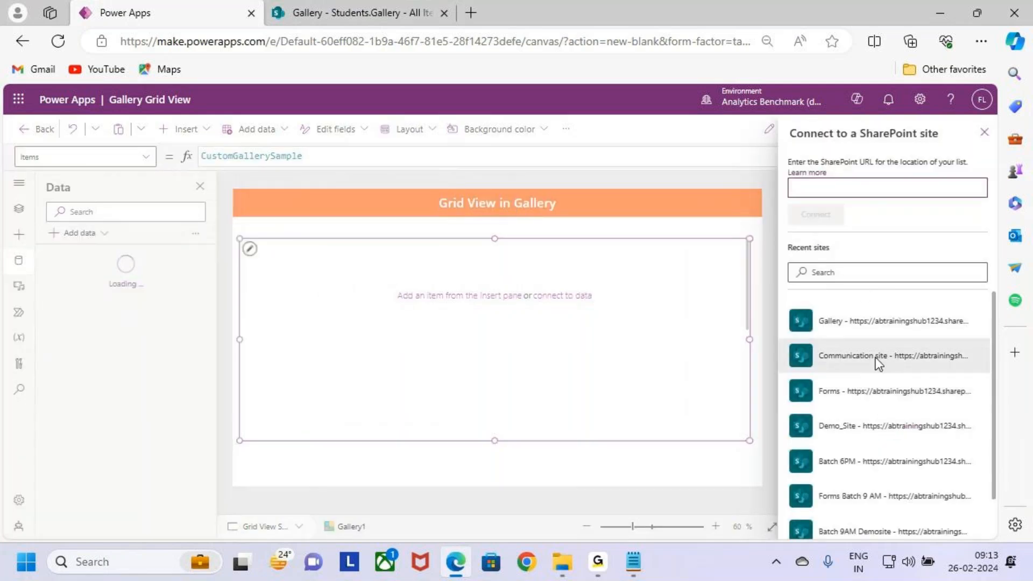
Step: Connect the app to the Students.Gallery list from the Gallery SharePoint site
scroll(881, 409, "down", 1)
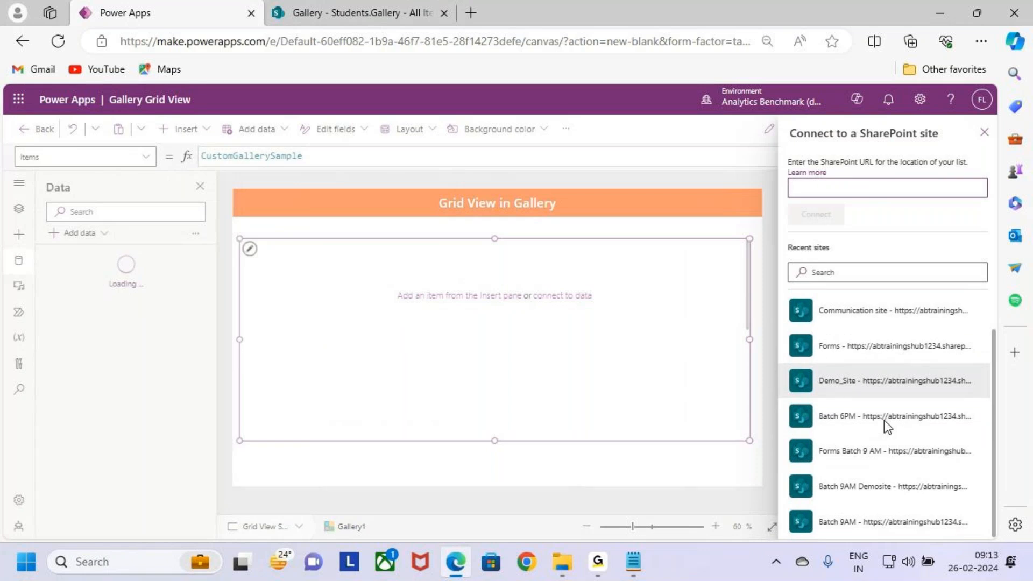
scroll(883, 420, "up", 1)
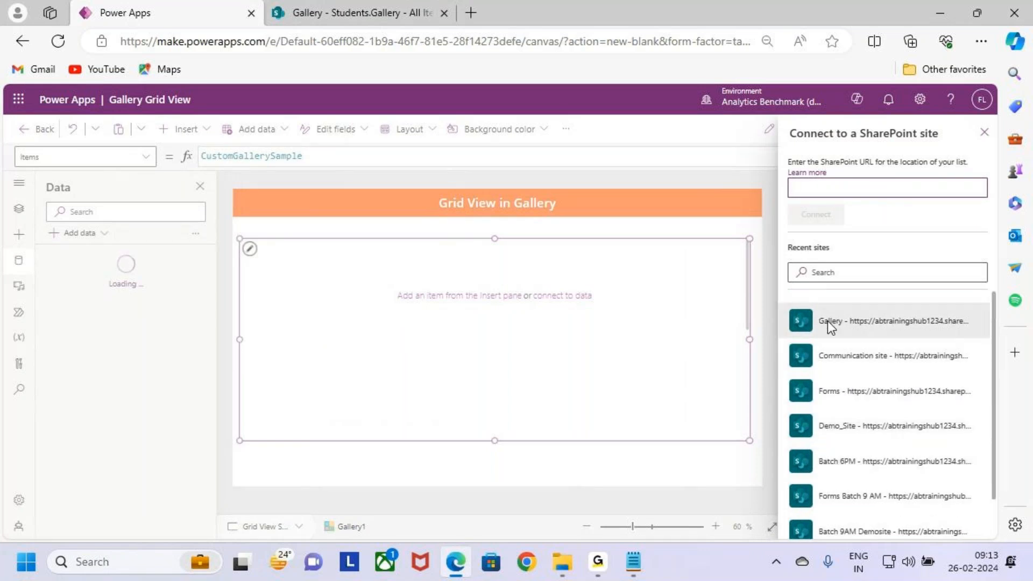
left_click_drag(786, 304, 968, 341)
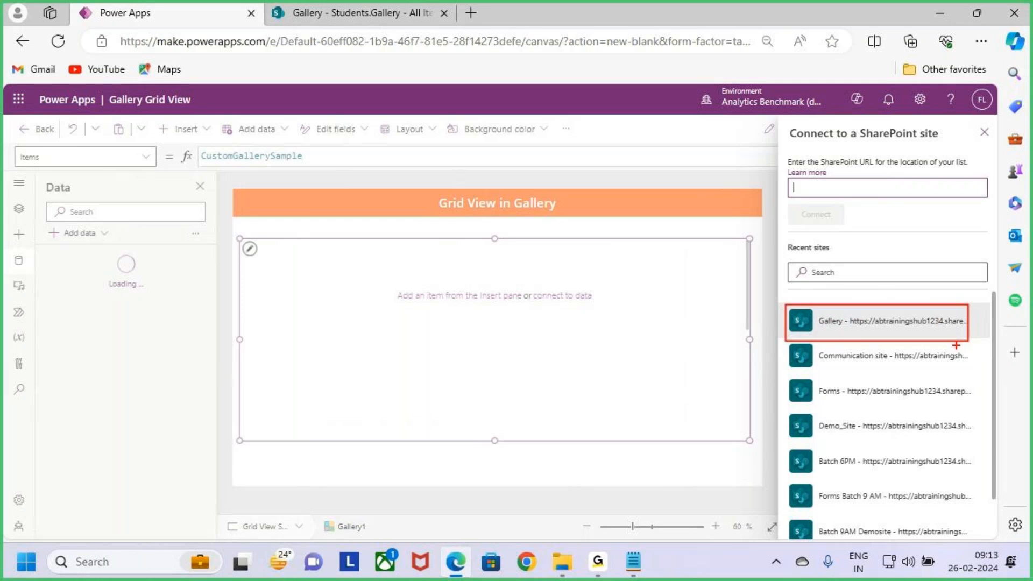
left_click(867, 322)
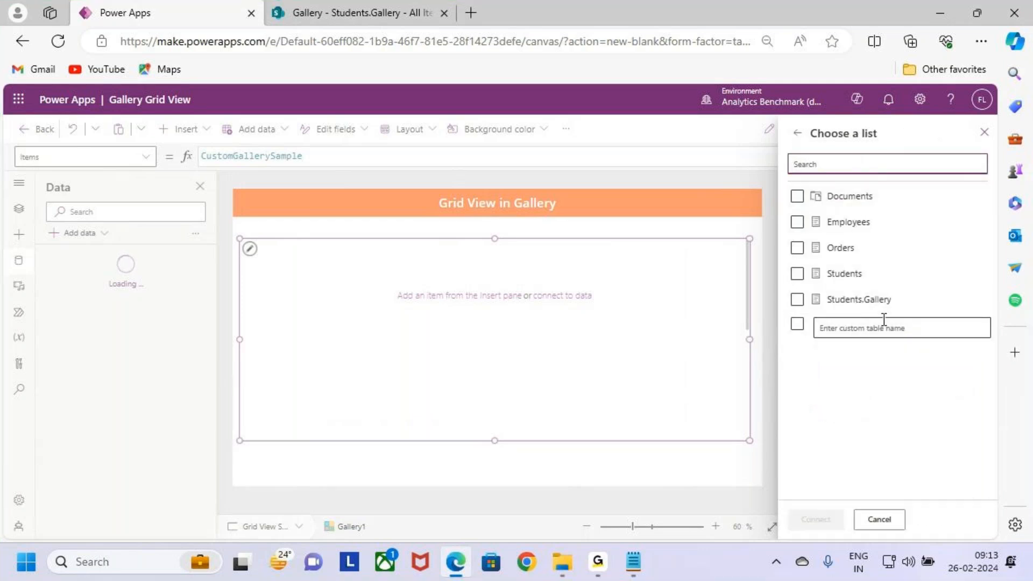
left_click(797, 299)
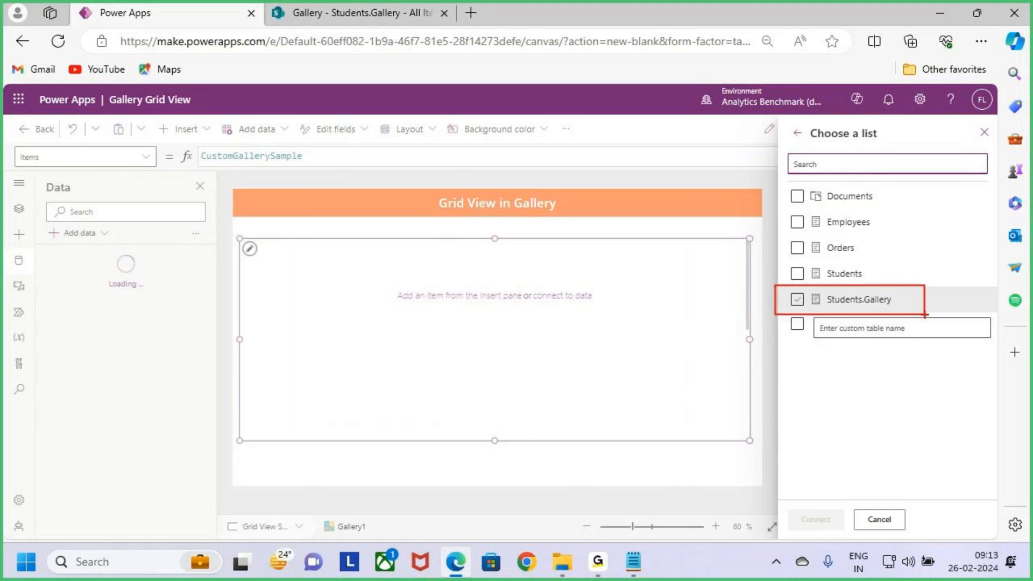
left_click(798, 301)
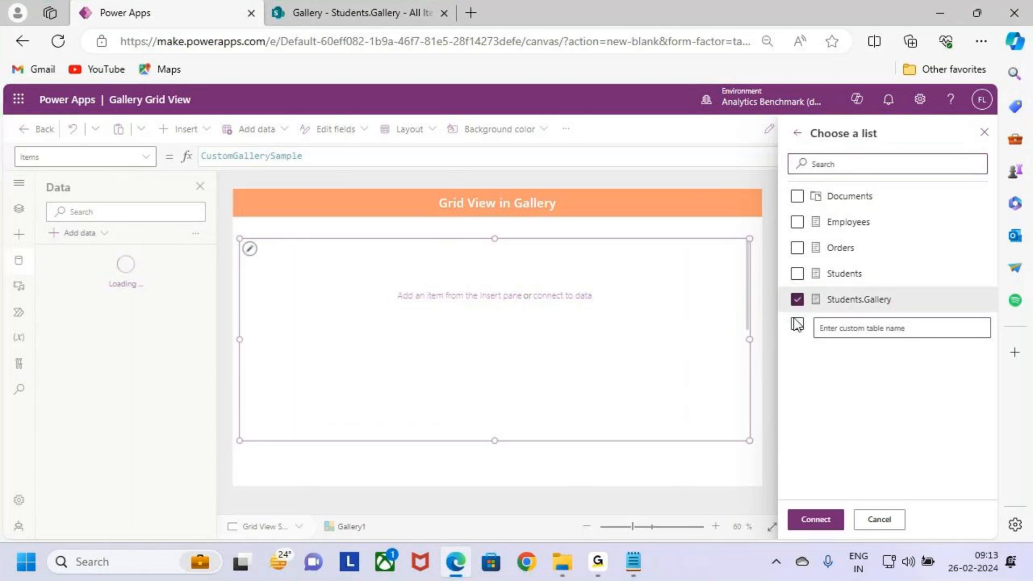
left_click(815, 520)
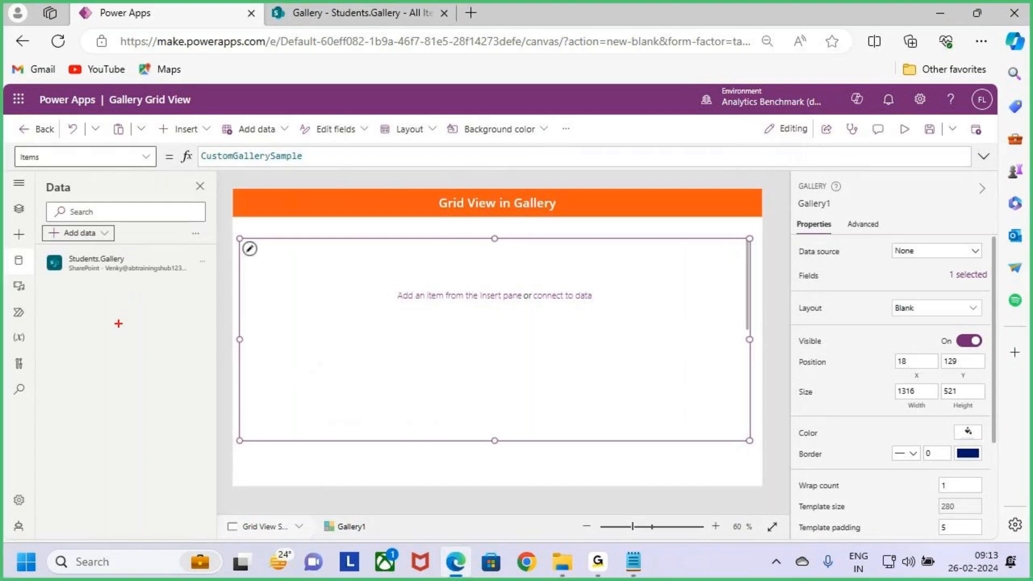
mouse_move(41, 250)
left_mouse_down()
mouse_move(226, 281)
mouse_move(265, 202)
left_mouse_up()
key("Escape")
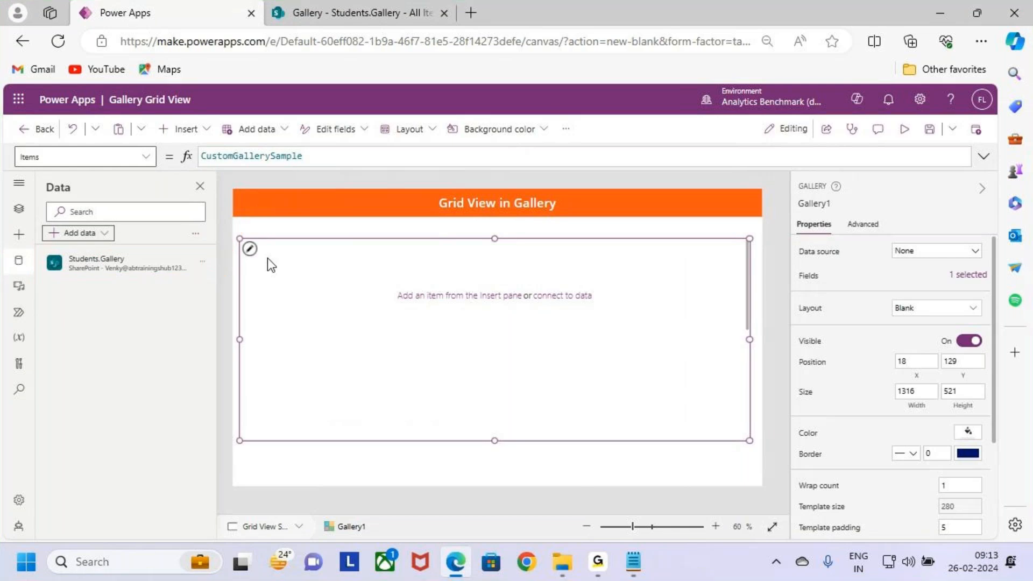
Step: Review the columns and records of the Students.Gallery list in SharePoint, and return to Power Apps
left_click(364, 12)
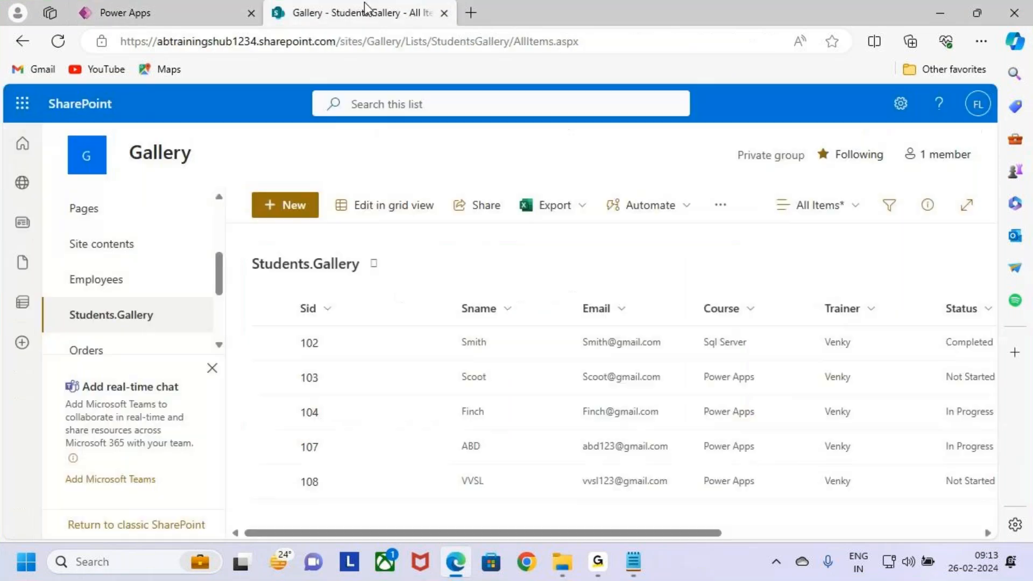
key("ctrl+2")
mouse_move(288, 282)
left_mouse_down()
mouse_move(353, 334)
mouse_move(920, 495)
left_mouse_up()
mouse_move(387, 333)
left_mouse_down()
mouse_move(321, 353)
mouse_move(135, 2)
left_mouse_up()
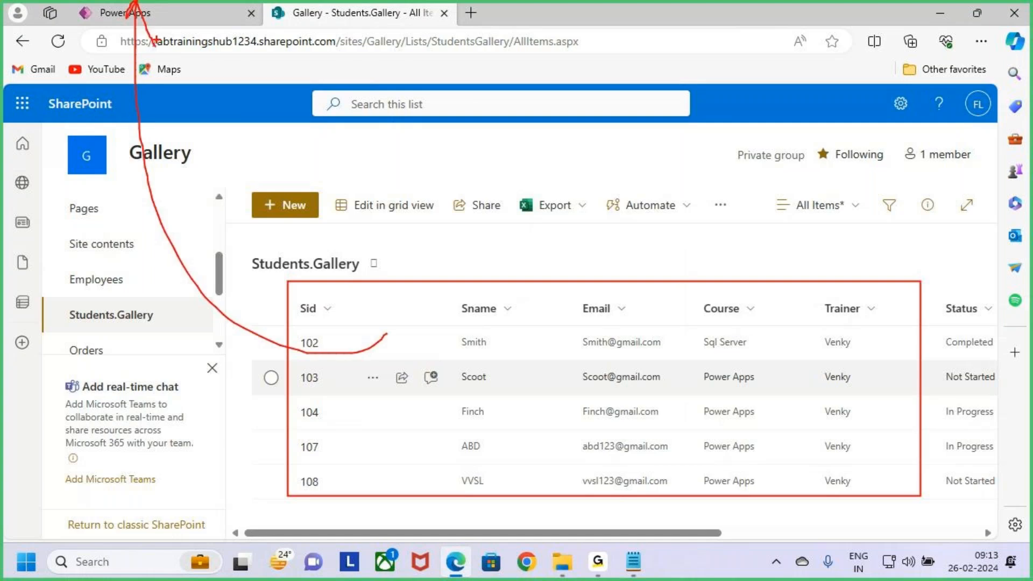
key("Escape")
left_click(199, 16)
Step: Move the blank gallery to about X 25, Y 129 and widen it to about 1326
left_click(363, 353)
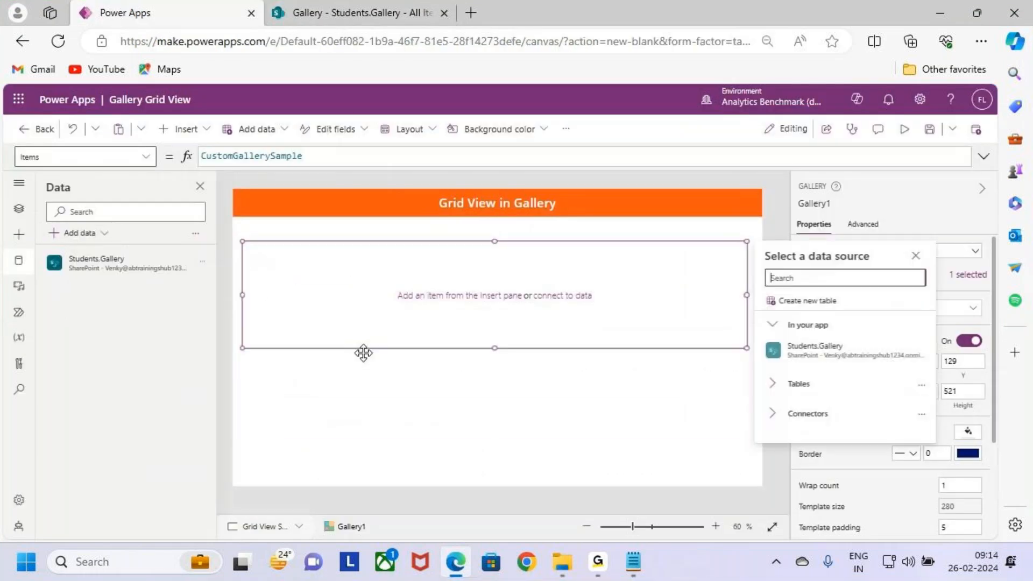
left_click(562, 414)
left_click(604, 384)
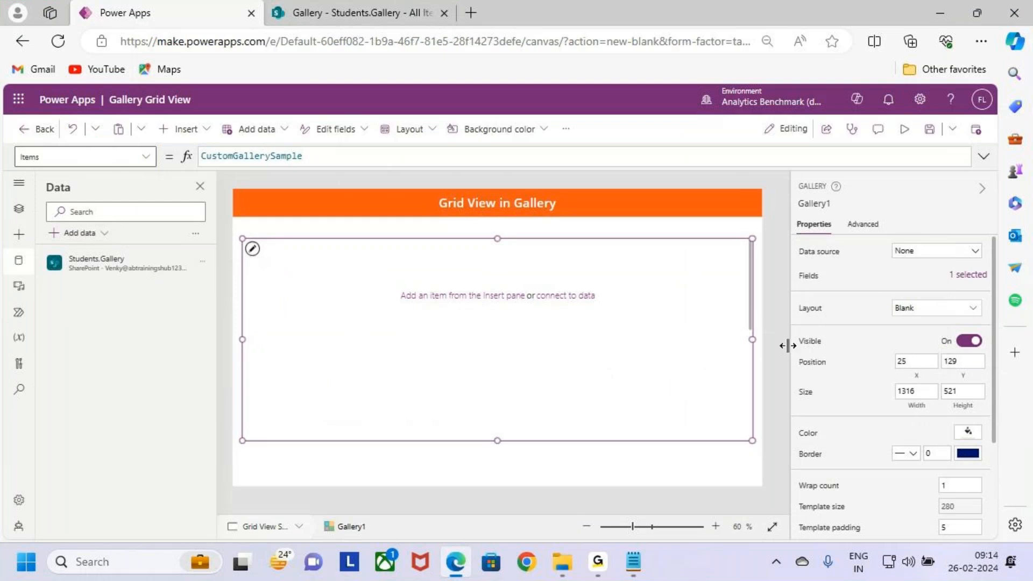
left_click_drag(757, 340, 759, 339)
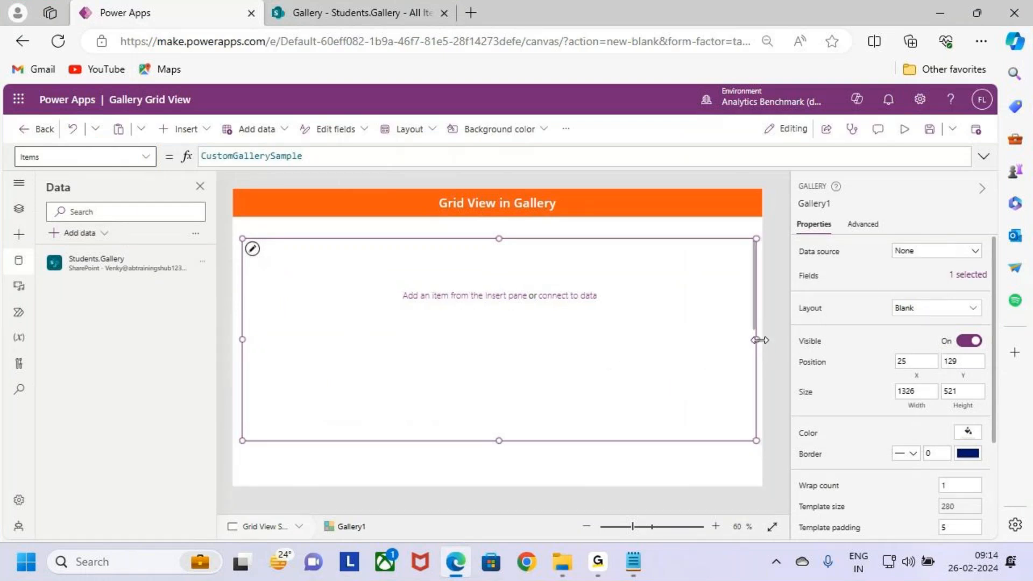
Step: Set the gallery's data source to the Students.Gallery SharePoint list
left_click(921, 262)
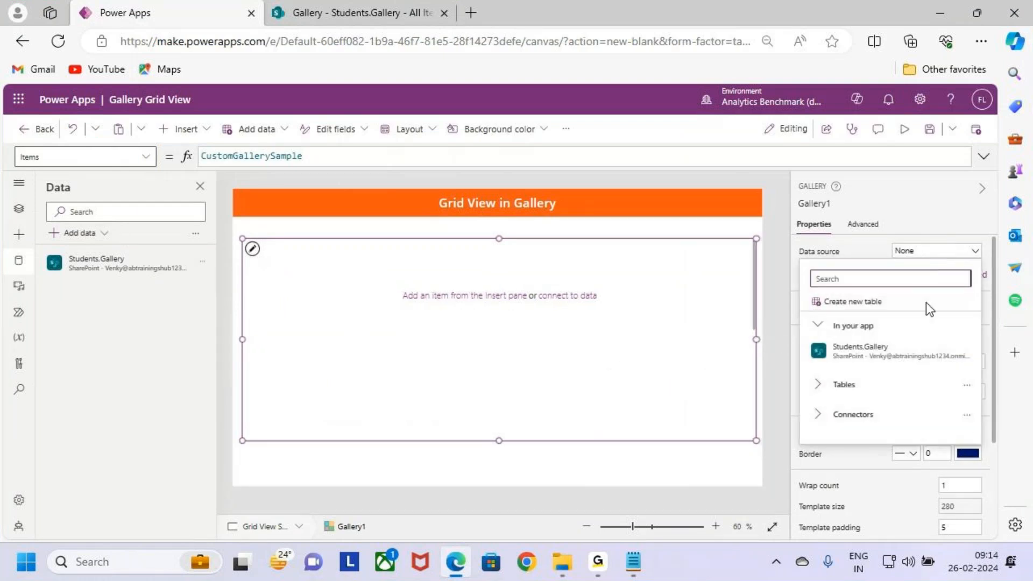
mouse_move(935, 359)
key("ctrl+2")
left_click_drag(818, 332, 913, 362)
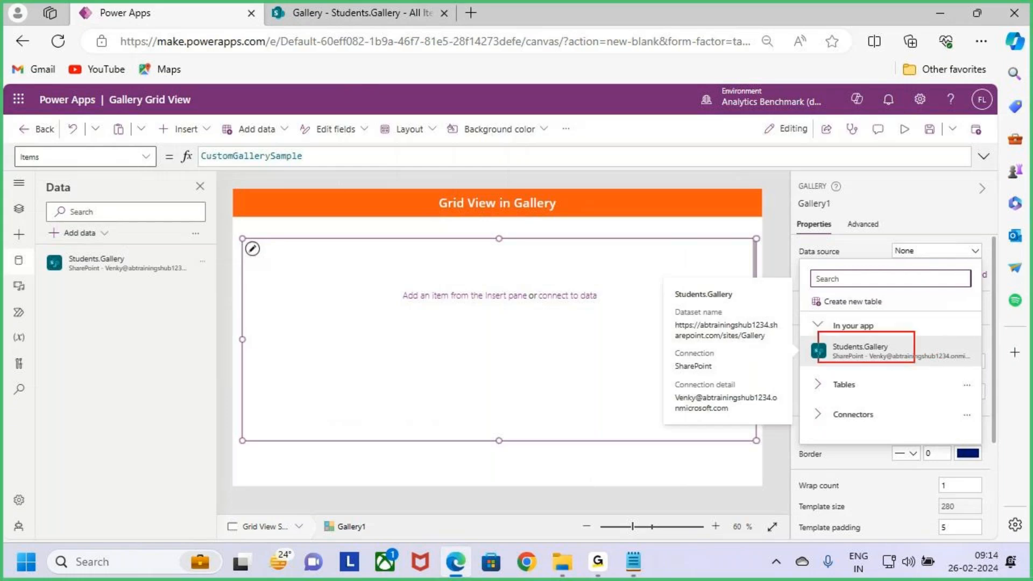
key("Escape")
left_click(918, 350)
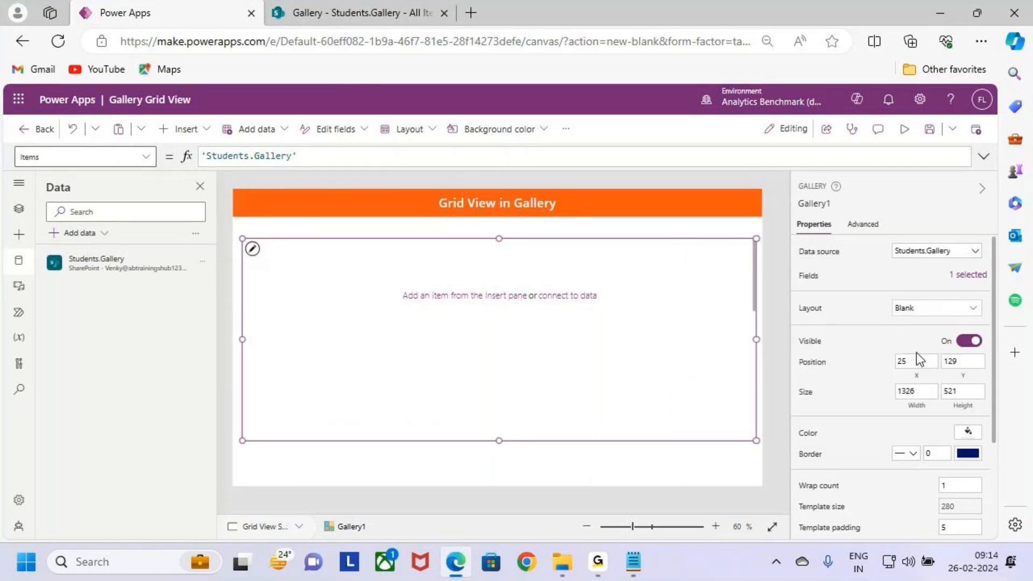
Step: Select the gallery's first item template for editing
key("ctrl+2")
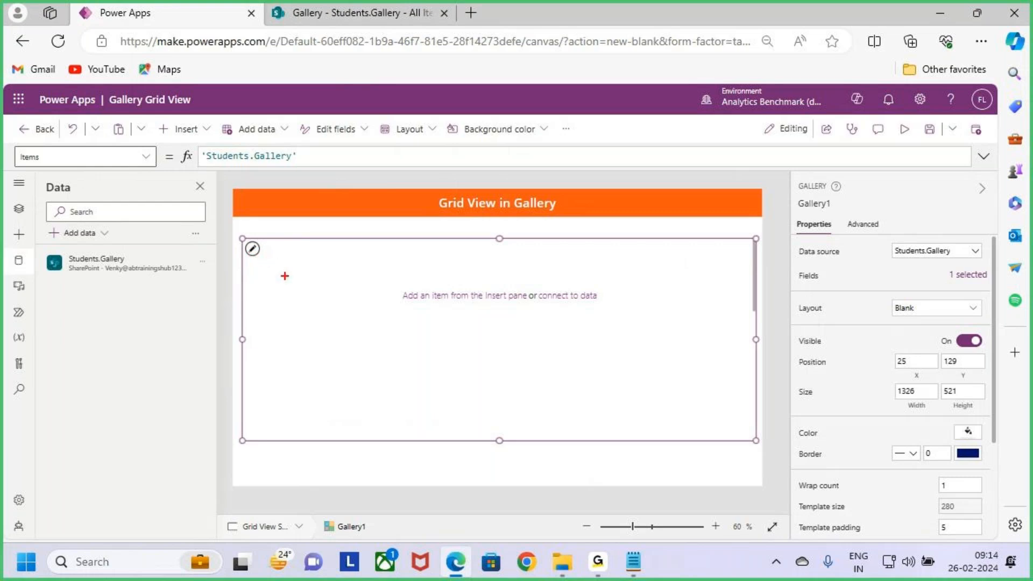
key("Escape")
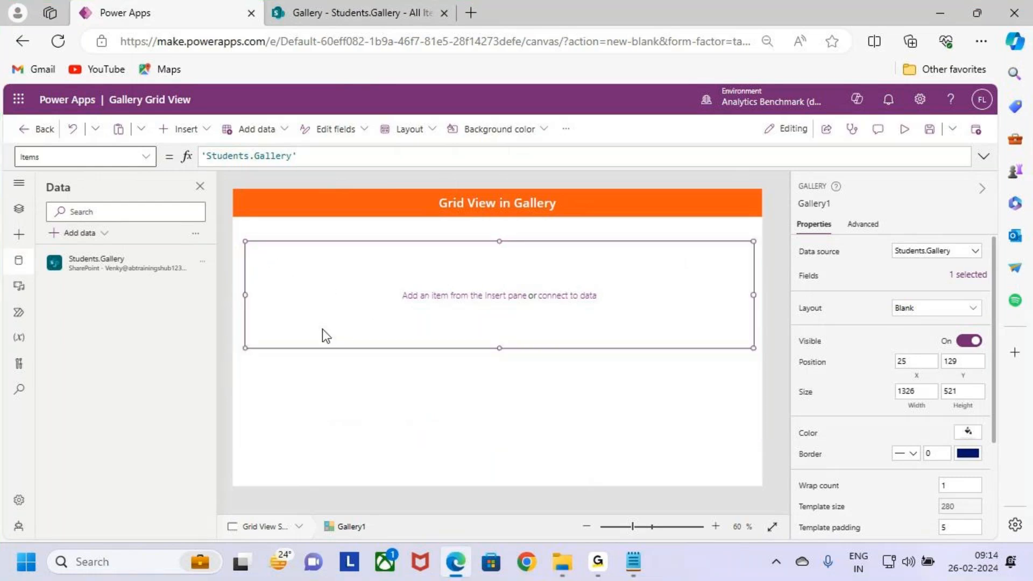
left_click(370, 384)
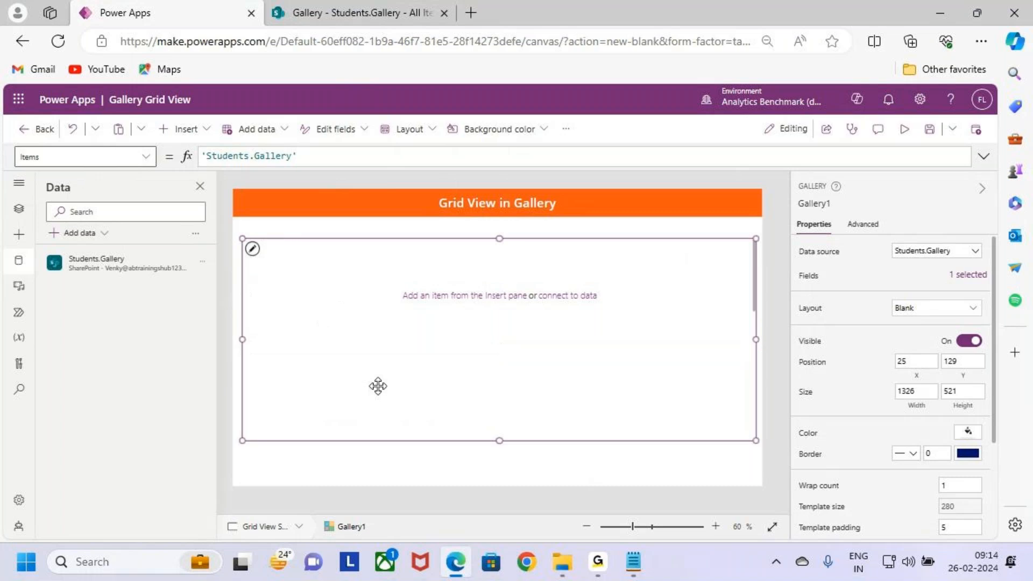
key("ctrl+2")
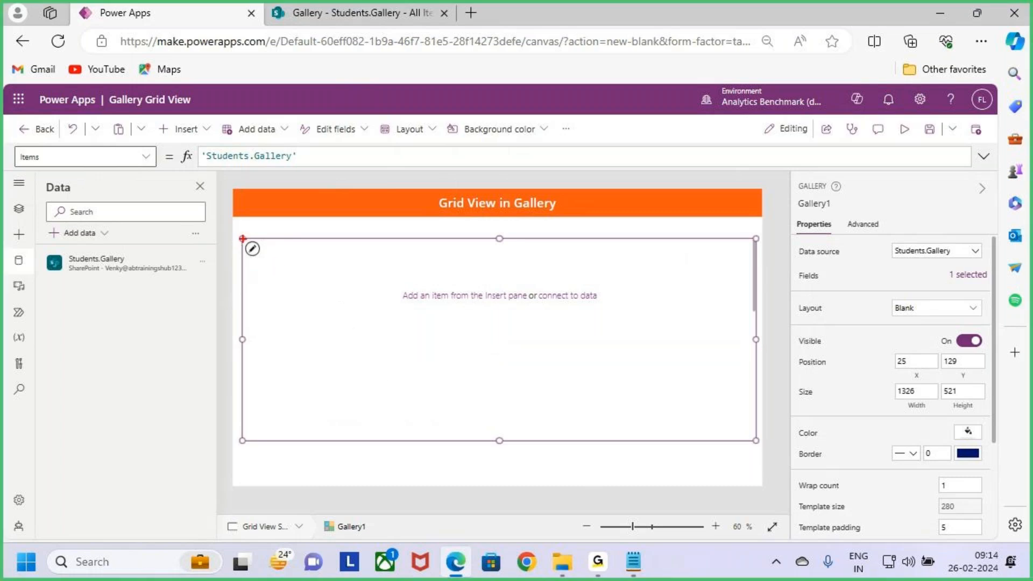
left_click_drag(241, 238, 269, 263)
key("Escape")
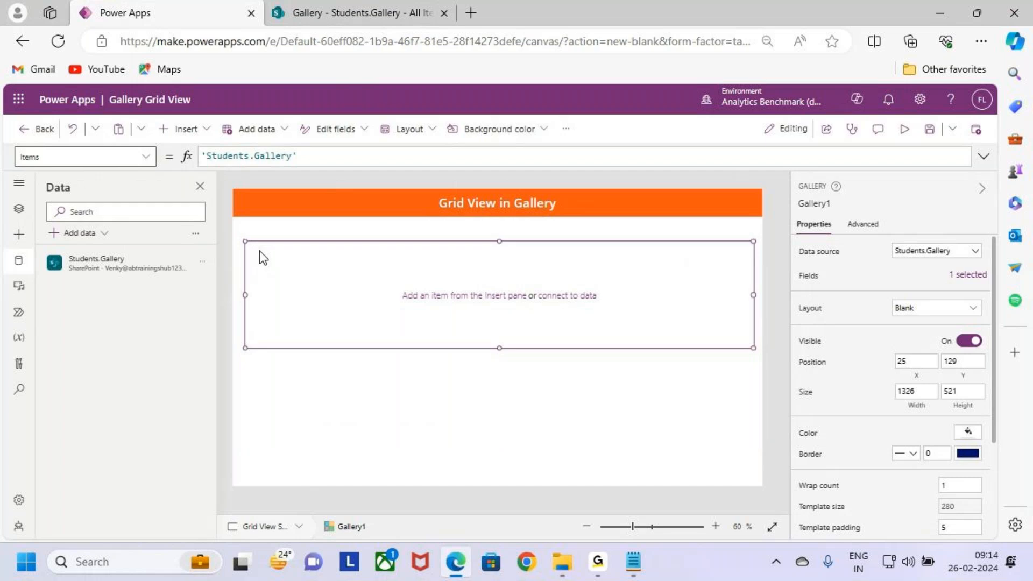
Step: Insert a text label for Sid in the template's upper-left corner, at X 3, Y 0 and about 75 by 38 in size
left_click(193, 130)
key("ctrl+2")
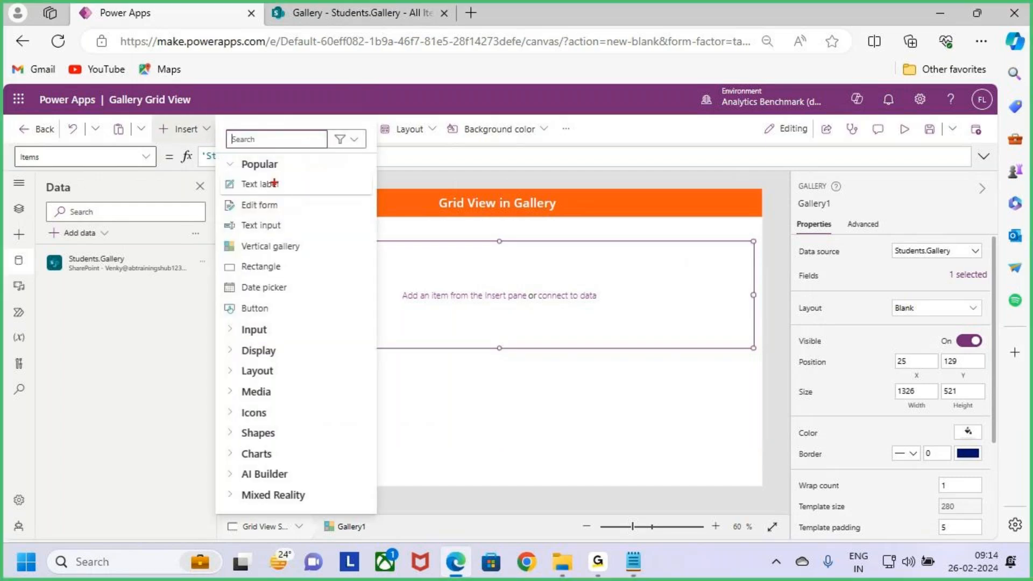
mouse_move(220, 171)
left_mouse_down()
mouse_move(274, 195)
mouse_move(329, 193)
left_mouse_up()
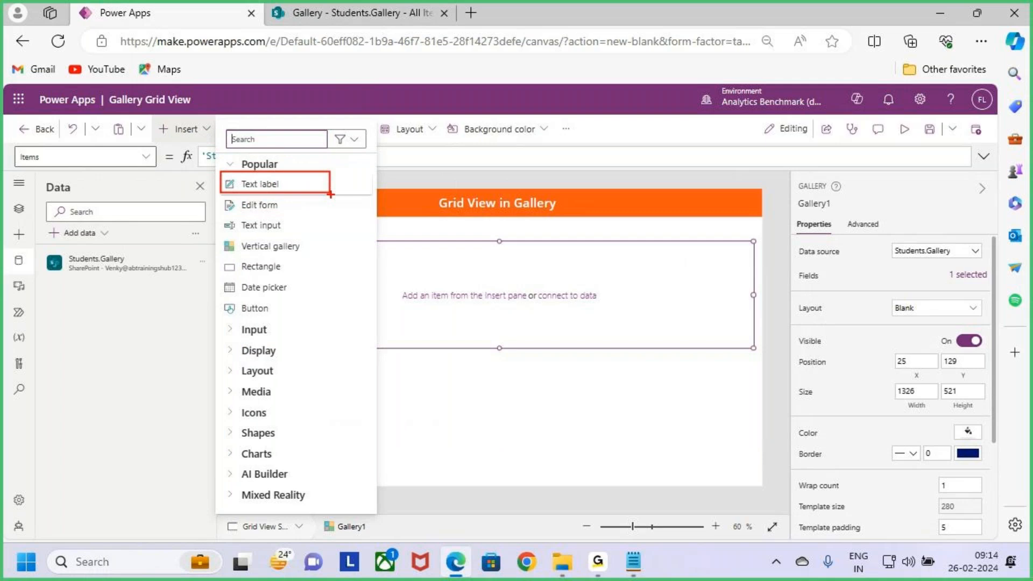
key("Escape")
left_click(260, 183)
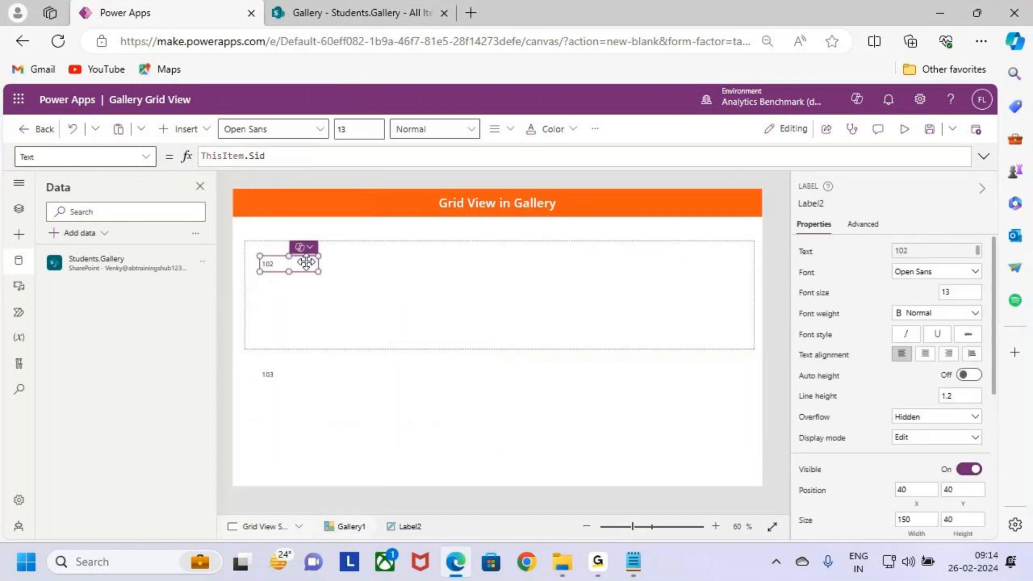
left_click_drag(308, 264, 265, 243)
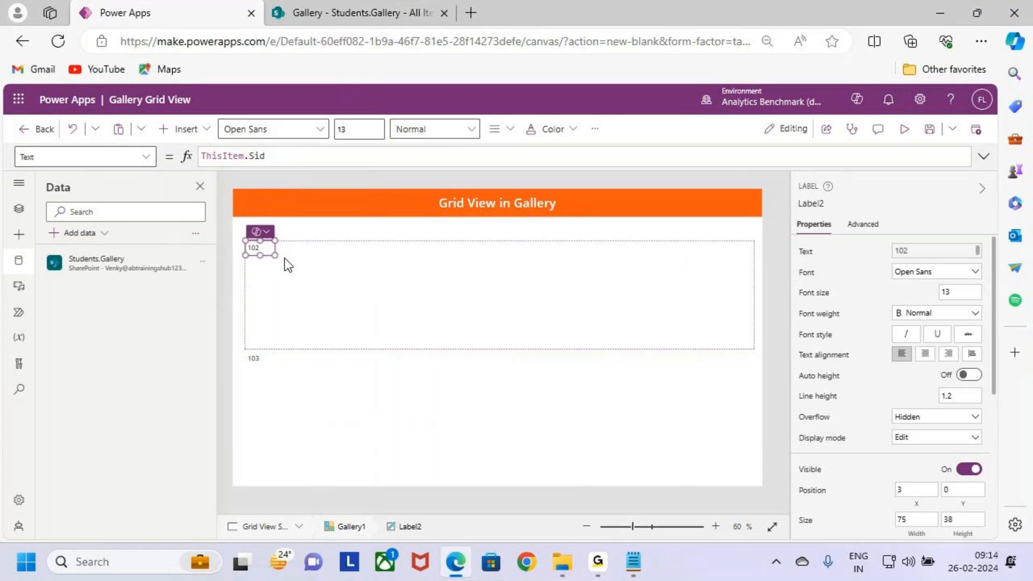
Step: Add an Sname text label beside the Sid label at about X 102, Y 15, and align the Sid label with it
left_click(302, 260)
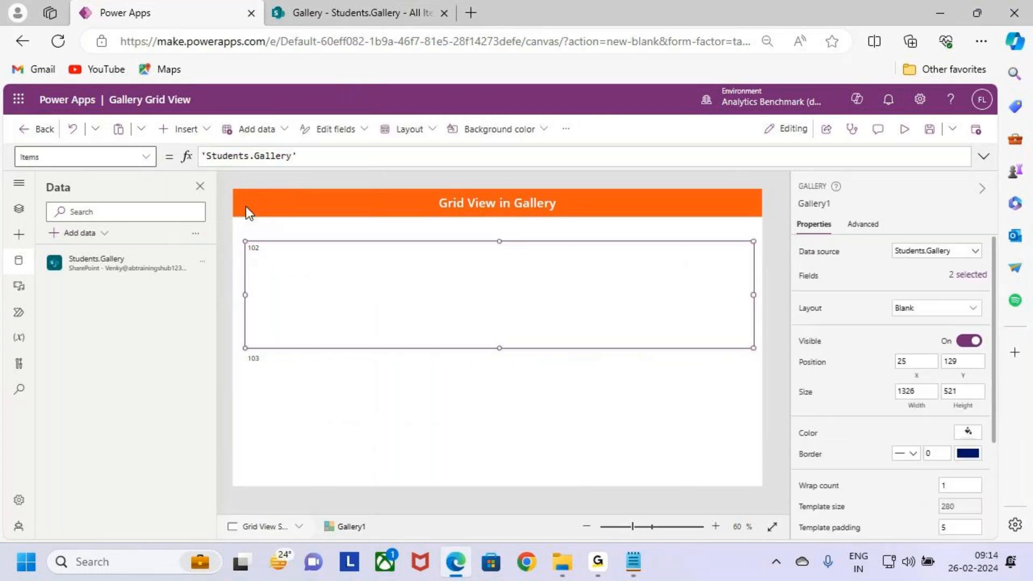
left_click(184, 130)
left_click(266, 183)
mouse_move(315, 254)
left_mouse_down()
mouse_move(321, 241)
mouse_move(324, 249)
left_mouse_up()
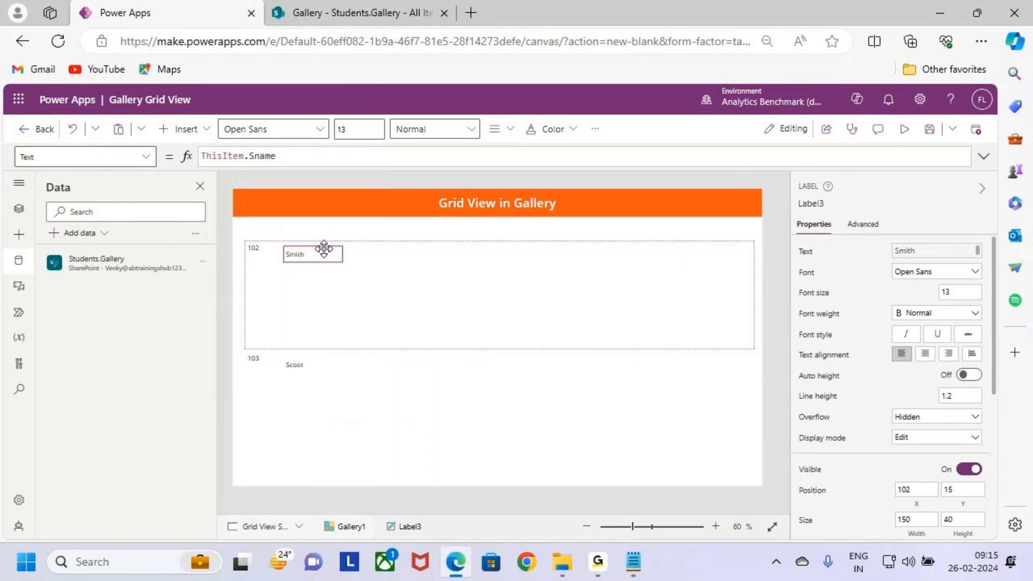
left_click(262, 256)
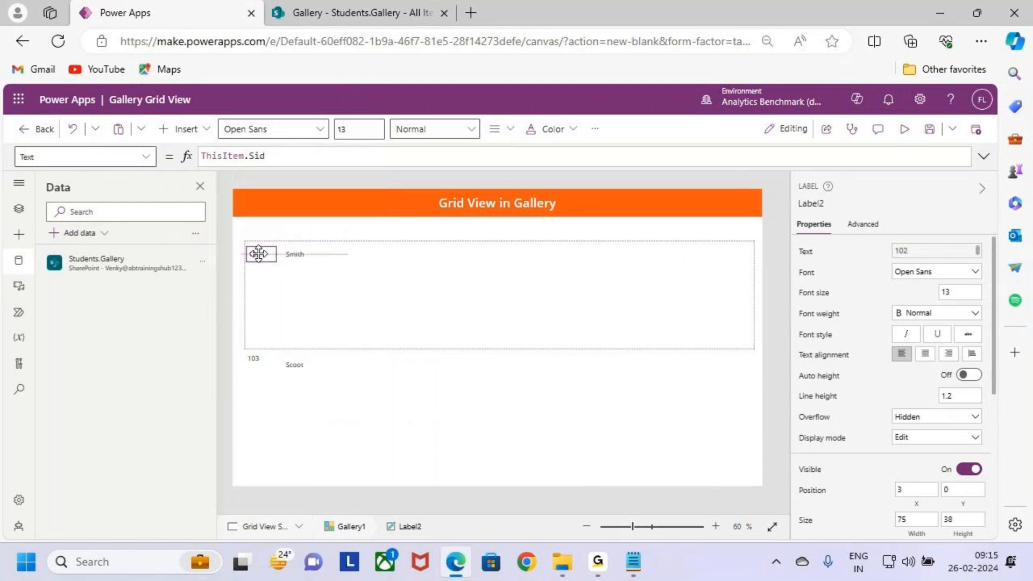
Step: Add an Email text label after Sname at about X 220, Y 15, and widen it to about 223
left_click(393, 274)
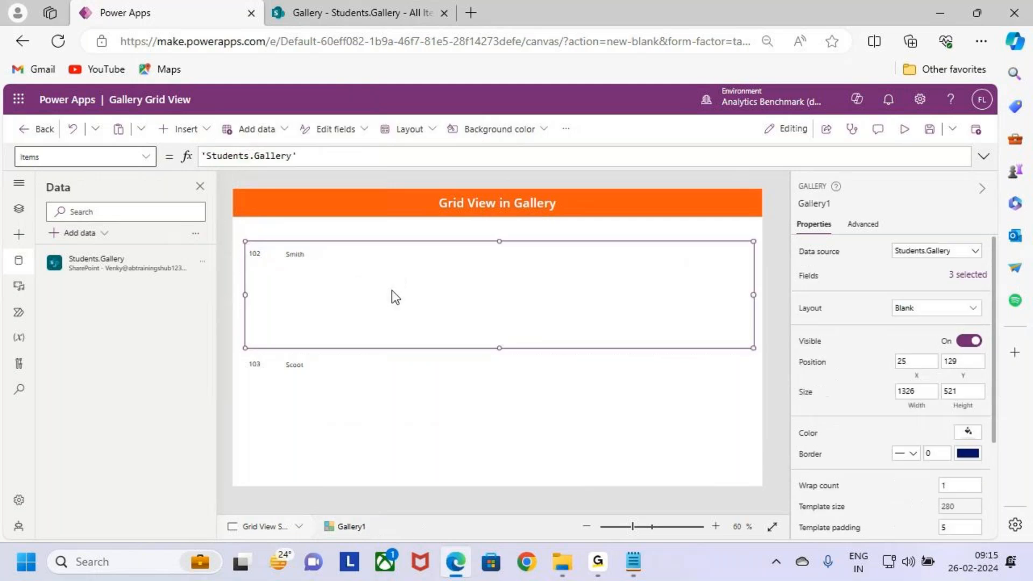
left_click(209, 134)
left_click(269, 183)
left_click_drag(293, 263, 414, 263)
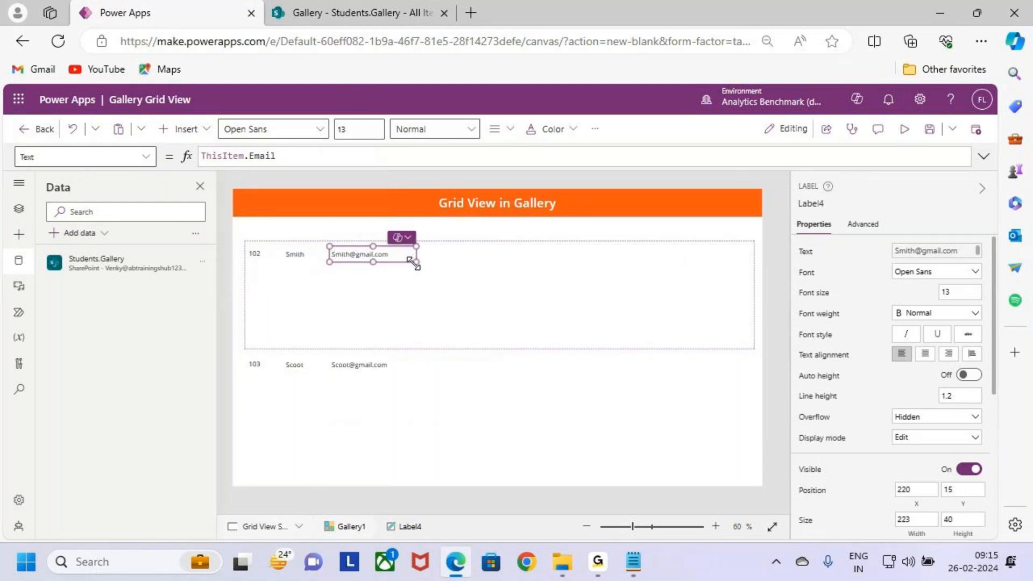
Step: Add a Course text label directly after the Email label, at about X 443, Y 15
left_click(183, 129)
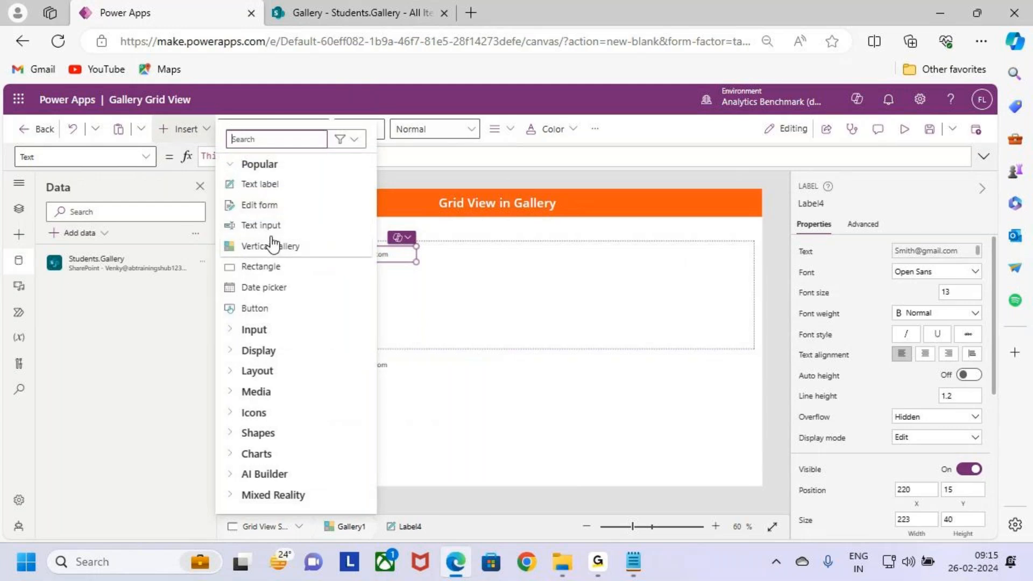
left_click(272, 187)
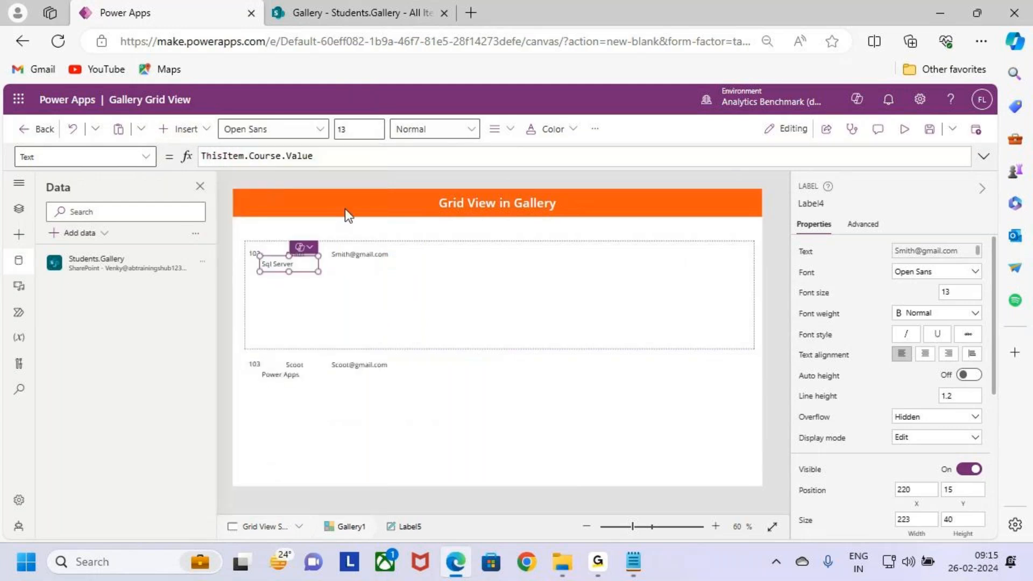
left_click_drag(295, 264, 451, 254)
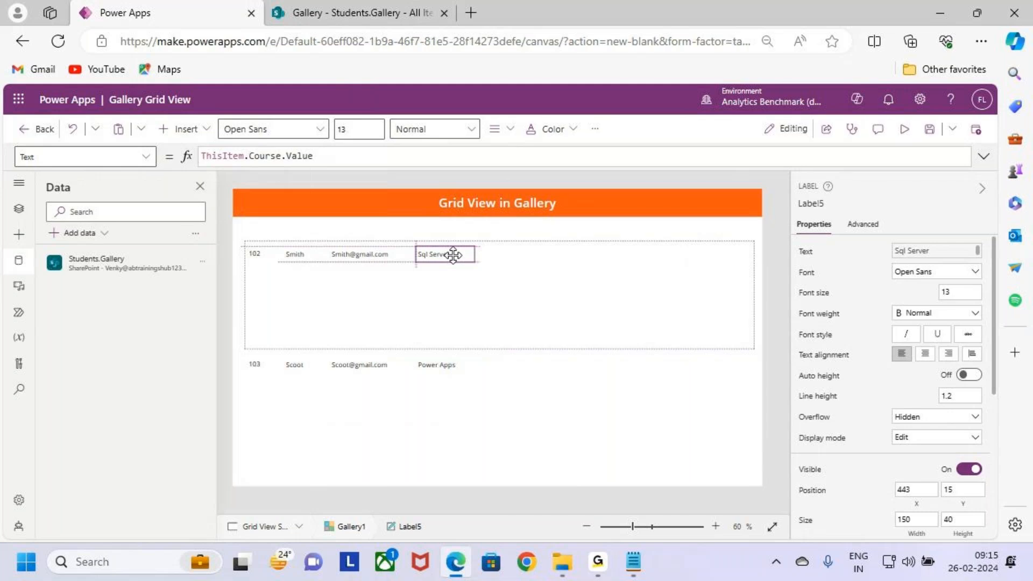
Step: Add a Trainer text label directly after the Course label, at about X 593, Y 15
left_click(395, 290)
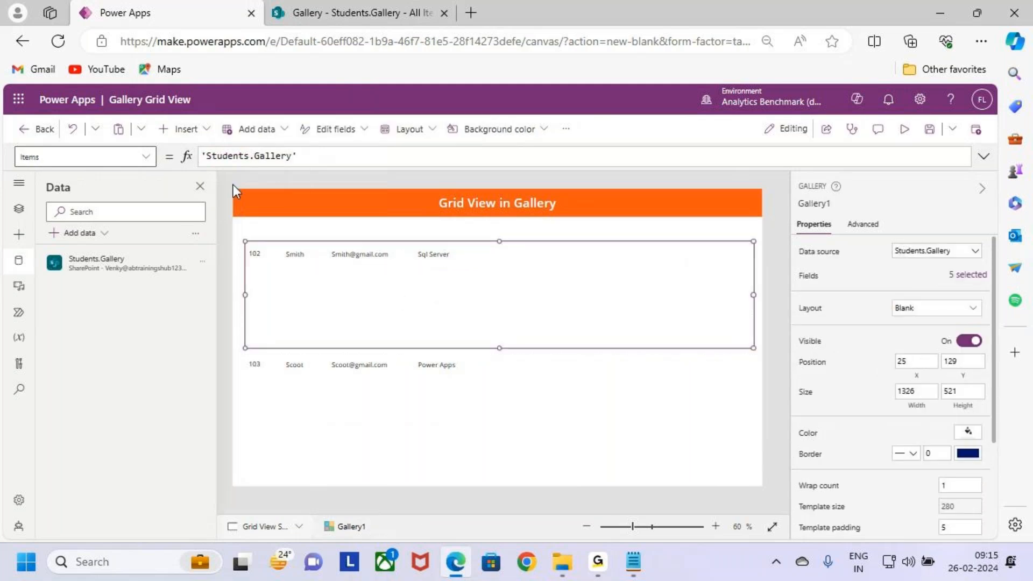
left_click(203, 139)
left_click(285, 186)
left_click_drag(293, 263, 504, 257)
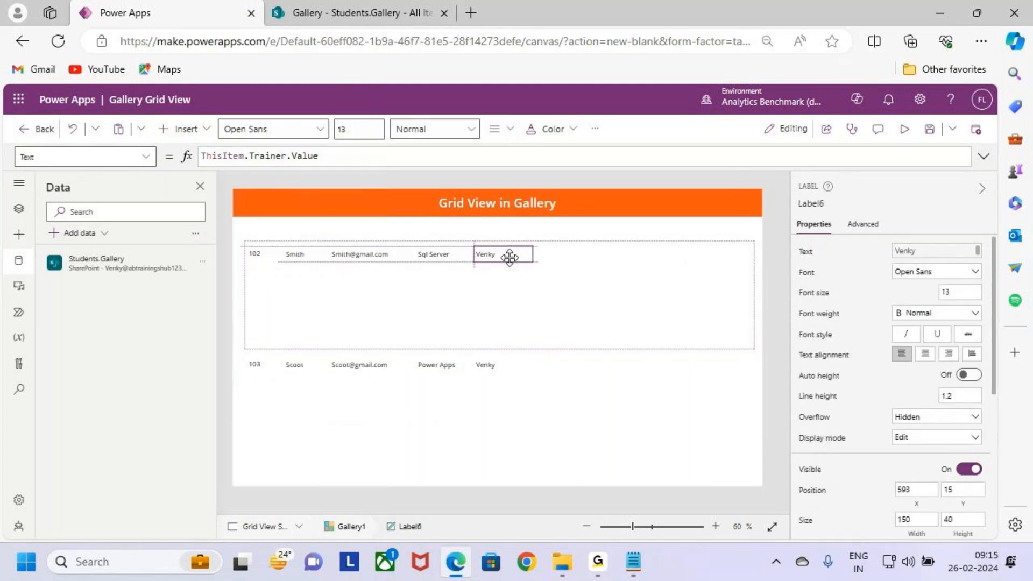
Step: Add a text label for the completion status directly after the Trainer label, at about X 718, Y 15
left_click(436, 299)
left_click(193, 140)
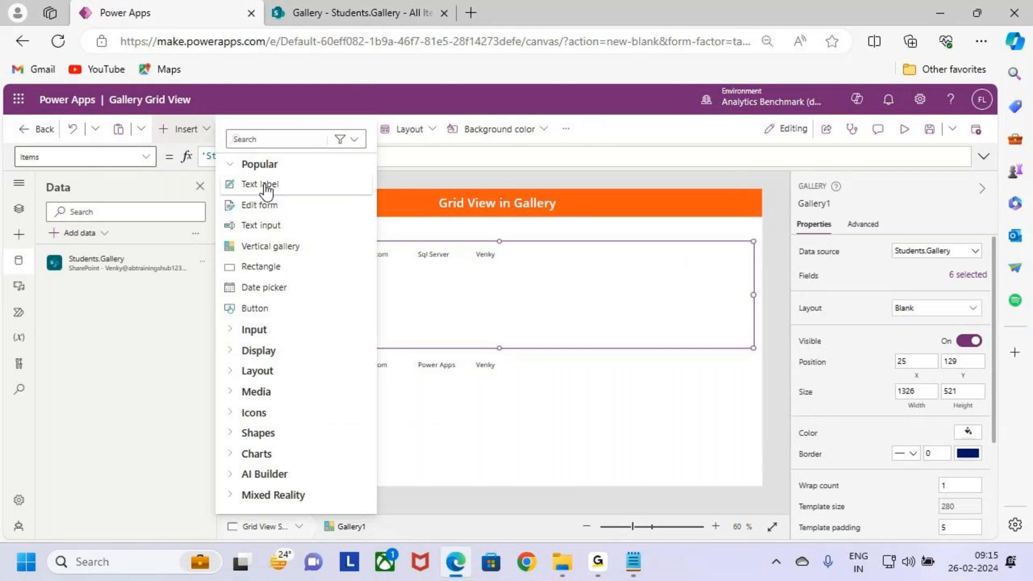
left_click(265, 188)
left_click_drag(295, 258, 552, 254)
Step: Add a %Completed text label directly after the status label, at about X 868, Y 15, and narrow it
left_click(198, 132)
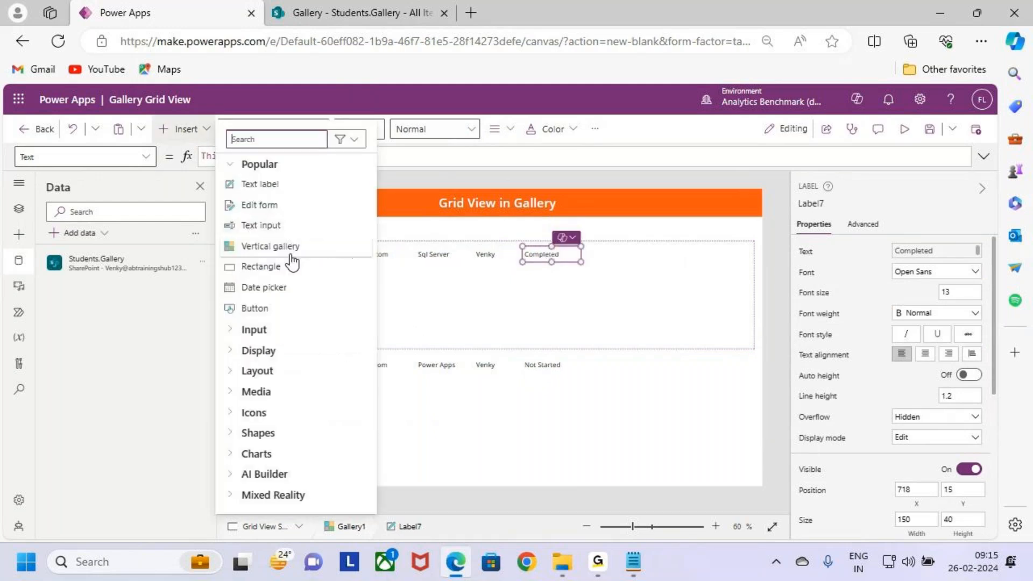
left_click(289, 185)
left_click_drag(285, 263, 607, 253)
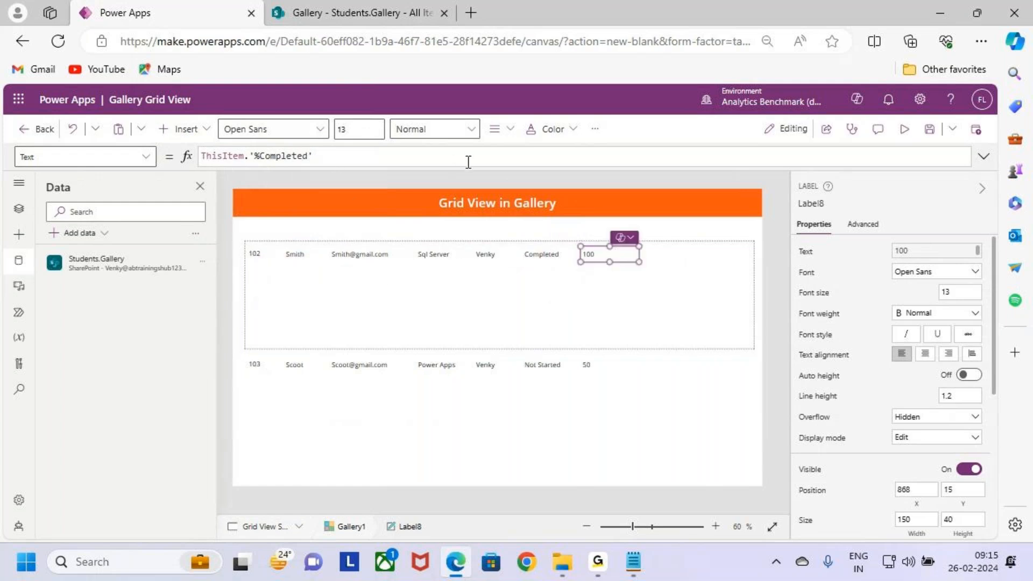
left_click_drag(639, 262, 619, 262)
left_click(620, 288)
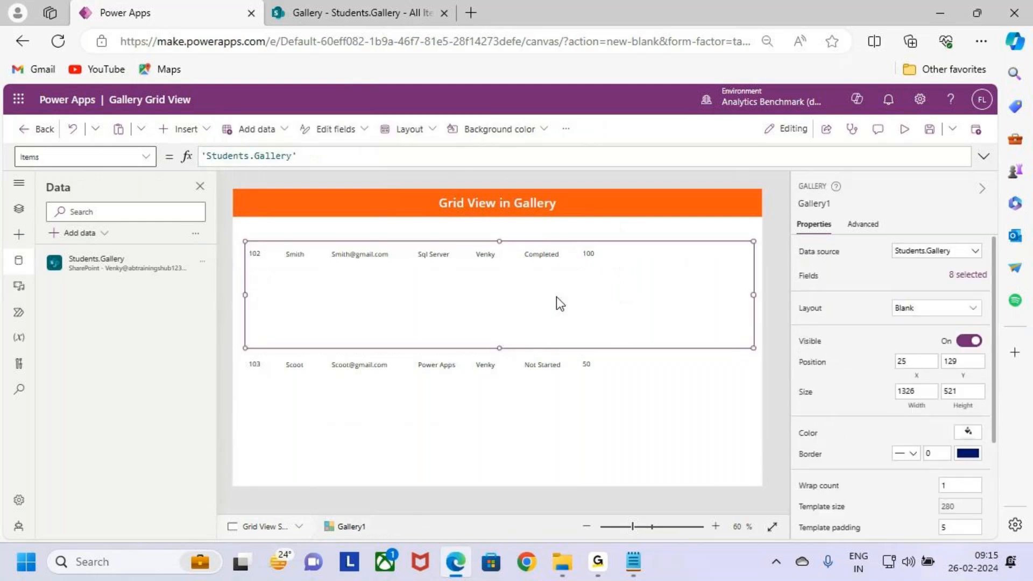
mouse_move(241, 245)
left_mouse_down()
mouse_move(460, 276)
mouse_move(242, 267)
mouse_move(604, 272)
left_mouse_up()
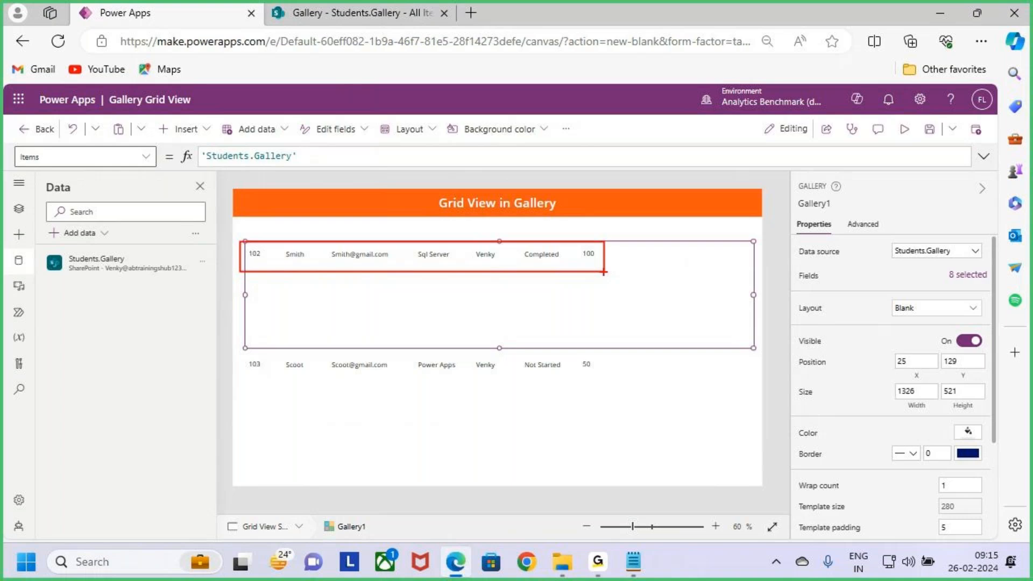
key("Escape")
key("ctrl+2")
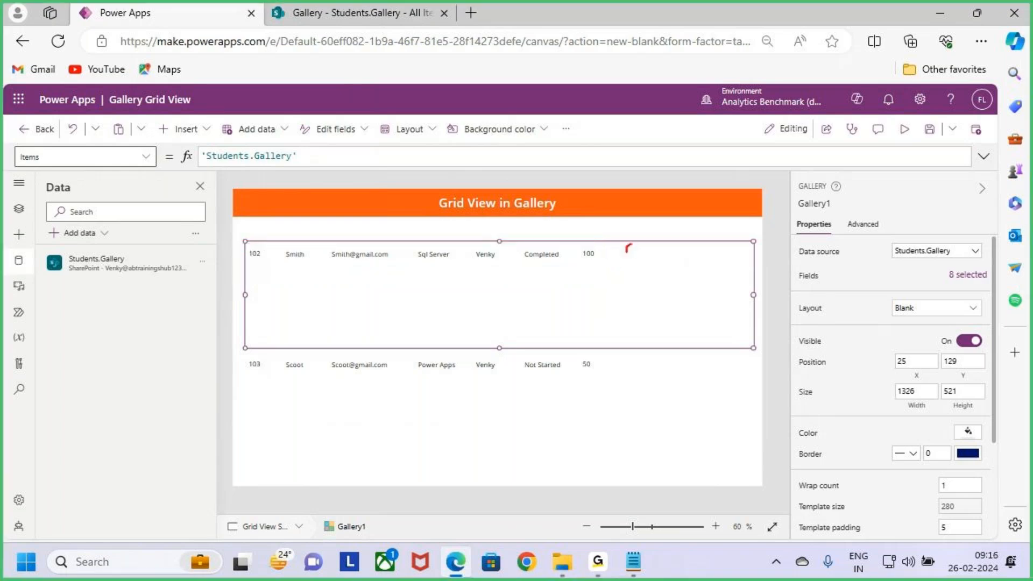
key("Escape")
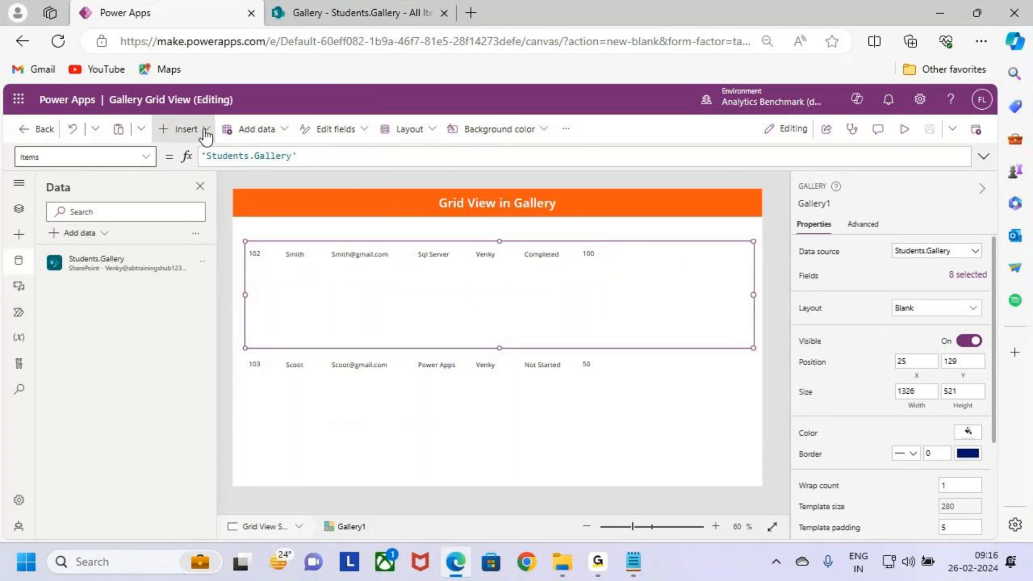
Step: Add a View icon to the gallery template and place it in the row just after the %Completed label
left_click(183, 129)
type("view")
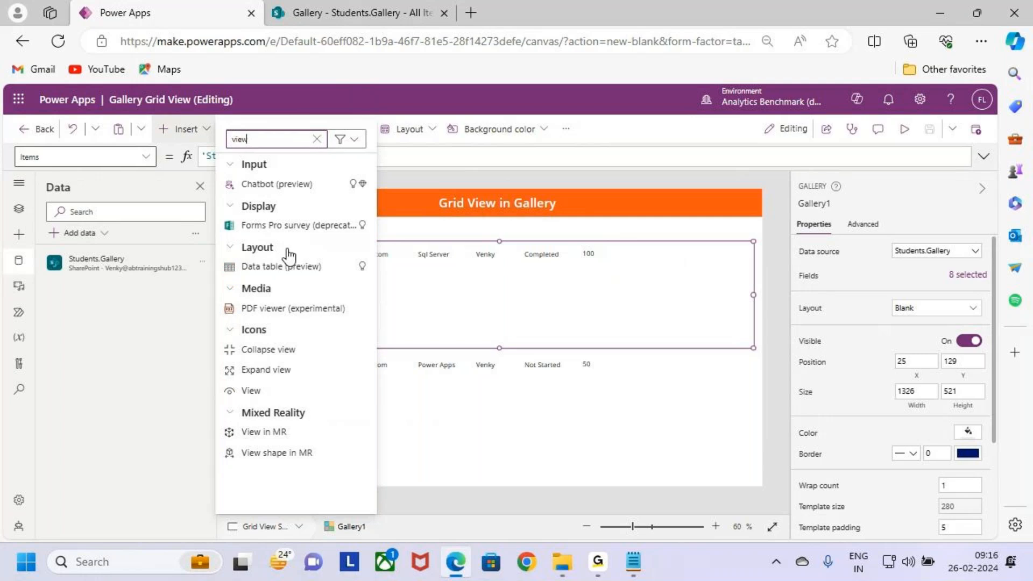
key("ctrl+2")
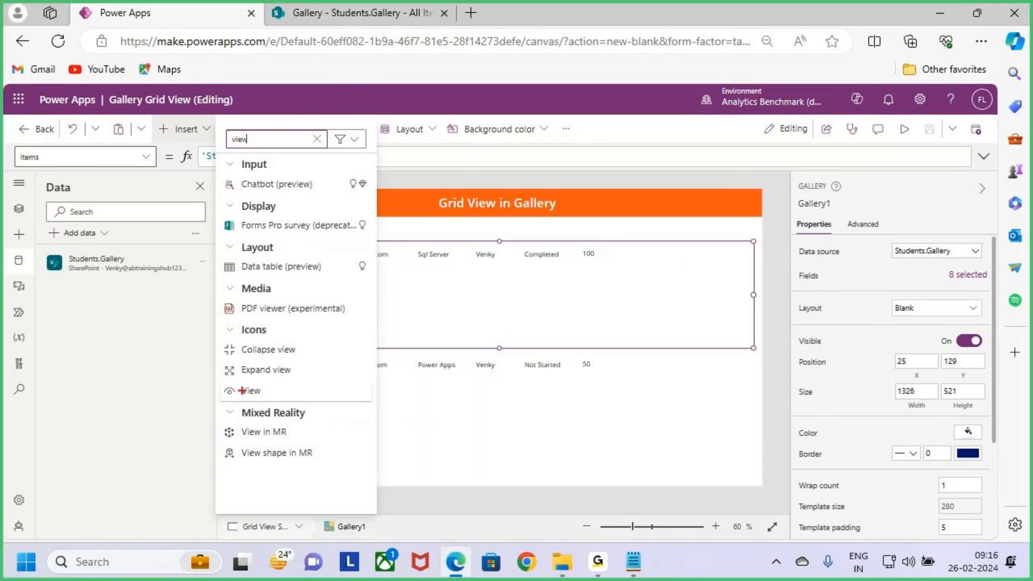
left_click_drag(218, 379, 298, 403)
key("Escape")
left_click(272, 390)
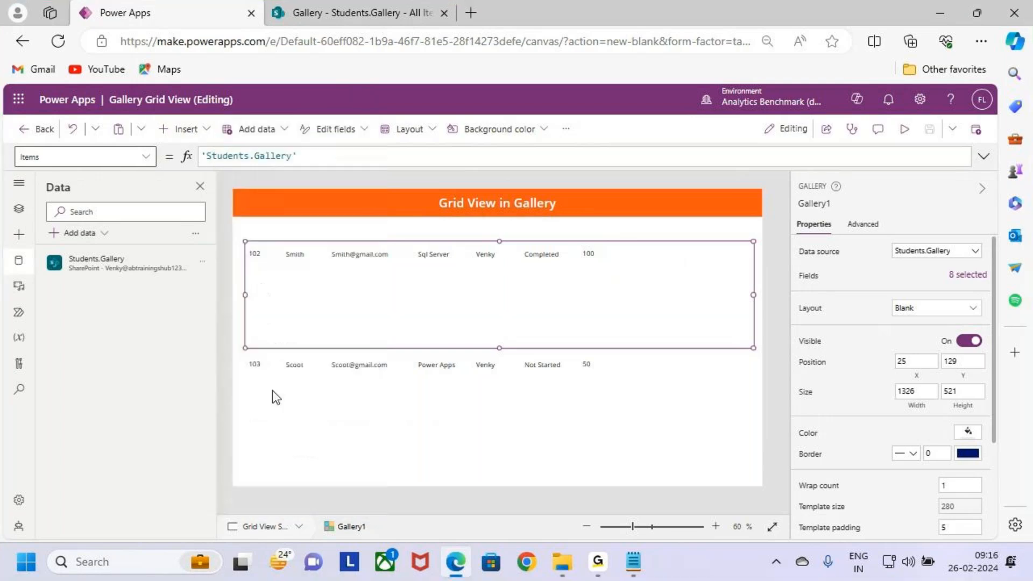
left_click_drag(338, 277, 640, 269)
left_click(618, 286)
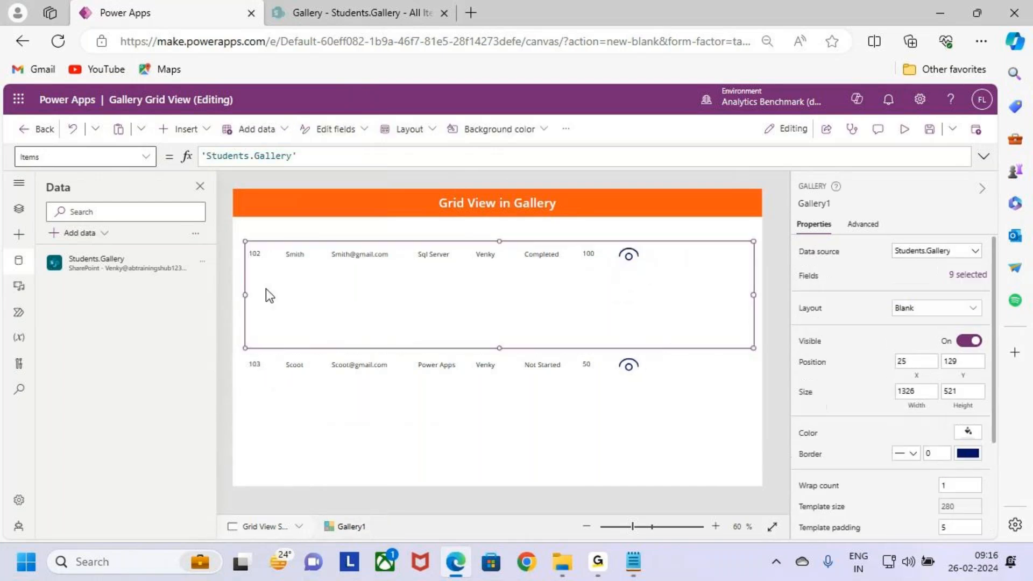
Step: Add an Edit icon to the gallery template and place it beside the View icon at about X 1080, Y 2
left_click(188, 129)
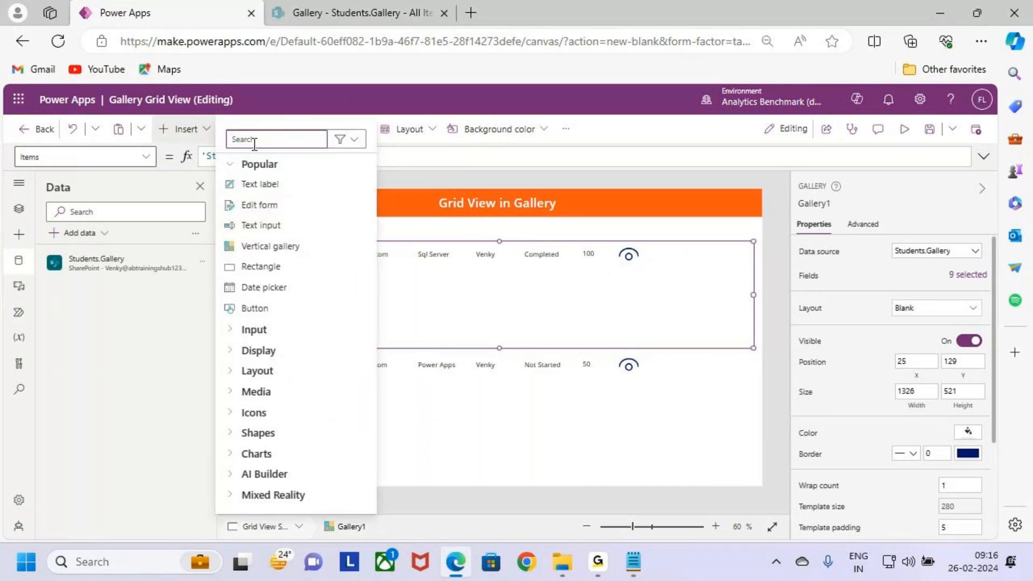
type("edit")
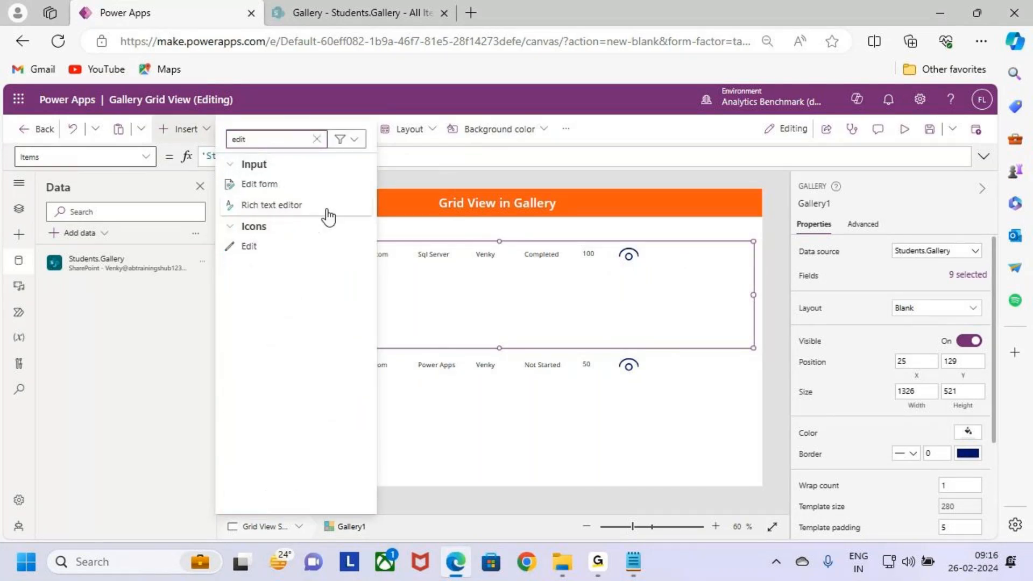
left_click(269, 245)
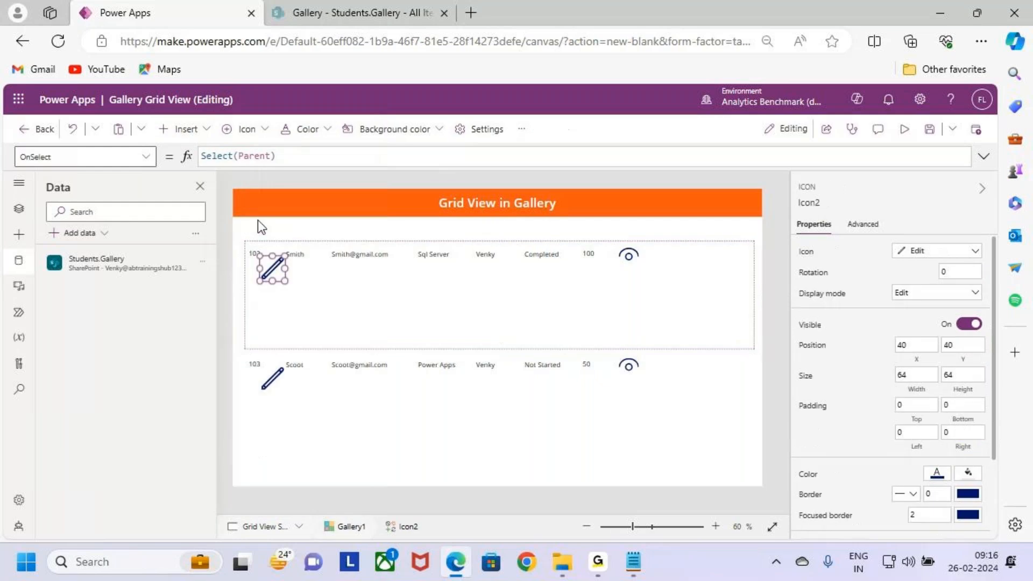
left_click_drag(278, 273, 675, 254)
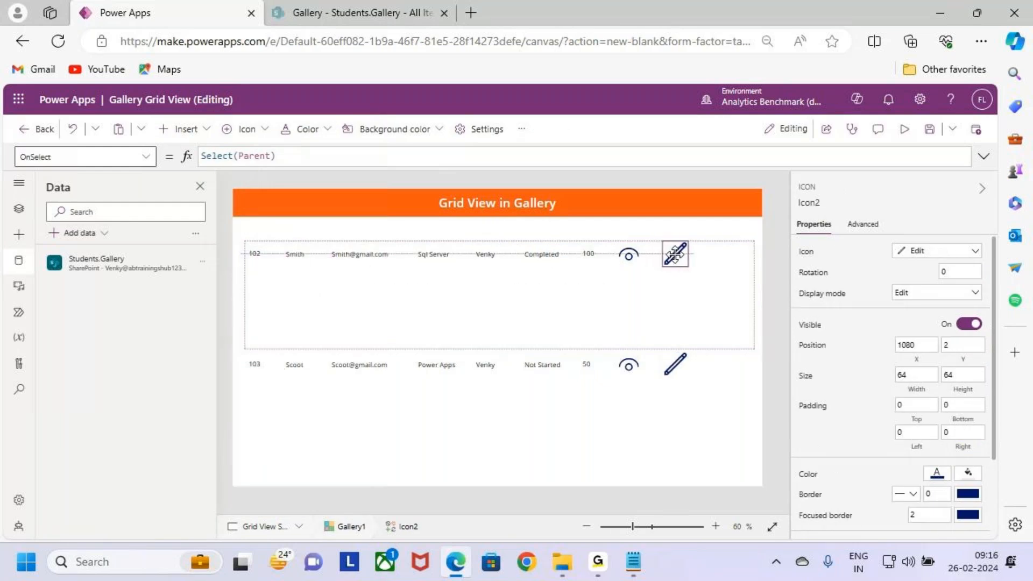
Step: Add a Trash icon to the gallery template and place it at the row's end, at about X 1226, Y 3
left_click(395, 315)
left_click(190, 131)
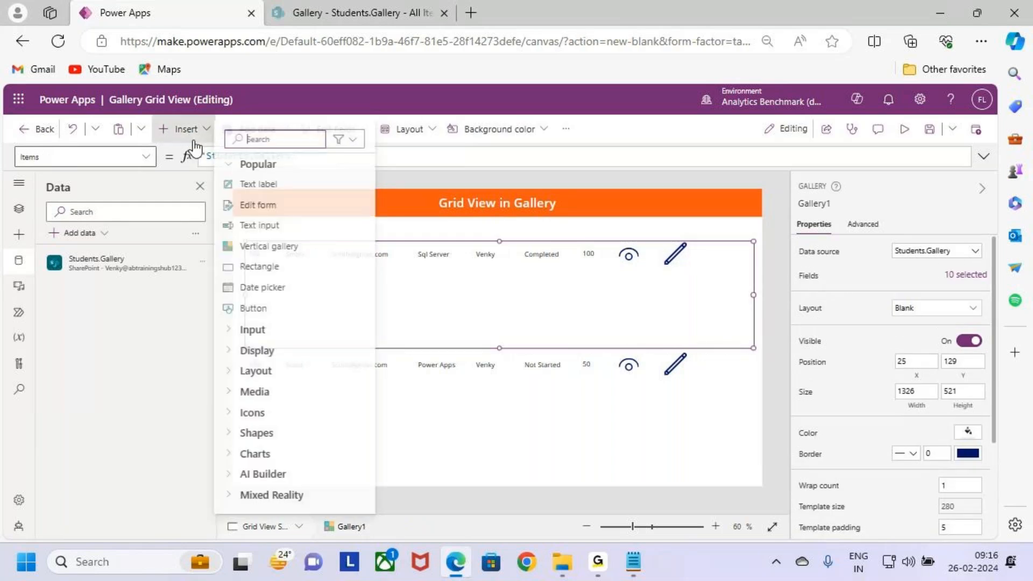
type("trash")
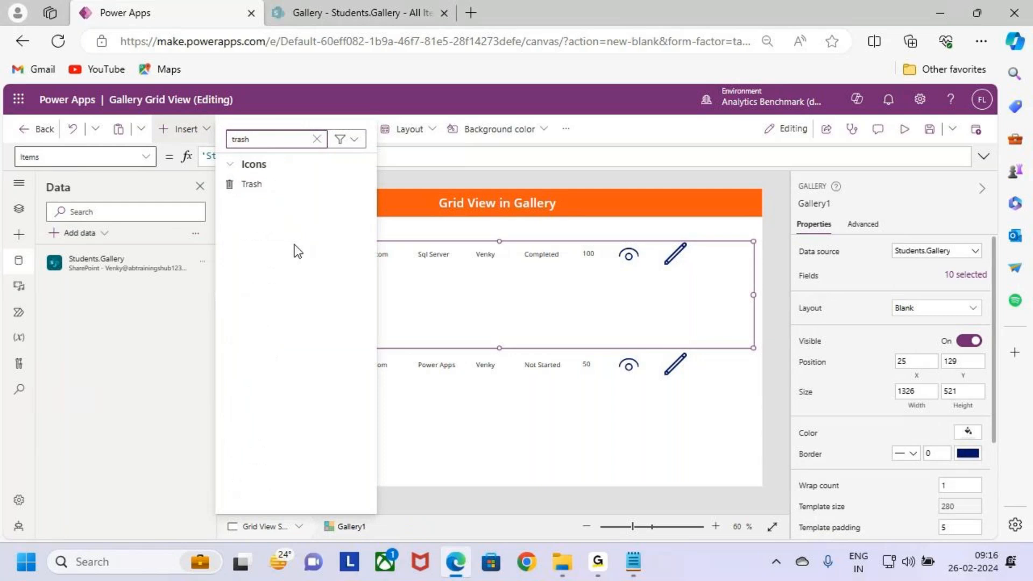
left_click(274, 185)
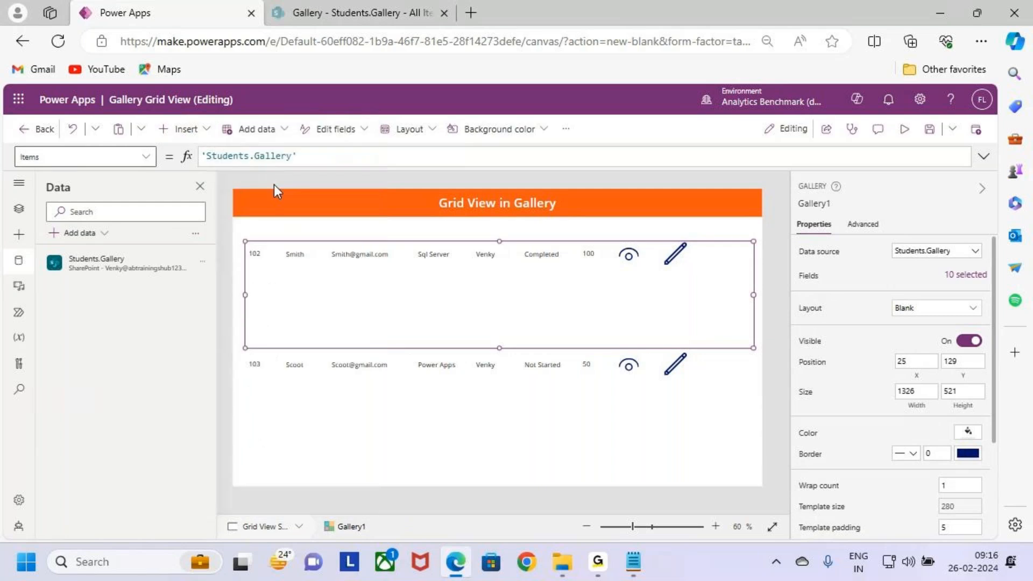
left_click_drag(275, 271, 733, 258)
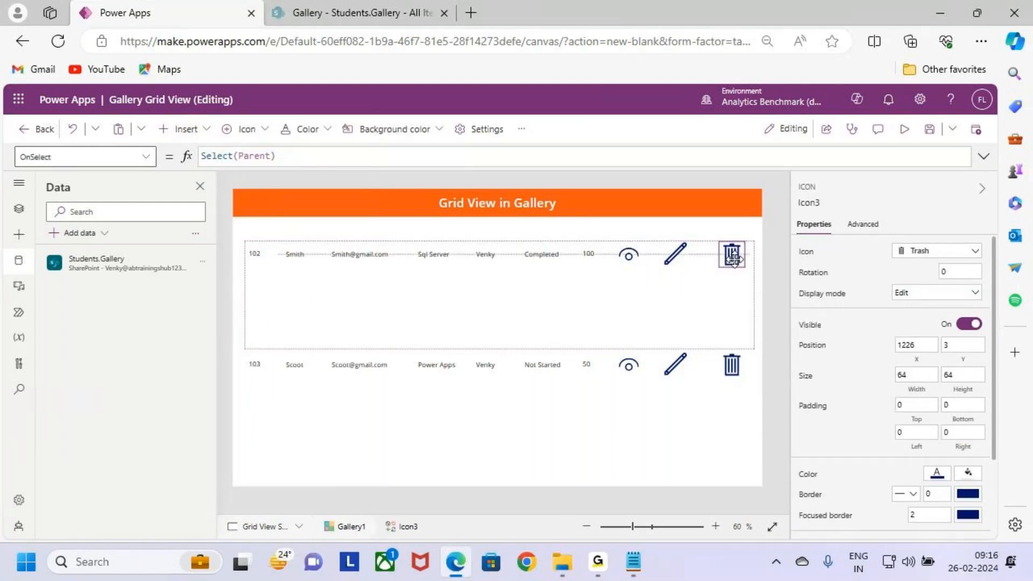
Step: Shift the Edit and View icons slightly toward the Trash icon to even out the spacing between the three icons
left_click(668, 269)
mouse_move(659, 270)
left_mouse_down()
mouse_move(678, 256)
mouse_move(629, 256)
mouse_move(681, 257)
left_mouse_up()
left_click(651, 265)
left_click(649, 265)
left_click(625, 295)
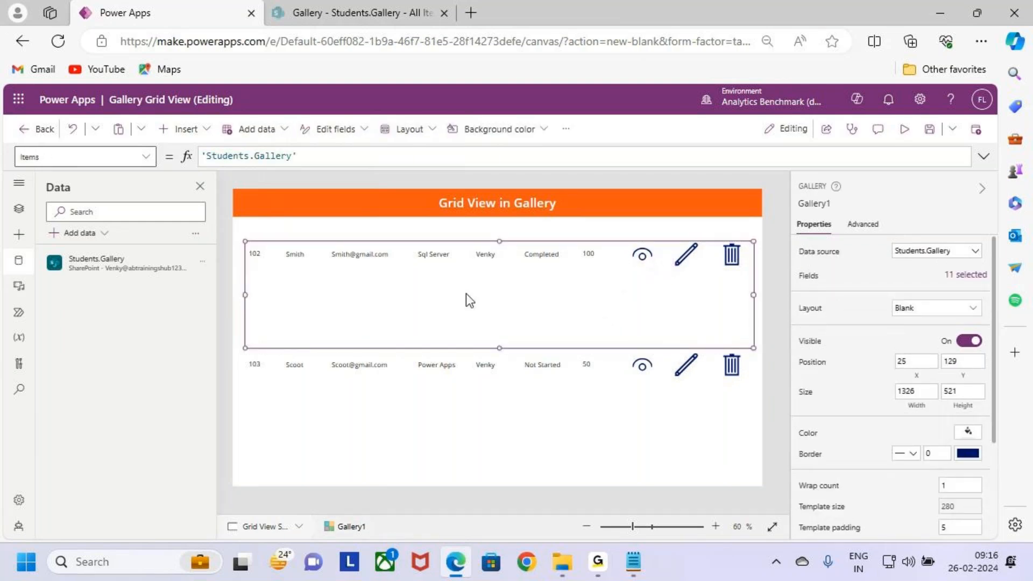
Step: Shrink the gallery's item template to a size of 75 so the records sit in compact rows
left_click(309, 362)
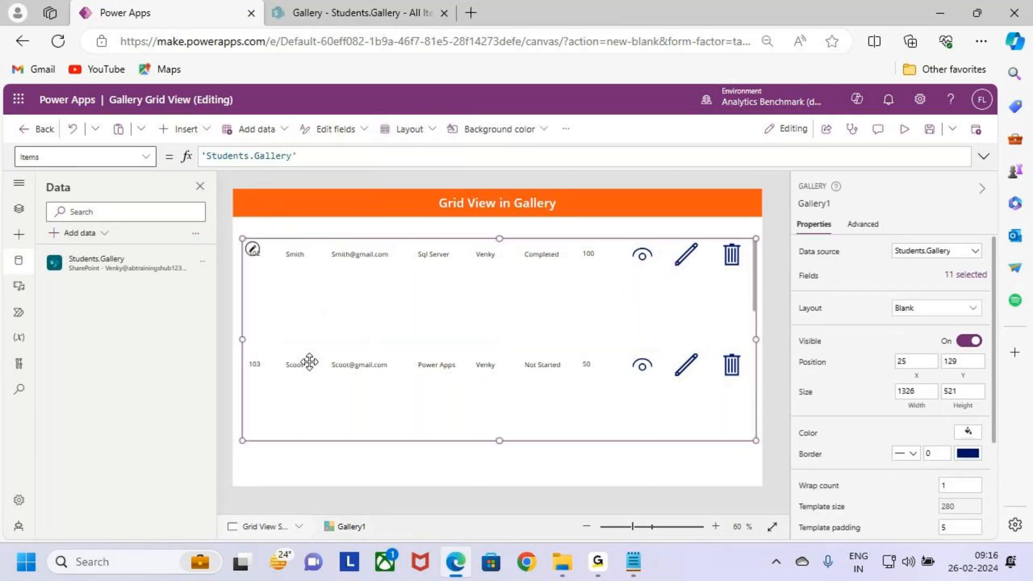
left_click(255, 251)
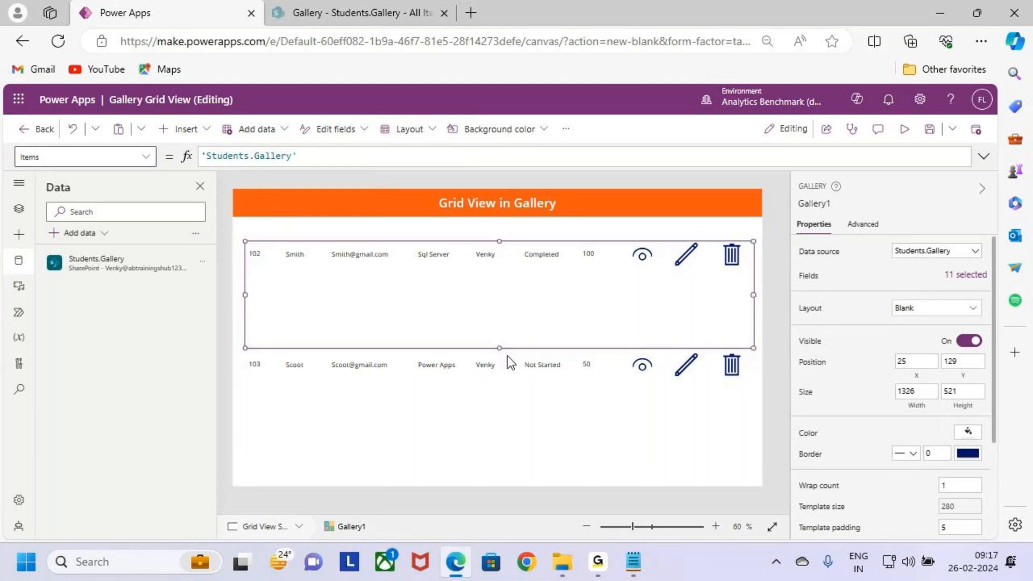
left_click_drag(500, 348, 503, 269)
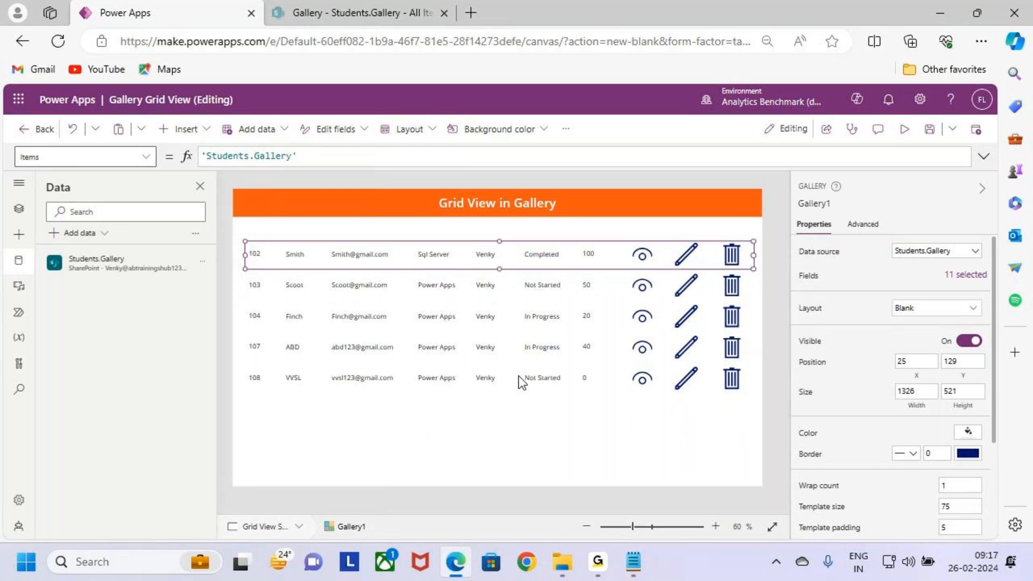
left_click(506, 413)
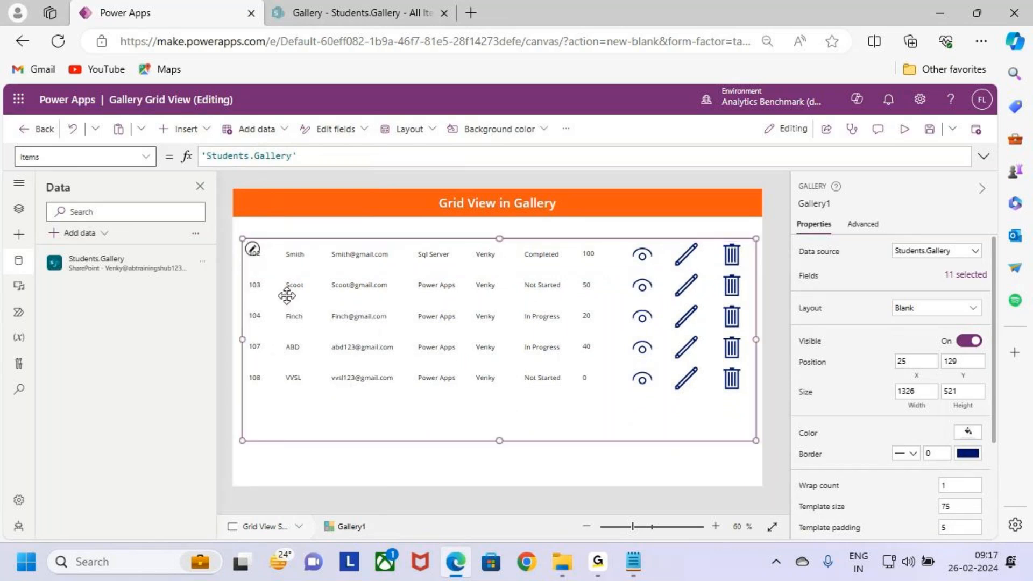
Step: Select all seven labels and three icons in the first gallery row and check their shared properties for font settings
left_click(260, 254)
left_click(262, 254)
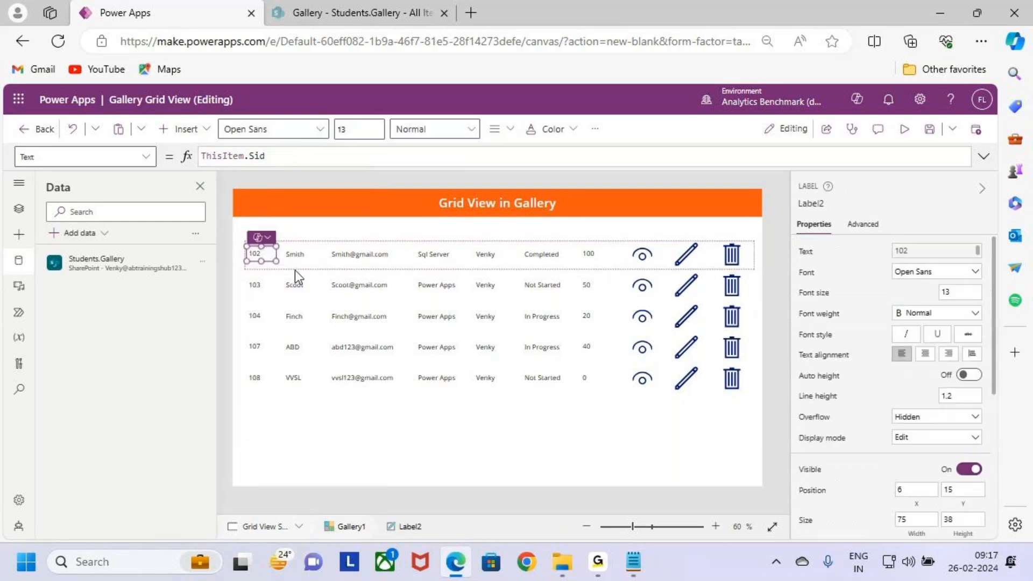
left_click(317, 254, "shift")
left_click(371, 254, "shift")
left_click(434, 254, "shift")
left_click(485, 254, "shift")
left_click(546, 256, "shift")
left_click(588, 254, "shift")
left_click(642, 255, "shift")
left_click(681, 249, "shift")
left_click(723, 254, "shift")
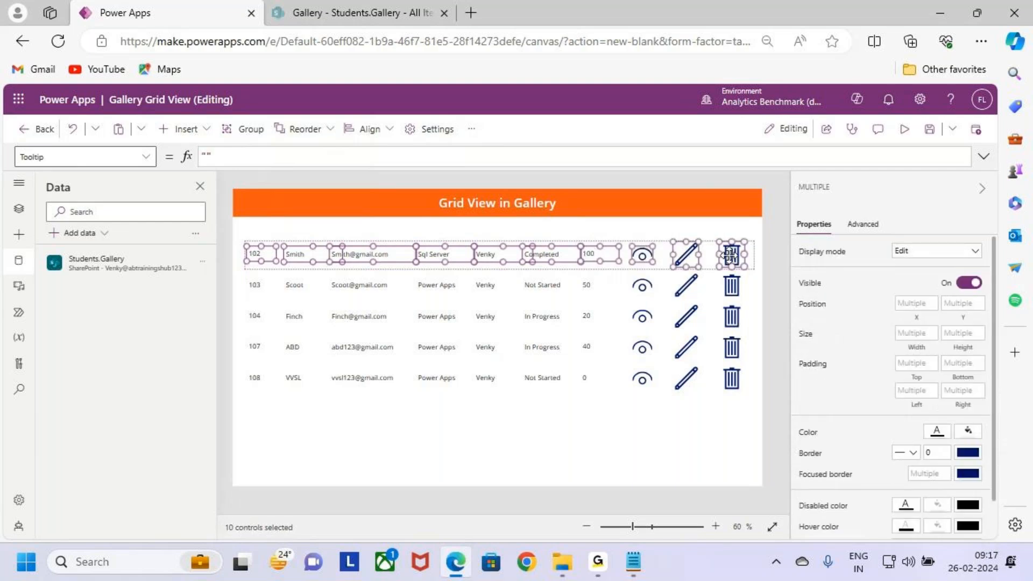
scroll(925, 415, "down", 2)
scroll(925, 415, "up", 2)
scroll(956, 484, "down", 1)
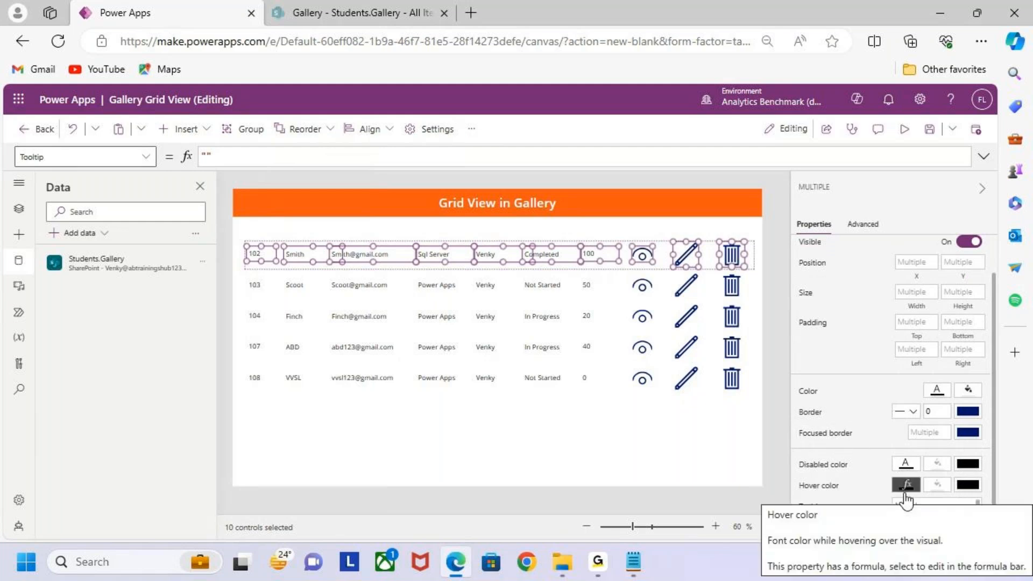
scroll(907, 500, "up", 1)
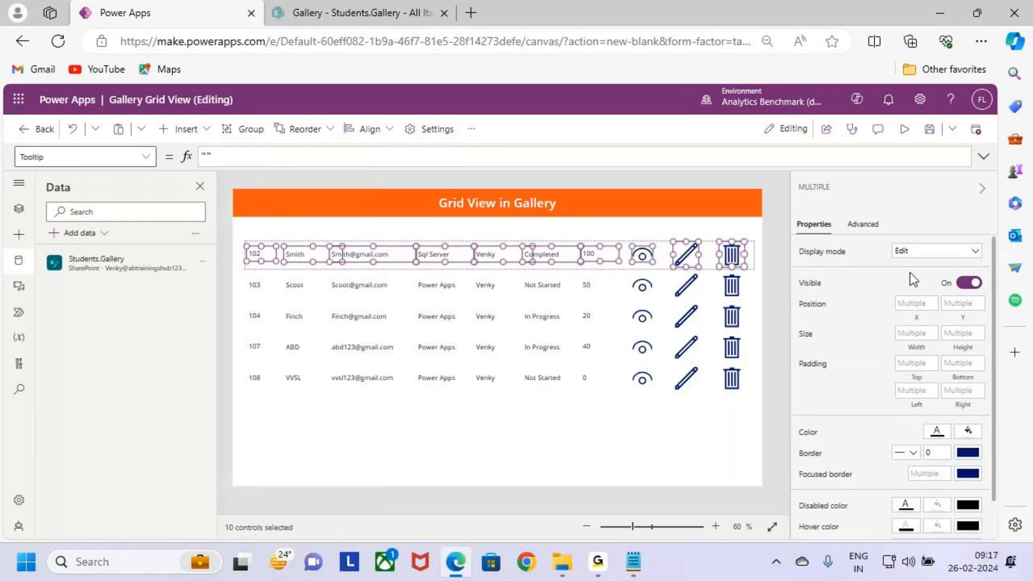
Step: Look through the selected controls' property list for a Font property, then clear the multiple selection
left_click(114, 155)
type("Font")
left_click(146, 156)
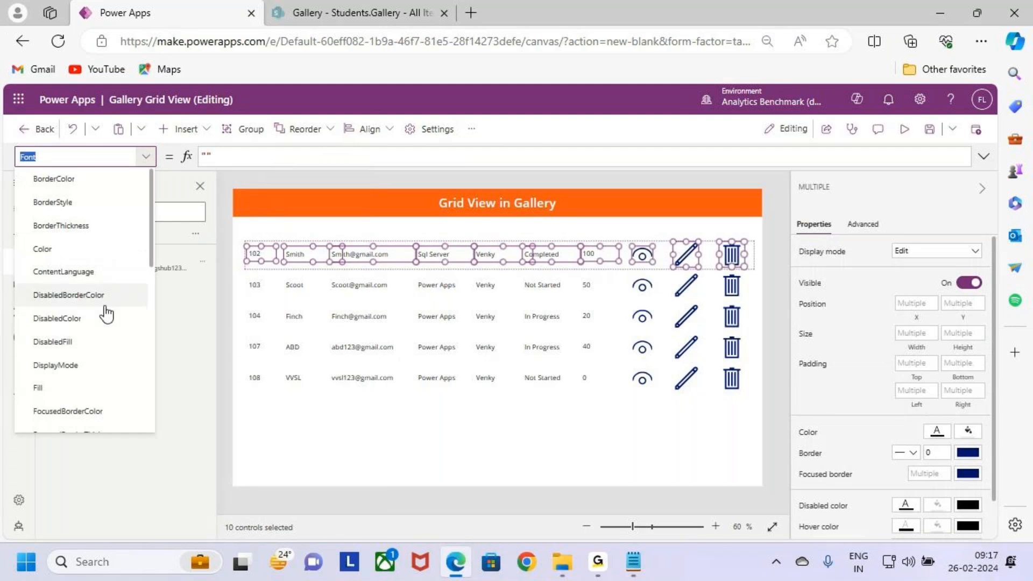
scroll(98, 333, "down", 2)
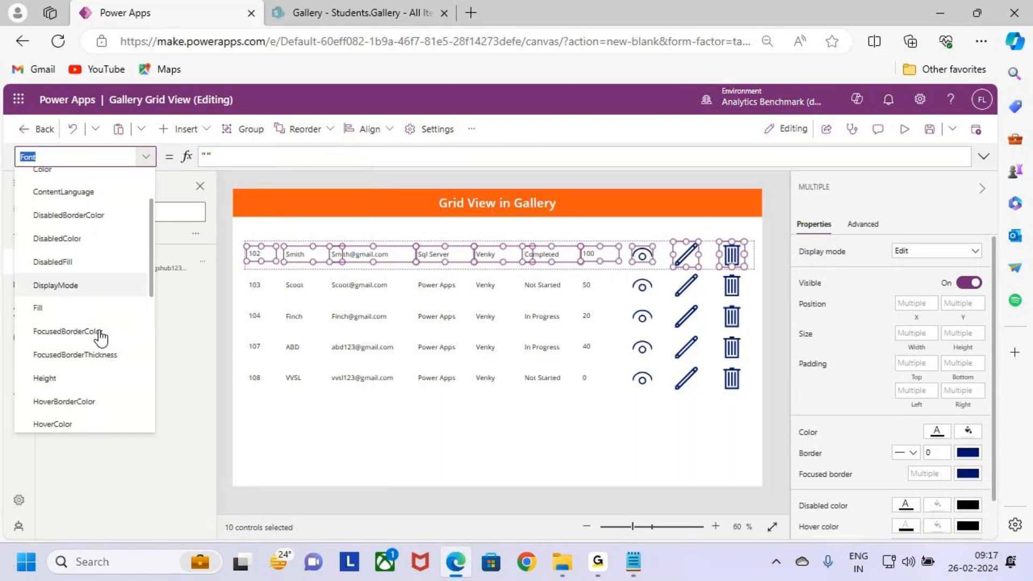
scroll(124, 356, "down", 1)
scroll(118, 358, "up", 2)
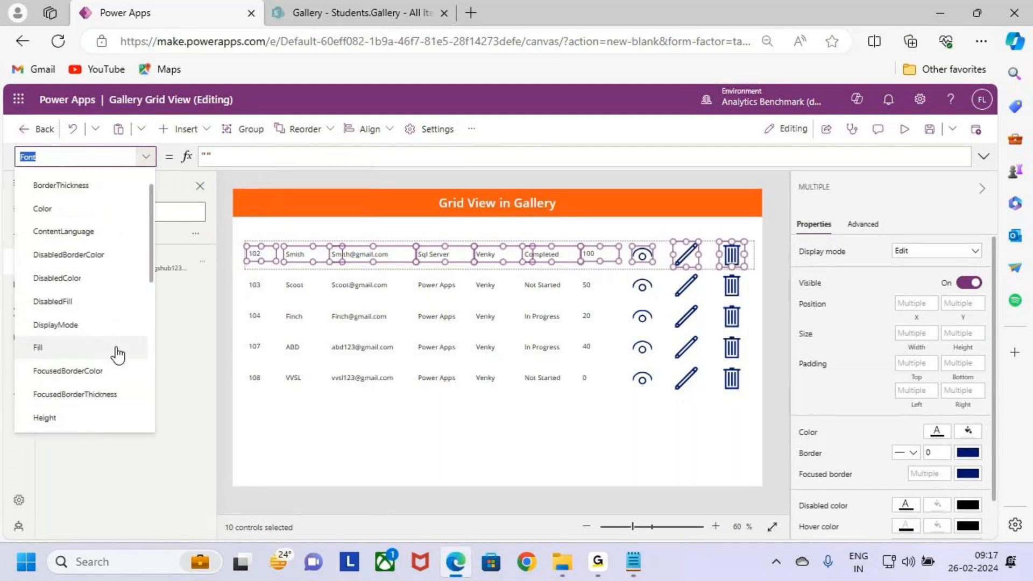
scroll(116, 353, "up", 2)
left_click(362, 417)
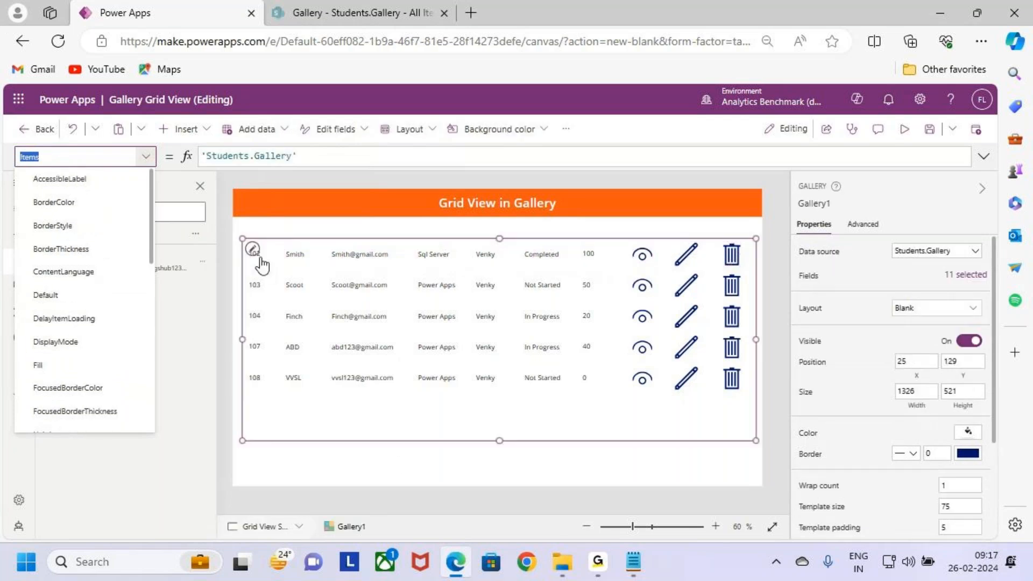
Step: Set the font size of the Sid label and the Sname label to 14
left_click(262, 255)
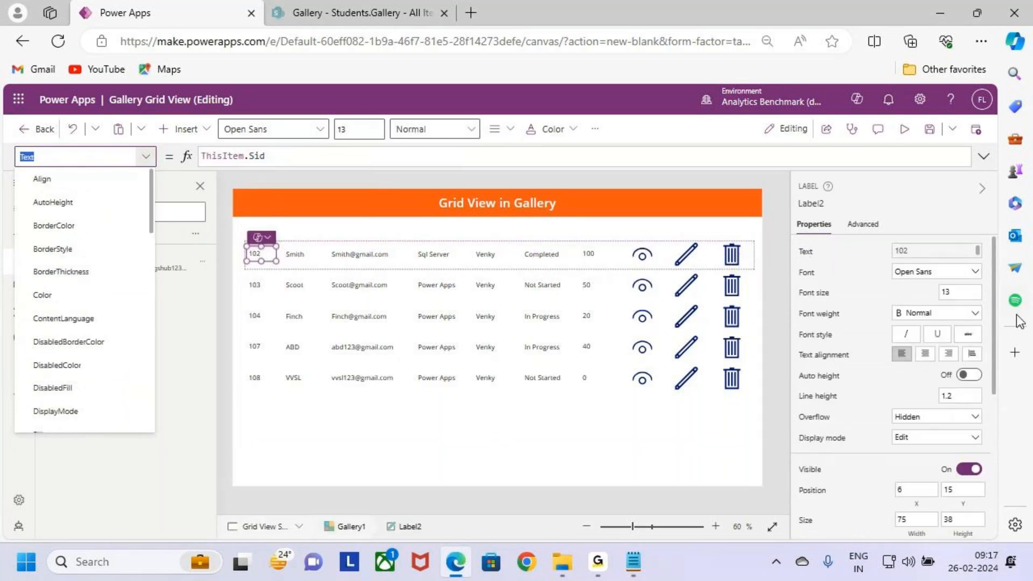
left_click(971, 292)
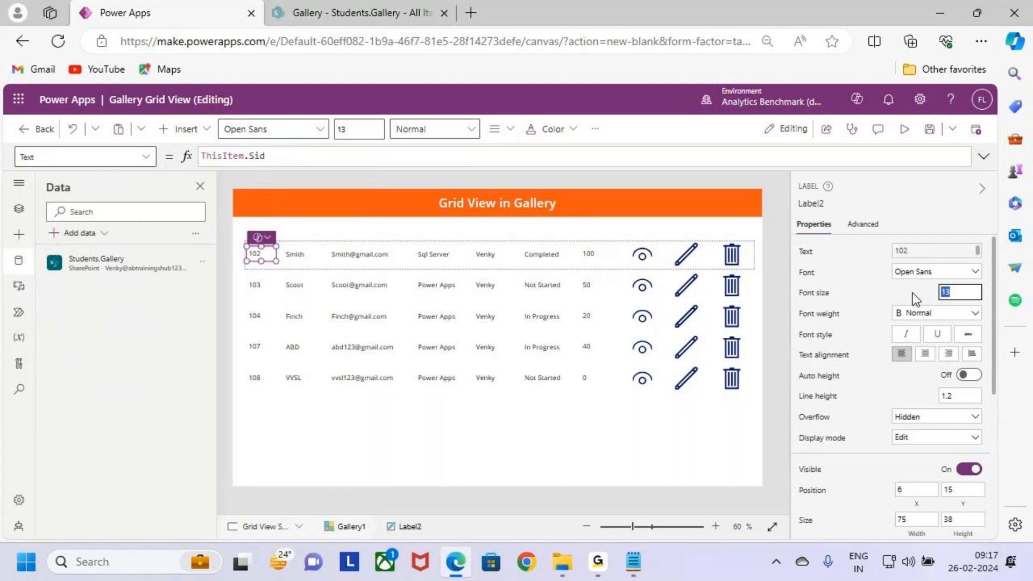
type("14")
left_click(293, 255)
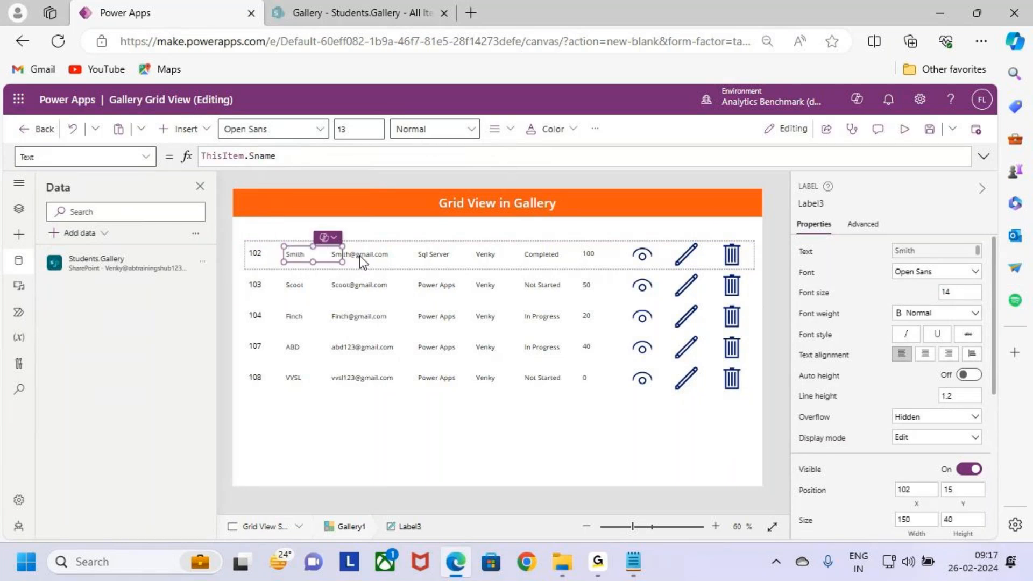
Step: Set the font size to 14 for the six labels that follow the Sid label in the first gallery row
left_click(359, 256, "shift")
left_click(427, 256, "shift")
left_click(502, 254, "shift")
left_click(556, 257, "shift")
left_click(592, 254, "shift")
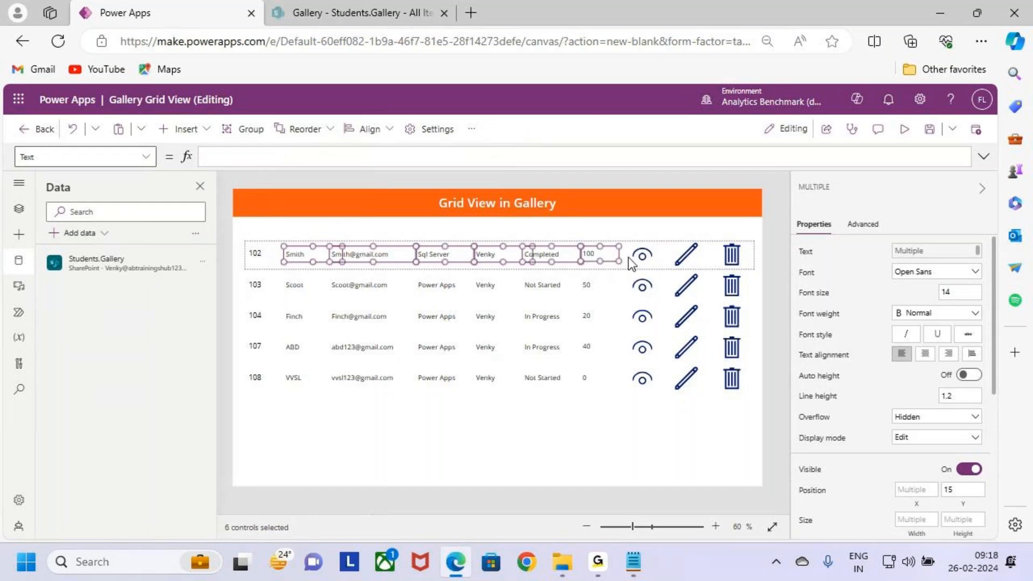
left_click(641, 256, "shift")
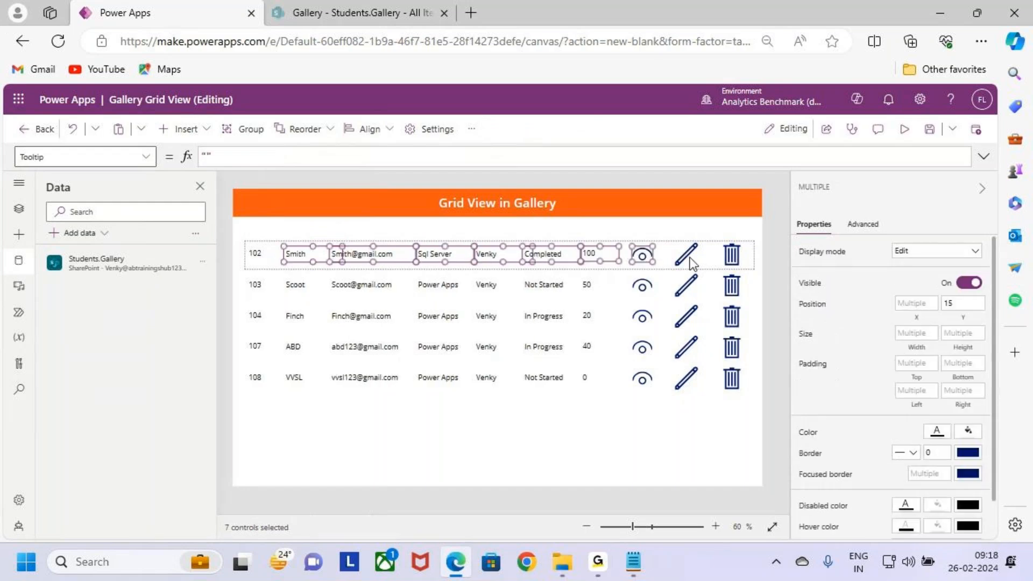
left_click(646, 258, "shift")
left_click(942, 292)
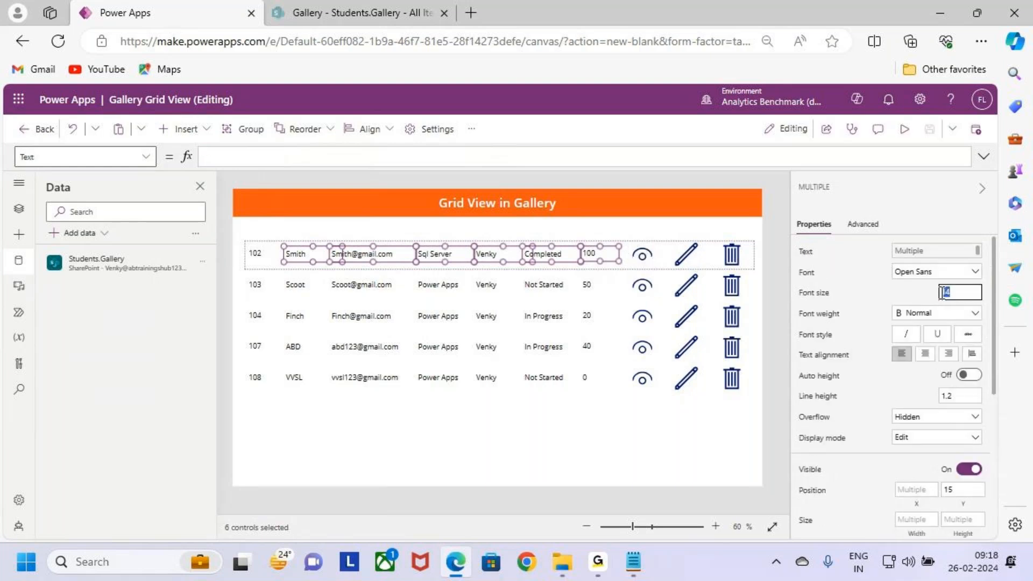
type("14")
left_click(572, 406)
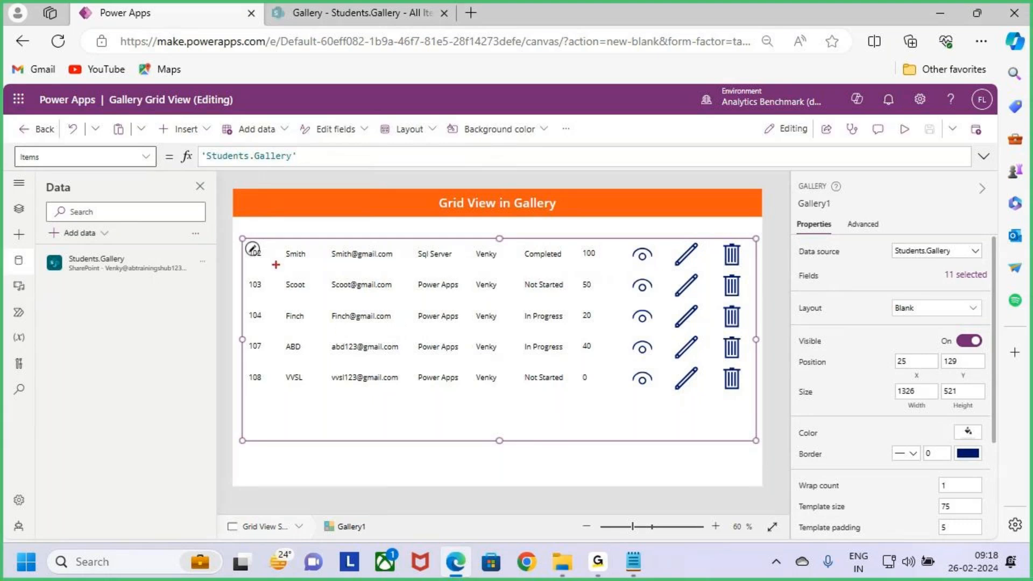
left_click_drag(247, 237, 551, 265)
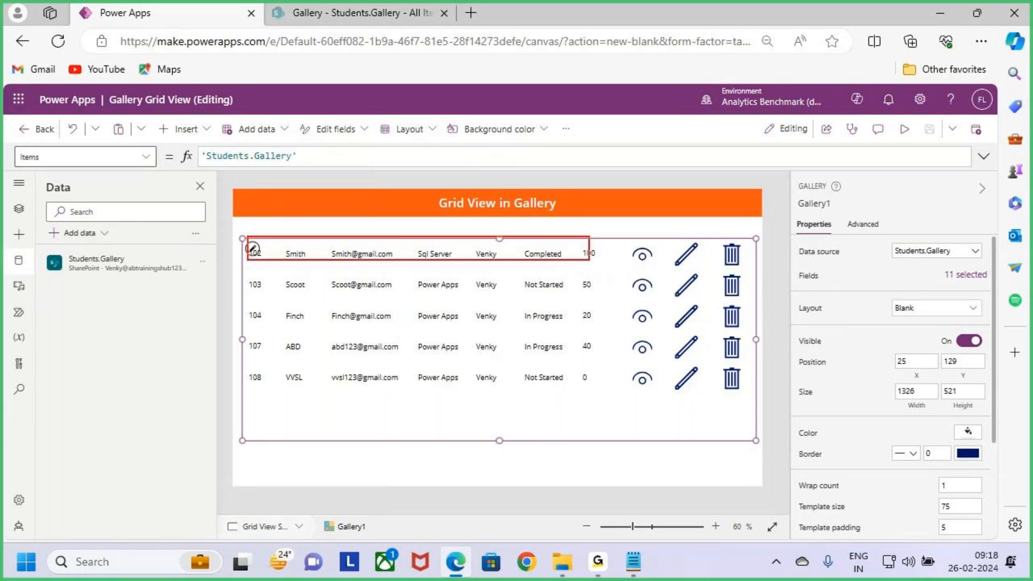
key("Escape")
Step: Narrow the Sname label in the first gallery row to a width of 133, with a height of 40
left_click(261, 254)
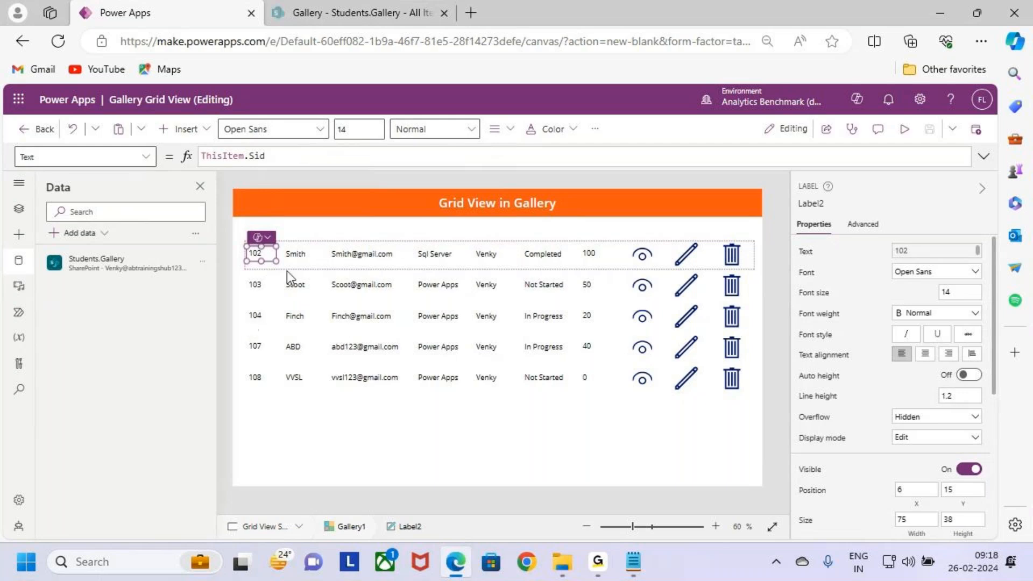
left_click(294, 256)
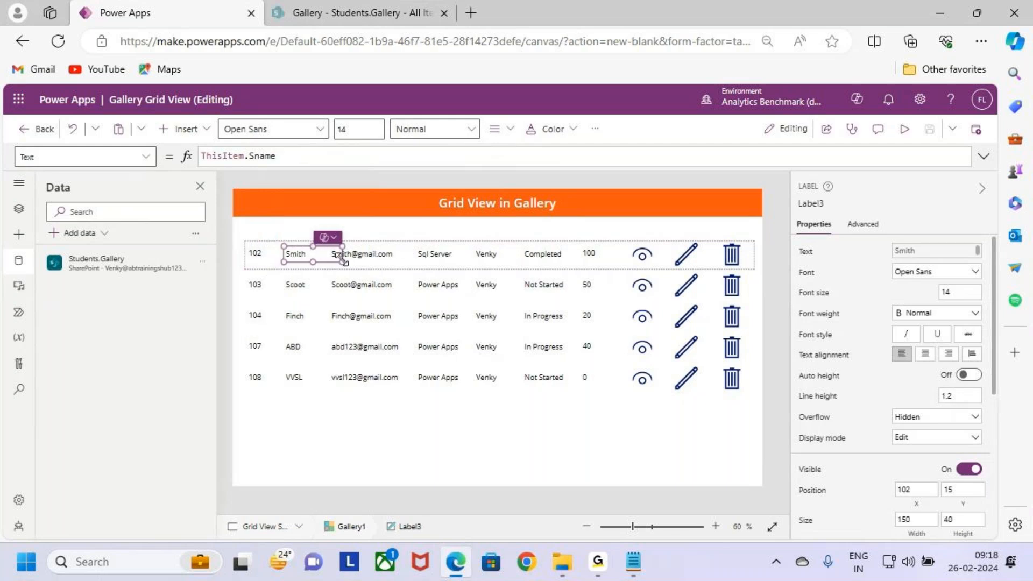
left_click_drag(342, 262, 329, 261)
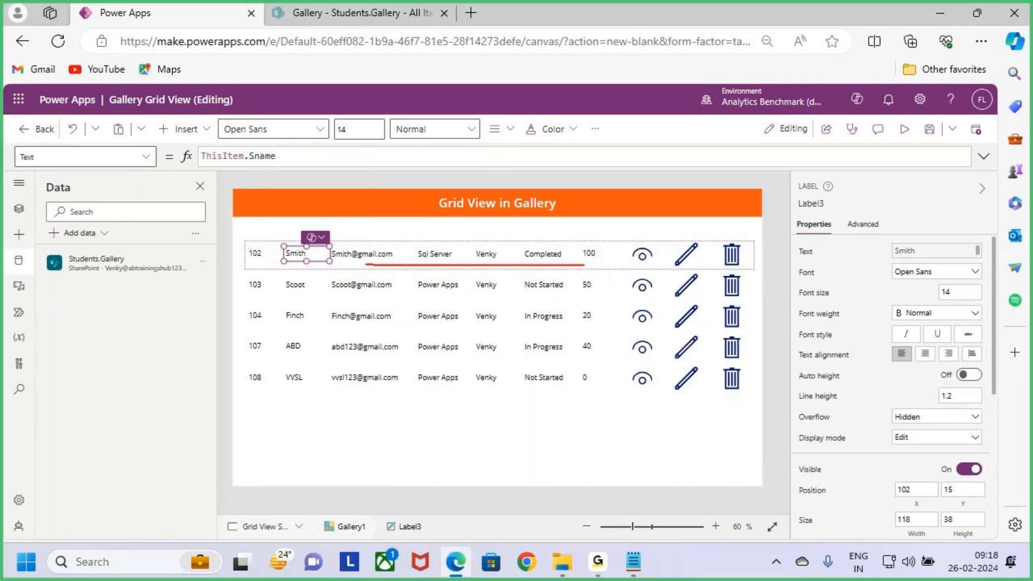
left_click_drag(329, 261, 310, 269)
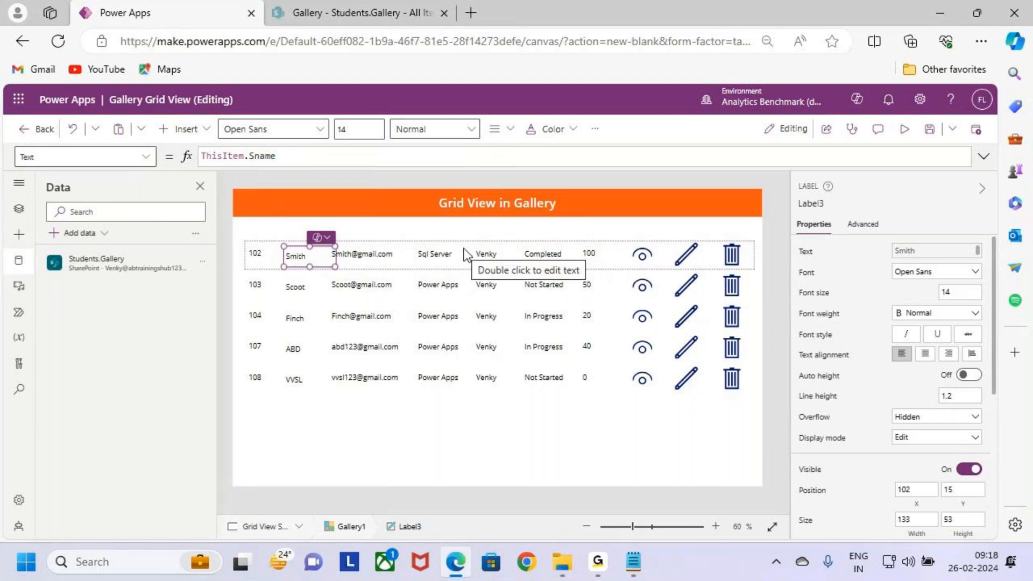
left_click_drag(309, 266, 310, 261)
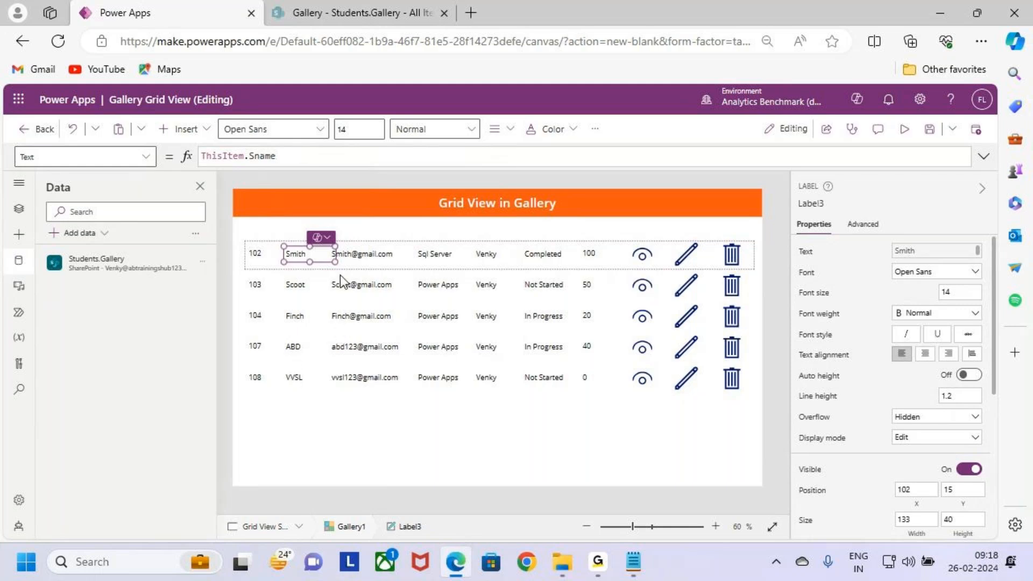
Step: Narrow the Sname label in the first gallery row to a width of 118
left_click_drag(335, 260, 329, 261)
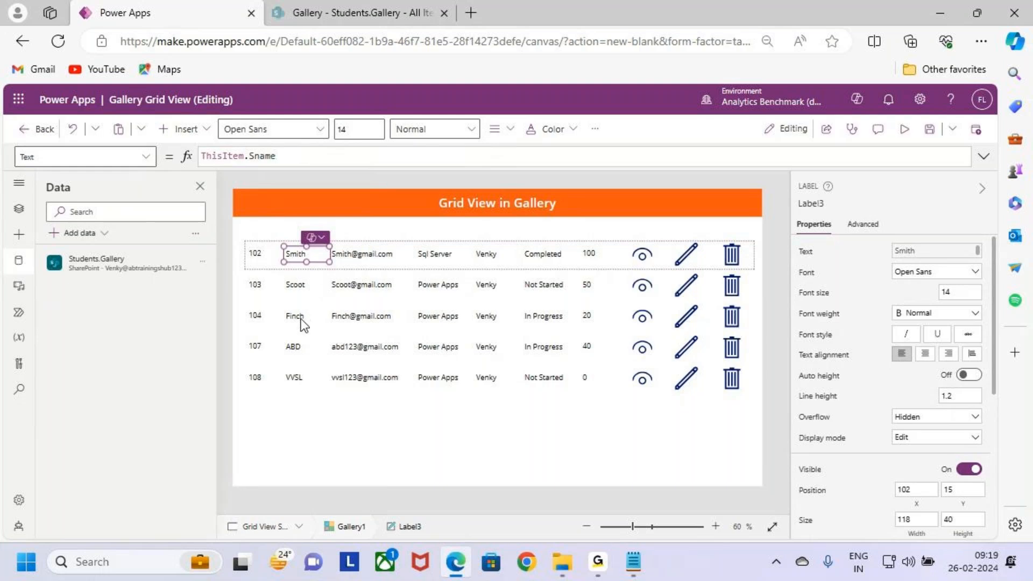
left_click(317, 267)
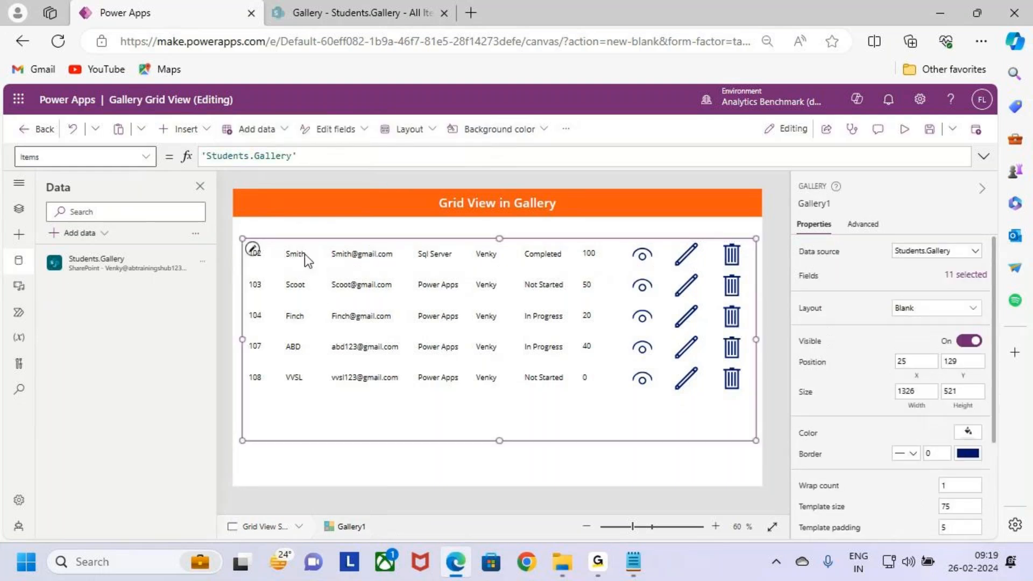
Step: Try to indent the Sid label's text by prefixing its formula with a blank-space string joined by &
left_click(256, 261)
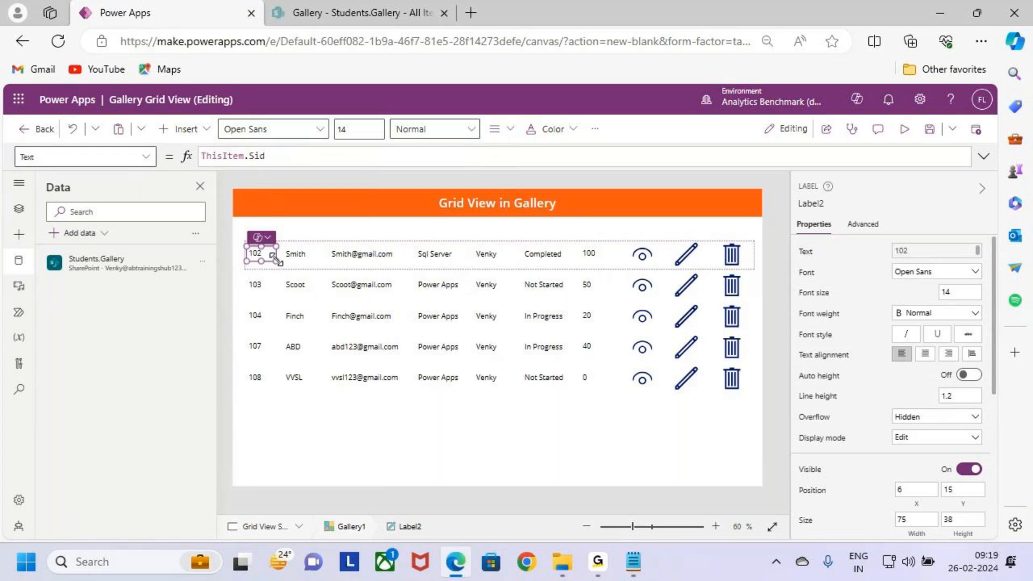
double_click(256, 156)
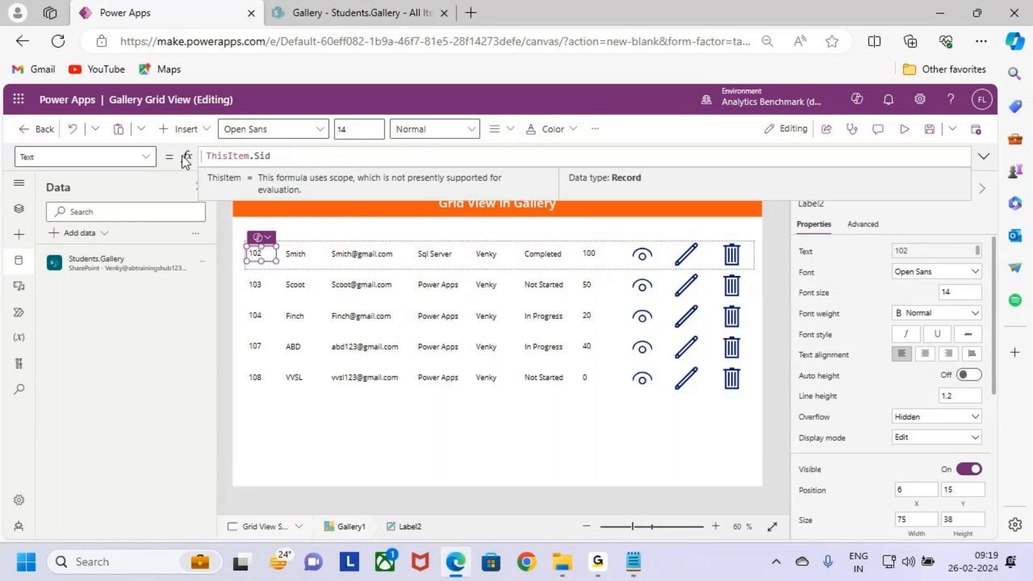
type("\" ")
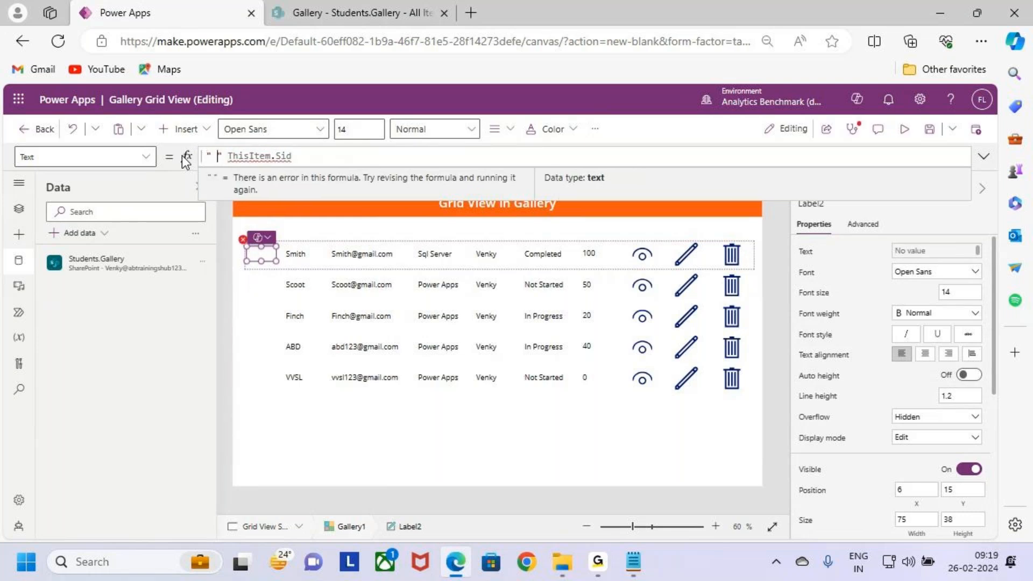
type("  &")
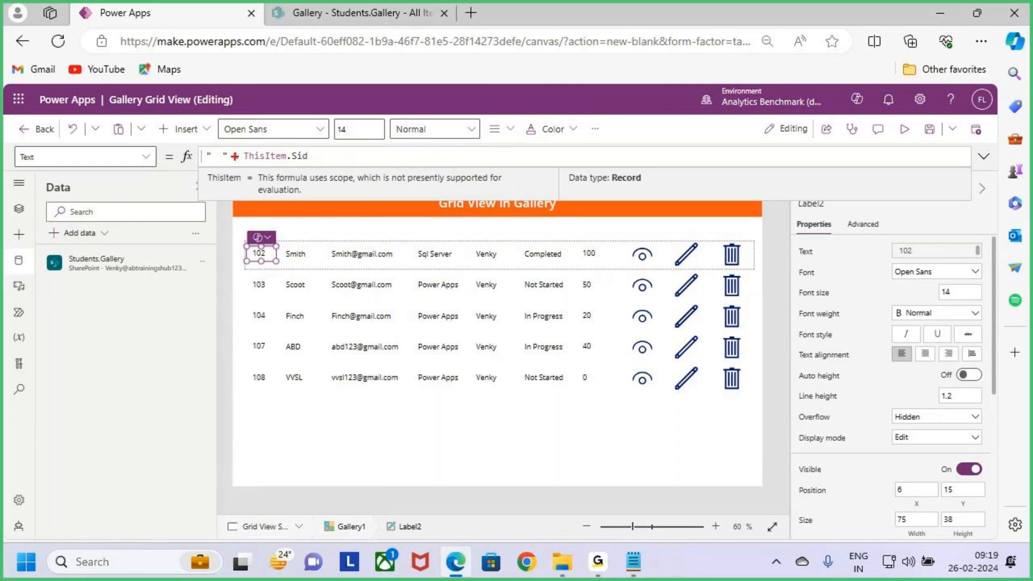
left_click_drag(245, 156, 145, 157)
key("BackSpace")
Step: Center-align the text of the Sid label in the first gallery row and set its height to 40
left_click(493, 132)
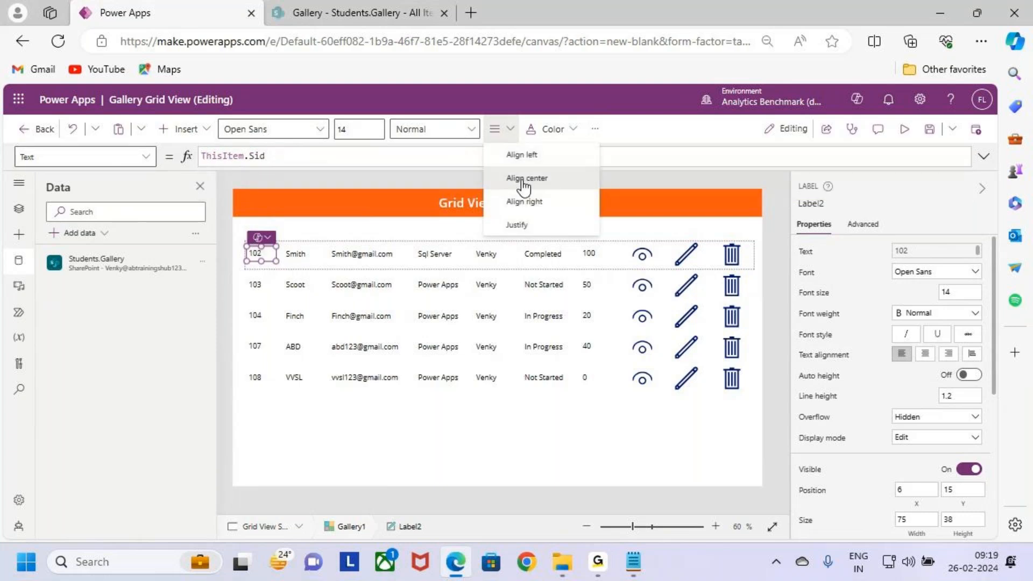
left_click(522, 176)
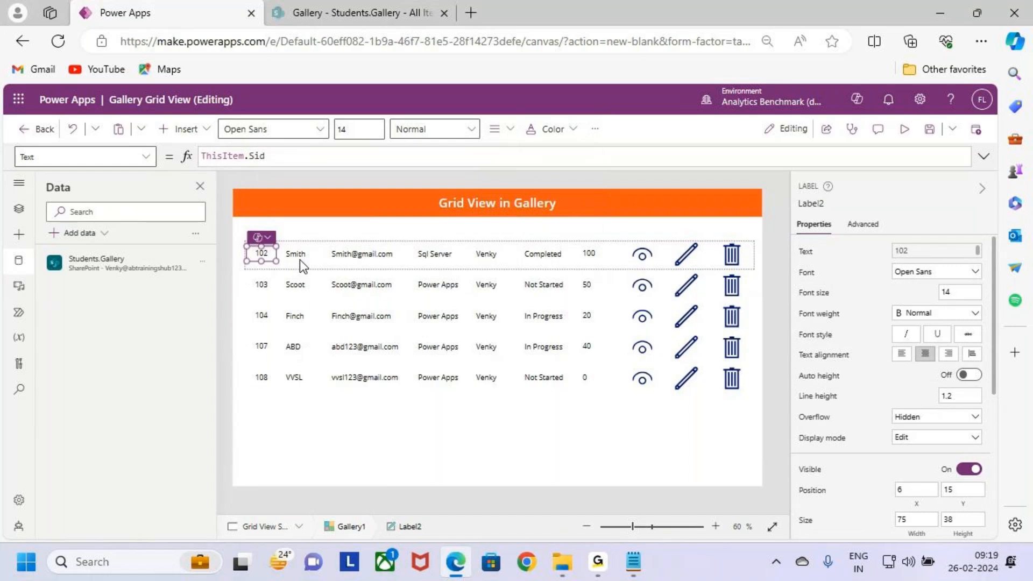
double_click(264, 255)
left_click(942, 519)
type("40")
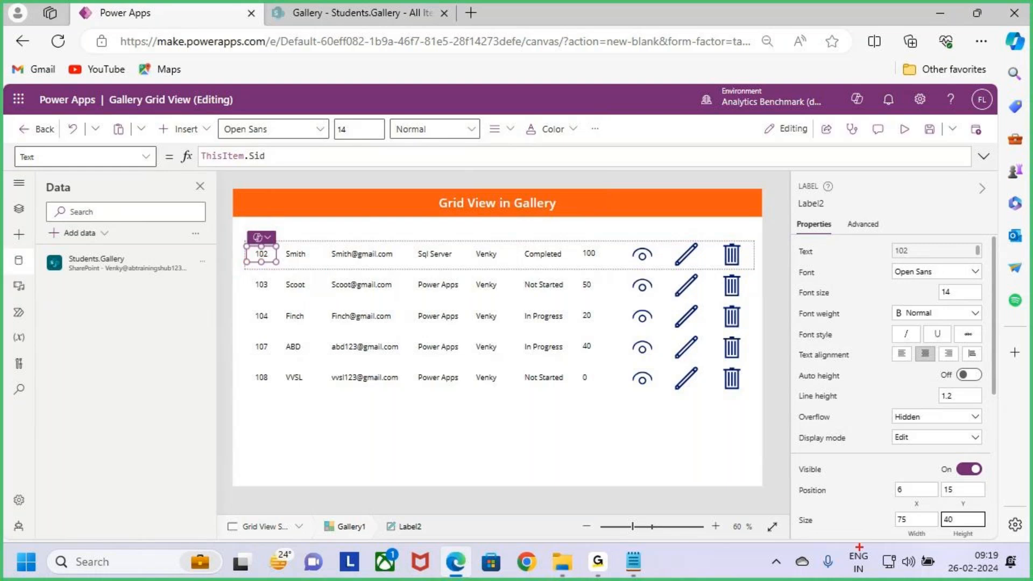
left_click_drag(949, 511, 986, 532)
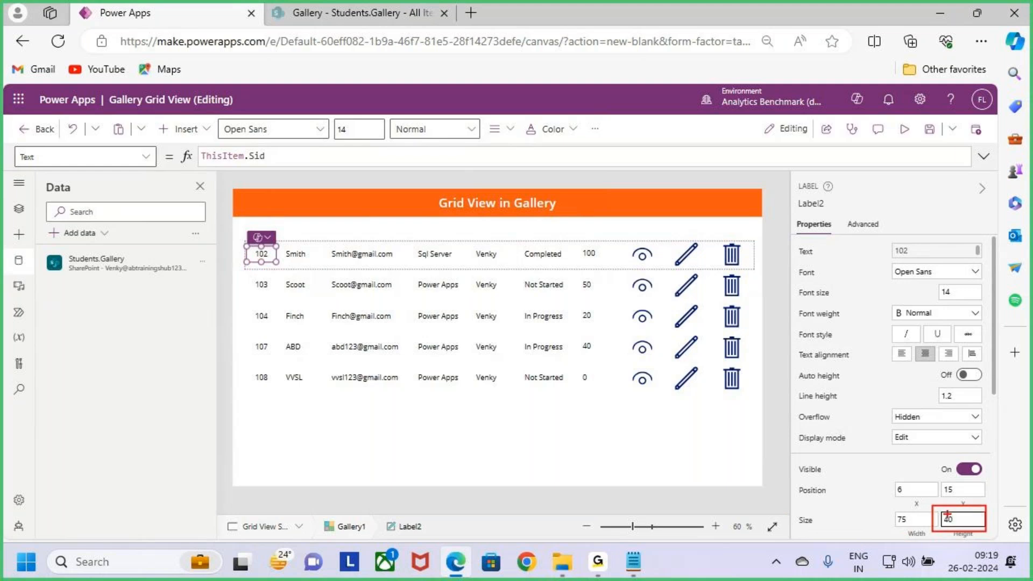
key("Escape")
key("ctrl+2")
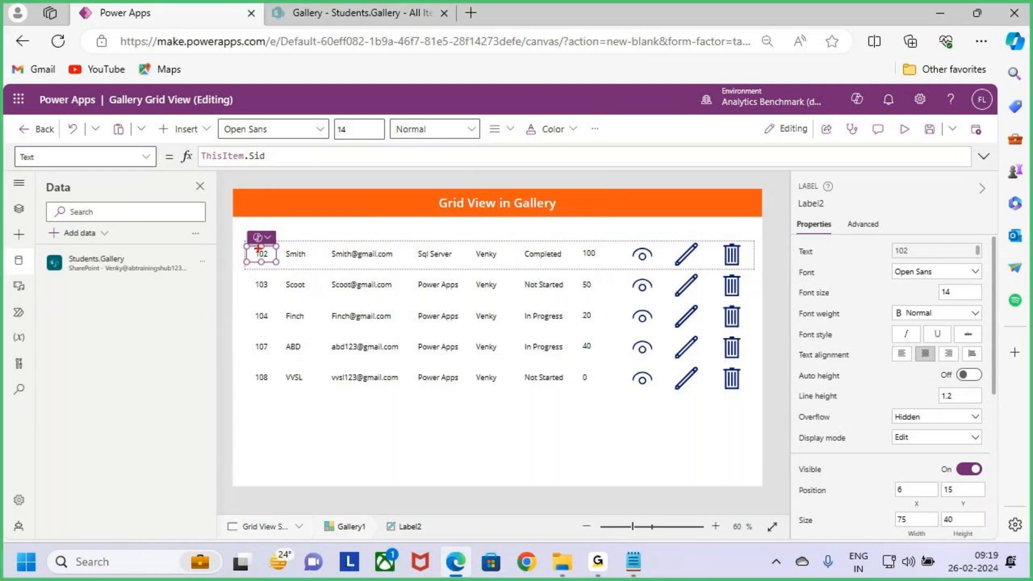
left_click_drag(248, 253, 216, 243)
left_click_drag(283, 243, 744, 265)
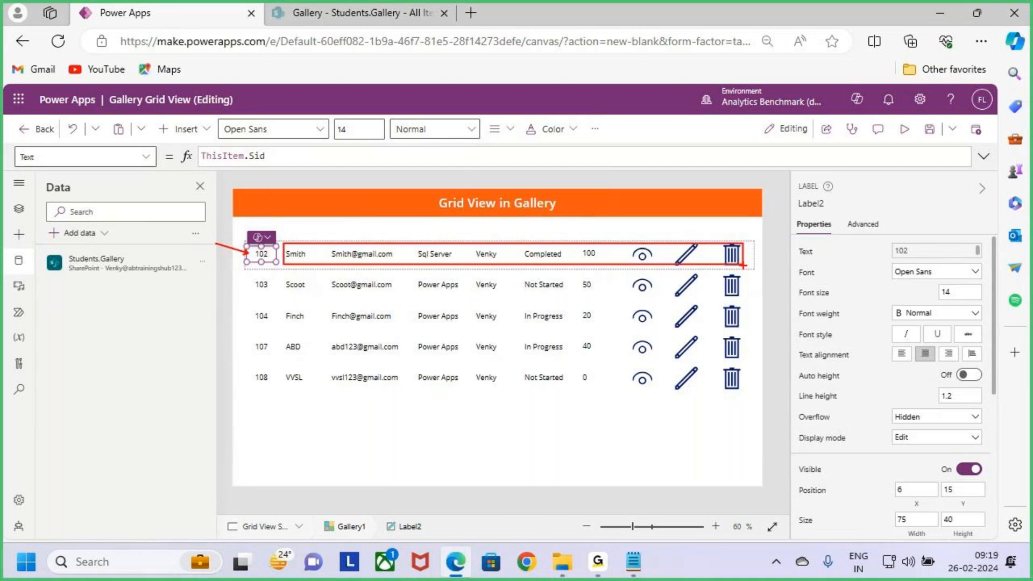
key("Escape")
Step: Resize the Sid label to a height of 38 and set it back to 40
mouse_move(263, 262)
left_mouse_down()
mouse_move(262, 274)
mouse_move(261, 263)
left_mouse_up()
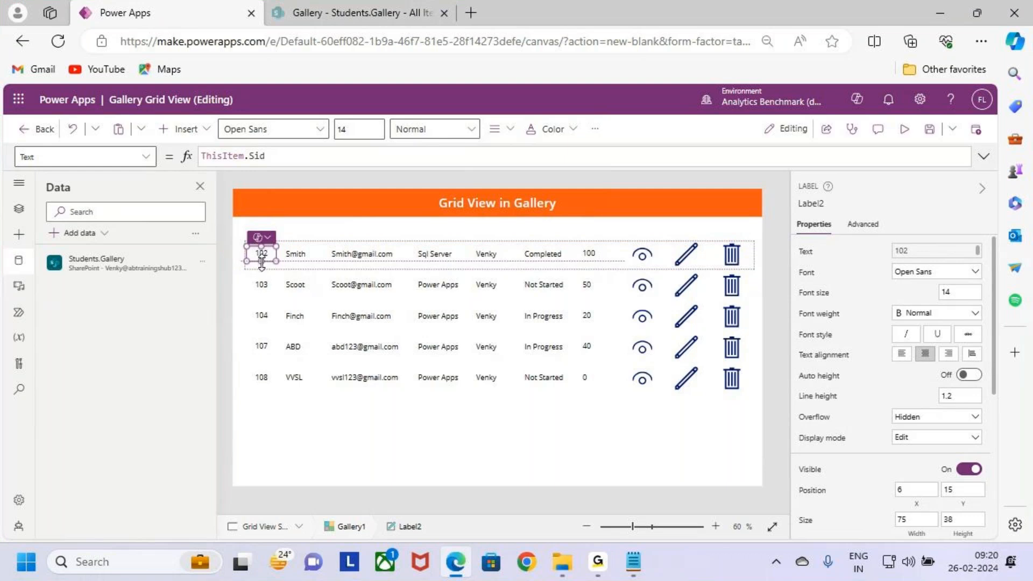
left_click(948, 517)
key("BackSpace")
key("BackSpace")
type("40")
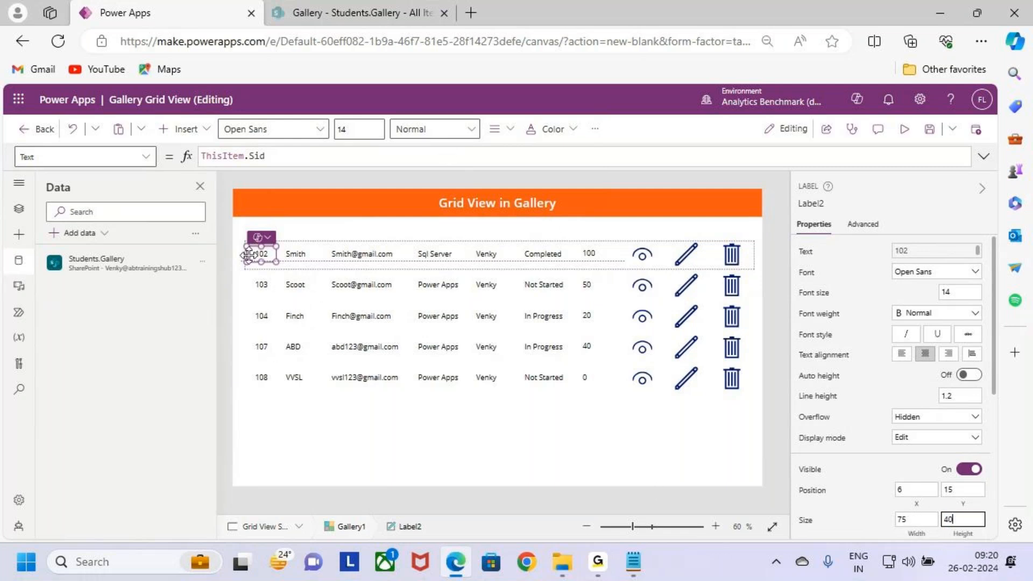
Step: Set the height of the six other labels and the three icons in the first gallery row to Label2.Height
left_click(815, 204)
key("ctrl+c")
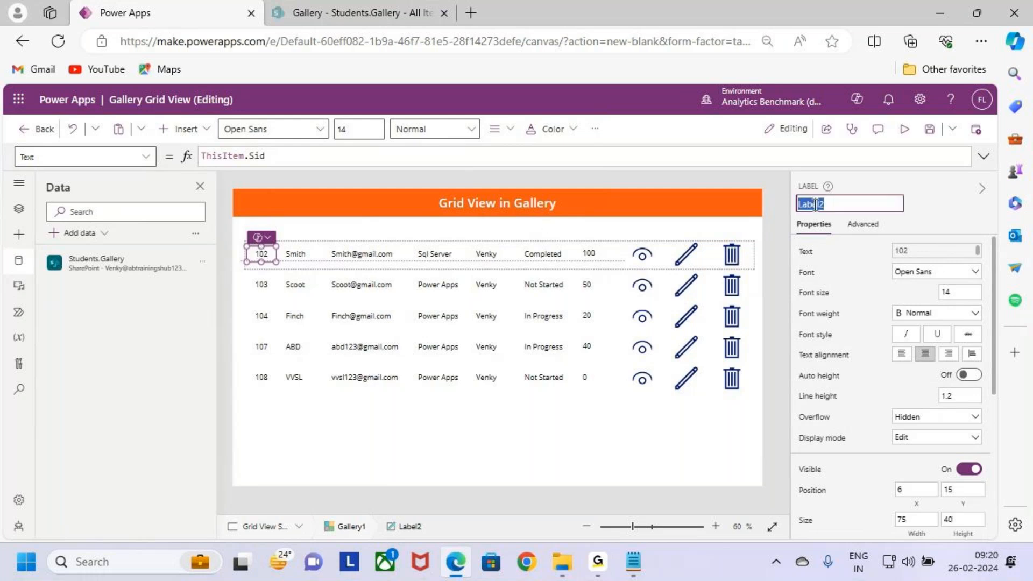
left_click(301, 256)
left_click(428, 253, "shift")
left_click(486, 254, "shift")
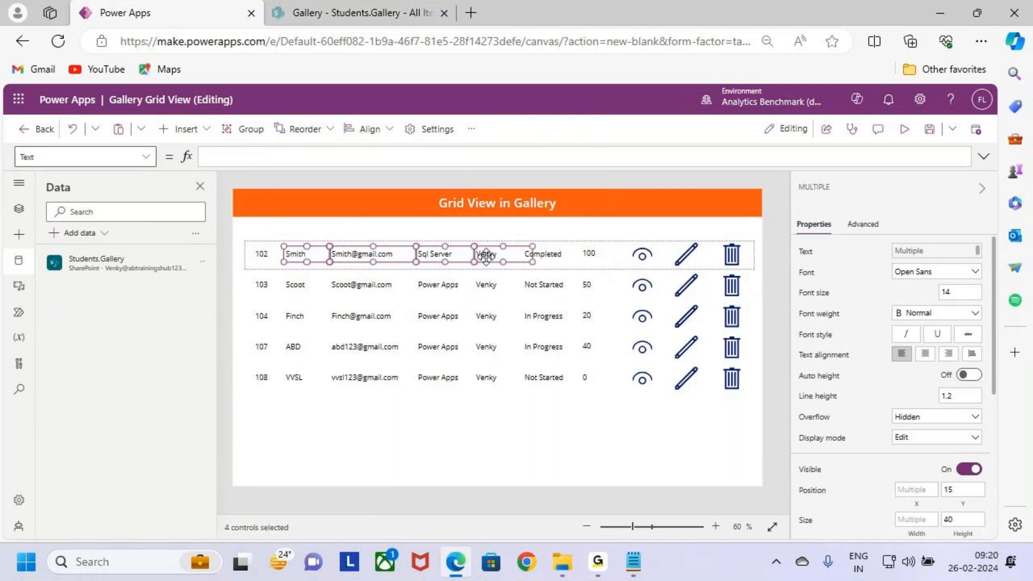
left_click(542, 254, "shift")
left_click(586, 254, "shift")
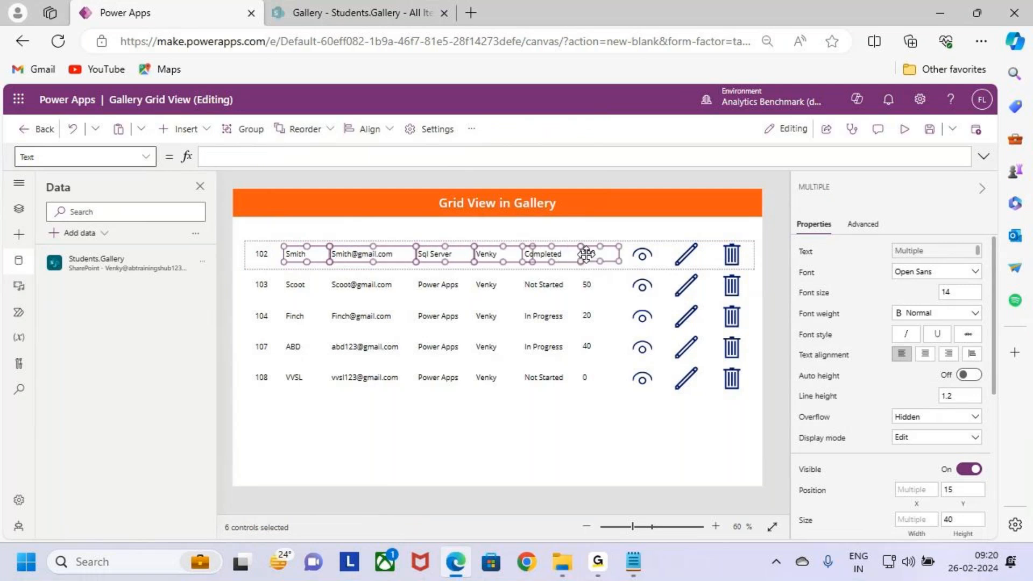
left_click(646, 256, "shift")
left_click(689, 255, "shift")
left_click(740, 254, "shift")
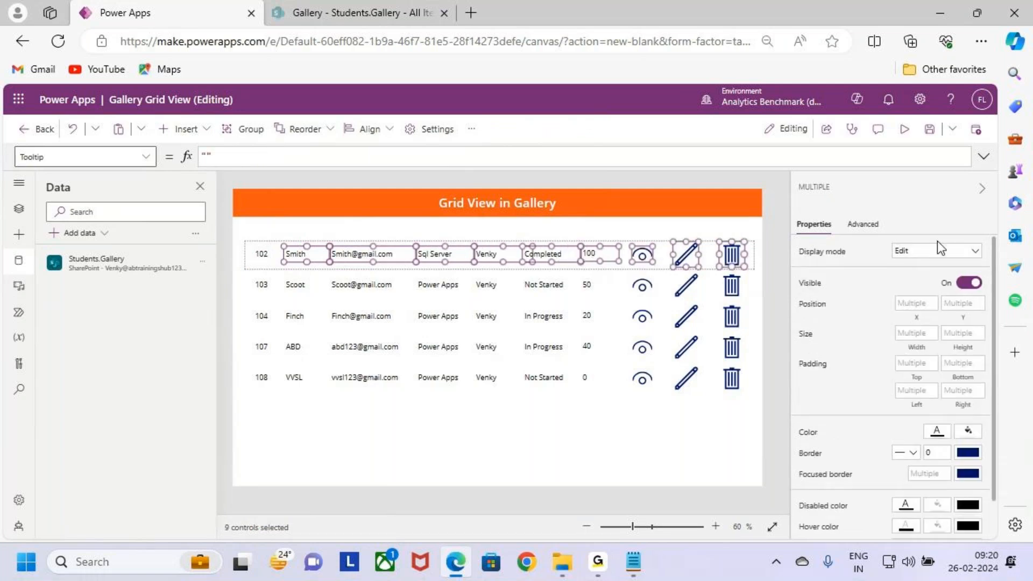
left_click(969, 347)
key("ctrl+v")
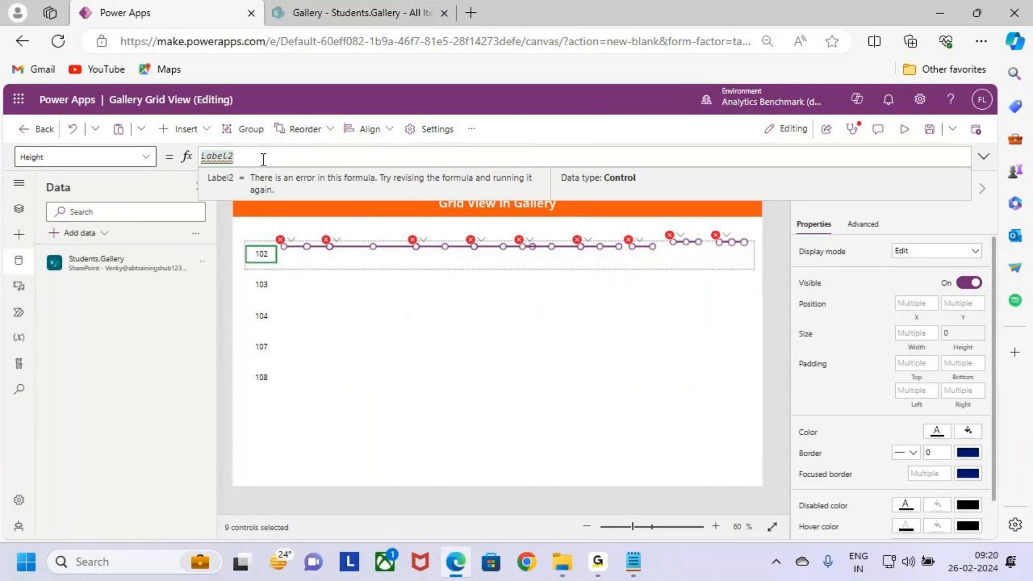
type(".Height")
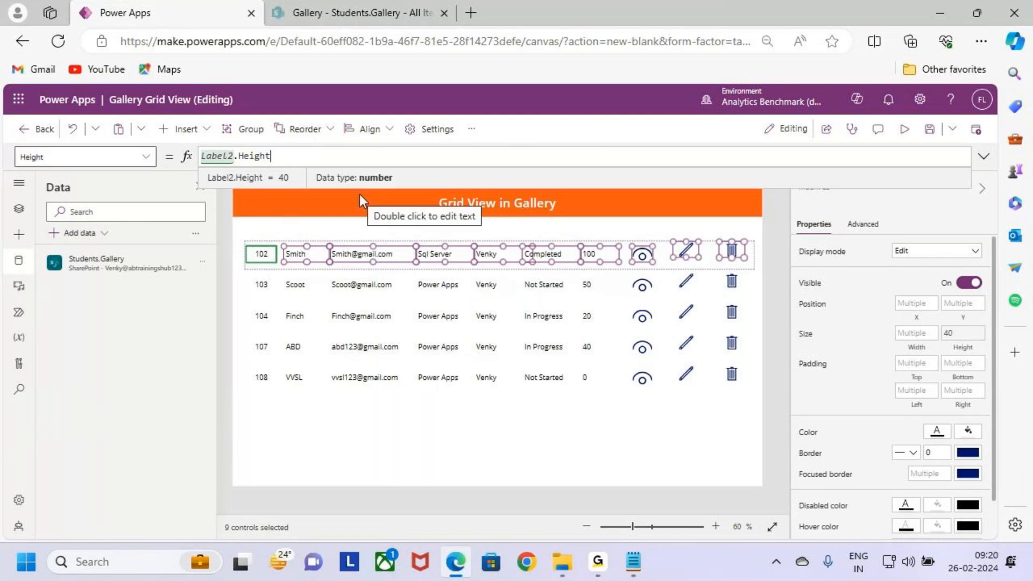
key("ctrl+2")
mouse_move(952, 348)
left_mouse_down()
mouse_move(1004, 318)
mouse_move(970, 327)
left_mouse_up()
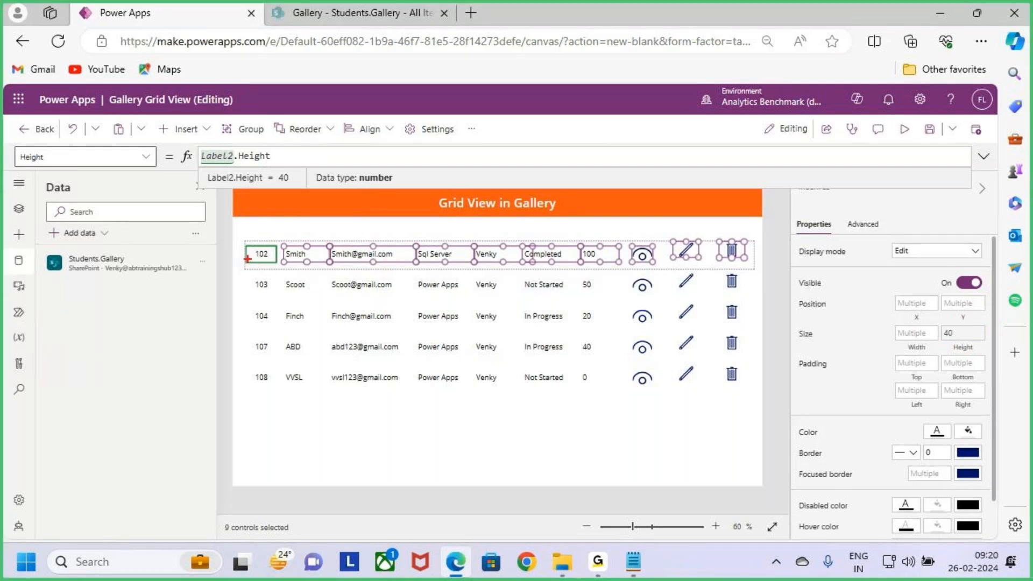
left_click_drag(245, 254, 223, 255)
key("Escape")
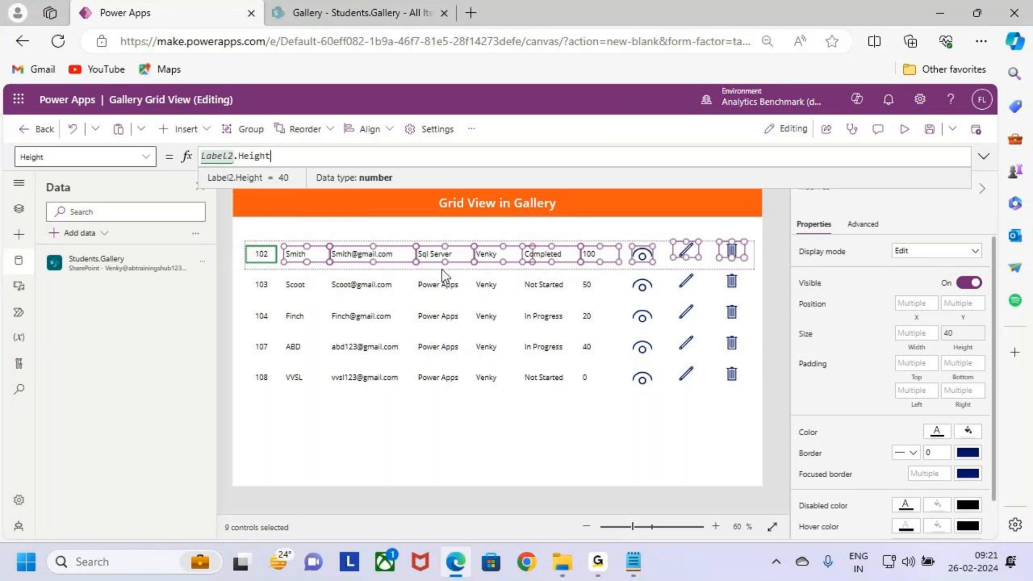
Step: Set the Y position of the nine selected labels and icons to Label2.Y
left_click(966, 317)
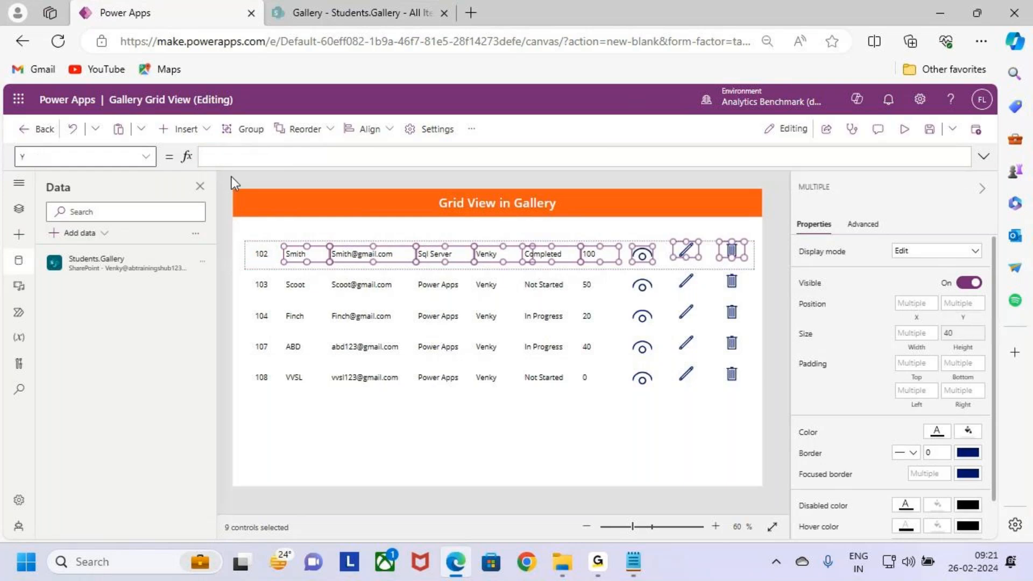
left_click(232, 160)
type("Label2")
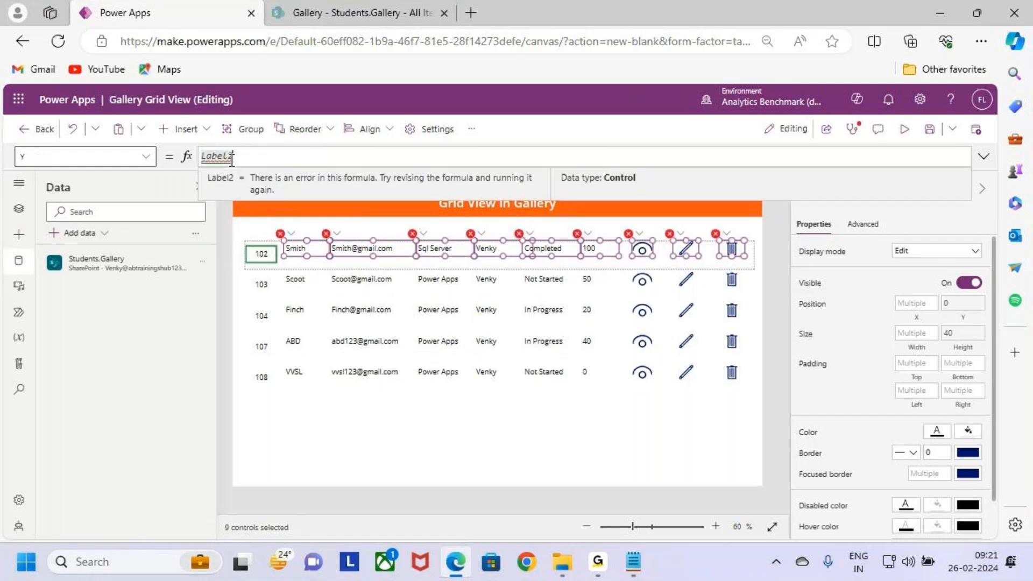
type(".Y")
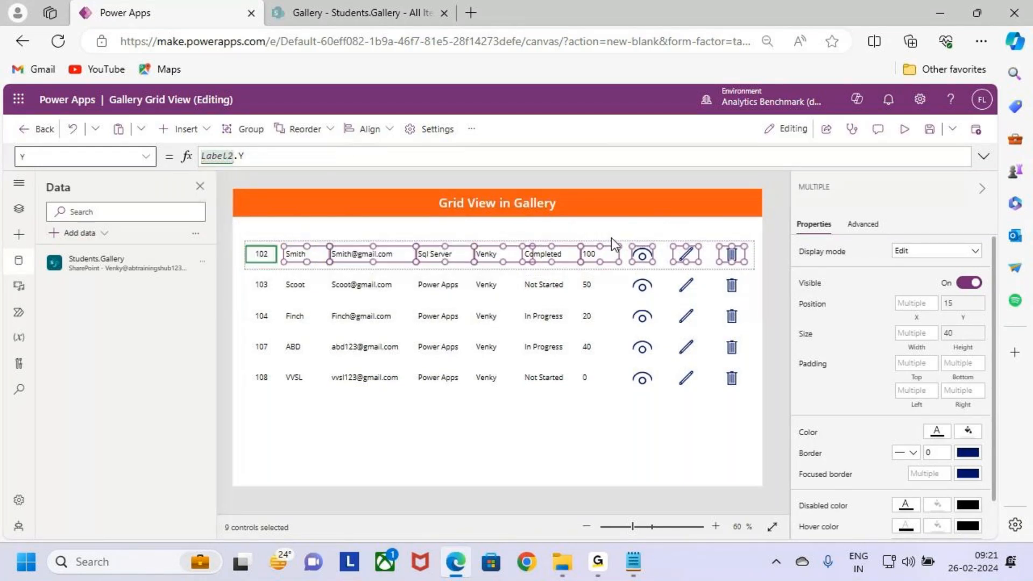
key("ctrl+2")
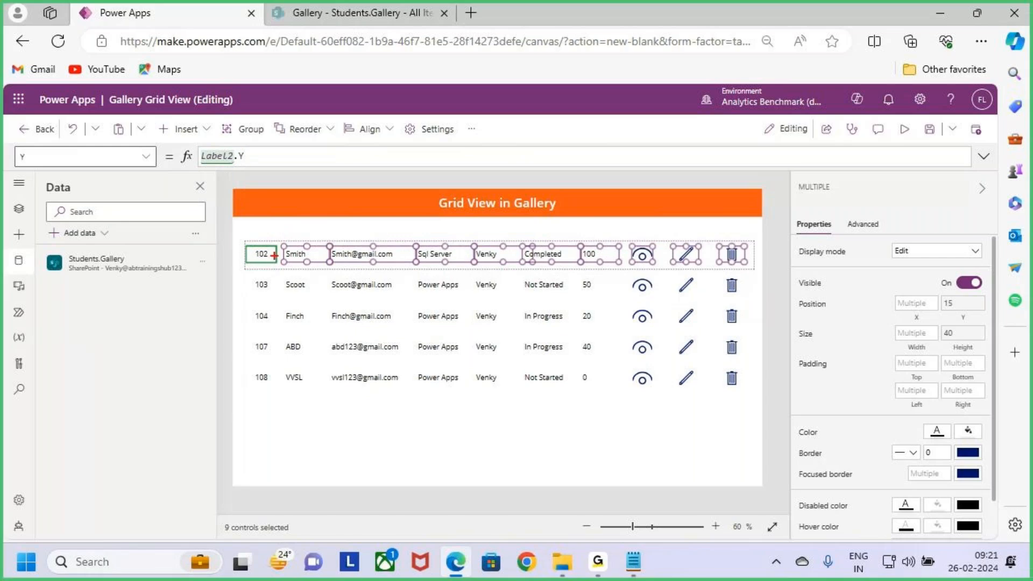
left_click_drag(245, 258, 221, 263)
Step: Test the linked controls by stretching the Sid label to a height of 60 and shrinking it back to 40
left_click(299, 332)
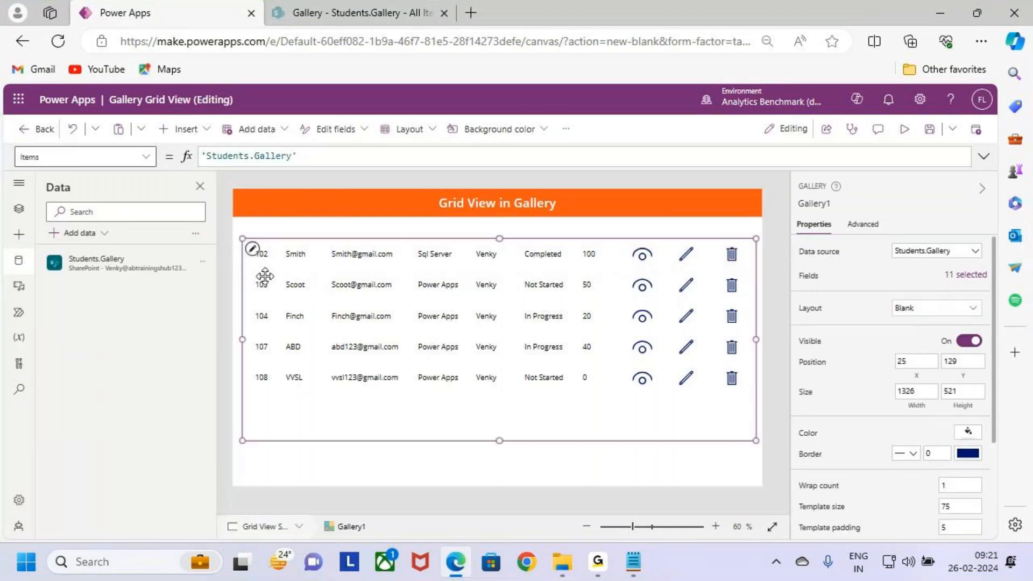
left_click(262, 259)
left_click_drag(261, 263, 262, 270)
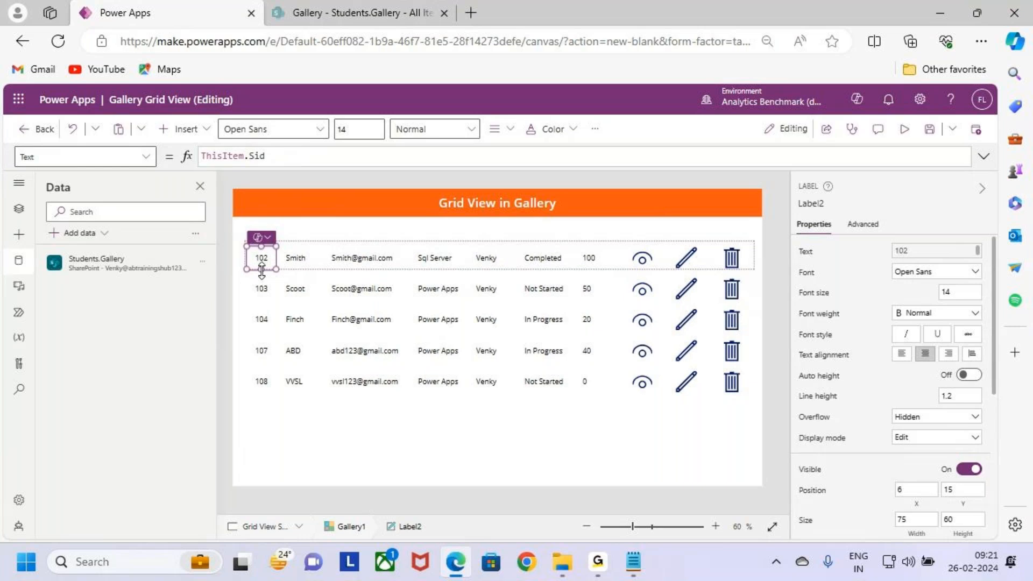
left_click_drag(262, 270, 262, 262)
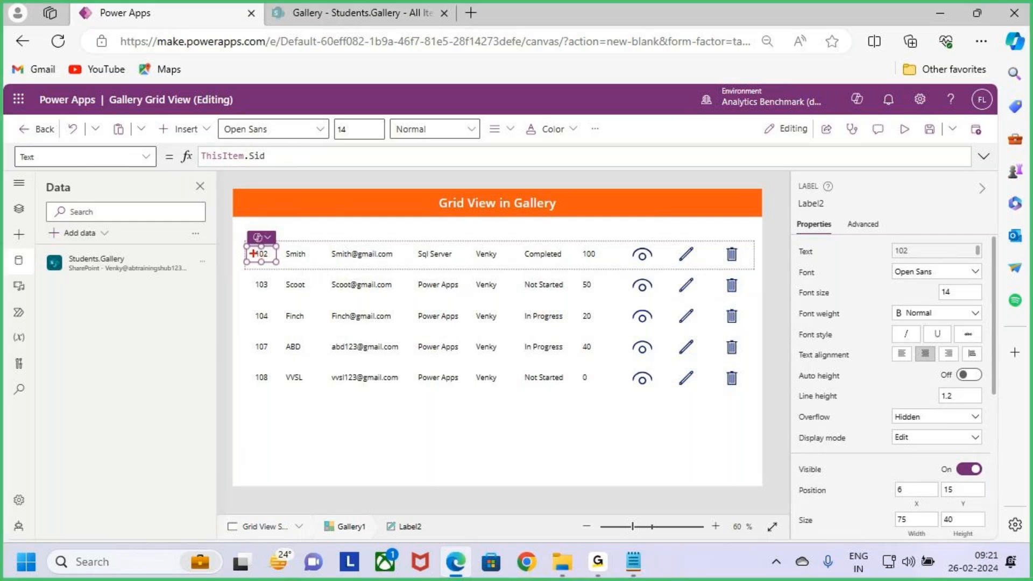
left_click_drag(240, 246, 227, 238)
left_click_drag(297, 258, 329, 258)
left_click_drag(590, 261, 655, 261)
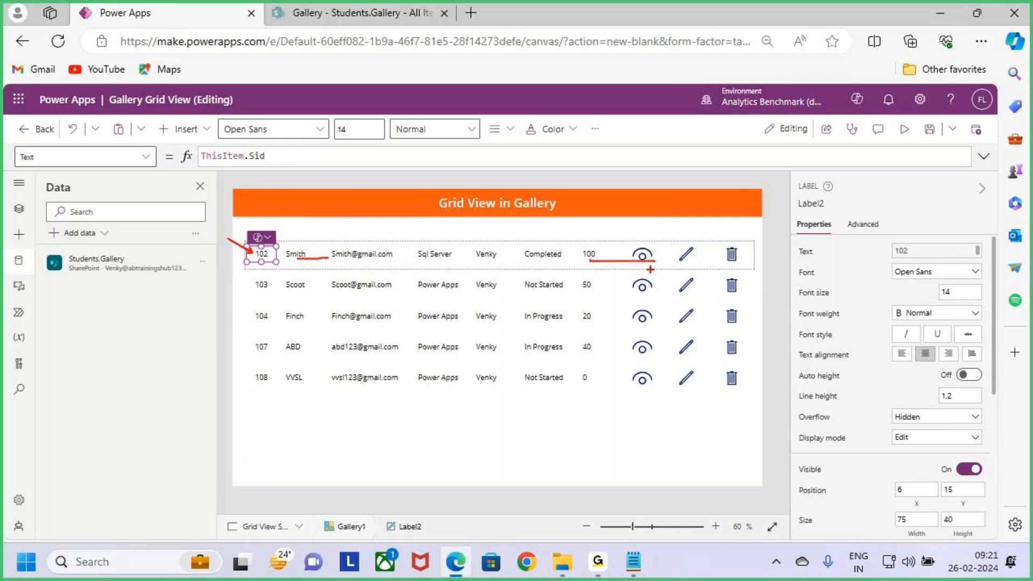
key("Escape")
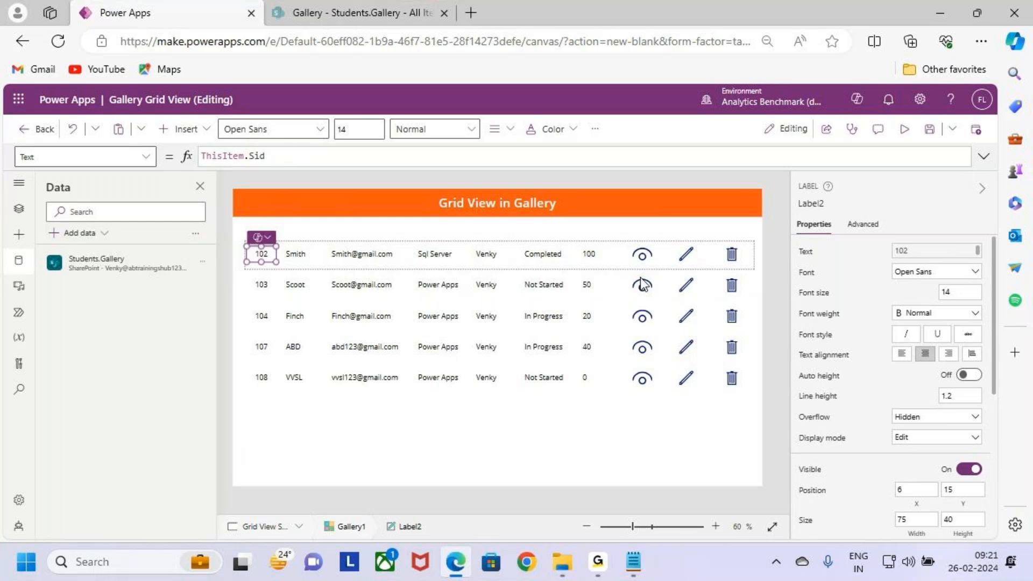
key("ctrl+2")
left_click_drag(407, 318, 444, 354)
left_click_drag(439, 322, 413, 373)
left_click_drag(486, 339, 484, 372)
left_click_drag(541, 317, 569, 318)
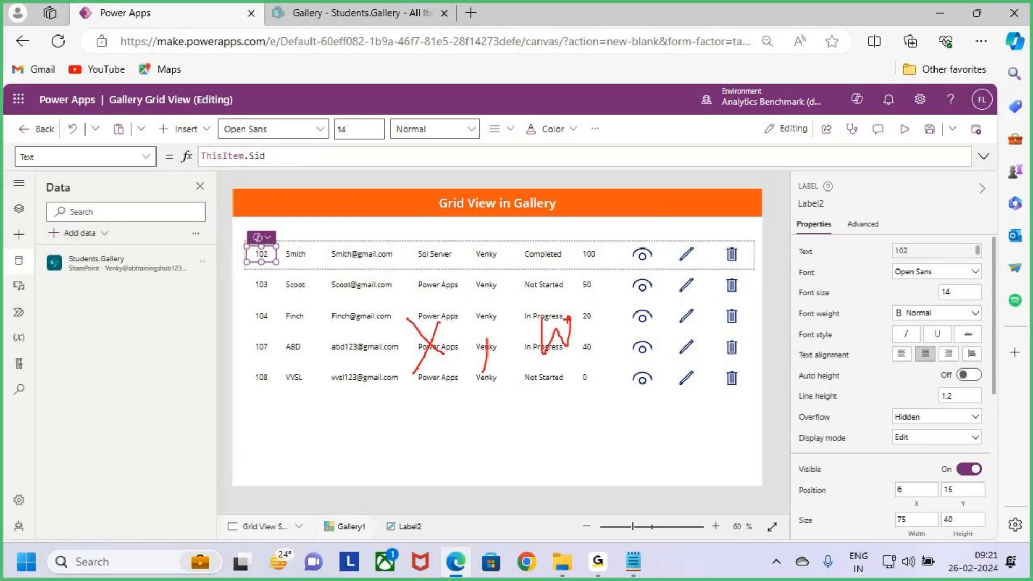
key("Escape")
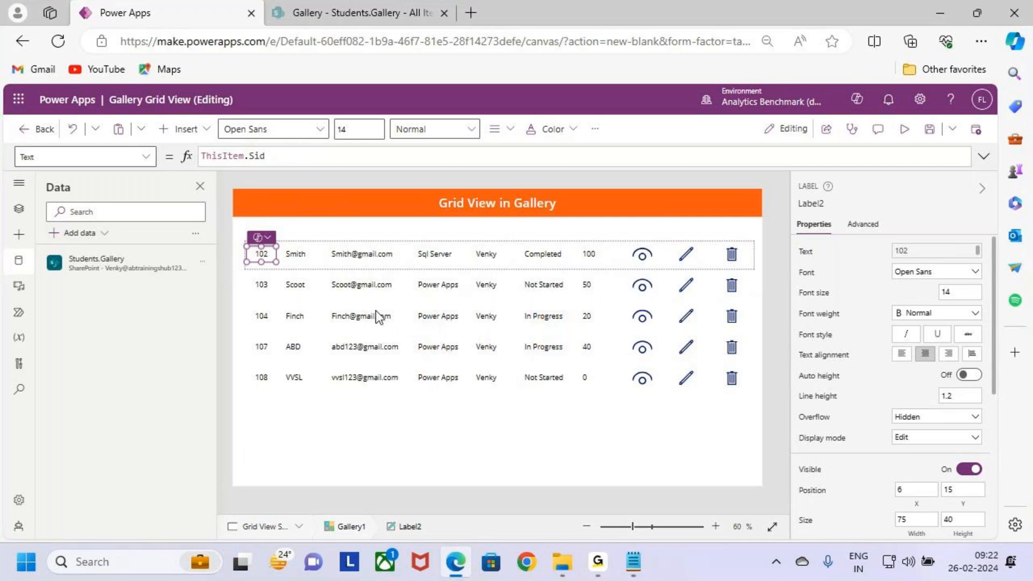
left_click(301, 253)
key("ctrl+2")
left_click_drag(303, 245, 309, 250)
key("Escape")
left_click(263, 254)
key("ctrl+2")
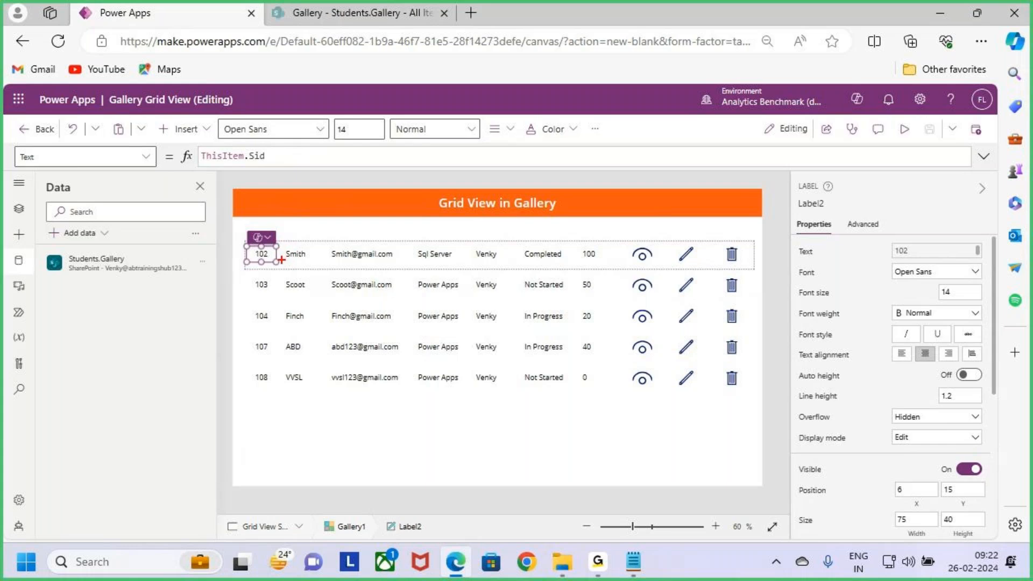
left_click_drag(280, 248, 301, 228)
left_click_drag(282, 262, 320, 257)
left_click(299, 254, "shift")
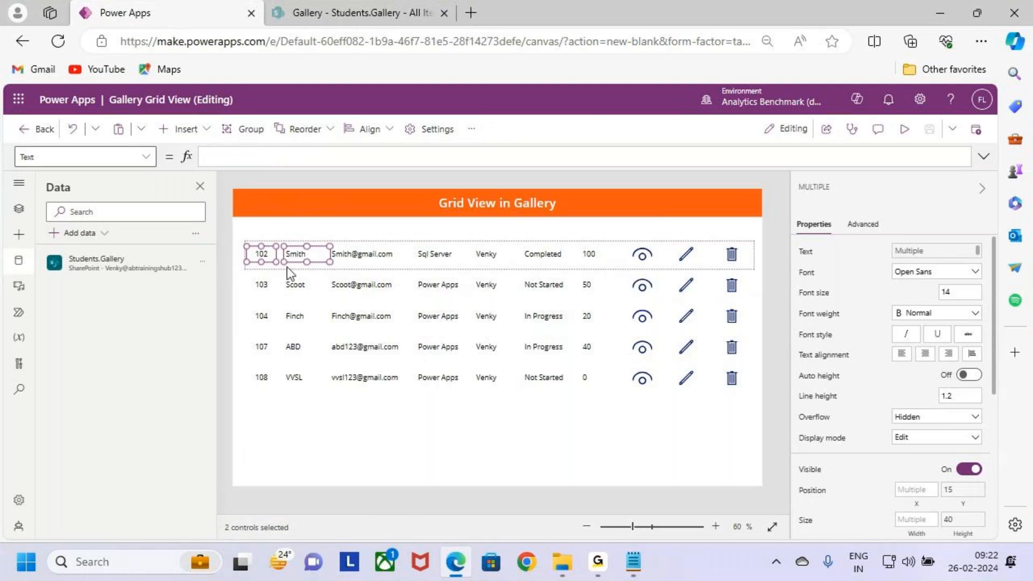
key("ctrl+2")
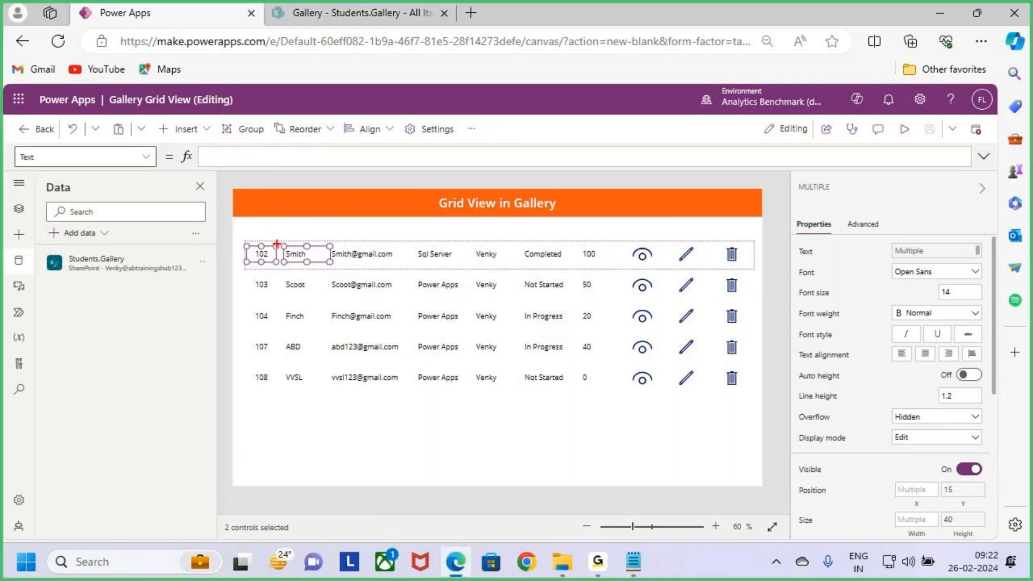
left_click_drag(277, 244, 277, 214)
key("Escape")
left_click(299, 298)
Step: Set the X position of the Sname label, Label3, to Label2.X+Label2.Width and widen the label to 139
left_click(267, 256)
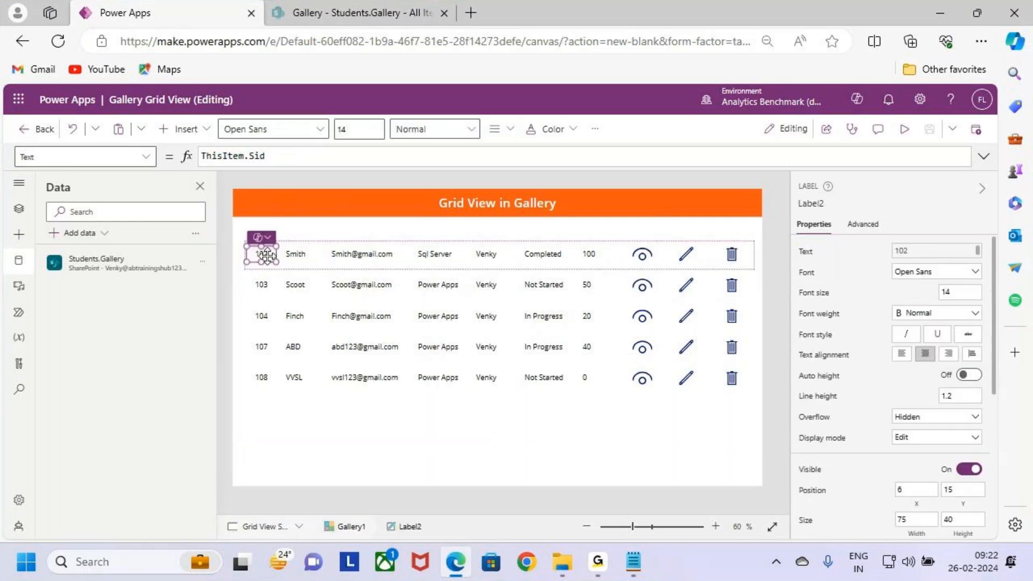
left_click(818, 203)
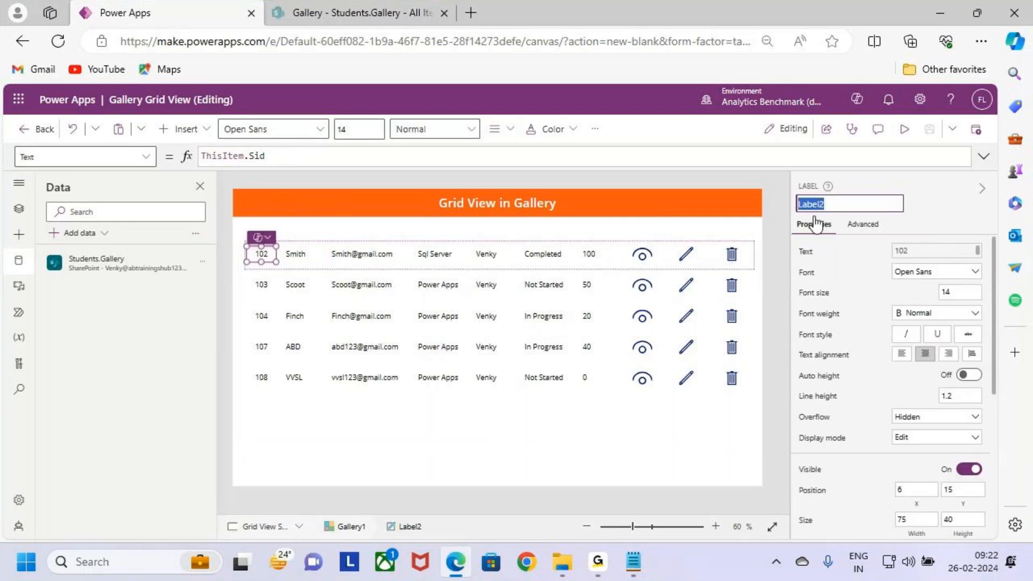
left_click(293, 254)
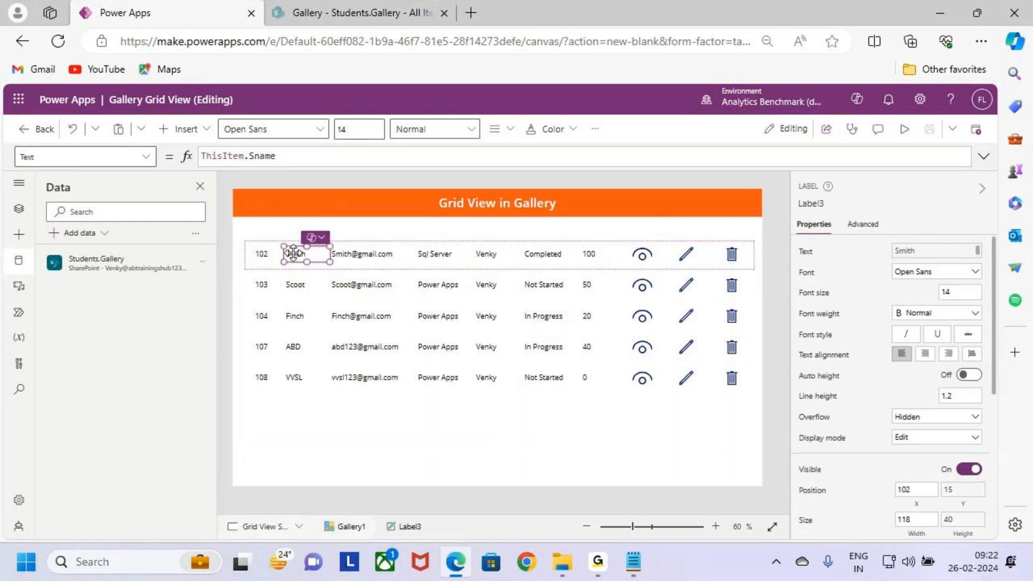
scroll(944, 425, "down", 1)
scroll(943, 425, "down", 3)
left_click(914, 400)
left_click_drag(231, 156, 192, 155)
type("Label2")
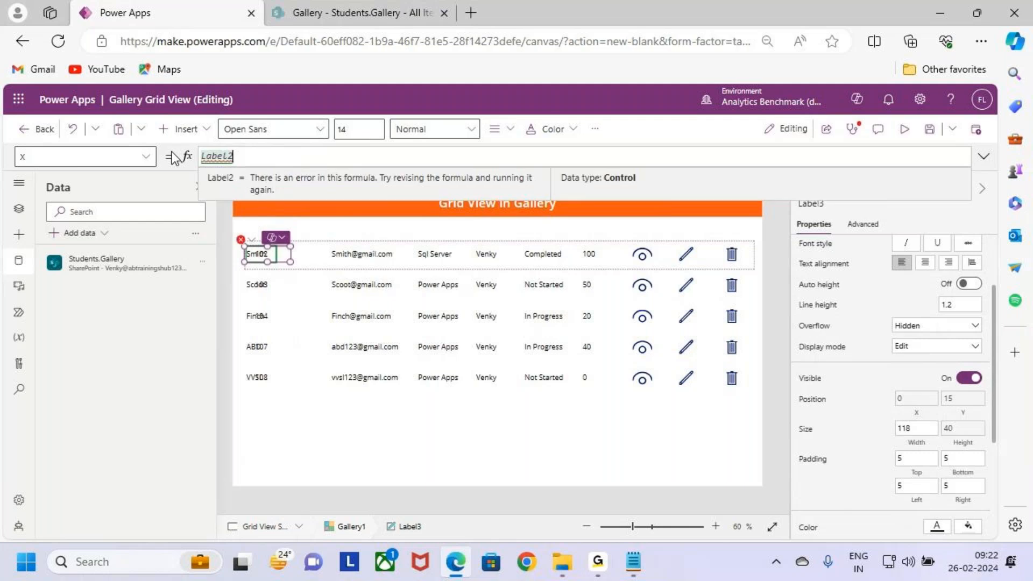
type(".x+Label2")
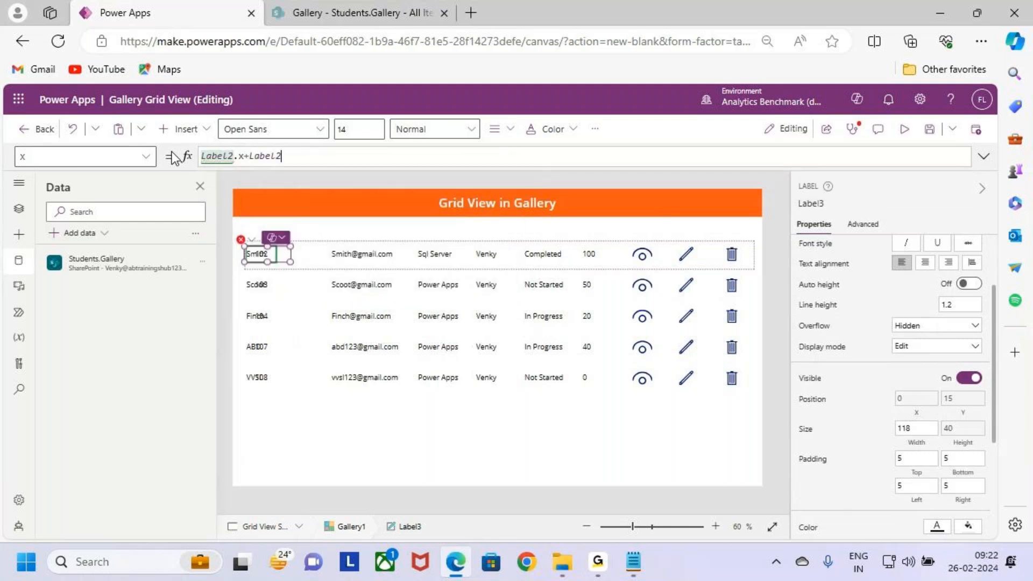
key("BackSpace")
key("BackSpace")
key("BackSpace")
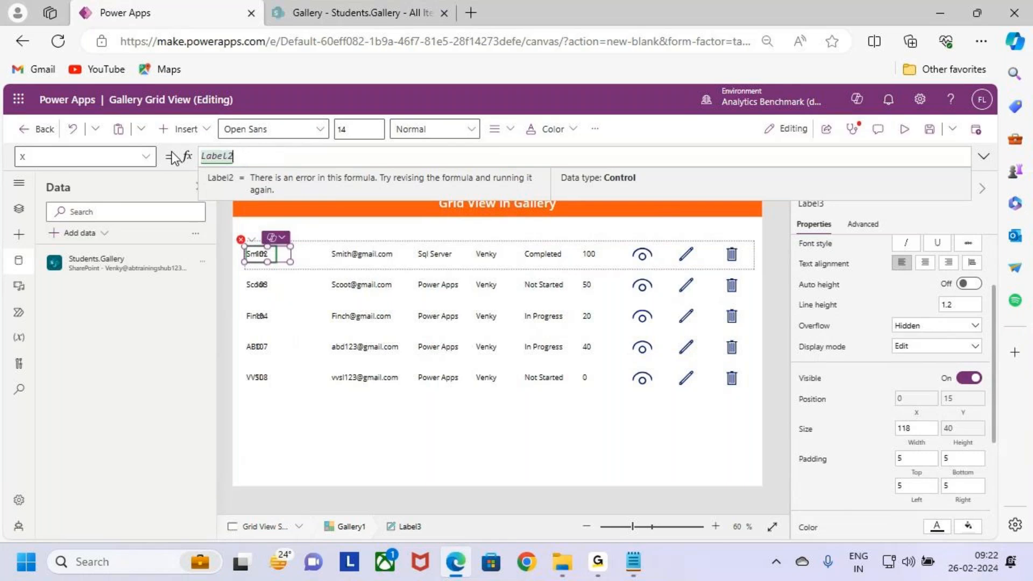
type(".x")
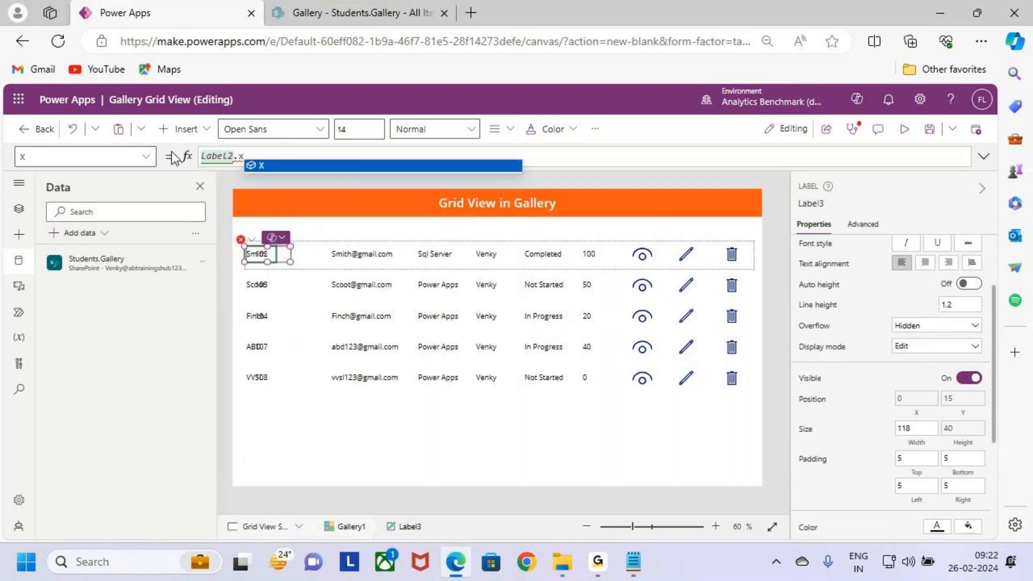
key("Tab")
type("+Label2")
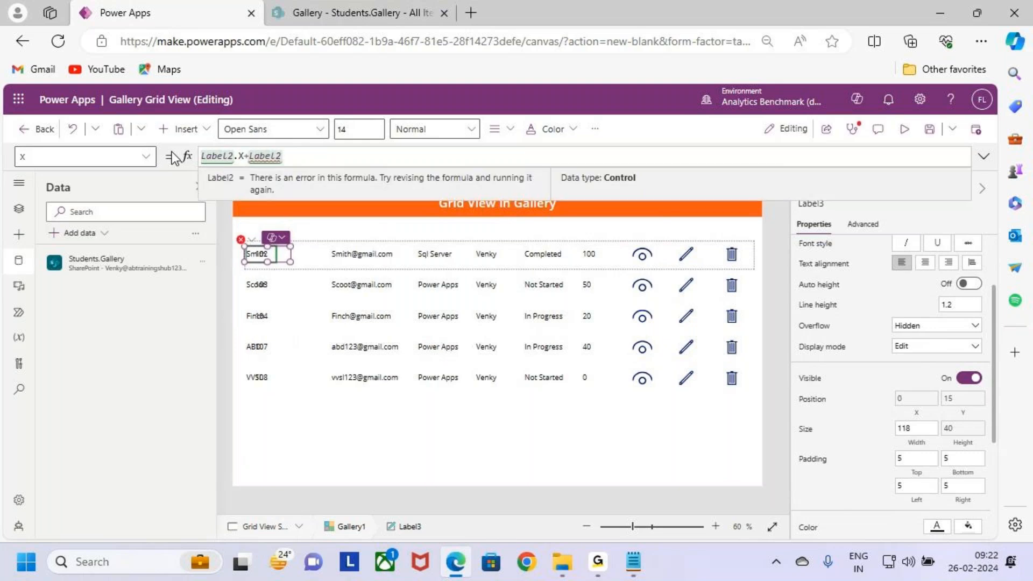
type(".w")
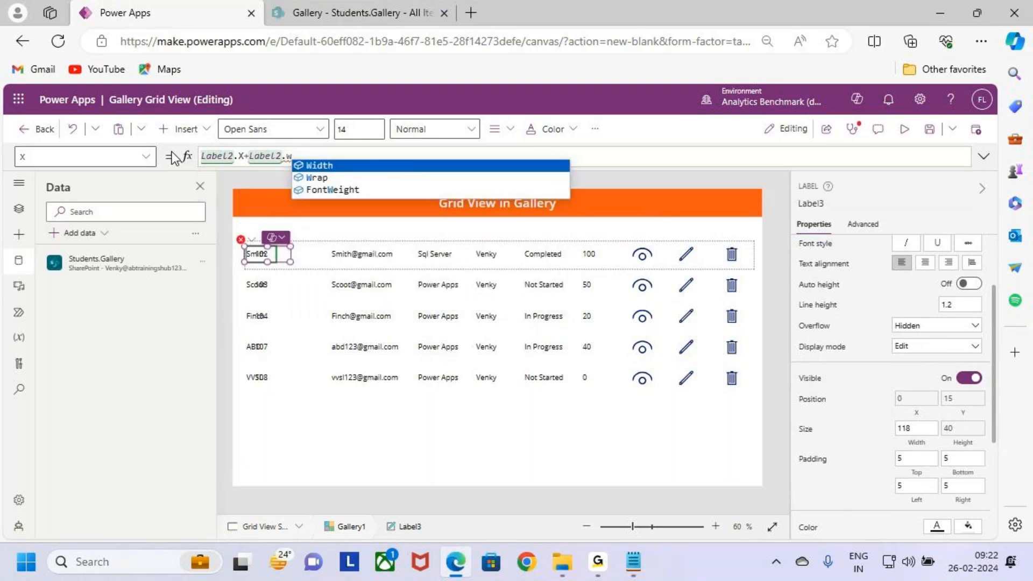
key("Tab")
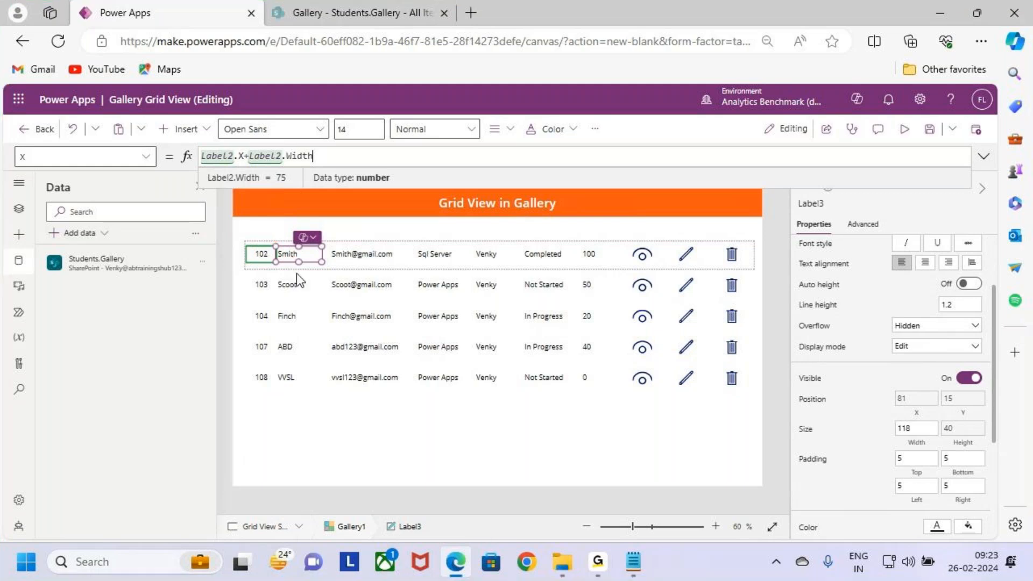
left_click_drag(321, 262, 329, 264)
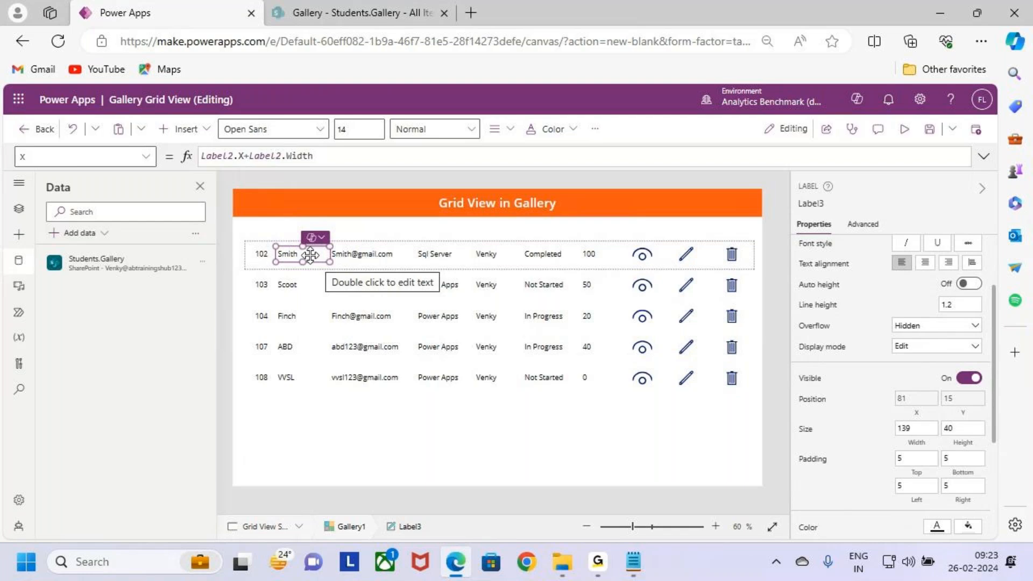
Step: Try centred text alignment on the Sname label and return it to left alignment
left_click(423, 131)
left_click(436, 177)
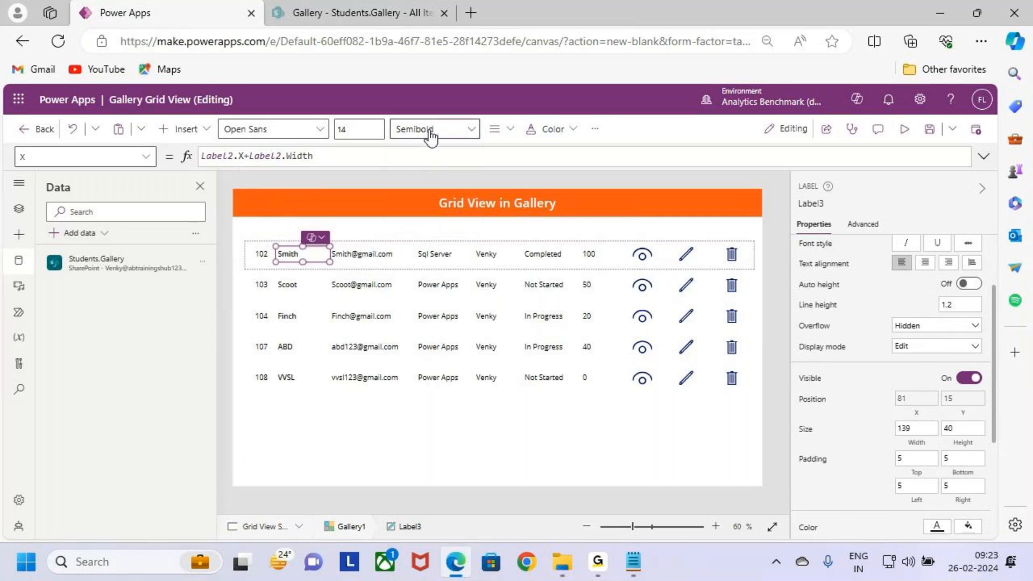
left_click(431, 131)
left_click(425, 197)
left_click(494, 129)
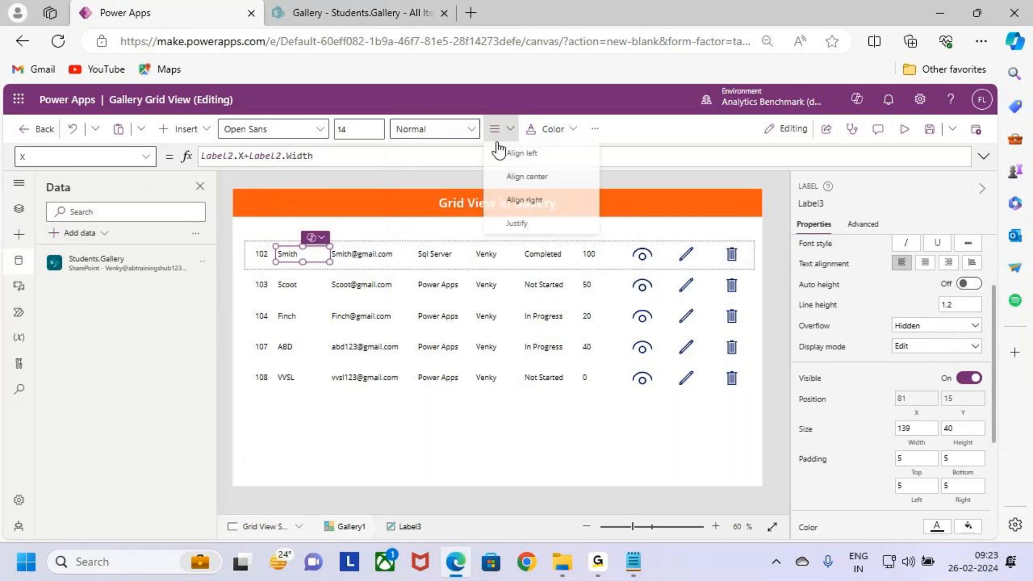
left_click(528, 172)
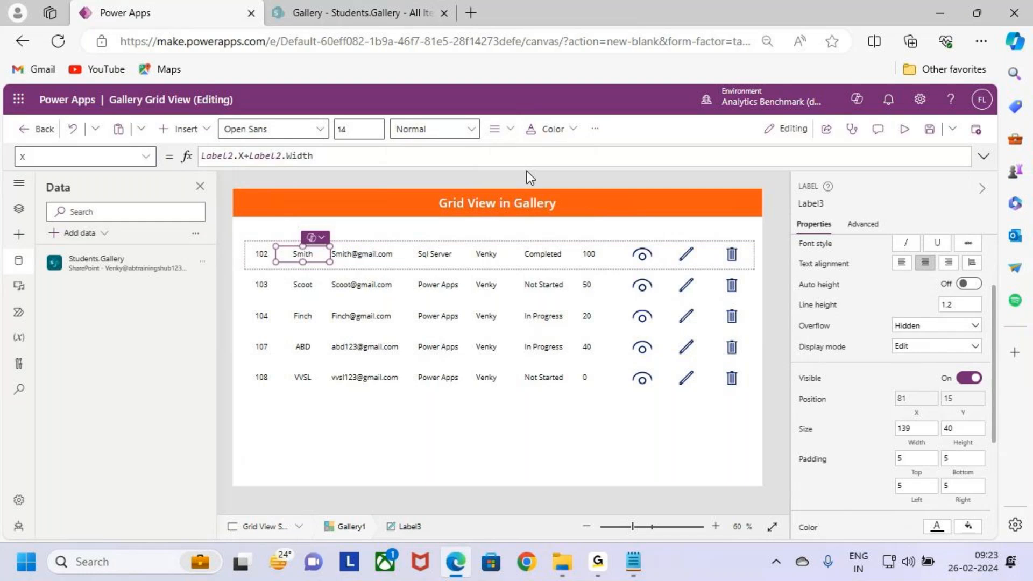
left_click(495, 129)
left_click(521, 153)
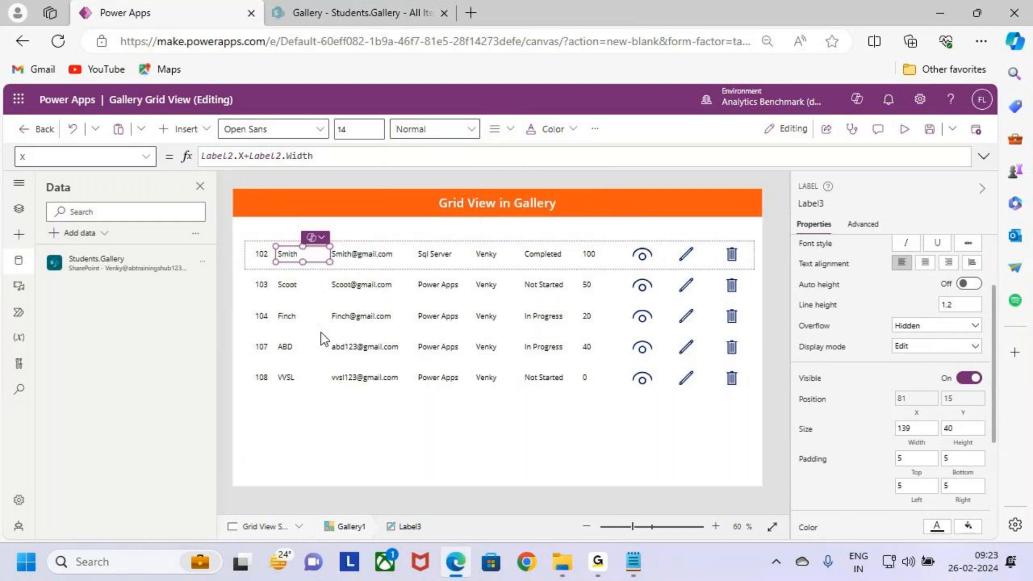
left_click(365, 251)
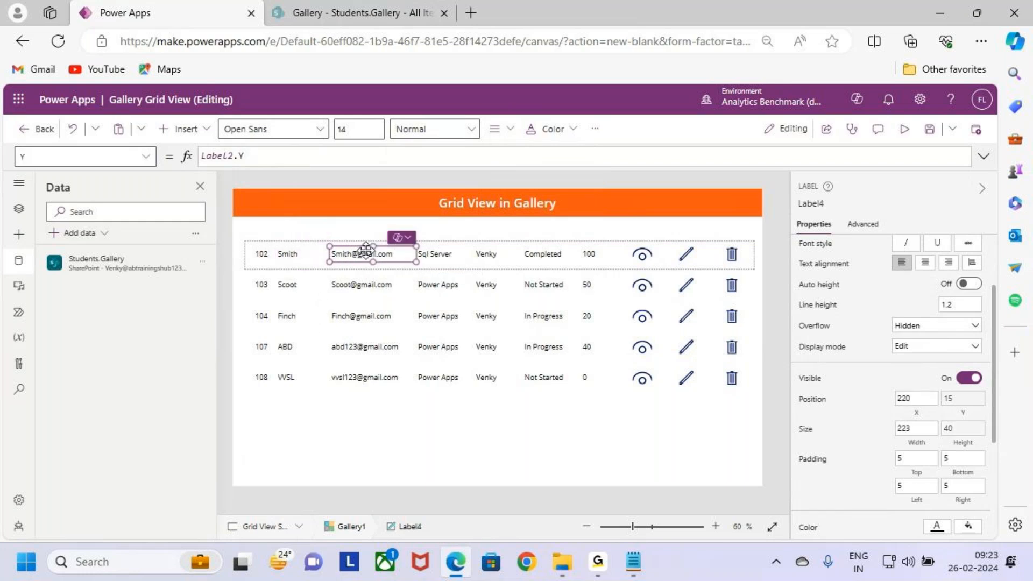
left_click(304, 256, "shift")
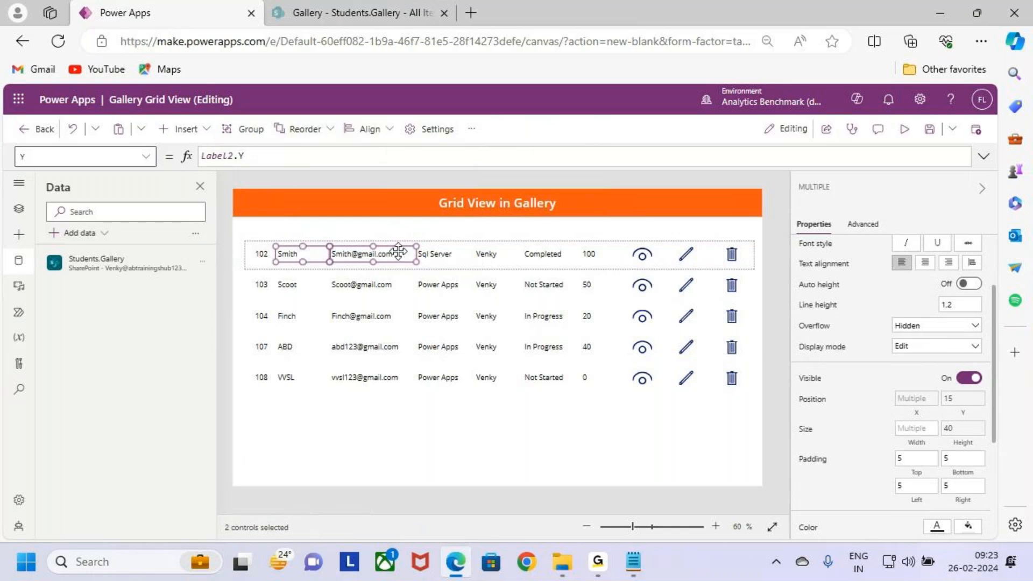
left_click(359, 286)
Step: Set the X position of the e-mail label, Label4, to Label3.X+Label3.Width and widen the label to 238
left_click(305, 252)
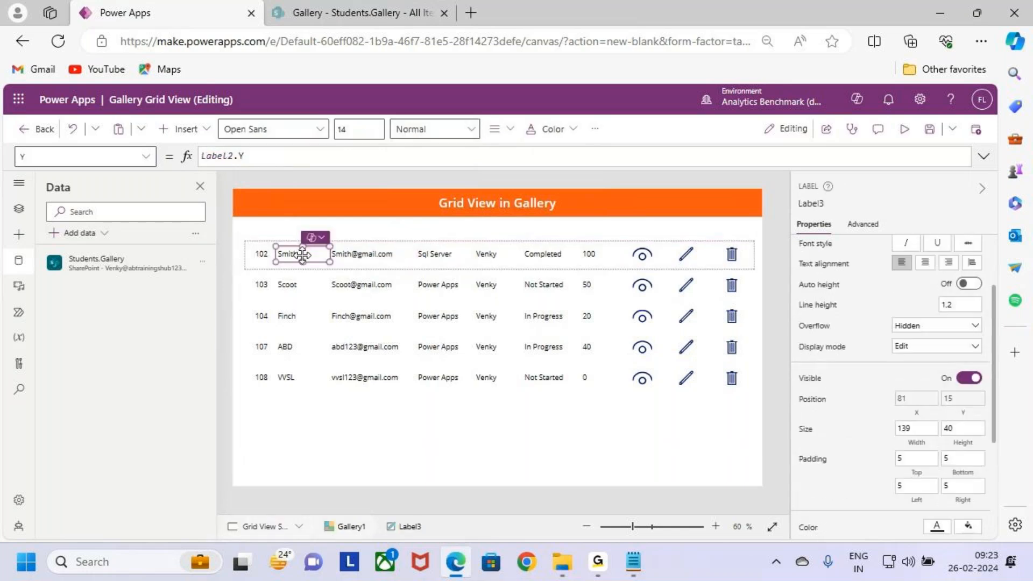
left_click(817, 204)
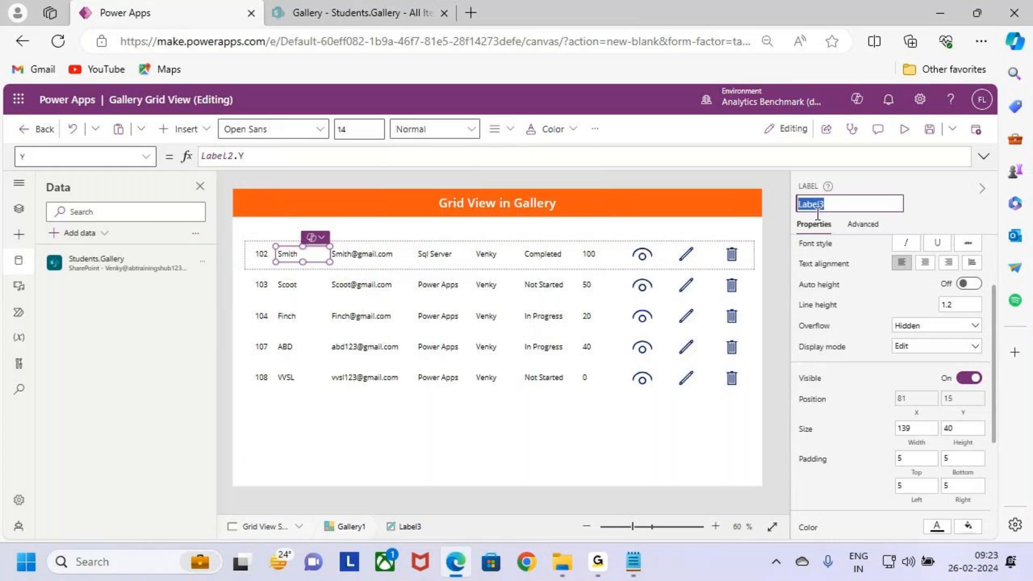
left_click(353, 257)
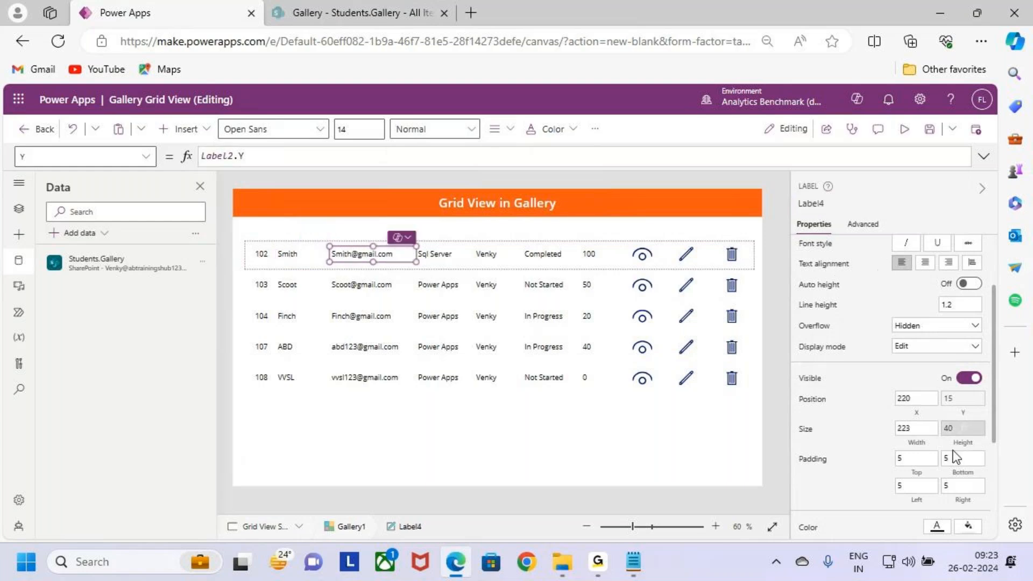
left_click(917, 412)
type("Label3")
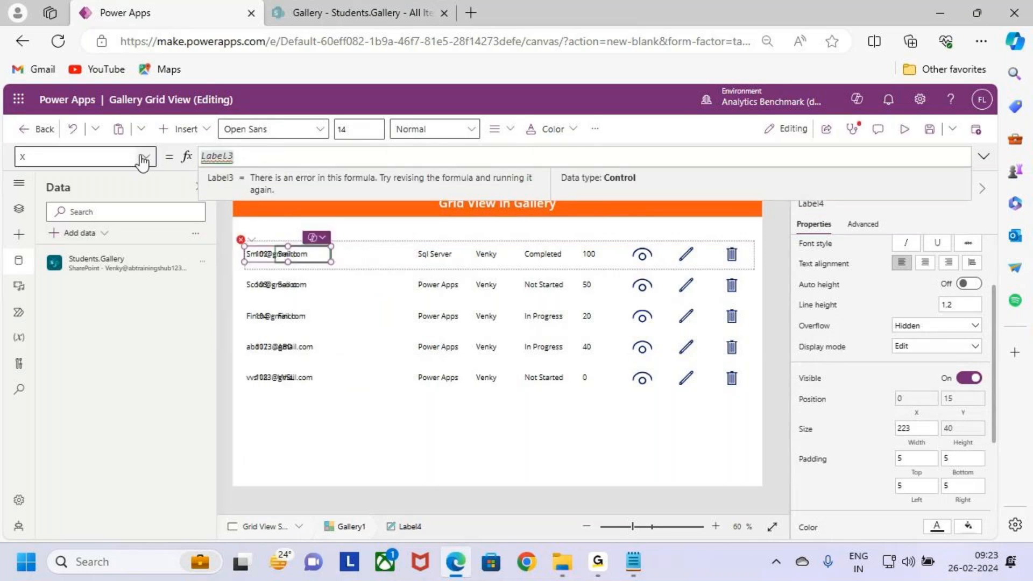
type(".X+Label3.w")
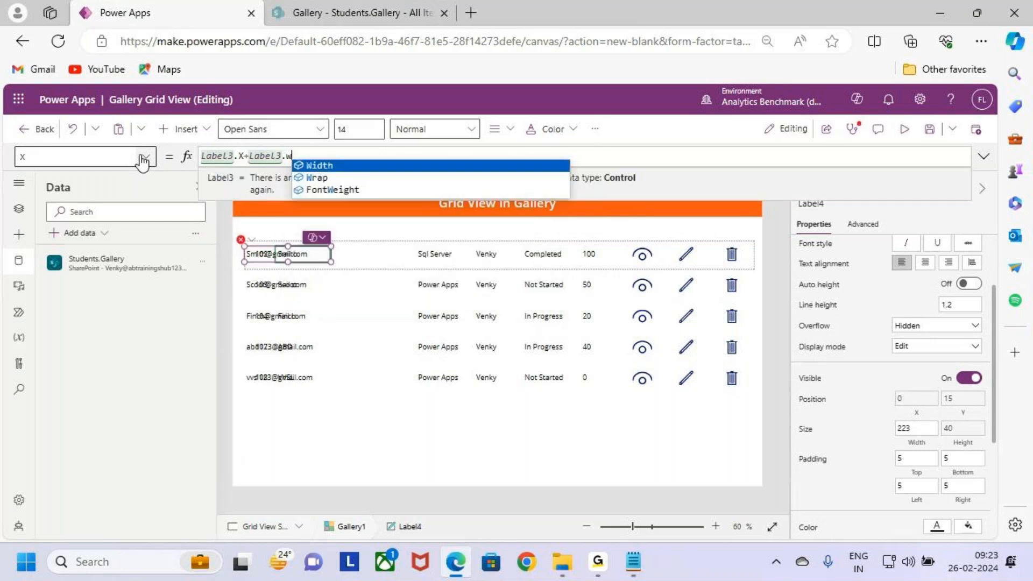
key("Tab")
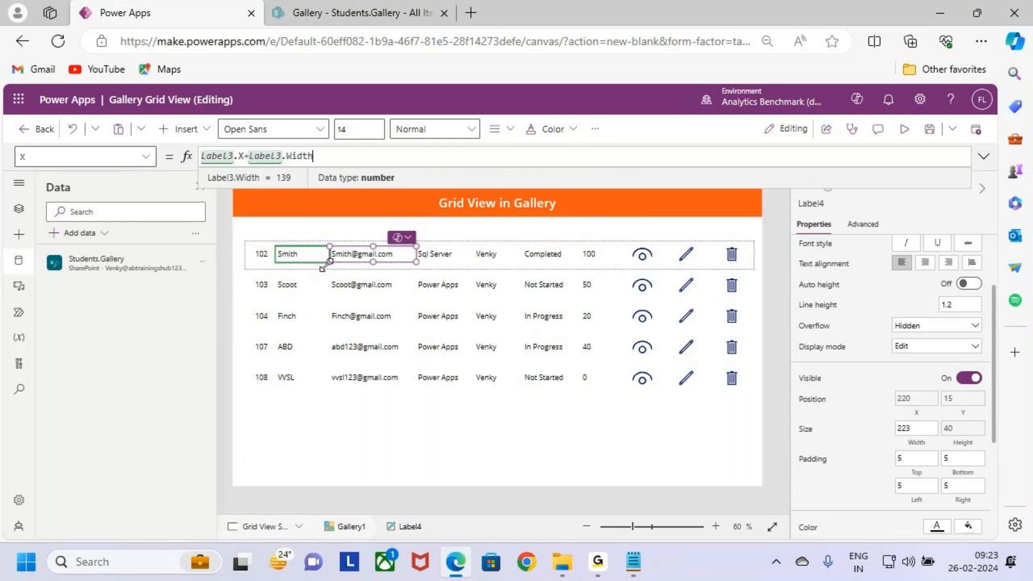
left_click(416, 261)
left_click_drag(415, 261, 421, 262)
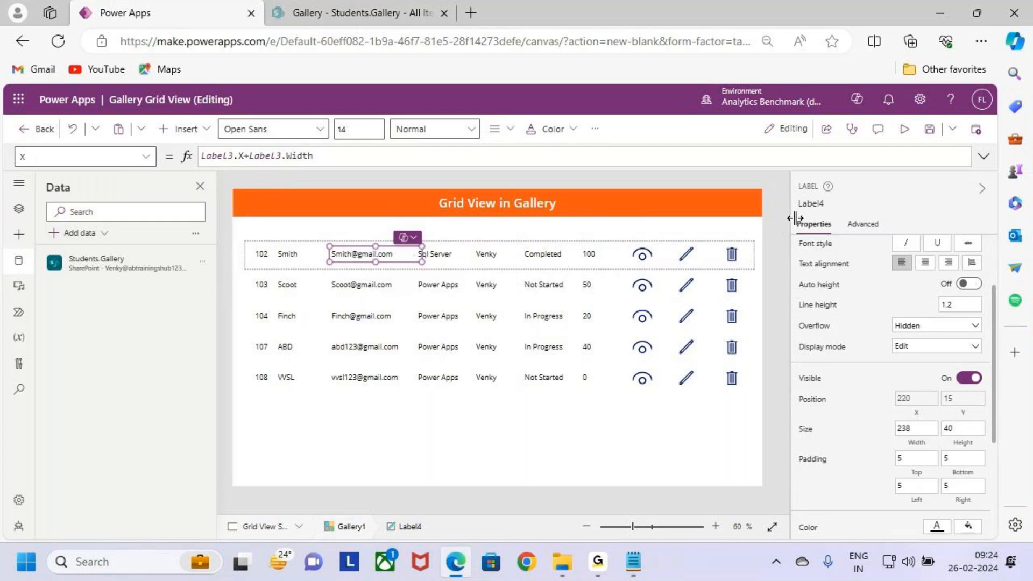
Step: Set the X position of the course label, Label5, to Label4.X+Label4.Width
left_click(818, 203)
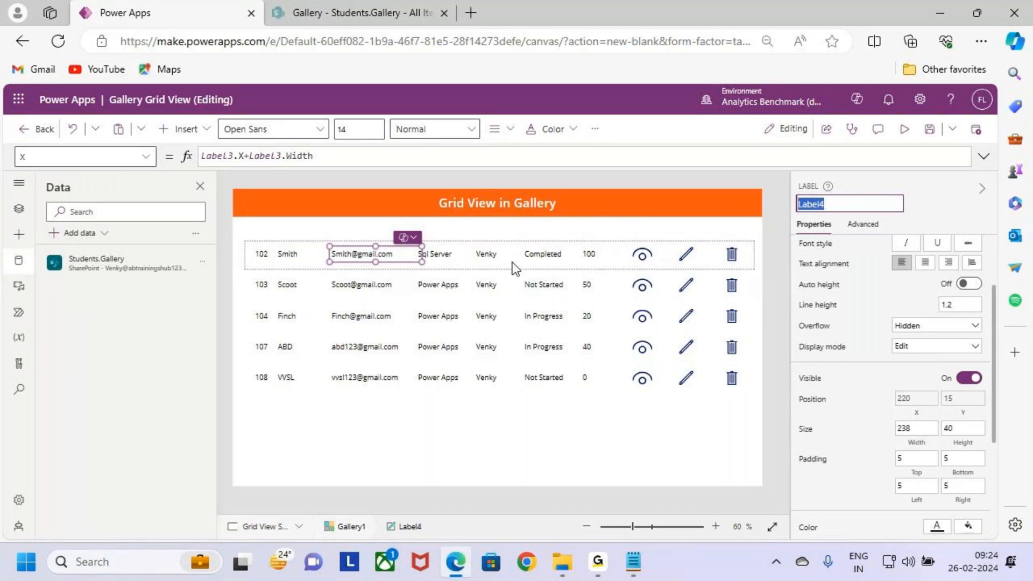
left_click(448, 254)
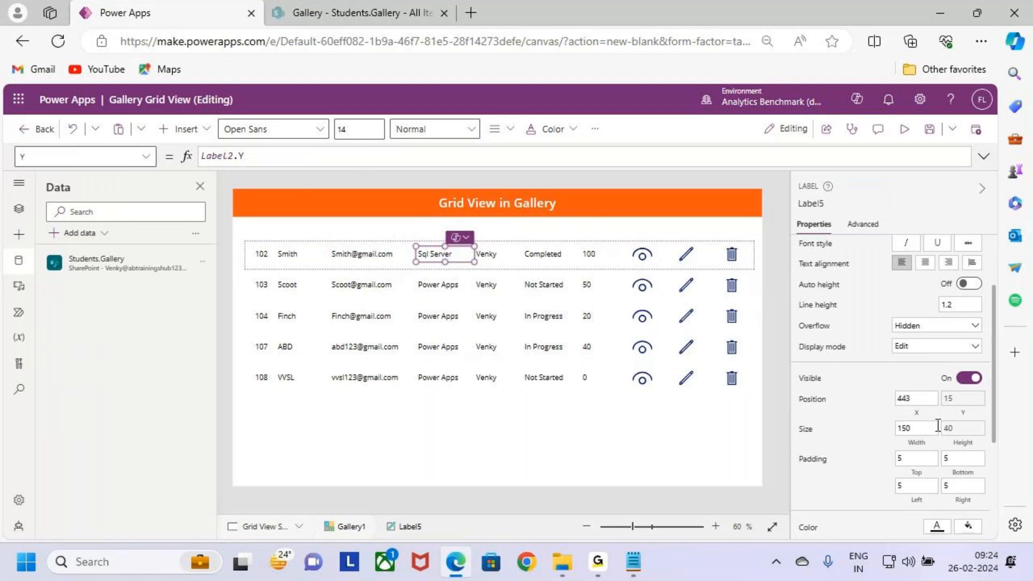
left_click(913, 398)
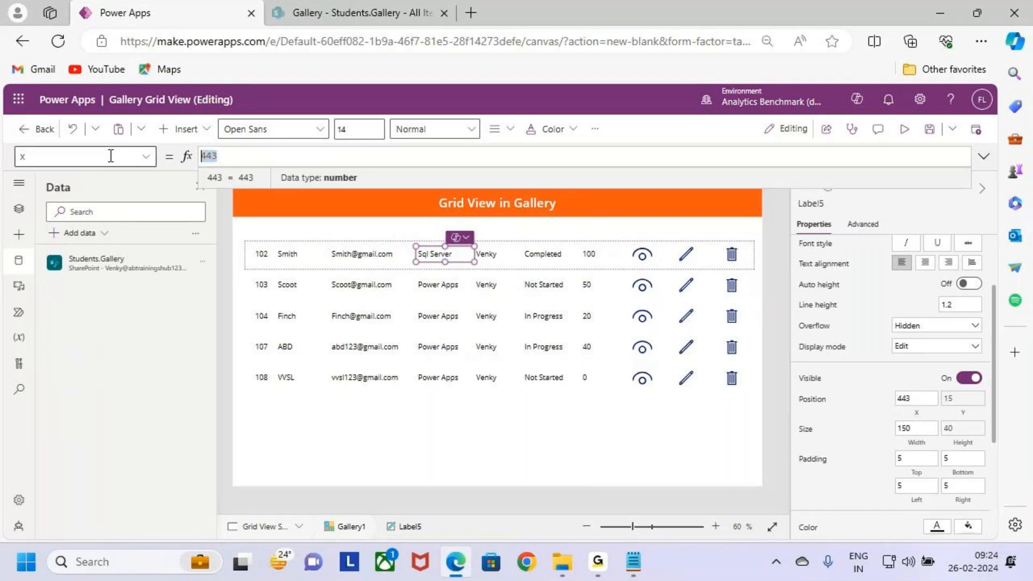
type("Label4")
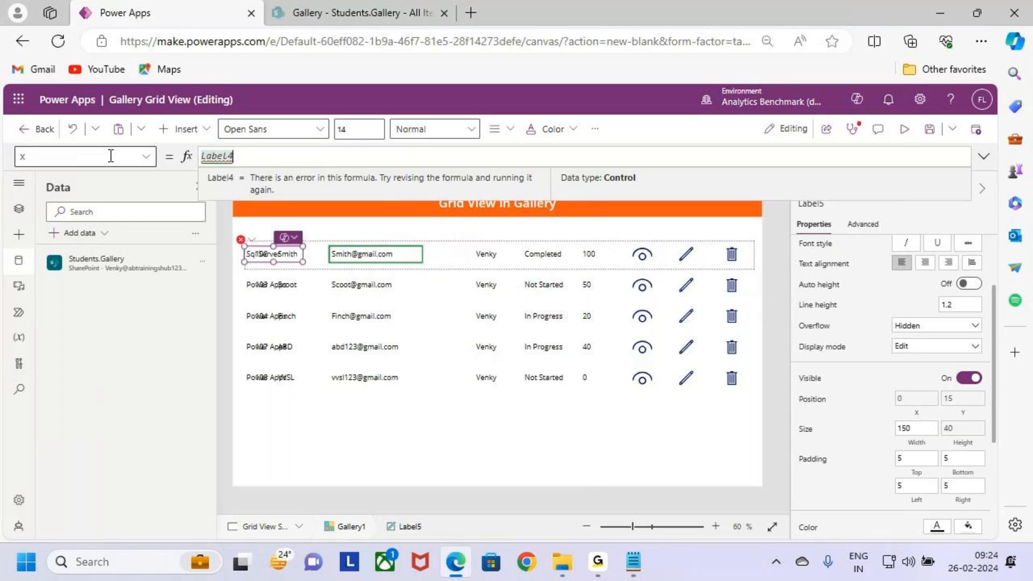
type(".X+")
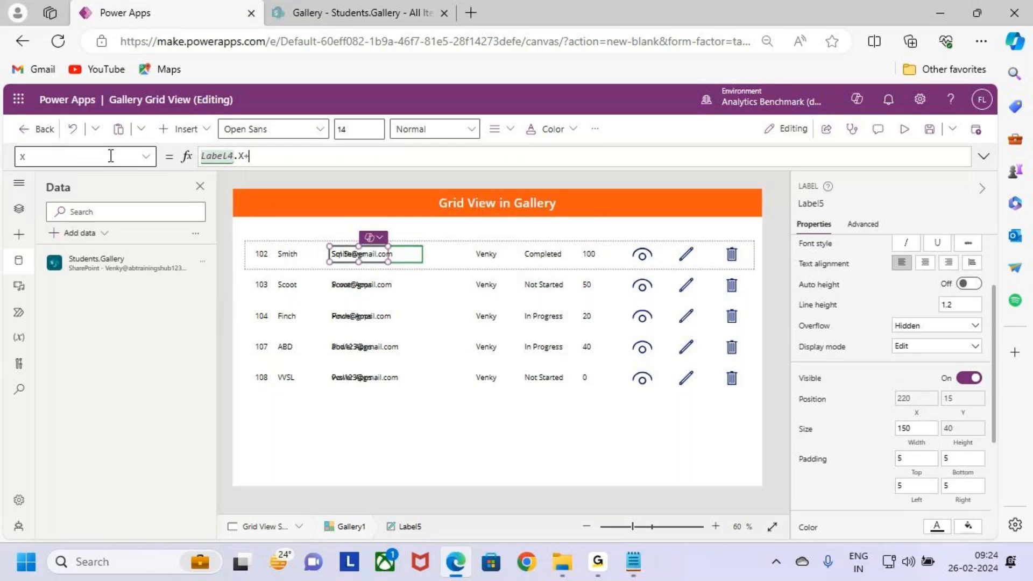
type("Label4")
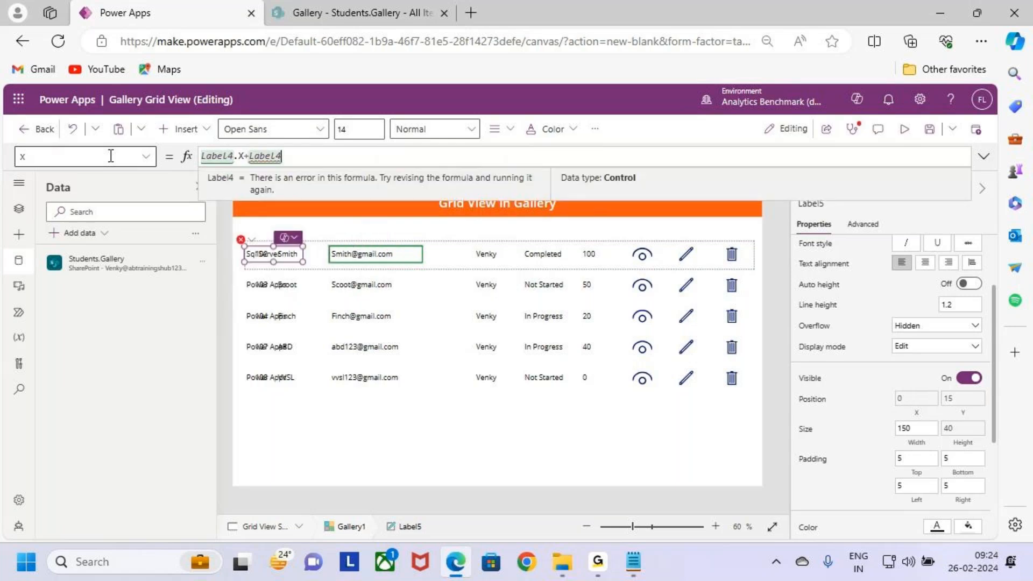
type(".Width")
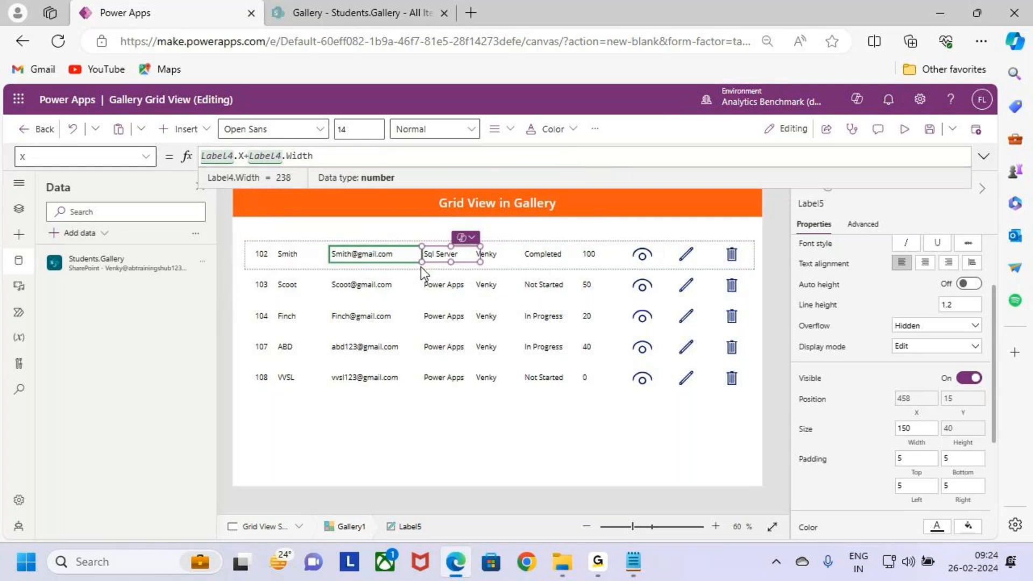
Step: Widen the course label, Label5, to 175
left_click(462, 256)
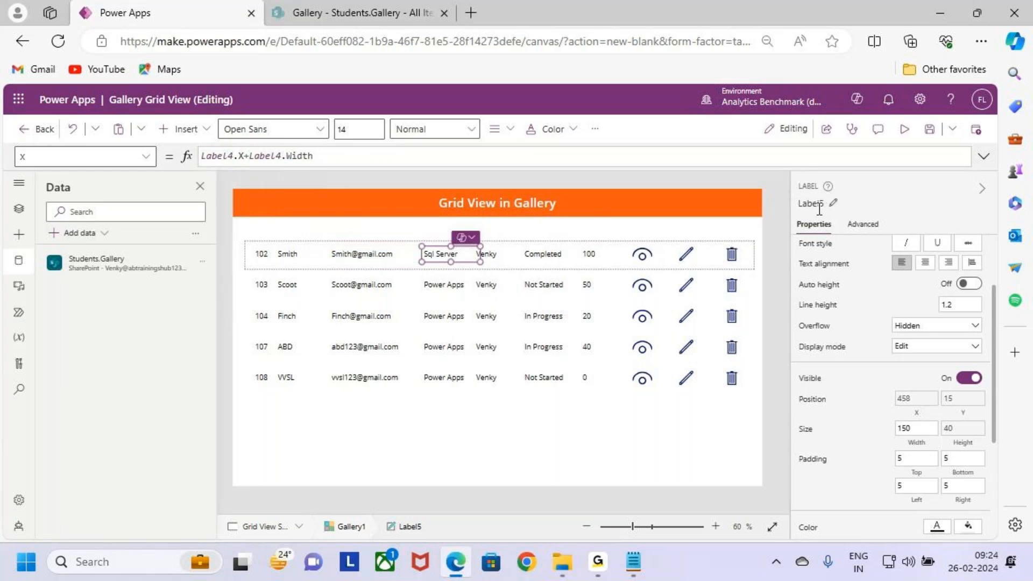
left_click(823, 209)
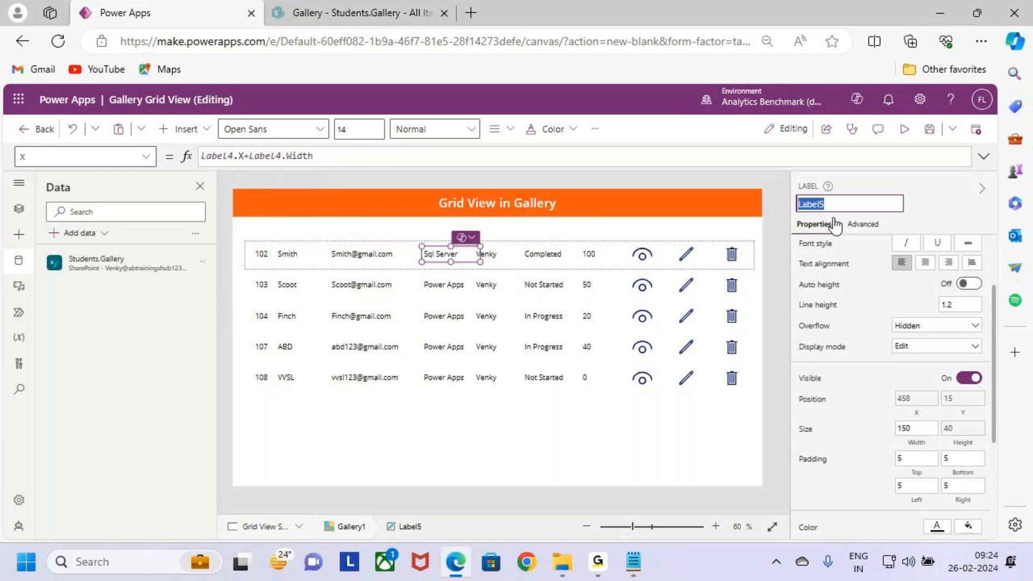
left_click(493, 254)
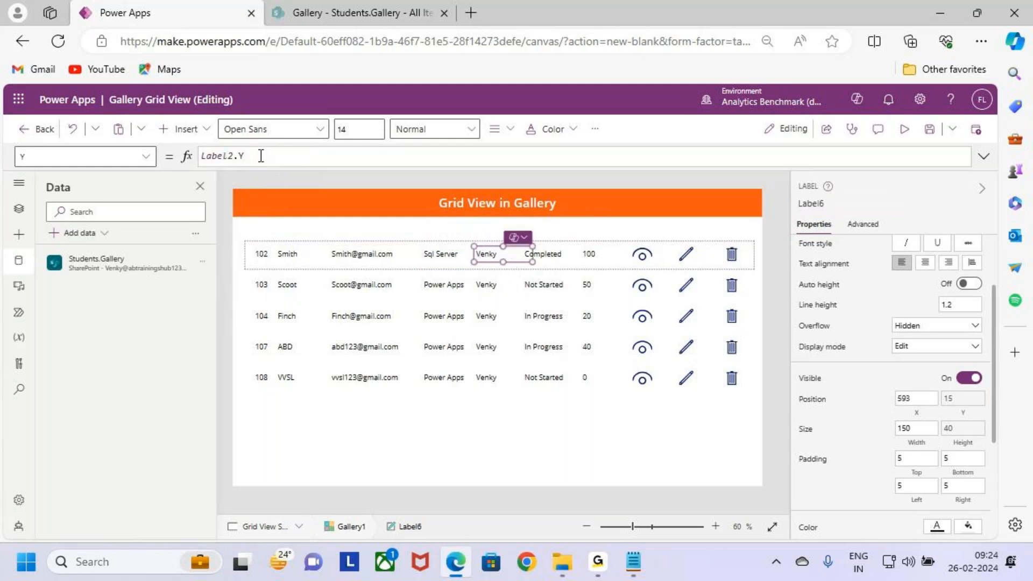
left_click(443, 258)
left_click_drag(476, 261, 488, 262)
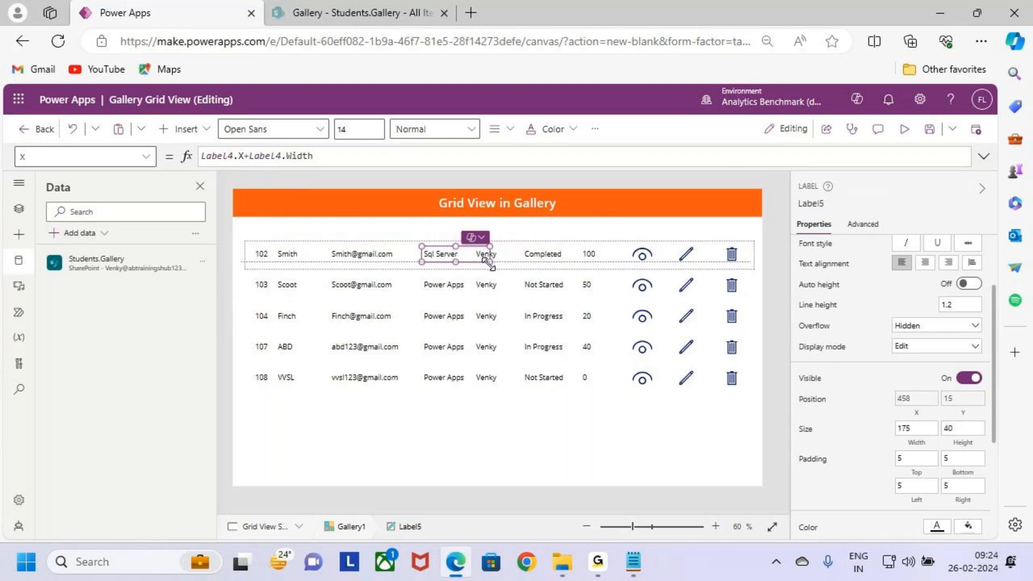
left_click_drag(487, 261, 489, 262)
Step: Set the X position of Label6, the label after the course, to Label5.X+Label5.Width and narrow it to 128
left_click(801, 205)
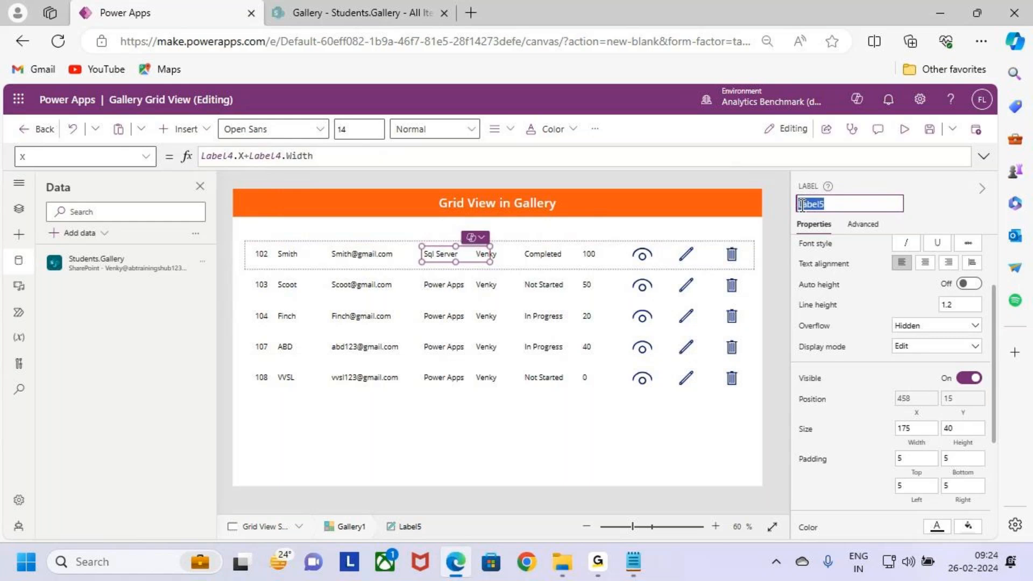
left_click(491, 254)
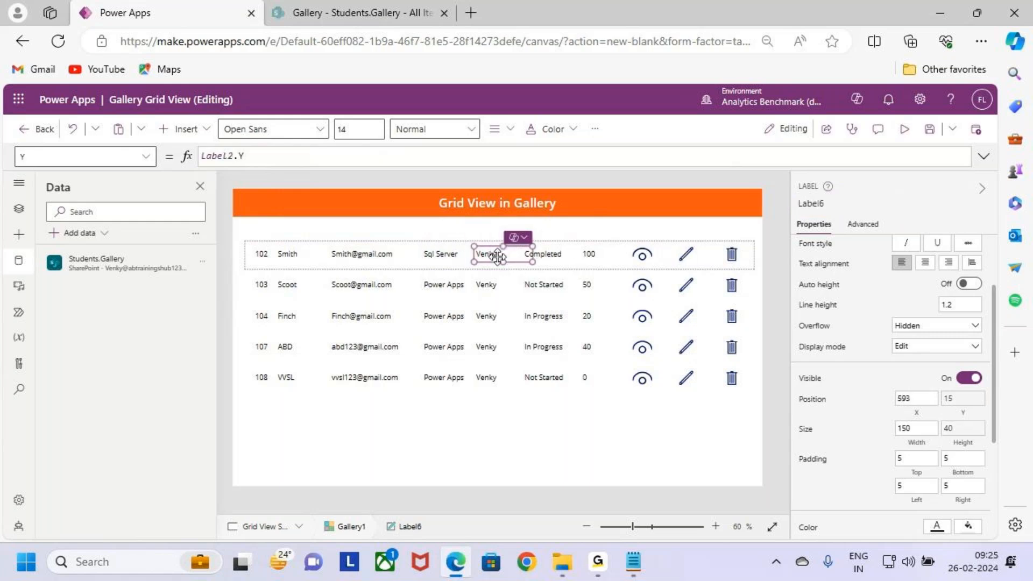
left_click(914, 399)
double_click(200, 156)
type("Label5")
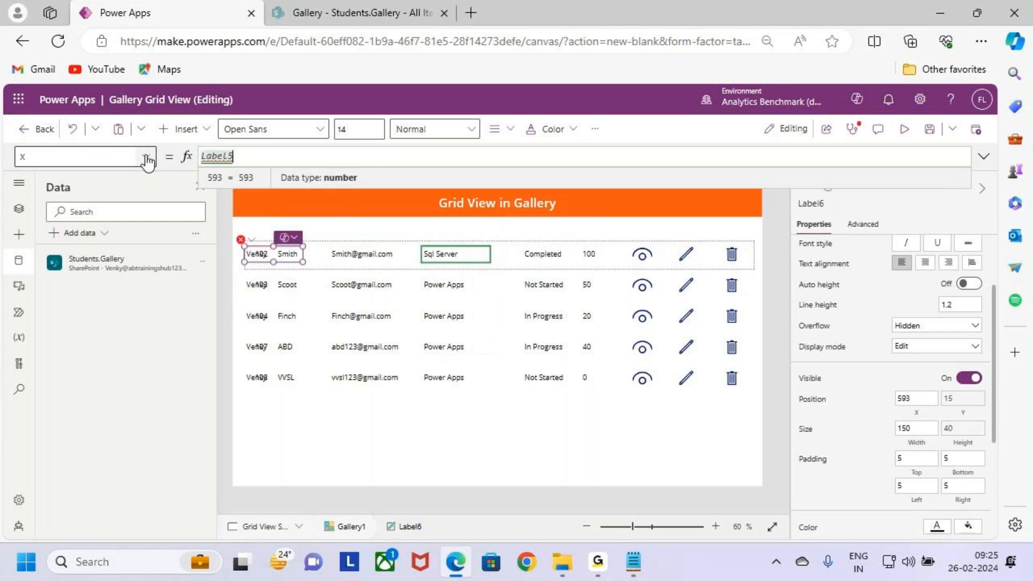
type(".x")
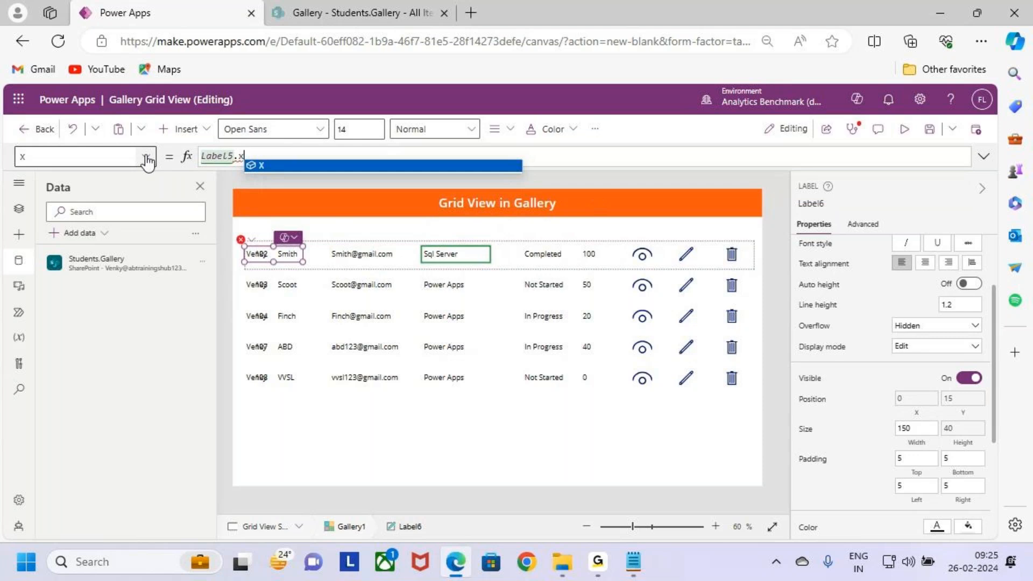
key("Tab")
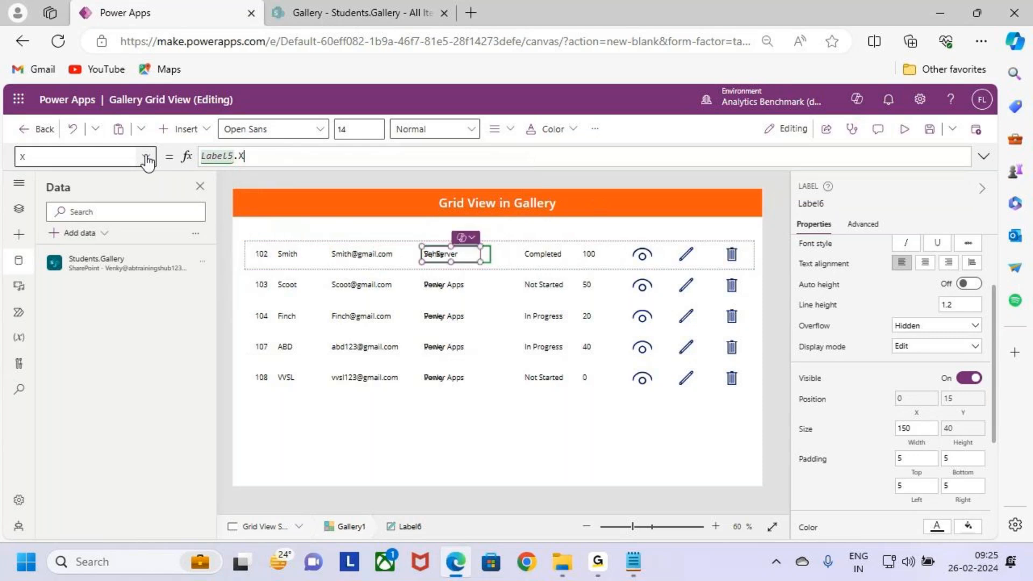
type("+Label5.Width")
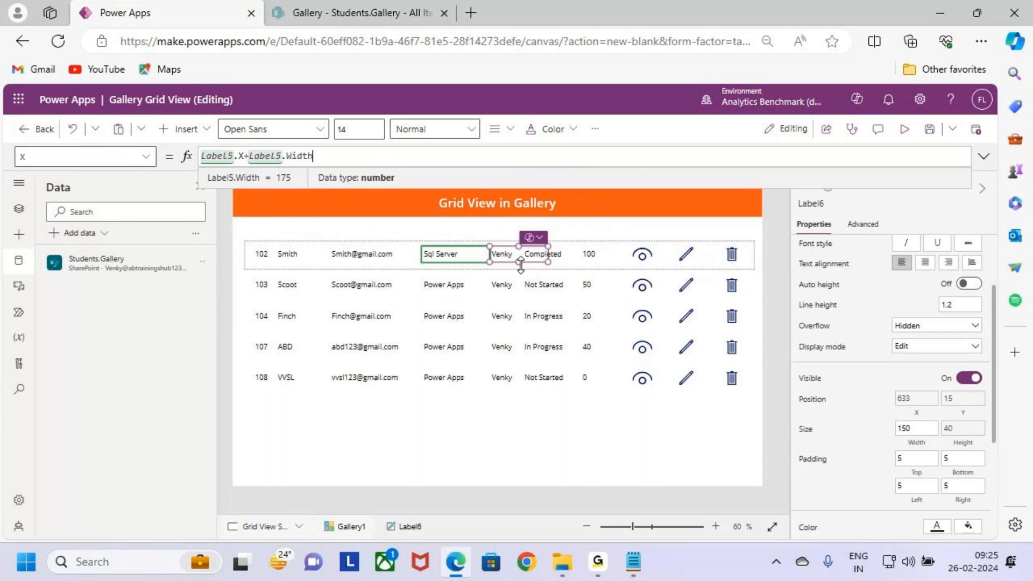
left_click_drag(546, 259, 538, 259)
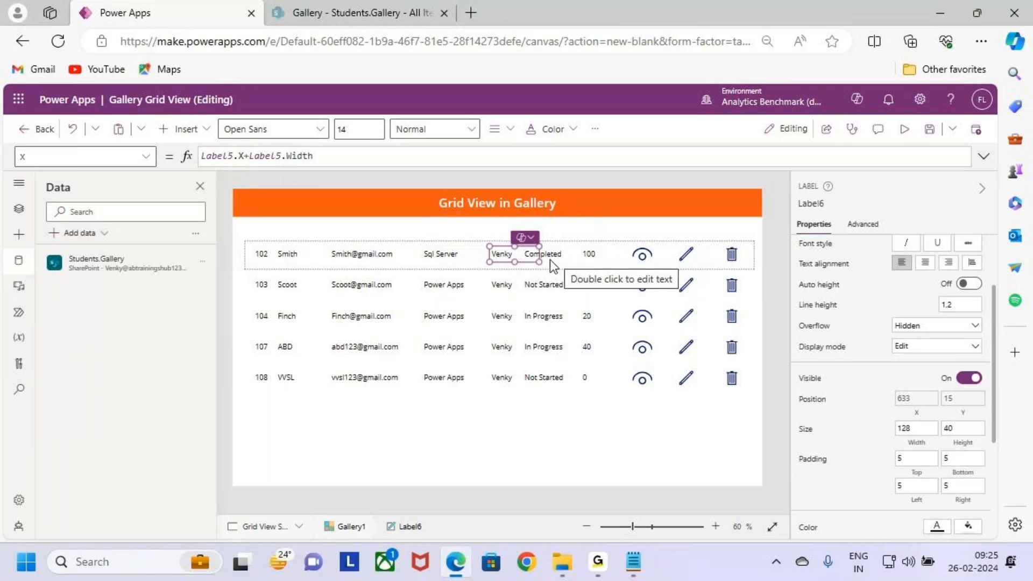
Step: Set the X position of the status label, Label7, to Label6.X+Label6.Width
left_click(819, 203)
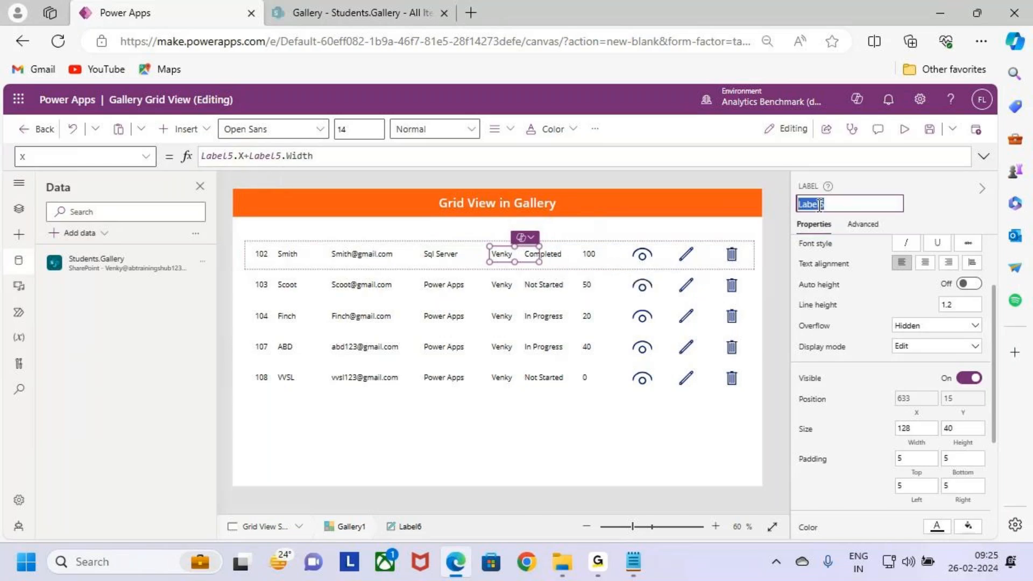
left_click(553, 256)
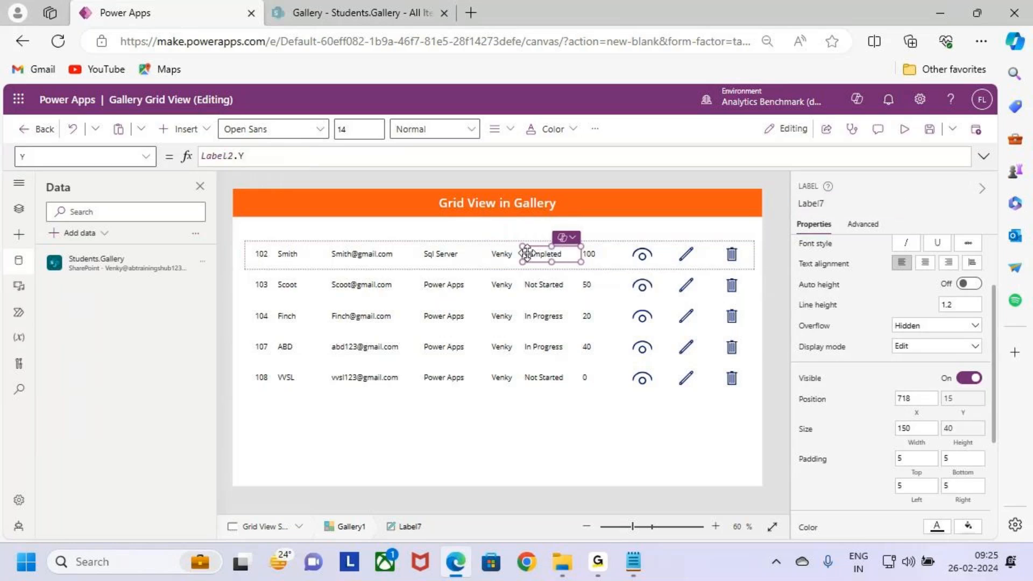
left_click(924, 401)
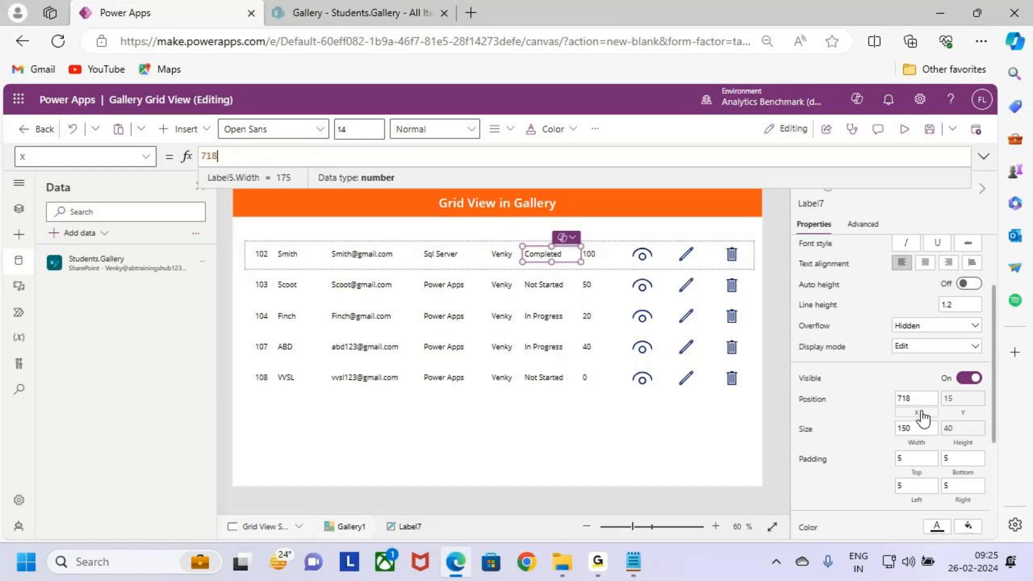
left_click_drag(224, 155, 178, 156)
type("Label6.x")
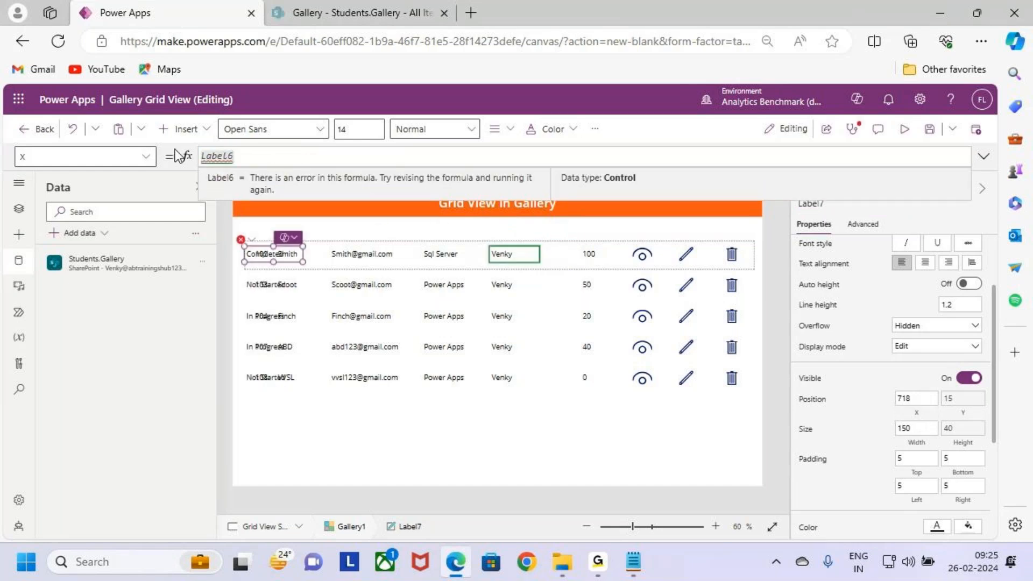
key("Tab")
type("+")
key("BackSpace")
key("BackSpace")
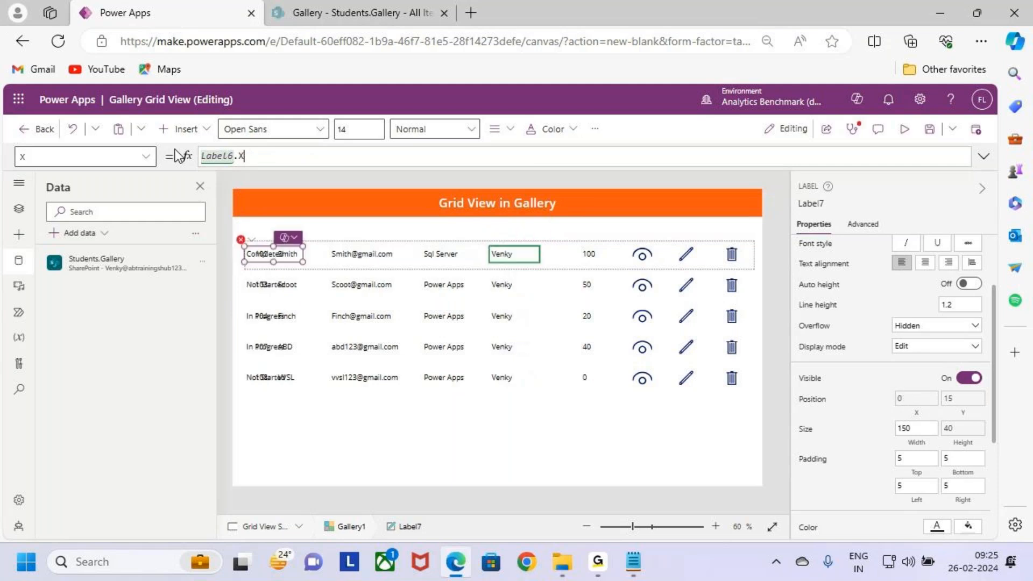
type("X")
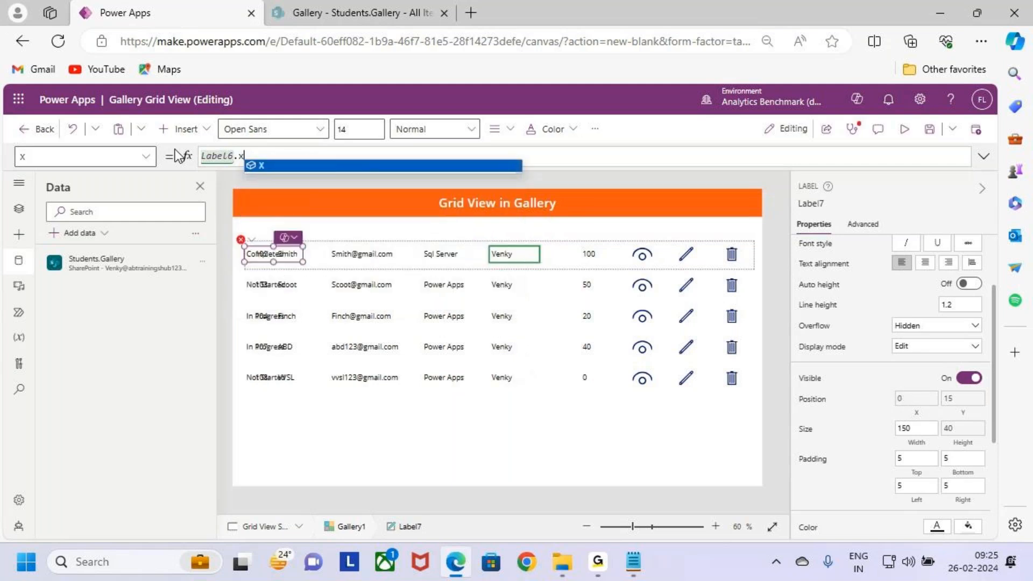
type("+Label6.Width")
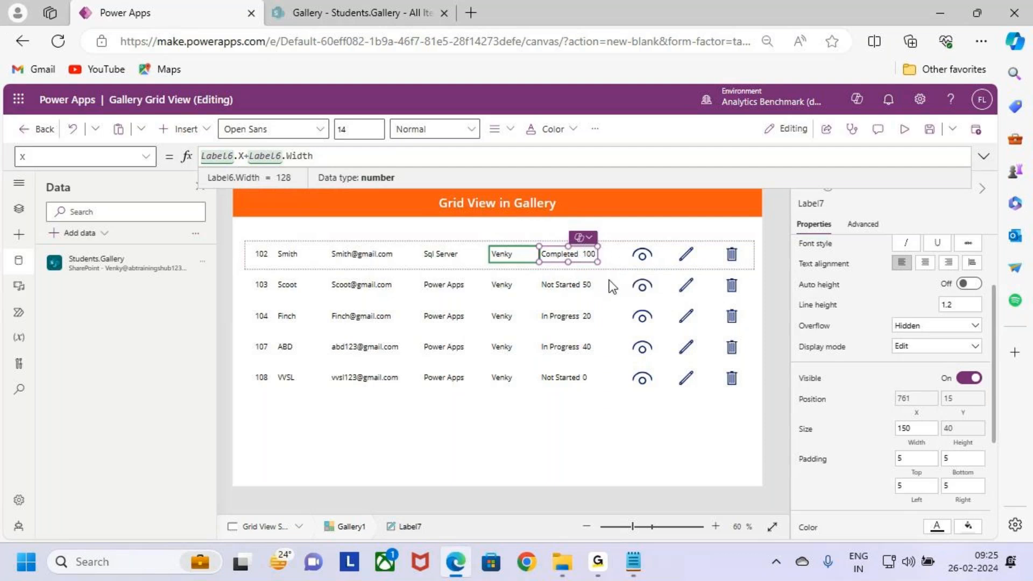
Step: Append a percent sign to the completion label, Label8, with the text formula ThisItem.'%Completed' & " %"
left_click(604, 265)
left_click(602, 264)
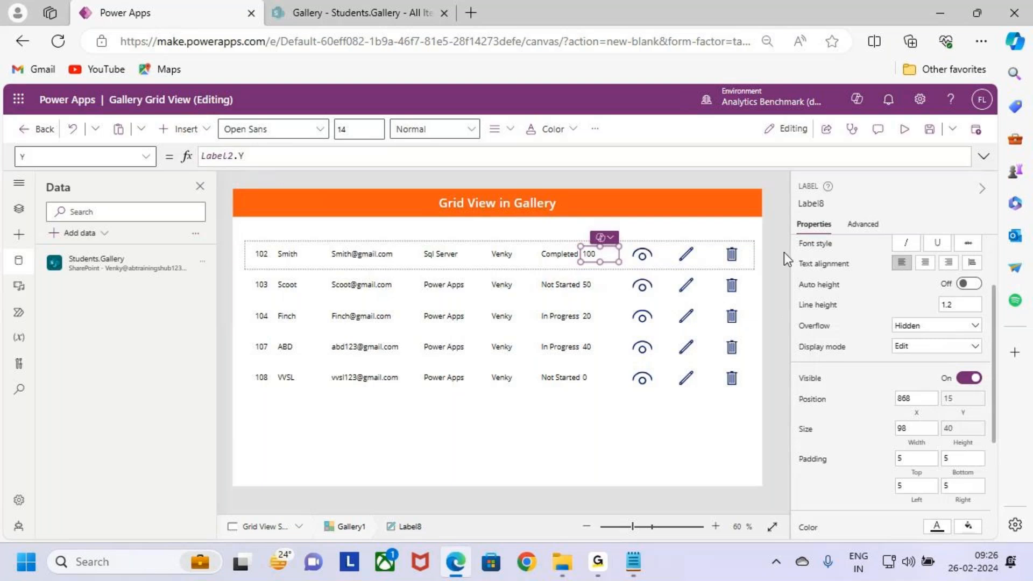
scroll(817, 321, "up", 2)
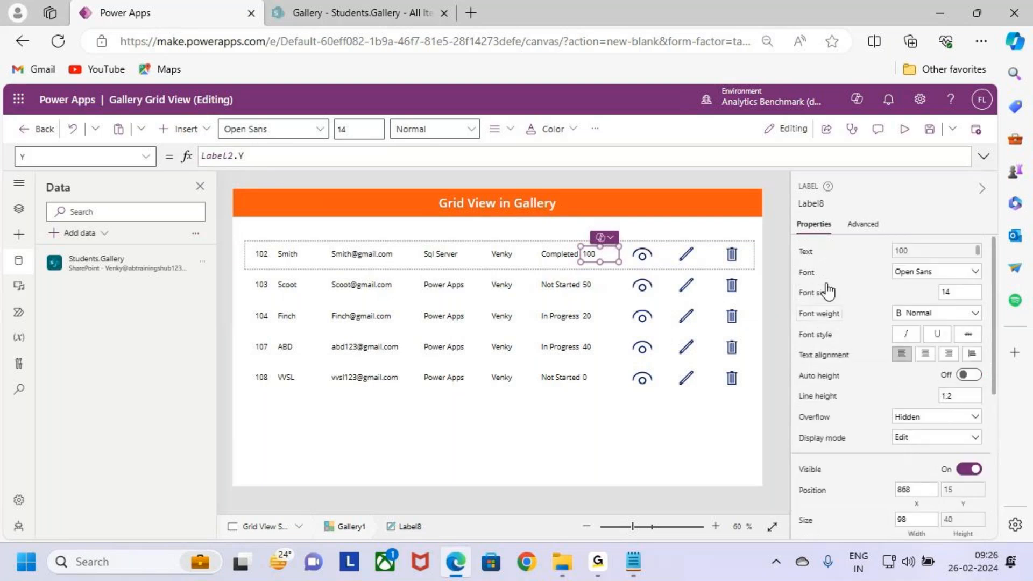
left_click(805, 253)
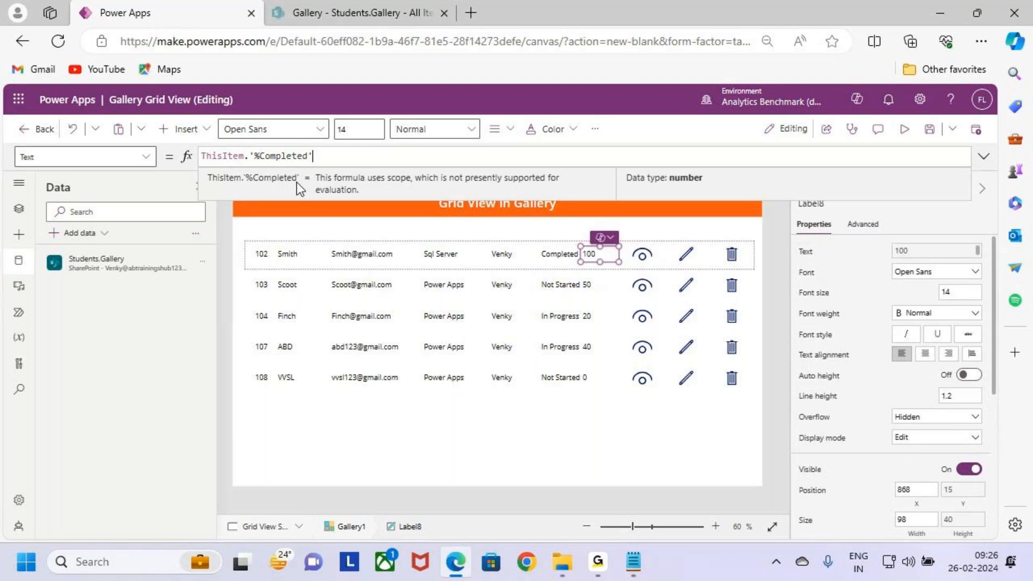
left_click(387, 158)
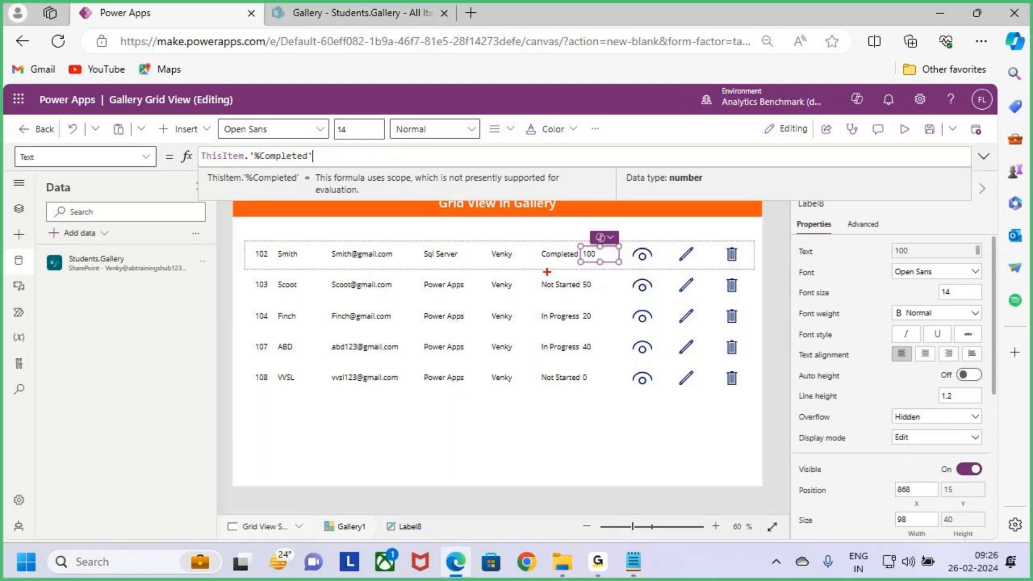
left_click_drag(619, 261, 616, 263)
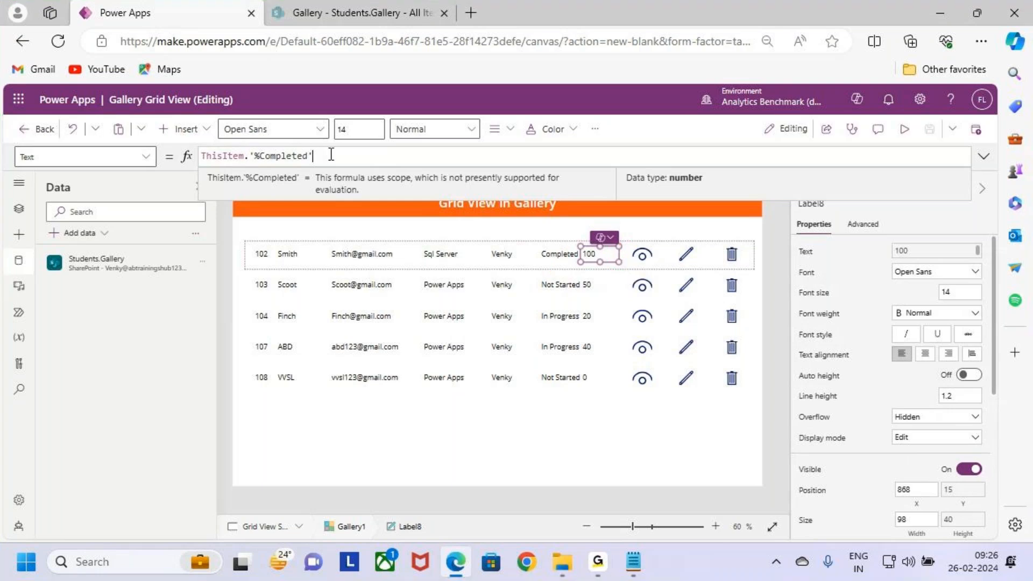
type("&")
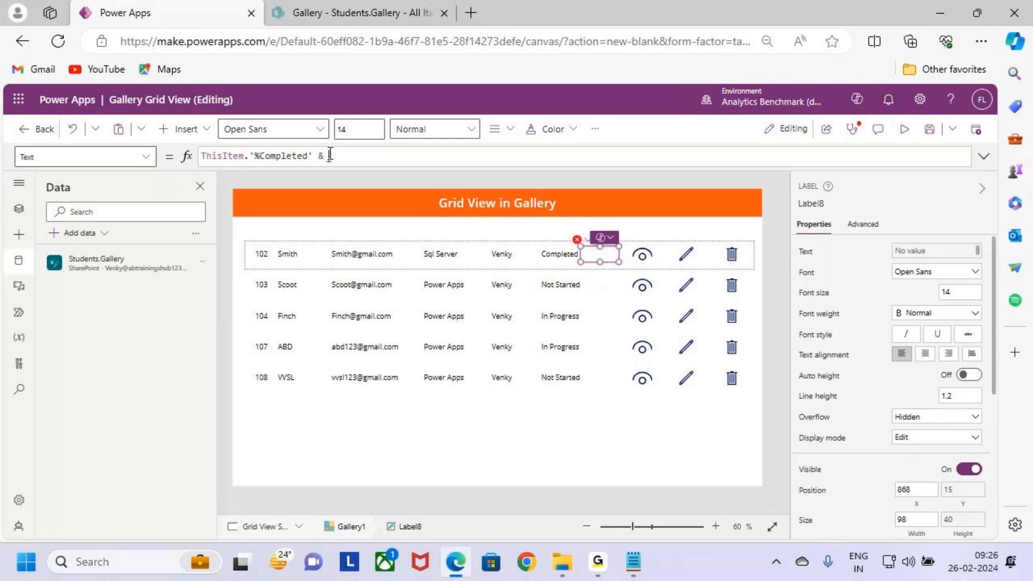
type("\"\"")
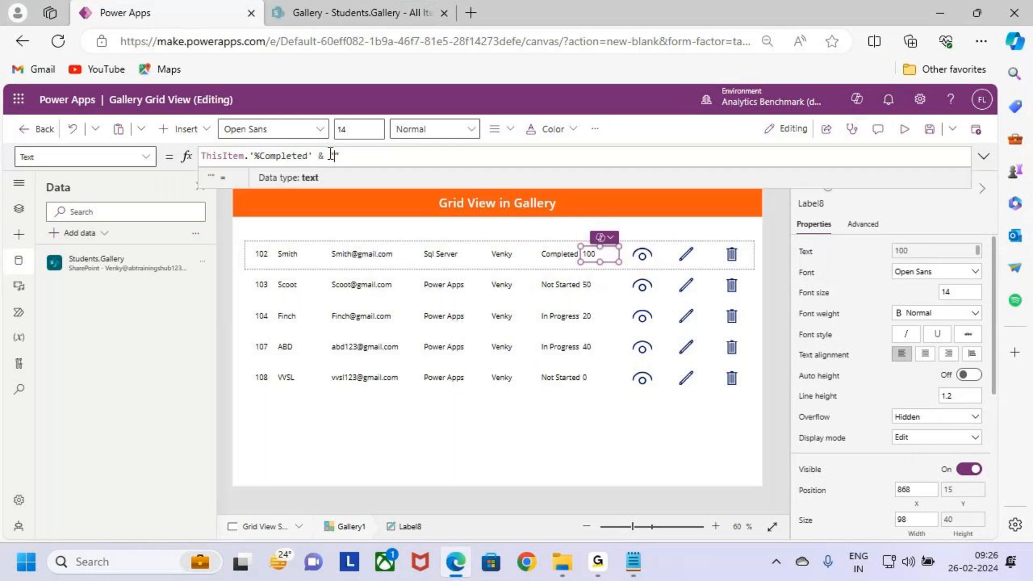
type("%")
key("Left")
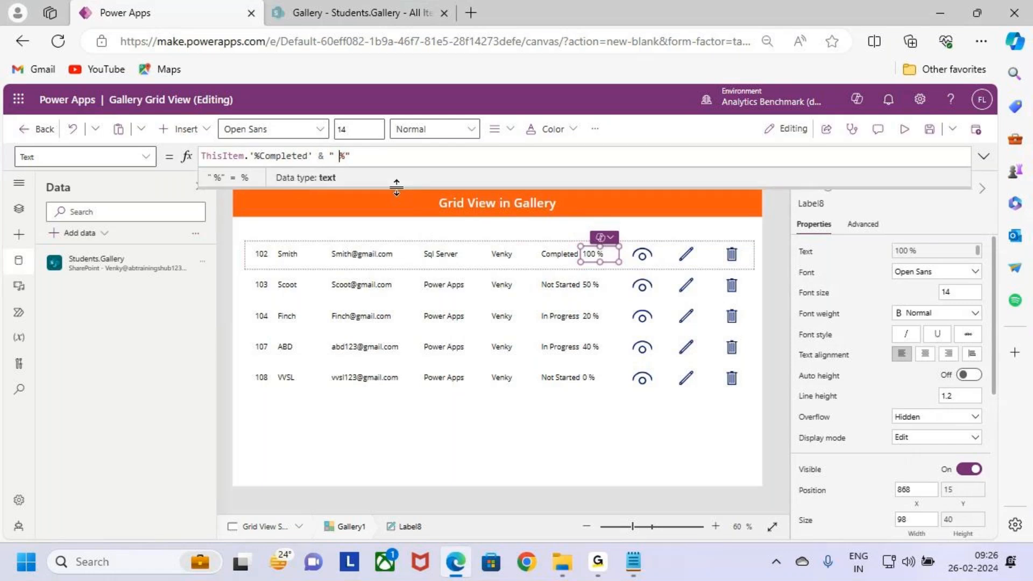
Step: Centre the text of the completion label, Label8, and widen the label to 149
left_click(495, 128)
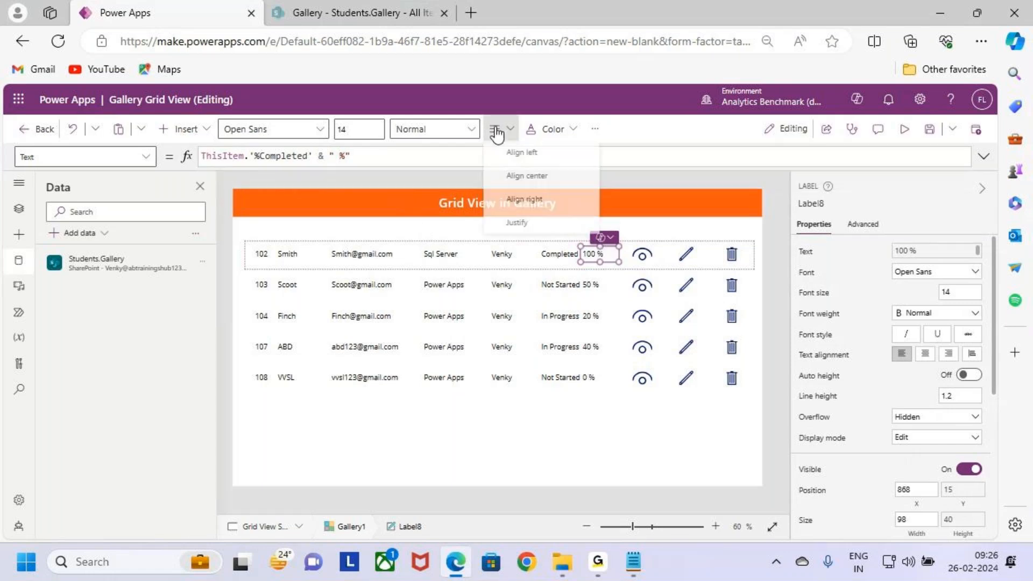
left_click(512, 175)
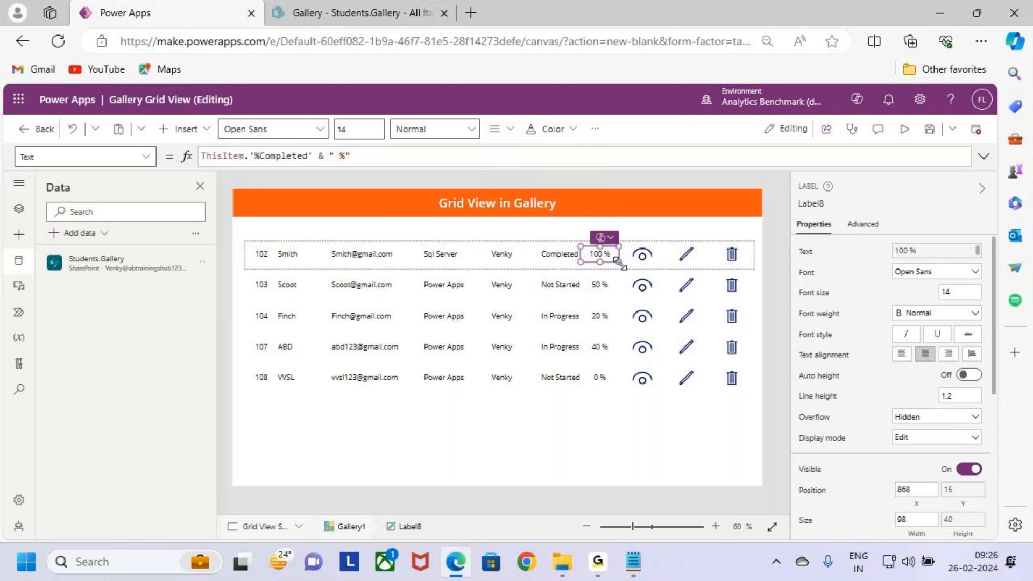
left_click_drag(619, 262, 639, 262)
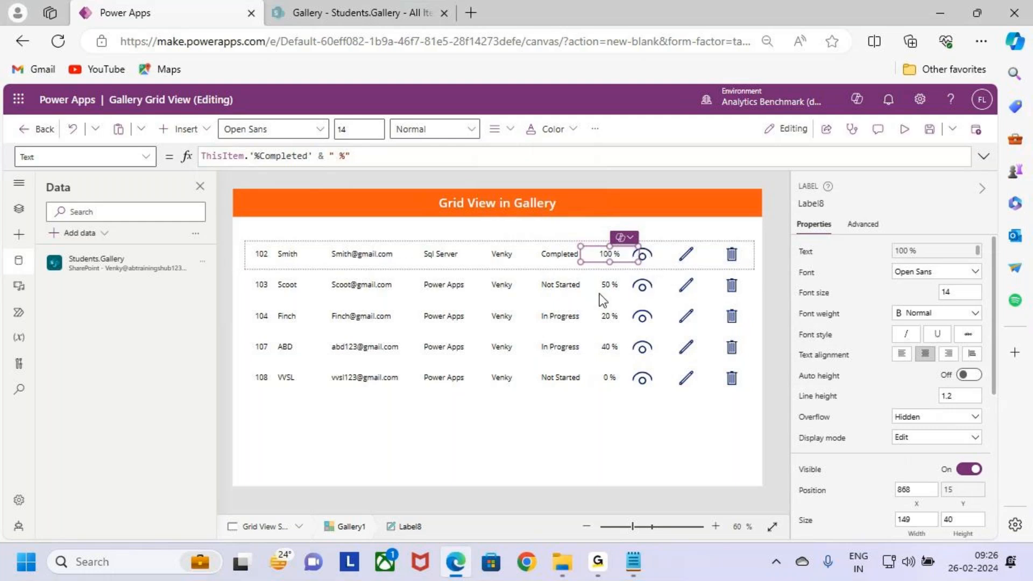
Step: Set the X position of the view icon, Icon1, to Label8.X+Label8.Width
left_click(610, 273)
left_click(609, 255)
double_click(812, 204)
key("ctrl+c")
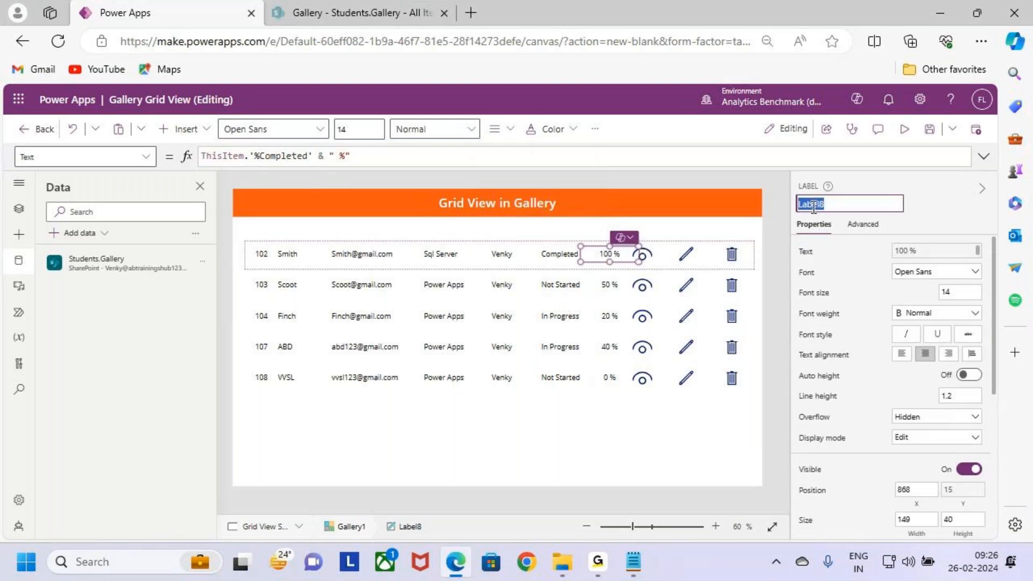
left_click(649, 256)
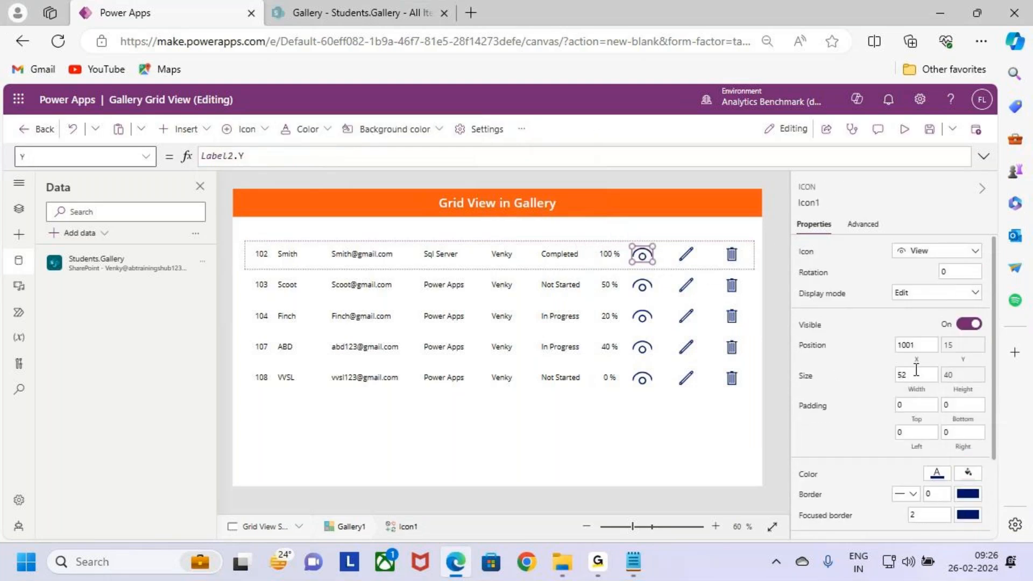
left_click(914, 346)
left_click_drag(236, 156, 143, 154)
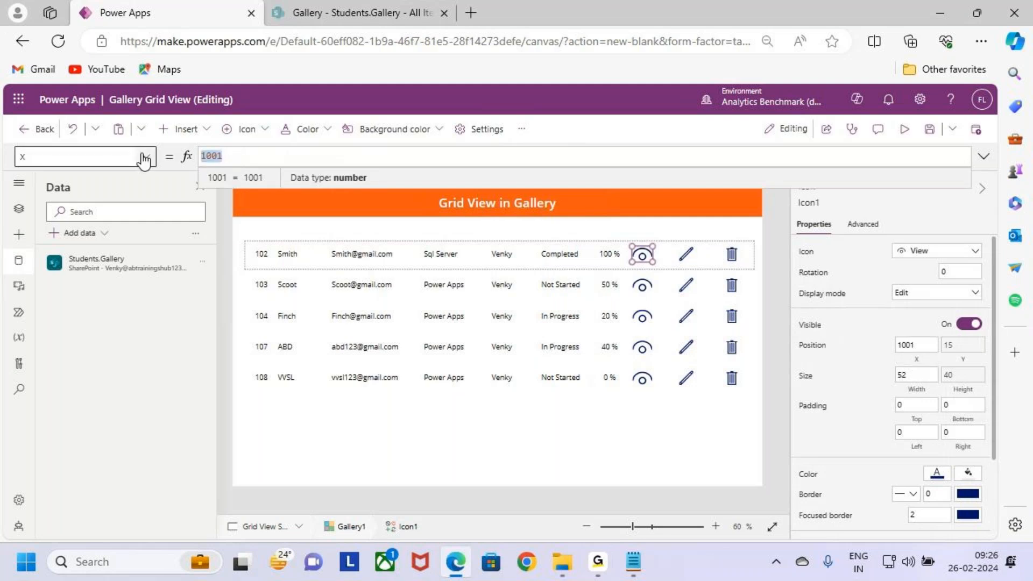
key("ctrl+v")
type(".X")
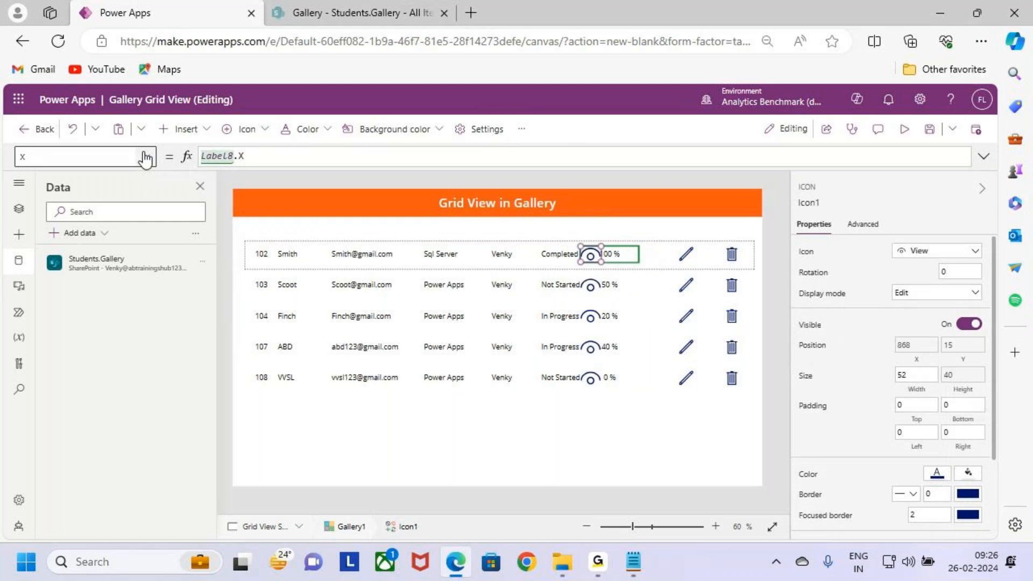
type("+Label8.")
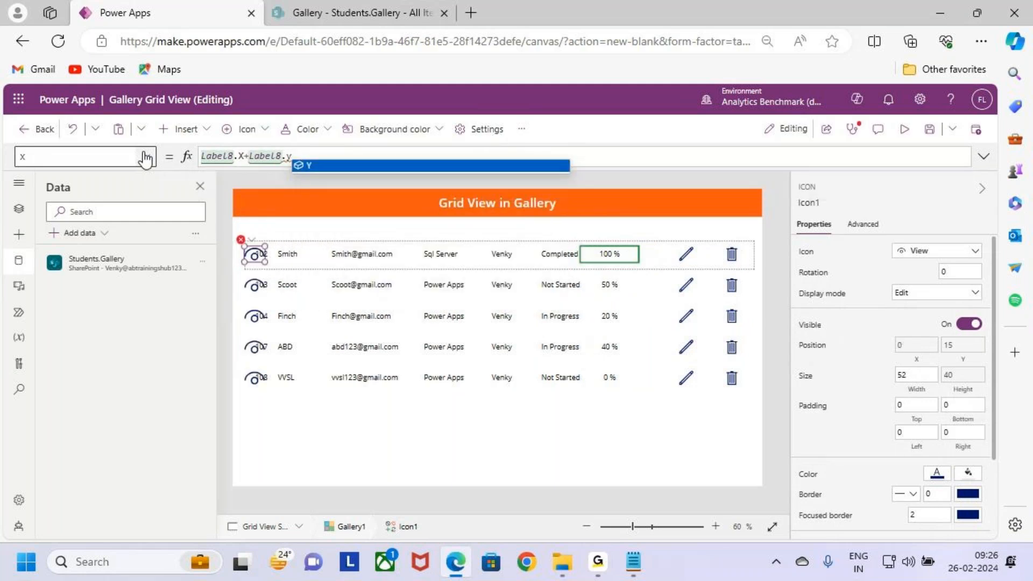
type("w")
key("Tab")
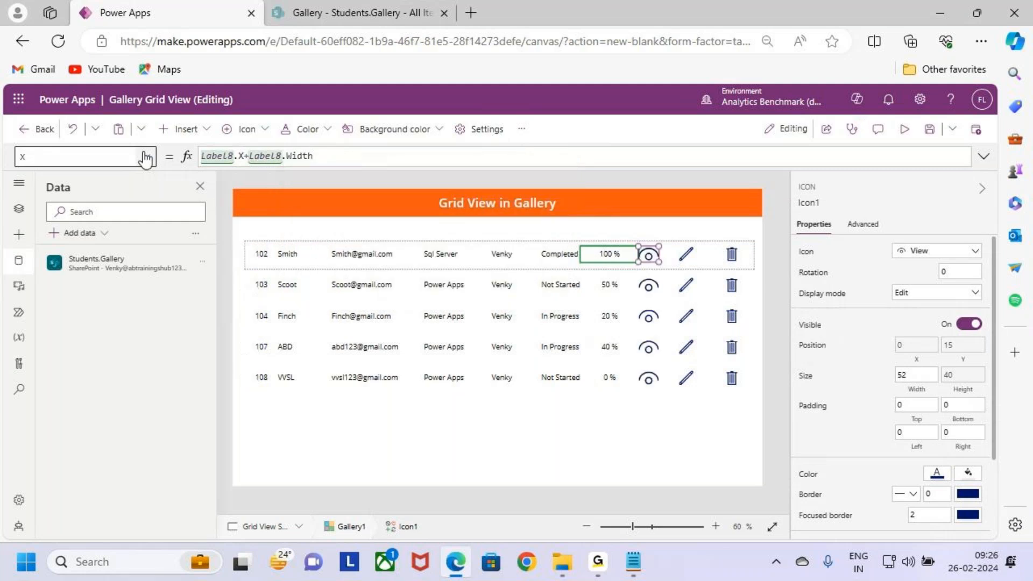
key("ctrl+2")
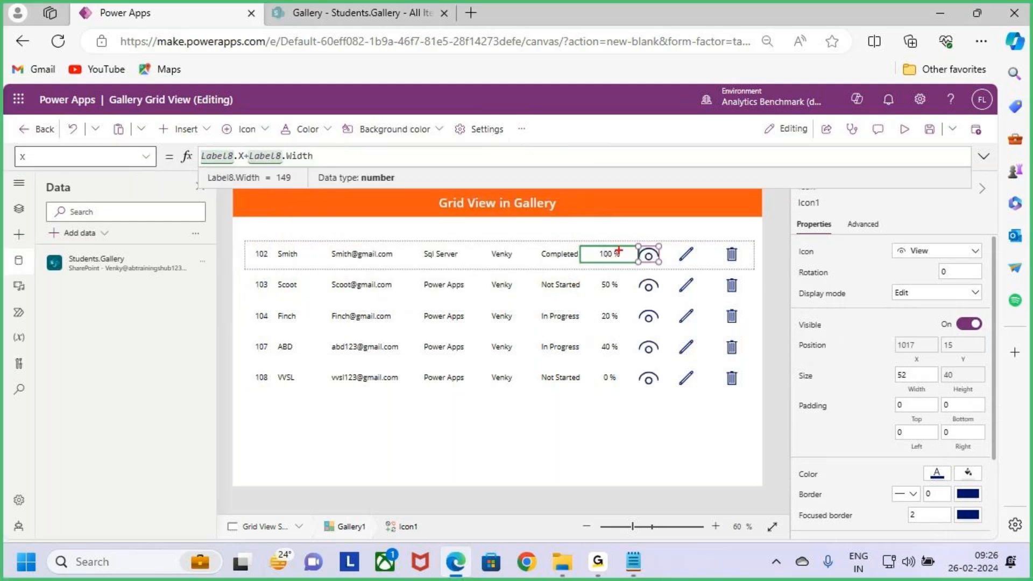
left_click_drag(618, 242, 621, 224)
key("Escape")
Step: Widen the view icon, Icon1, in the gallery's first row to 78
scroll(657, 264, "up", 7)
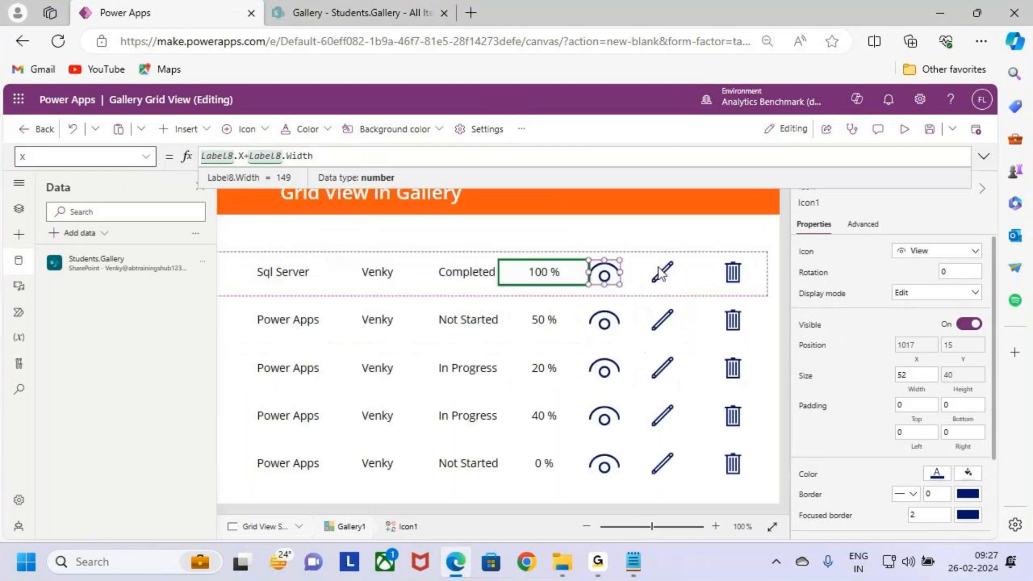
left_click_drag(557, 314, 572, 314)
left_click_drag(575, 315, 579, 315)
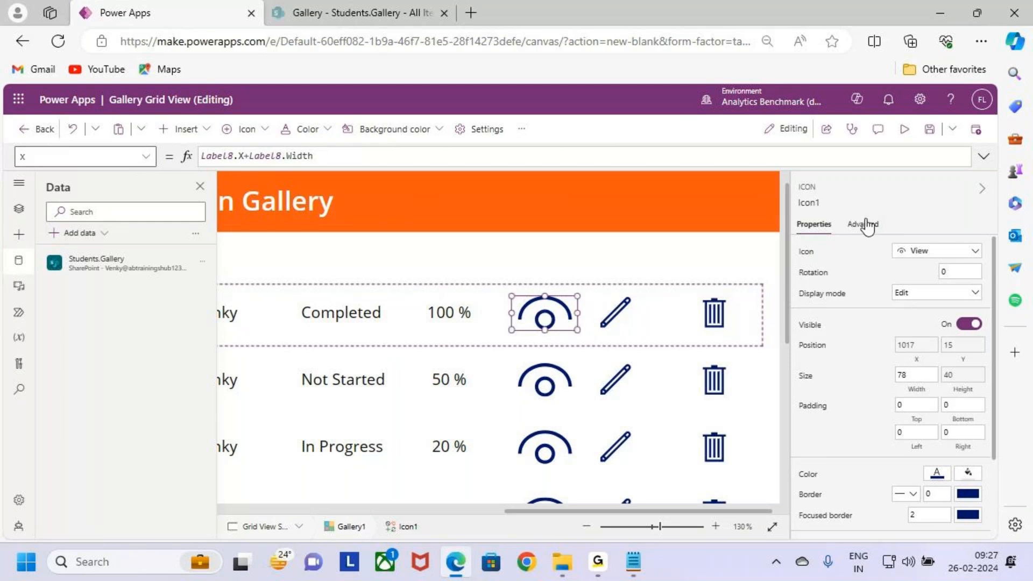
Step: Set the X position of the edit icon, Icon2, to Icon1.X+Icon1.Width and widen the icon to 97
left_click(813, 205)
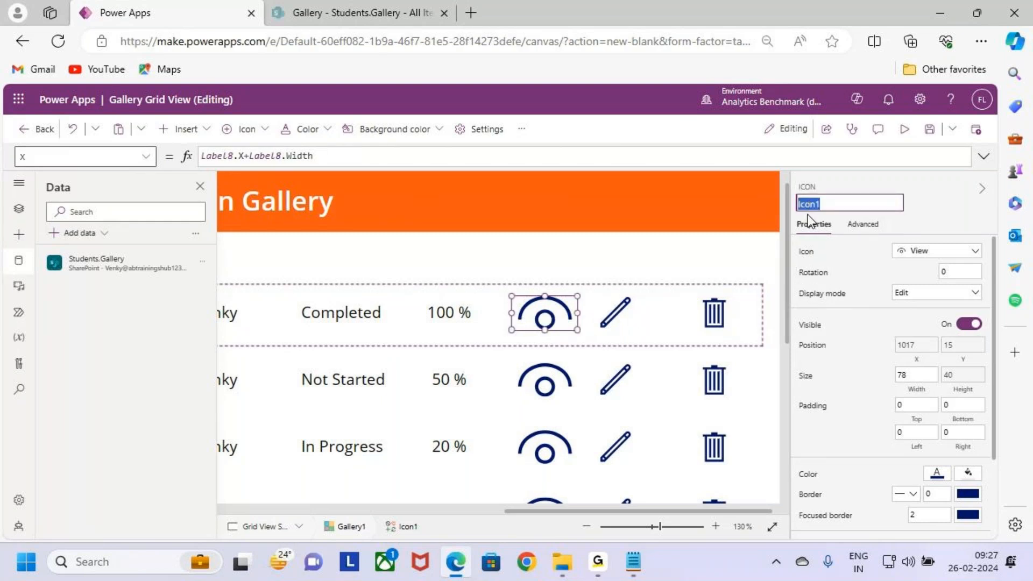
left_click(621, 314)
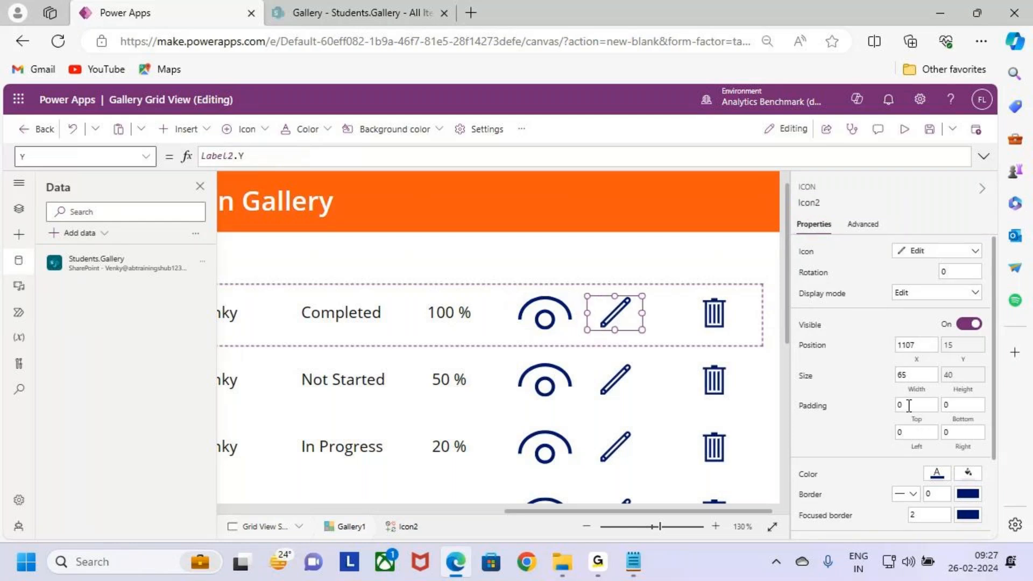
left_click(917, 349)
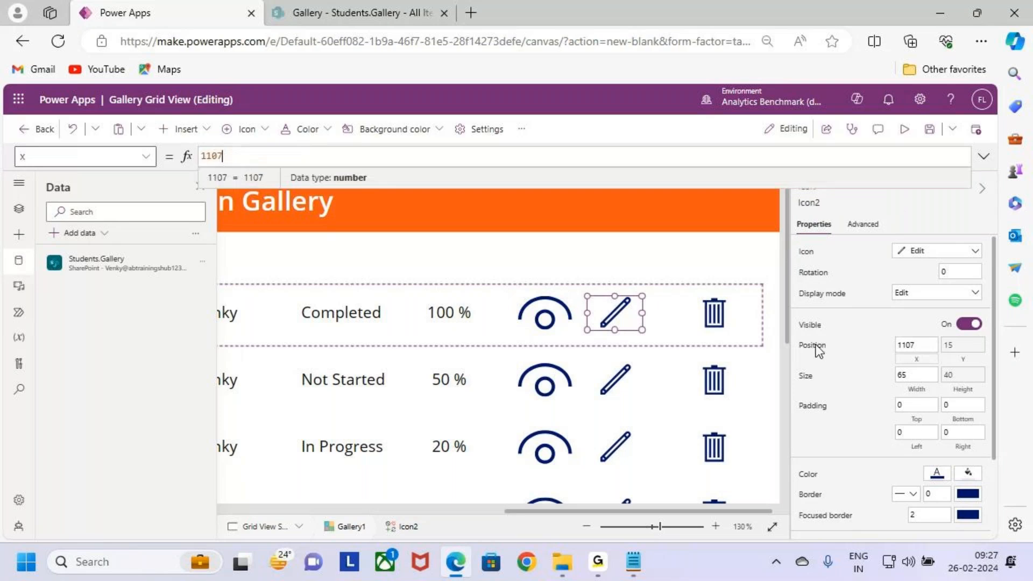
type("Icon1")
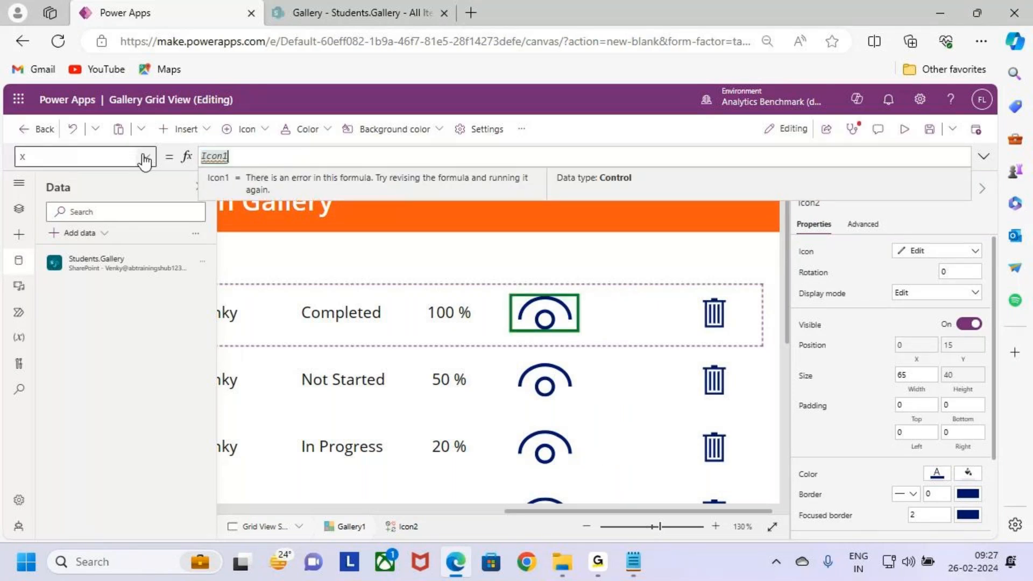
type(".x")
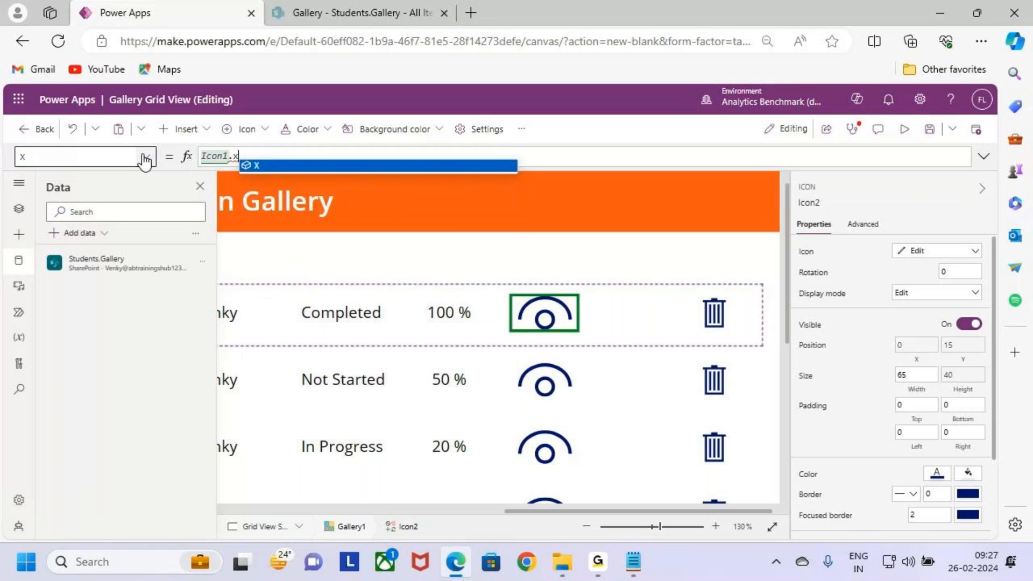
key("Tab")
type("+")
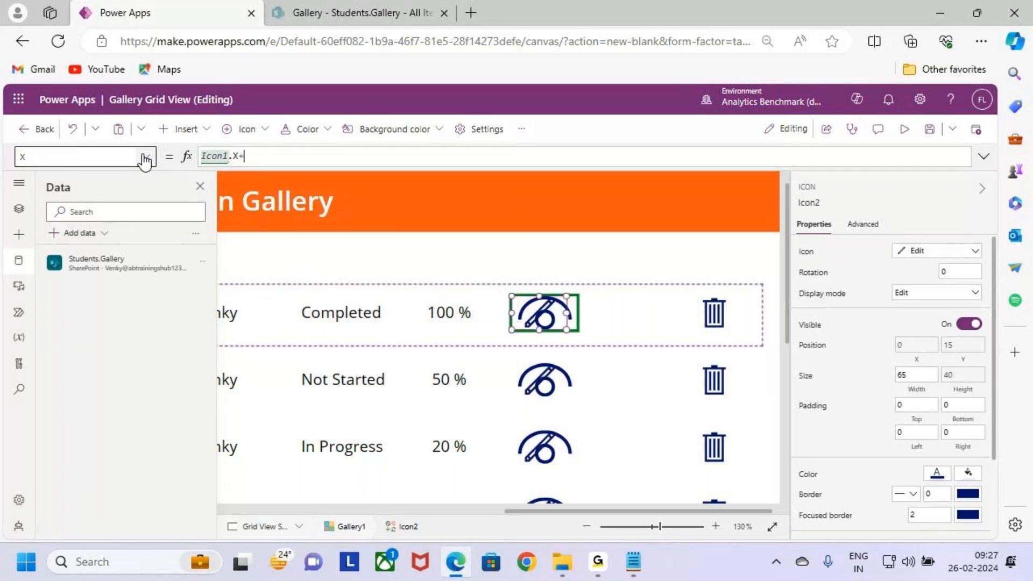
type("Icon1")
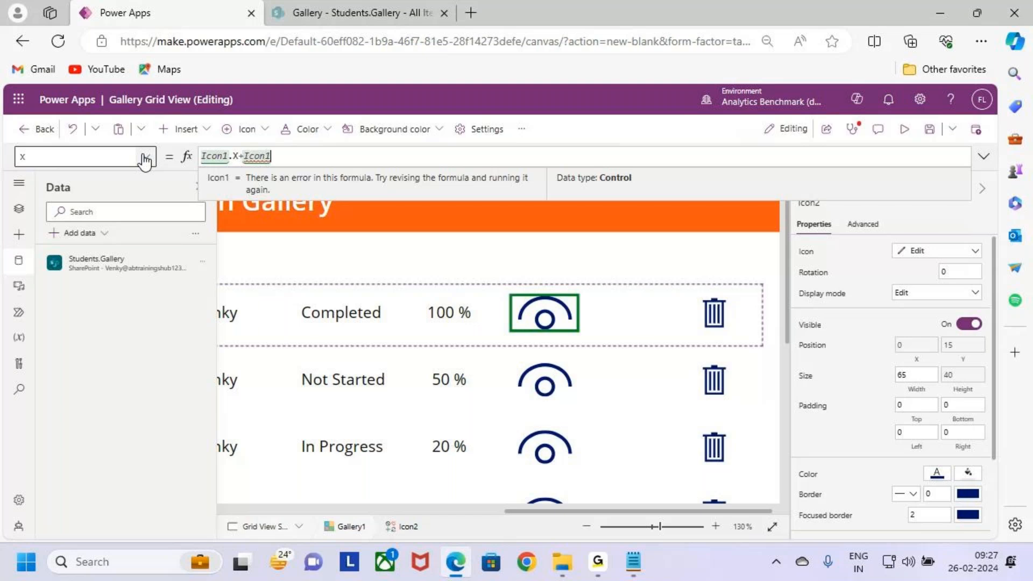
type(".Width")
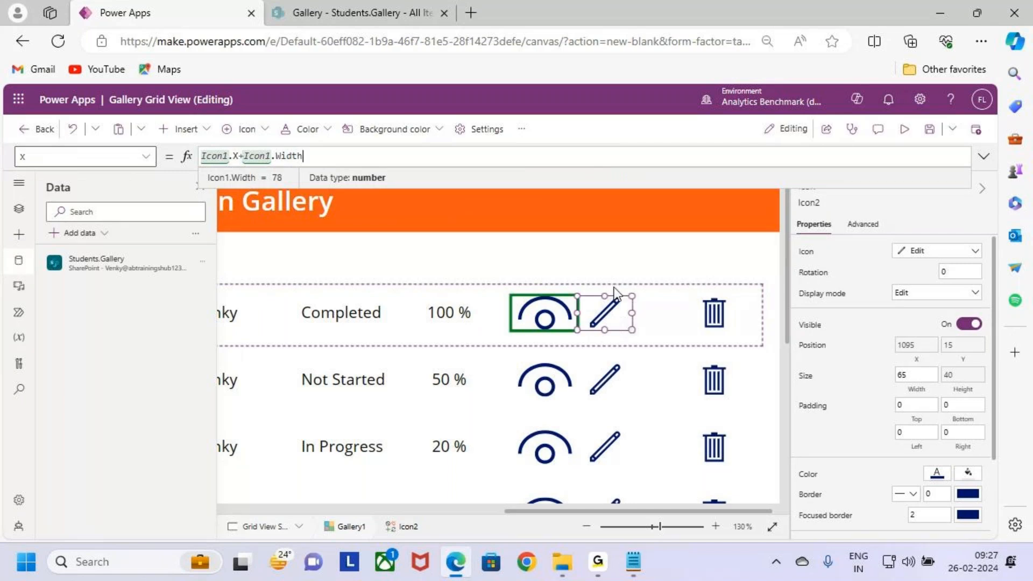
left_click_drag(634, 315, 661, 313)
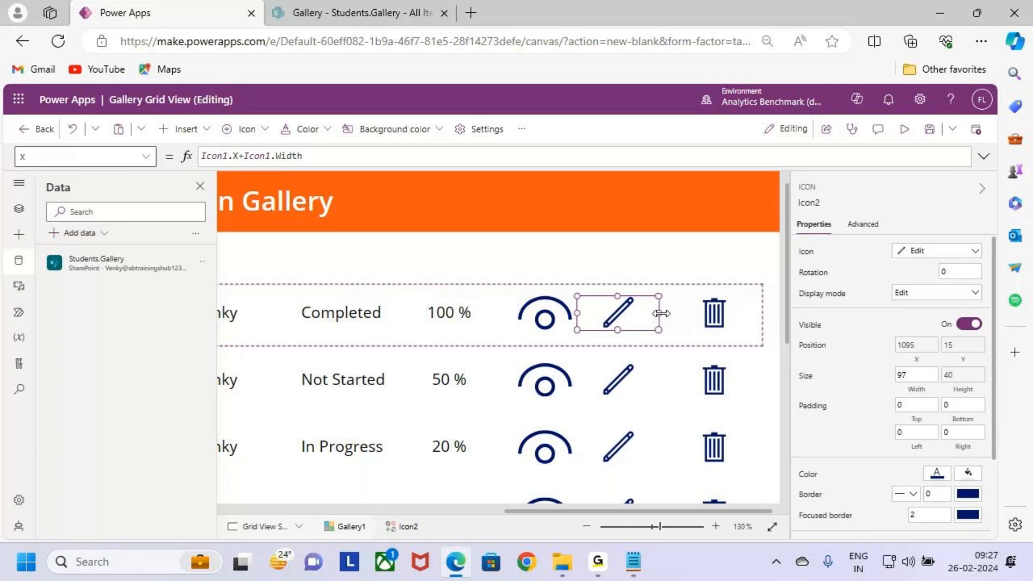
Step: Set the X position of the trash icon, Icon3, to Icon2.X+Icon2.Width and widen the icon to 113
left_click(812, 203)
left_click(719, 323)
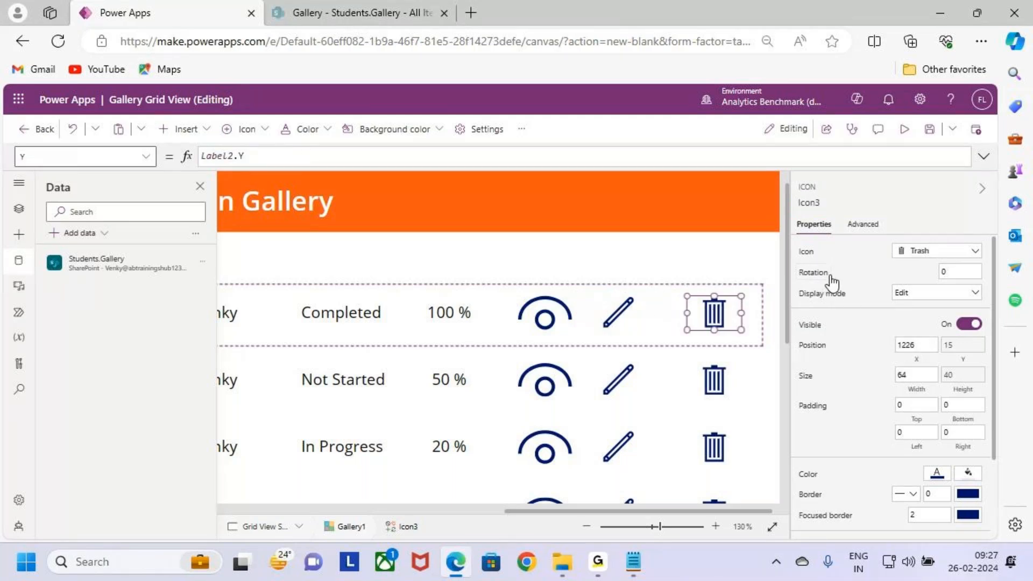
left_click(921, 362)
left_click_drag(226, 157, 143, 157)
type("Icon2")
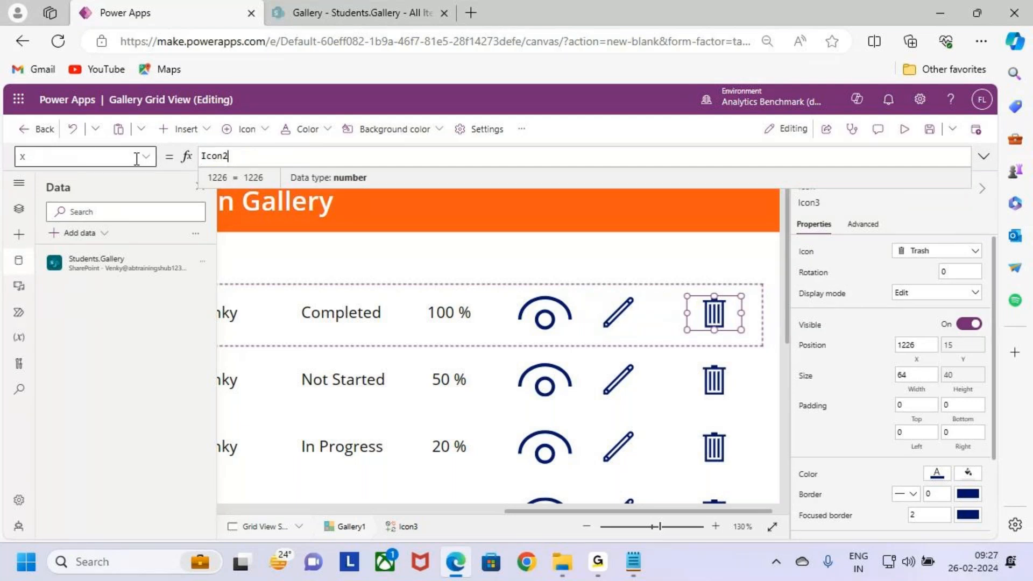
type(".X")
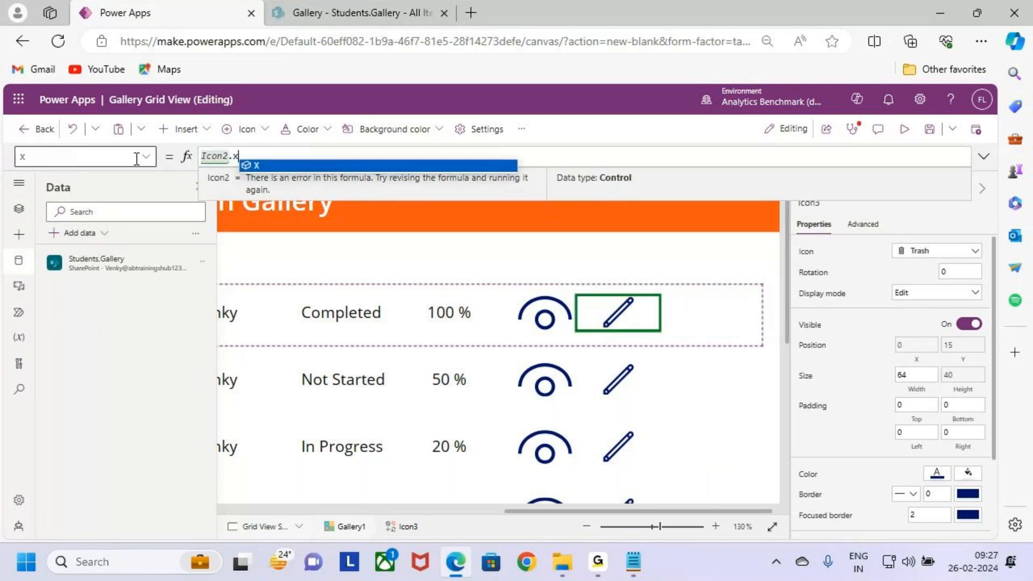
type("+Icon2.W")
key("Tab")
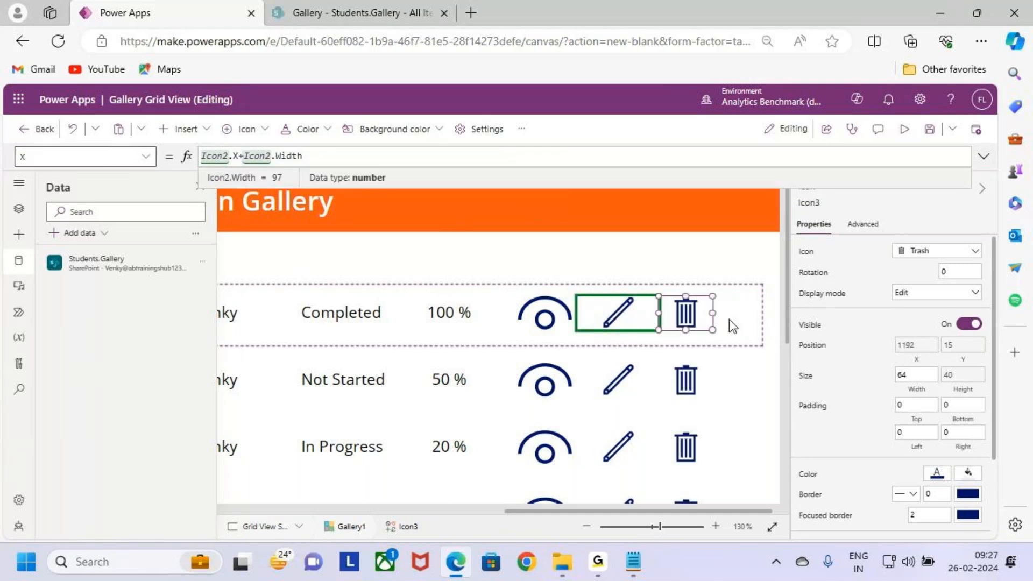
left_click_drag(712, 312, 756, 314)
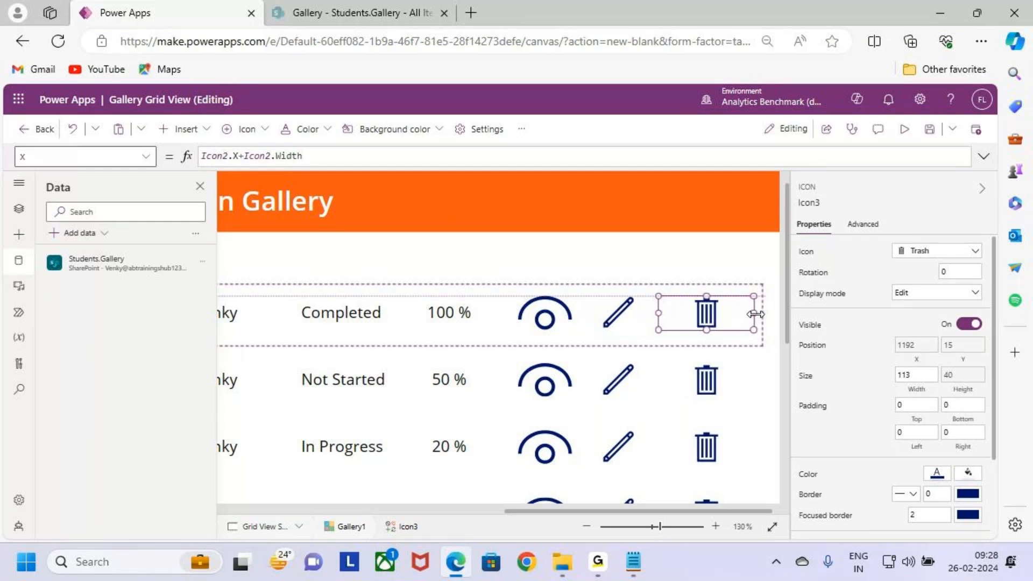
Step: Preview the app and examine the alignment of the gallery's rows, labels and icons
left_click(564, 388)
scroll(571, 391, "down", 1)
scroll(570, 392, "down", 5)
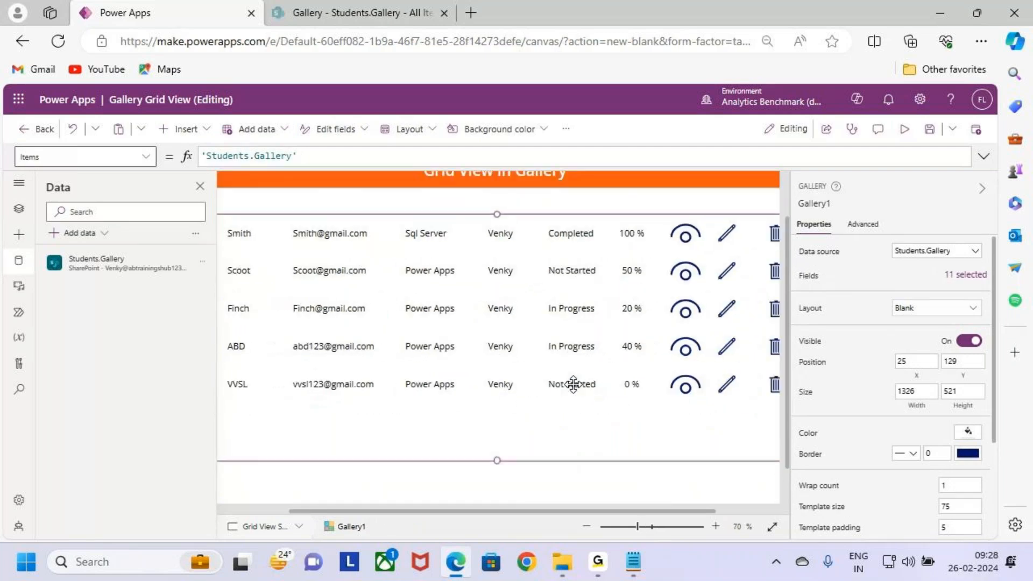
scroll(573, 384, "down", 1)
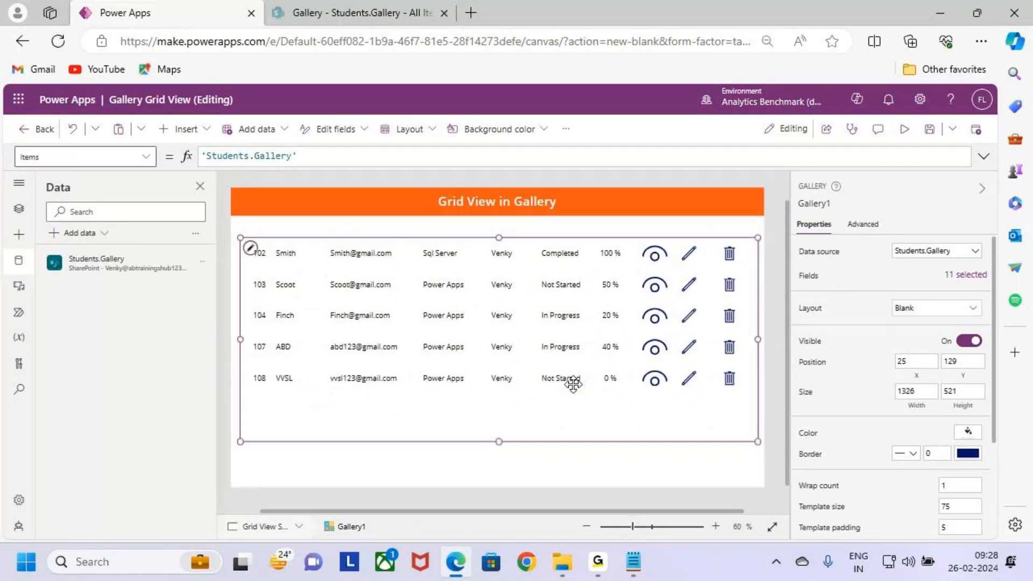
left_click(904, 130)
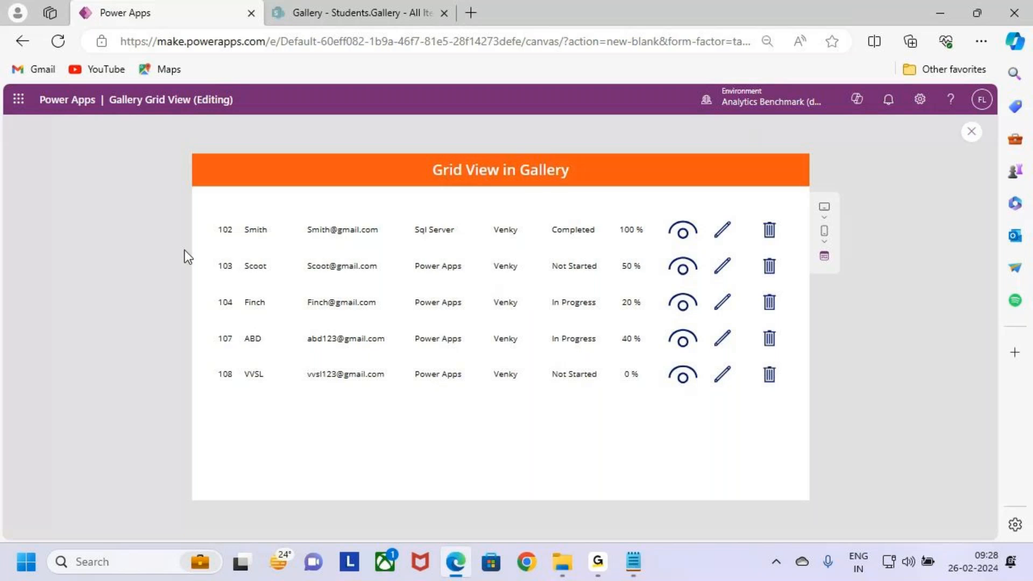
mouse_move(220, 212)
left_mouse_down()
mouse_move(484, 324)
mouse_move(789, 399)
left_mouse_up()
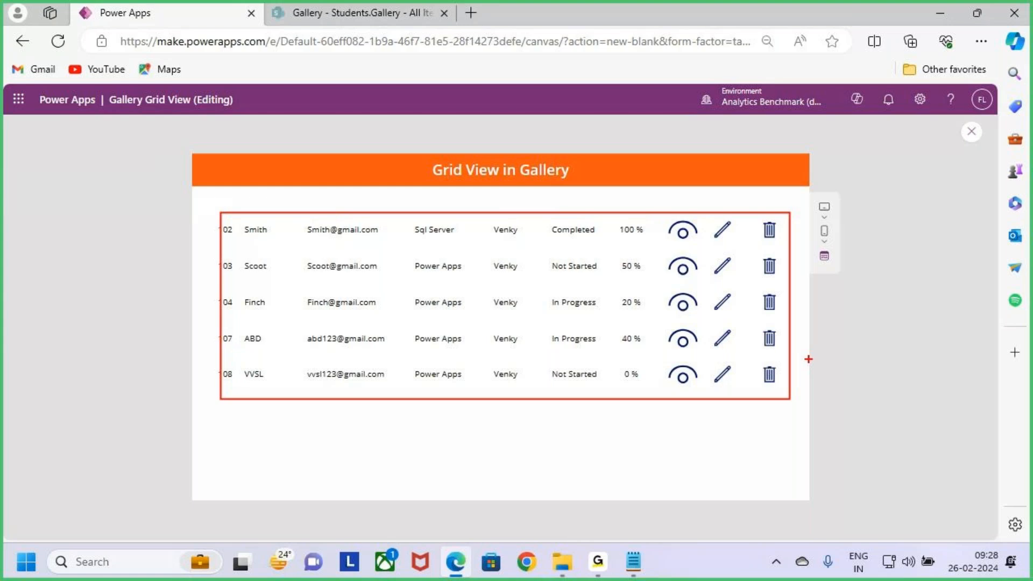
key("Escape")
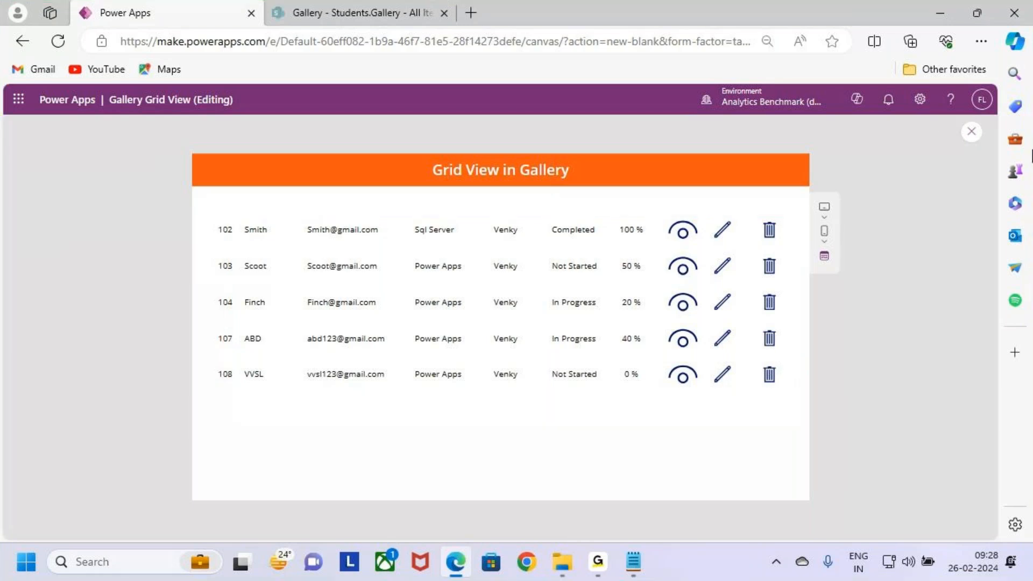
key("ctrl+2")
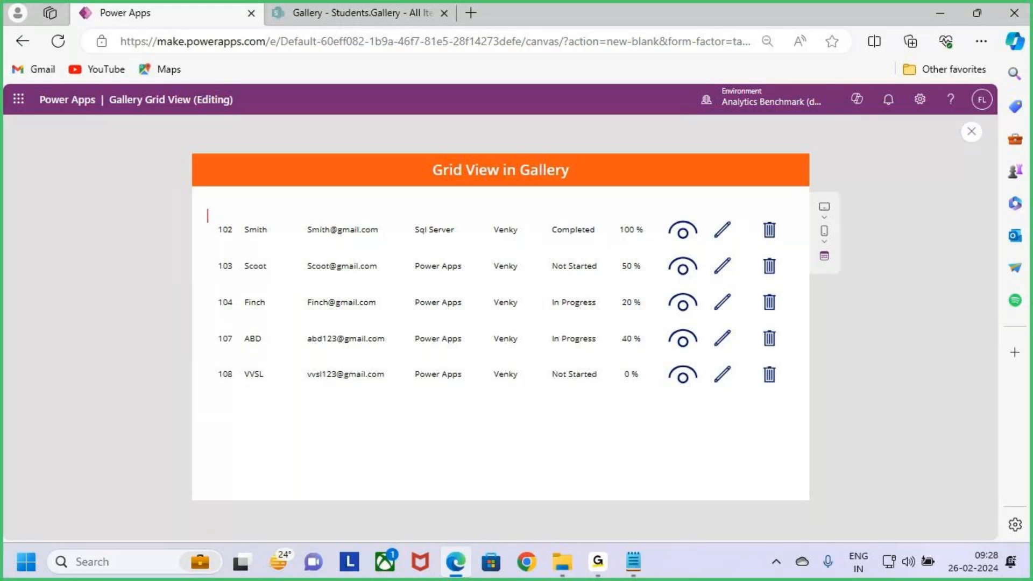
type("Sno Sname        Email             Course      Trainer")
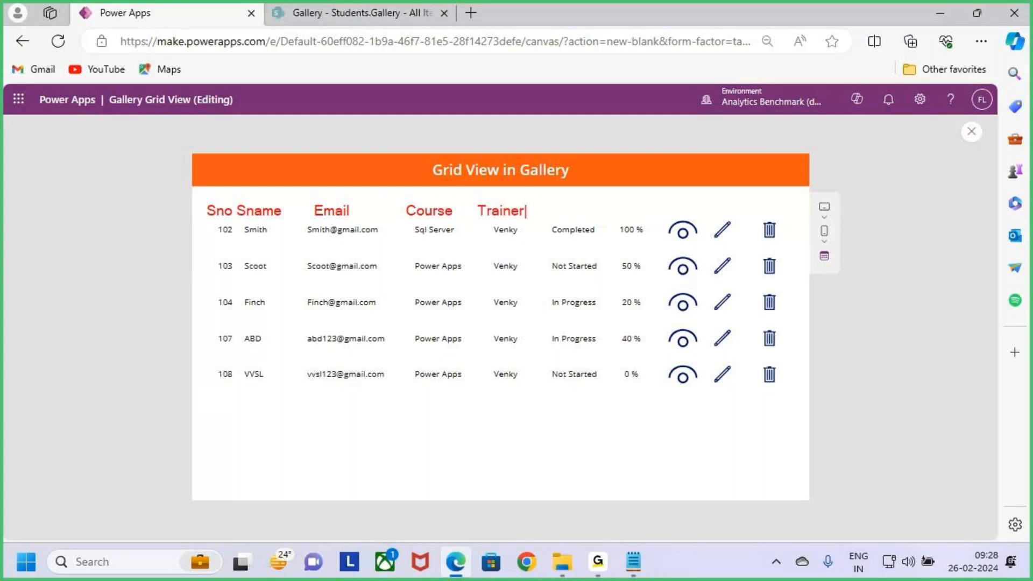
type("     Completed")
key("BackSpace")
key("BackSpace")
key("BackSpace")
key("BackSpace")
key("BackSpace")
key("BackSpace")
key("BackSpace")
key("BackSpace")
key("BackSpace")
type("Status      Compl     ")
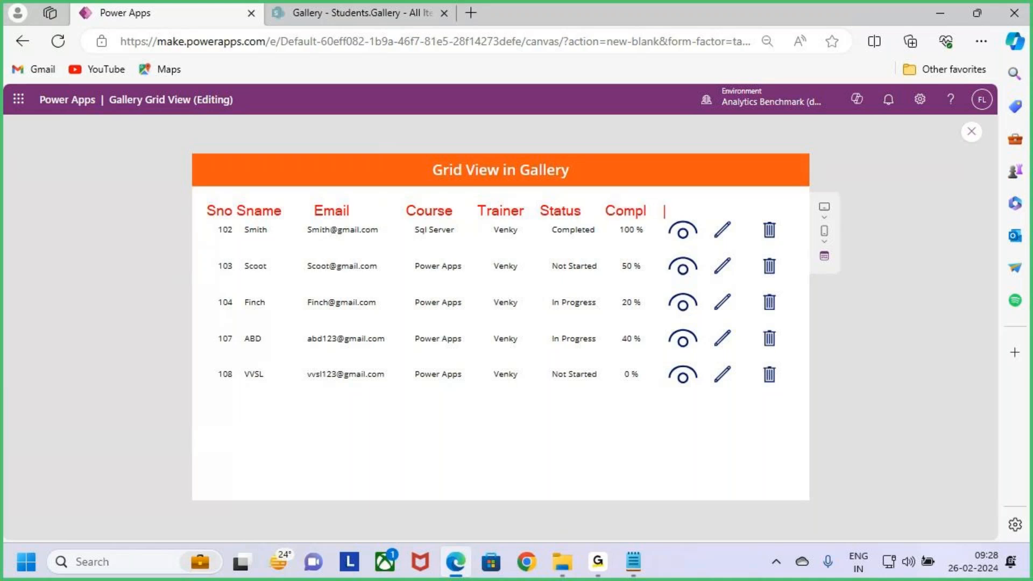
type("View    Edi")
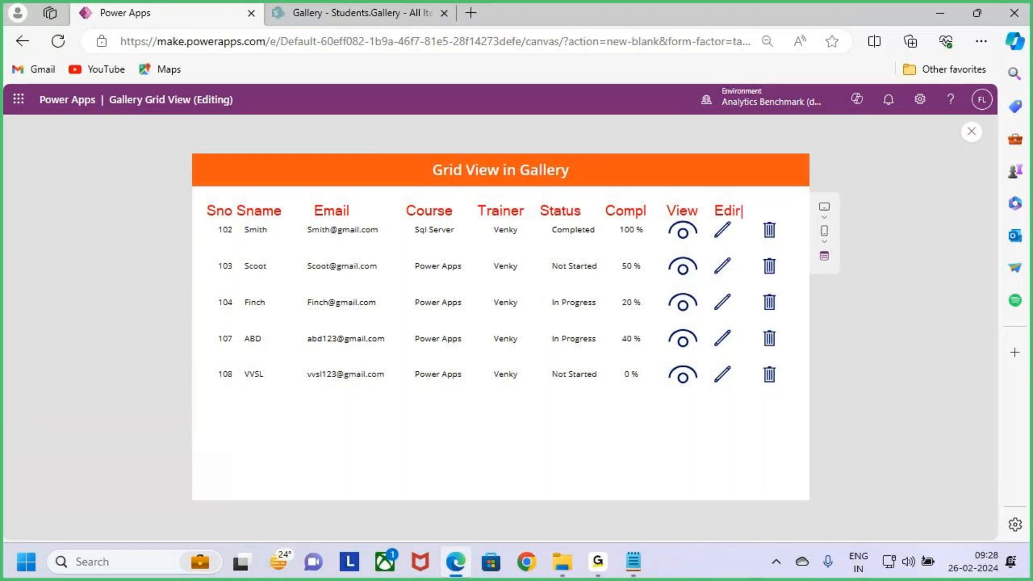
type("t     Delete")
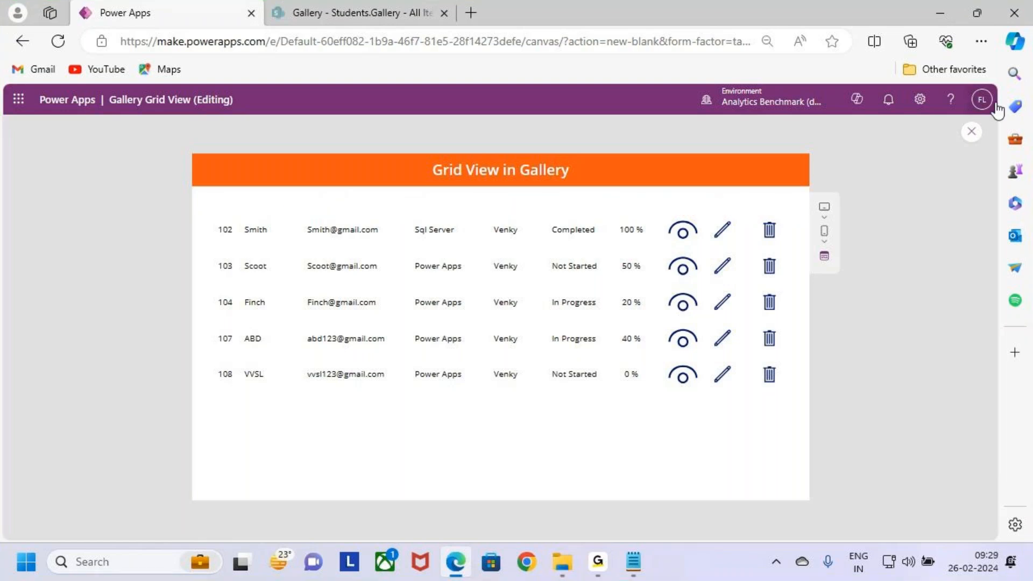
Step: Close the preview and lower the gallery's upper edge to Y 168, giving it a height of 482
left_click(972, 132)
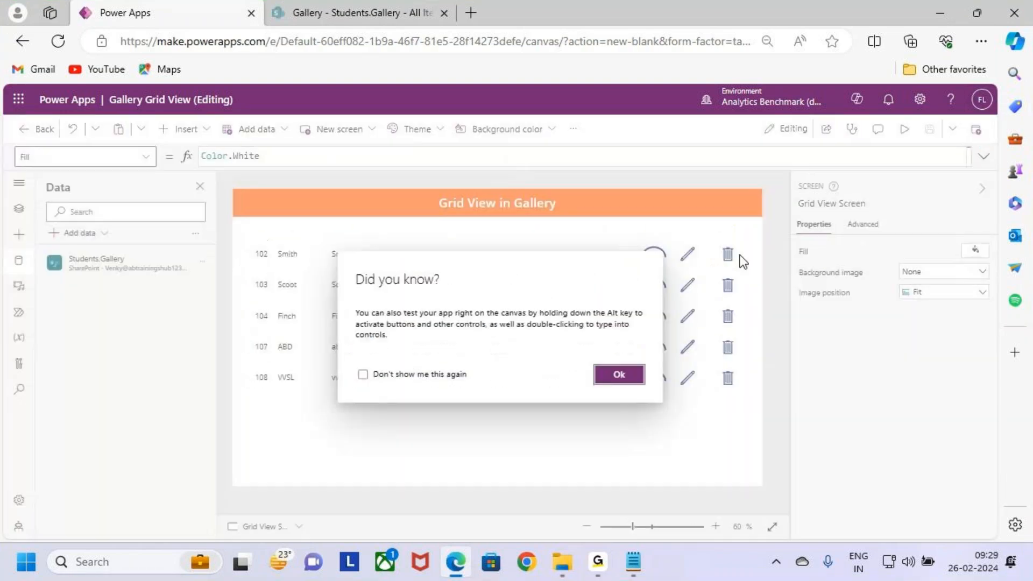
left_click(618, 375)
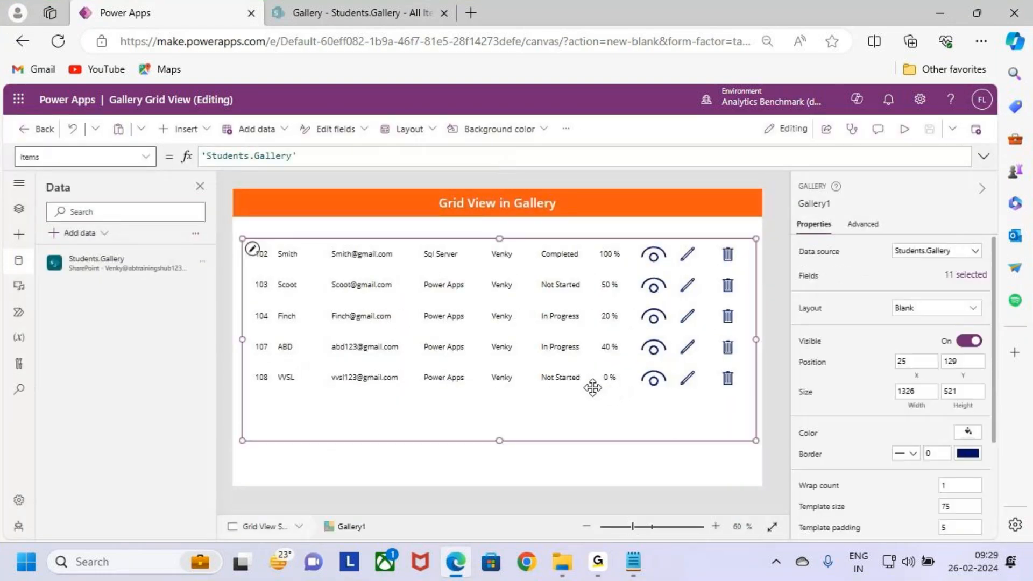
left_click_drag(499, 239, 498, 254)
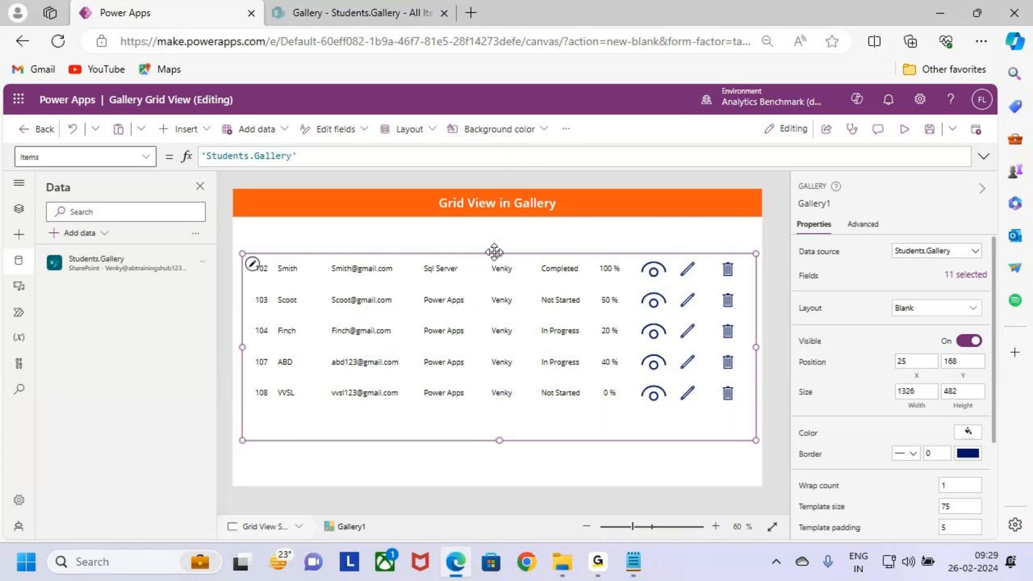
left_click_drag(496, 251, 498, 248)
left_click(410, 237)
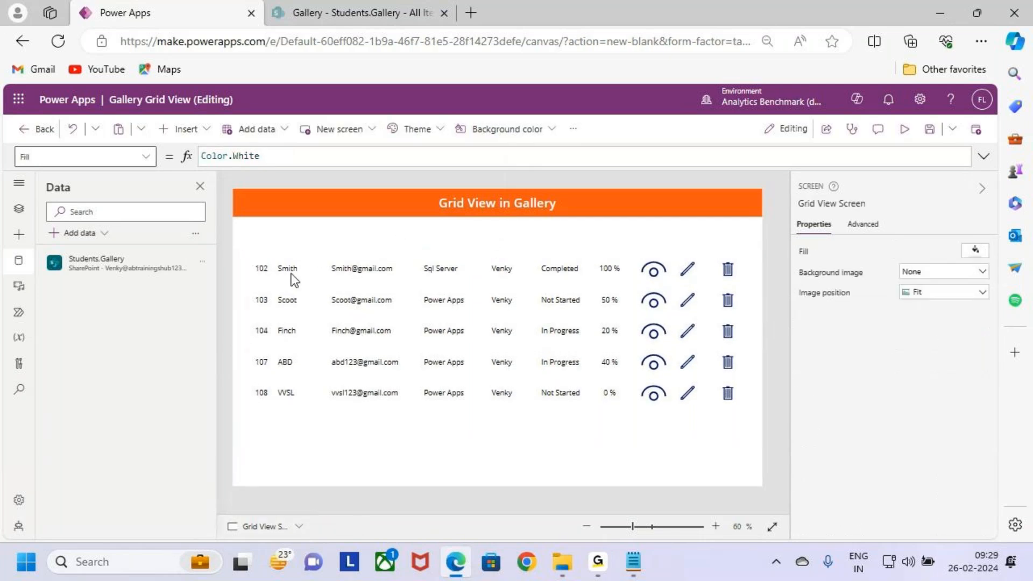
Step: Insert a text label about 61 wide and 40 high above the gallery's ID column and set its text to "Sno"
left_click(272, 270)
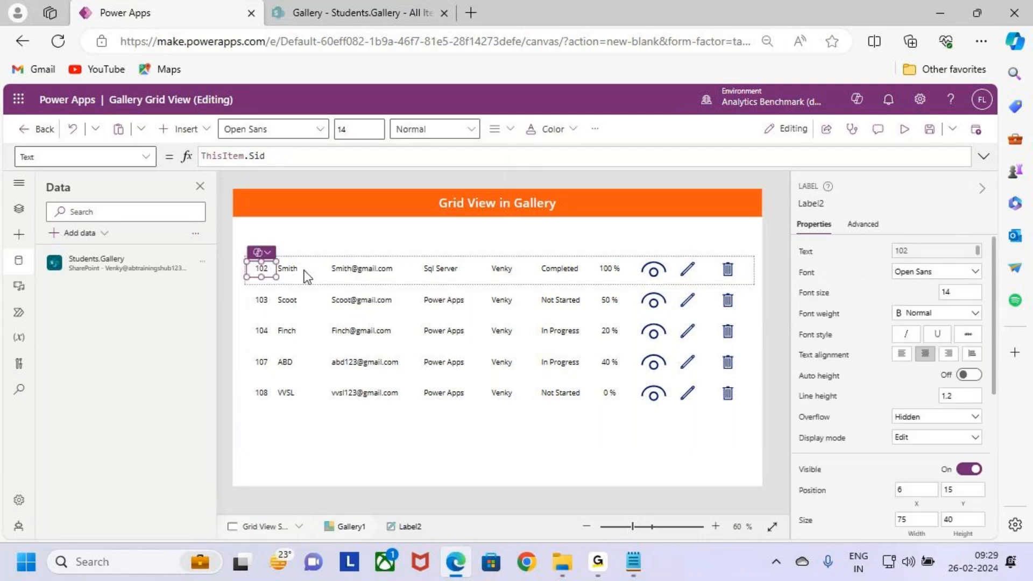
left_click(290, 268)
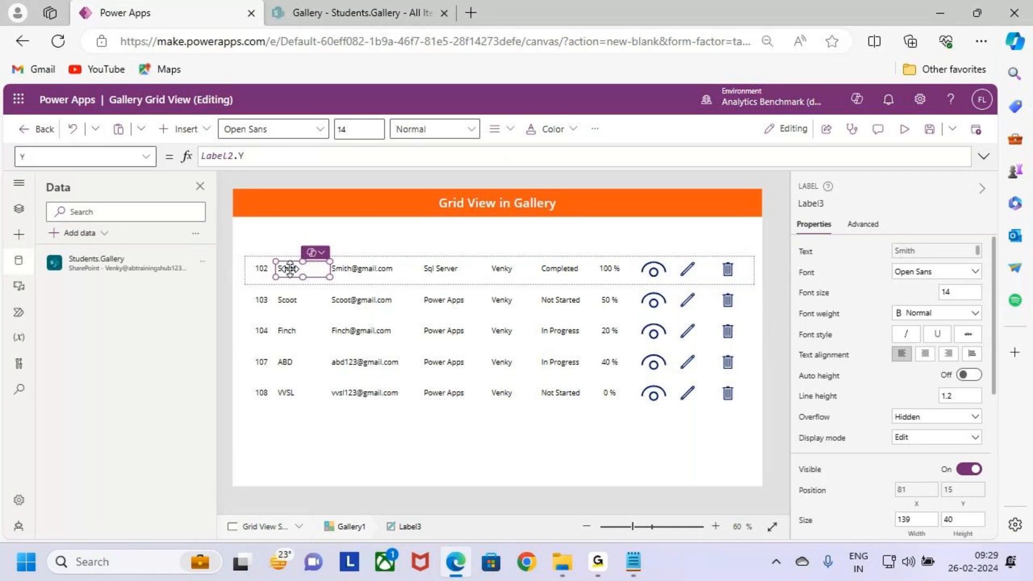
left_click(279, 248)
left_click(185, 131)
left_click(259, 187)
left_click_drag(269, 212, 273, 252)
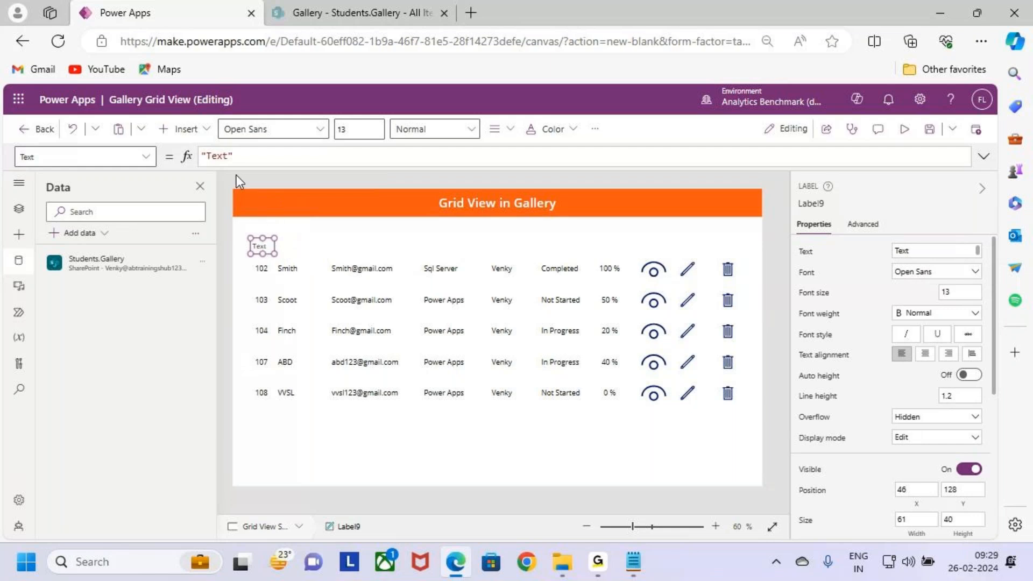
double_click(220, 156)
type("Sno")
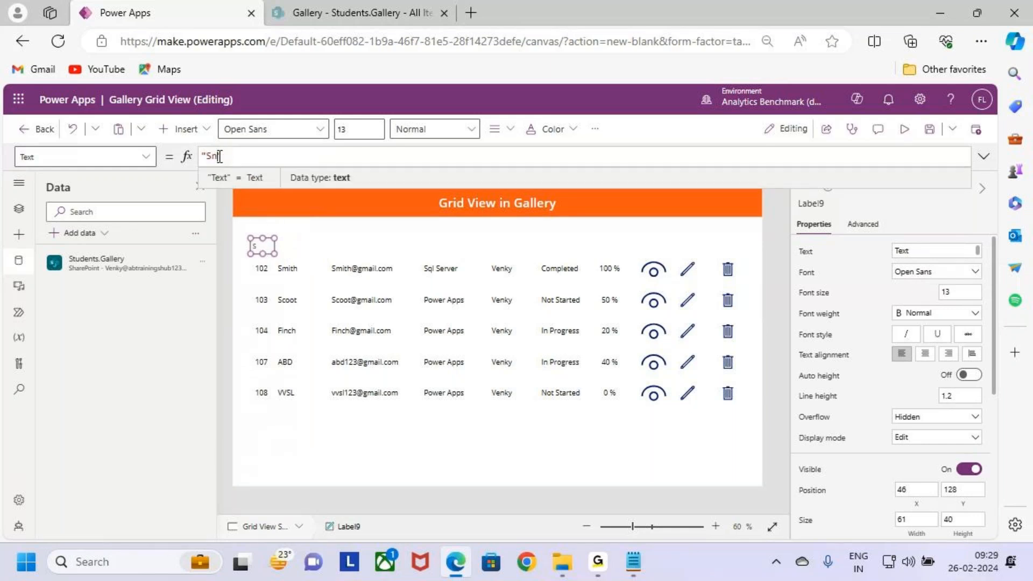
left_click(401, 247)
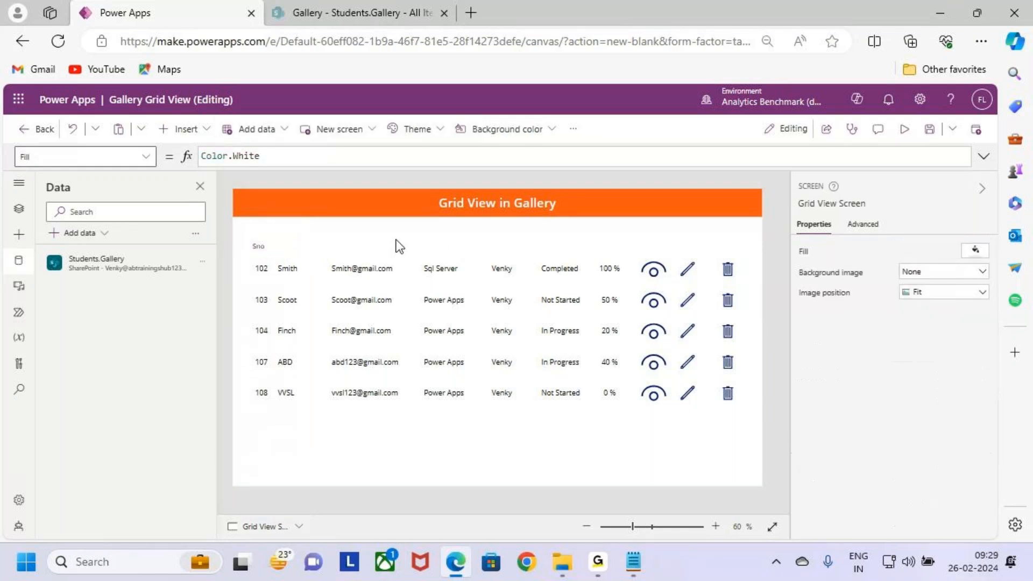
key("ctrl+2")
left_click_drag(180, 145, 210, 140)
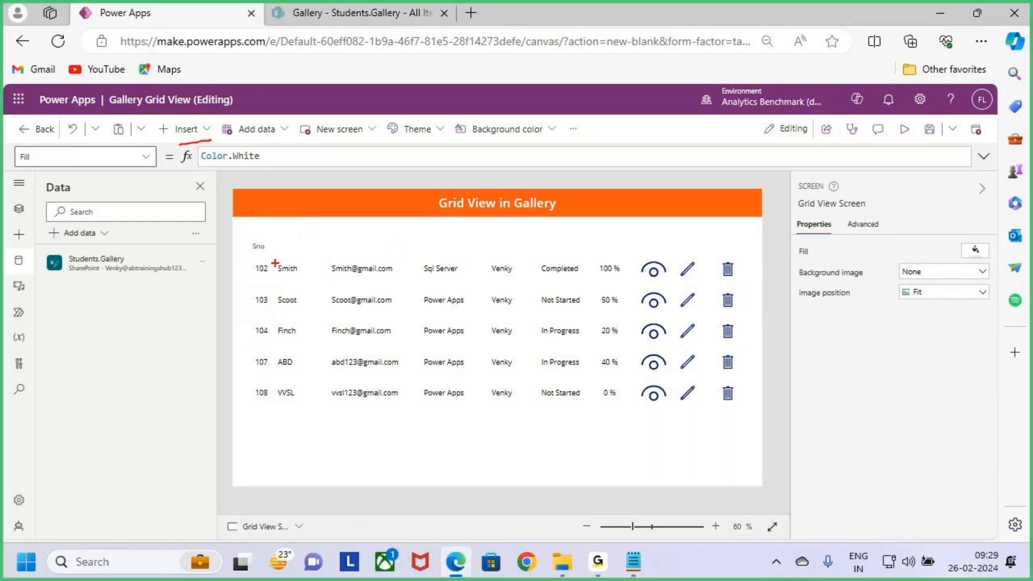
mouse_move(277, 243)
left_mouse_down()
mouse_move(300, 252)
mouse_move(461, 242)
mouse_move(572, 256)
left_mouse_up()
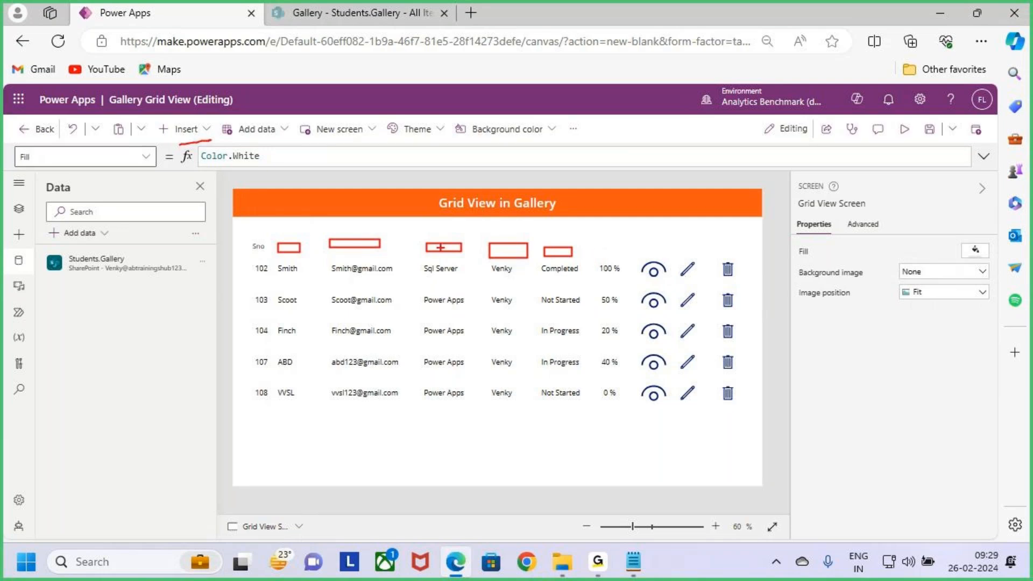
left_click_drag(440, 246, 469, 252)
left_click_drag(461, 234, 438, 262)
key("Escape")
Step: Delete the "Sno" header label from Grid View Screen and insert a blank vertical gallery in its place
left_click(260, 247)
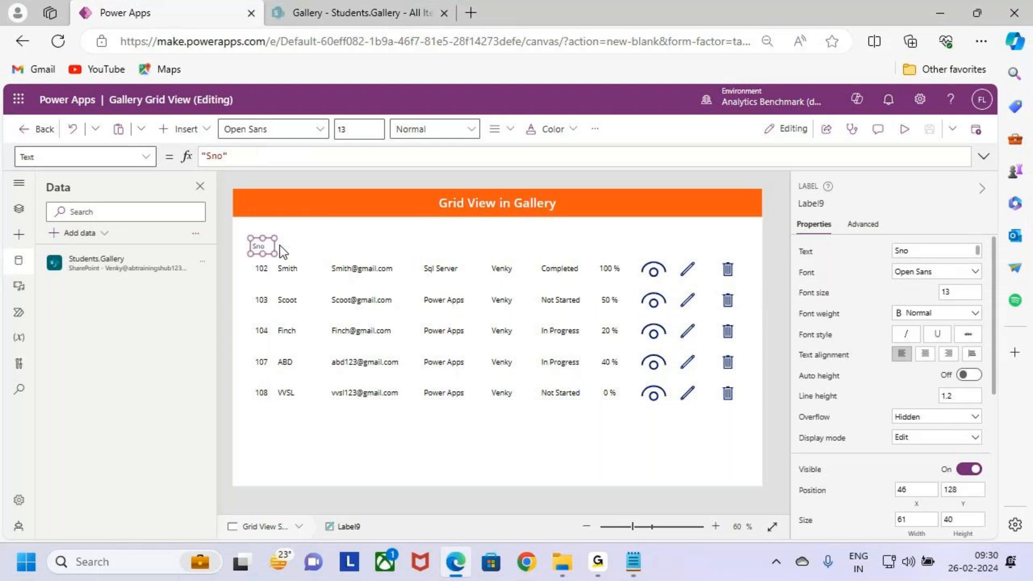
key("Delete")
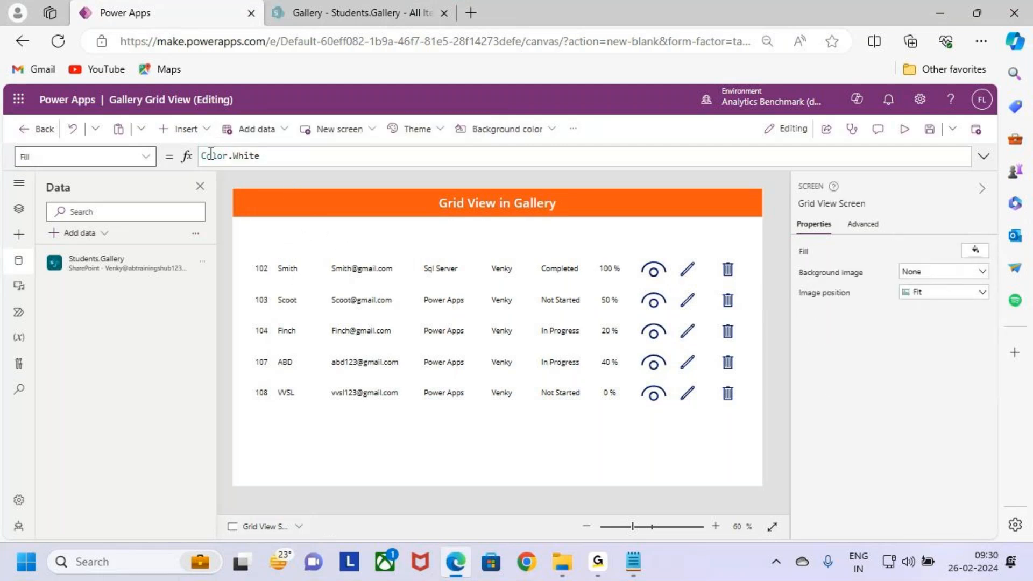
left_click(197, 129)
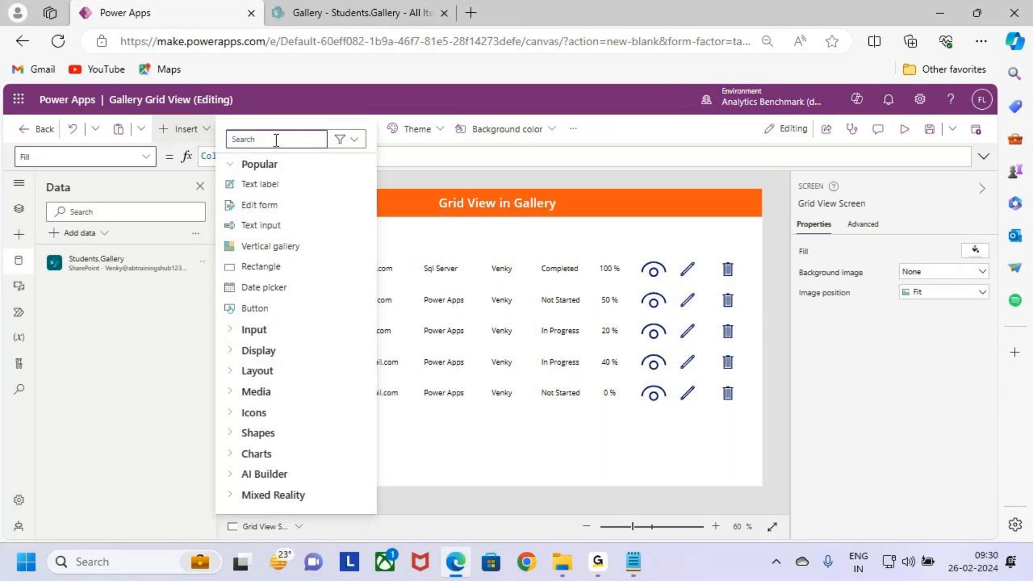
type("ver")
key("BackSpace")
key("BackSpace")
key("BackSpace")
key("BackSpace")
type("ler")
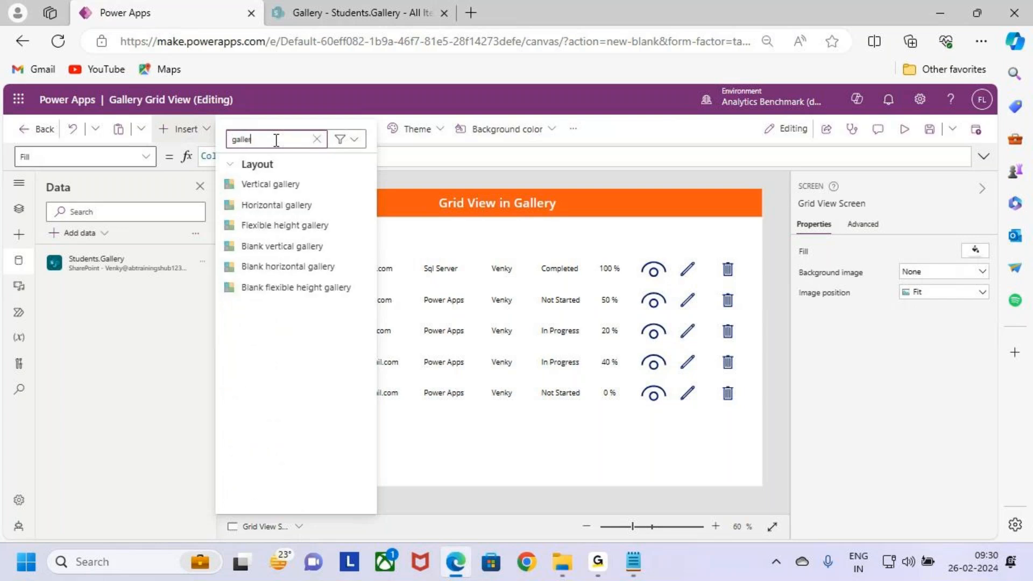
left_click(304, 246)
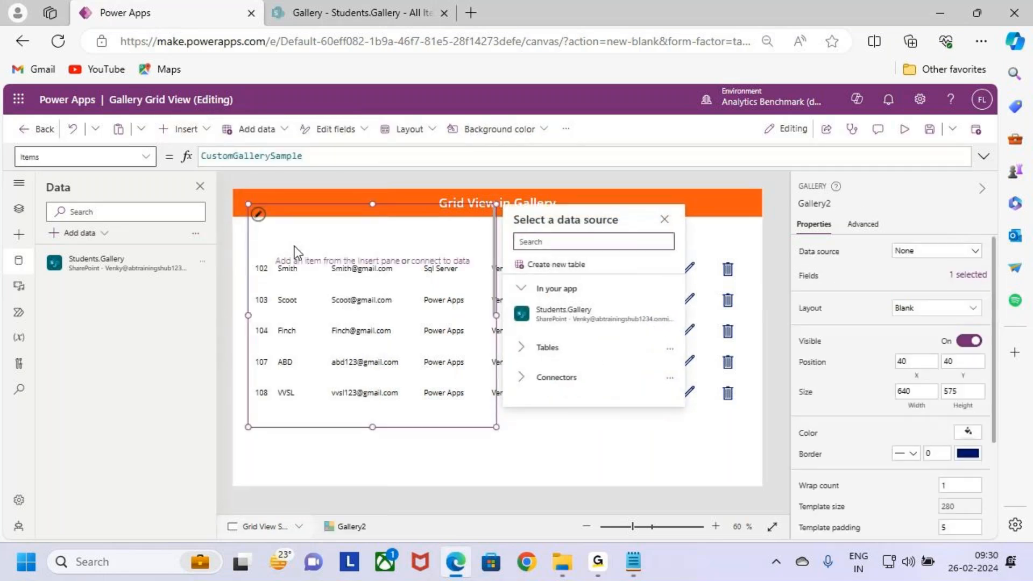
Step: Widen the new blank gallery to about 1311 across the student rows and shorten it to a narrow band above them
left_click_drag(500, 427, 756, 363)
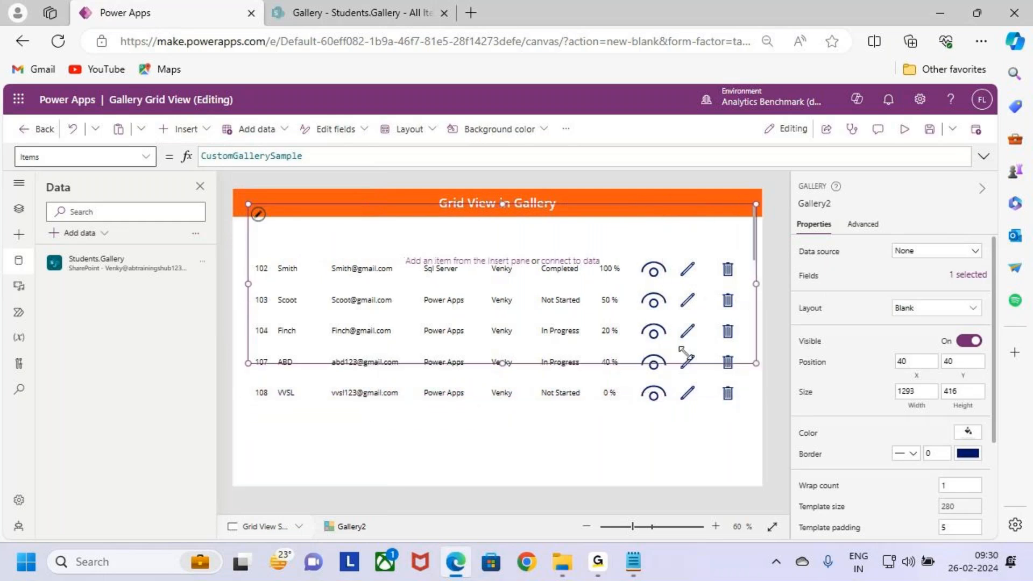
left_click(260, 215)
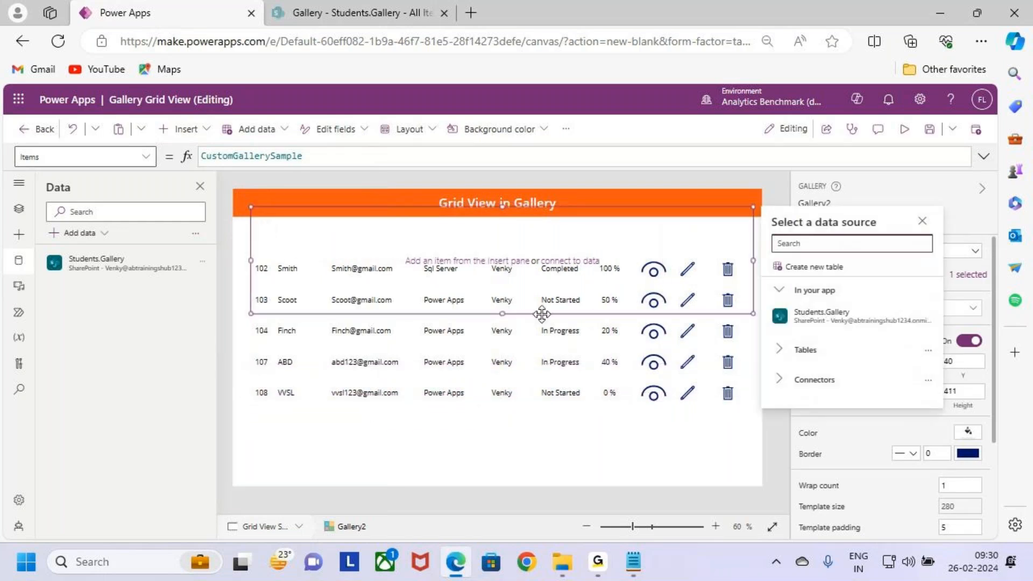
left_click_drag(501, 314, 501, 267)
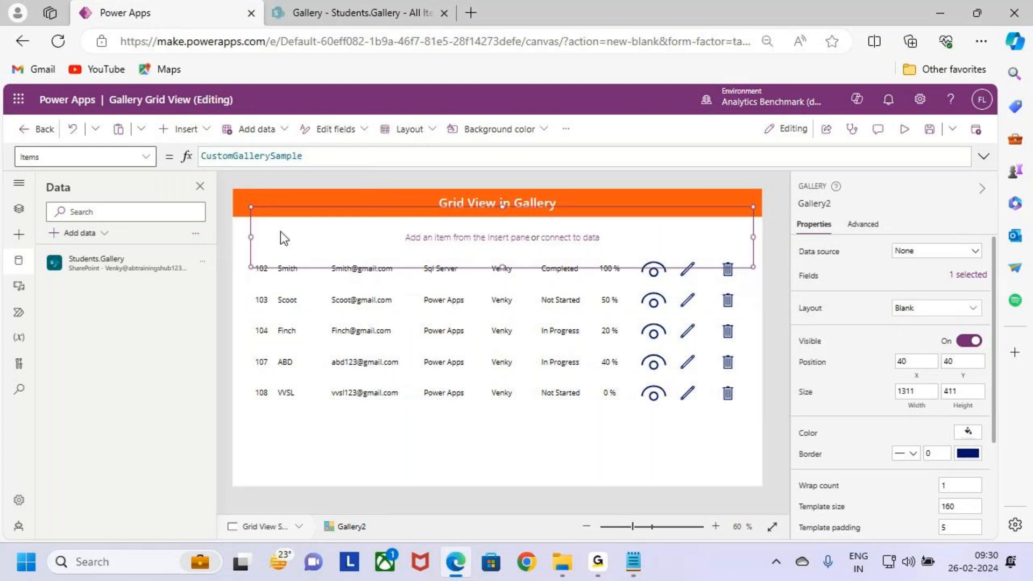
left_click(311, 299)
left_click(289, 237)
left_click(270, 302)
left_click(261, 212)
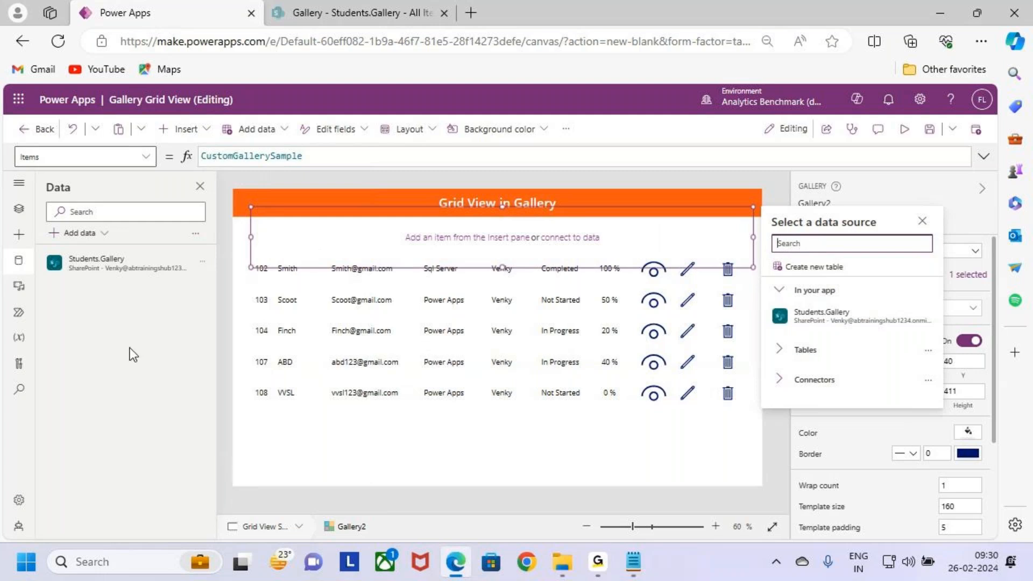
Step: Preview the app from Home_Screen, test the Gallery Grid view button, and return to editing
left_click(18, 208)
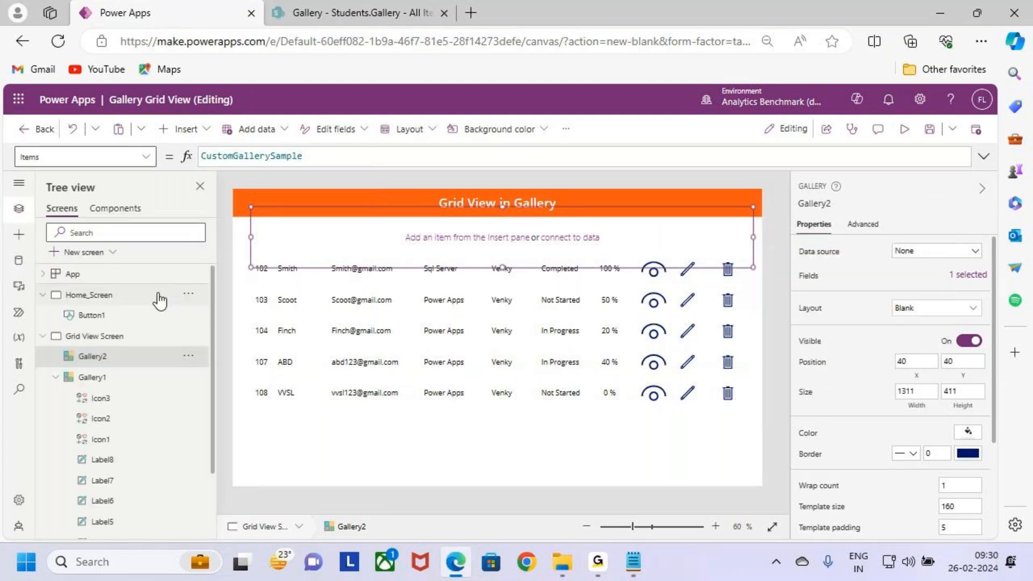
left_click(118, 297)
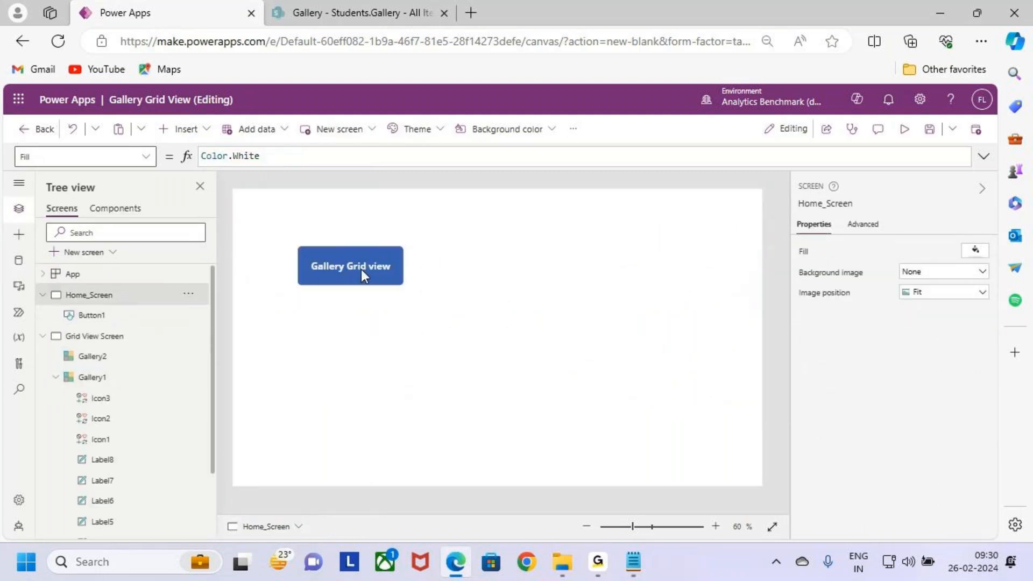
left_click(903, 130)
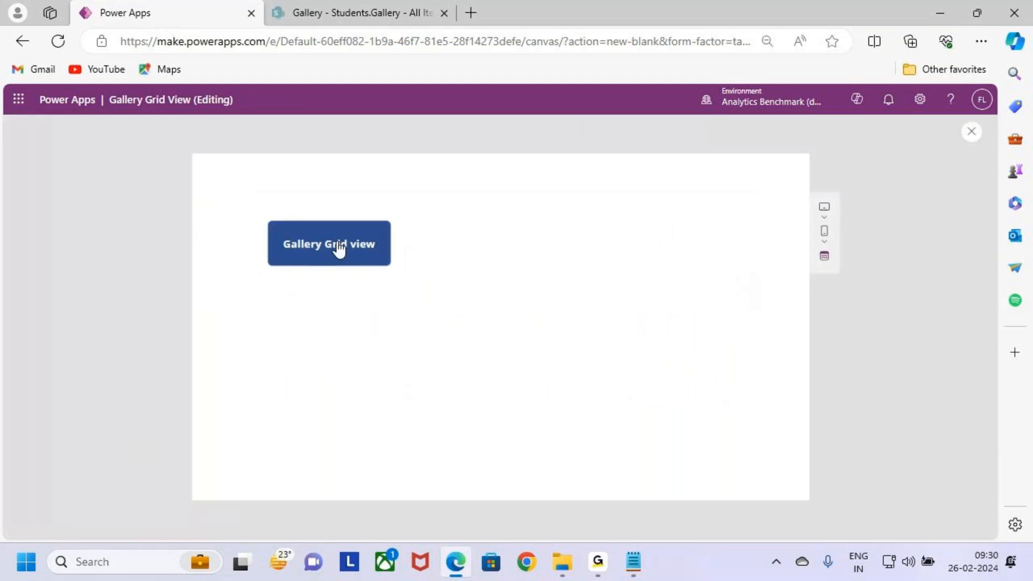
key("ctrl+2")
left_click_drag(247, 212, 401, 277)
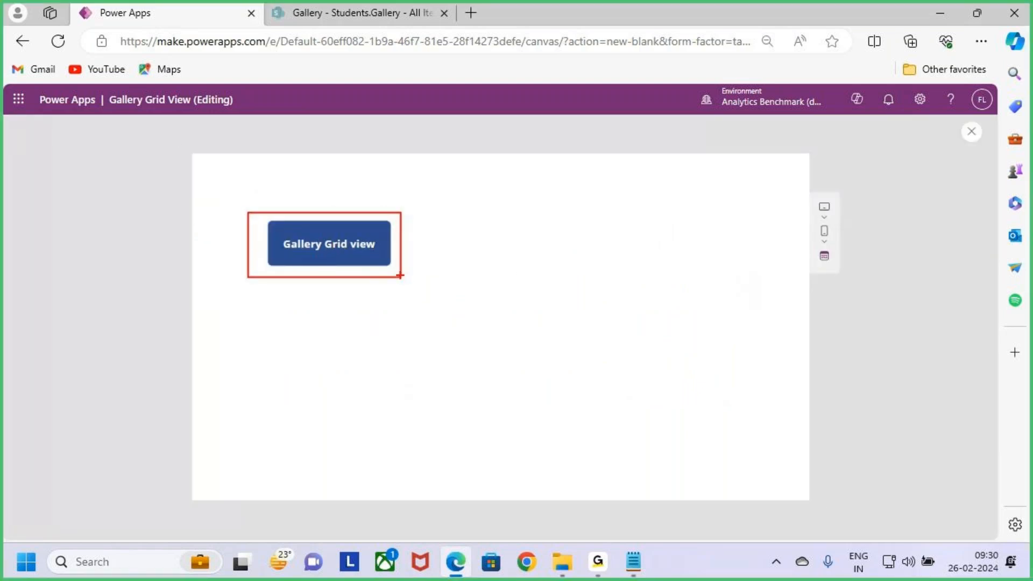
key("Escape")
left_click(367, 251)
left_click(972, 133)
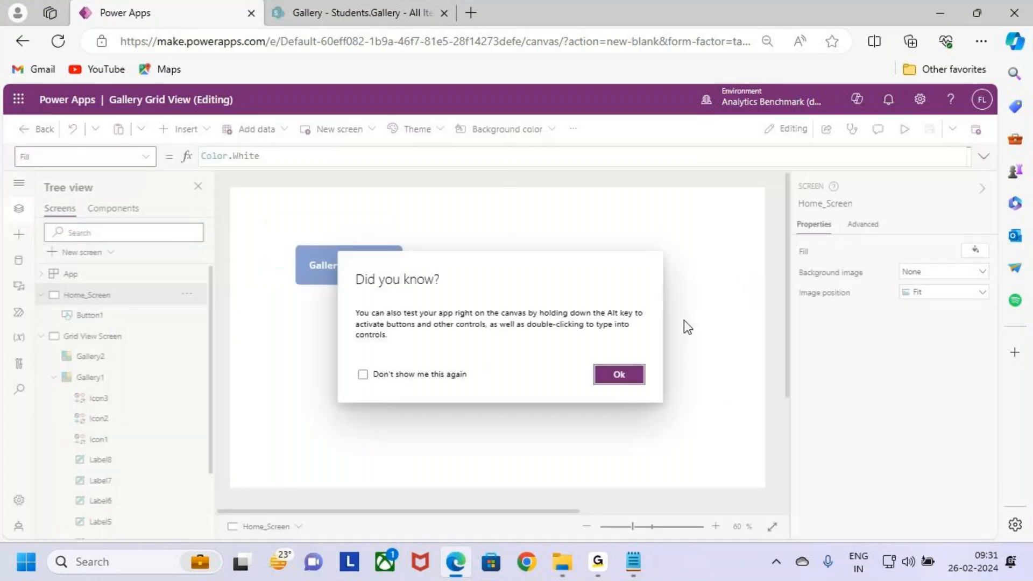
left_click(643, 376)
Step: Set the Gallery Grid view button's OnSelect formula to Navigate('Grid View Screen') and save the app
left_click(318, 269)
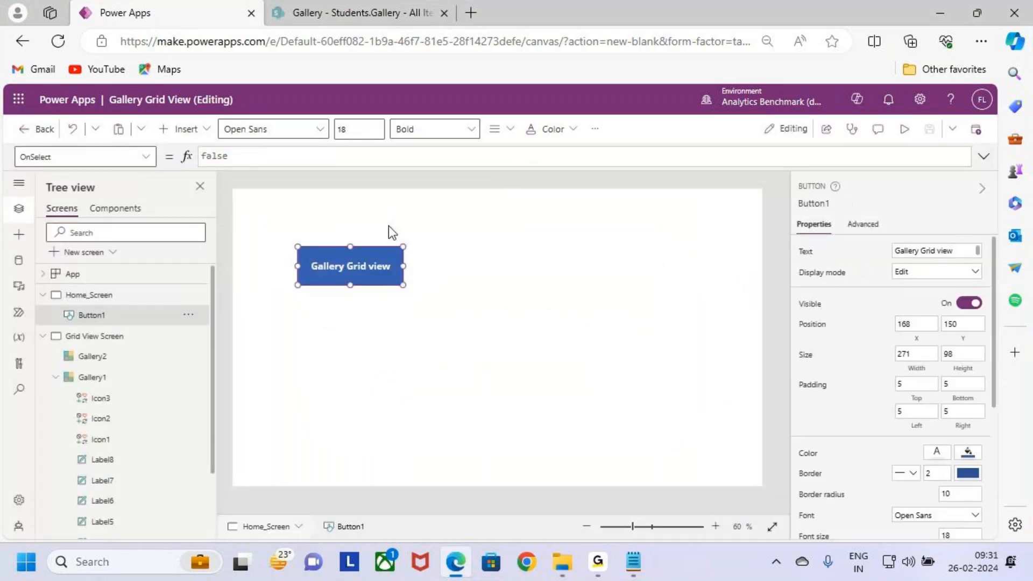
double_click(254, 155)
key("BackSpace")
type("Navigate")
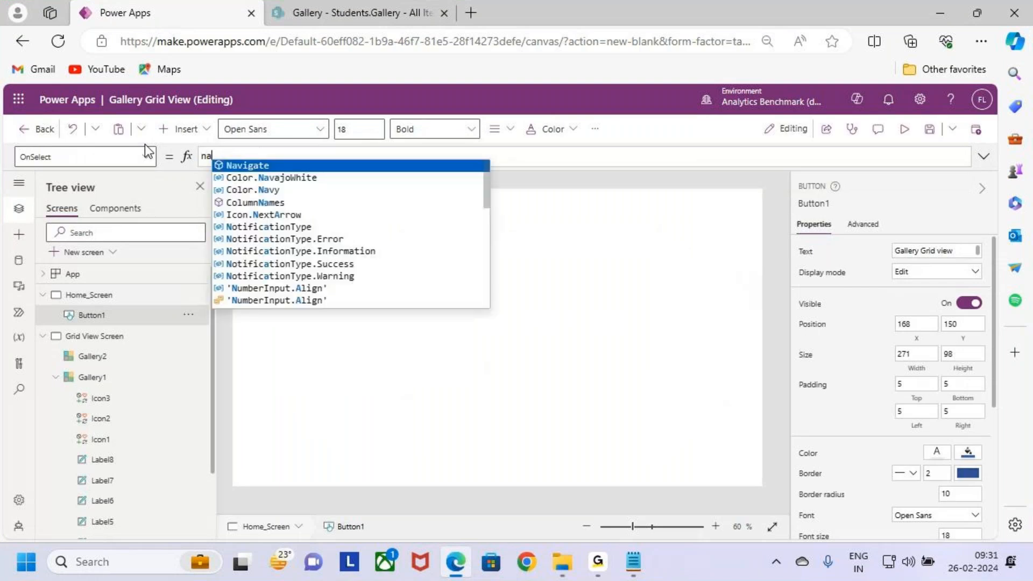
key("Tab")
type("(")
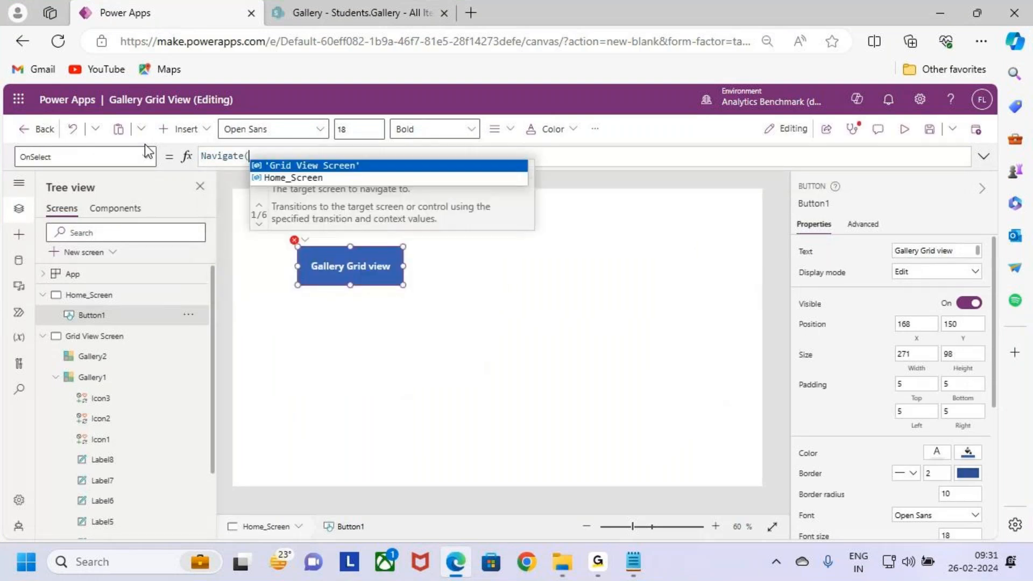
key("Tab")
type(")")
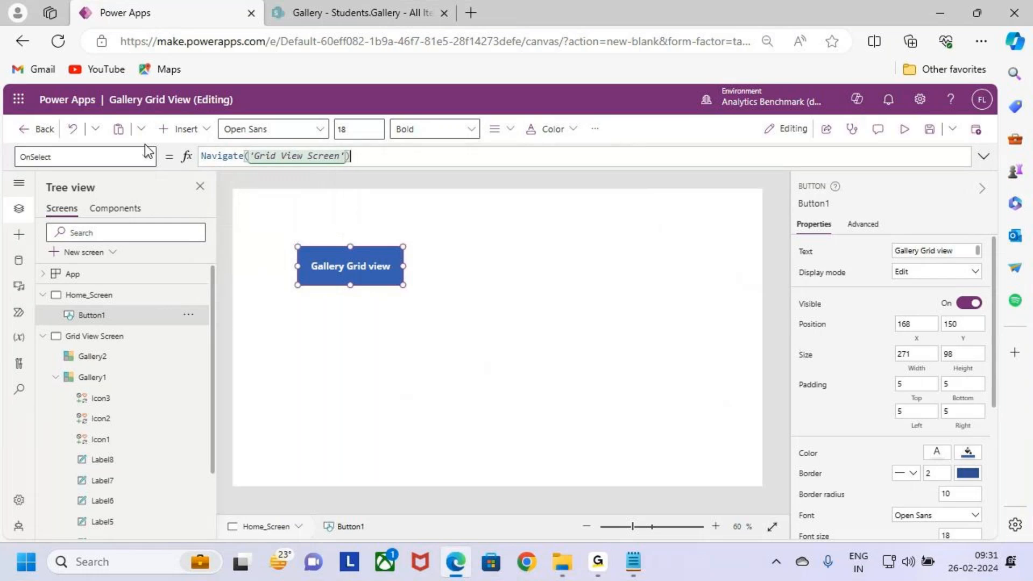
left_click(929, 129)
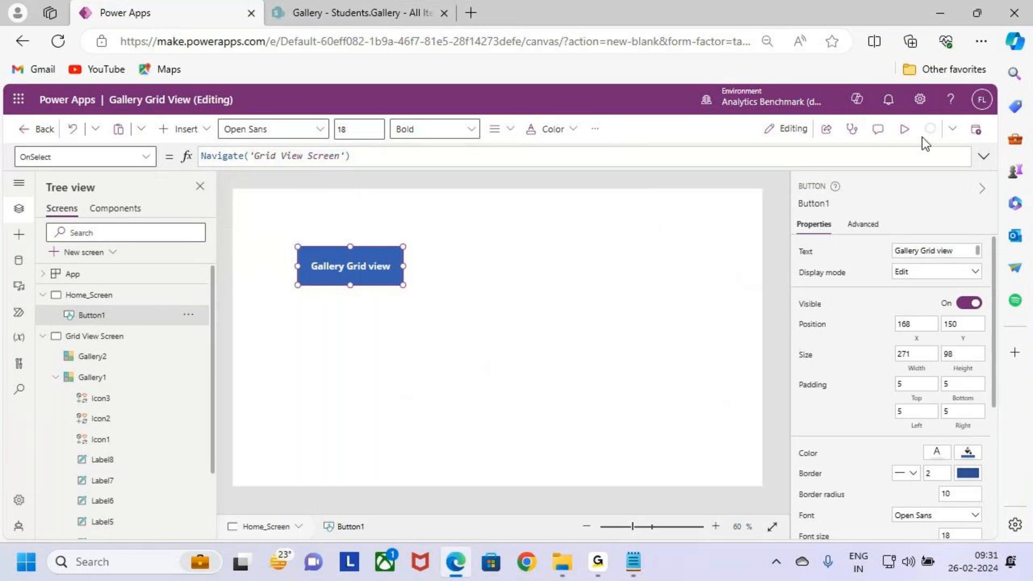
Step: Preview the app, test the Gallery Grid view button's navigation to Grid View Screen, and close the preview
left_click(904, 130)
left_click(297, 244)
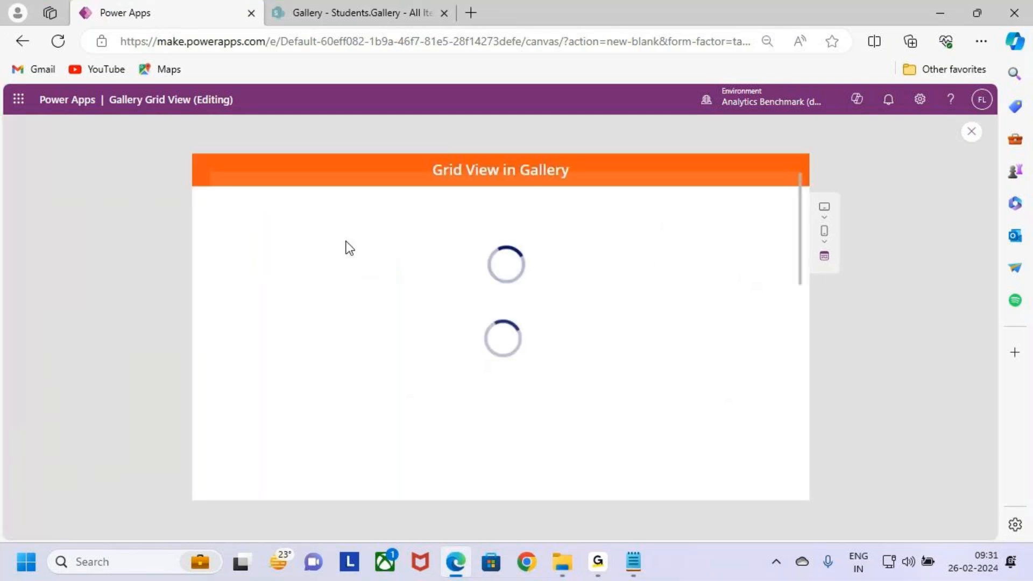
mouse_move(224, 213)
left_mouse_down()
mouse_move(457, 242)
mouse_move(791, 236)
left_mouse_up()
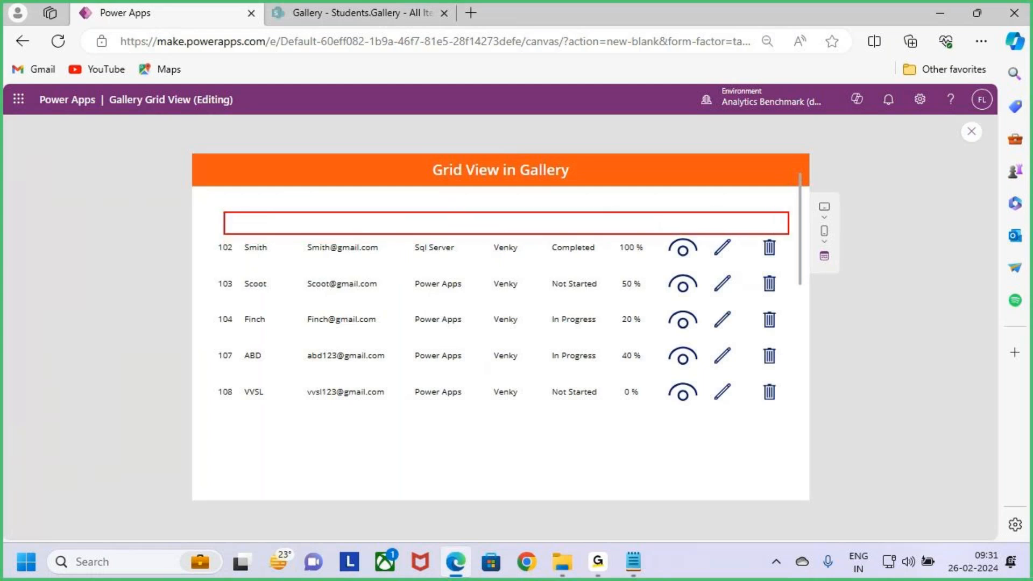
left_click(970, 141)
left_click(607, 409)
left_click(613, 422)
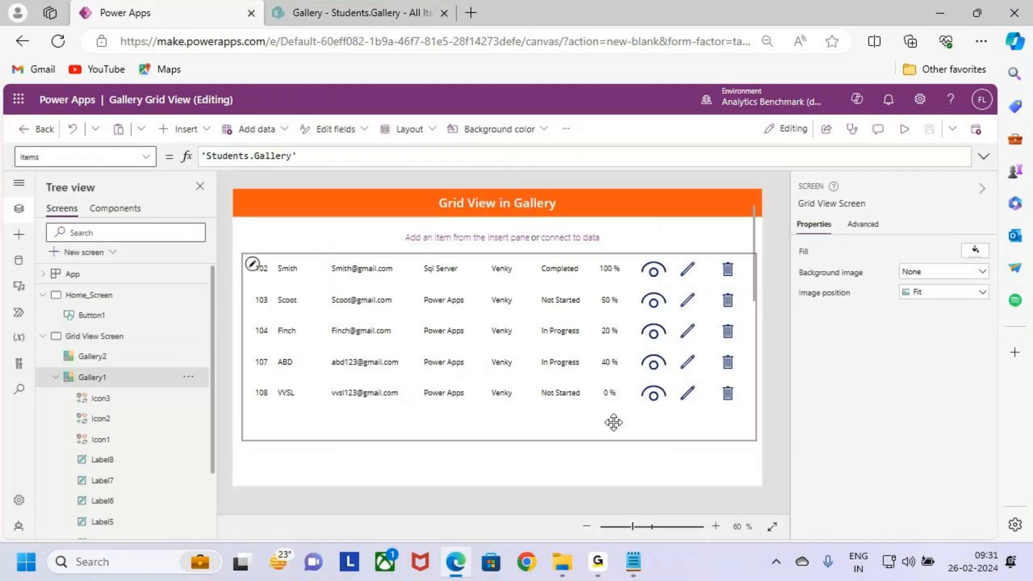
Step: Open Home_Screen, collapse the contents of Grid View Screen in the screen tree, and select Grid View Screen
left_click(92, 295)
left_click(43, 335)
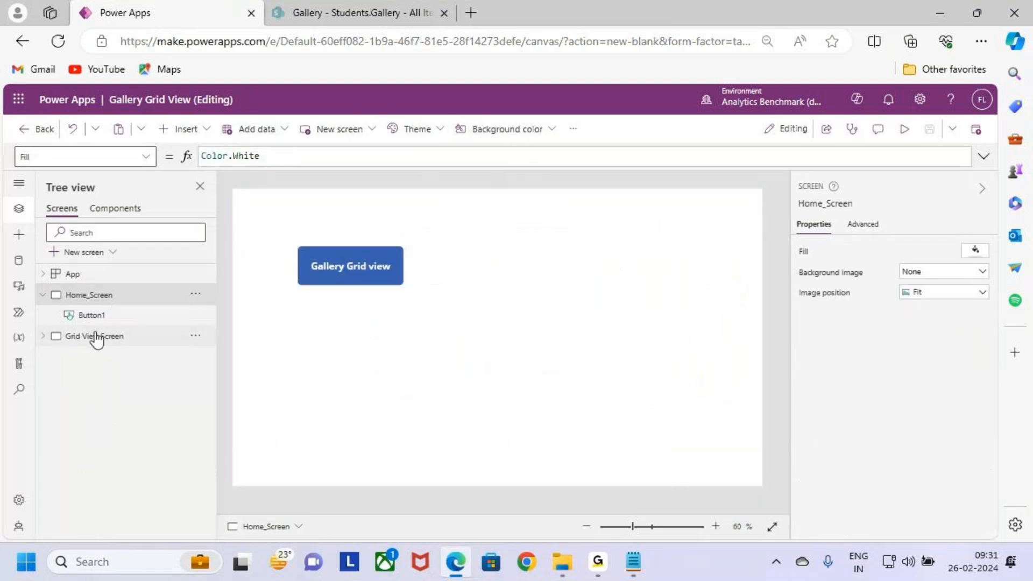
key("ctrl+2")
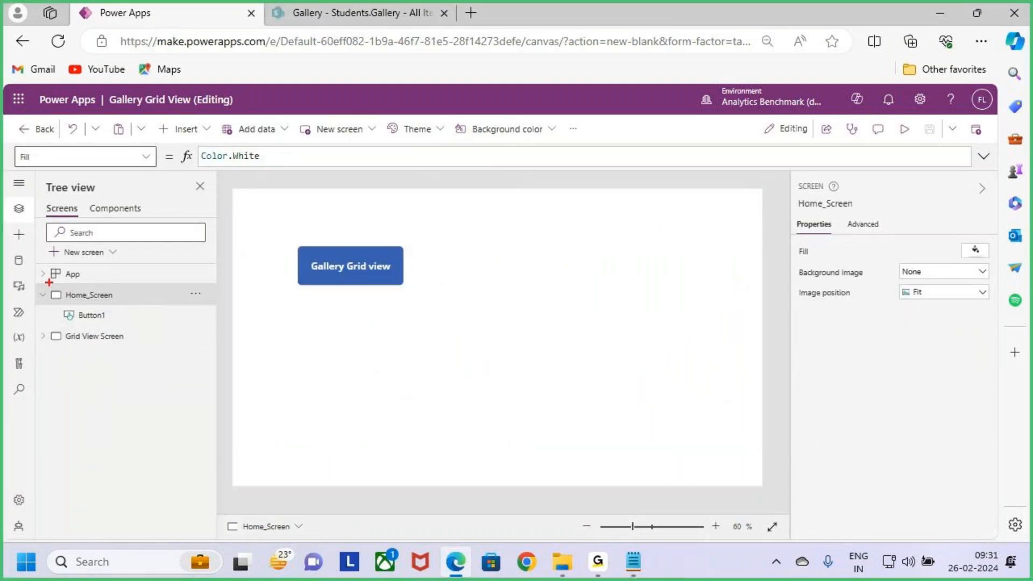
mouse_move(54, 285)
left_mouse_down()
mouse_move(124, 305)
mouse_move(127, 249)
mouse_move(179, 262)
mouse_move(201, 329)
mouse_move(125, 404)
mouse_move(69, 354)
left_mouse_up()
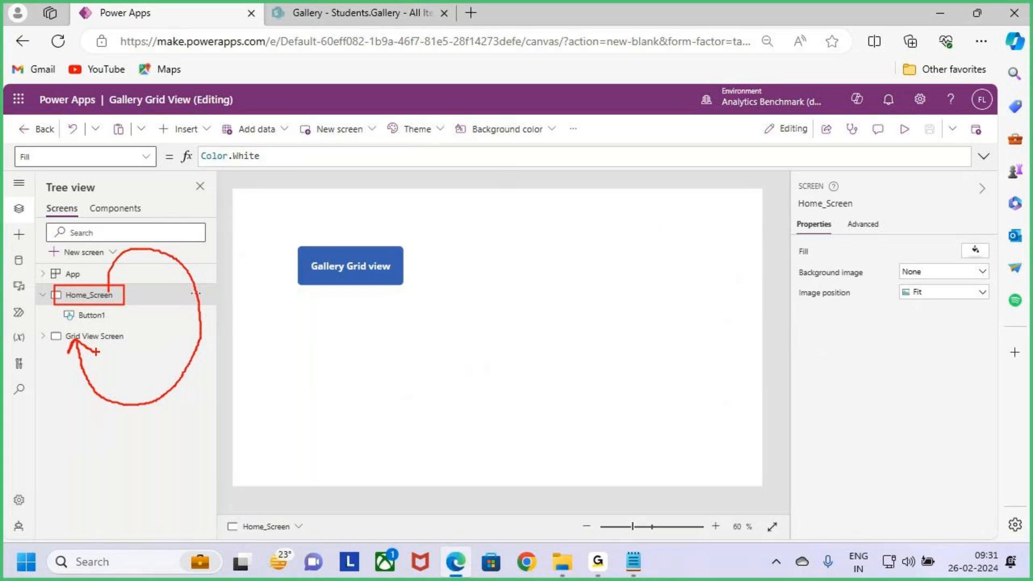
key("Escape")
left_click(113, 338)
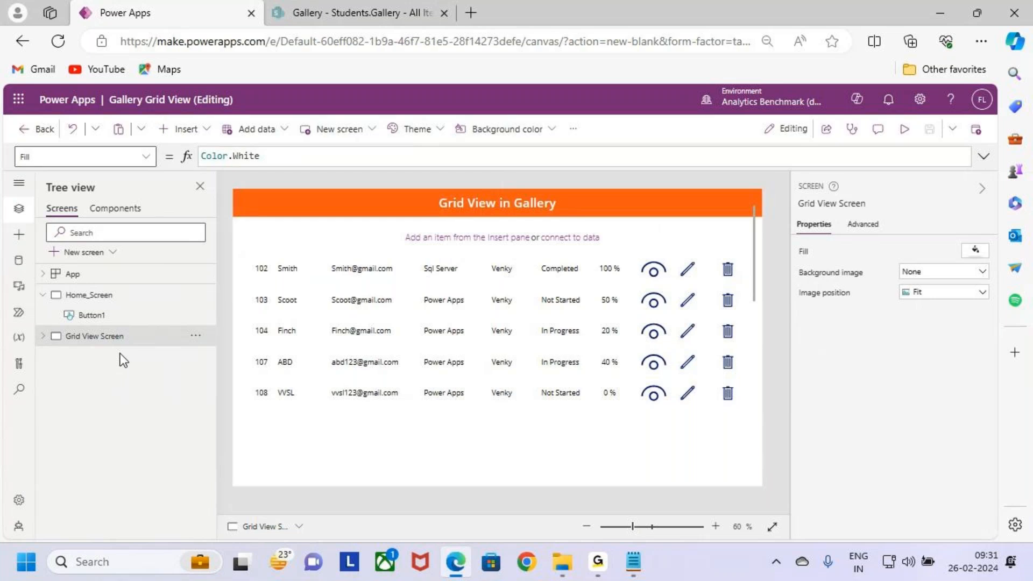
key("ctrl+1")
mouse_move(76, 304)
left_mouse_down()
mouse_move(110, 306)
mouse_move(183, 279)
mouse_move(103, 379)
mouse_move(135, 361)
left_mouse_up()
key("Escape")
Step: Open the OnVisible formula of Grid View Screen for editing and expand the formula area
left_click(144, 157)
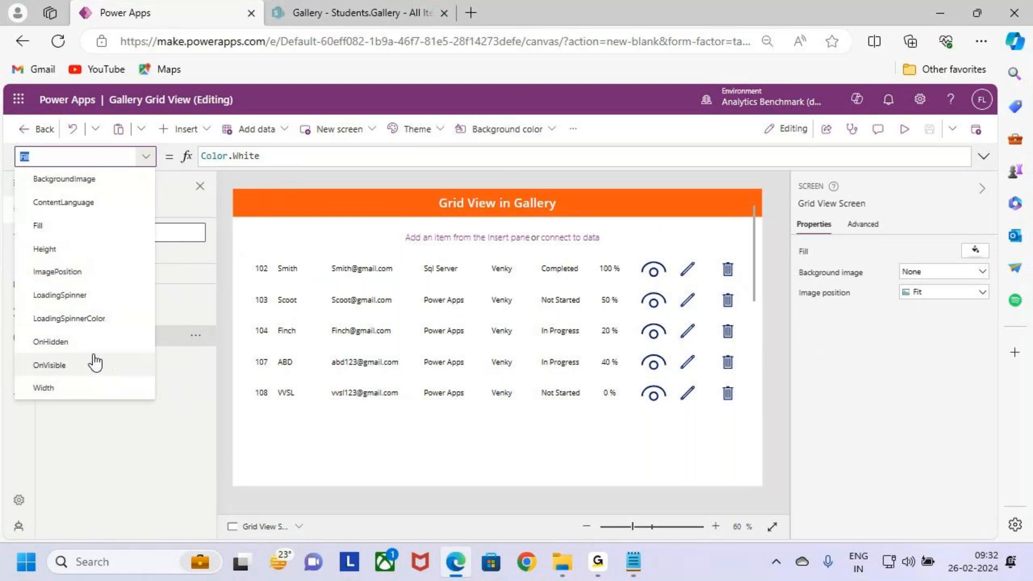
key("ctrl+2")
left_click_drag(23, 352, 113, 374)
key("Escape")
left_click(98, 366)
left_click(259, 155)
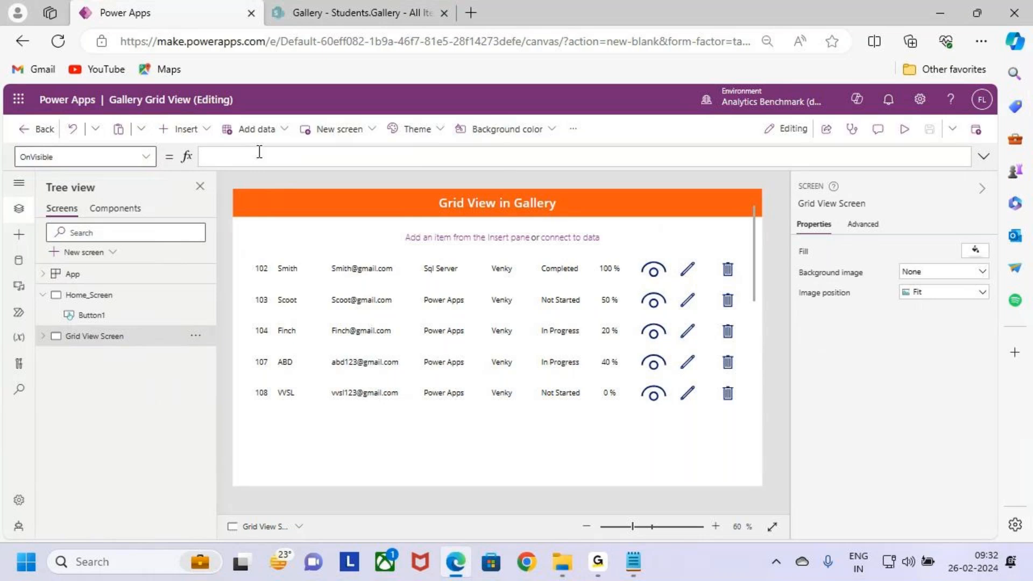
left_click(982, 157)
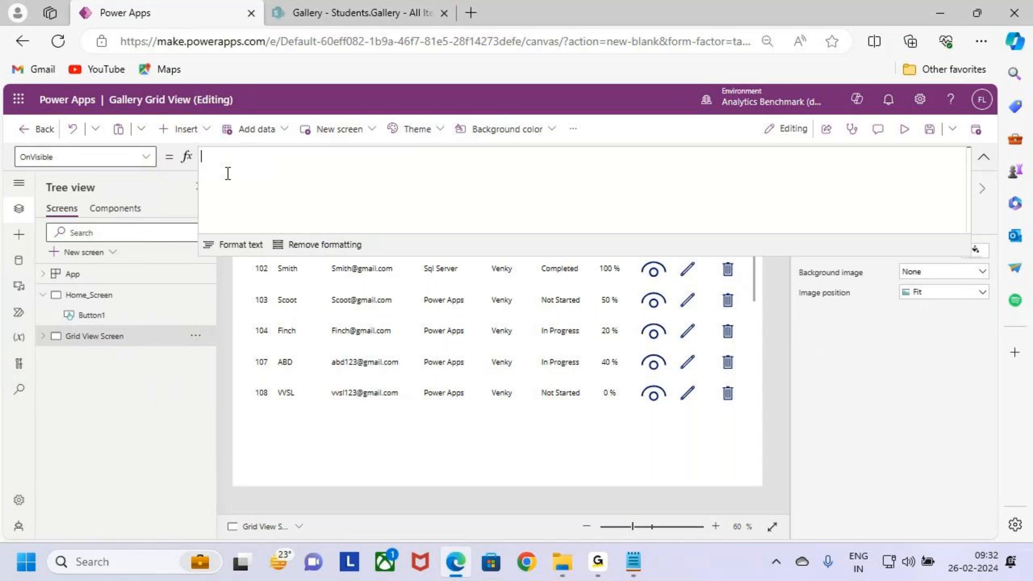
Step: Begin the OnVisible formula with a ClearCollect call whose collection is named Gallery_Header, followed by a comma
type("coll")
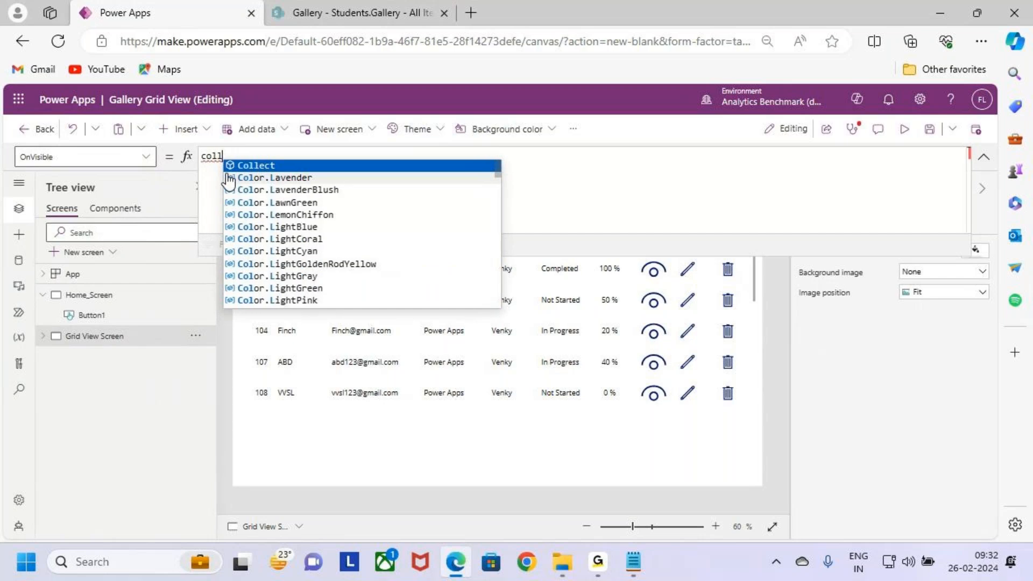
type("ect")
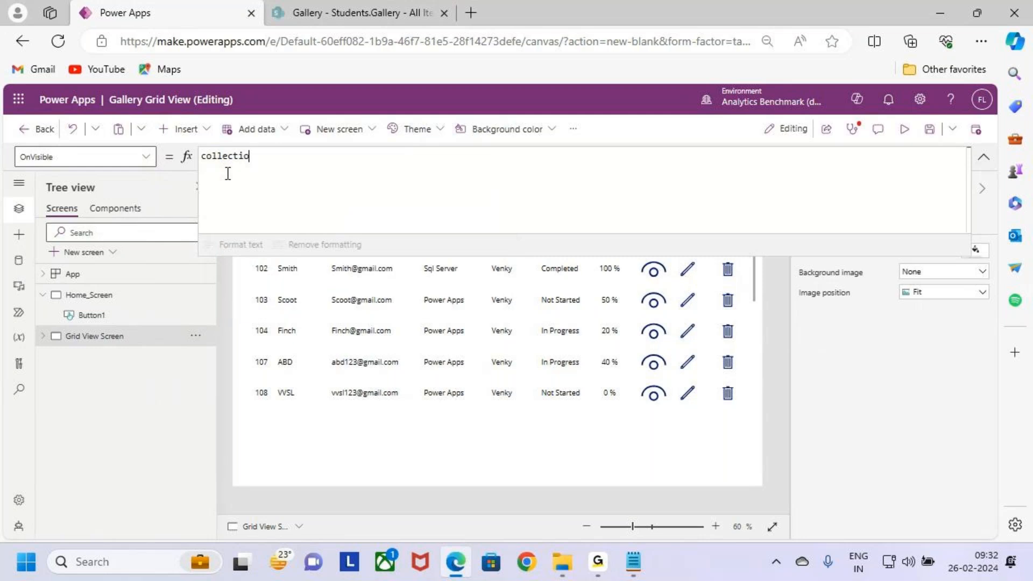
key("BackSpace")
key("Down")
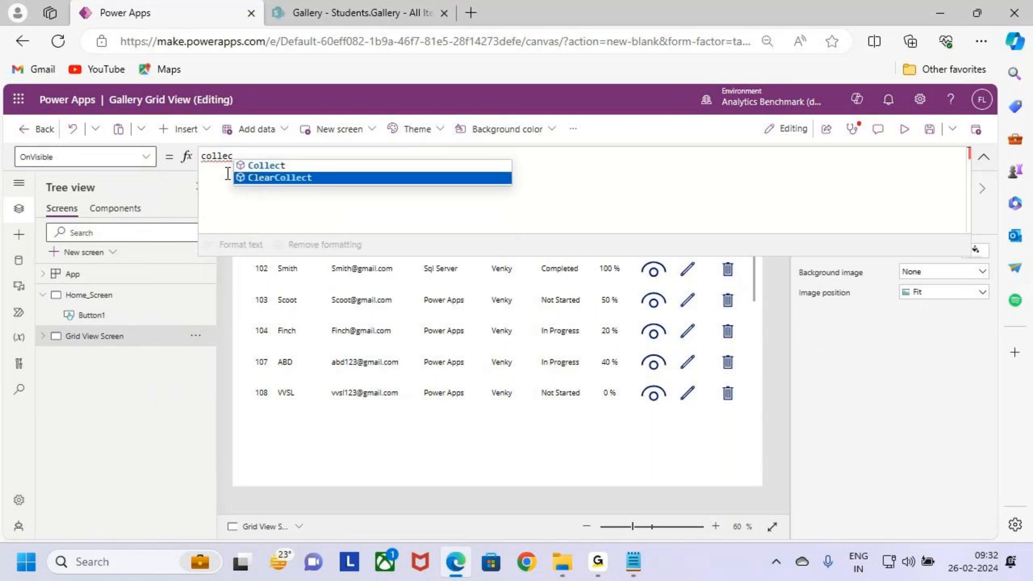
key("Tab")
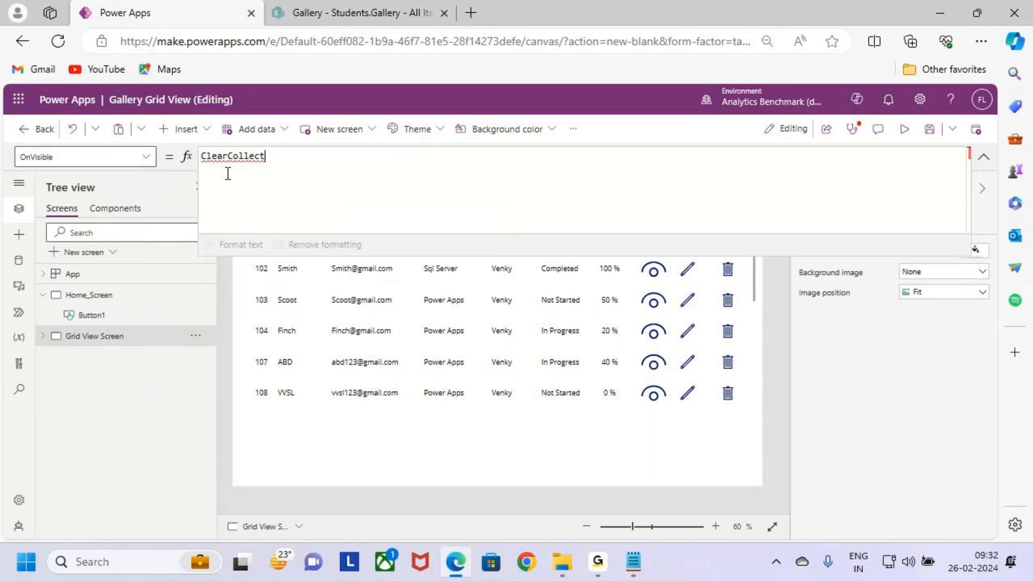
type("(")
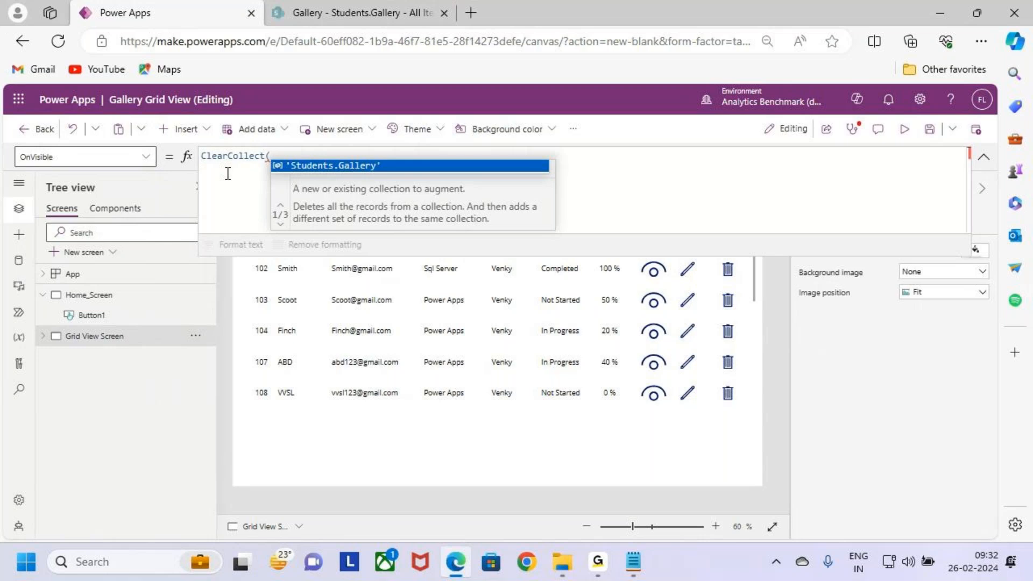
type("Gallery")
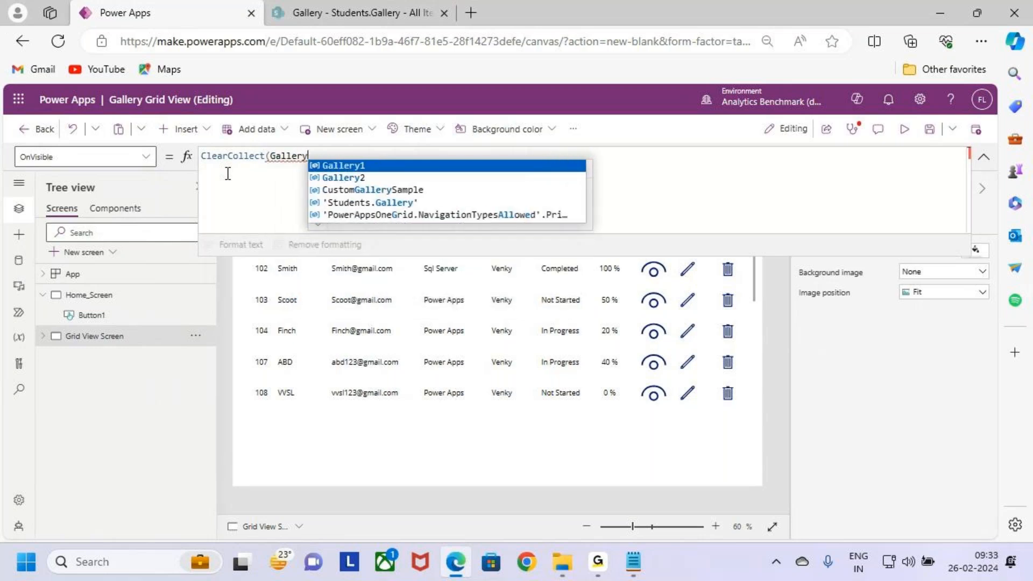
type("_")
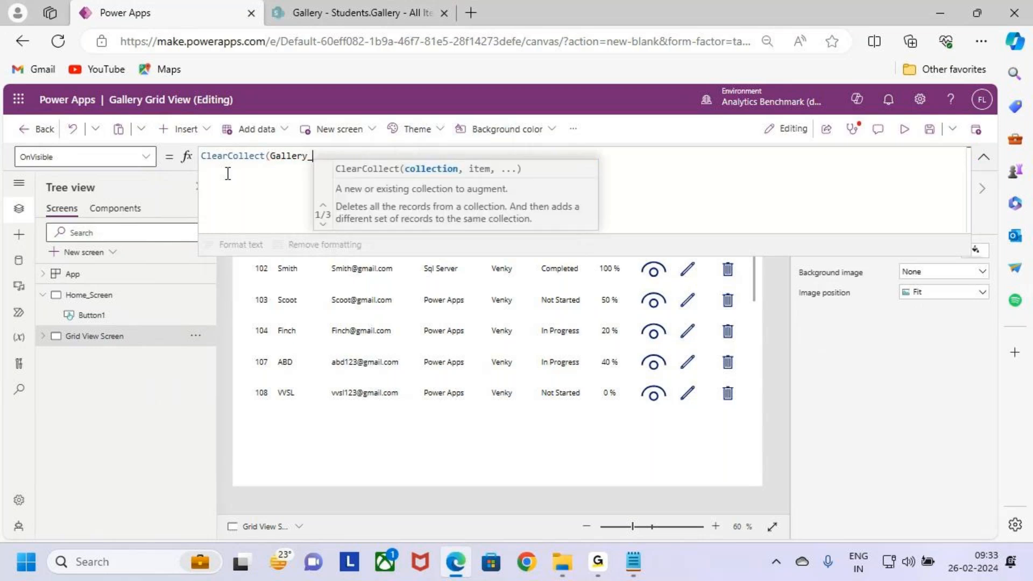
type("Header")
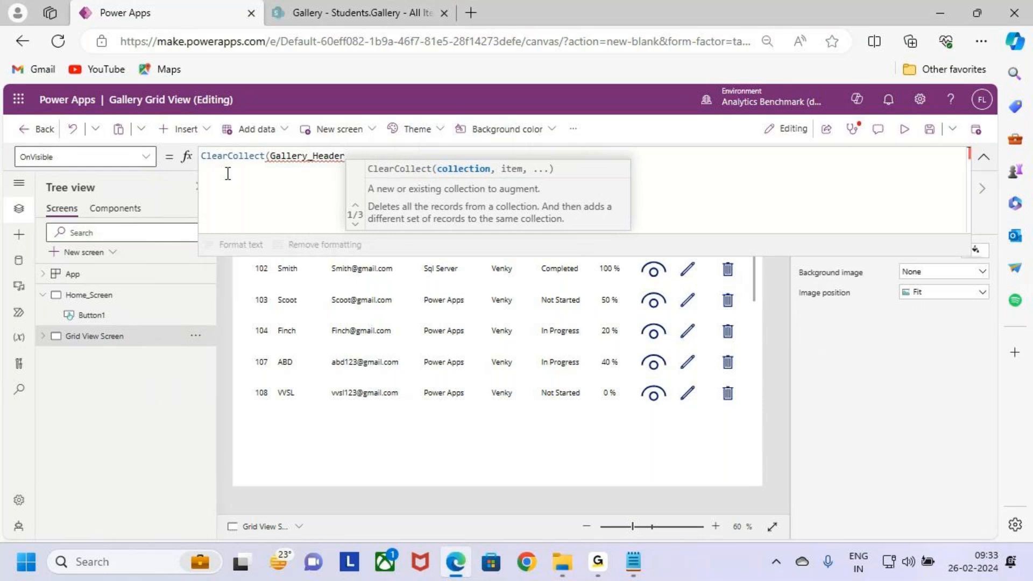
type(",")
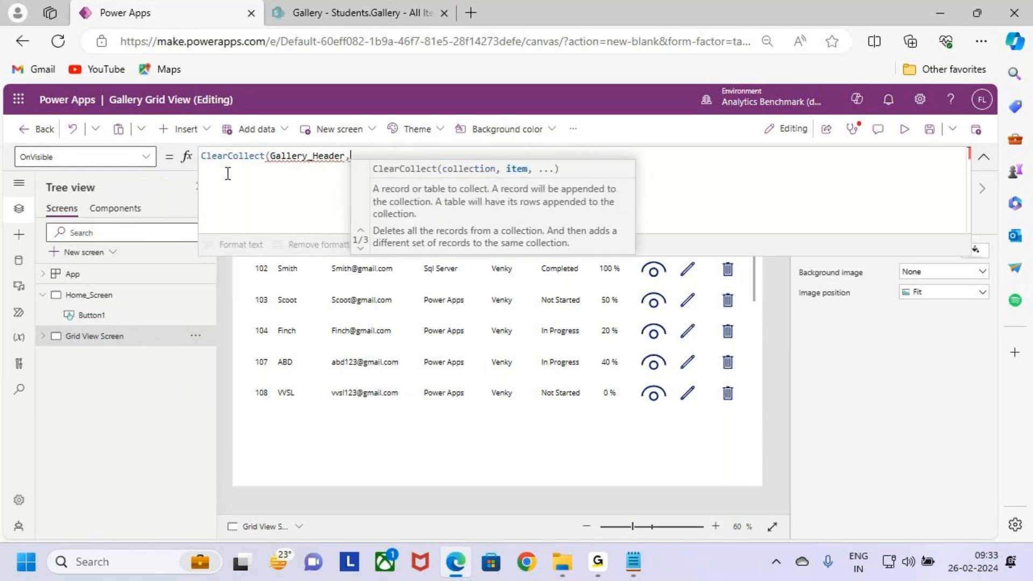
Step: Add an empty record in curly braces on separate lines and close the ClearCollect call with a parenthesis
key("shift+Return")
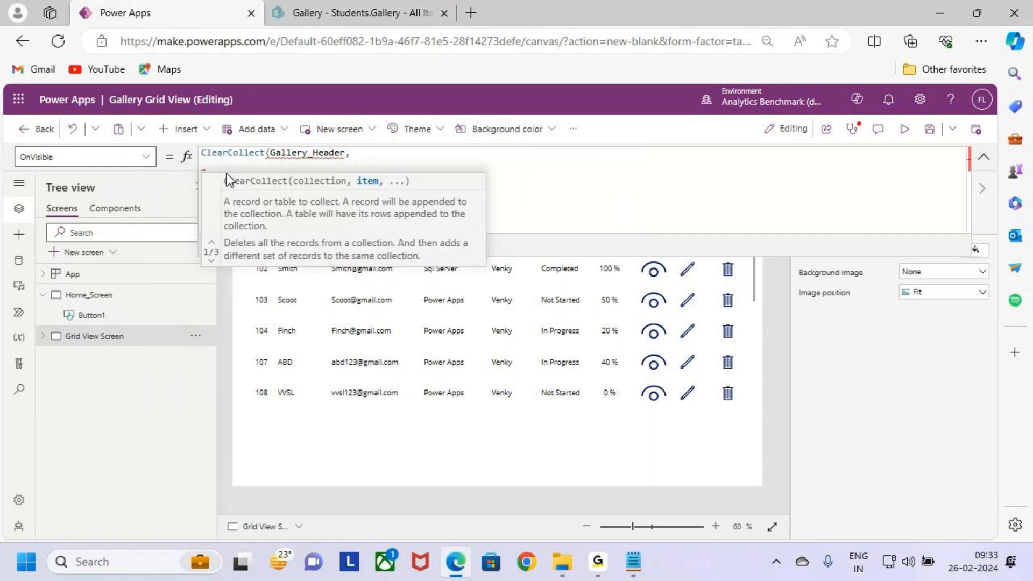
type("{")
key("shift+Return")
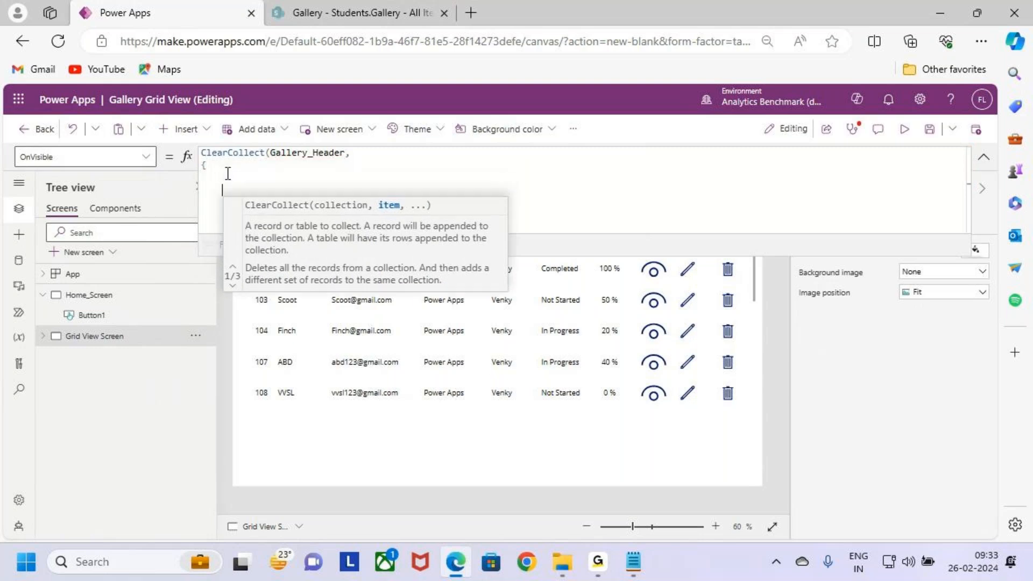
type("}")
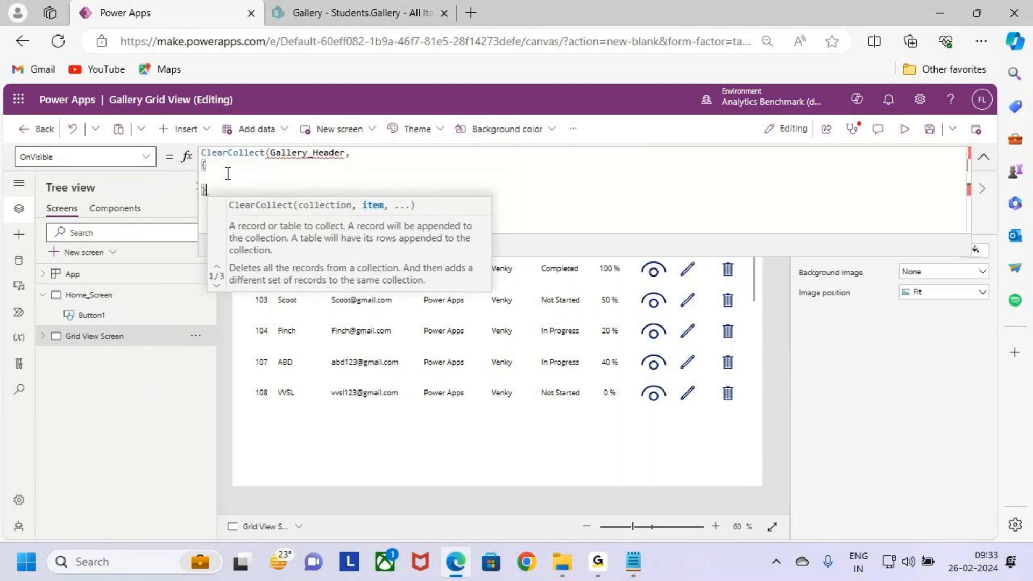
key("shift+Return")
type(")")
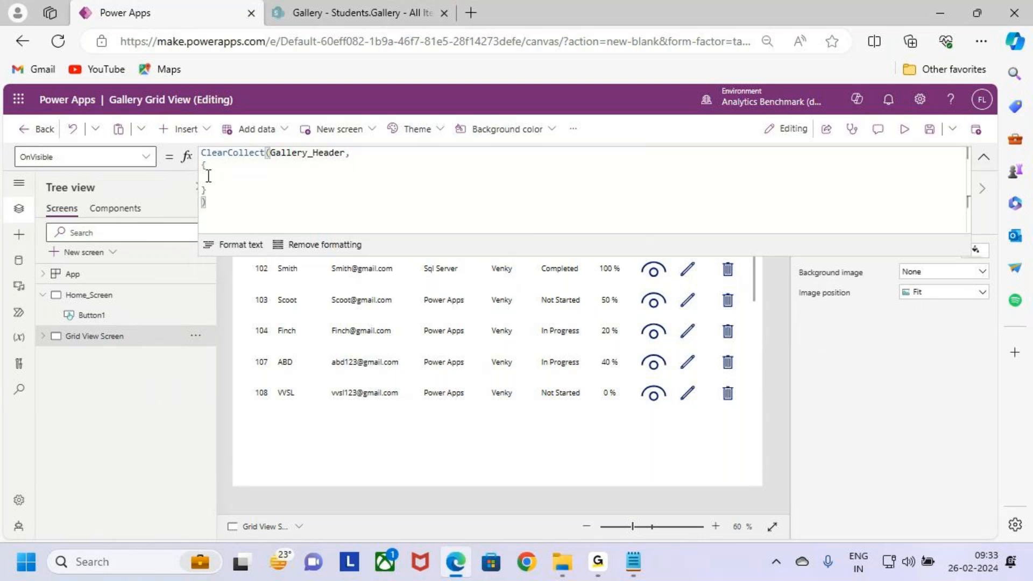
Step: Add the indented field Sid : "Sid", inside the Gallery_Header record's braces
left_click(196, 189)
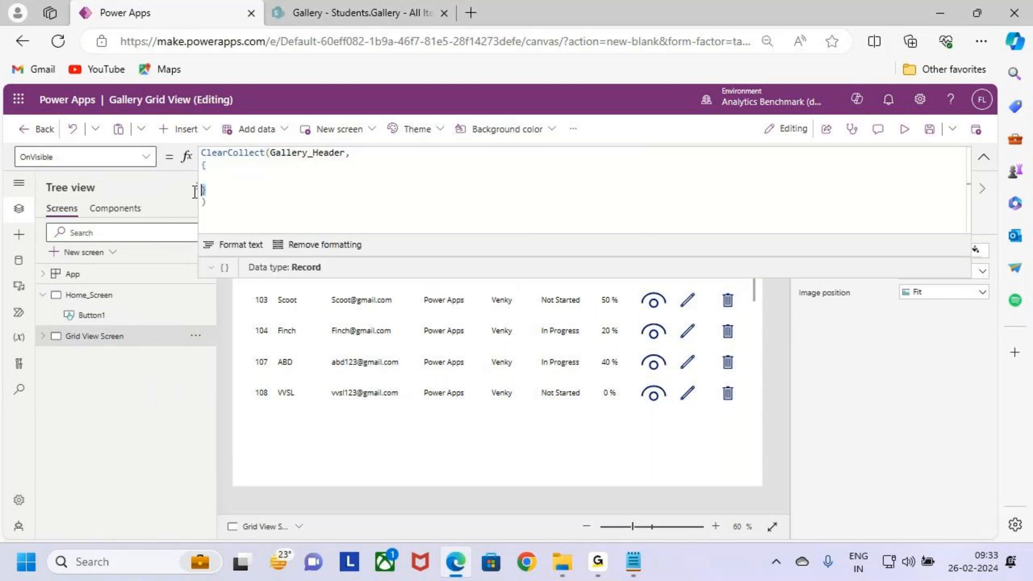
left_click(222, 175)
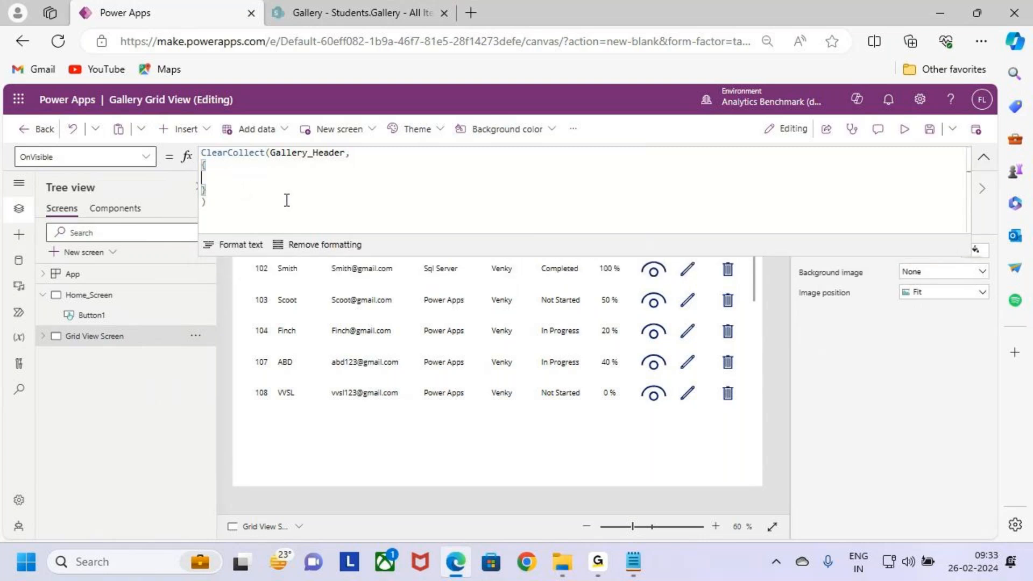
key("Tab")
type("Sid")
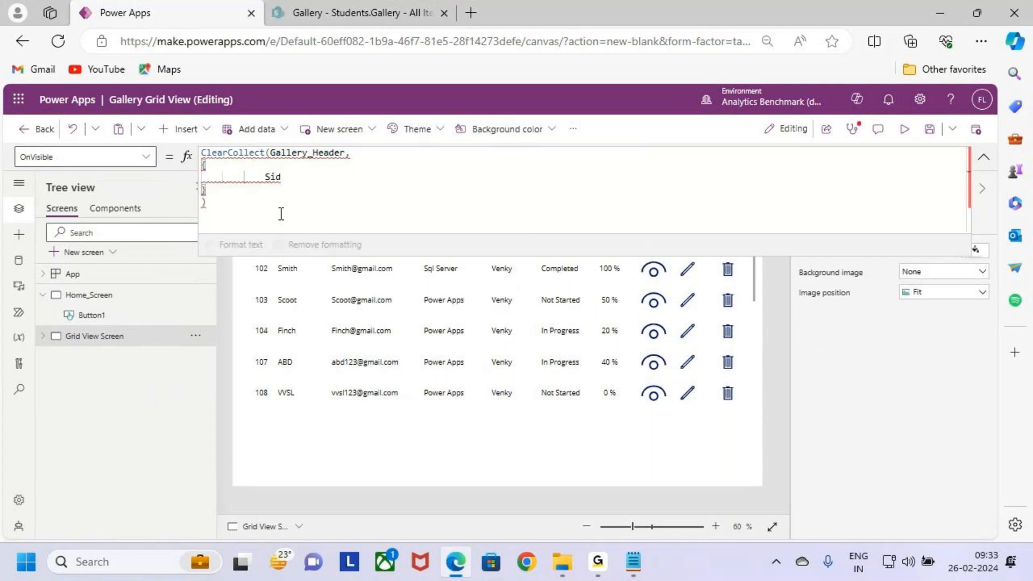
type(" : \"")
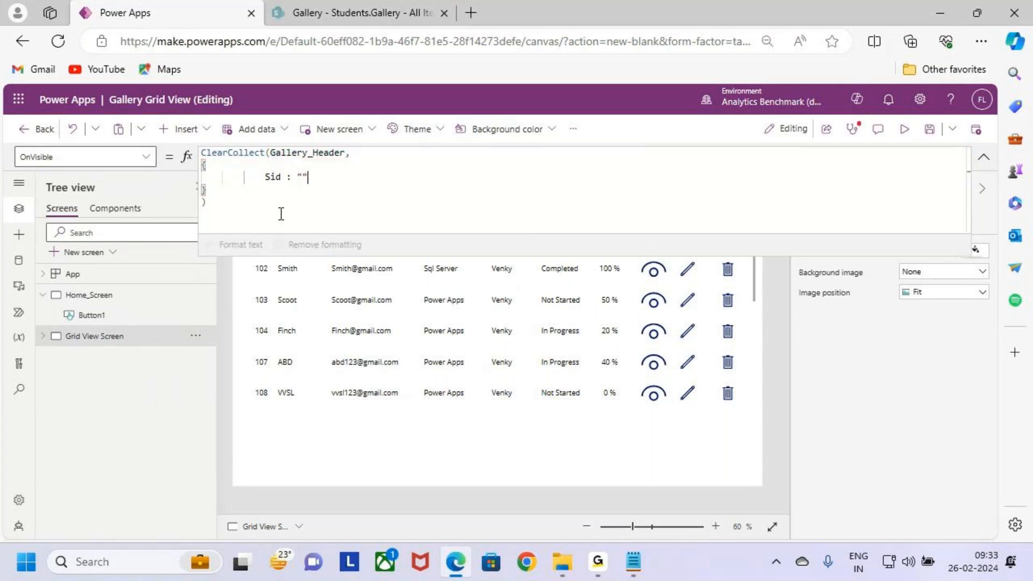
type("Sid\",")
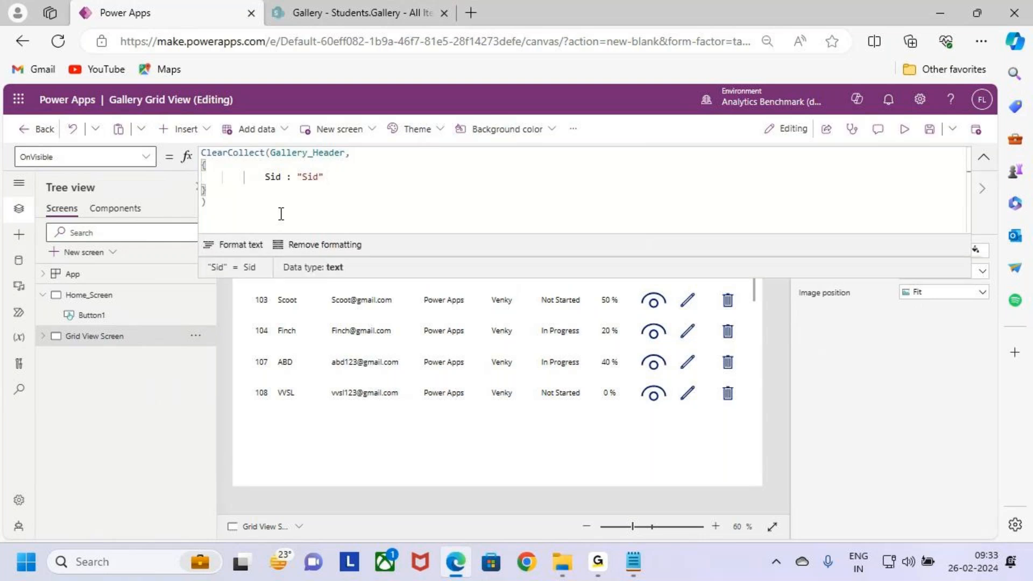
Step: Add the field Sname : "Sname", on a new line below Sid in the Gallery_Header record
key("Return")
type("Sname : Sname")
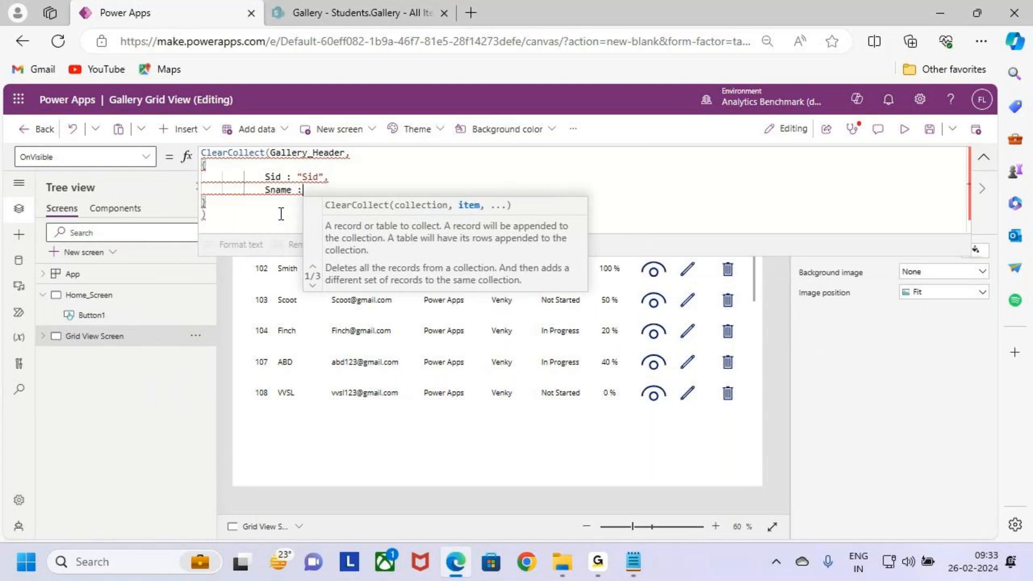
type("\"")
key("Left")
key("Left")
key("Left")
key("Left")
key("Left")
key("Left")
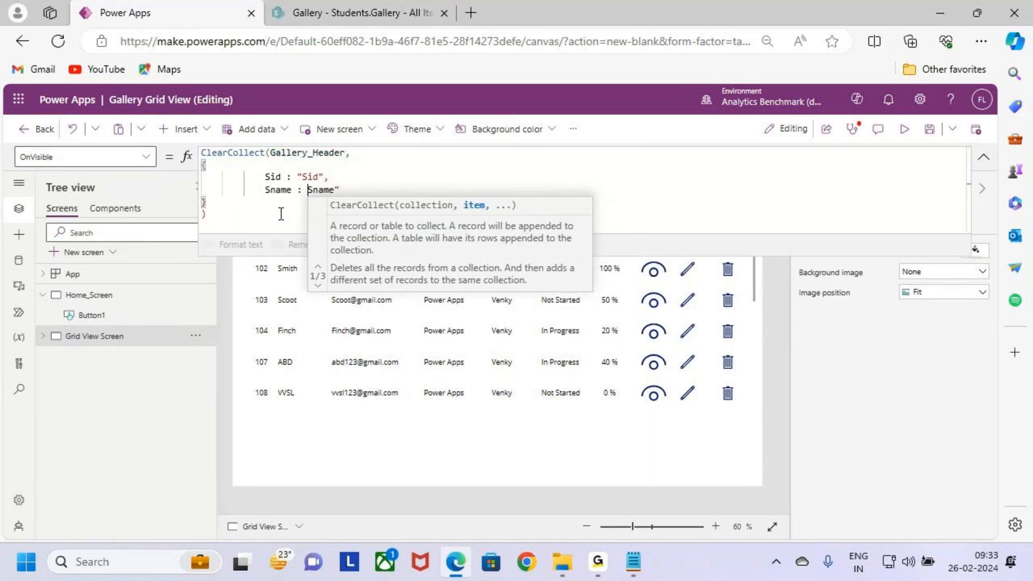
type("\"")
key("End")
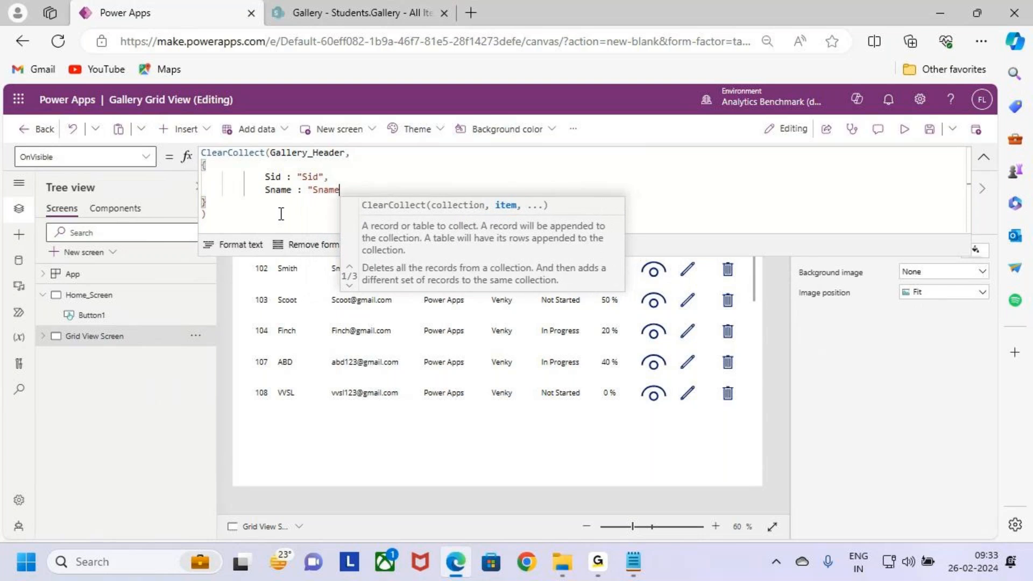
type(",")
key("Return")
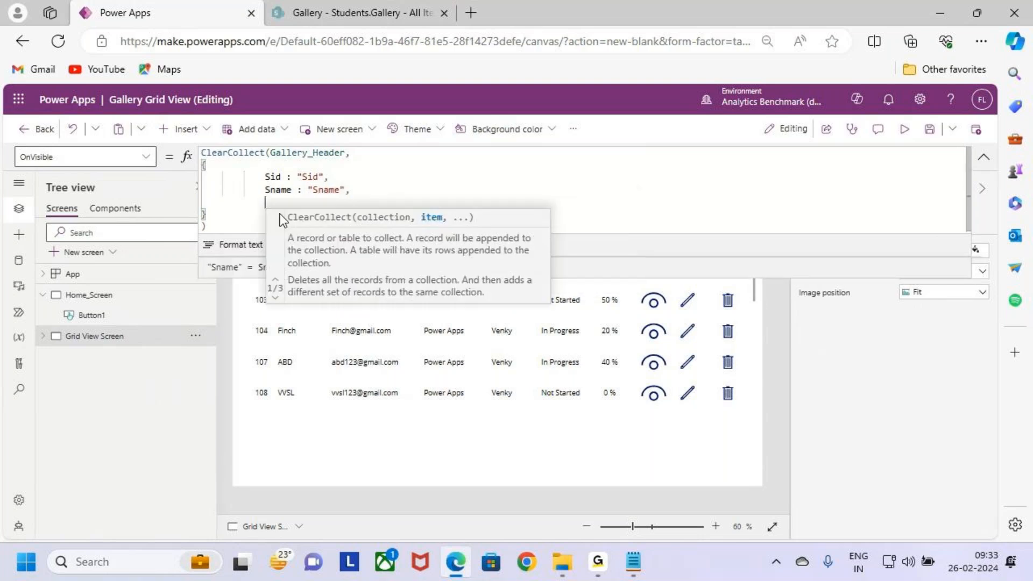
Step: Add the fields Email : "Email", and Course : "Course" on separate lines below Sname in the record
key("Return")
type("Email :")
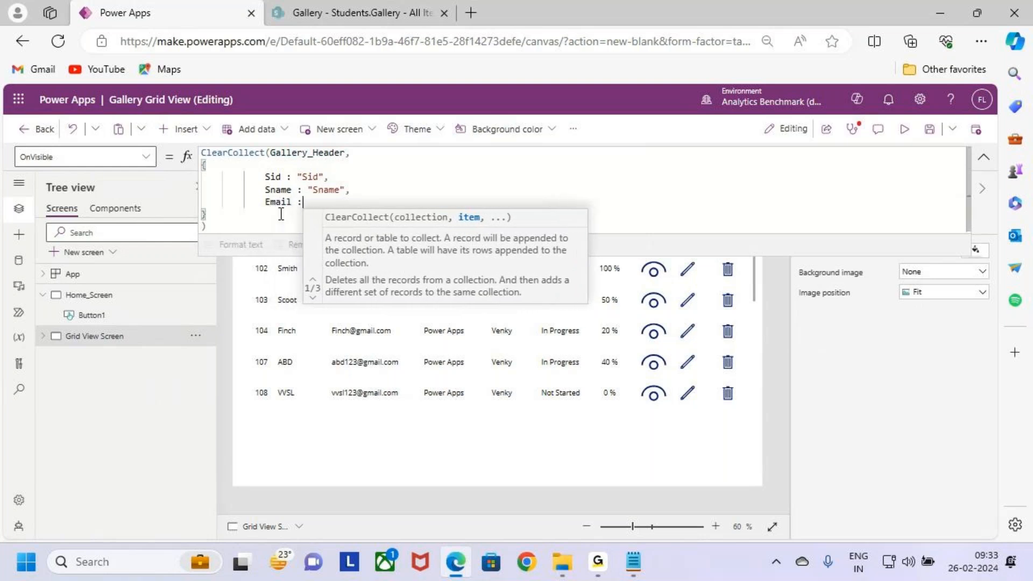
type(" \"Email\",")
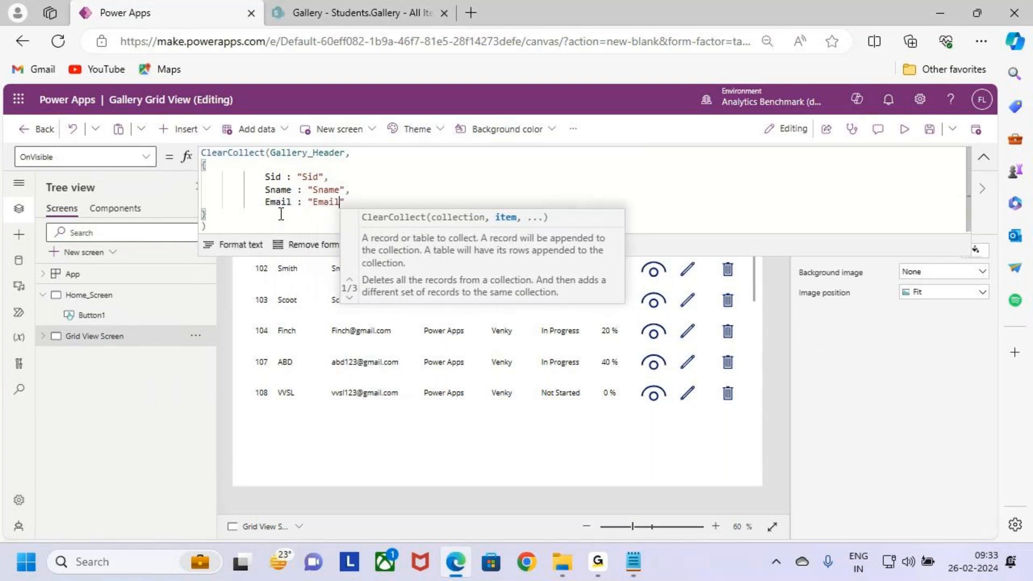
key("Return")
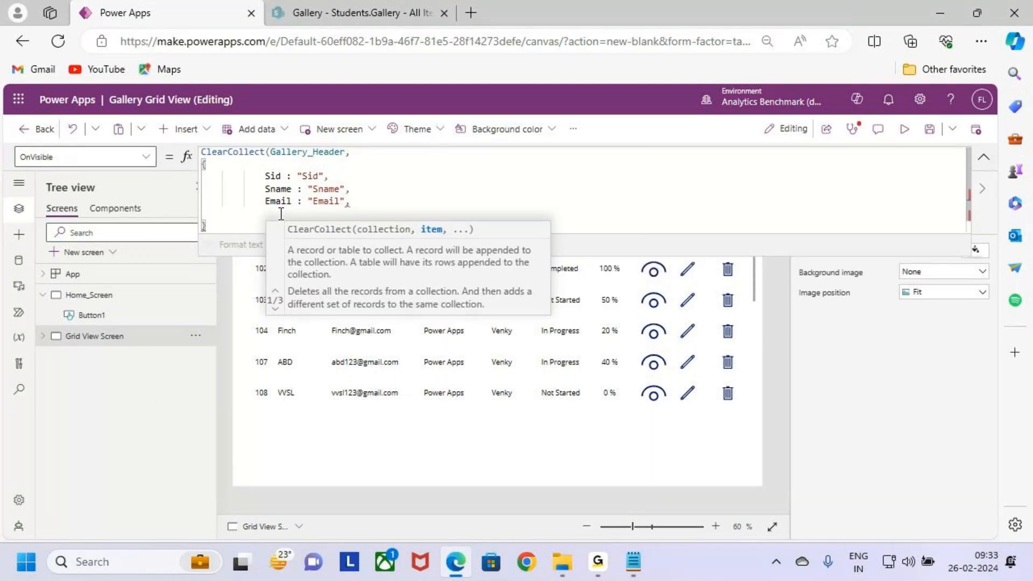
type("Course")
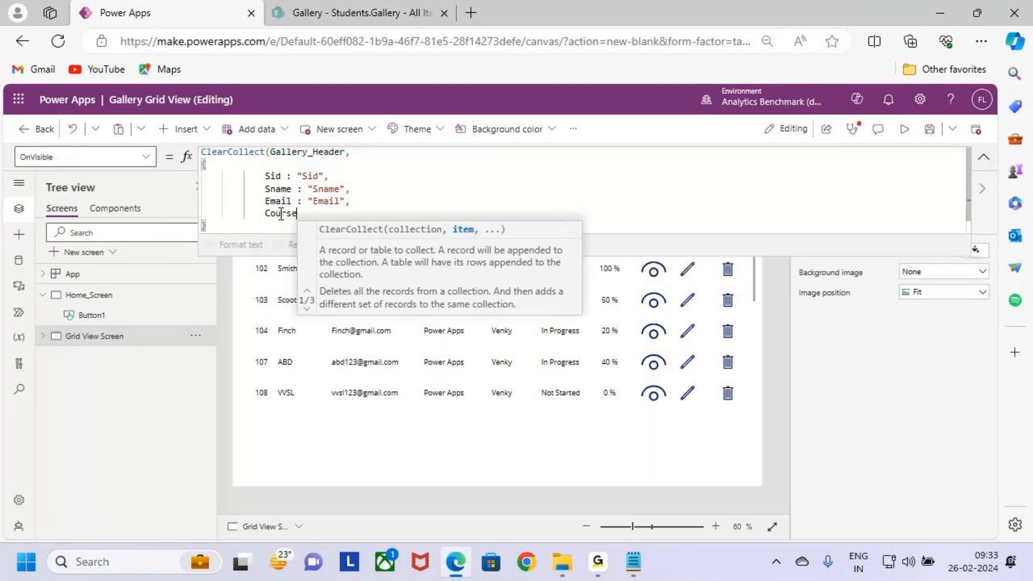
type(" : \"")
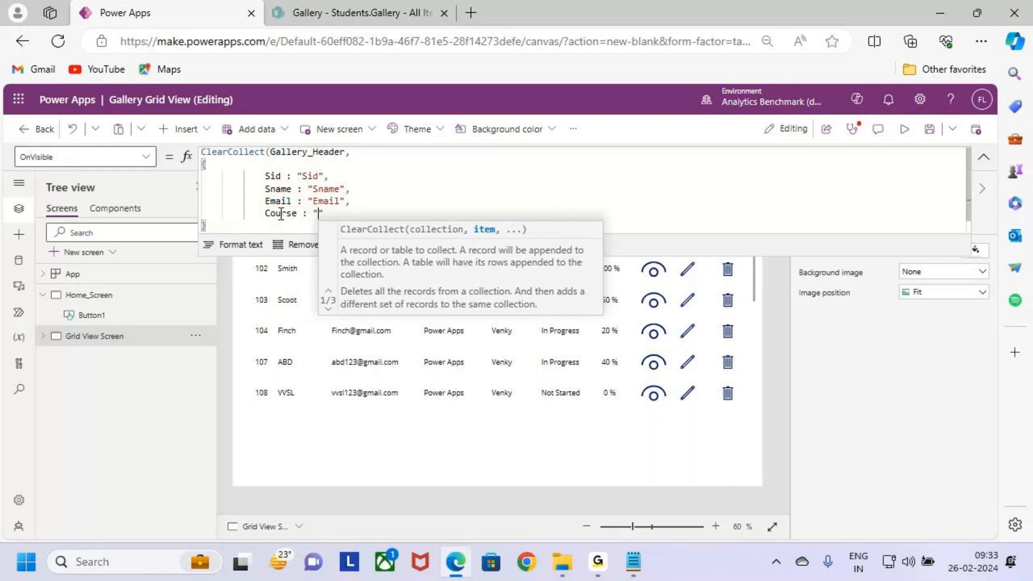
type("Course\"")
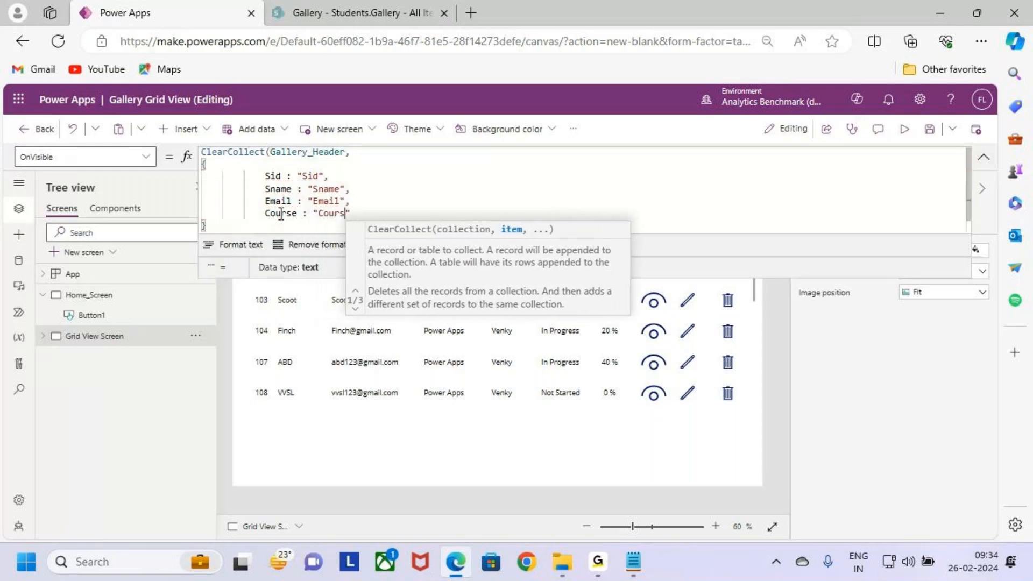
Step: Add the field Trainer : "Trainer", on a new line below Course in the Gallery_Header record
key("Return")
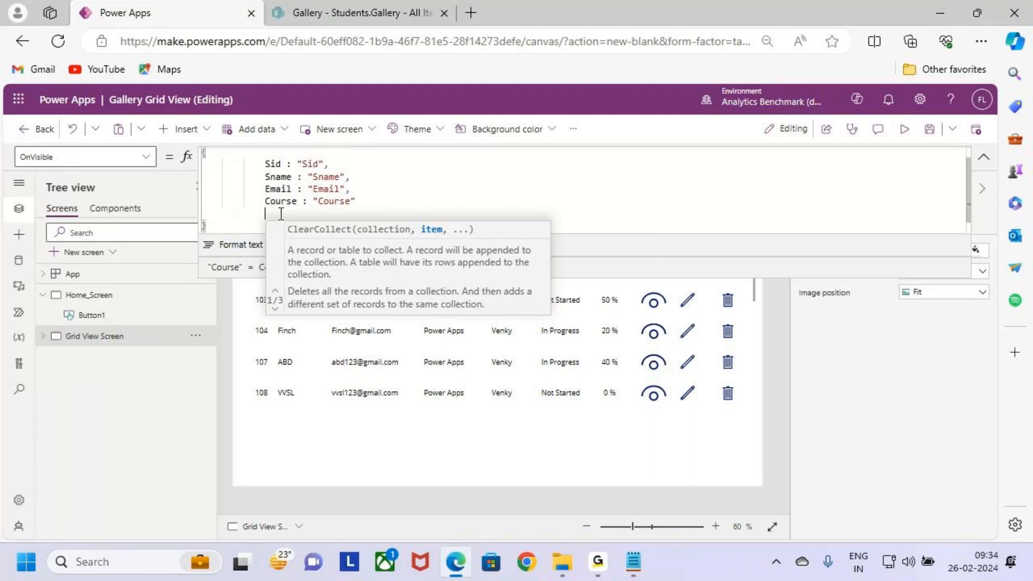
type("T")
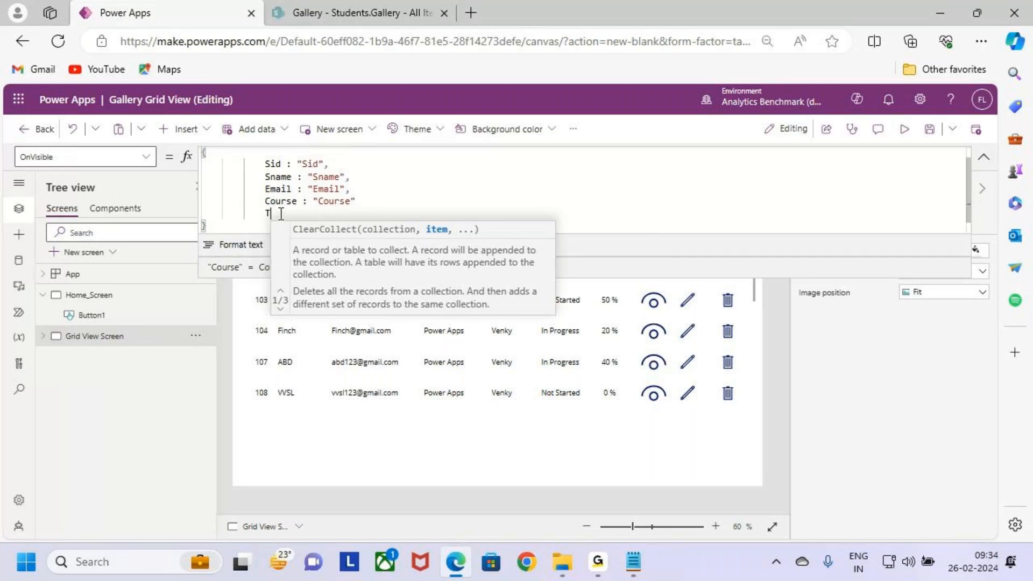
type("rainer :")
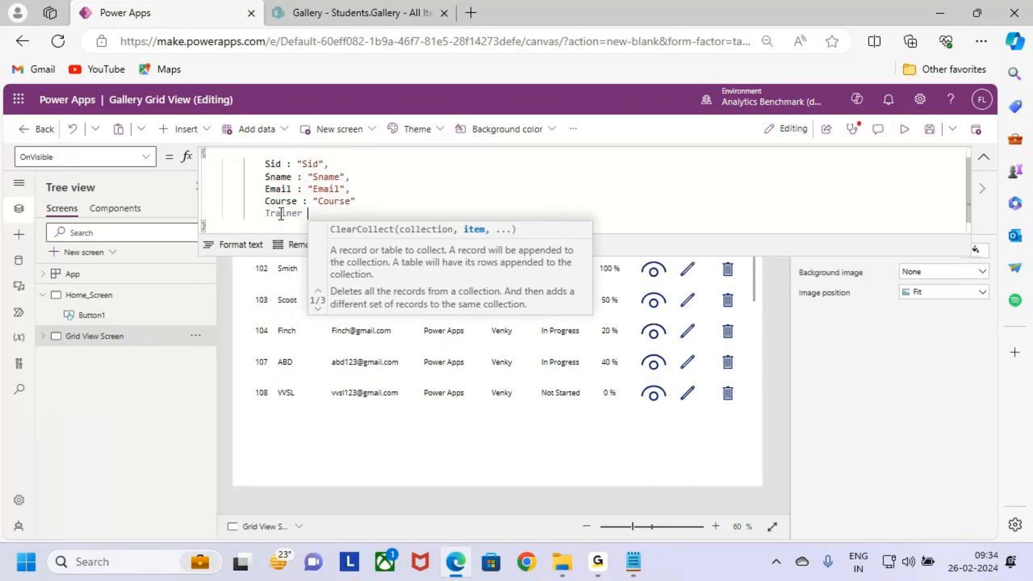
key("Return")
key("BackSpace")
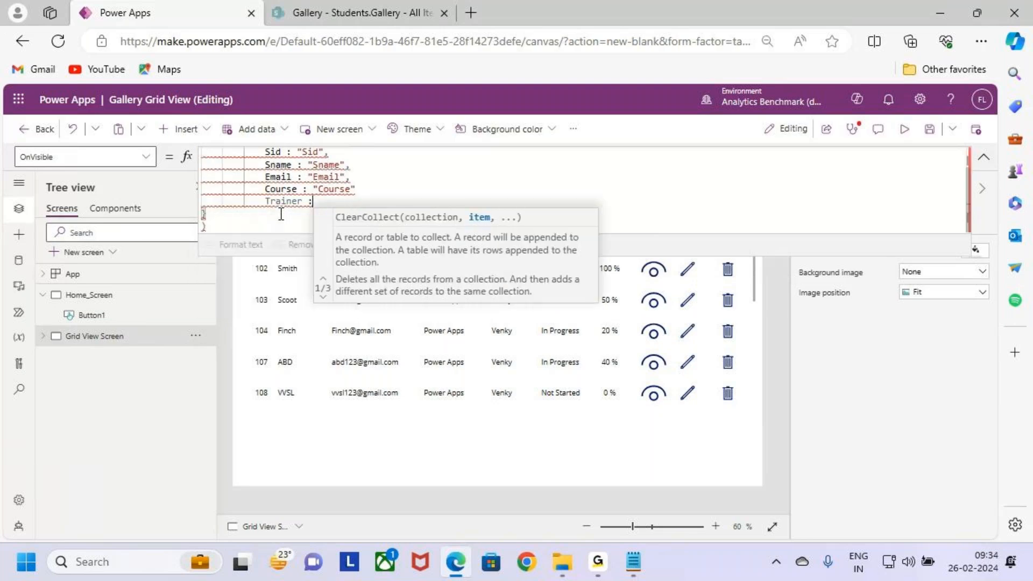
key("BackSpace")
type("\" \"Traui")
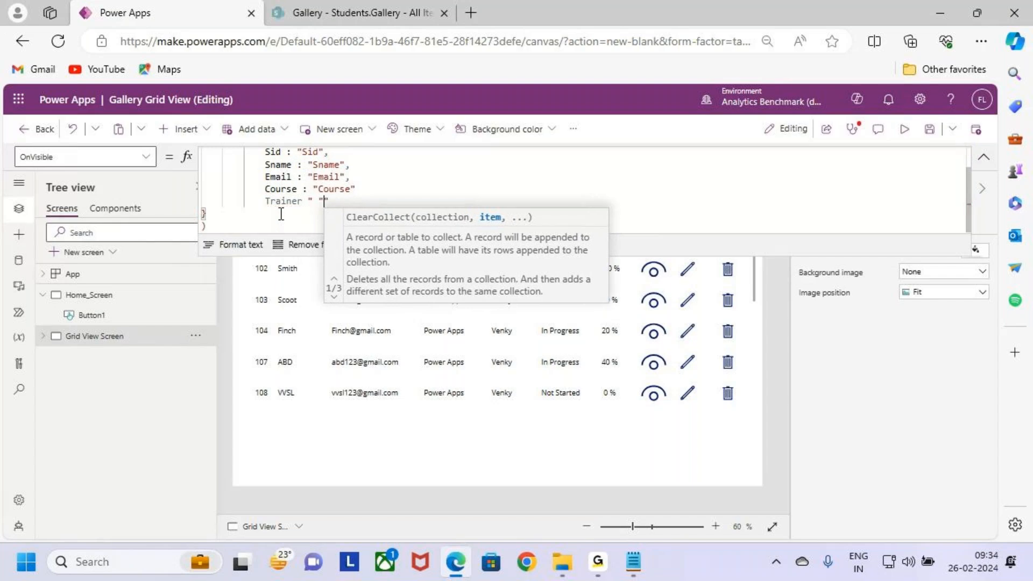
key("BackSpace")
key("BackSpace")
key("BackSpace")
key("BackSpace")
key("BackSpace")
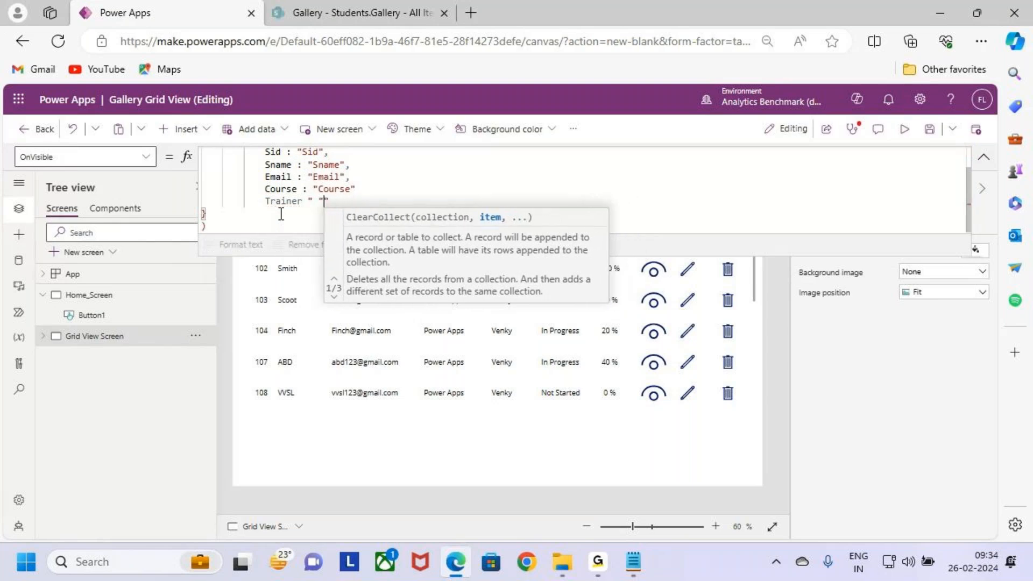
key("BackSpace")
key("BackSpace")
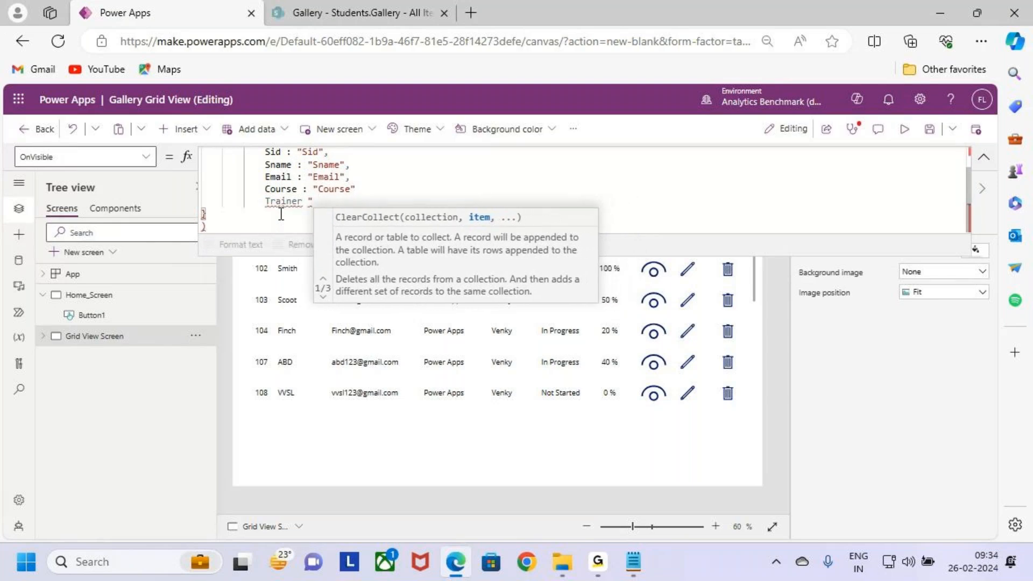
key("BackSpace")
type(": \"")
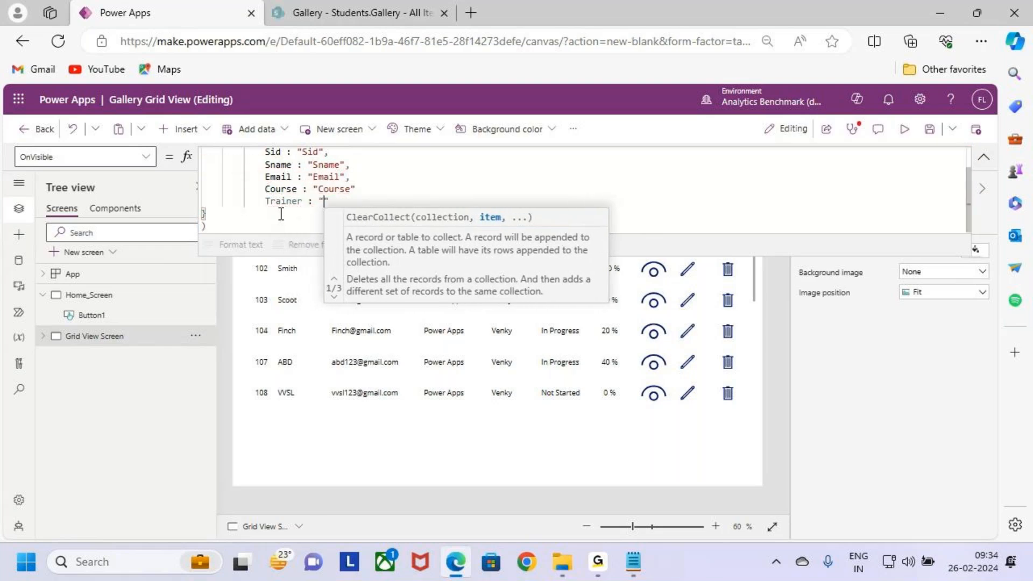
type("Trainer")
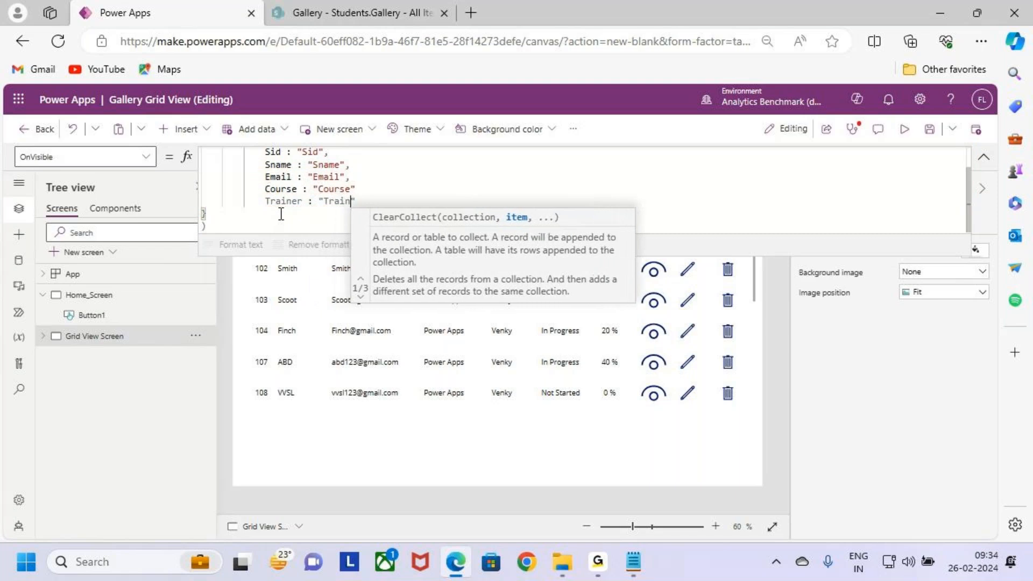
type("\",")
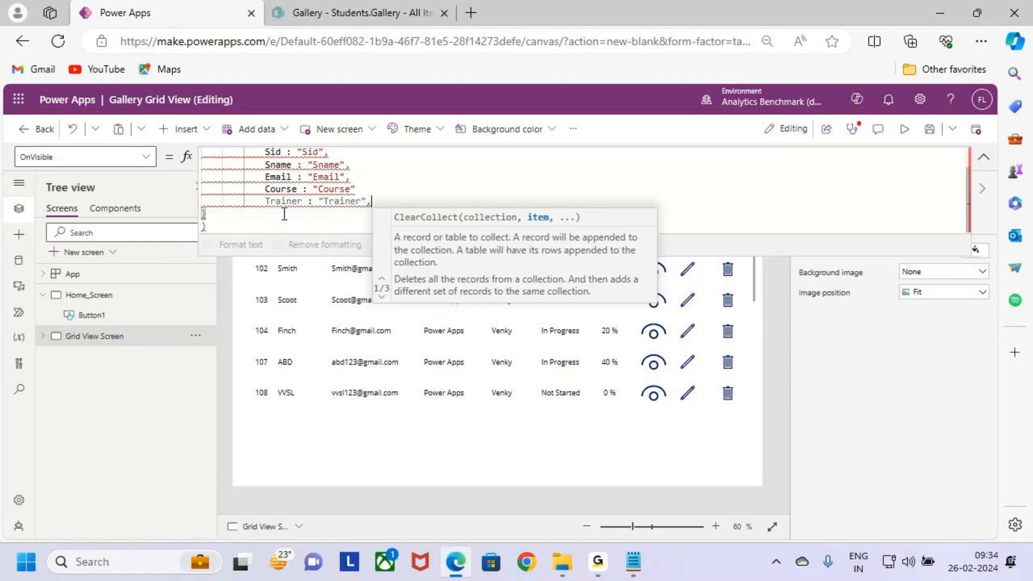
Step: Insert the missing comma after the "Course" value and keep the Trainer line ending with a closing quote and comma
left_click(357, 189)
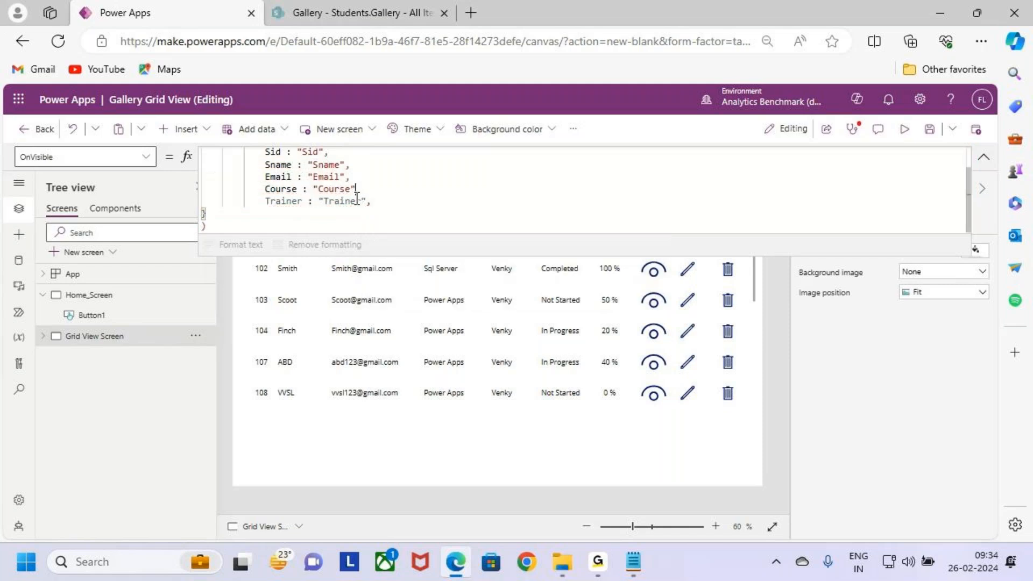
type(",")
left_click(348, 202)
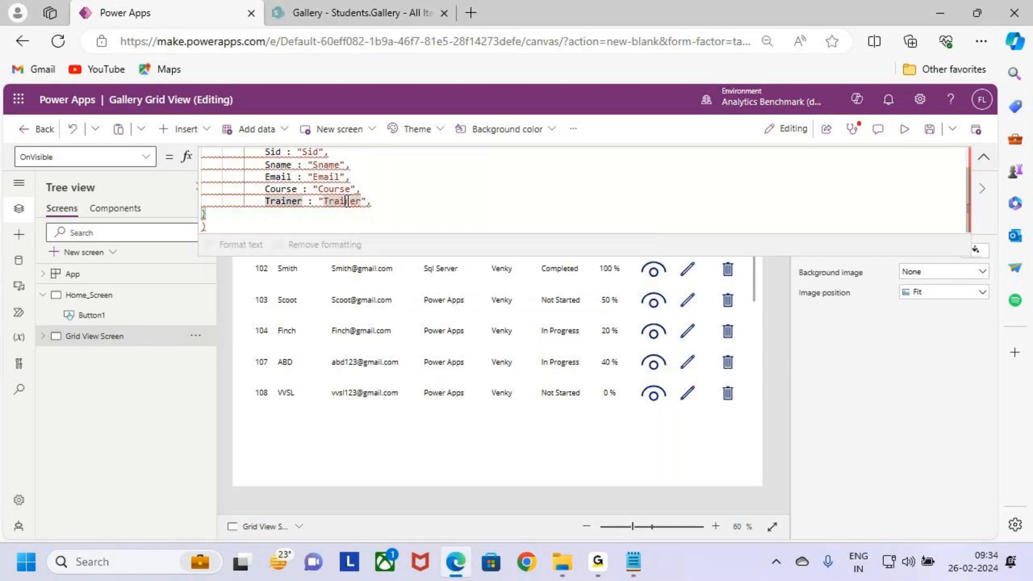
key("Right")
key("Right")
key("Right")
type(",")
key("BackSpace")
key("BackSpace")
type("\",")
Step: Add the field Status : "Status", on a new line below Trainer in the record
key("Return")
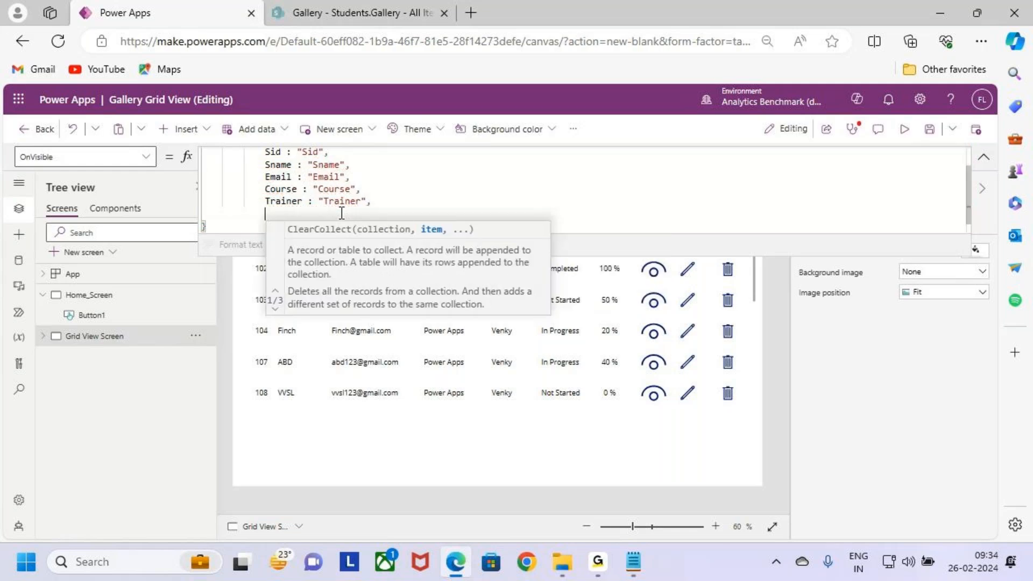
type("S")
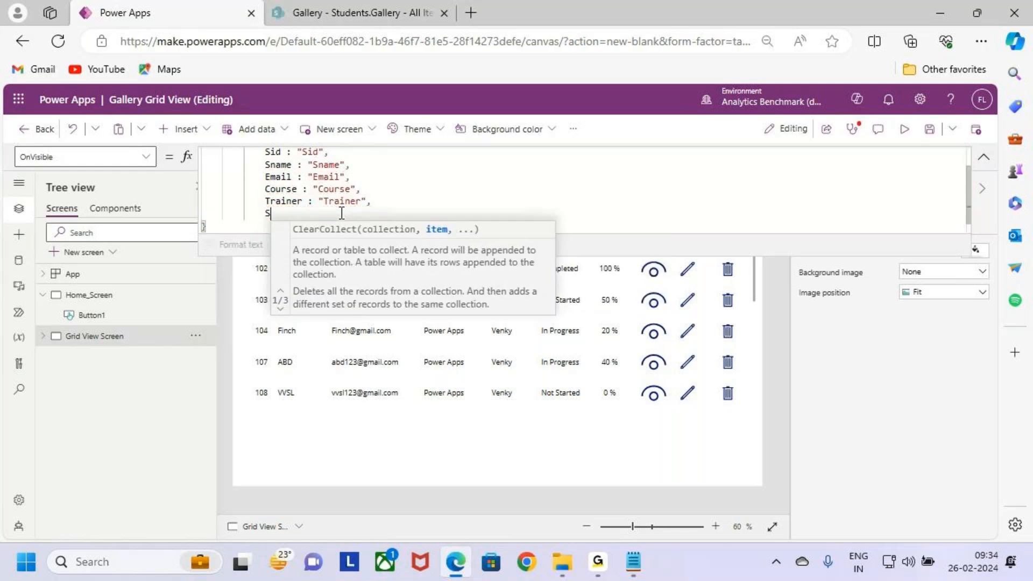
type("tatus :")
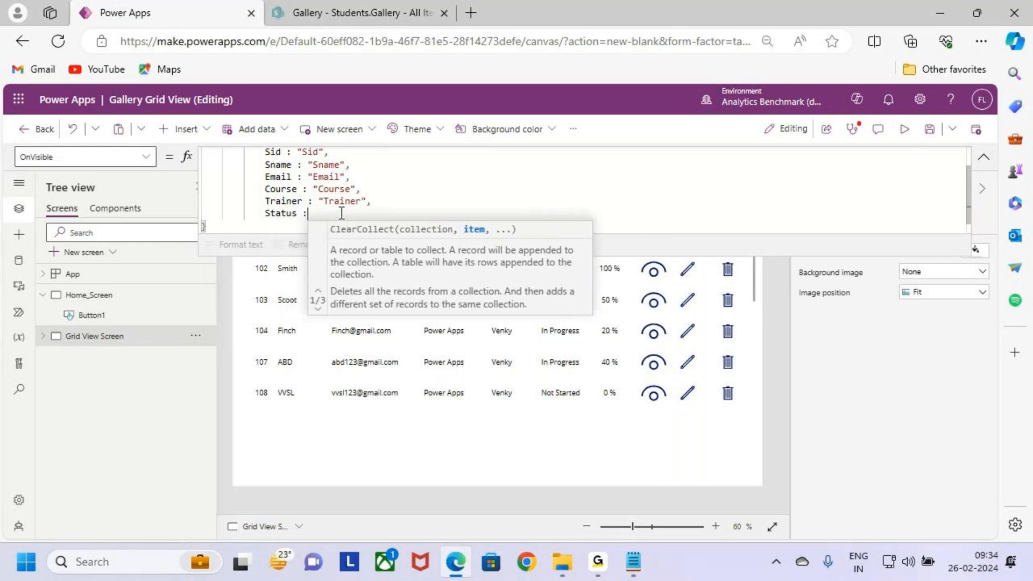
type(" \"Sta")
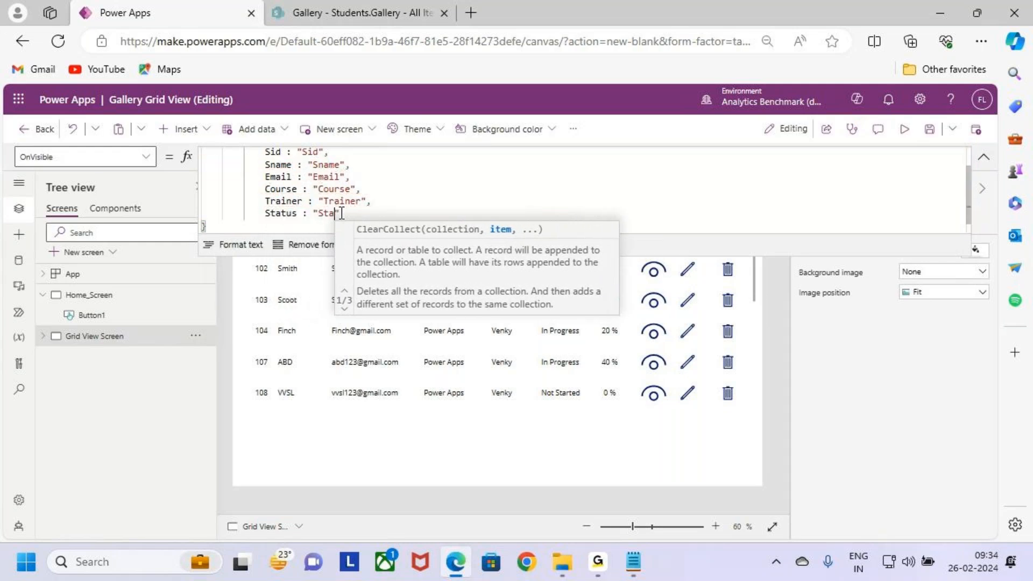
type("tus")
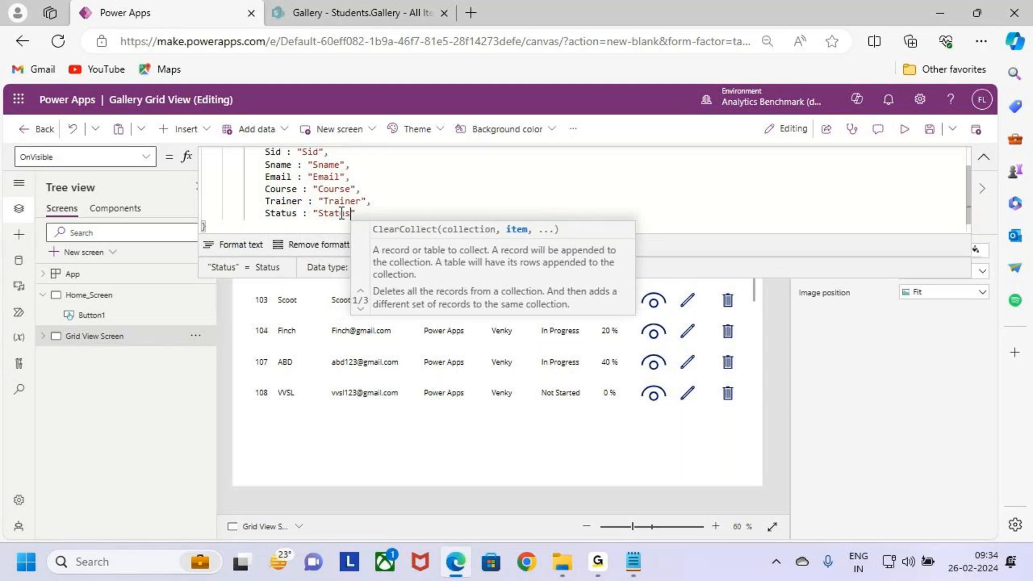
key("Right")
key("BackSpace")
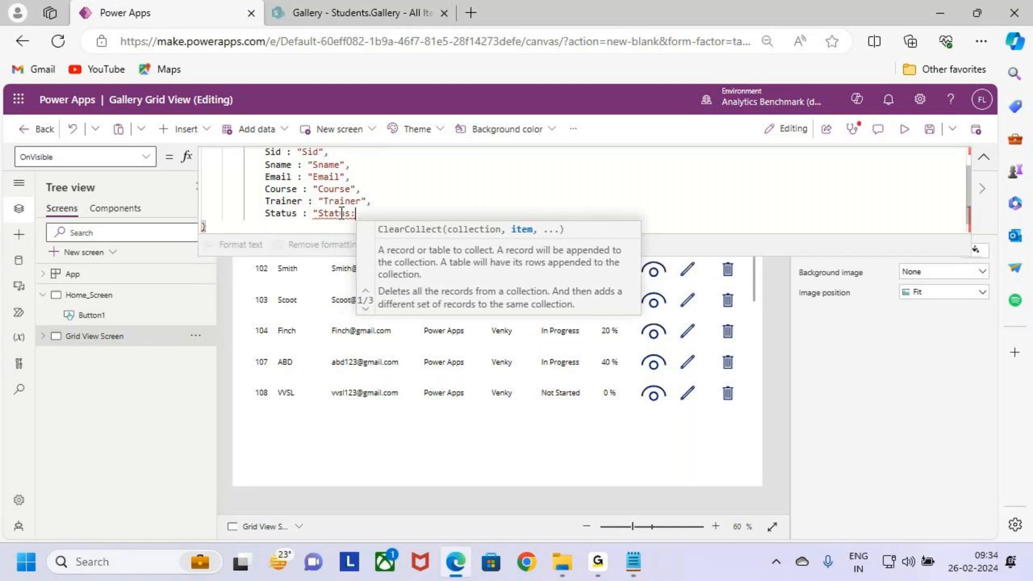
type("\",")
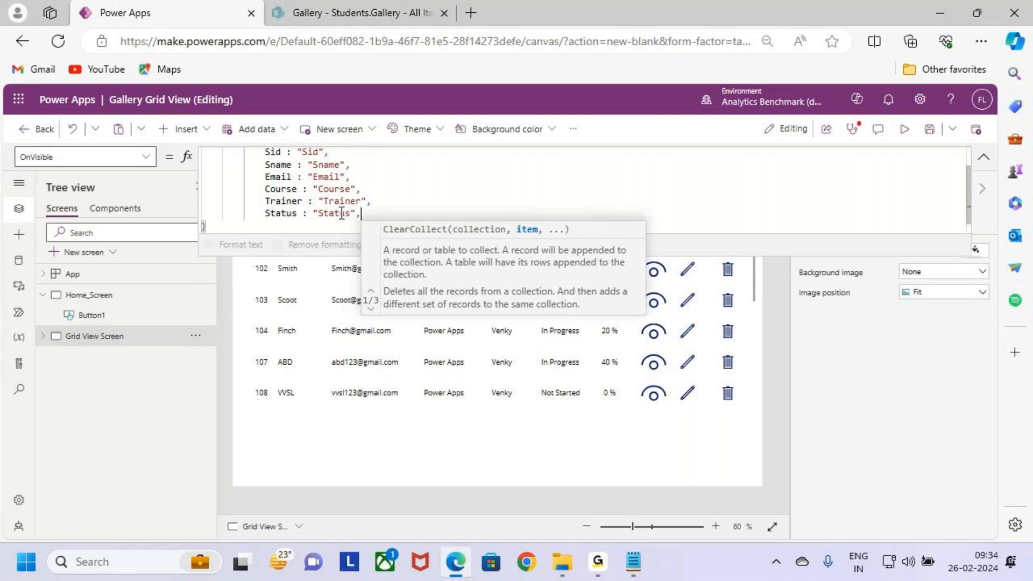
Step: Add the field Completed with the unquoted text % Completed on a new line below Status
key("Return")
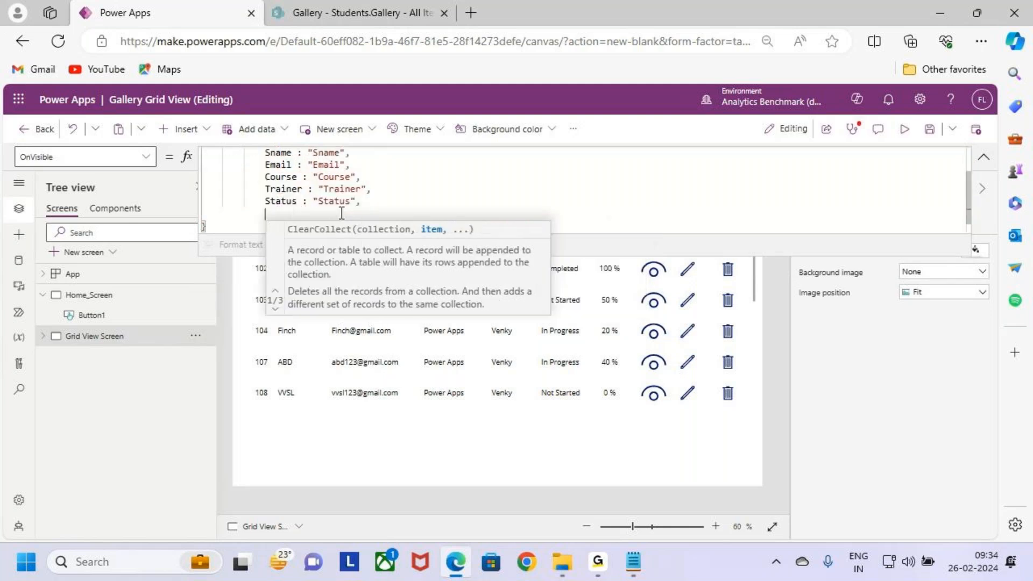
type("Comple")
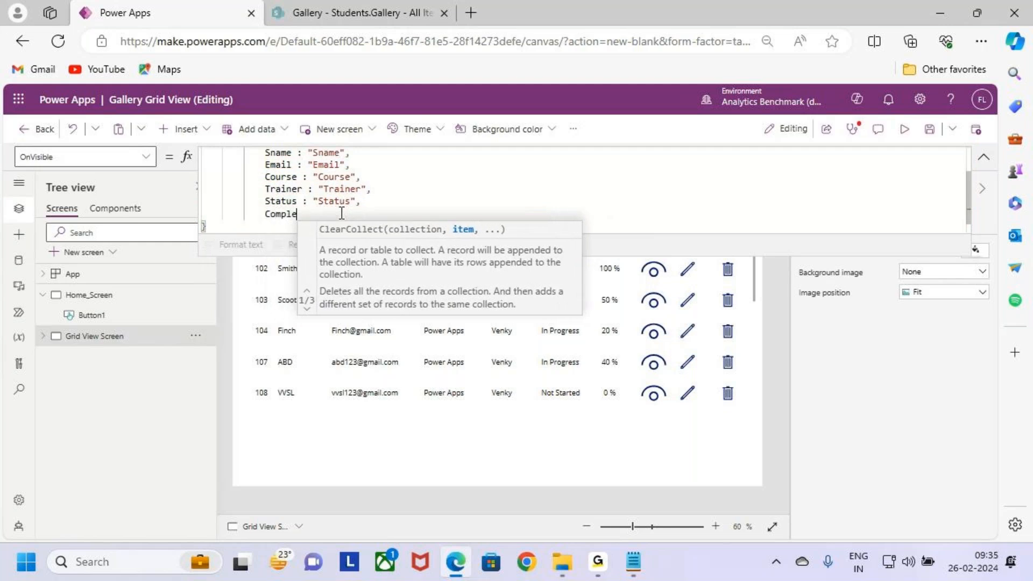
type("ted : %")
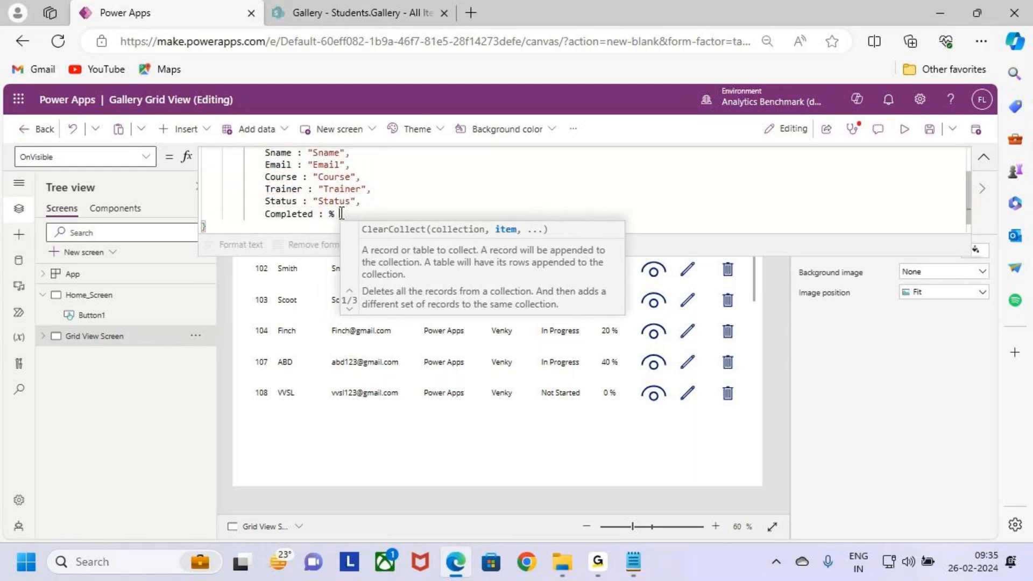
key("BackSpace")
type("Completed")
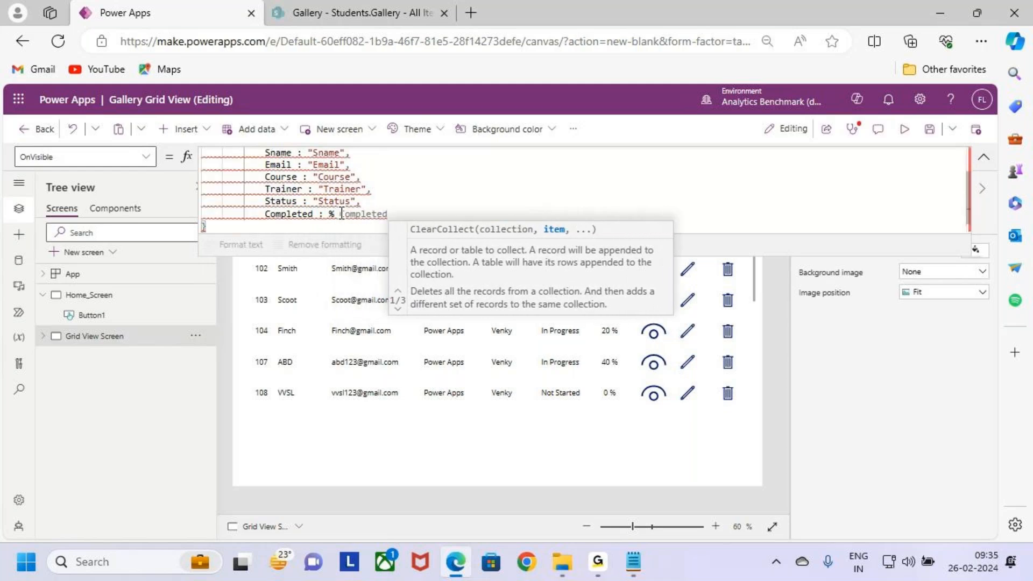
type("\"")
Step: Enclose % Completed in double quotation marks and end the Completed line with a comma
key("Left")
key("Left")
key("Left")
key("Left")
key("Left")
key("Left")
key("Left")
key("Left")
key("Left")
key("Left")
key("Left")
key("Left")
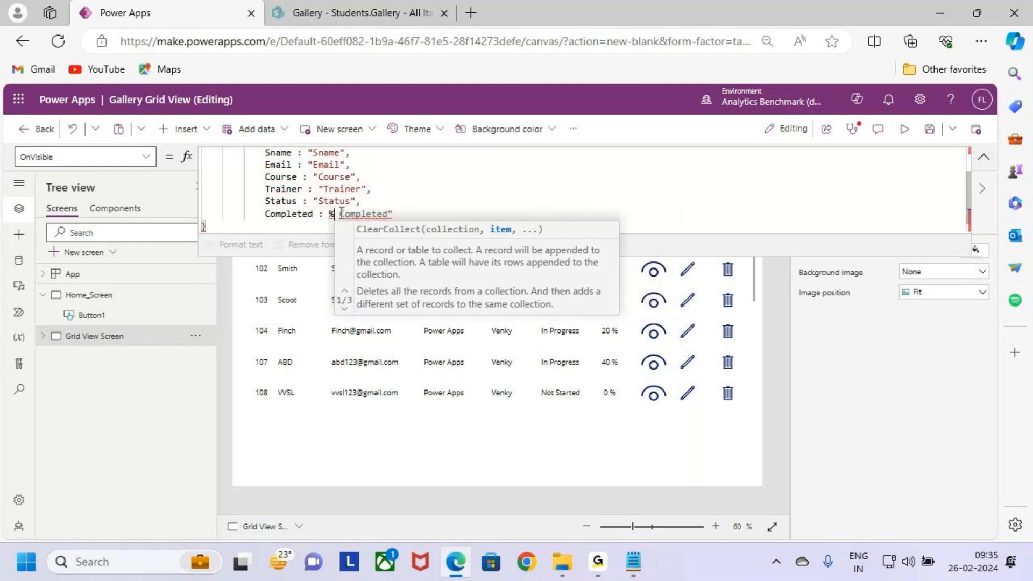
type("\"")
key("Right")
key("Right")
key("Right")
key("Right")
key("Right")
key("Right")
key("Right")
key("Right")
key("Right")
key("Right")
key("Right")
key("Right")
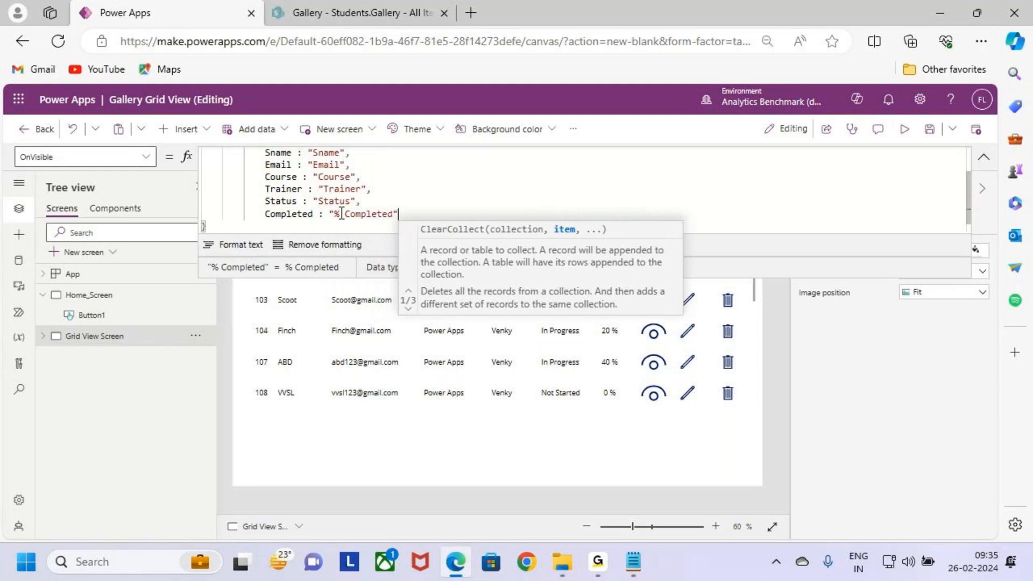
type(",")
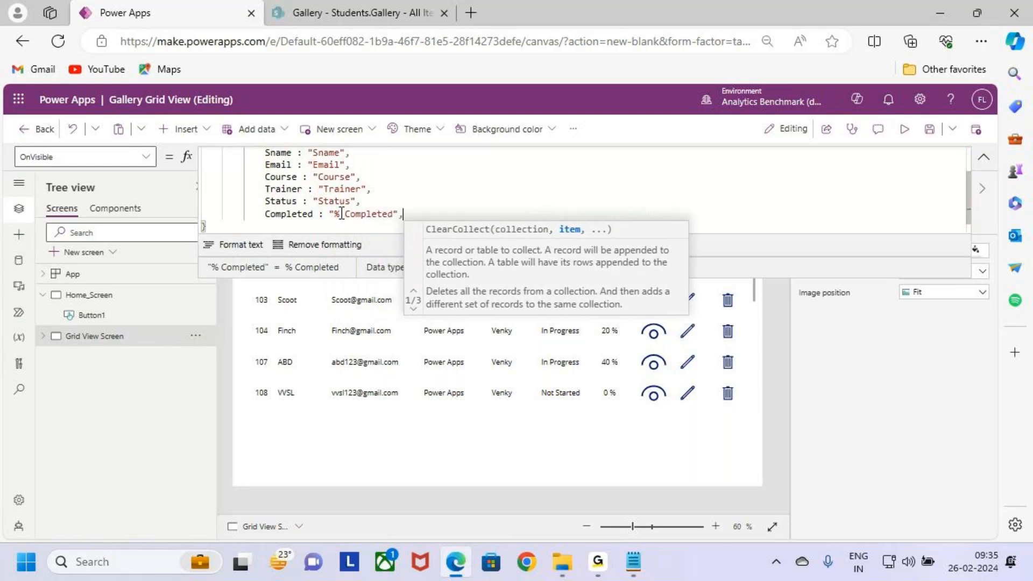
Step: Add the field View : "View" on a new line below Completed in the record
key("Return")
type("View")
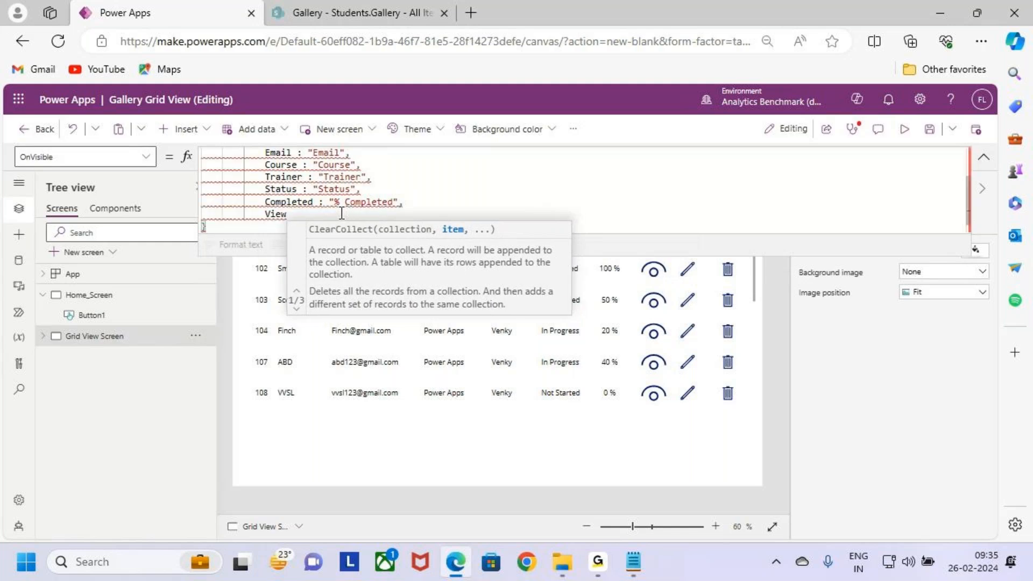
type(" : ")
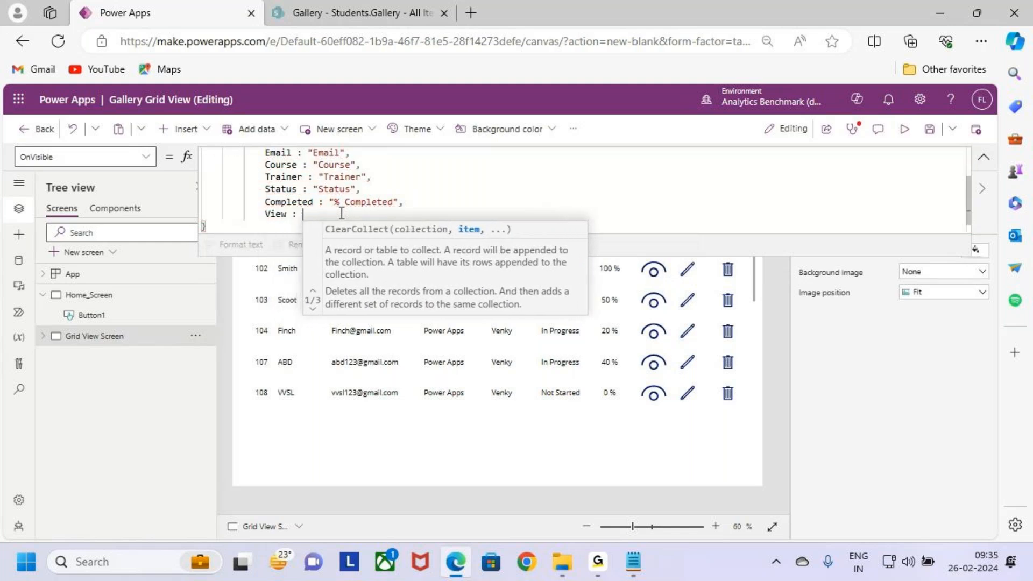
type("\"View")
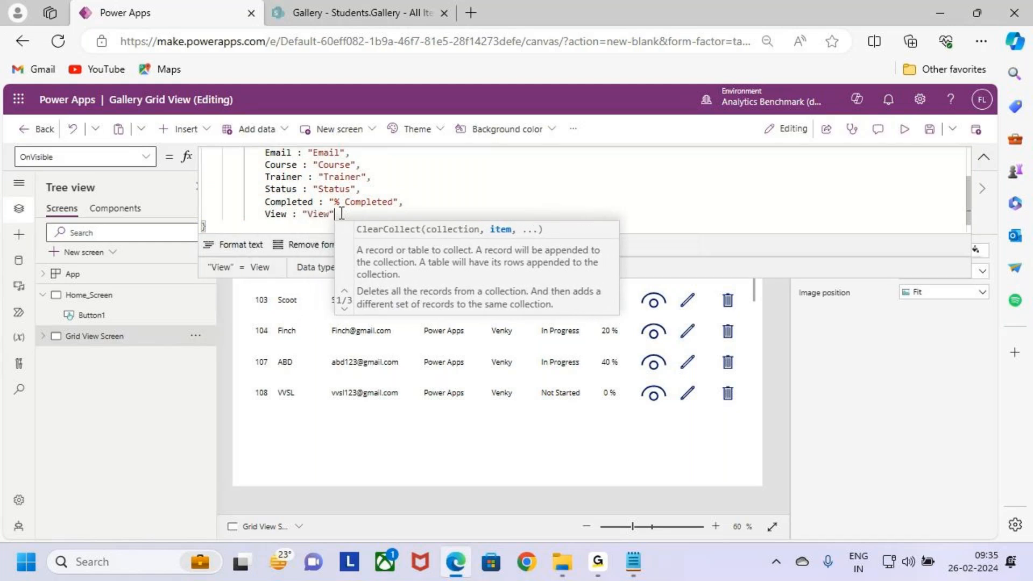
Step: Add the field Edit : "Edit" on a new line below View in the record
key("Return")
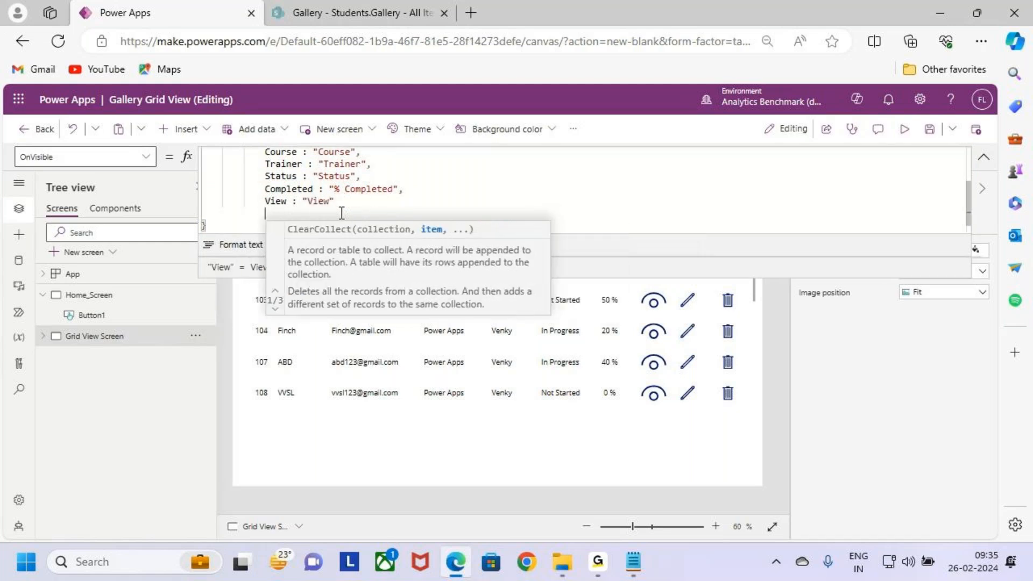
type("Edi")
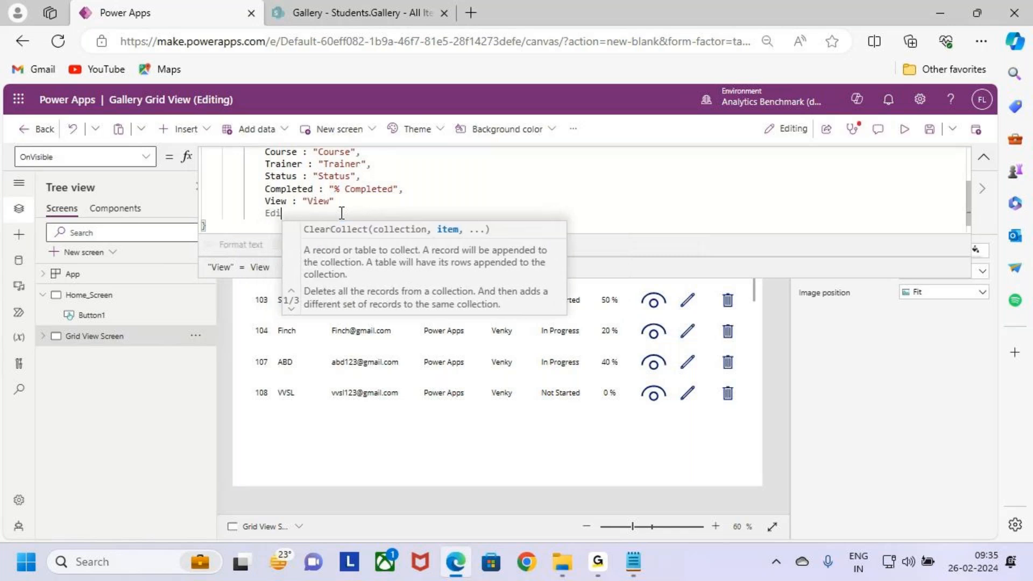
type("t : ")
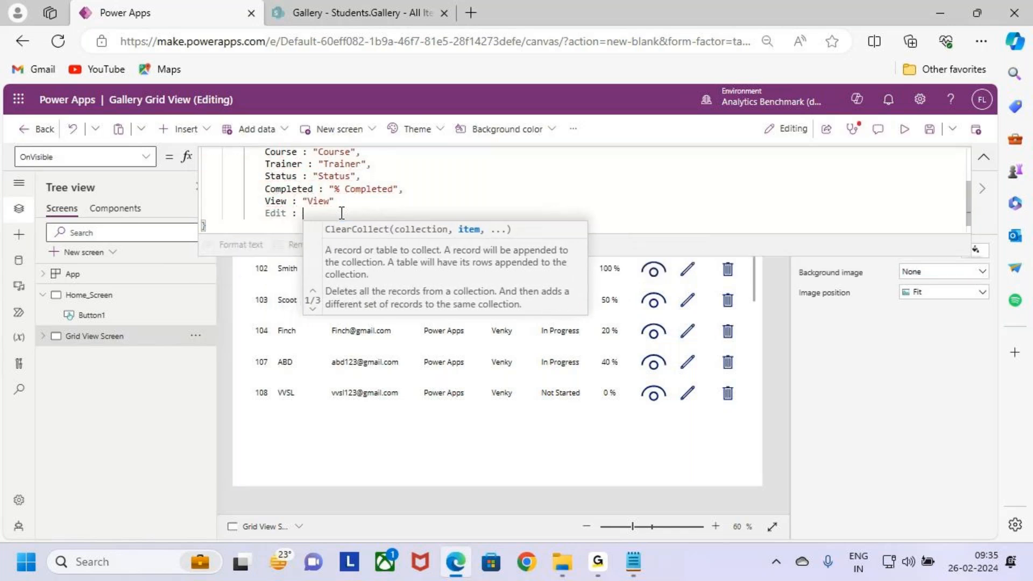
type("Edit\"")
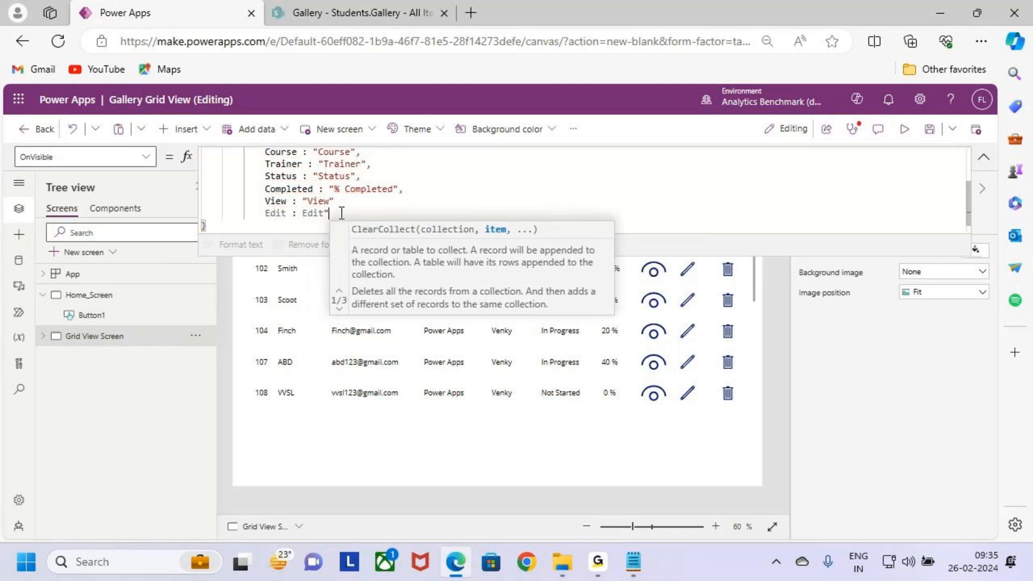
key("Left")
type("\"")
key("Right")
key("Right")
key("Right")
key("Right")
key("Right")
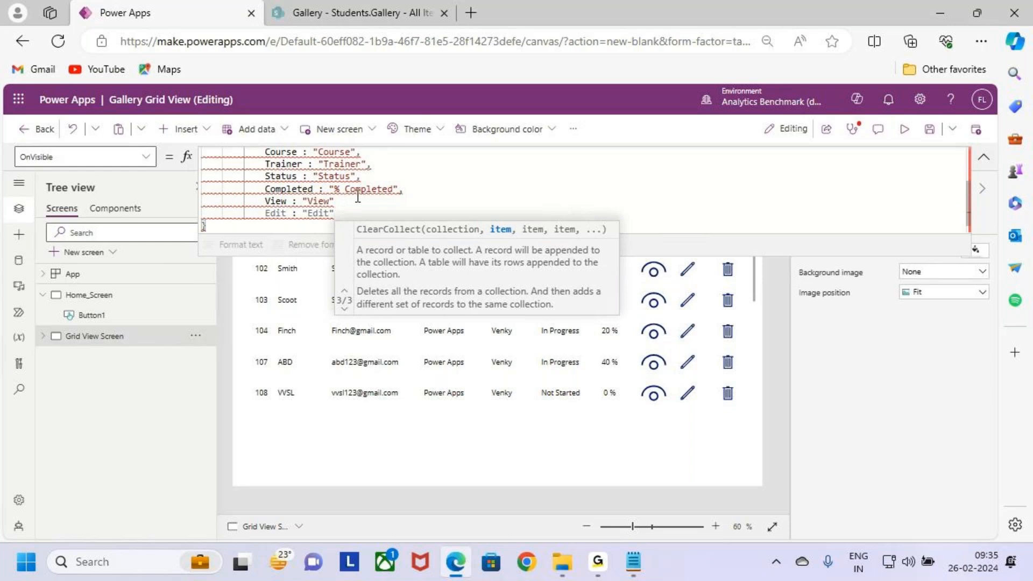
Step: Insert the missing comma after the "View" value to separate it from the Edit field
left_click(362, 193)
left_click(358, 205)
key("BackSpace")
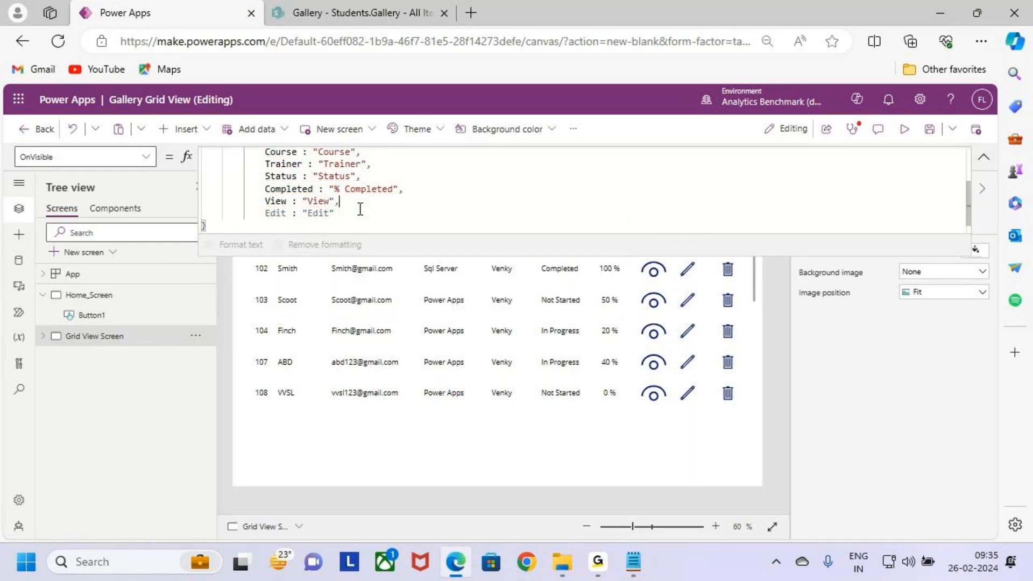
Step: End the Edit line with a comma and add the field Delete : "Delete" on a new line below it
left_click(340, 214)
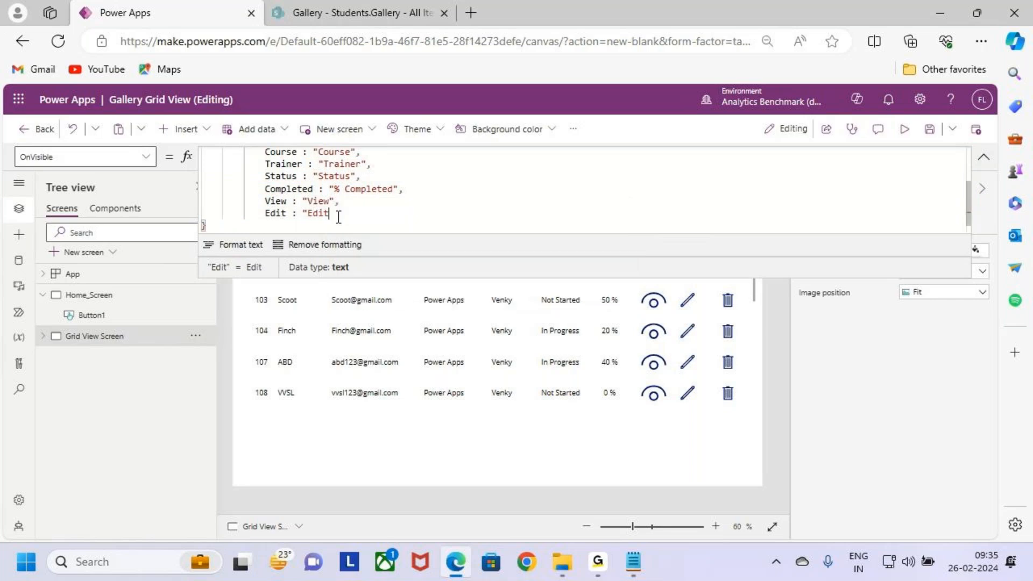
type("\",")
key("Return")
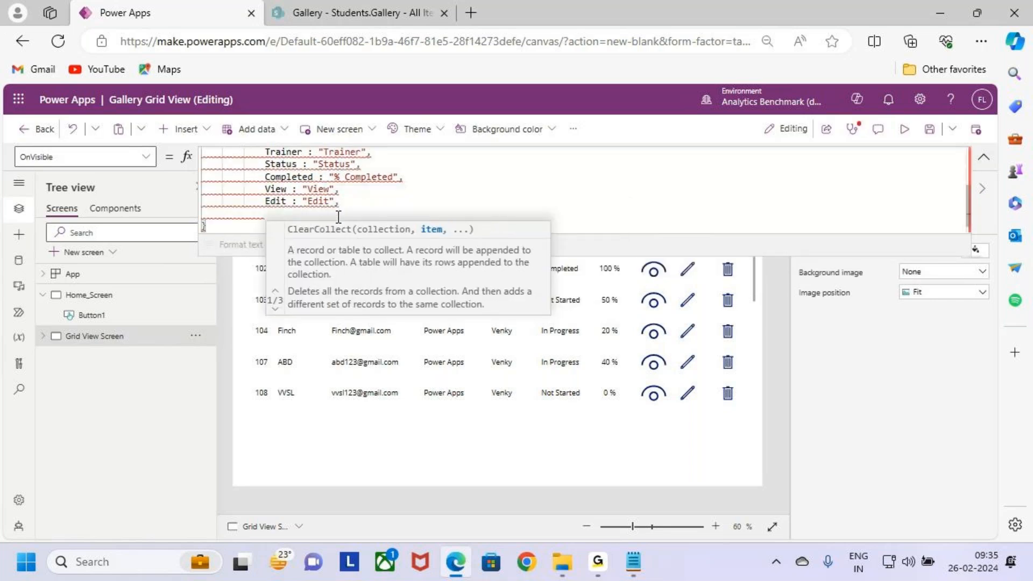
key("BackSpace")
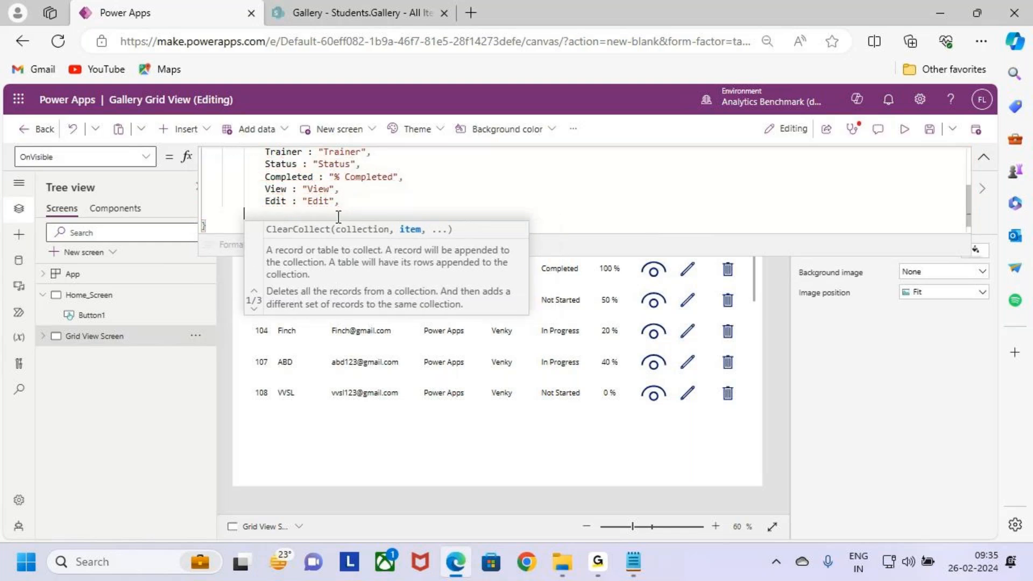
key("BackSpace")
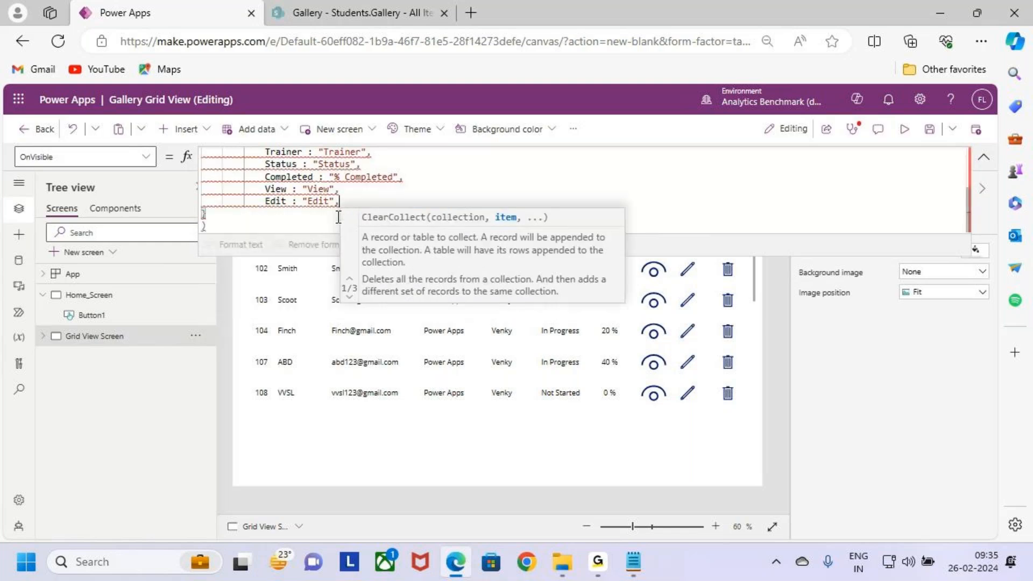
key("Return")
type("D")
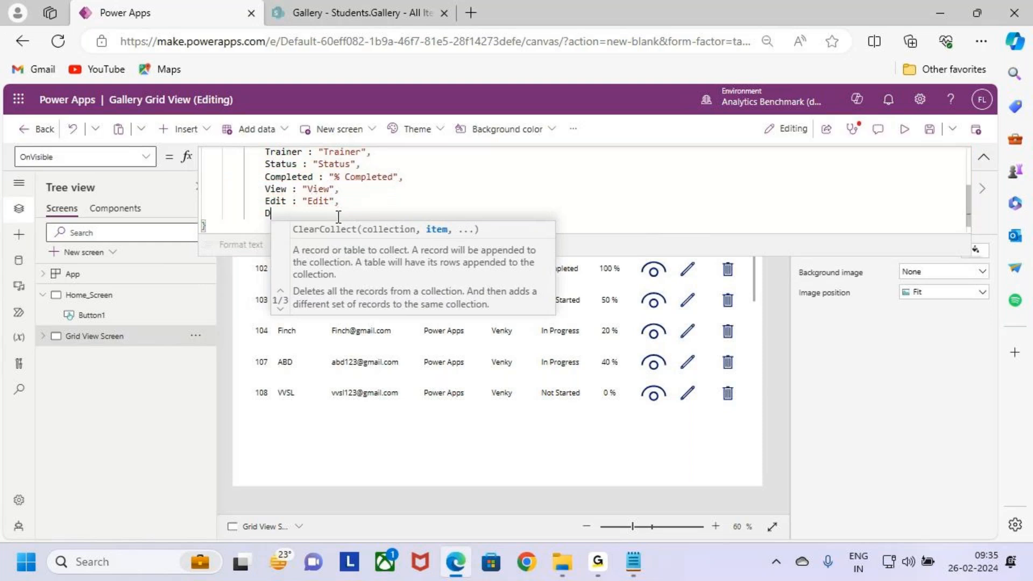
type("elete : \"\"")
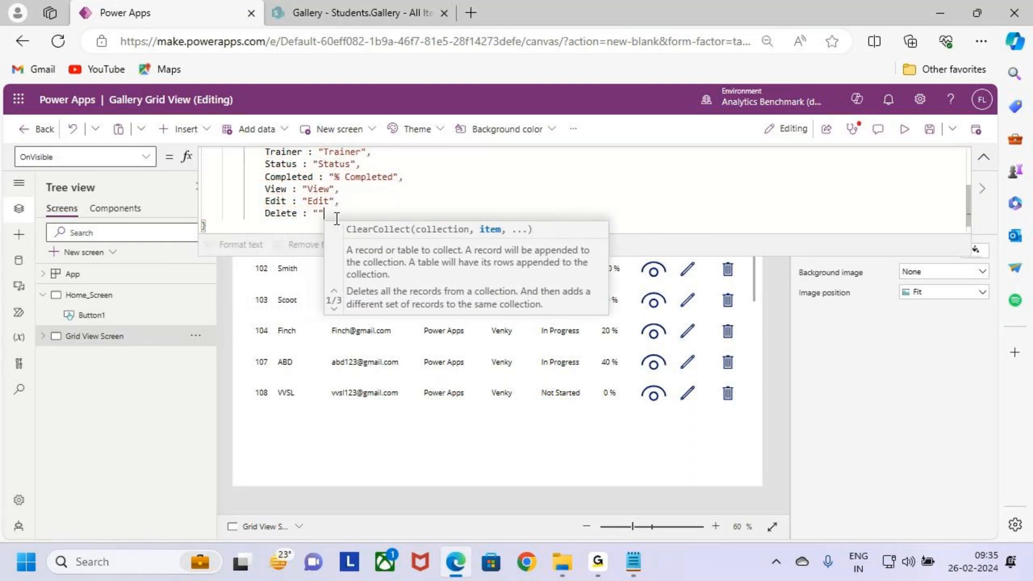
key("Left")
type("Delete")
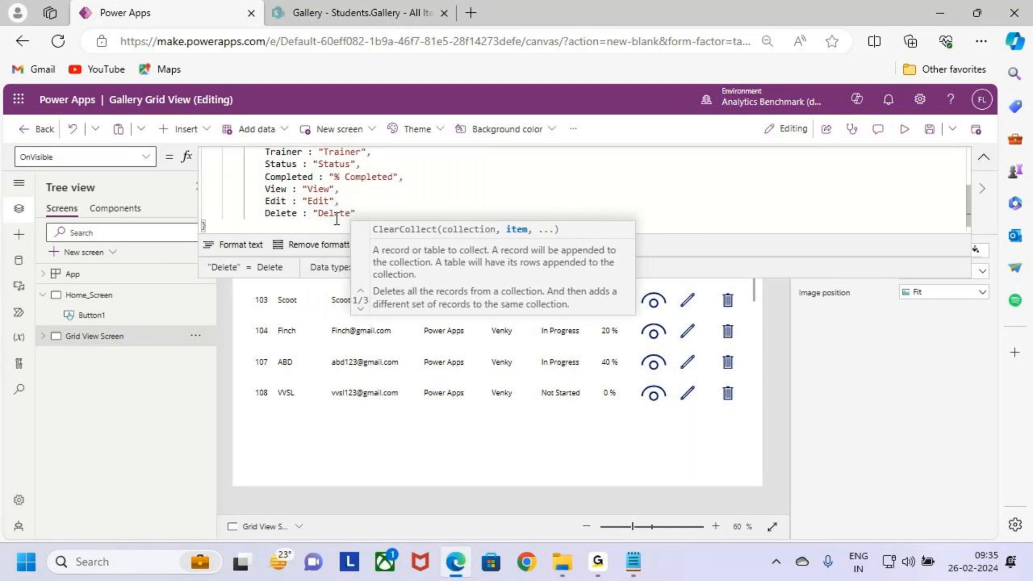
key("Right")
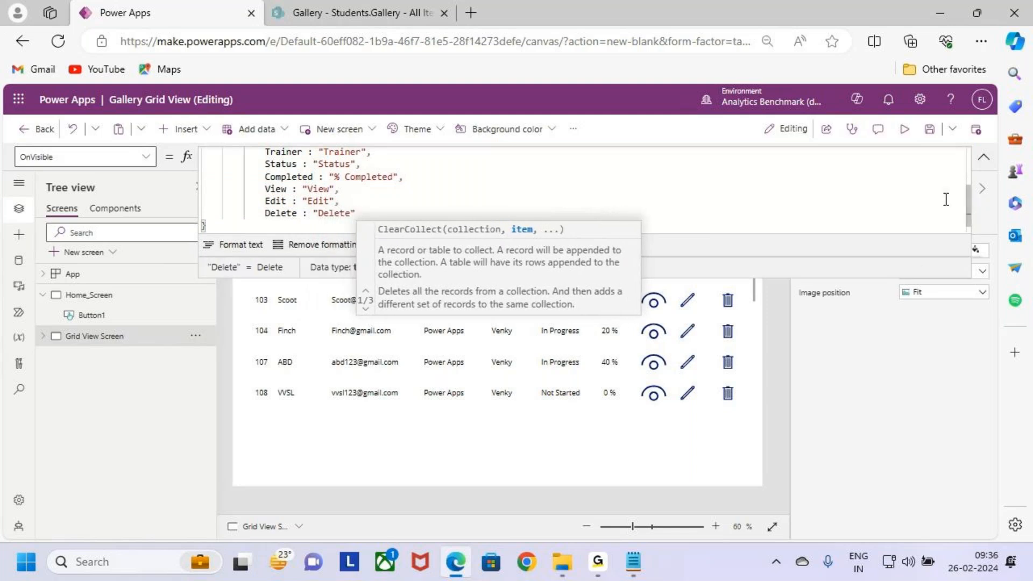
Step: Enlarge the formula bar and review all record fields in Grid View Screen's OnVisible formula
left_click(645, 167)
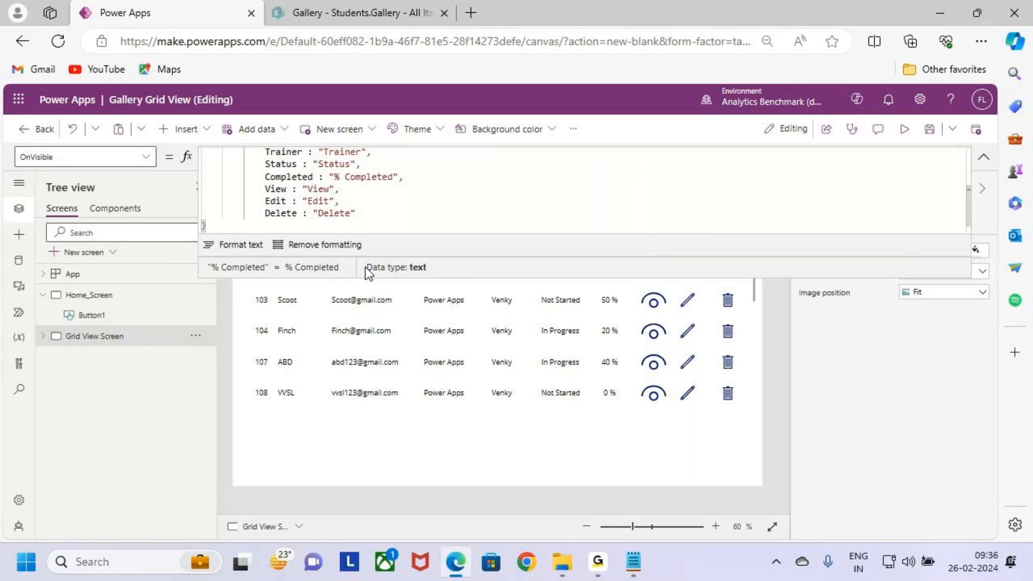
left_click(418, 230)
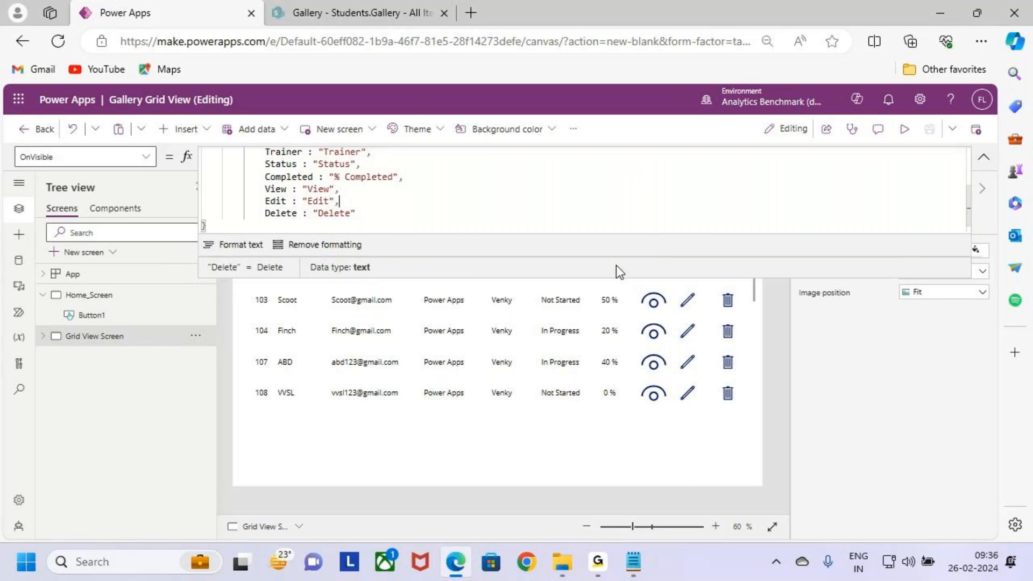
left_click(615, 282)
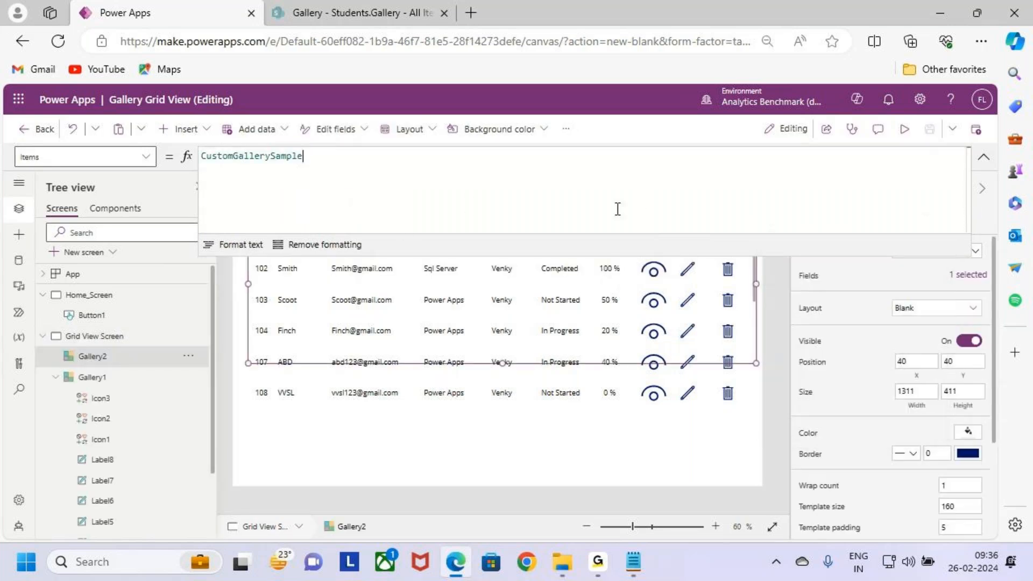
left_click_drag(630, 275, 630, 359)
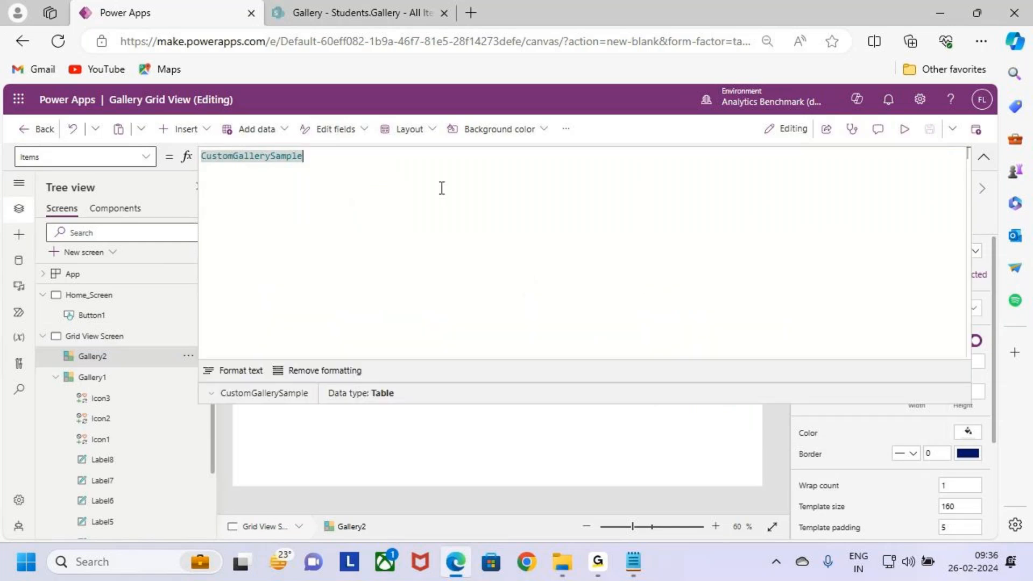
left_click(127, 340)
left_click(127, 340)
left_click(221, 300)
left_click_drag(355, 290, 202, 176)
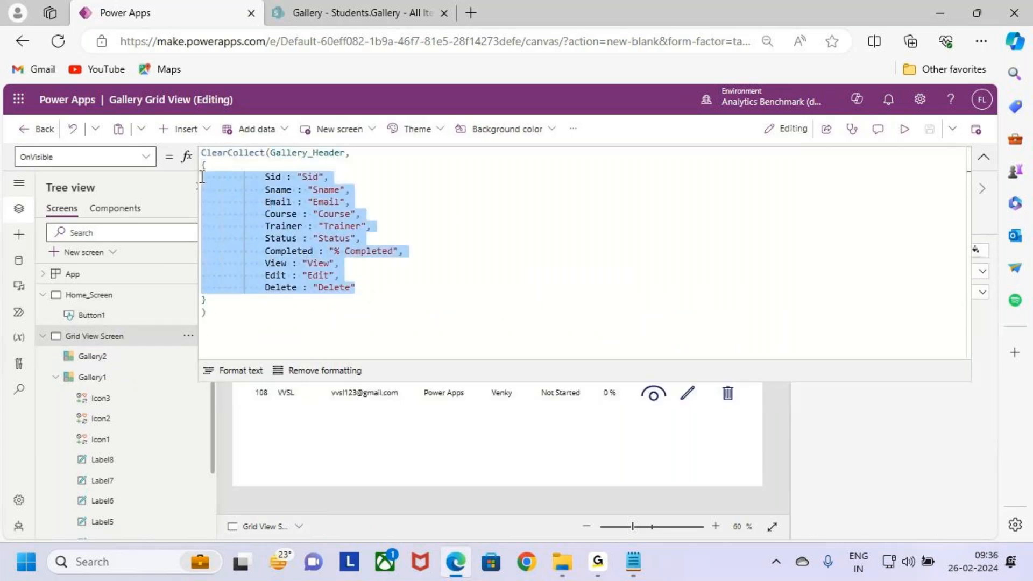
left_click(428, 309)
Step: Check the data preview of the Gallery_Header collection in the OnVisible formula
double_click(289, 154)
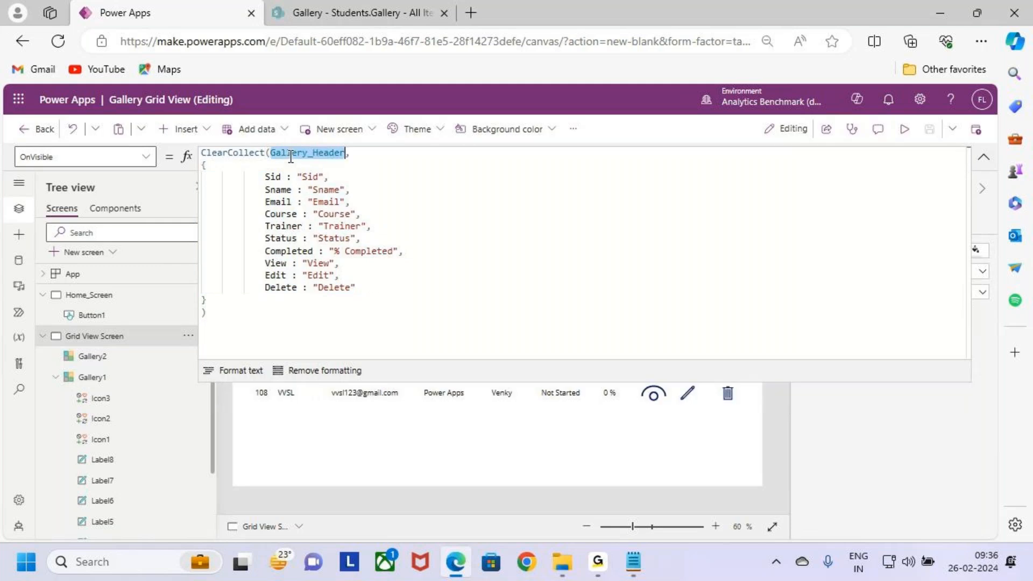
left_click(219, 396)
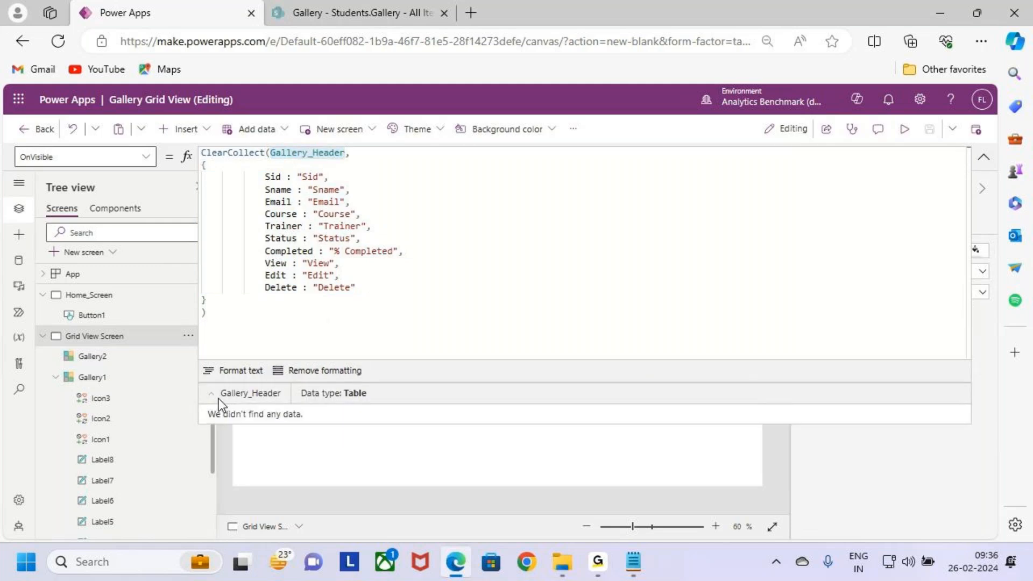
left_click(509, 252)
Step: Collapse the enlarged formula bar and check the Gallery_Header data preview again
mouse_move(258, 143)
left_mouse_down()
mouse_move(301, 162)
mouse_move(359, 164)
left_mouse_up()
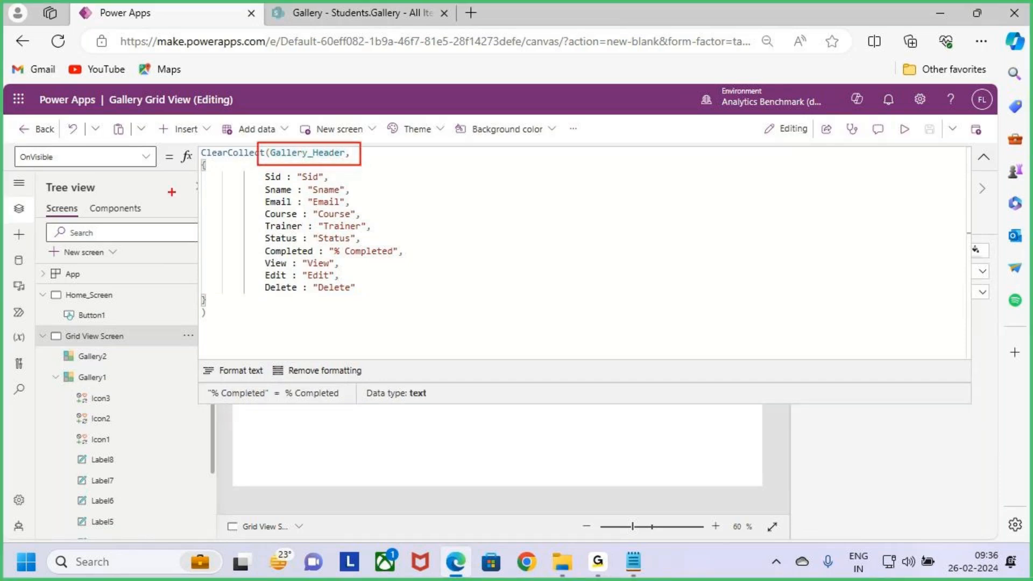
left_click_drag(7, 145, 90, 175)
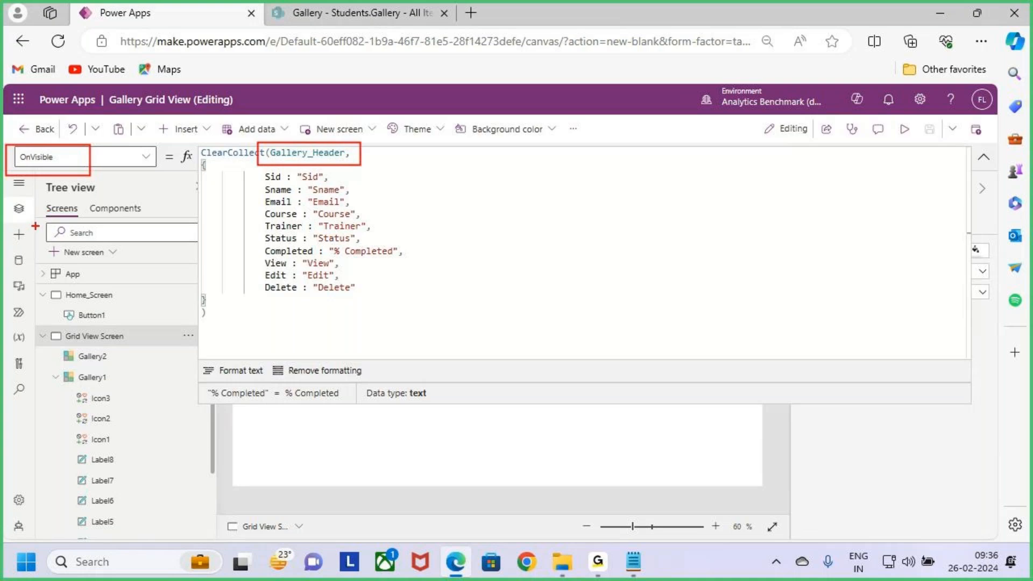
key("Escape")
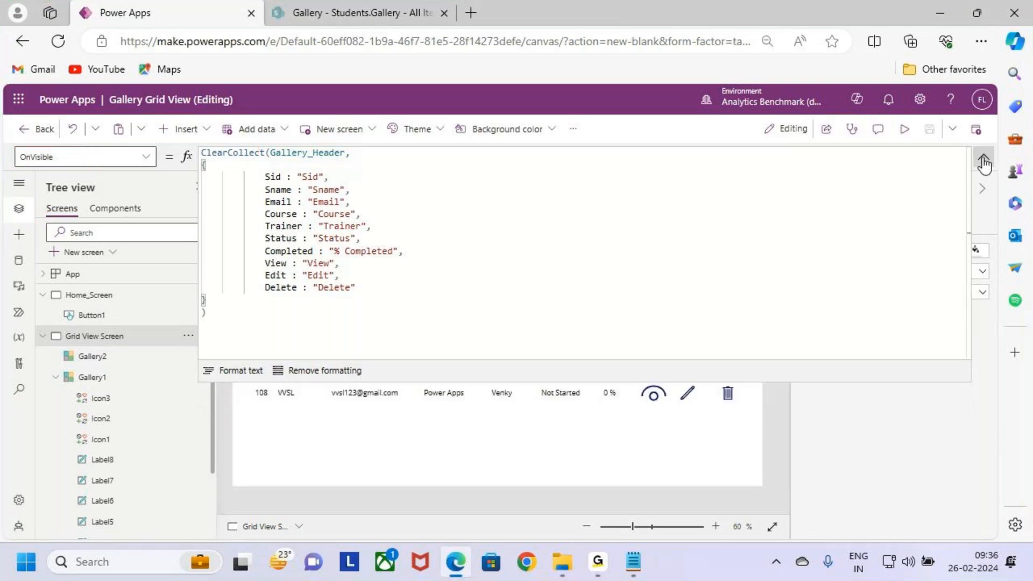
left_click(983, 156)
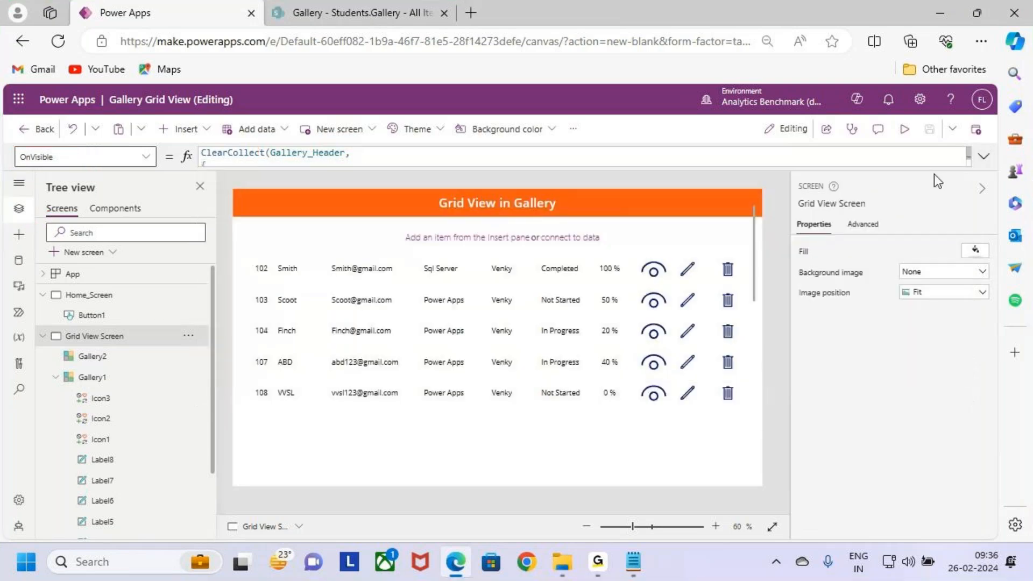
left_click(298, 155)
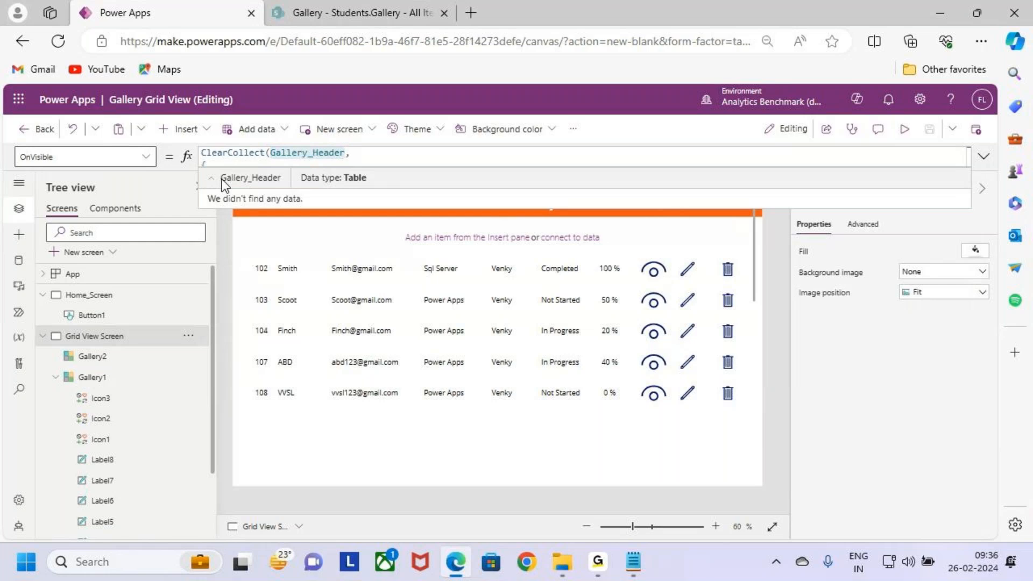
Step: Run the app preview from Home_Screen, open the grid screen with the Gallery Grid view button, and return to editing
left_click(112, 297)
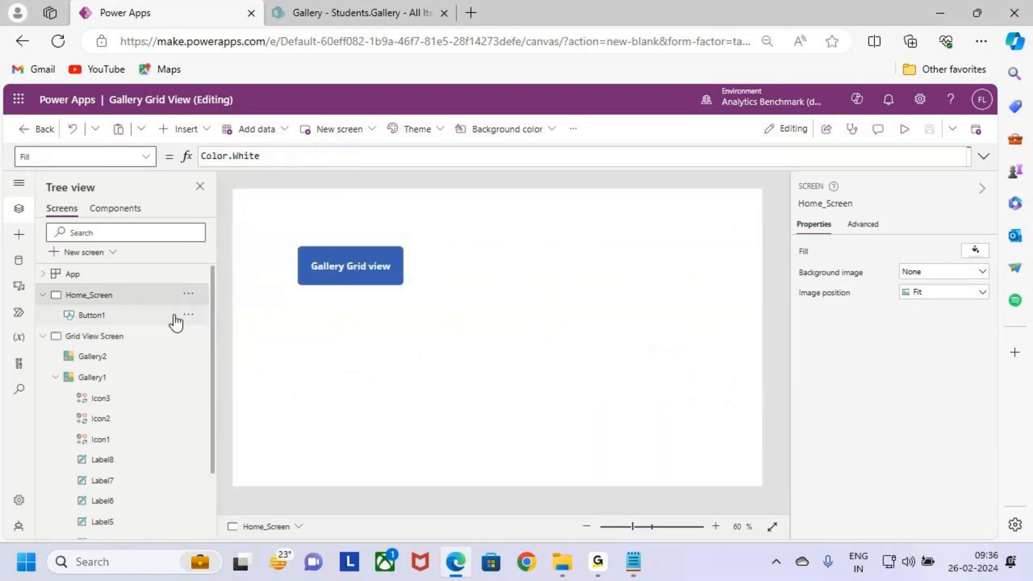
left_click(904, 129)
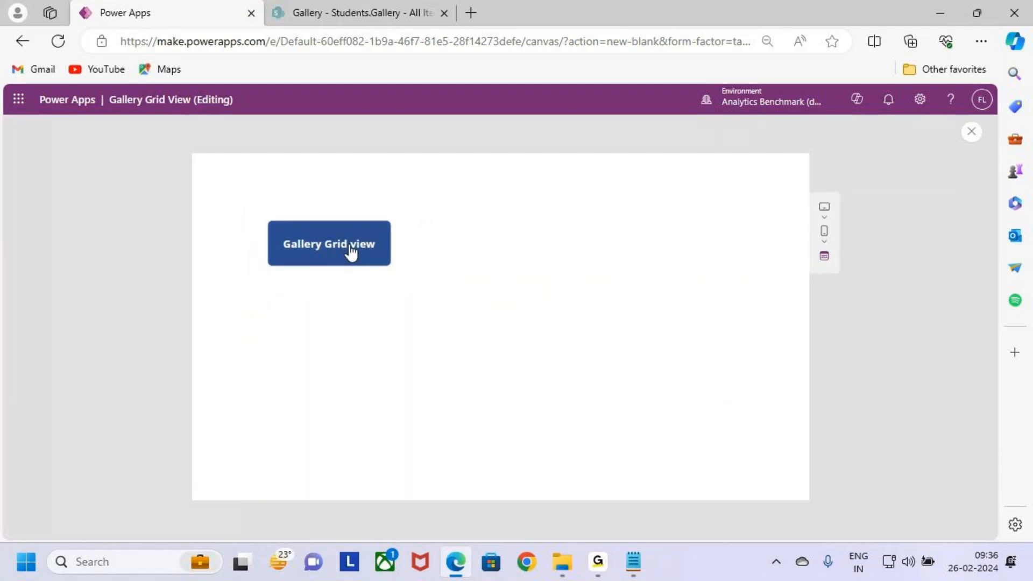
left_click(354, 249)
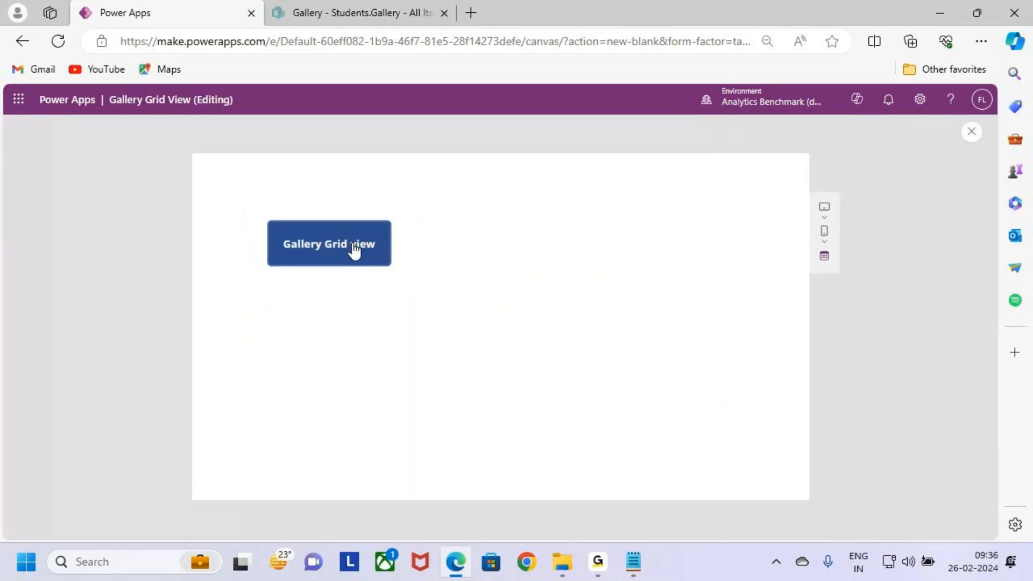
left_click(972, 133)
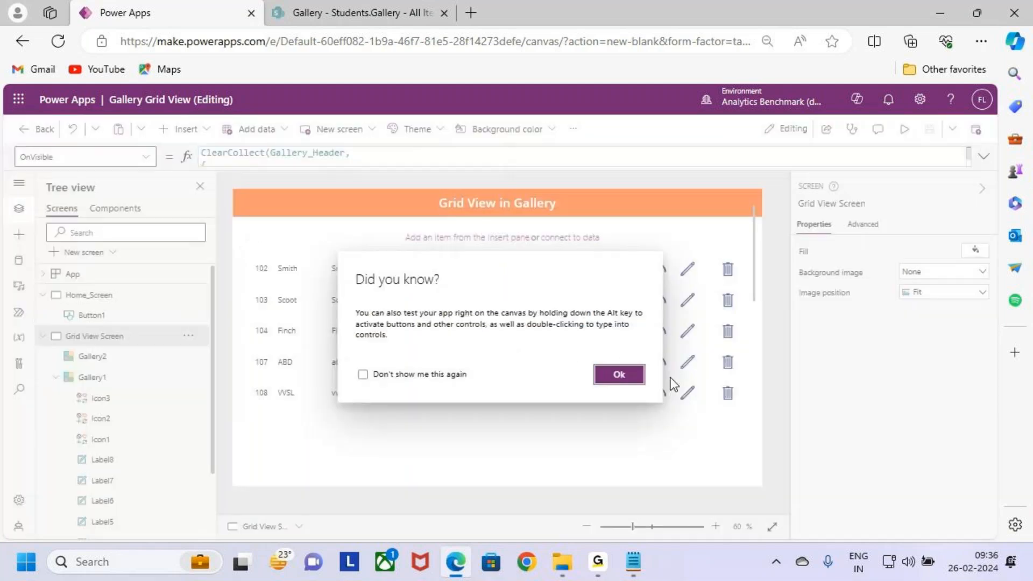
left_click(618, 373)
Step: Expand the Gallery_Header data preview from the OnVisible formula to examine the collected header record
double_click(322, 154)
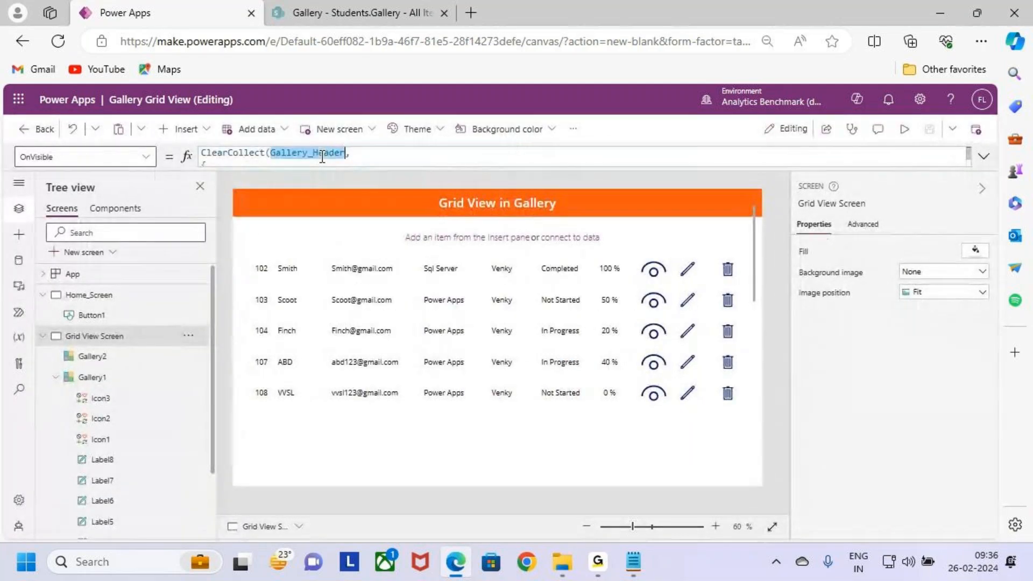
left_click(211, 180)
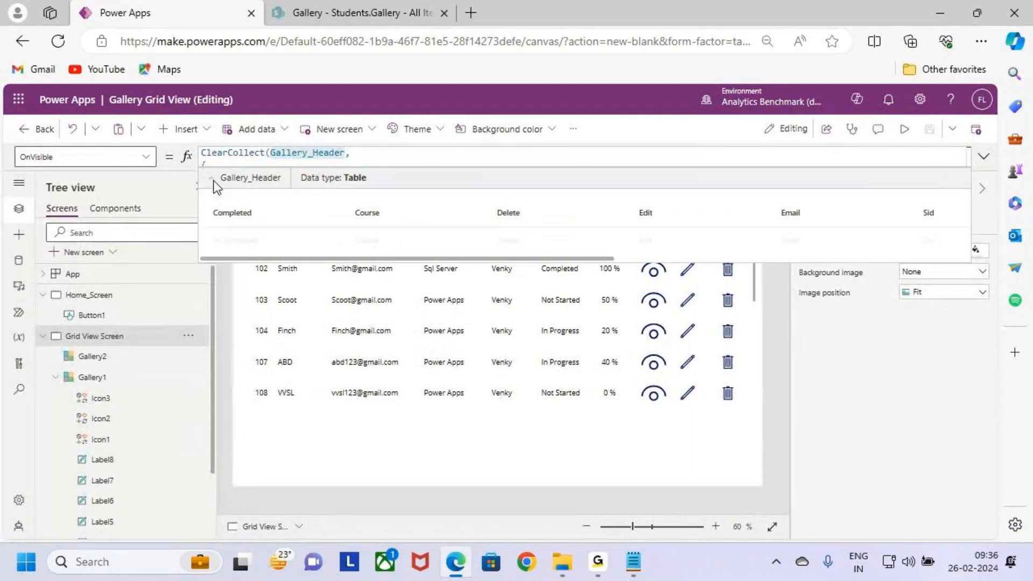
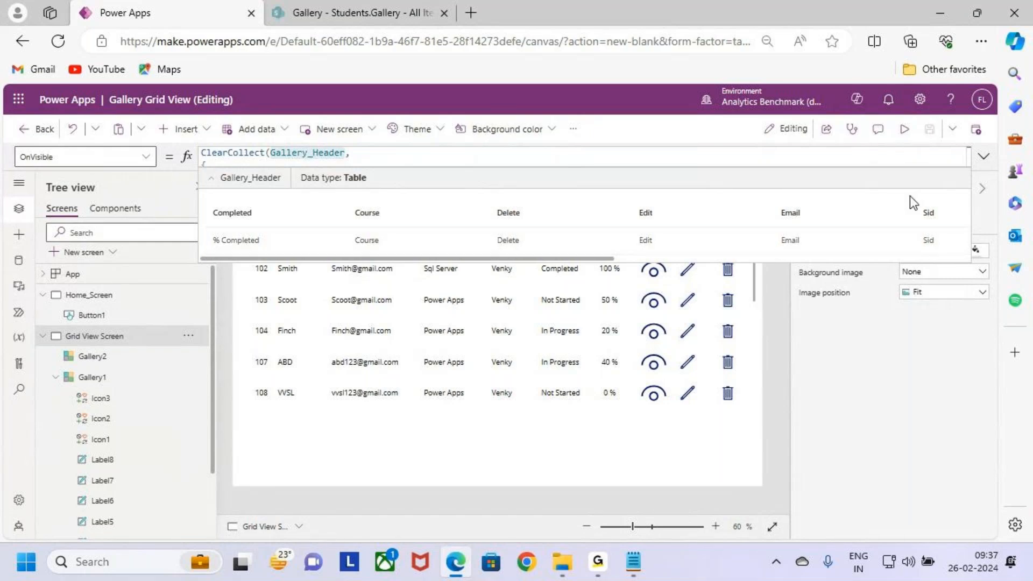
Step: Examine the complete Gallery_Header collection formula in the grid screen's OnVisible property
left_click(983, 156)
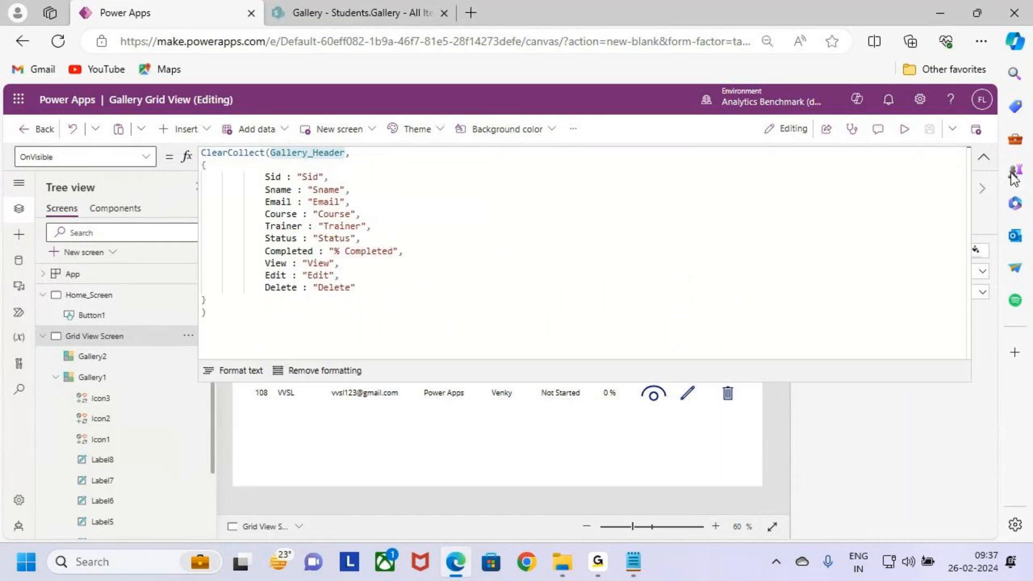
left_click(983, 156)
left_click(422, 440)
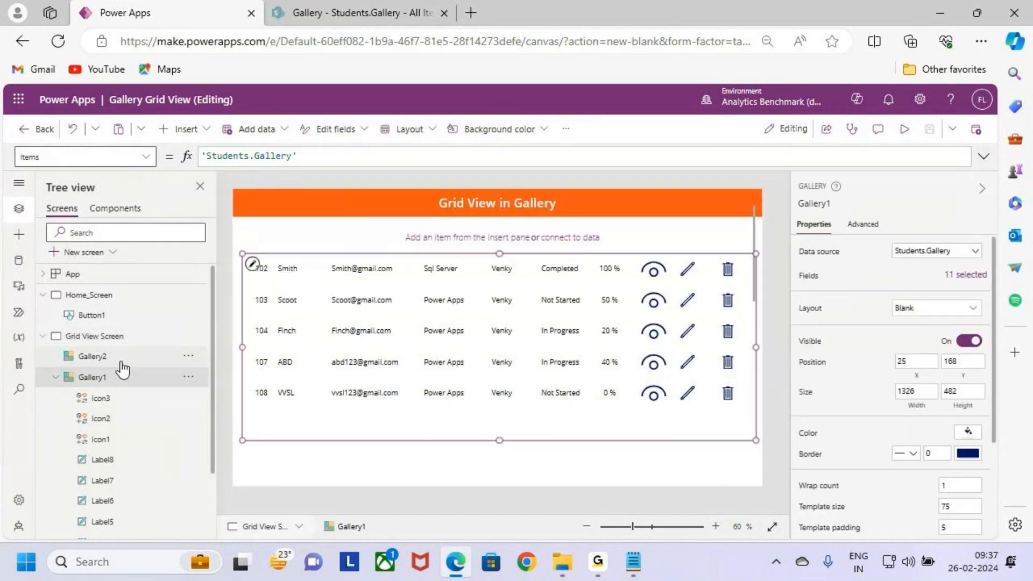
Step: Try to rename the empty Gallery2 as Gallery_Header
double_click(134, 356)
type("Gallery_Header")
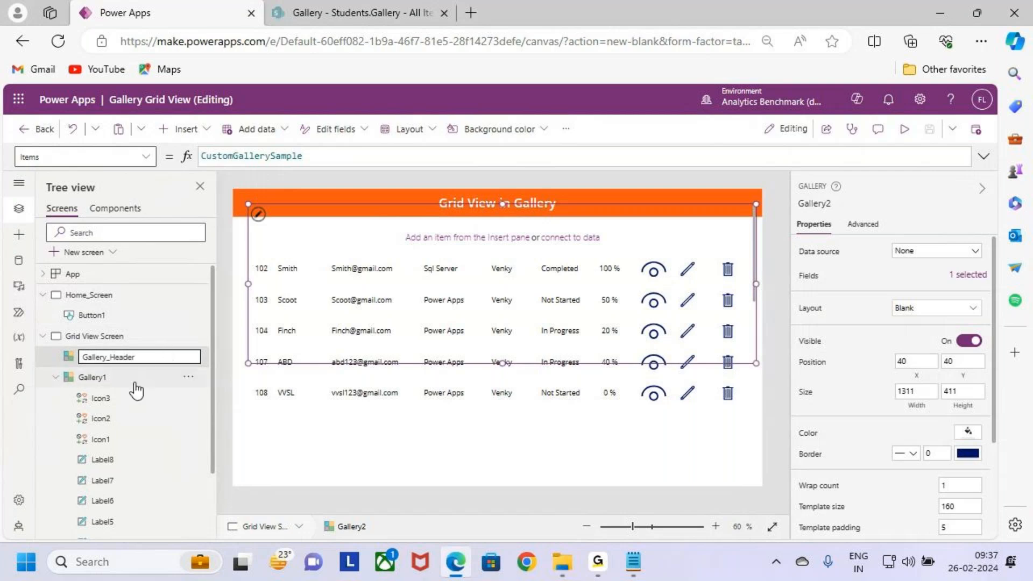
key("Return")
left_click(615, 366)
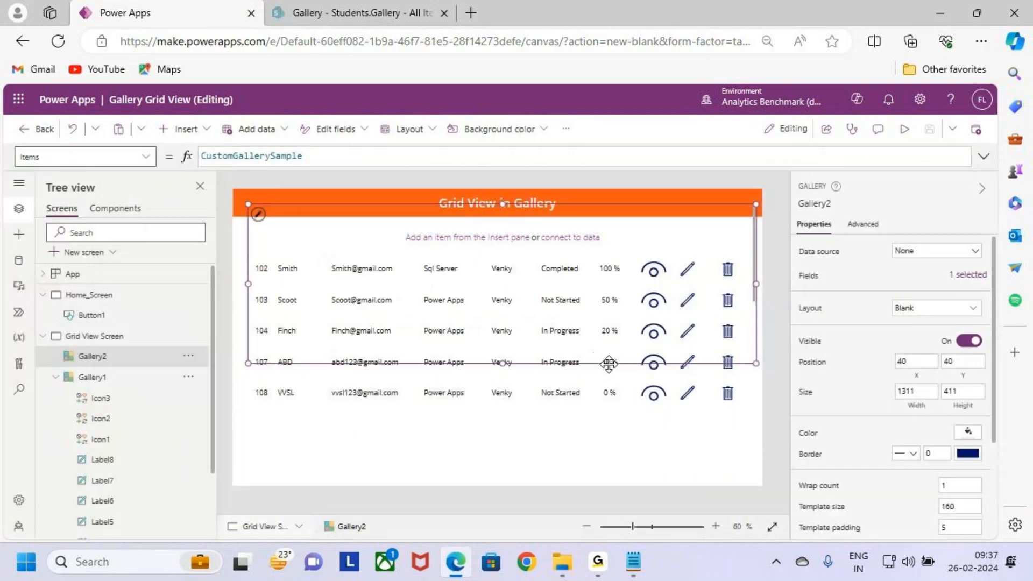
Step: Rename the empty Gallery2 as GalleryHeader
left_click(116, 377)
left_click(120, 358)
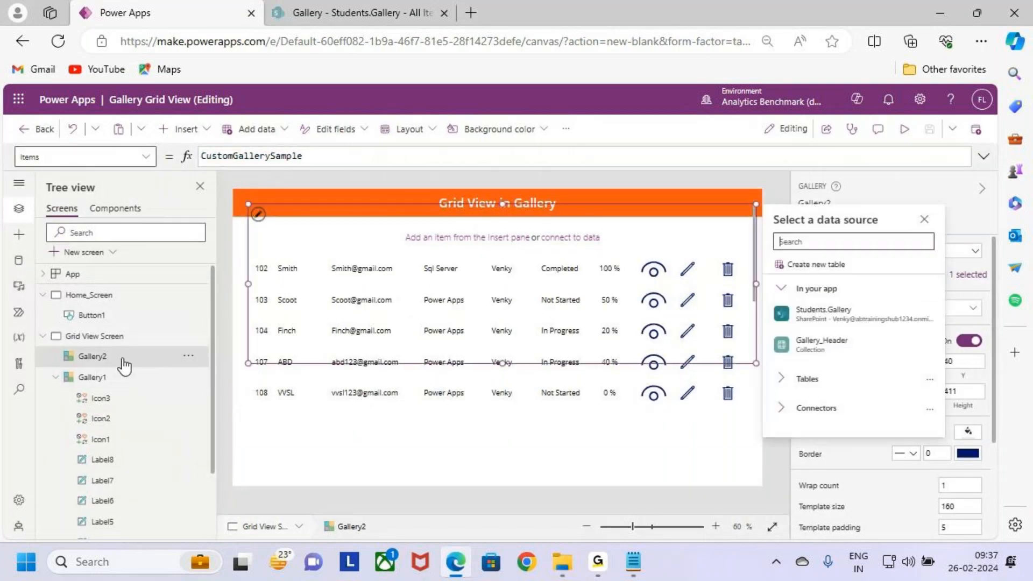
double_click(129, 356)
type("GalleryHeader")
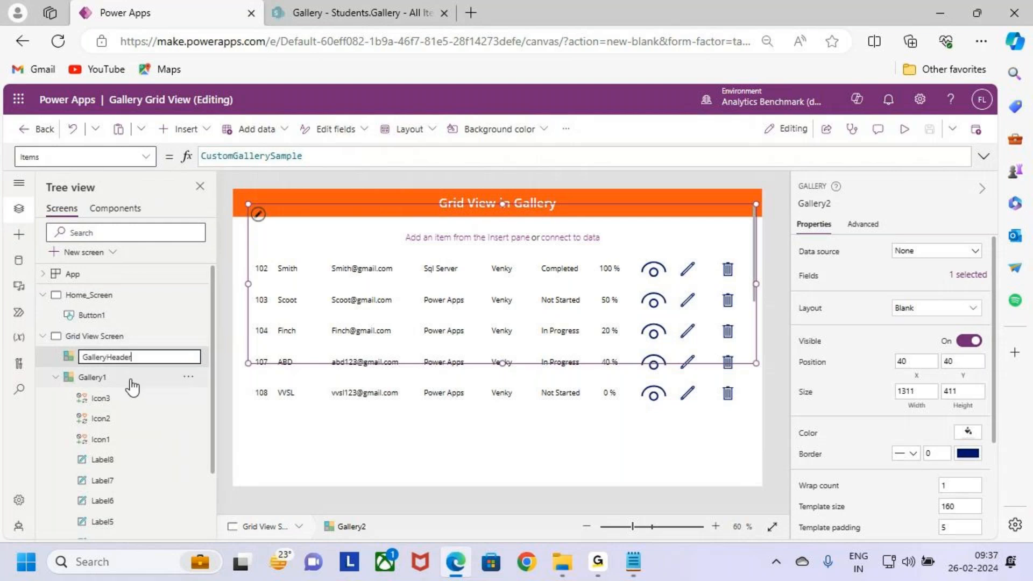
key("Return")
Step: Rename Gallery1, which holds the student rows, as Galler Grid View
double_click(141, 379)
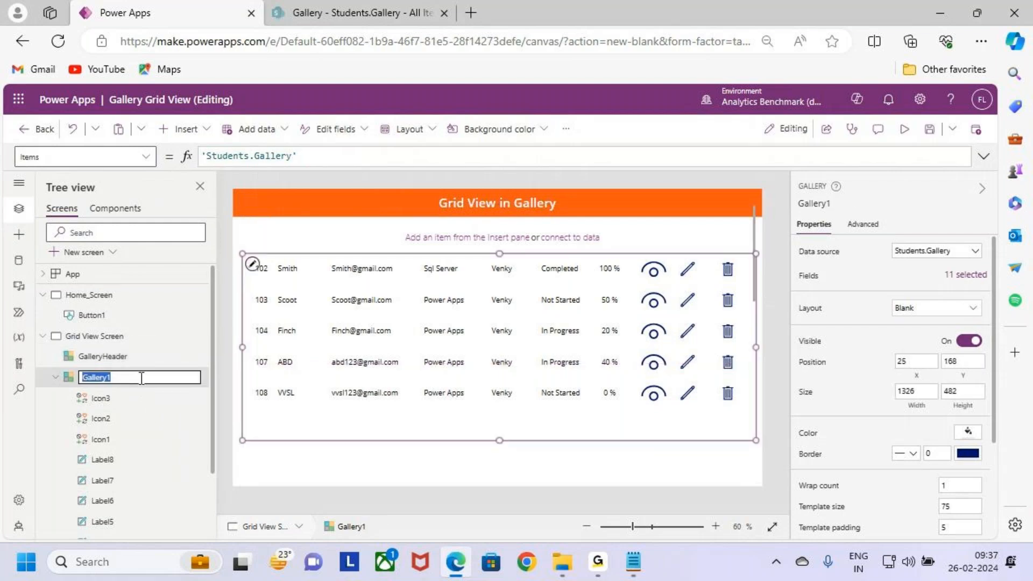
type("Grid View")
key("Return")
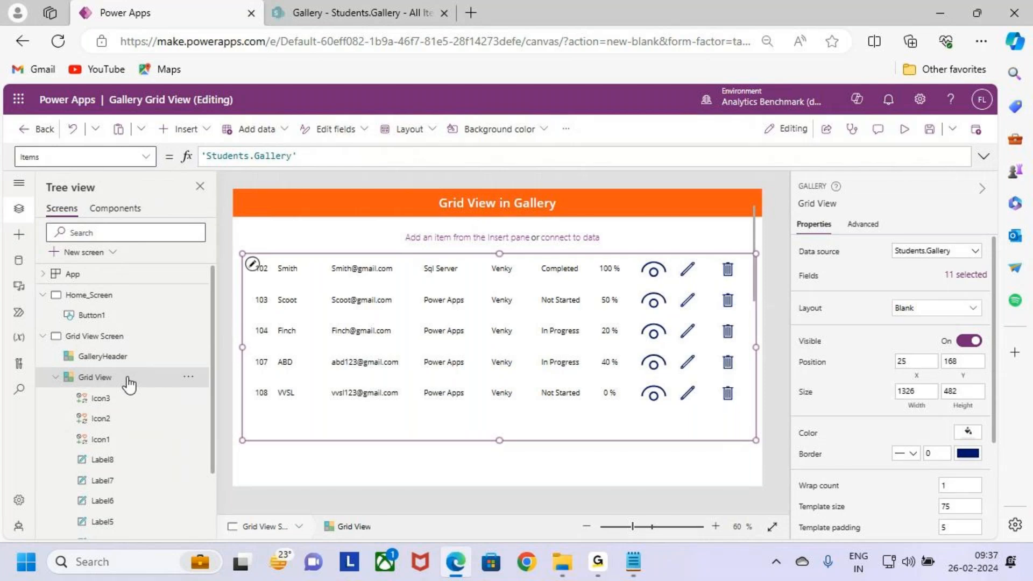
double_click(134, 379)
key("Home")
type("Galler")
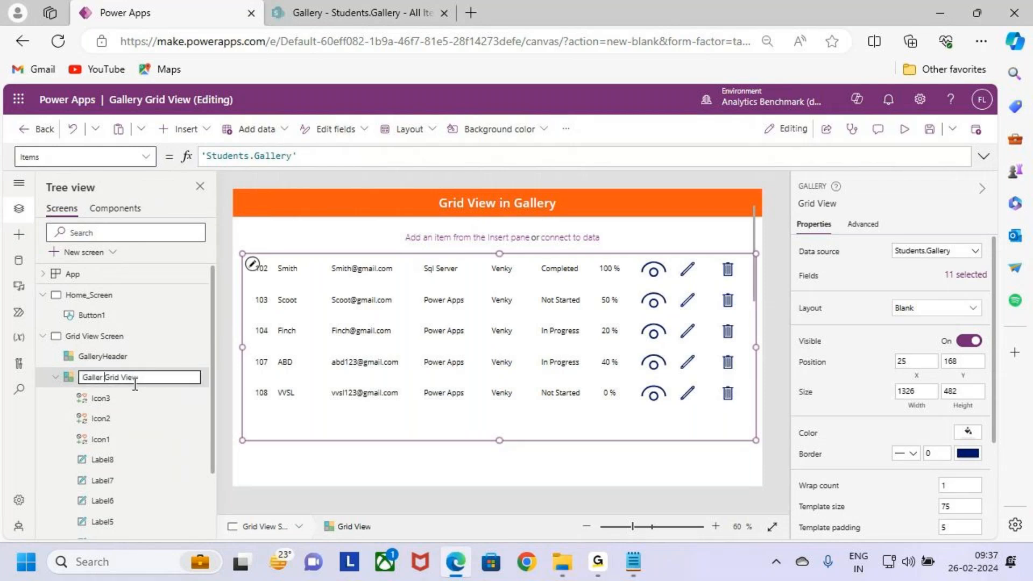
key("Escape")
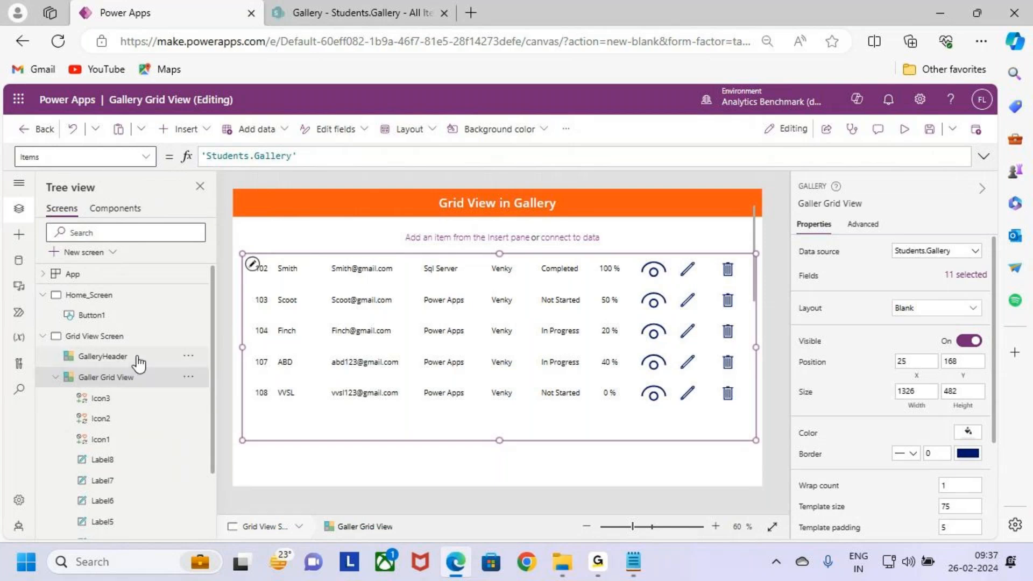
Step: Set the GalleryHeader gallery's data source to the Gallery_Header collection
left_click(138, 356)
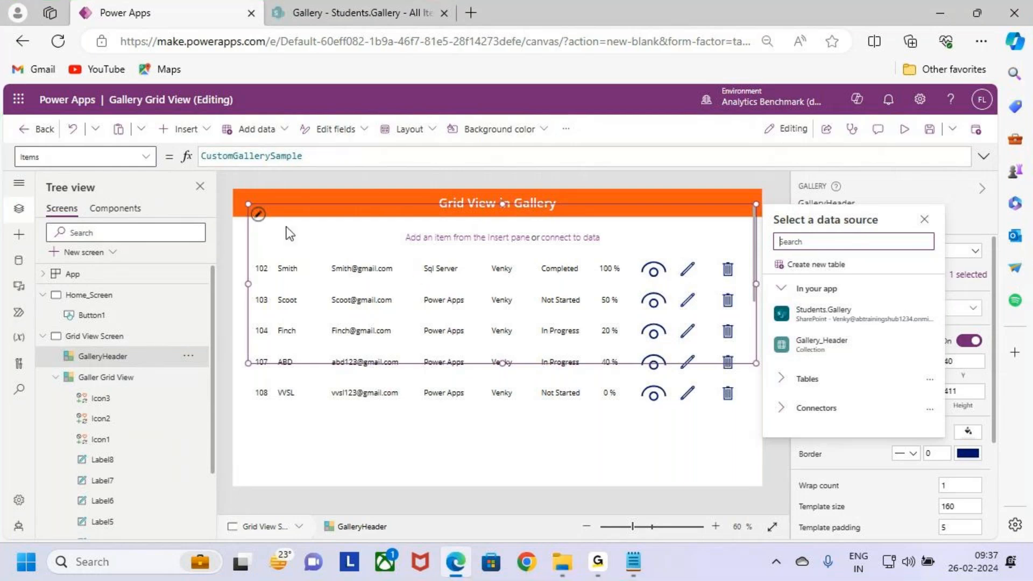
left_click(261, 218)
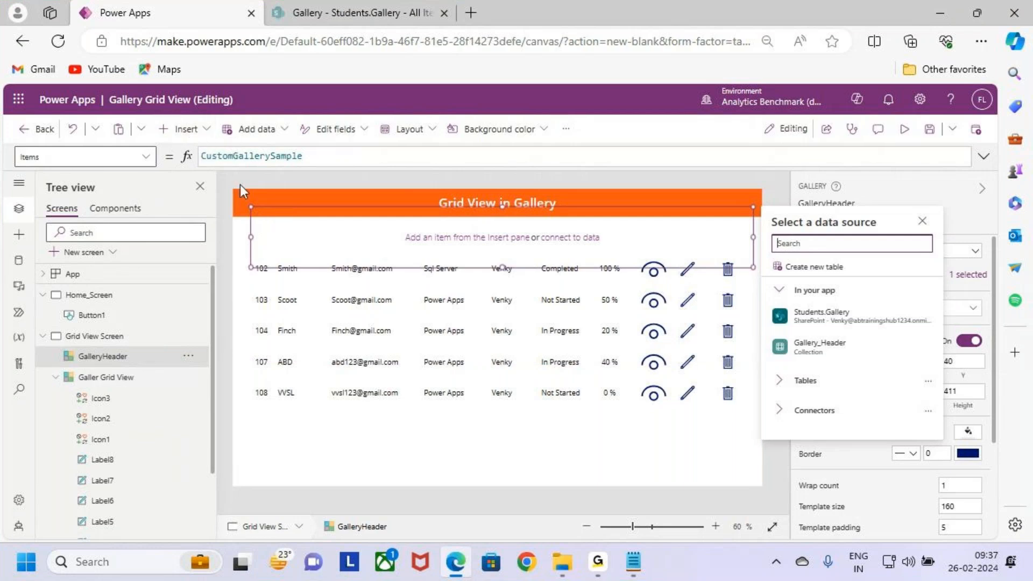
left_click(355, 369)
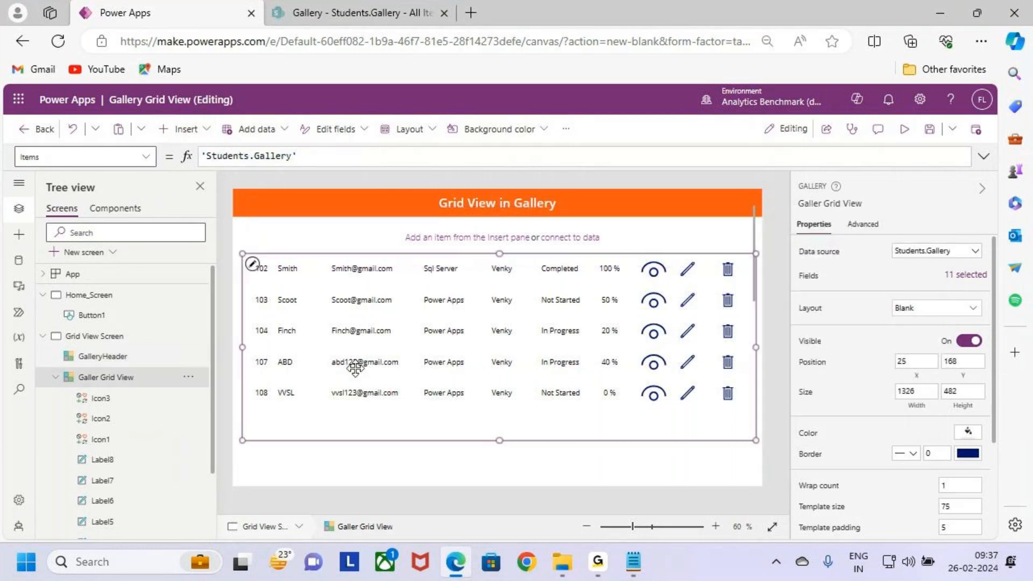
left_click(297, 228)
left_click(119, 359)
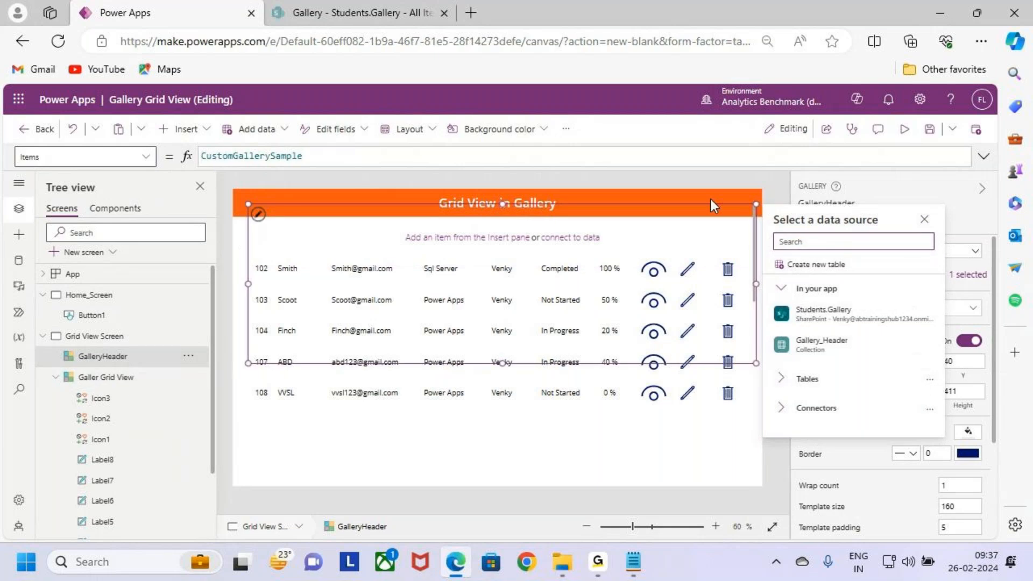
left_click_drag(880, 349, 847, 359)
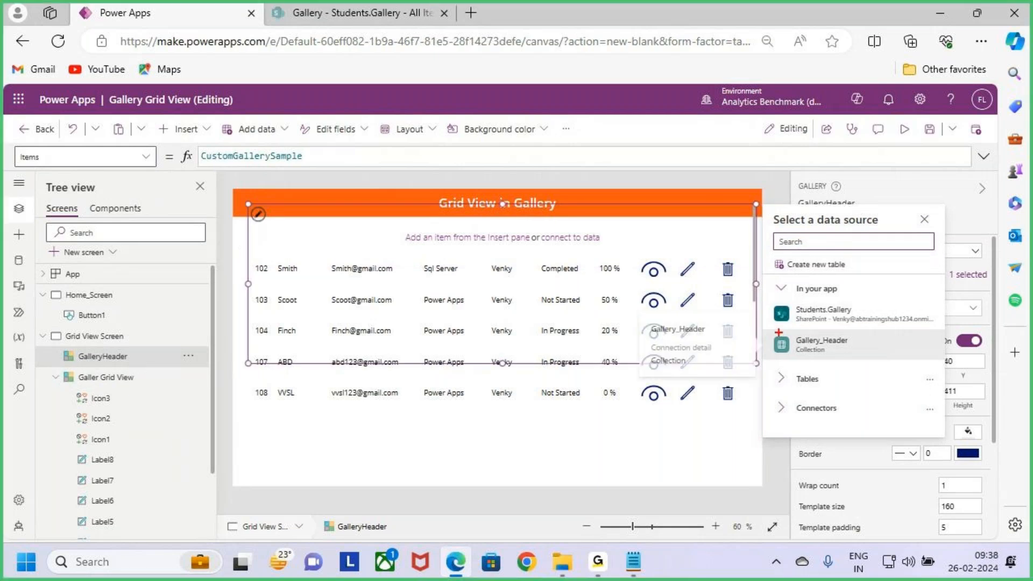
left_click_drag(766, 327, 934, 365)
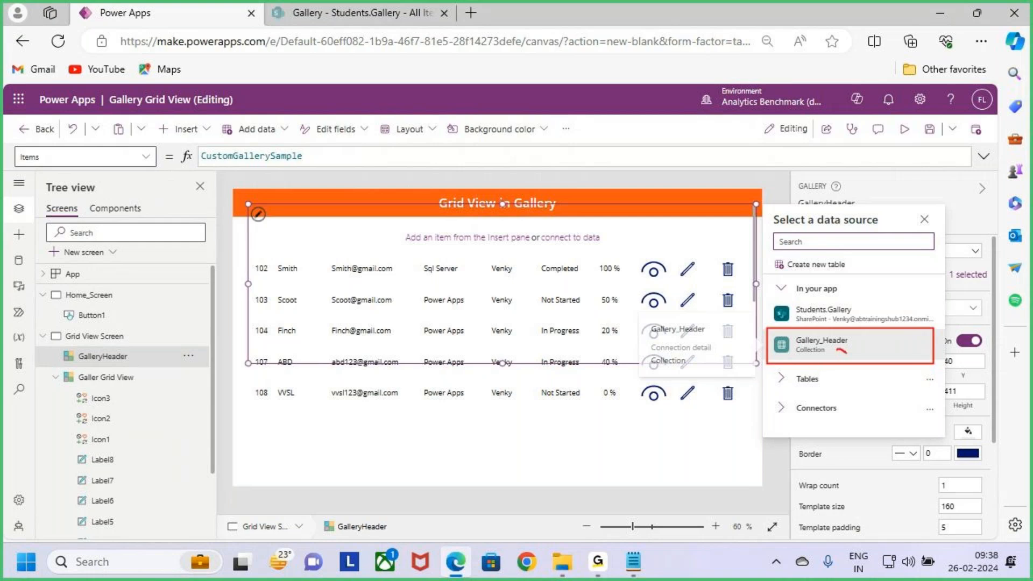
key("Escape")
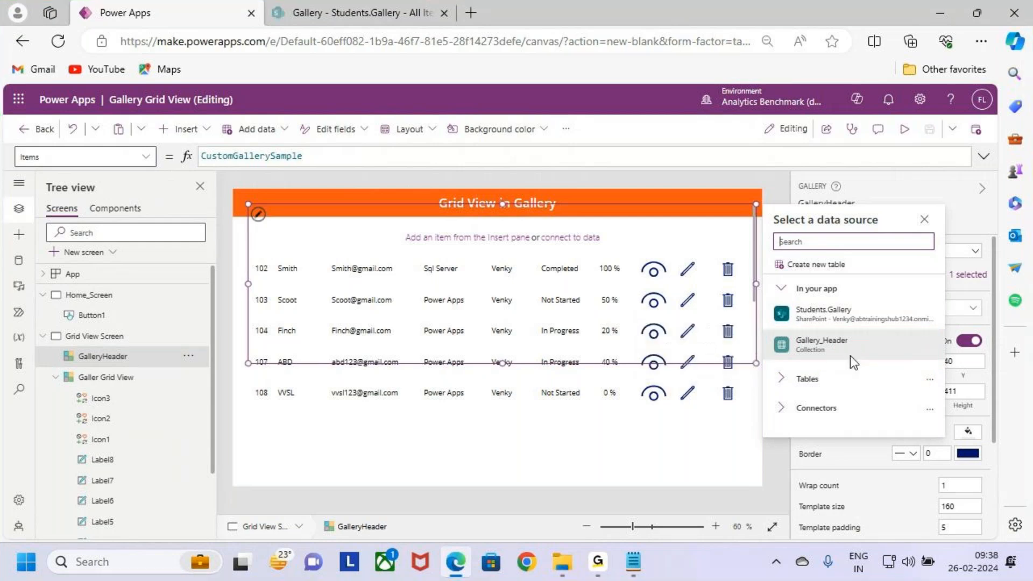
left_click(854, 349)
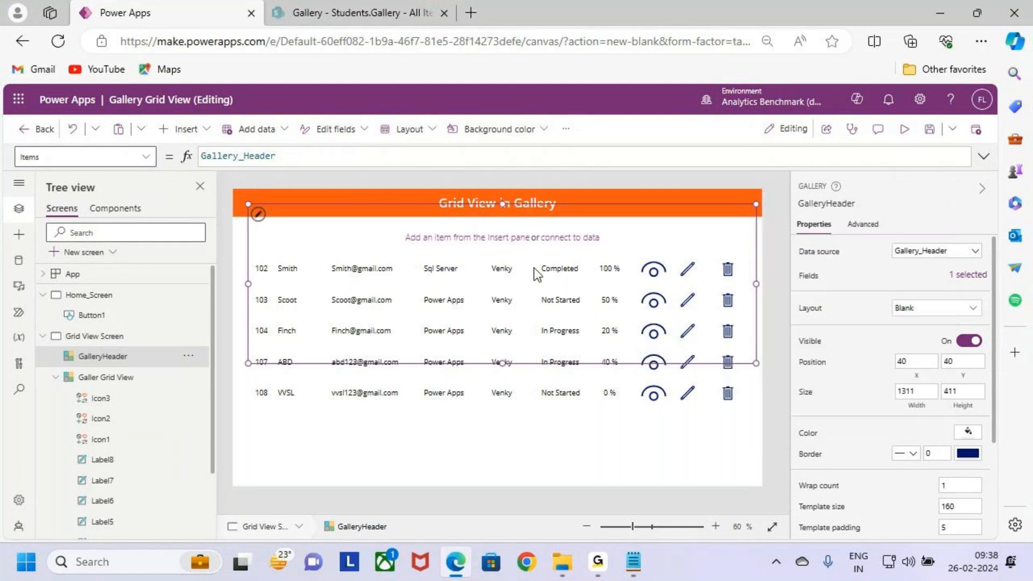
Step: Add a text label to GalleryHeader with the text ThisItem.Sid and fit it directly above the student ID column
left_click(187, 129)
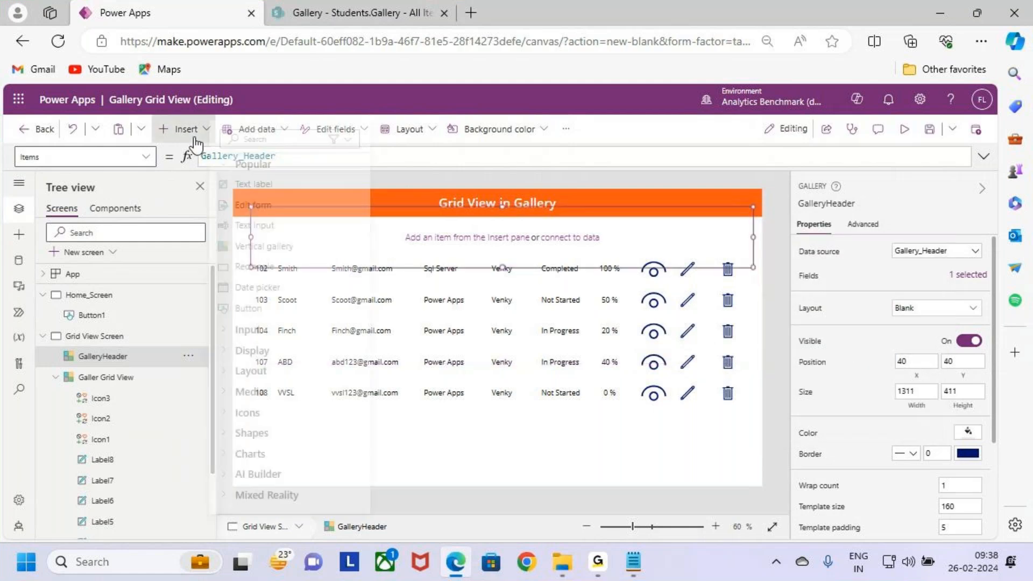
left_click(249, 183)
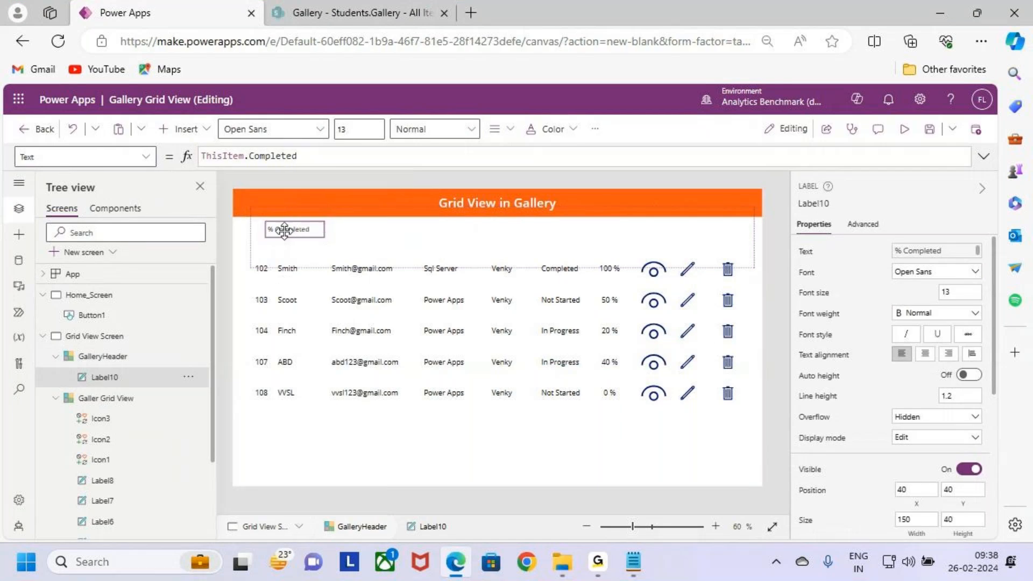
left_click_drag(276, 236, 272, 240)
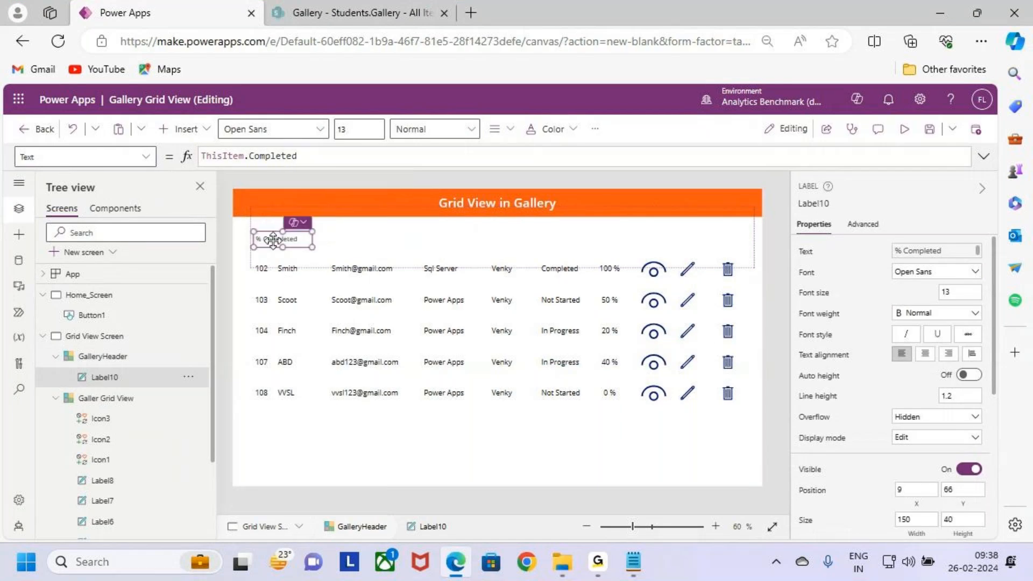
left_click(285, 155)
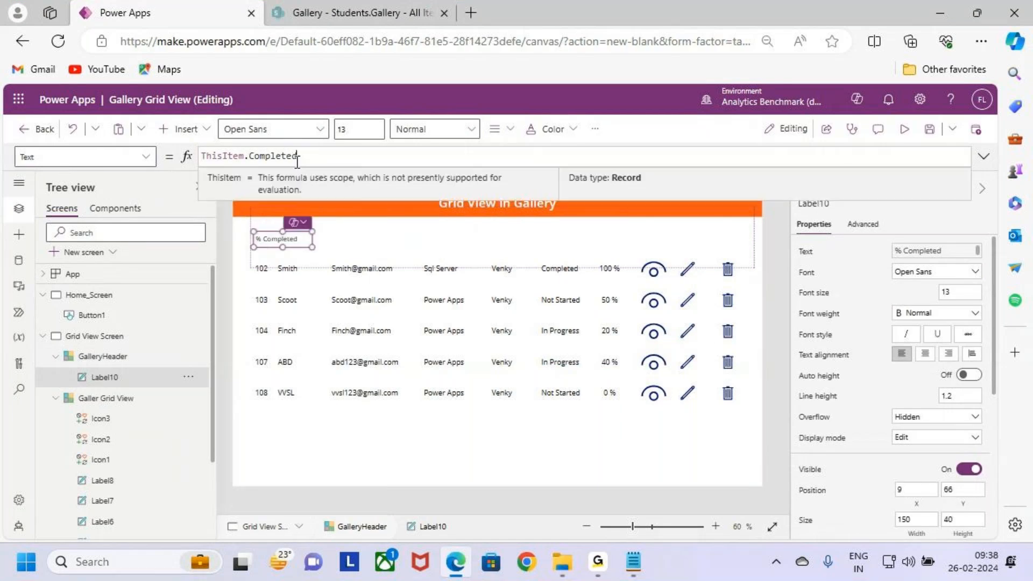
double_click(285, 155)
type("s")
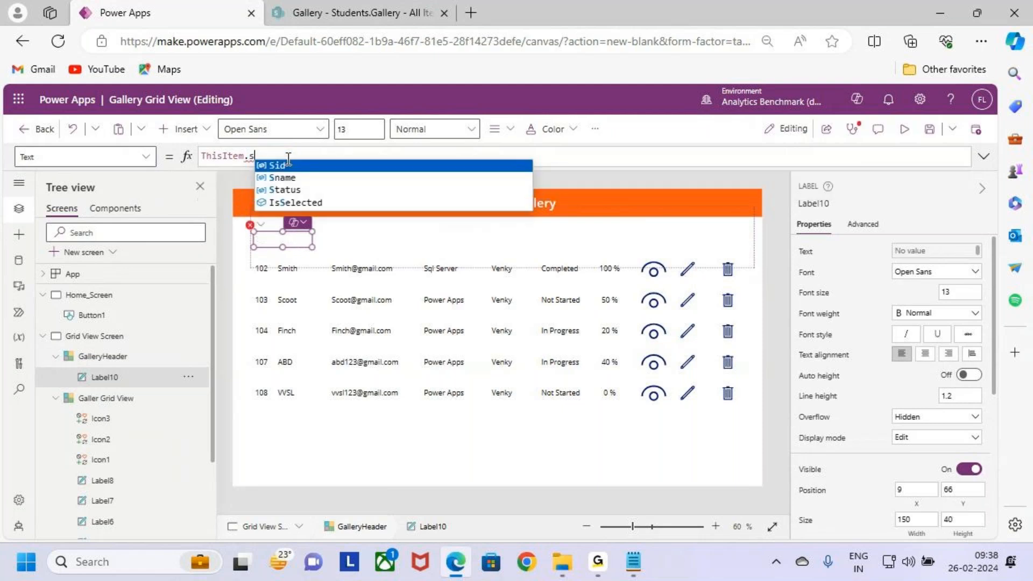
left_click(288, 164)
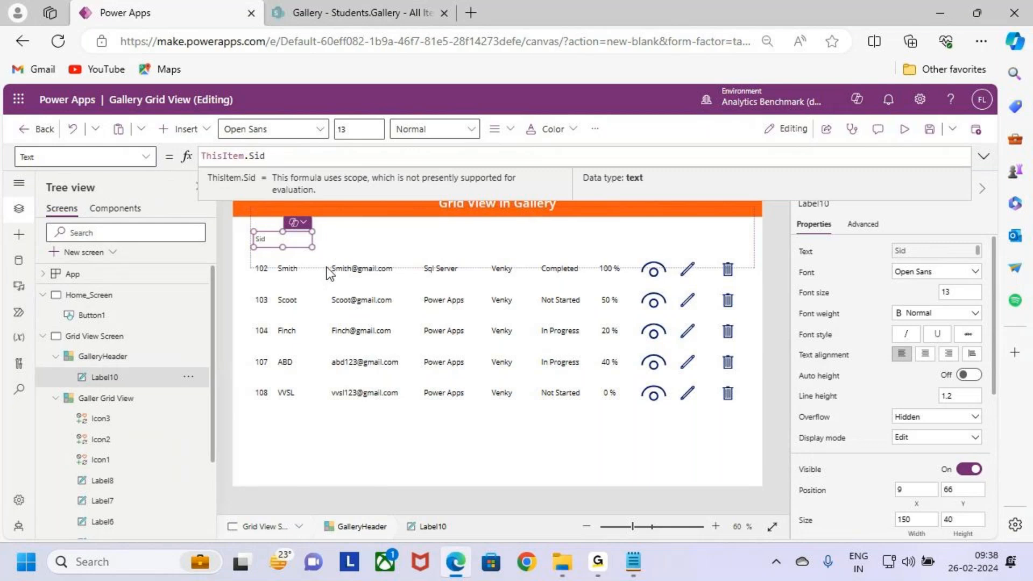
left_click_drag(313, 248, 267, 246)
Step: Add a text label showing ThisItem.Sname to GalleryHeader and place it above the student names, at about X 69, Y 81
left_click(307, 241)
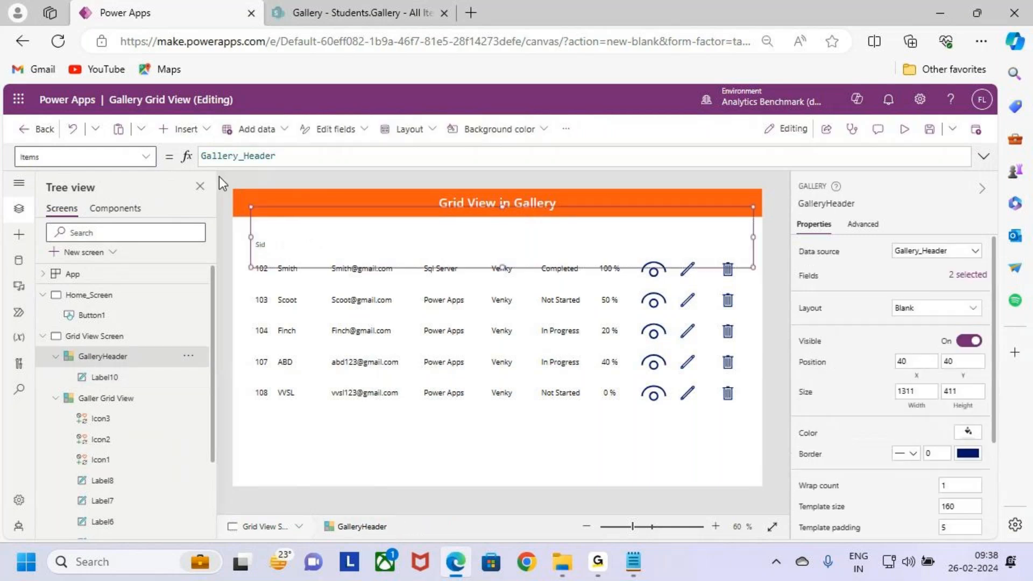
left_click(186, 129)
left_click(236, 185)
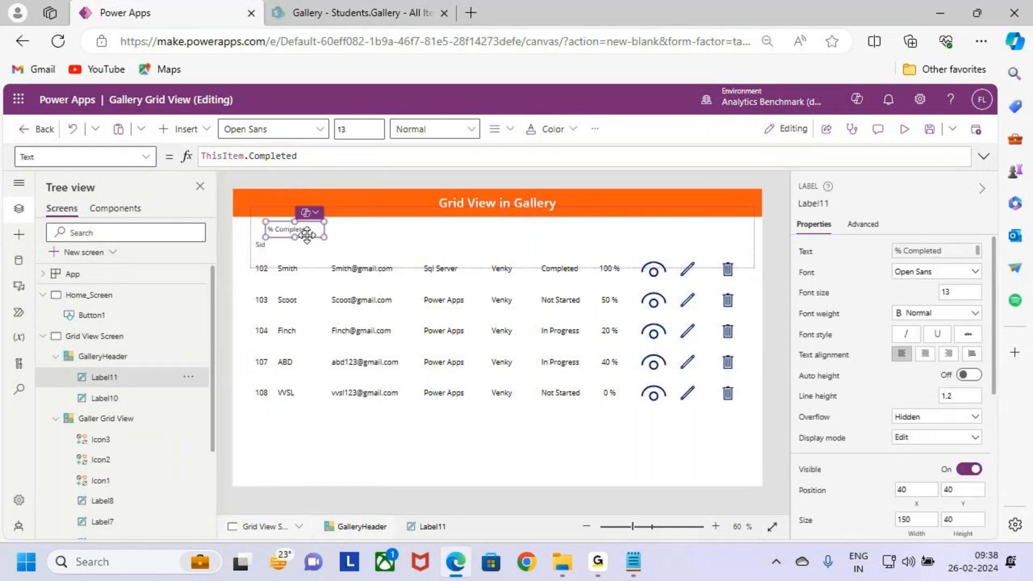
left_click_drag(315, 246, 328, 237)
left_click(315, 161)
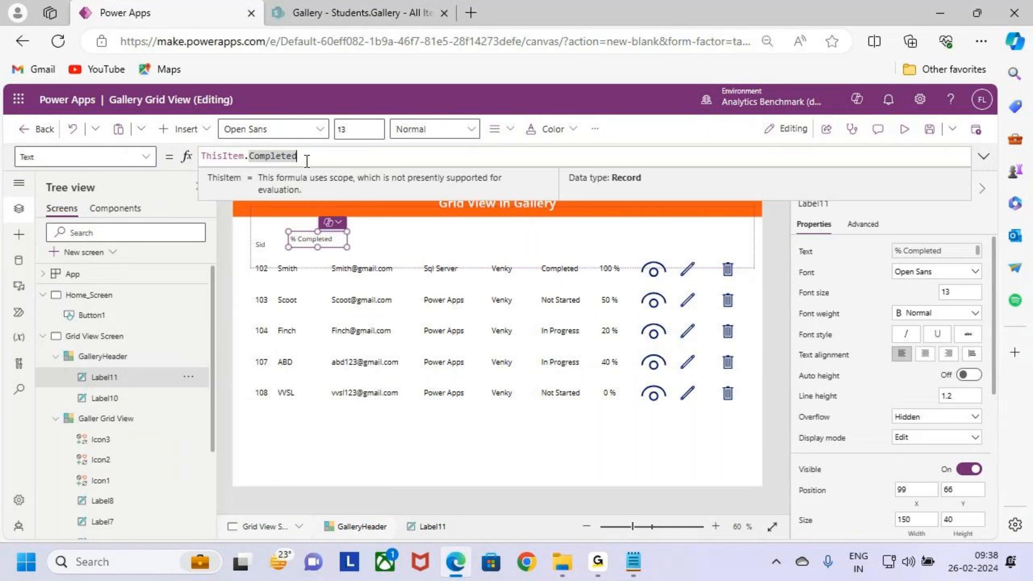
key("BackSpace")
type("S")
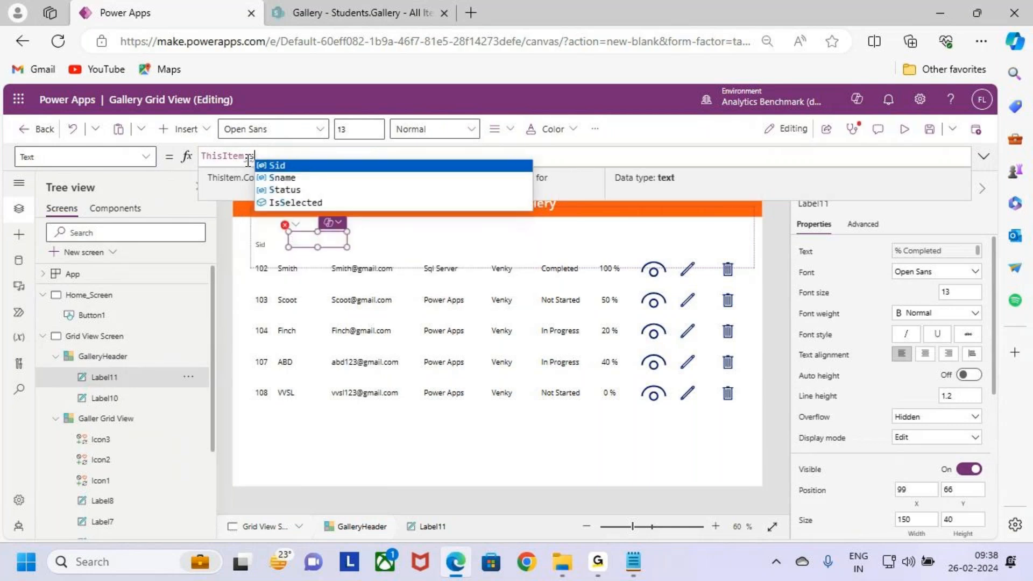
key("Down")
key("Tab")
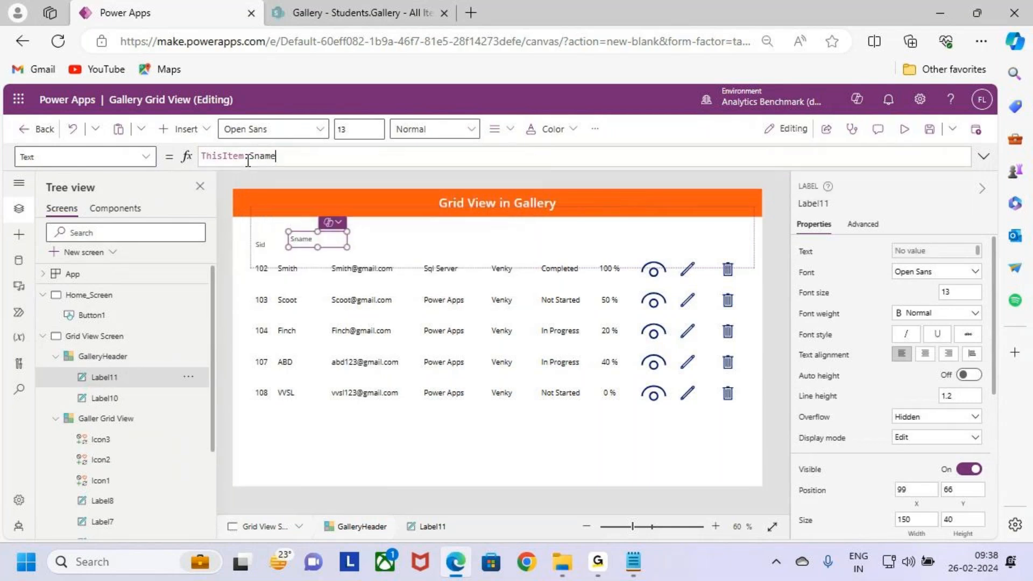
left_click_drag(317, 243, 304, 249)
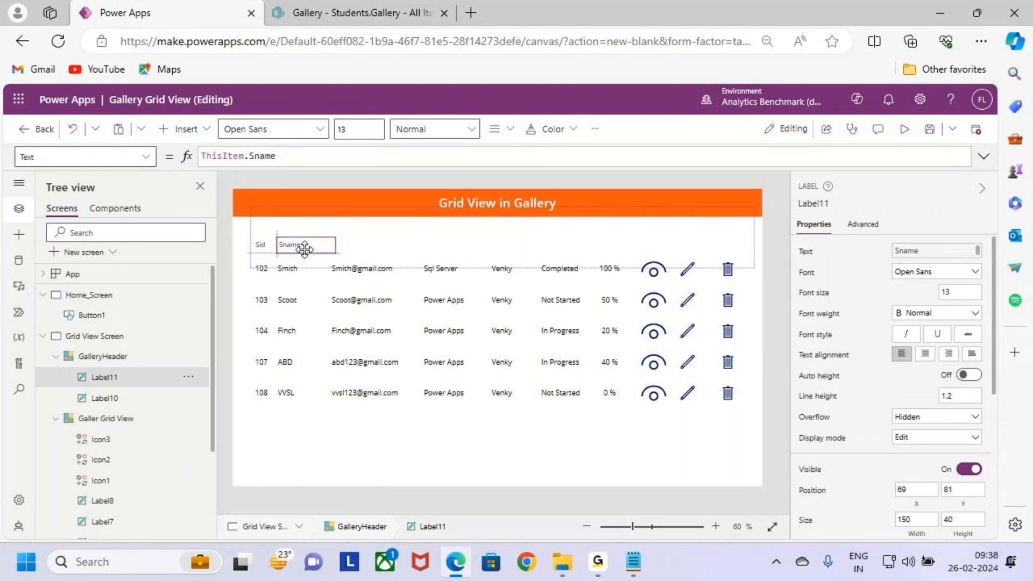
Step: Add a text label showing ThisItem.Email to GalleryHeader and place it above the e-mail column, at about X 219, Y 78
left_click(370, 246)
left_click(193, 130)
left_click(249, 186)
left_click_drag(287, 228, 366, 236)
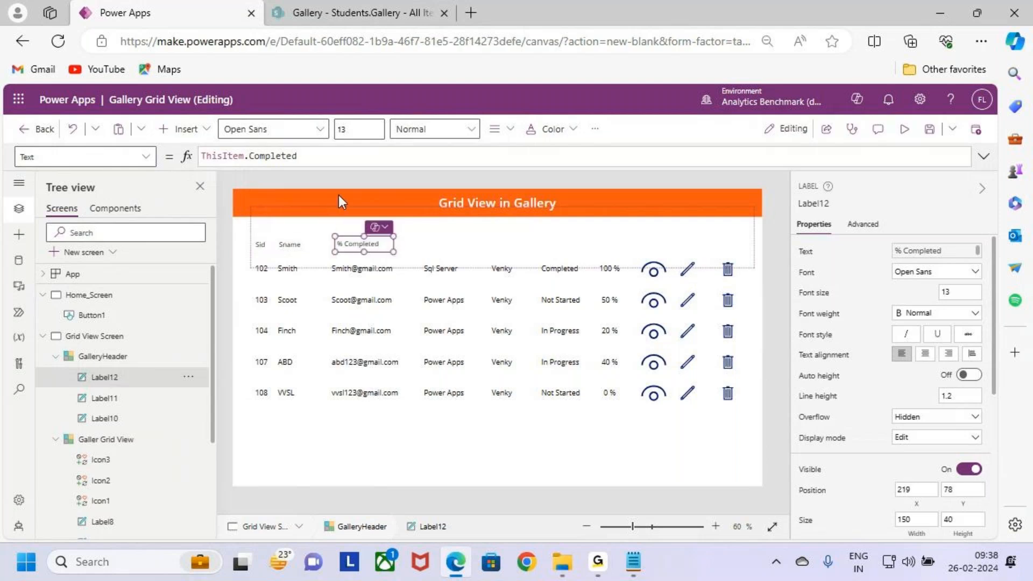
double_click(281, 157)
type("Email")
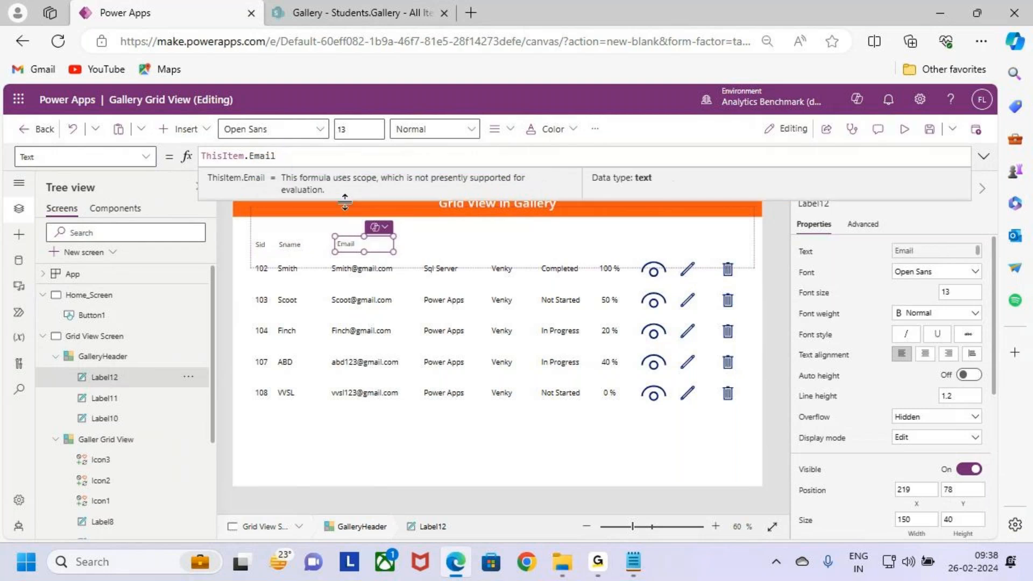
Step: Add a text label showing ThisItem.Course to GalleryHeader and place it above the course column, at about X 415, Y 81
left_click(422, 243)
left_click(177, 130)
left_click(245, 183)
left_click_drag(302, 230, 447, 247)
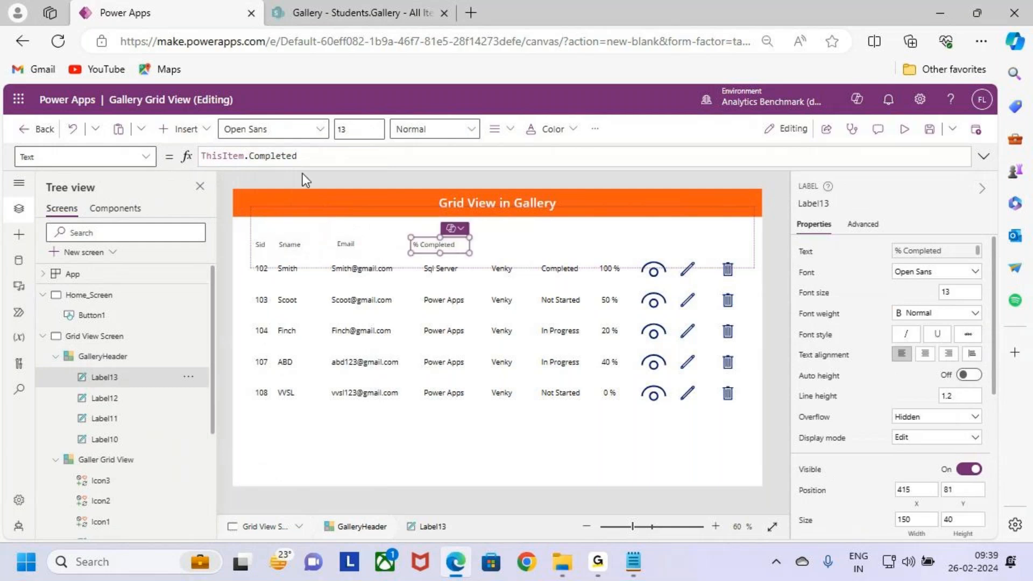
double_click(274, 156)
type("Course")
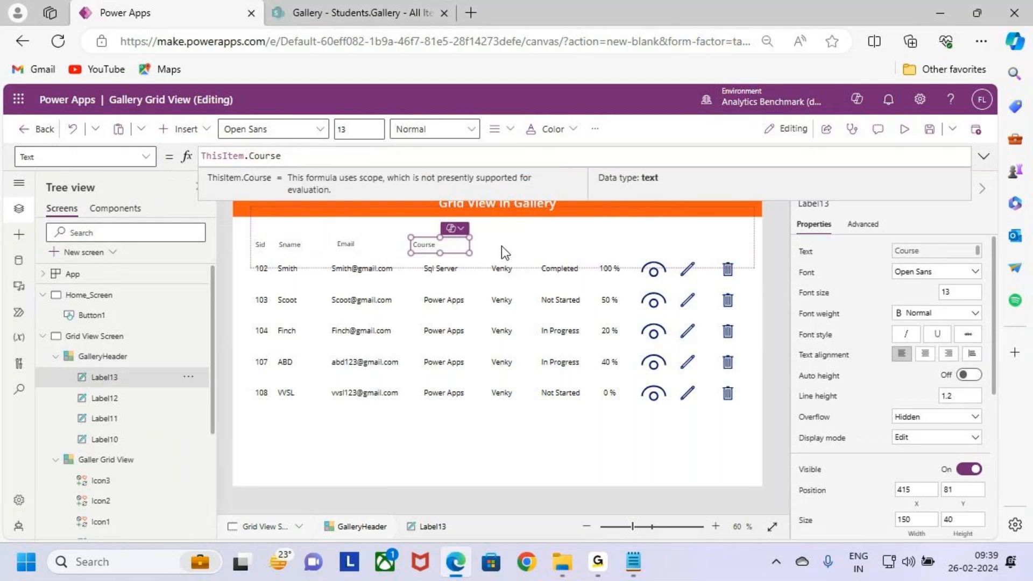
Step: Add a text label showing ThisItem.Trainer to GalleryHeader and place it above the trainer column, at about X 580, Y 78
left_click(508, 244)
left_click(185, 129)
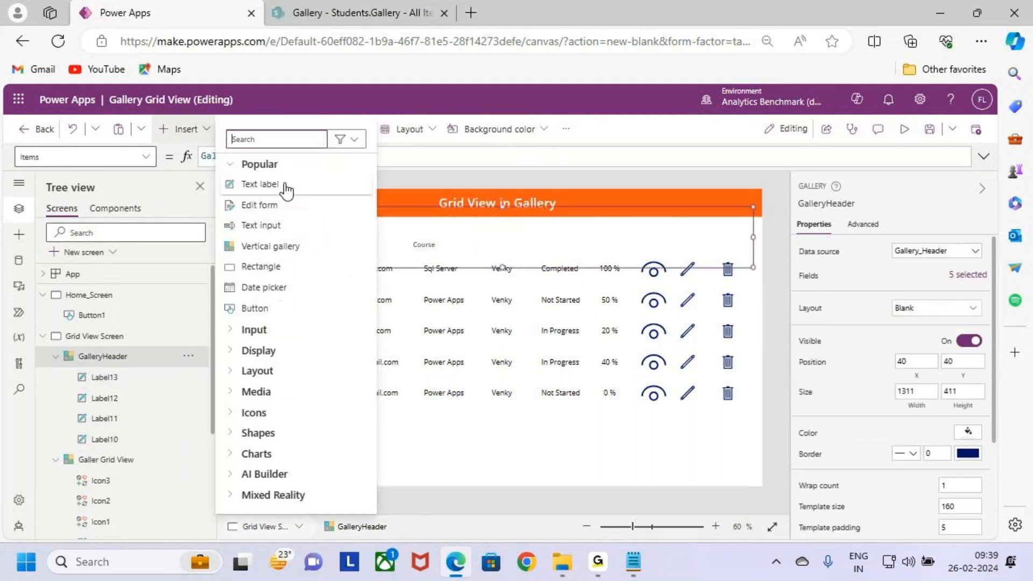
left_click(282, 187)
left_click_drag(303, 228, 520, 238)
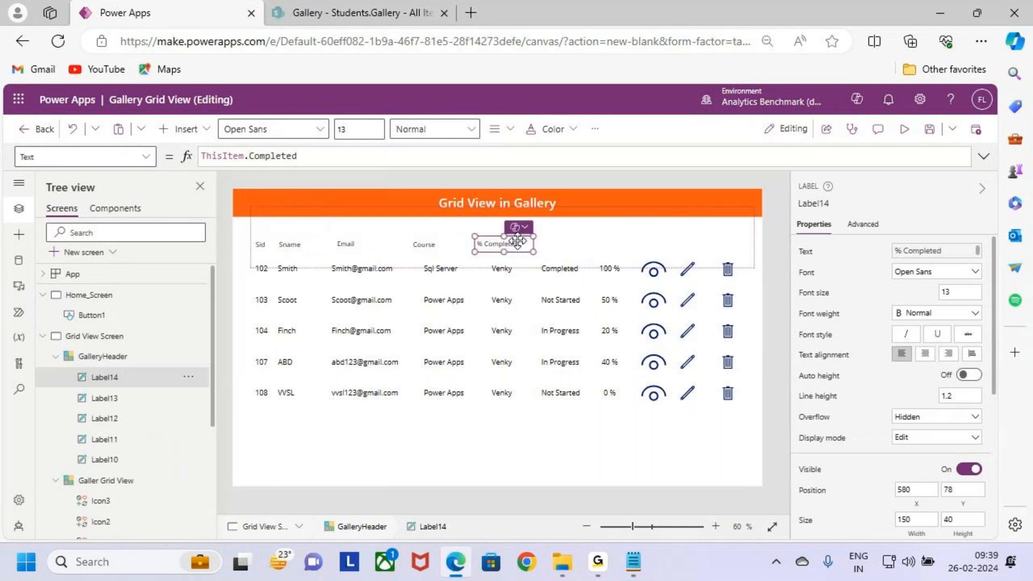
double_click(273, 156)
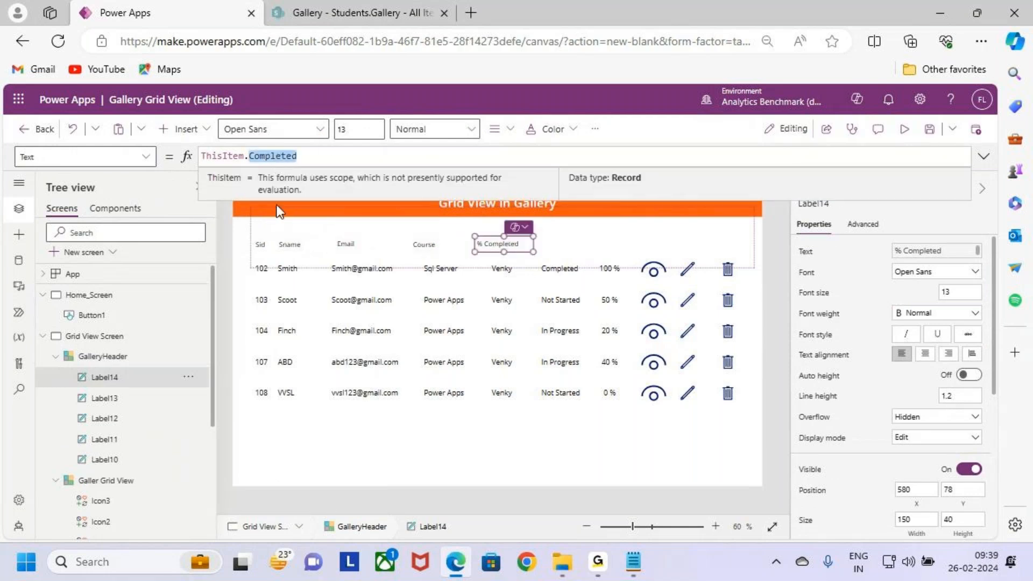
type("trai")
key("Tab")
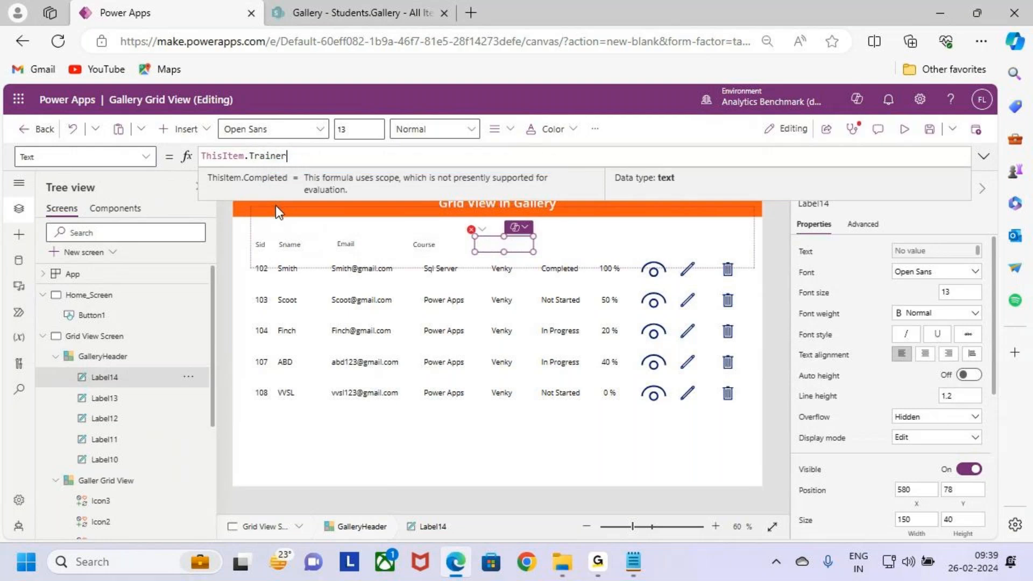
Step: Add a text label showing ThisItem.Status to GalleryHeader and place it above the status column, at about X 716, Y 81
left_click(567, 247)
left_click(186, 129)
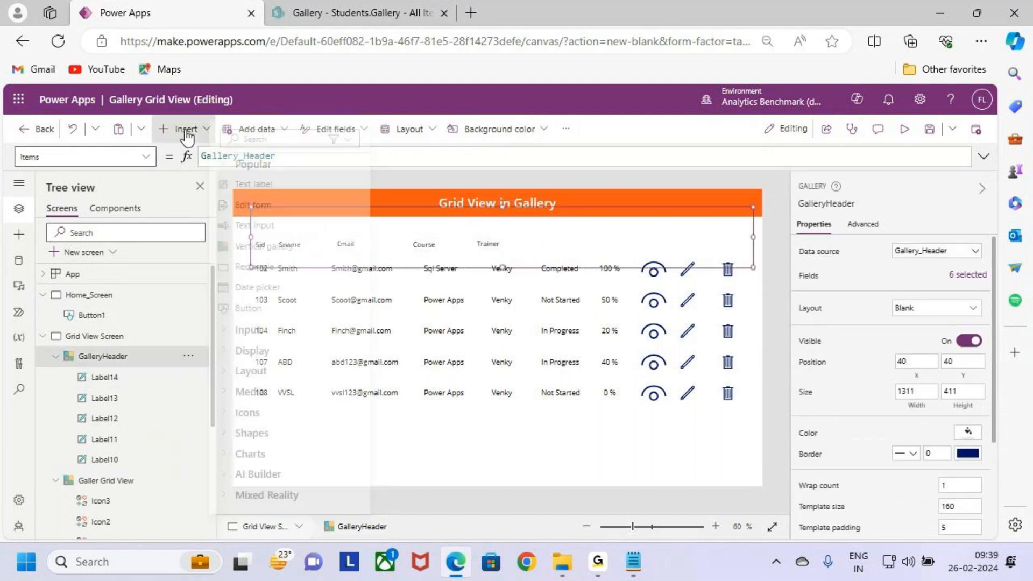
left_click(254, 184)
left_click_drag(307, 215, 552, 244)
double_click(278, 155)
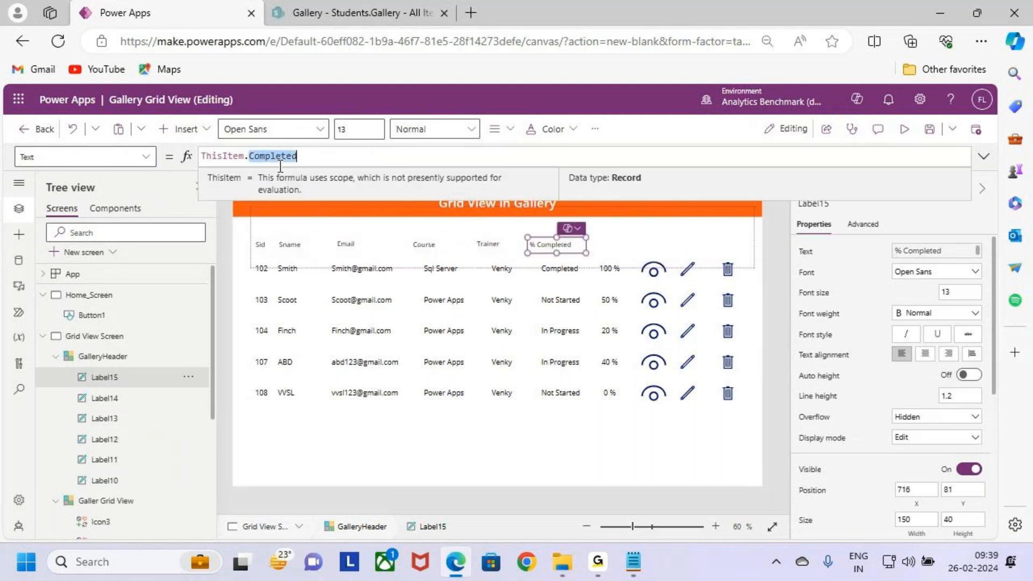
type("Status")
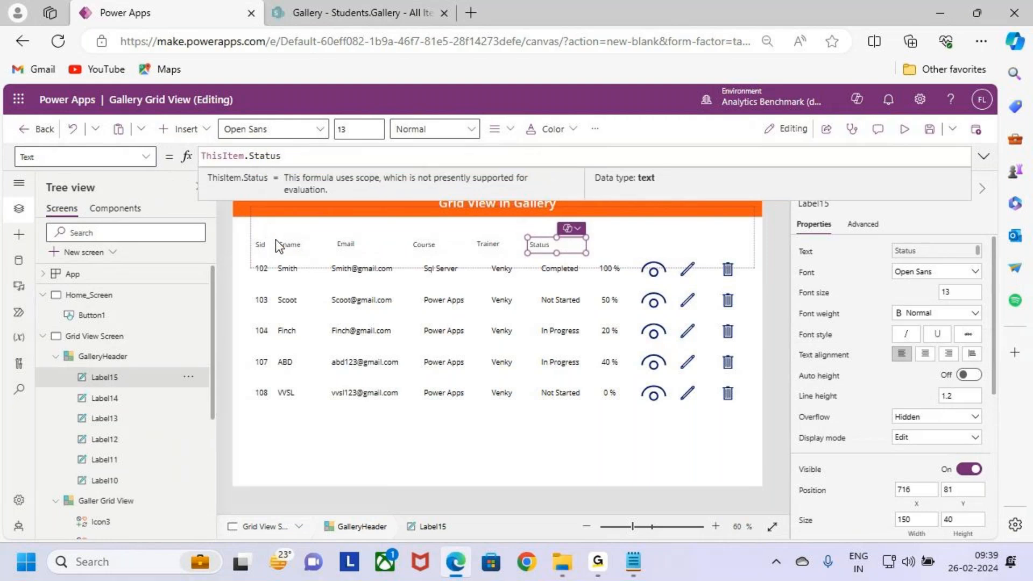
Step: Add a text label showing ThisItem.Completed to GalleryHeader and place it above the percentage column, at about X 853, Y 81
left_click(202, 120)
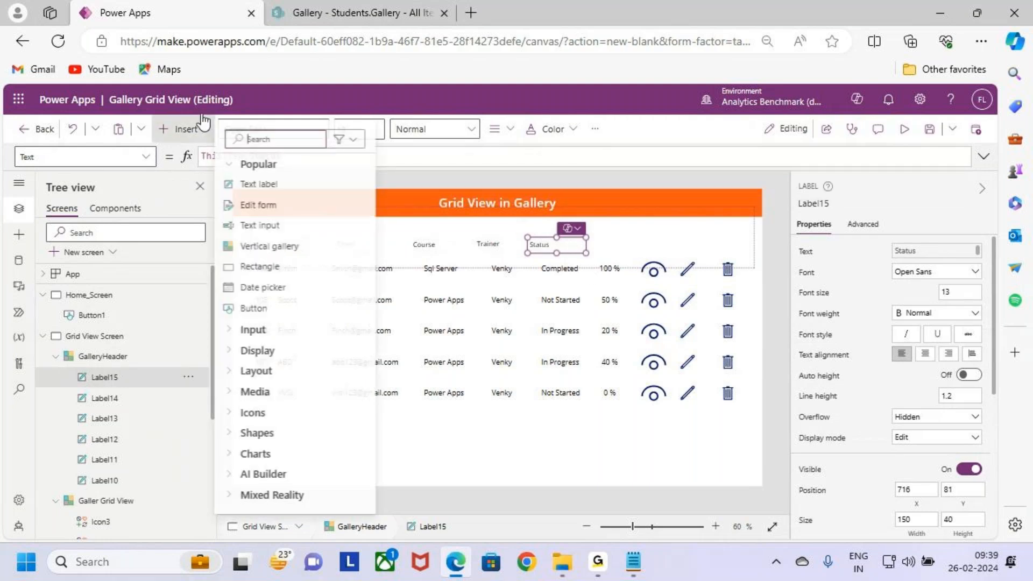
left_click(263, 184)
left_click_drag(288, 225, 624, 244)
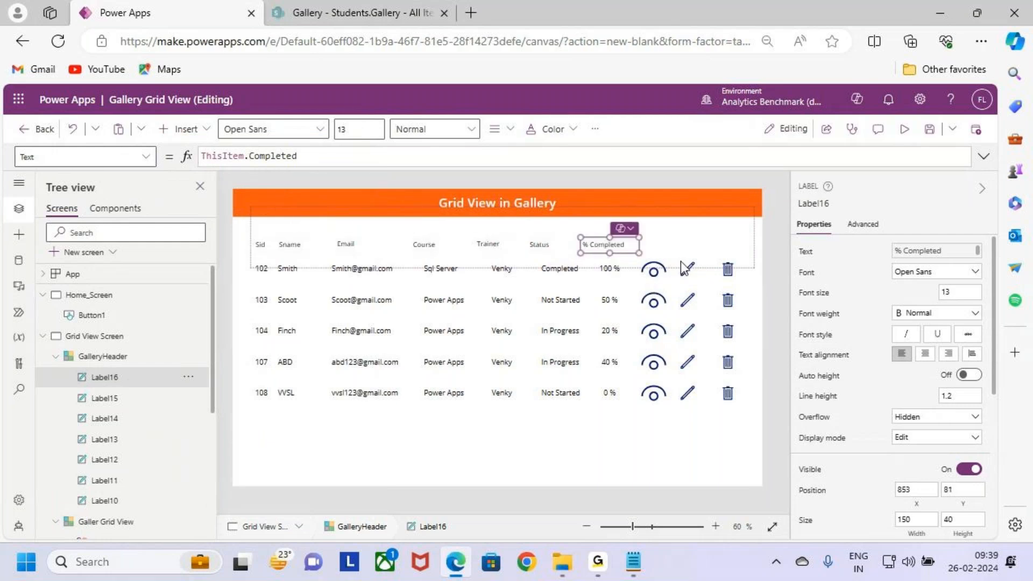
Step: Add a ThisItem.View label to GalleryHeader above the eye icons, at about X 1003, Y 93, and narrow it to about 81 wide
left_click(666, 251)
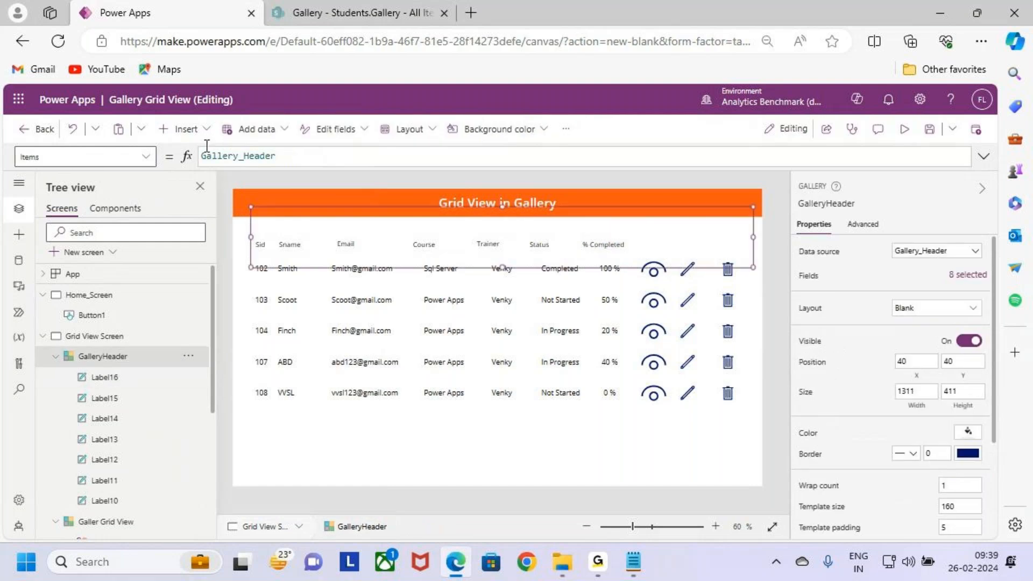
left_click(183, 129)
left_click(251, 183)
left_click_drag(284, 228, 658, 244)
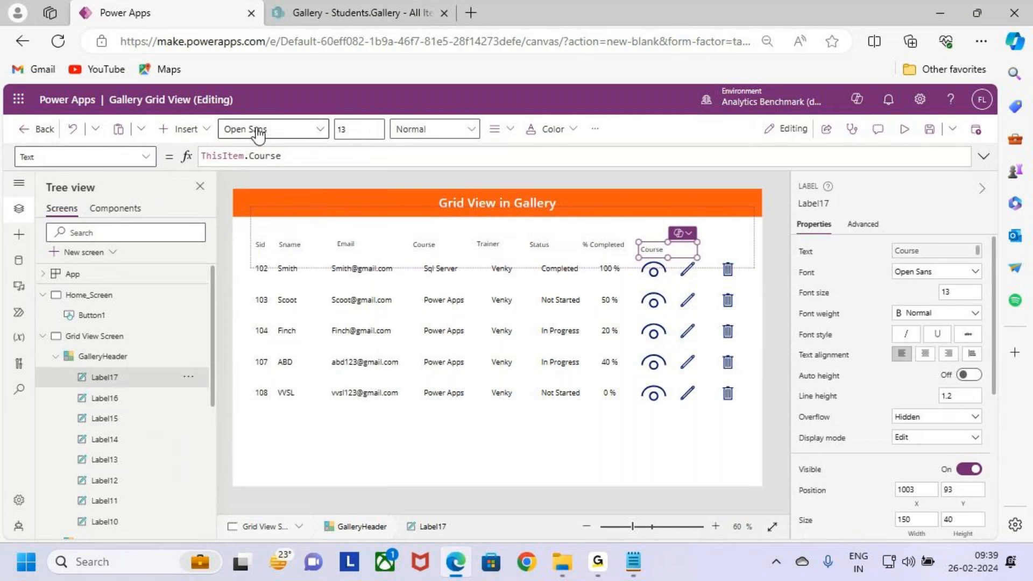
left_click(270, 155)
double_click(270, 155)
key("BackSpace")
type("View")
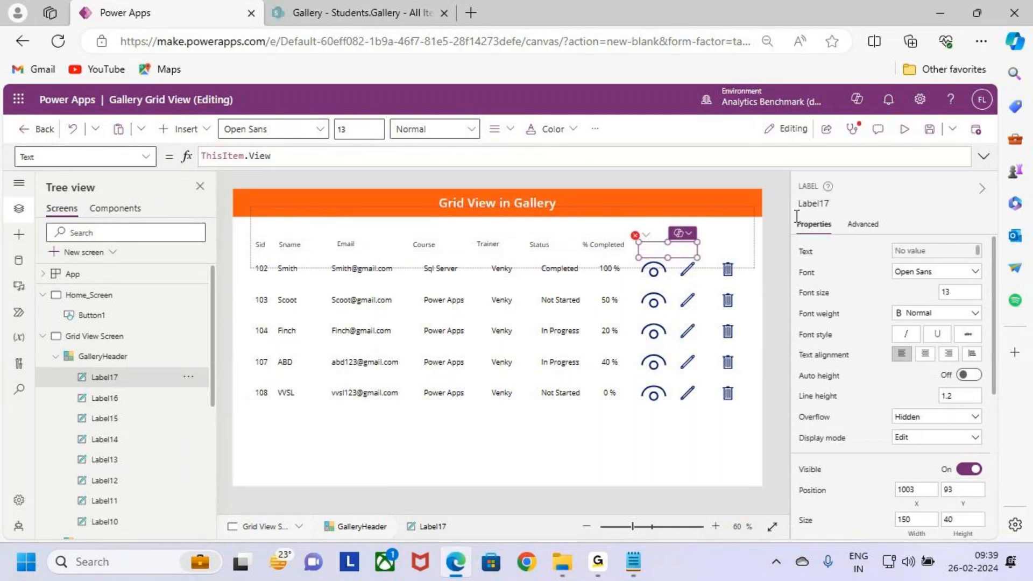
left_click_drag(697, 259, 669, 259)
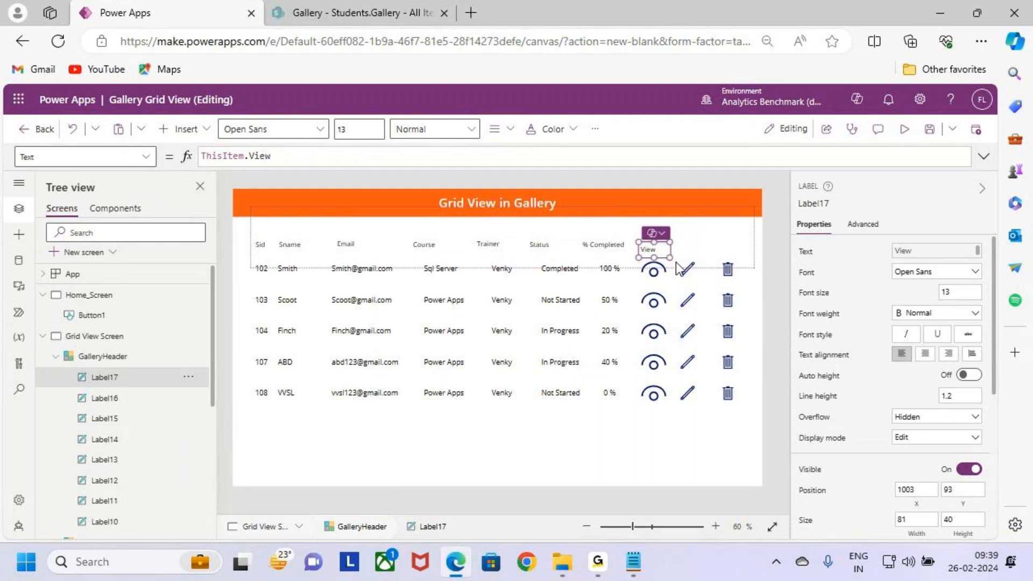
Step: Add a ThisItem.Edit label about 103 wide to GalleryHeader above the pencil icons, at about X 1084, Y 93
left_click(182, 129)
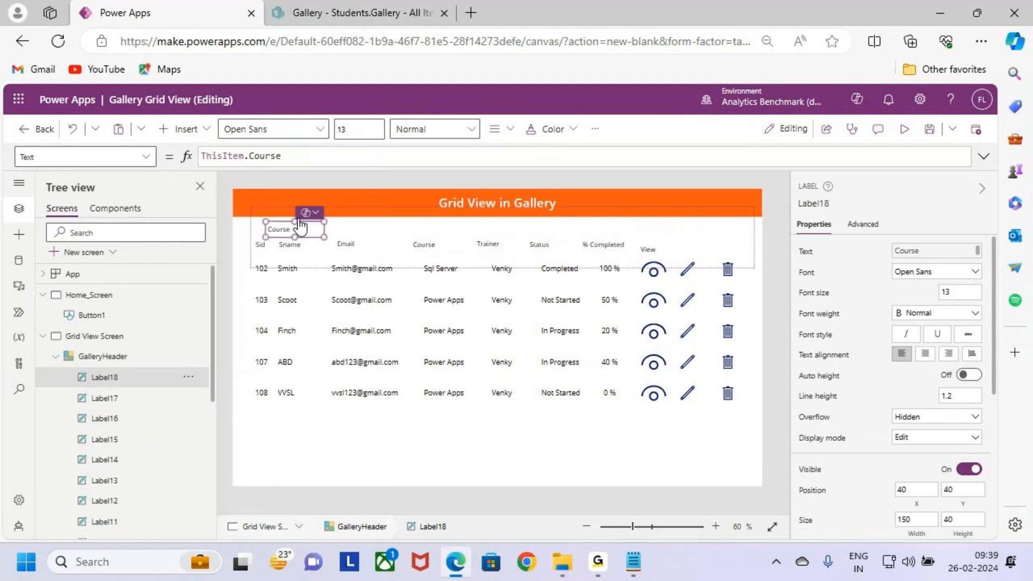
left_click_drag(450, 240, 710, 258)
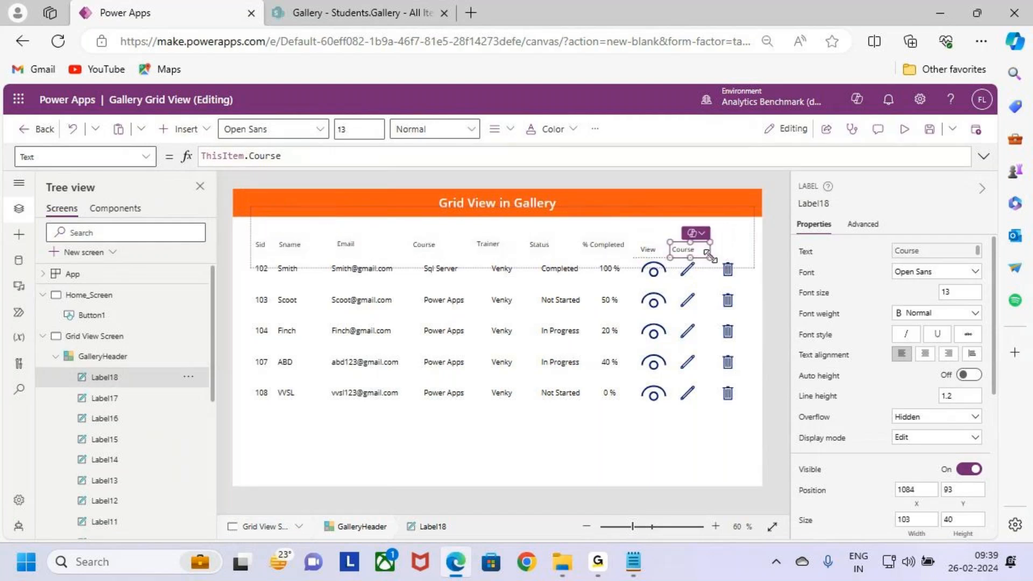
left_click(269, 156)
type("edit")
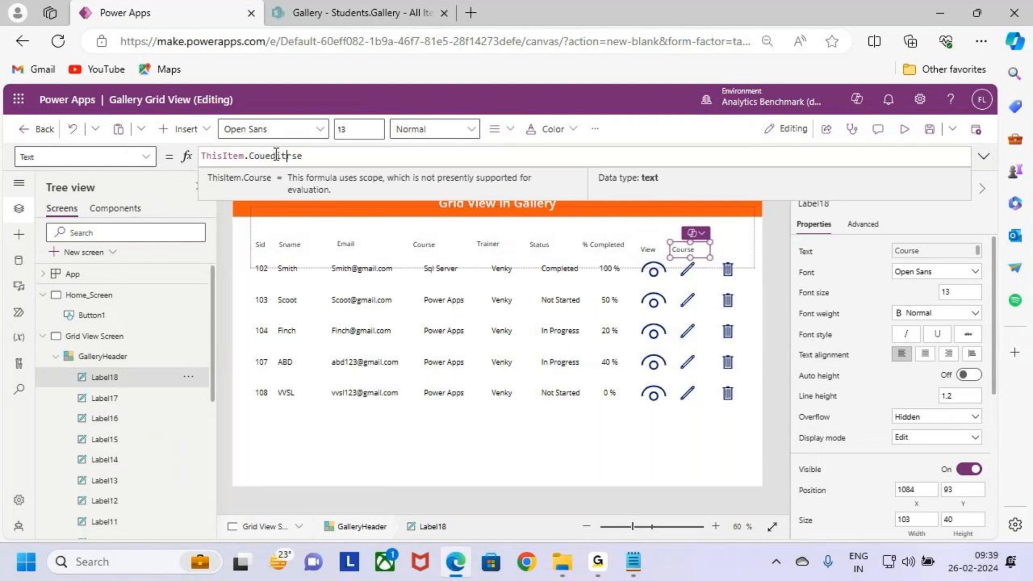
double_click(282, 155)
type("Edit")
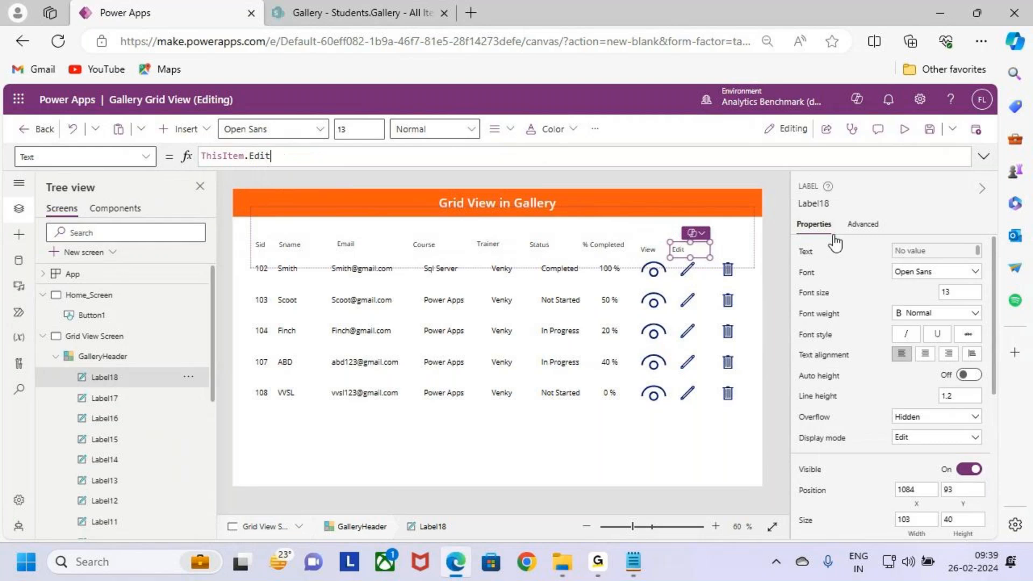
Step: Add a text label showing ThisItem.Delete to GalleryHeader and place it above the trash icons, at about X 1151, Y 93
left_click(172, 133)
left_click(262, 183)
left_click_drag(308, 223, 735, 249)
double_click(266, 157)
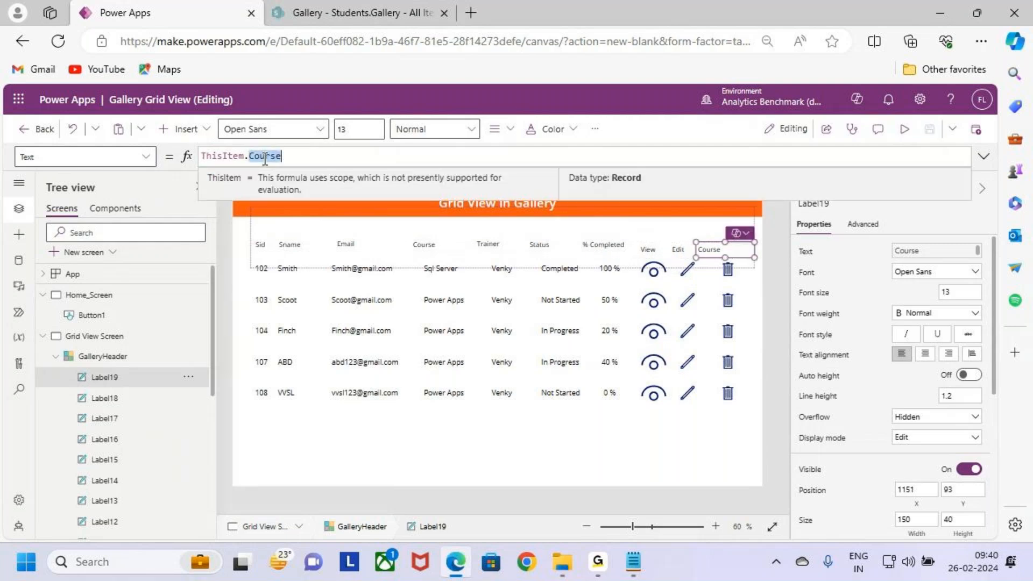
type("Delete")
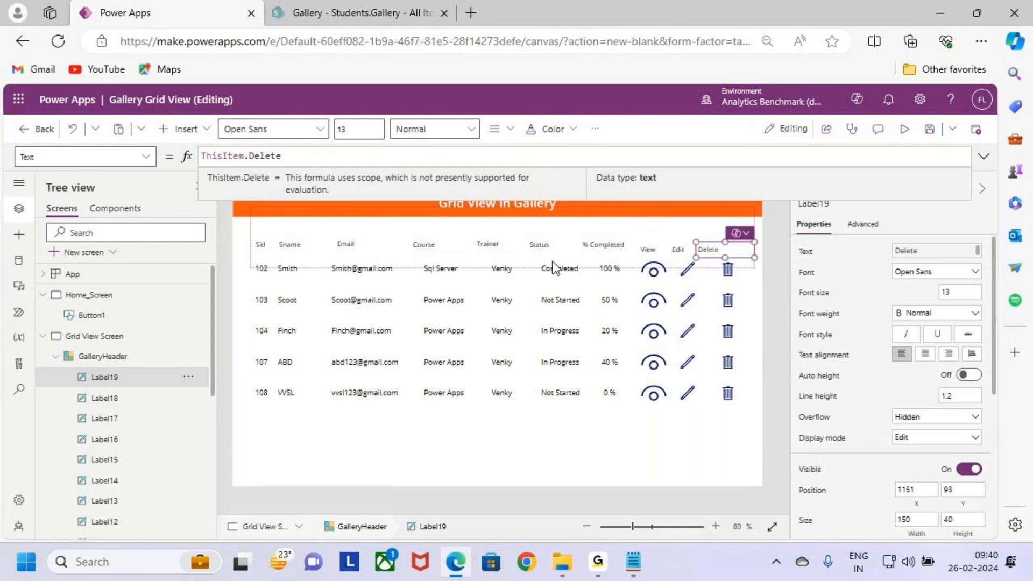
Step: Resize GalleryHeader to a template size of about 141 and a height of about 408, with its upper edge at about Y 43
left_click(119, 358)
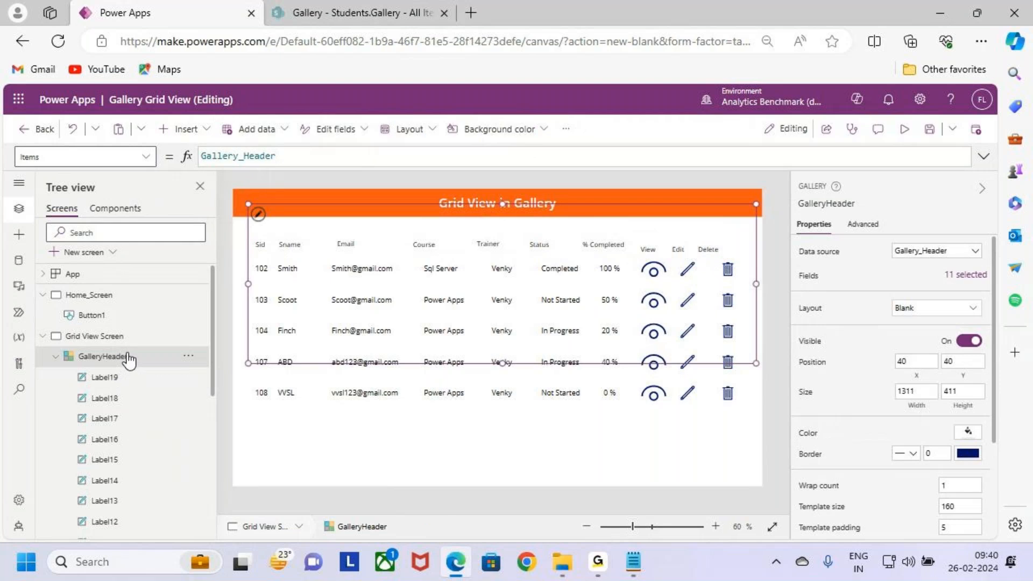
left_click(269, 245)
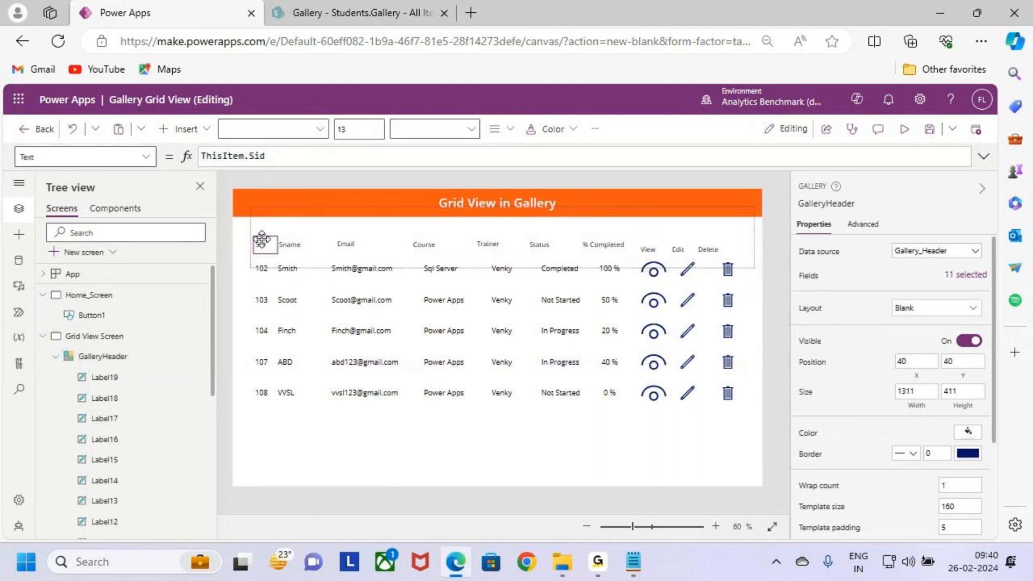
left_click(395, 225)
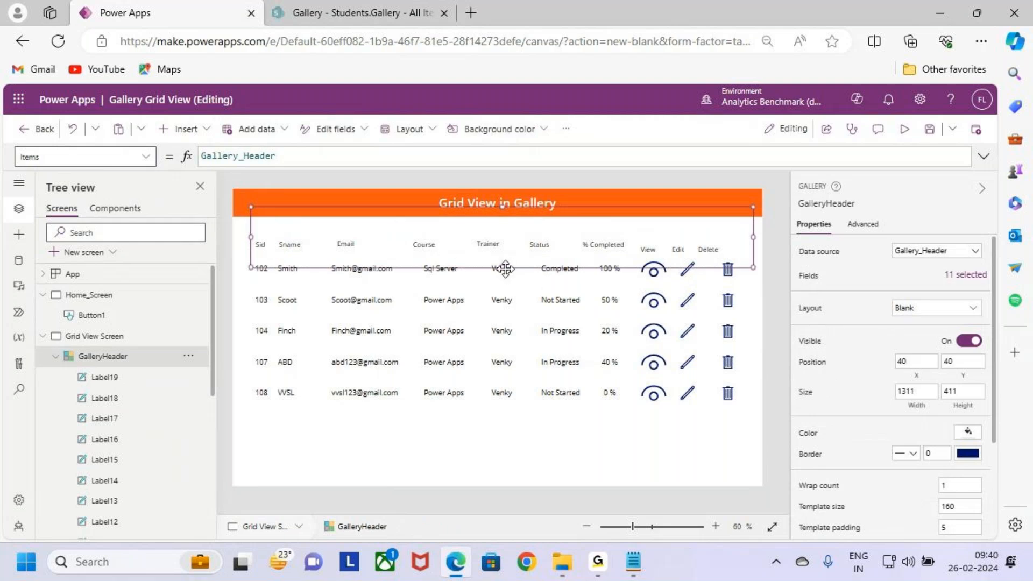
left_click_drag(503, 268, 503, 218)
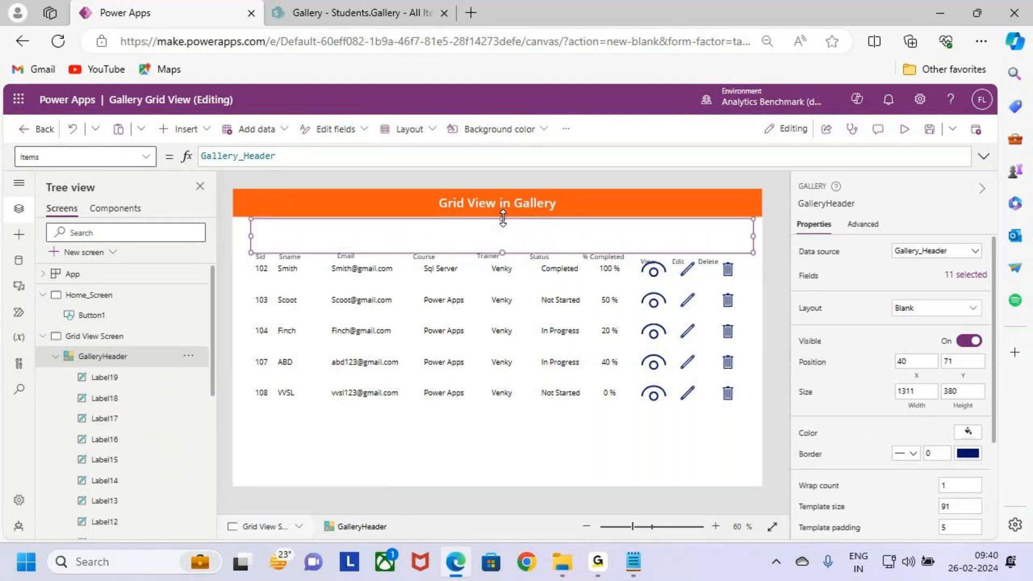
left_click_drag(502, 216, 502, 207)
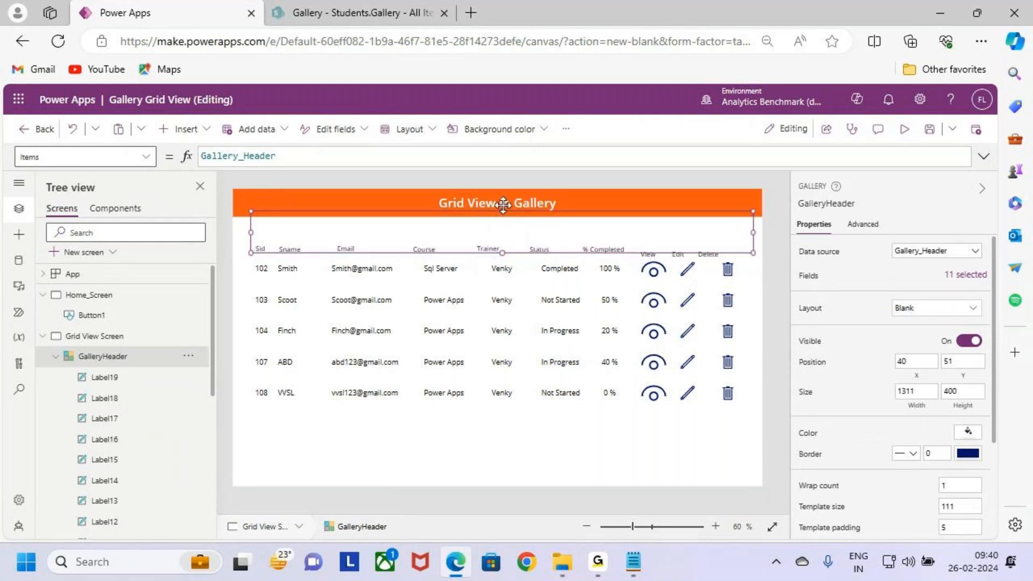
left_click_drag(502, 211, 502, 207)
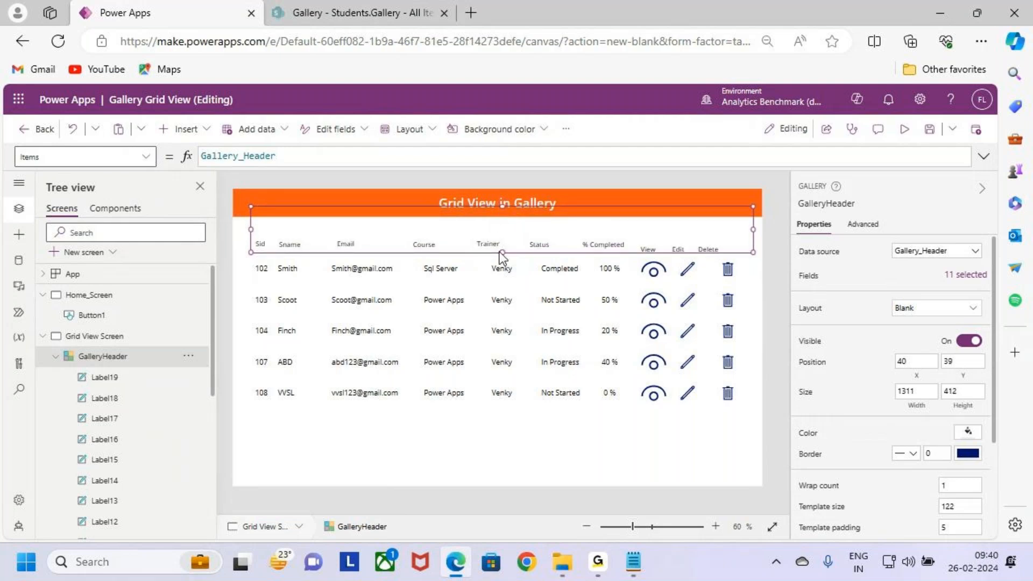
left_click_drag(502, 252, 504, 262)
left_click_drag(503, 206, 504, 208)
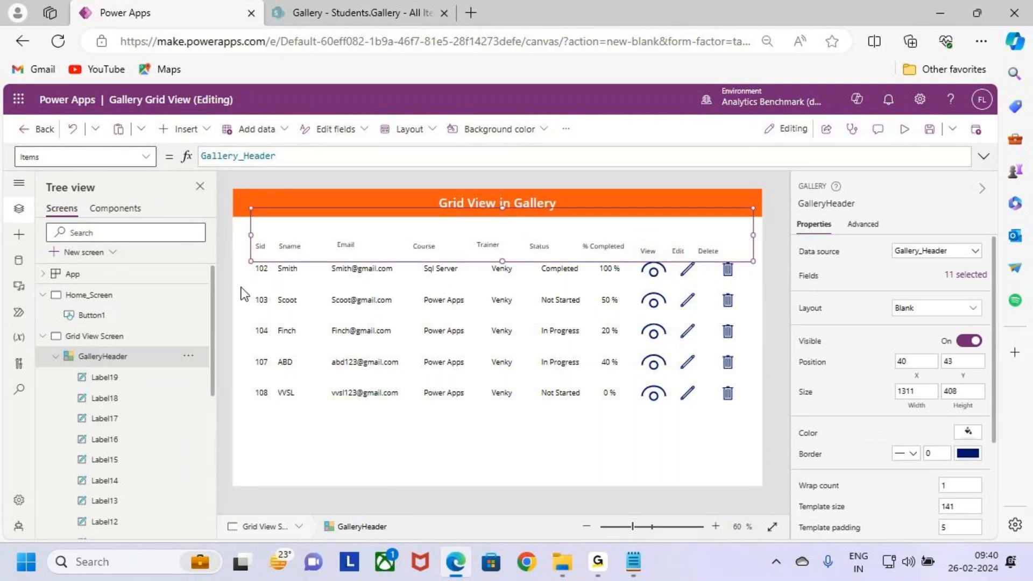
Step: Set the Sid header label to font size 14 and Bold weight
left_click(261, 247)
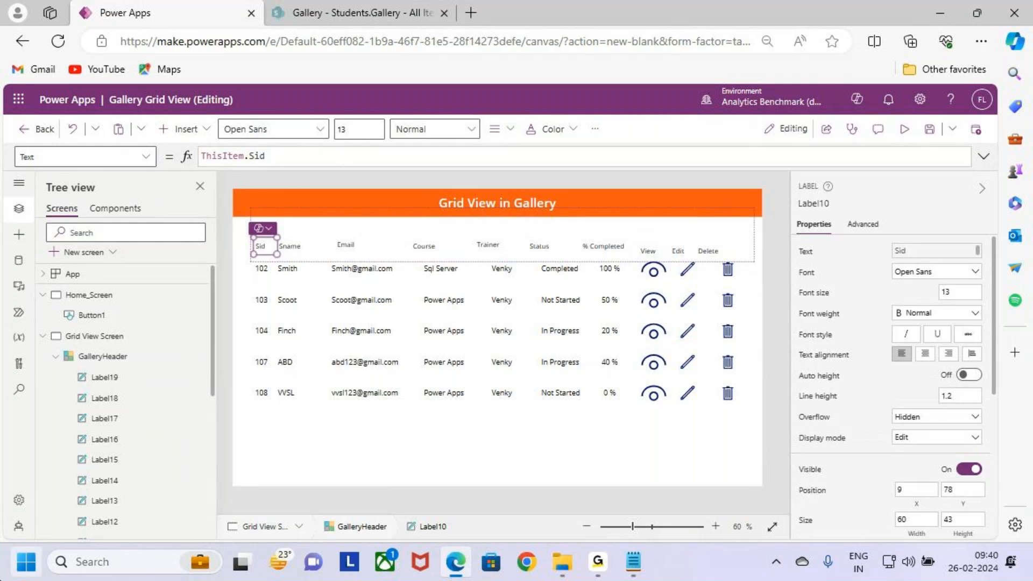
left_click_drag(953, 292, 926, 299)
type("14")
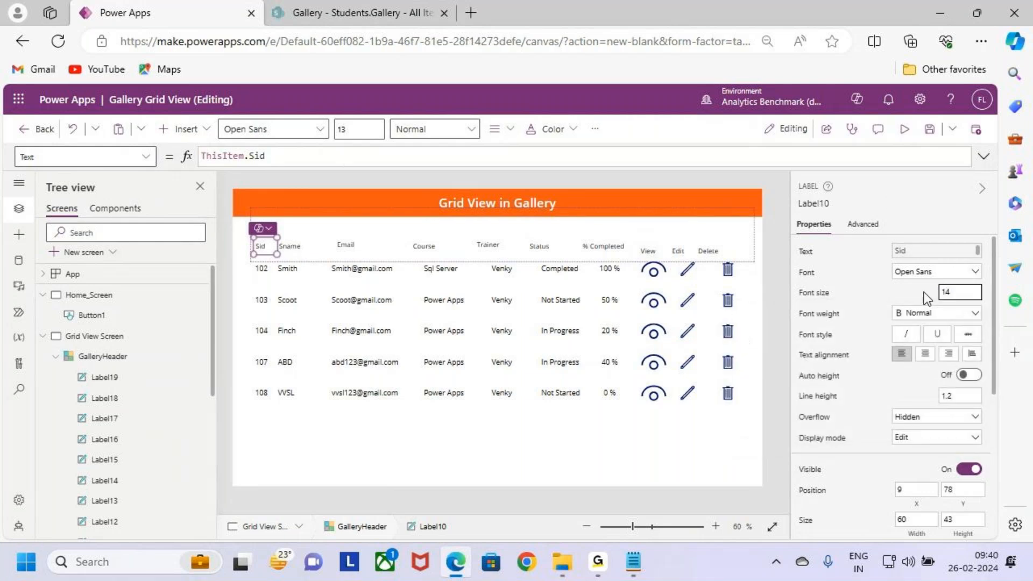
key("Return")
left_click(954, 317)
left_click(940, 328)
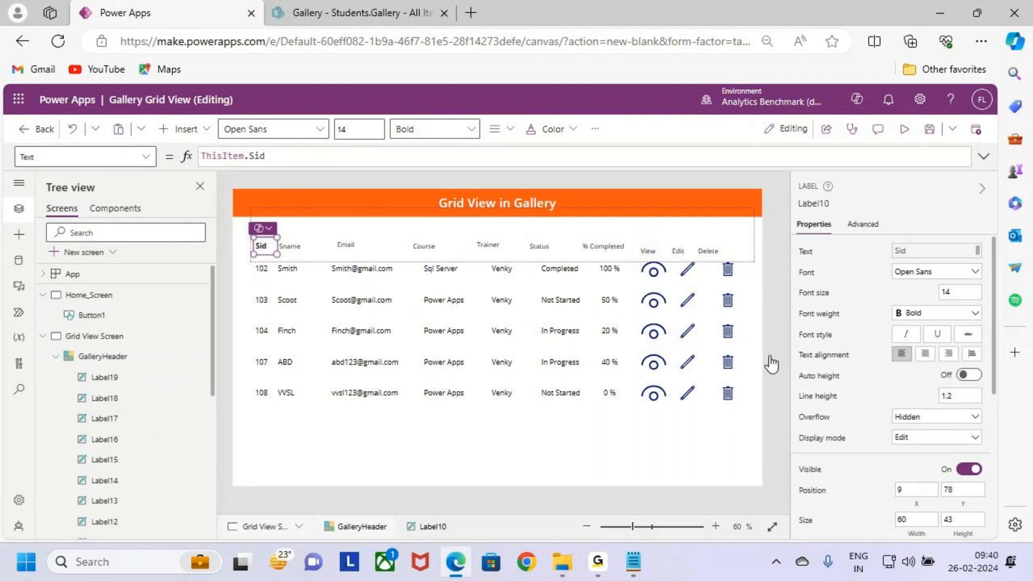
Step: Select the other nine header labels, from Sname to Delete, and set them to font size 14 and Bold weight
left_click(296, 244)
left_click(353, 245, "shift")
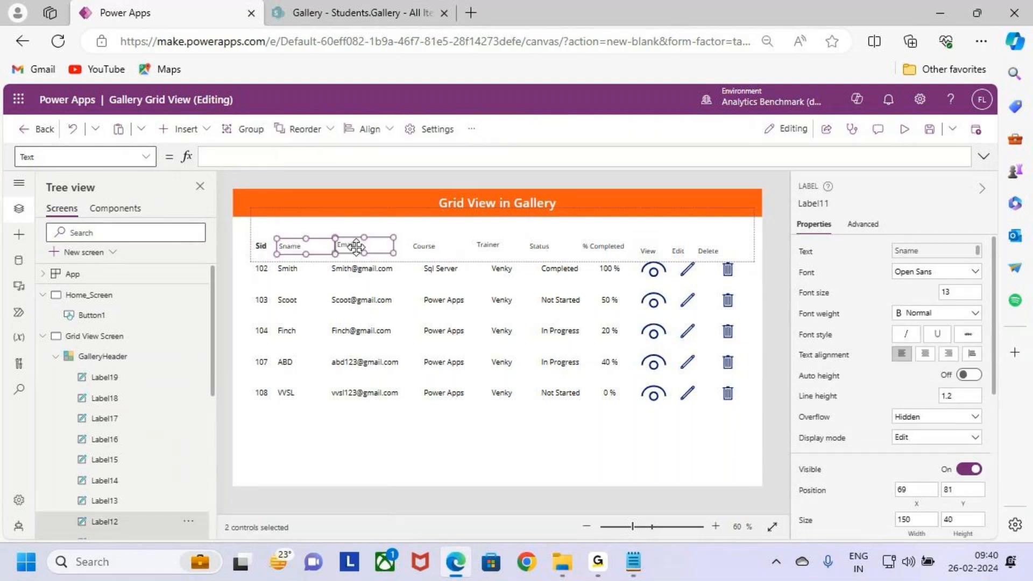
left_click(430, 246, "shift")
left_click(501, 249, "shift")
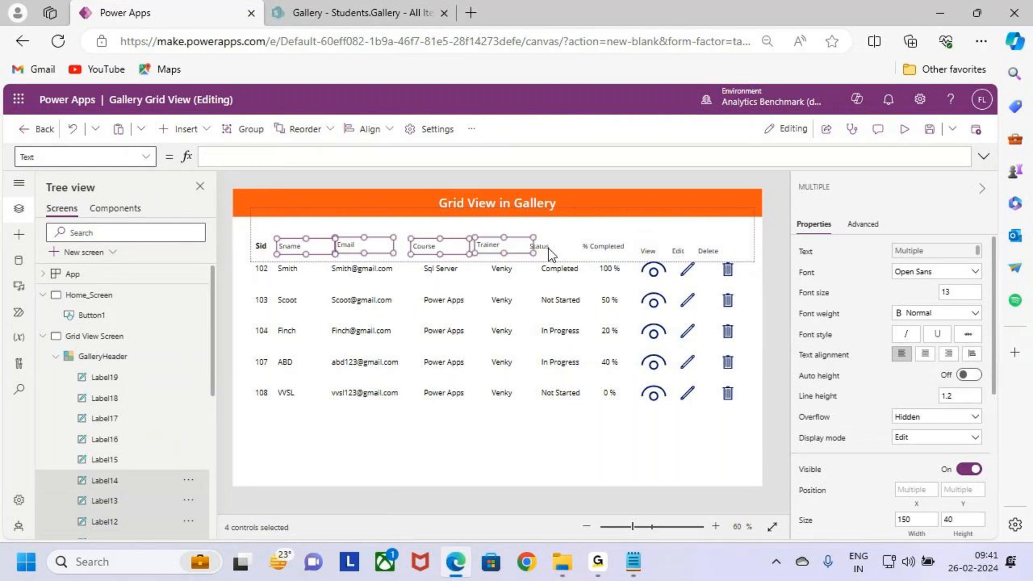
left_click(549, 247, "shift")
left_click(603, 245, "shift")
left_click(647, 252, "shift")
left_click(677, 251, "shift")
left_click(710, 251, "shift")
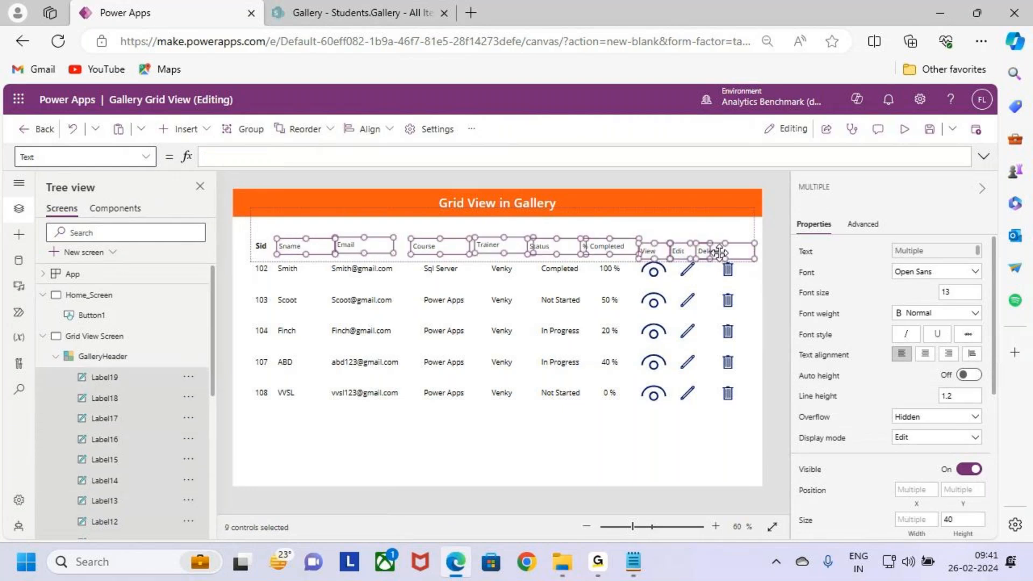
left_click(960, 292)
type("14")
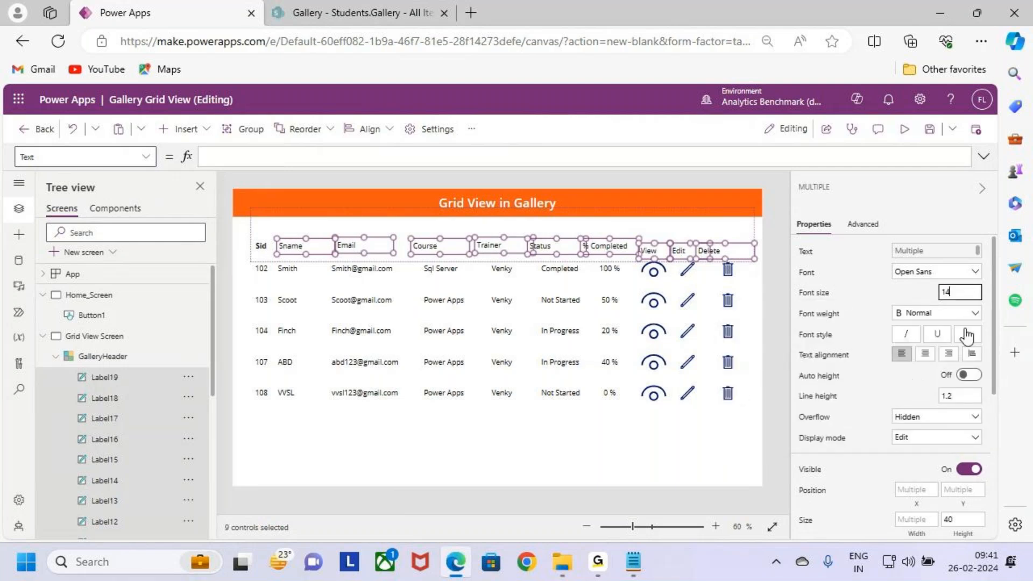
left_click(962, 314)
left_click(922, 324)
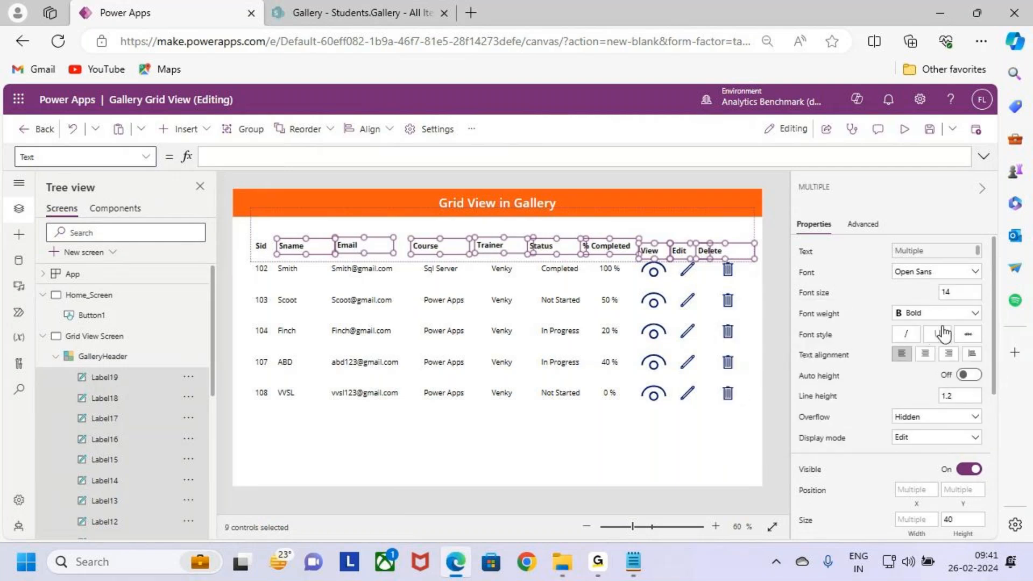
Step: Select all ten header labels and try to give them a custom blue colour, 0E02F0, leaving its alpha at 0
left_click(261, 249, "shift")
scroll(935, 419, "down", 5)
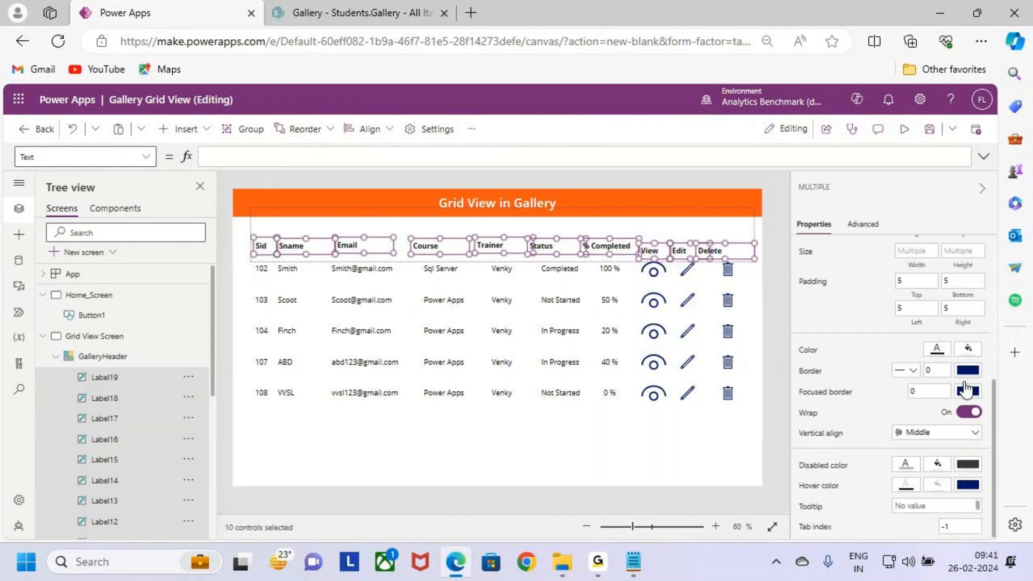
left_click(967, 369)
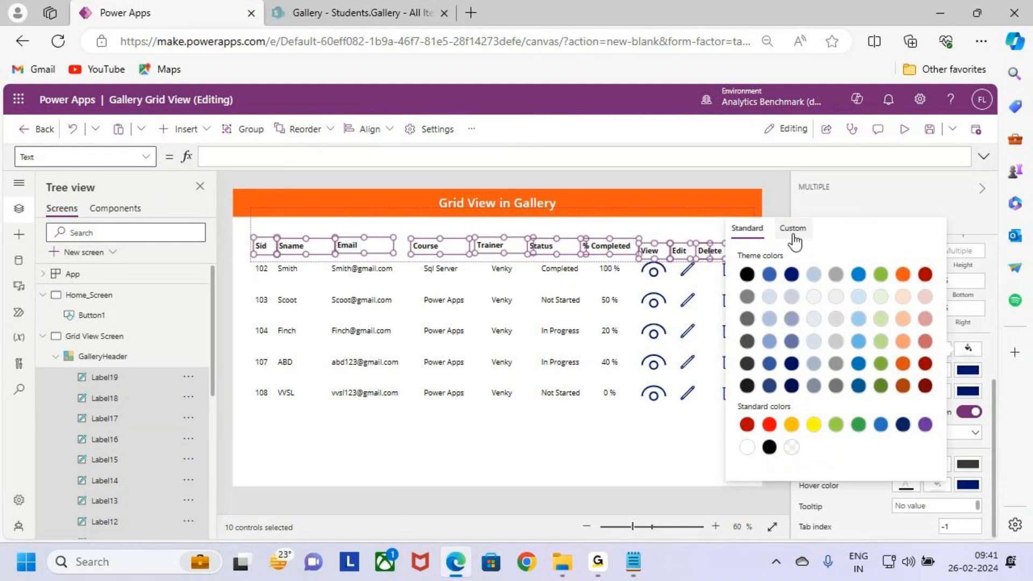
left_click(794, 229)
left_click_drag(760, 408, 886, 422)
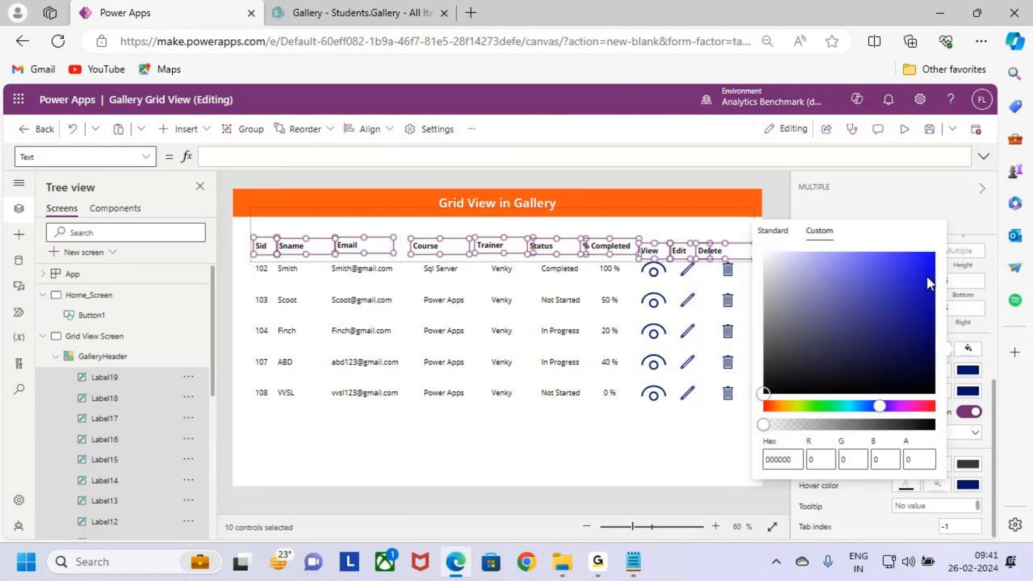
left_click(926, 260)
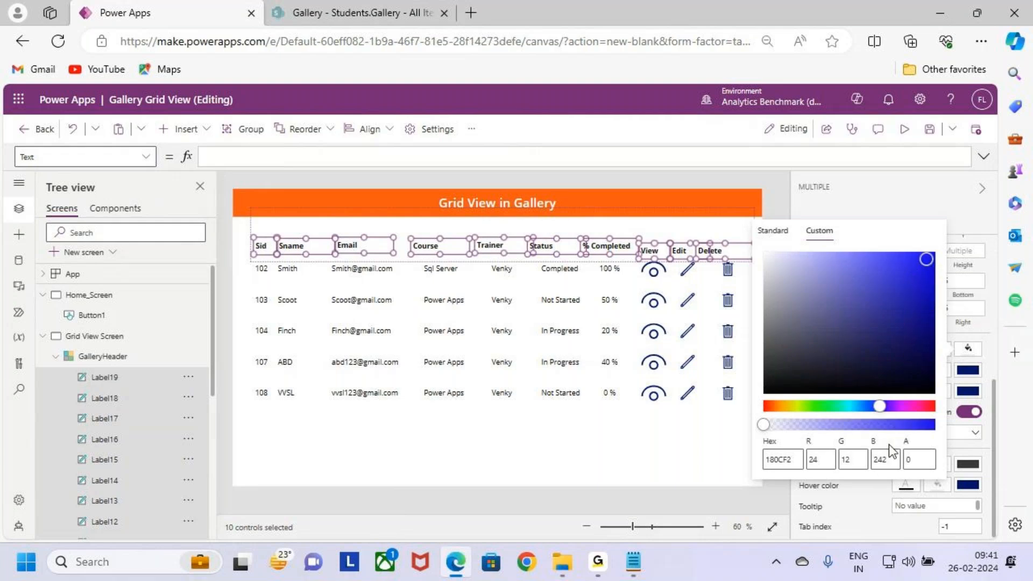
left_click(928, 263)
left_click(701, 445)
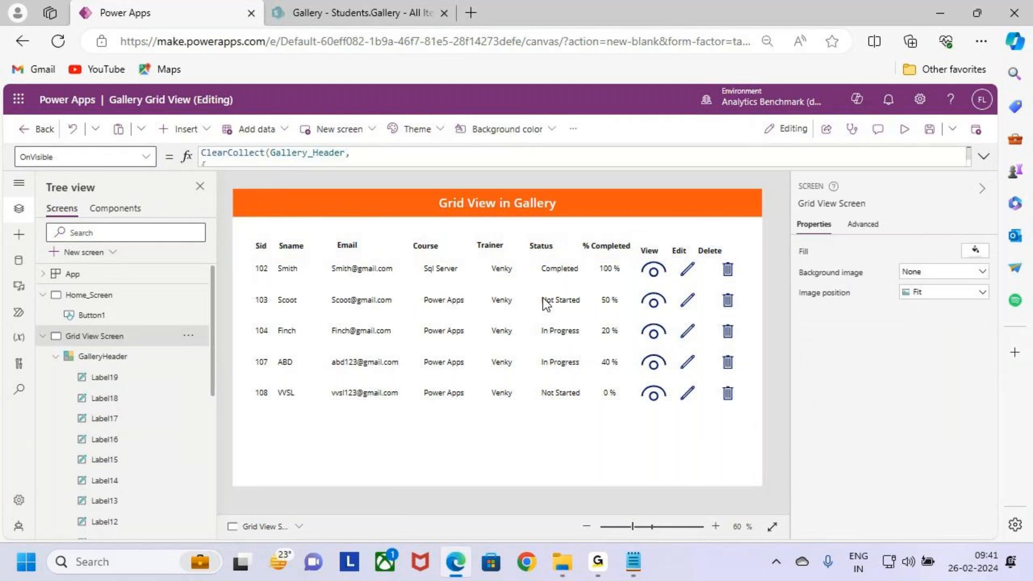
Step: Select all ten header labels, from Sid to Delete, and set their fill to custom blue 1B10E8 with alpha about 98.8
left_click(261, 245)
left_click(291, 246, "shift")
left_click(355, 248, "shift")
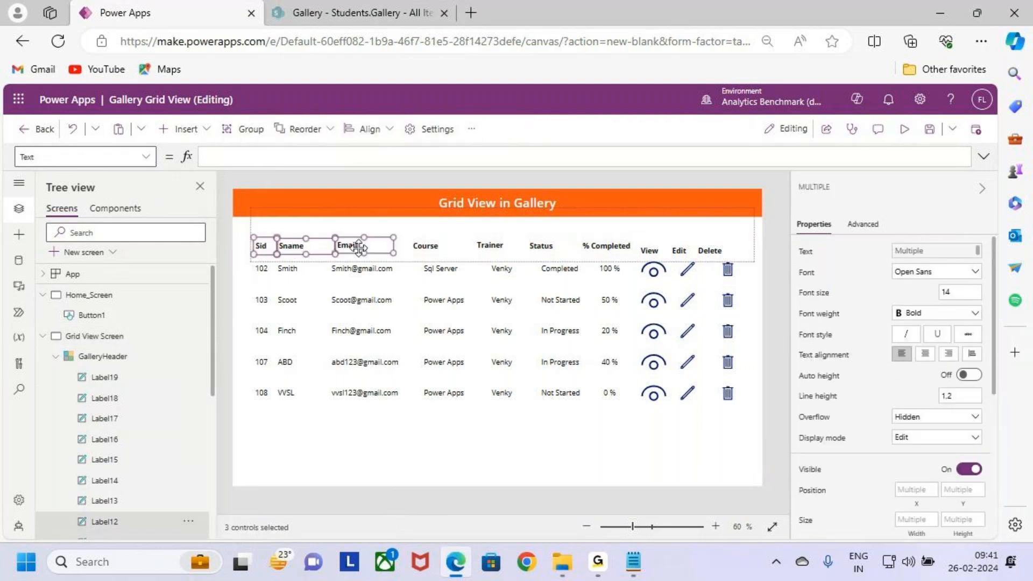
left_click(433, 247, "shift")
left_click(491, 246, "shift")
left_click(545, 248, "shift")
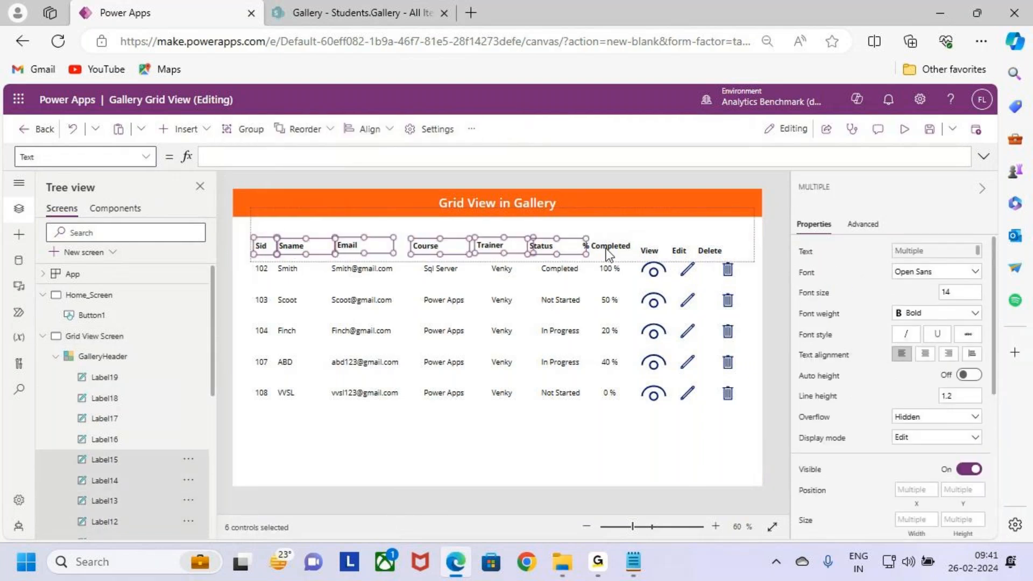
left_click(608, 246, "shift")
left_click(649, 251, "shift")
left_click(680, 251, "shift")
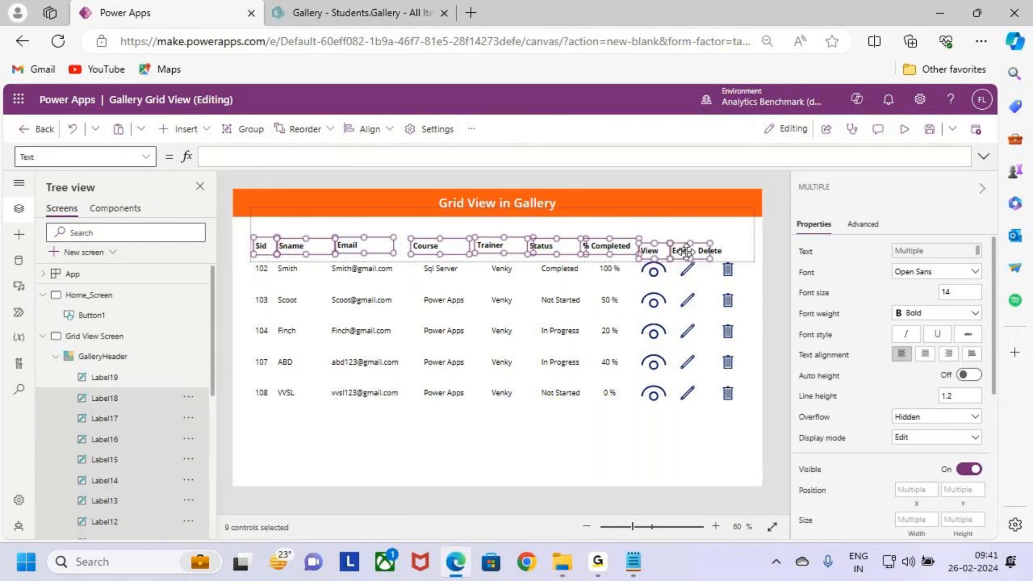
left_click(717, 252, "shift")
scroll(927, 428, "down", 5)
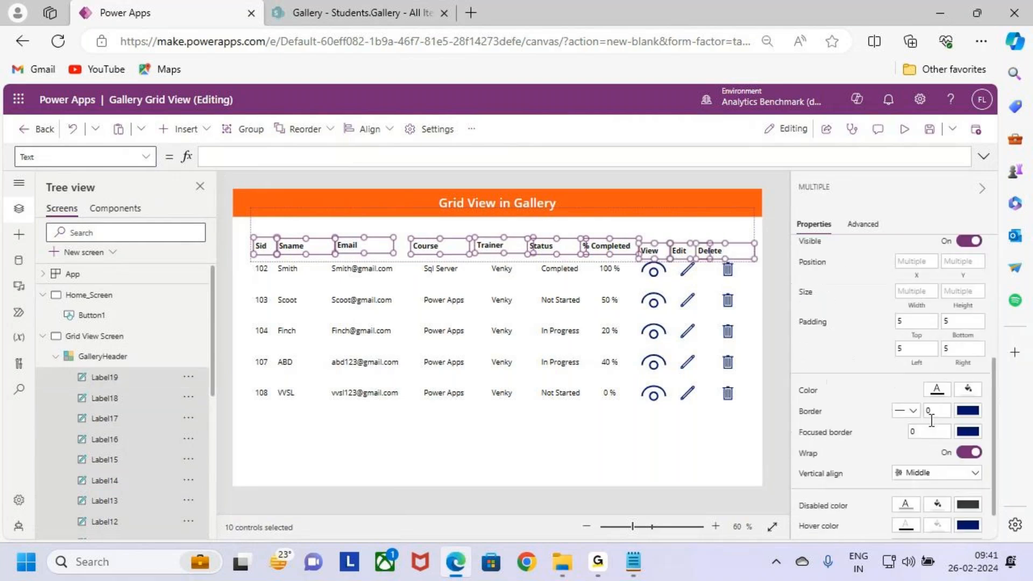
left_click(967, 347)
left_click(793, 228)
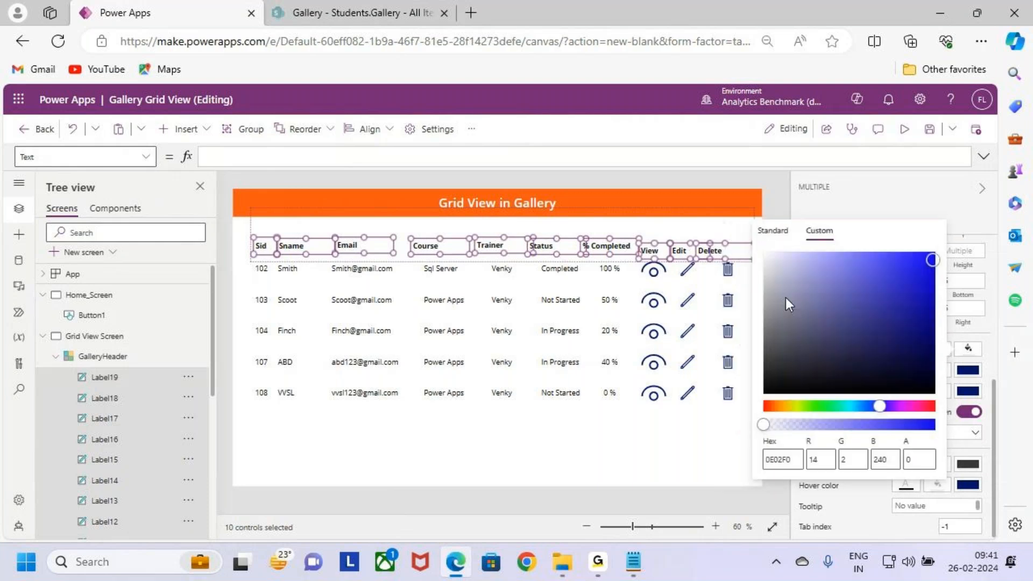
left_click_drag(933, 266, 925, 266)
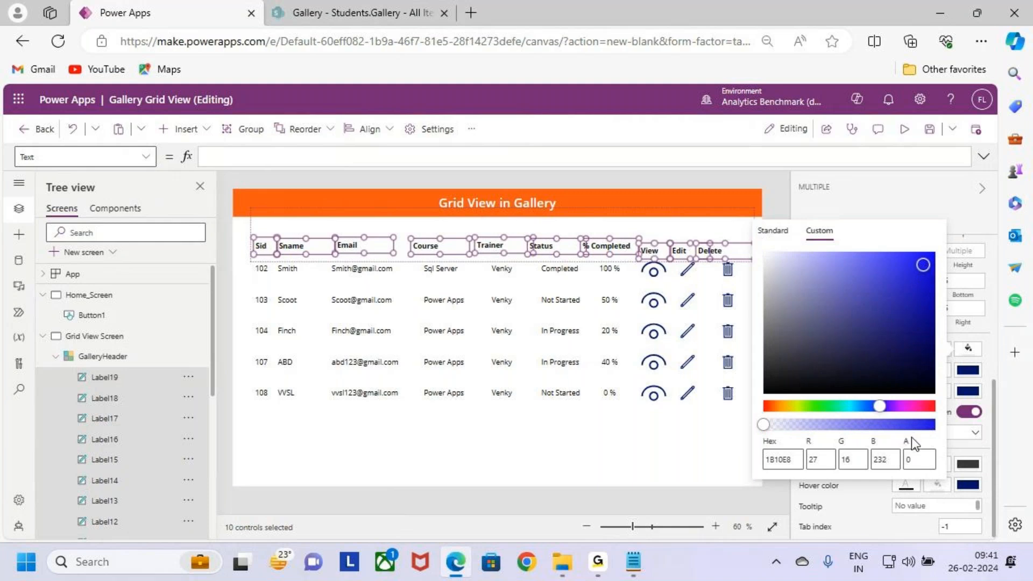
left_click_drag(777, 428, 932, 428)
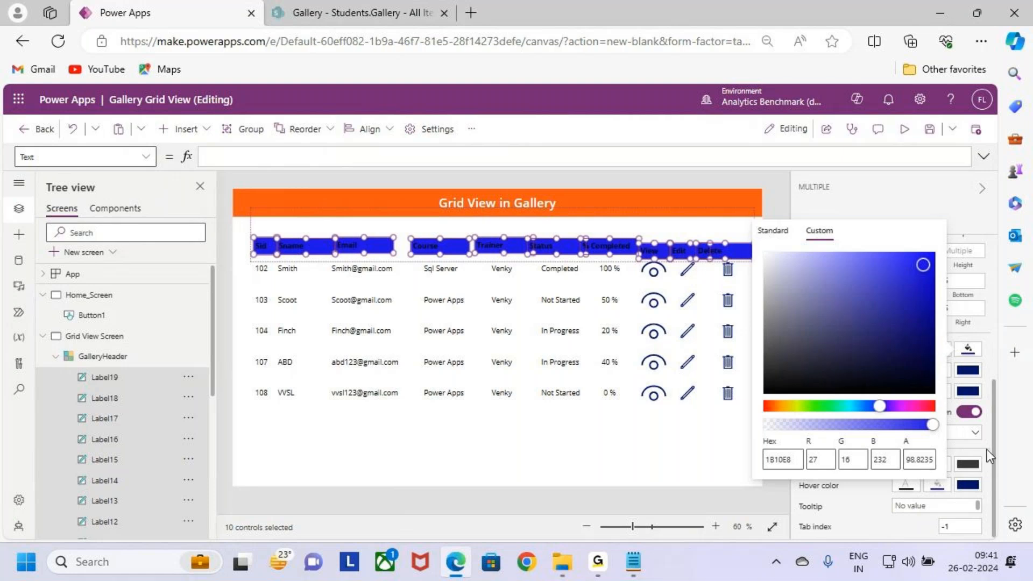
left_click(968, 351)
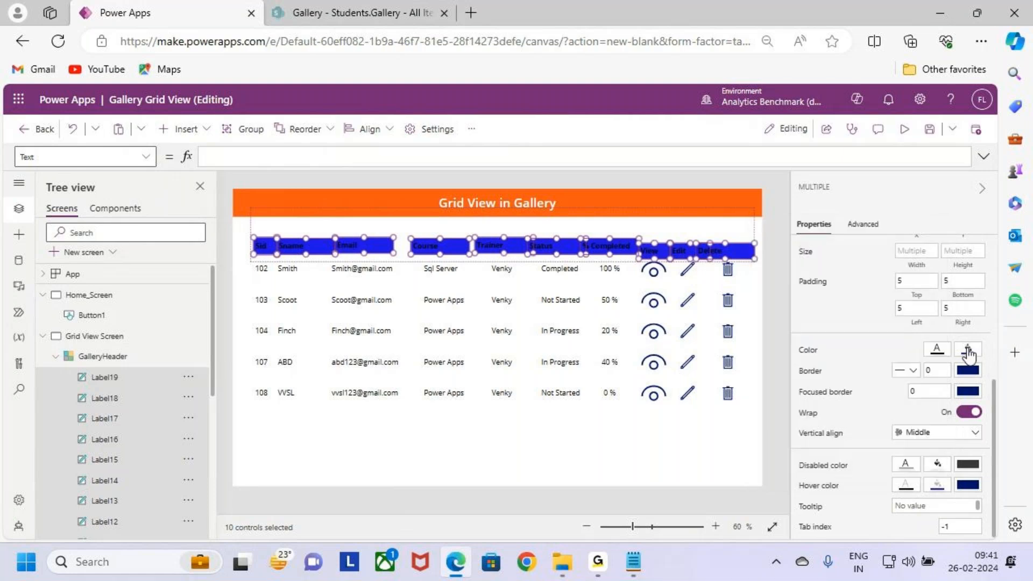
Step: Set the font colour of the ten header labels to white
left_click(936, 351)
left_click(715, 447)
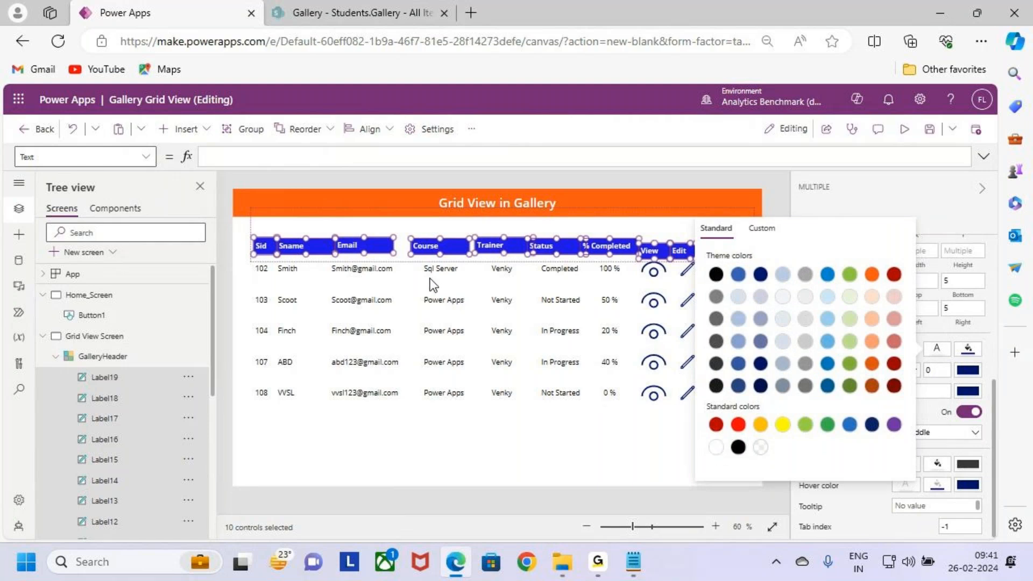
left_click(543, 424)
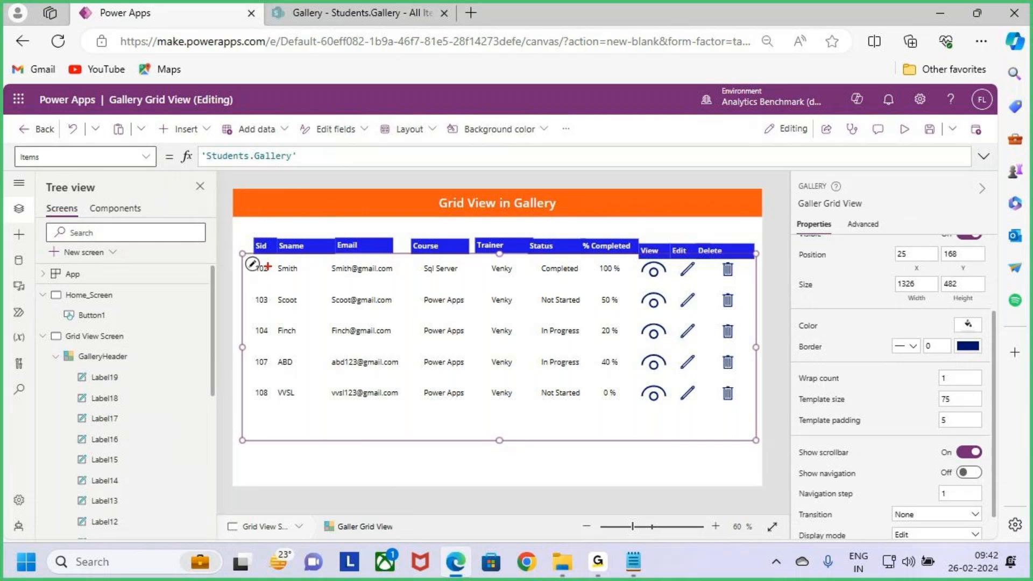
Step: Move the Sid header label to about Y 76 and set its height to 45
left_click(258, 246)
left_click_drag(258, 246, 276, 295)
key("ctrl+2")
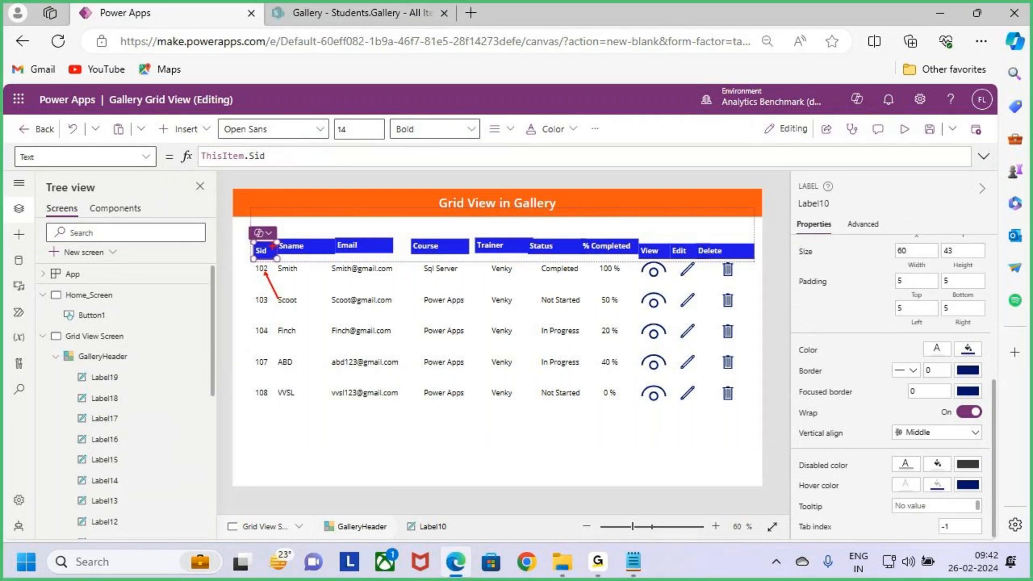
left_click_drag(292, 224, 261, 247)
key("Escape")
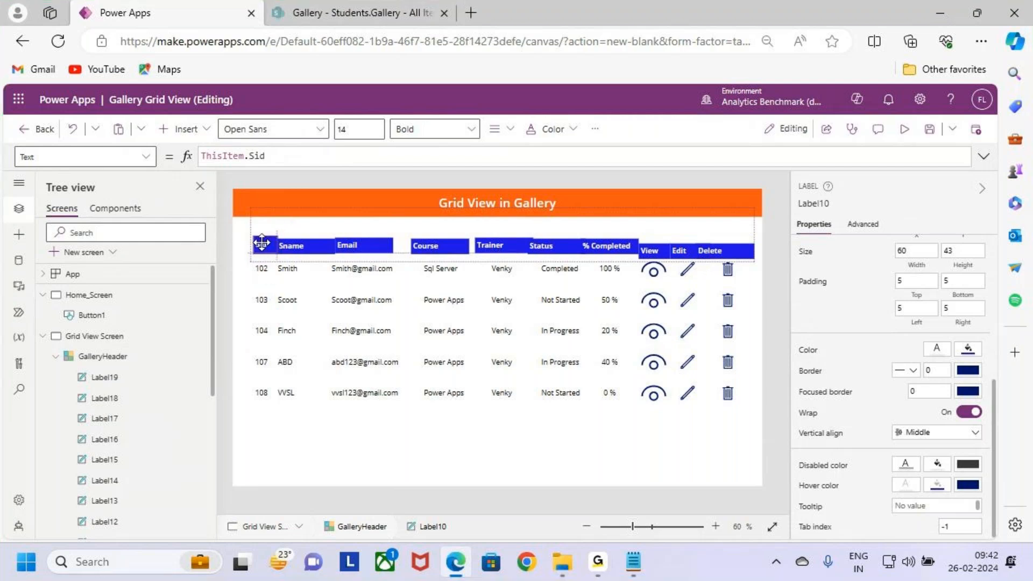
left_click_drag(261, 242, 261, 245)
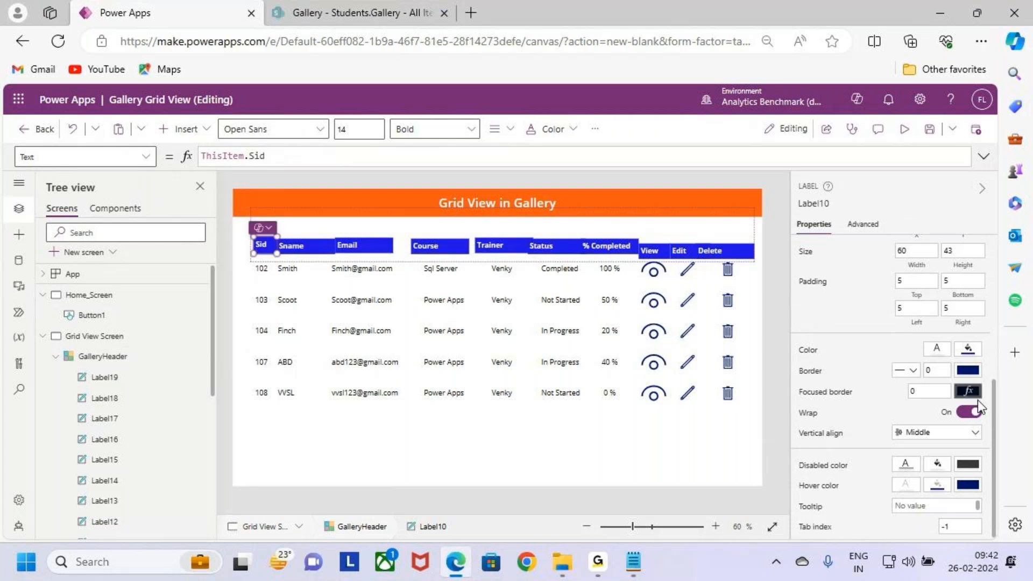
scroll(965, 446, "up", 2)
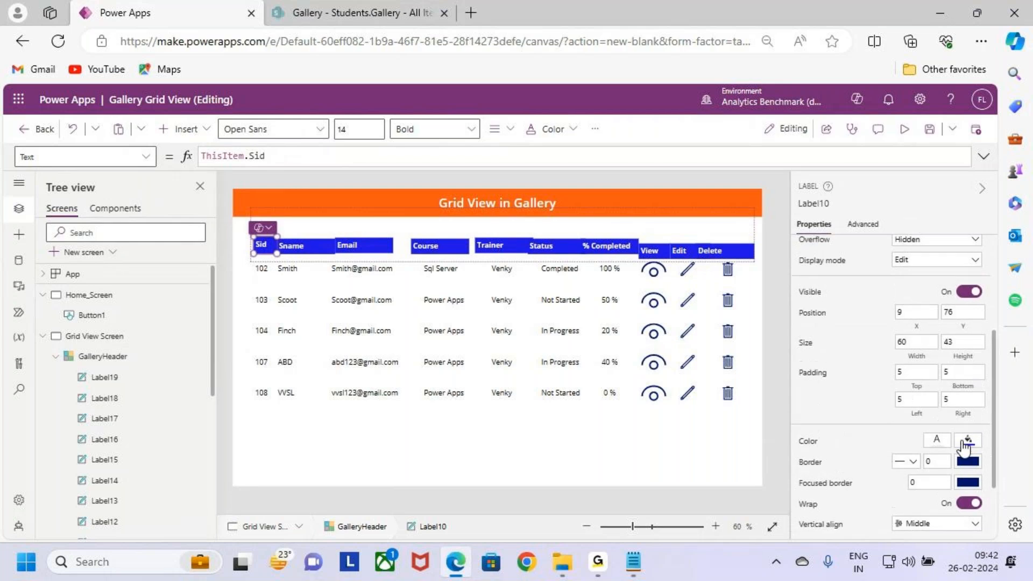
left_click(962, 341)
type("45")
Step: Copy the Sid header label's name and set the height of the other nine header labels, from Sname to Delete, to Label10.Height
left_click(817, 204)
key("ctrl+c")
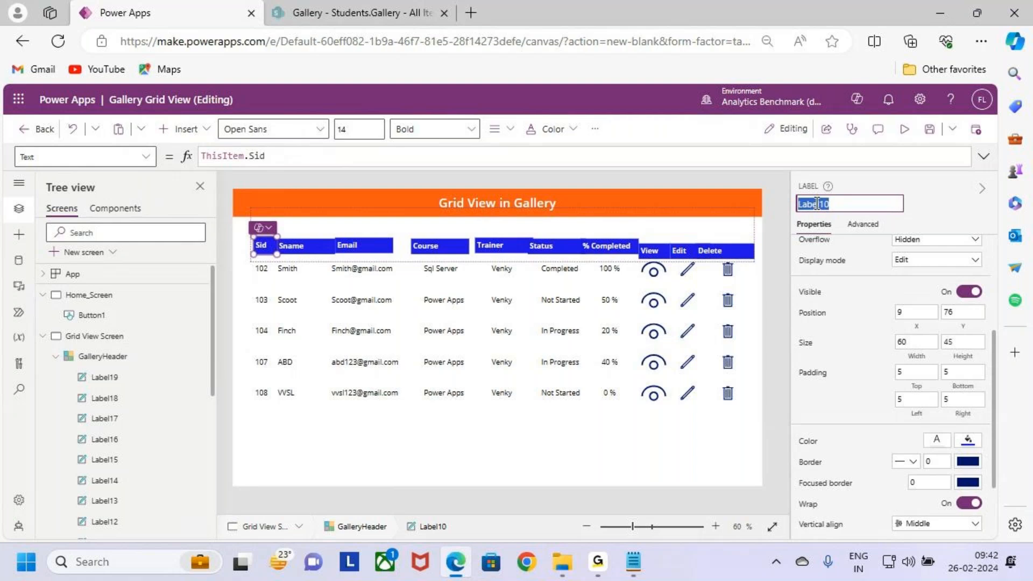
left_click(293, 246)
left_click(387, 245, "shift")
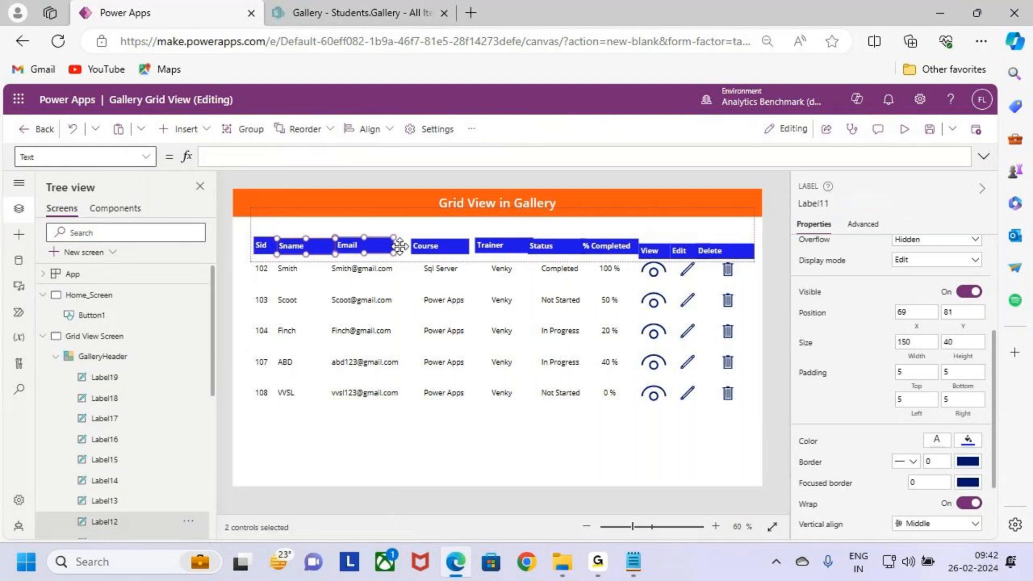
left_click(437, 246, "shift")
left_click(493, 245, "shift")
left_click(543, 246, "shift")
left_click(607, 246, "shift")
left_click(650, 250, "shift")
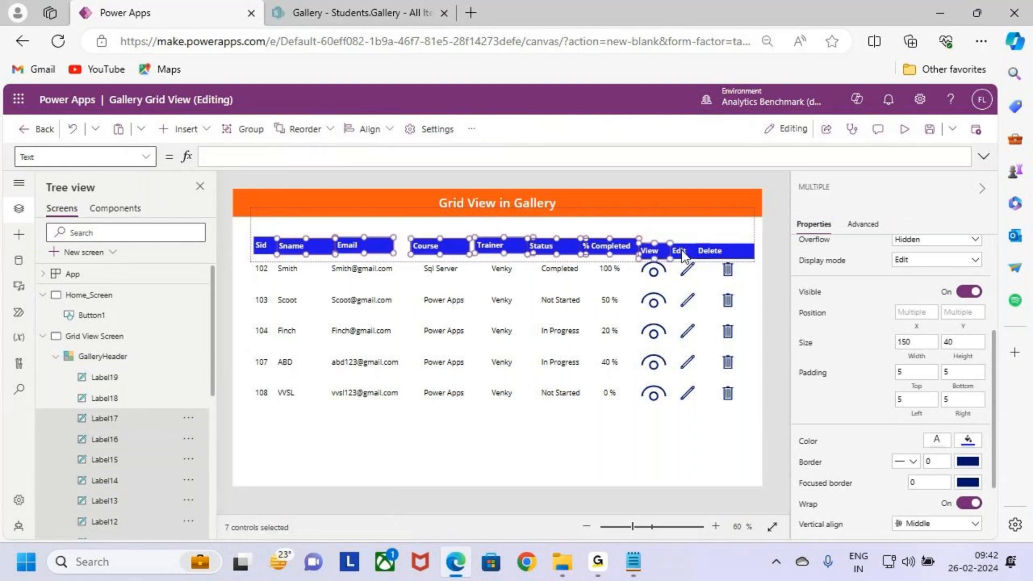
left_click(680, 250, "shift")
left_click(711, 251, "shift")
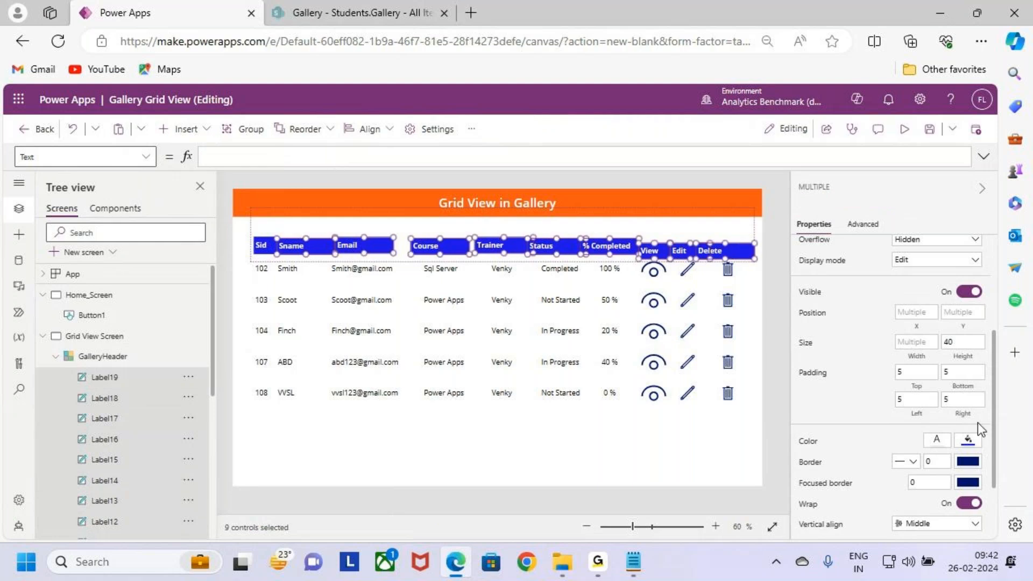
left_click(961, 343)
type("Label10.h")
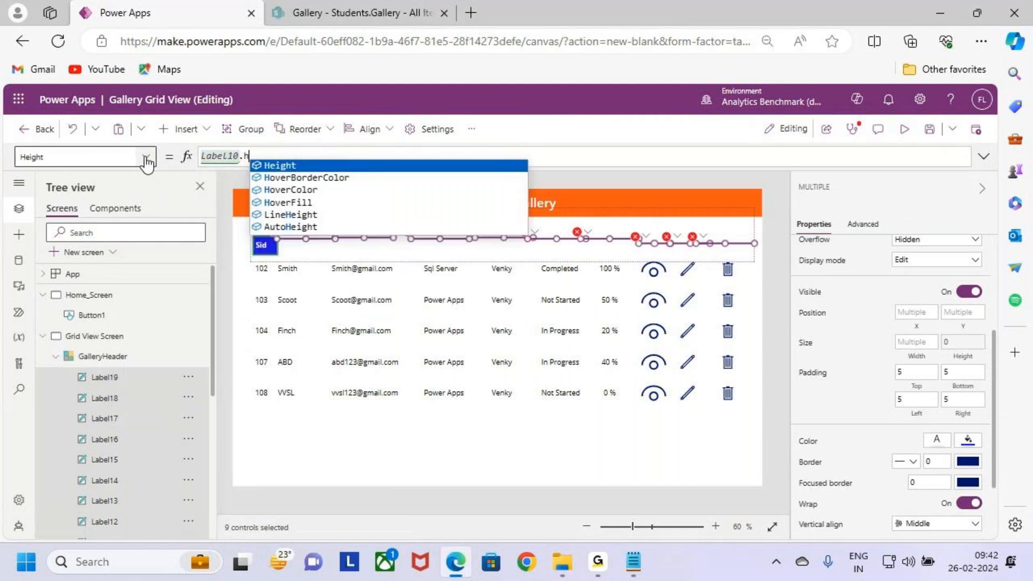
key("Tab")
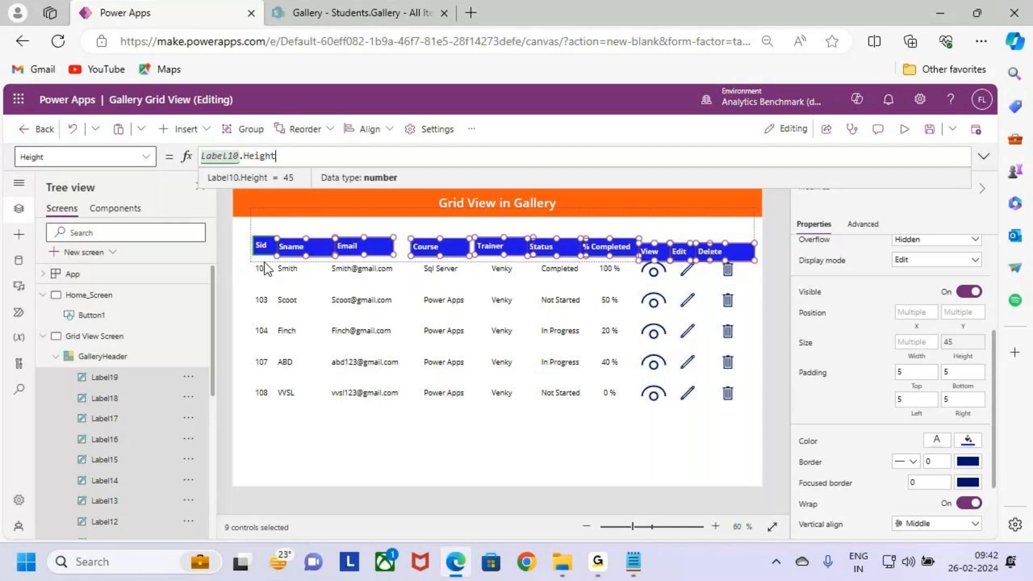
left_click_drag(253, 247, 230, 247)
left_click_drag(394, 254, 661, 266)
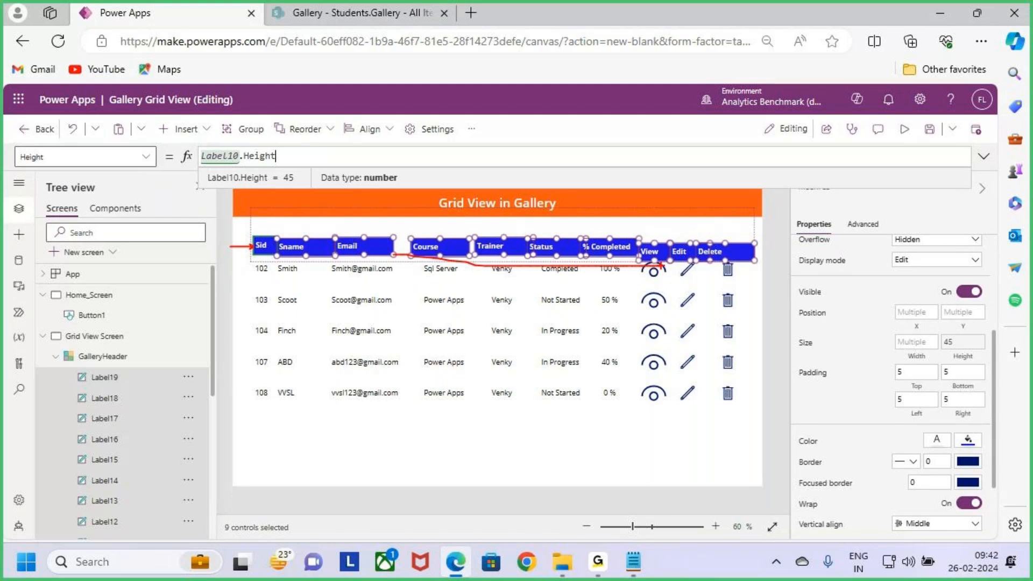
Step: Set the Y position of the nine header labels to Label10.Y and shorten GalleryHeader to end just below its header row
left_click(963, 312)
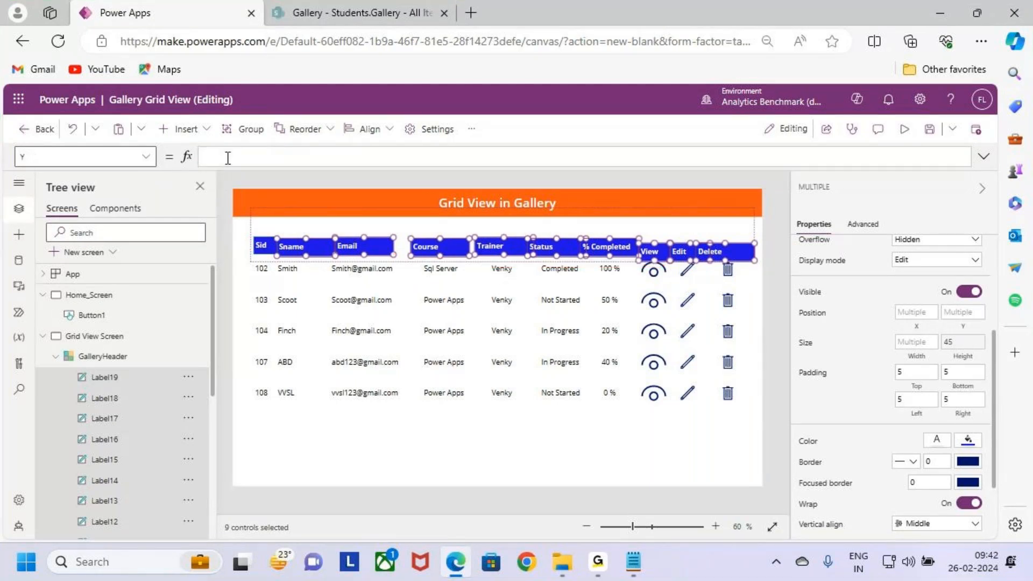
key("ctrl+v")
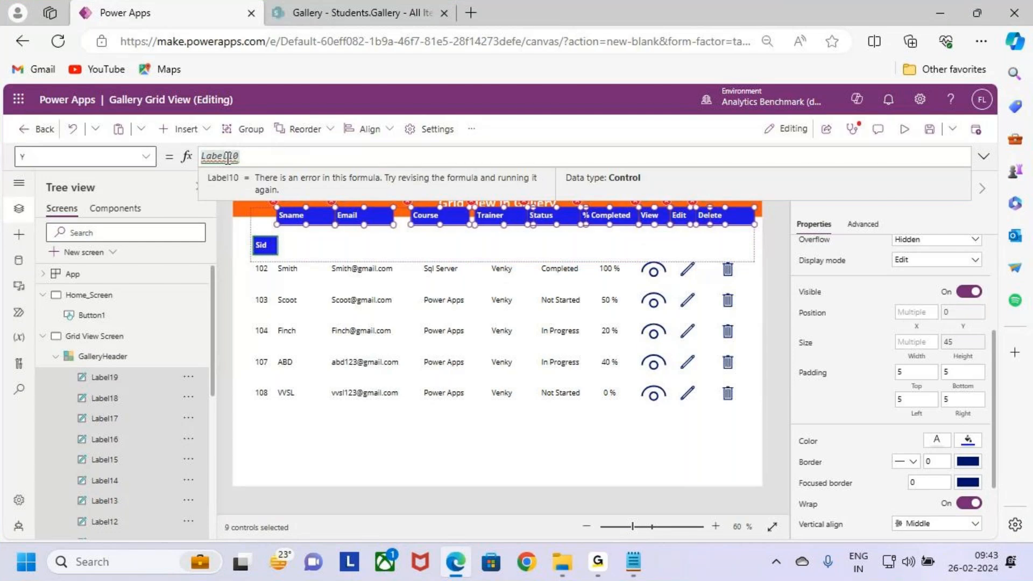
type(".y")
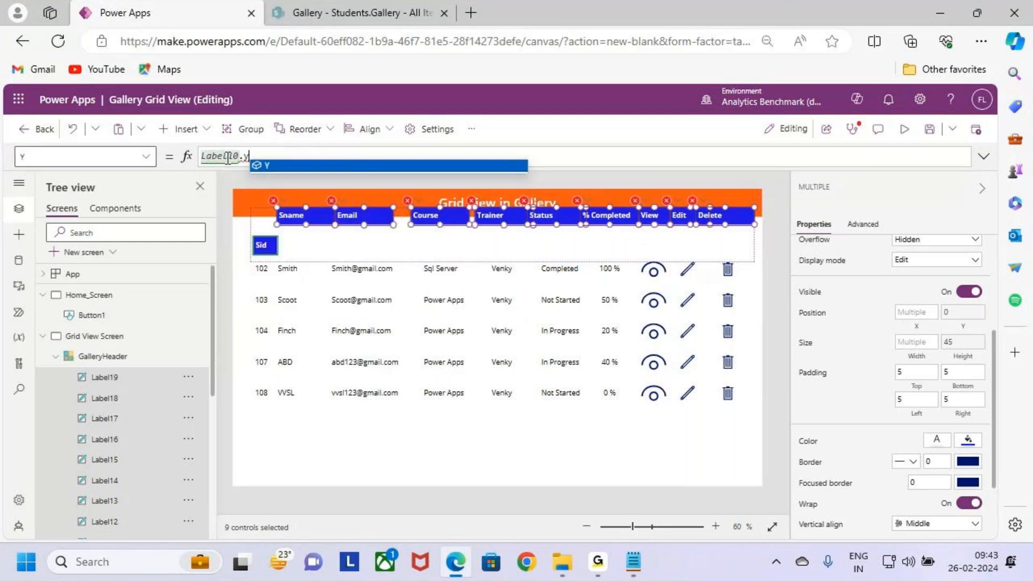
key("Tab")
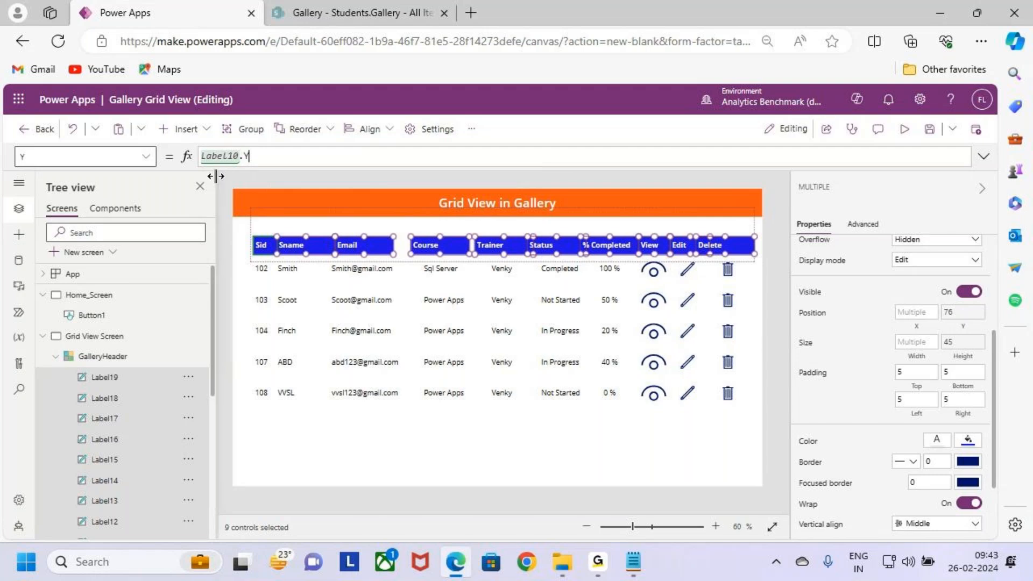
left_click(261, 273)
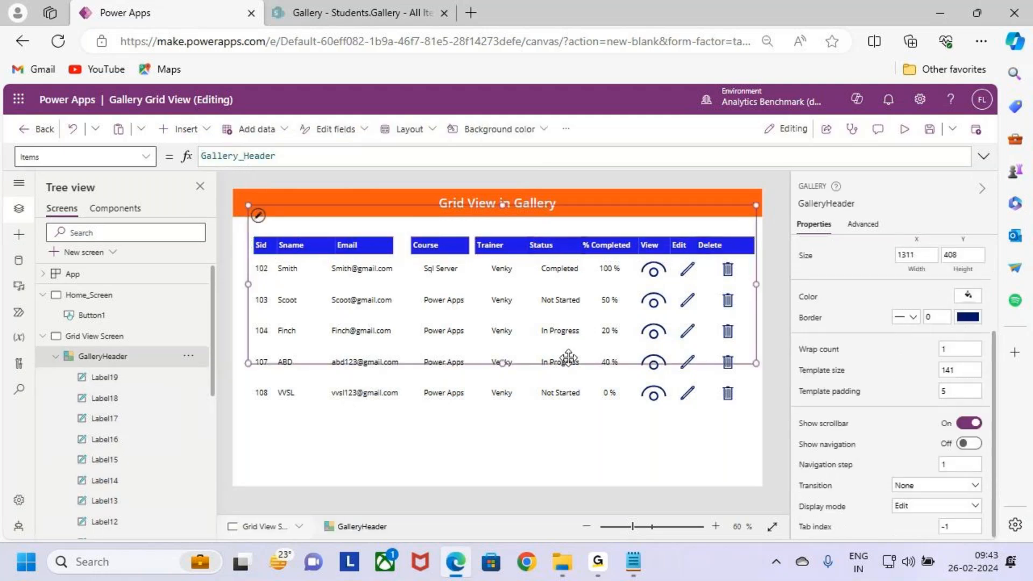
left_click_drag(502, 363, 514, 260)
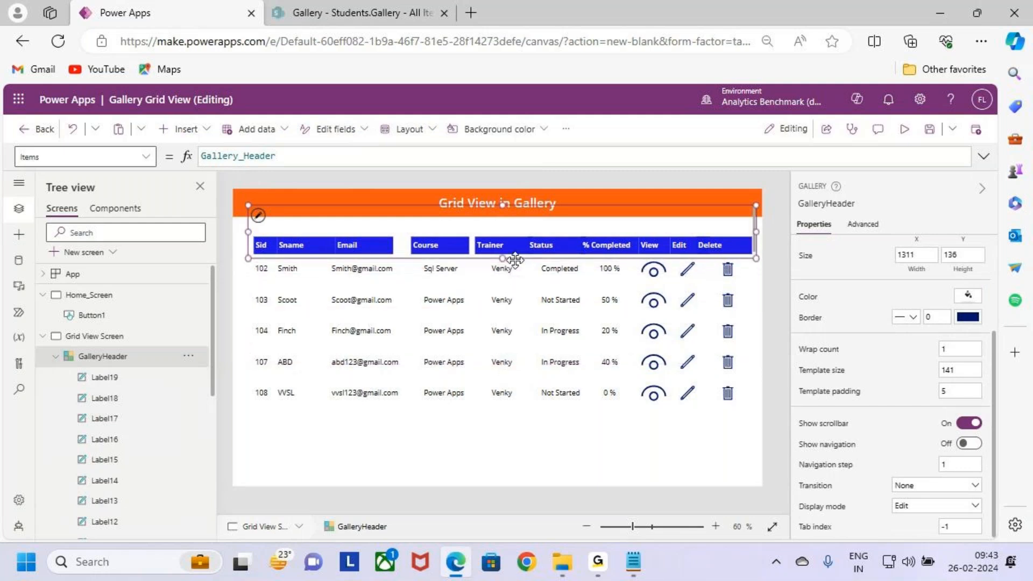
Step: Copy the name of the Sid label in the gallery row and set the Sid header label's X position to Label2.X
left_click(264, 266)
left_click(811, 203)
key("ctrl+c")
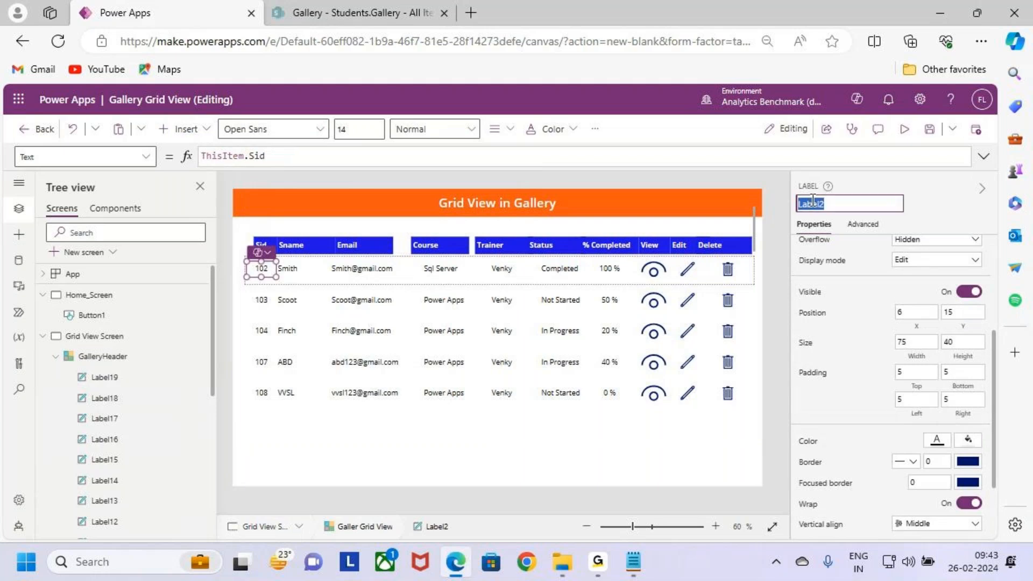
left_click(260, 245)
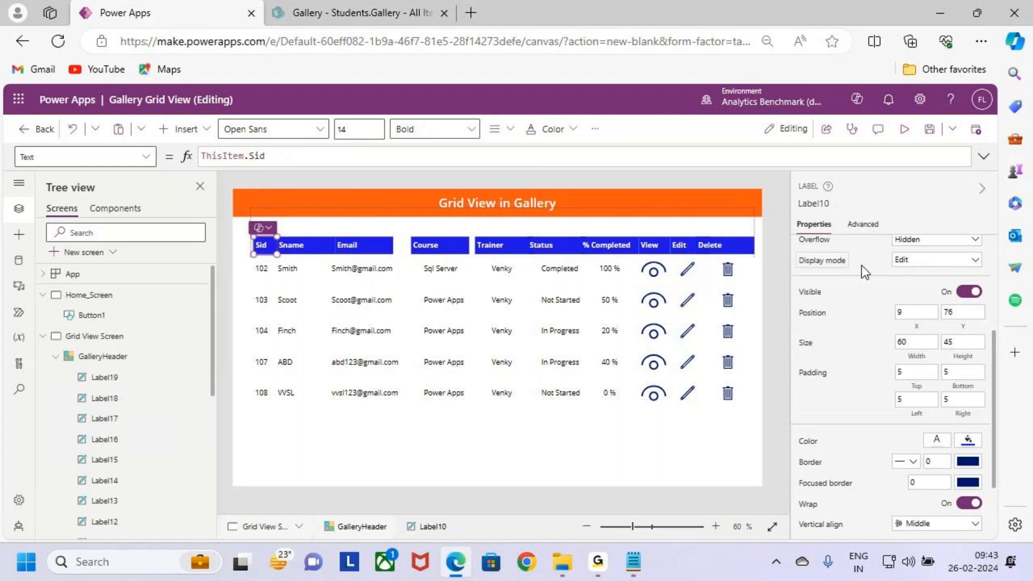
left_click(917, 327)
key("BackSpace")
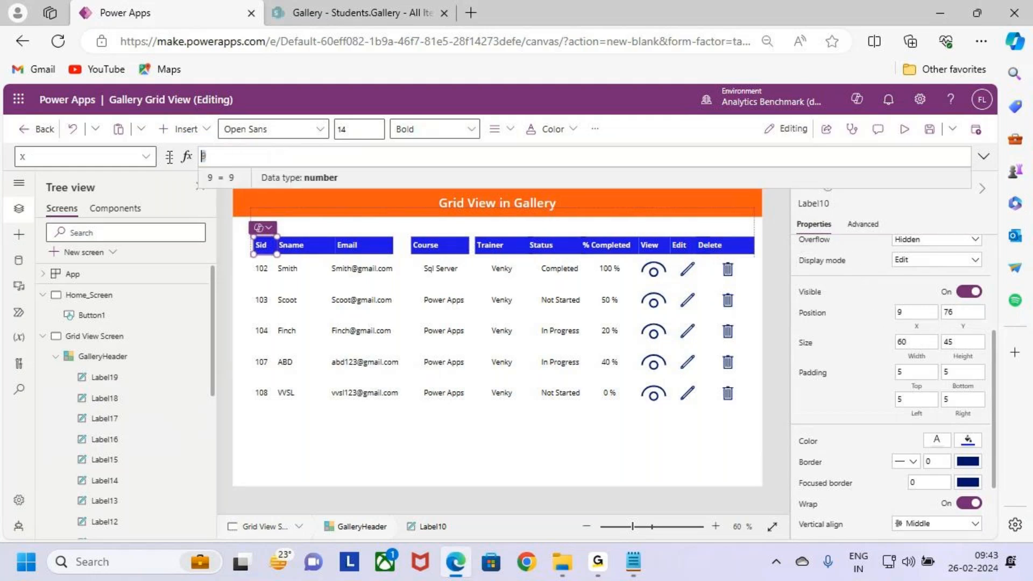
type("Label2.X")
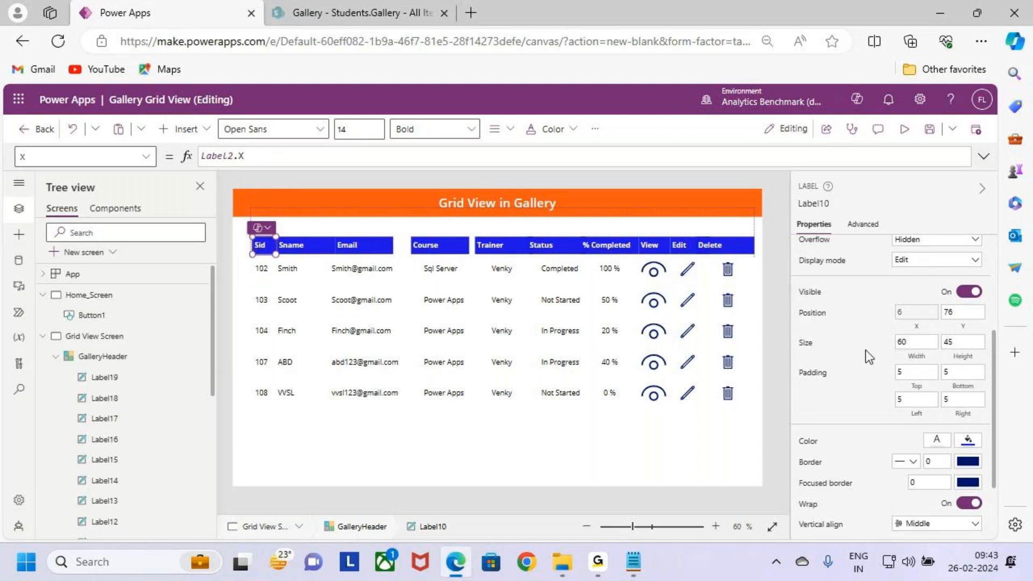
Step: Set the Sid header label's width to Label2.Width
left_click(915, 341)
left_click_drag(248, 161, 157, 162)
key("ctrl+v")
type(".Width")
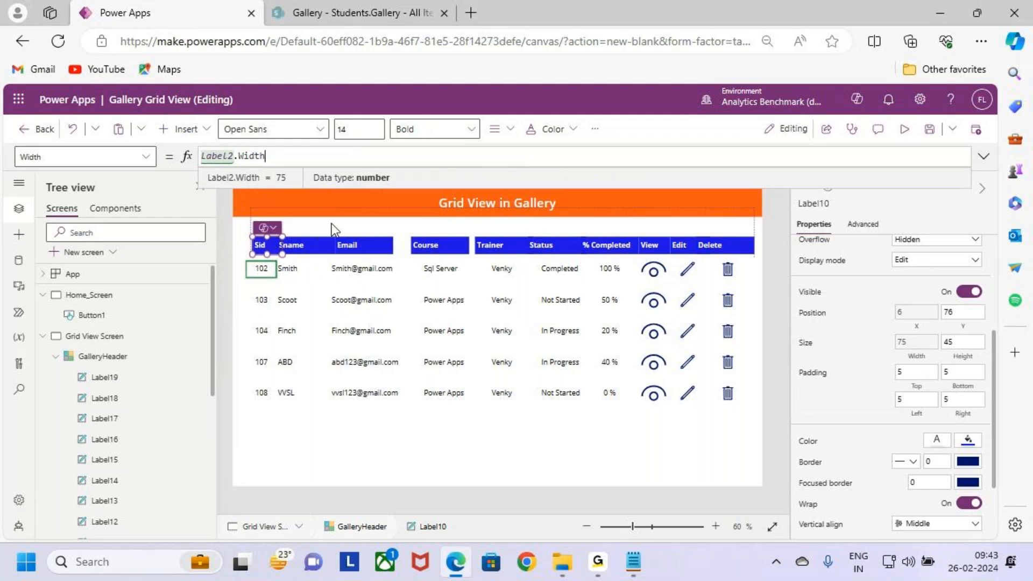
Step: Move GalleryHeader slightly left and down so its left edge lines up with the Galler Grid View gallery
left_click(288, 341)
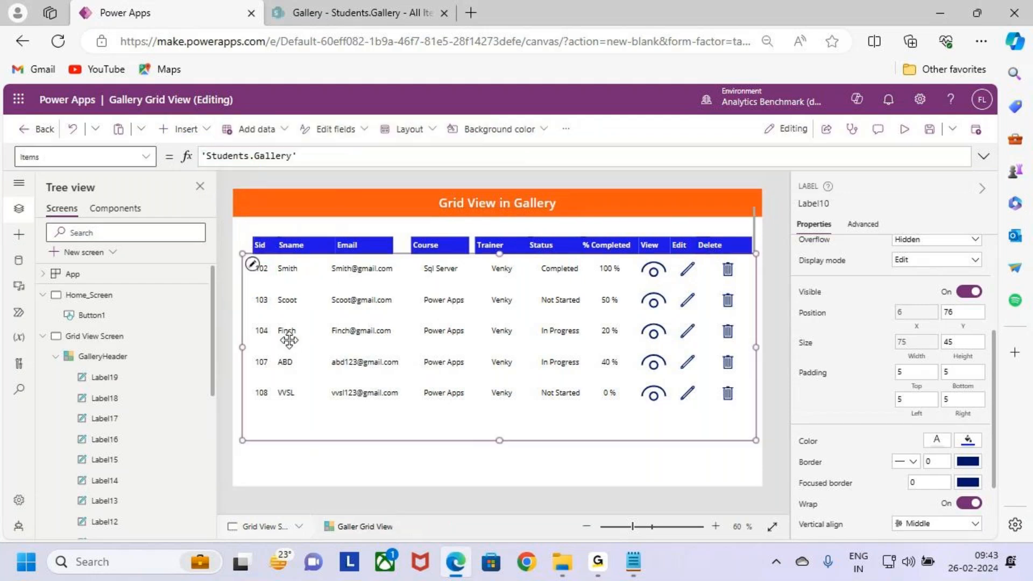
left_click(102, 356)
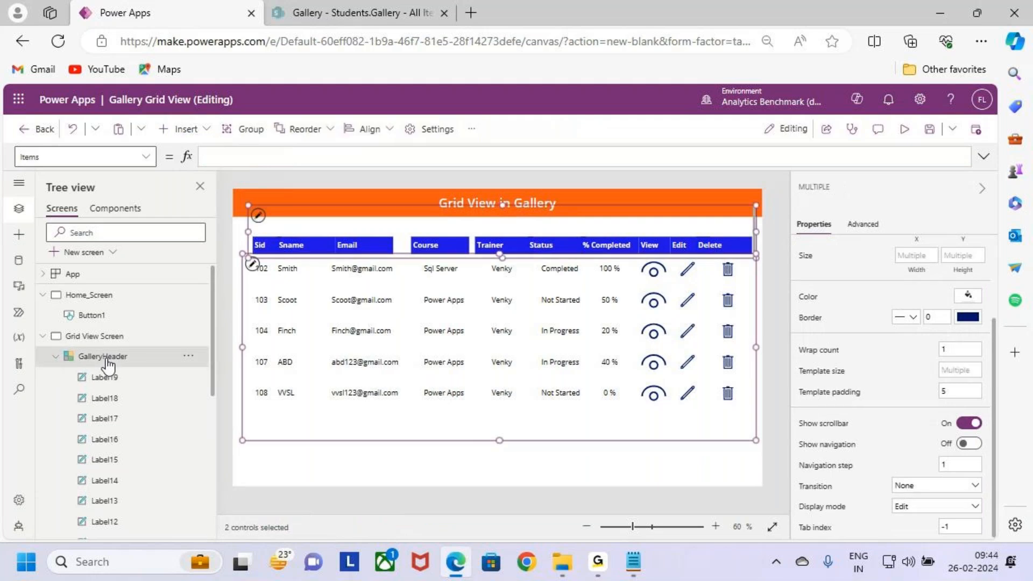
left_click(295, 221)
left_click_drag(307, 203, 300, 210)
left_click(295, 320)
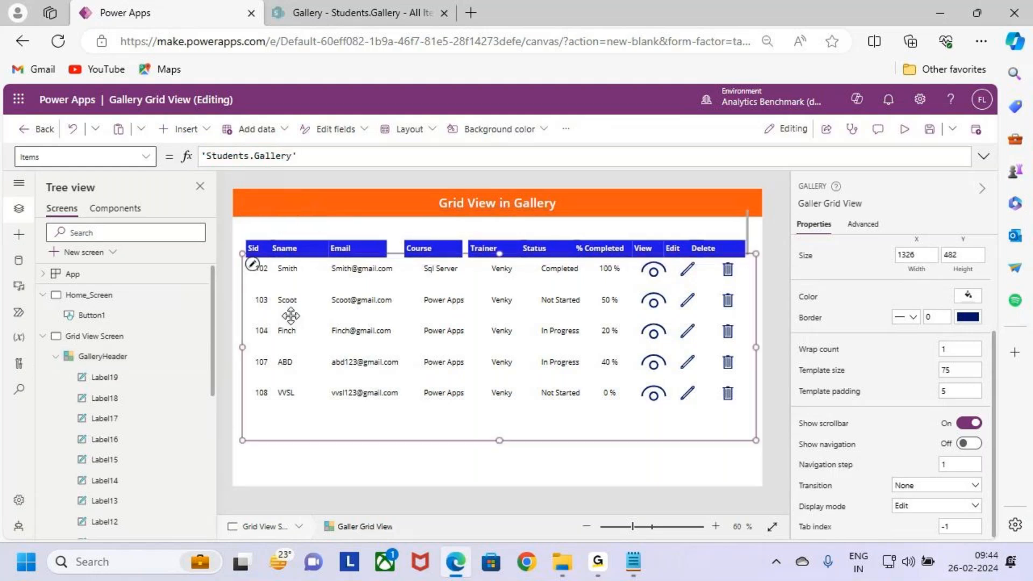
left_click(115, 357, "ctrl")
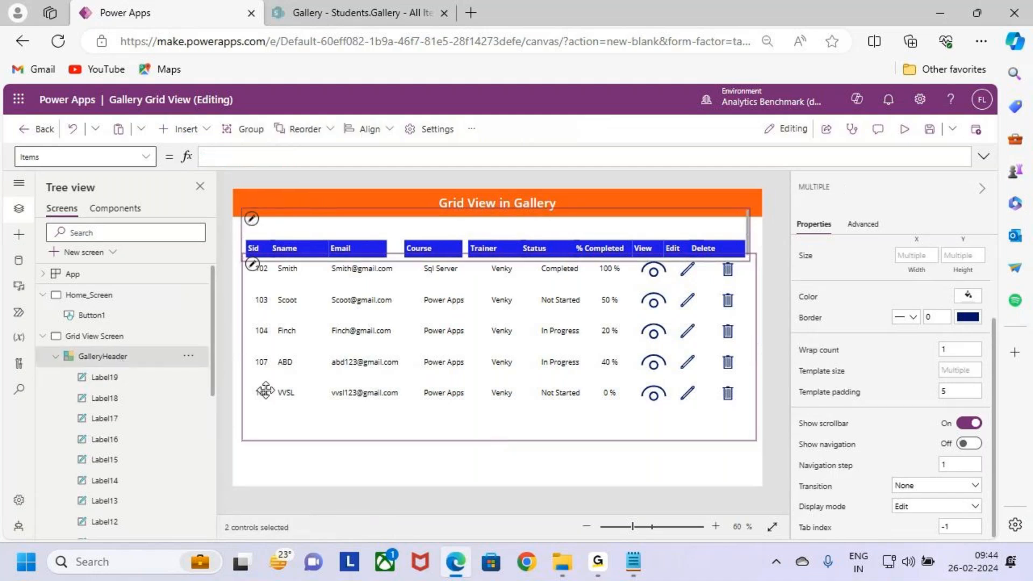
left_click(387, 456)
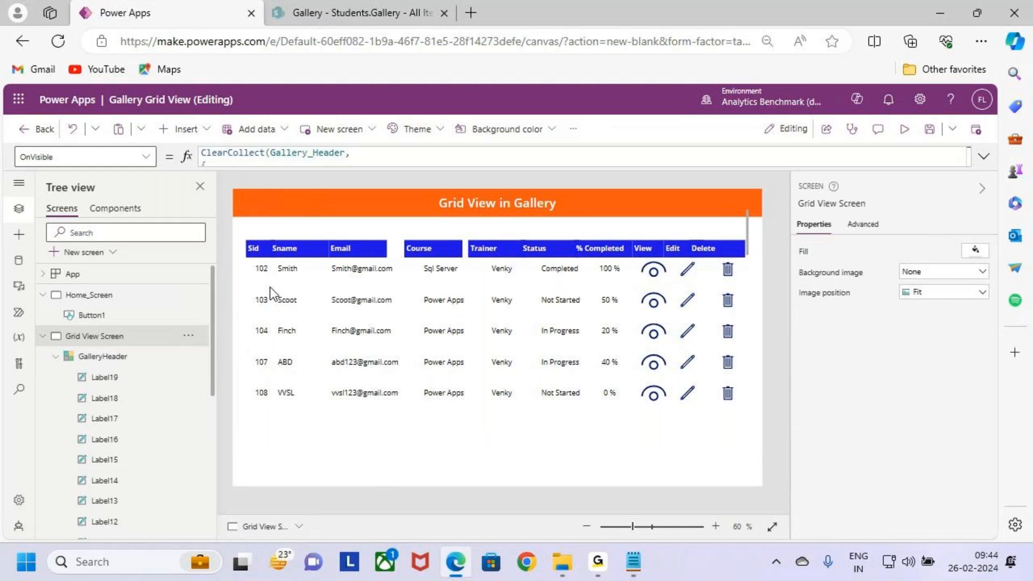
left_click(263, 252)
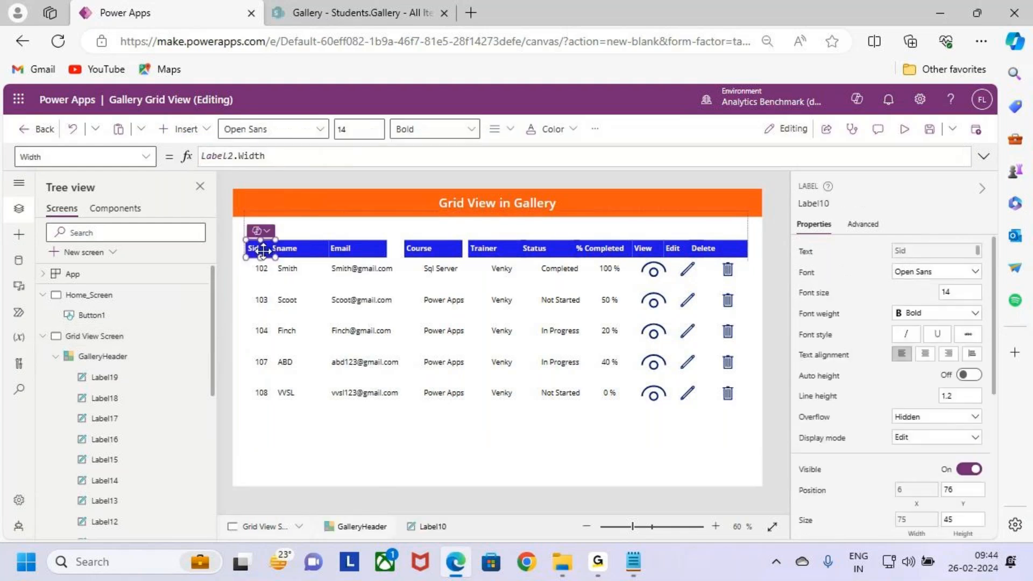
Step: Copy the name of the Sname label in the gallery row and set the Sname header label's X position to Label3.X
left_click(292, 273)
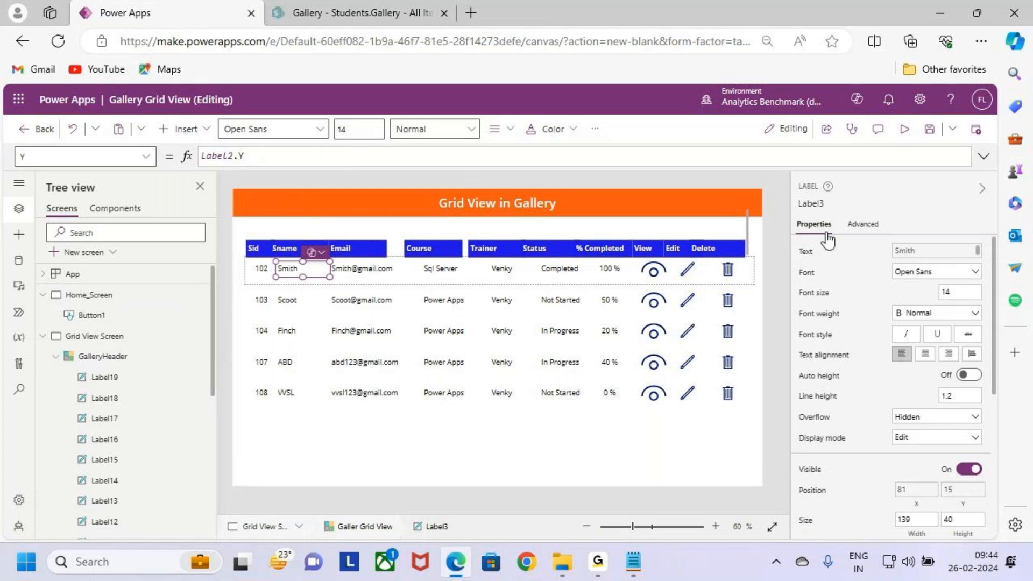
left_click(814, 203)
key("ctrl+c")
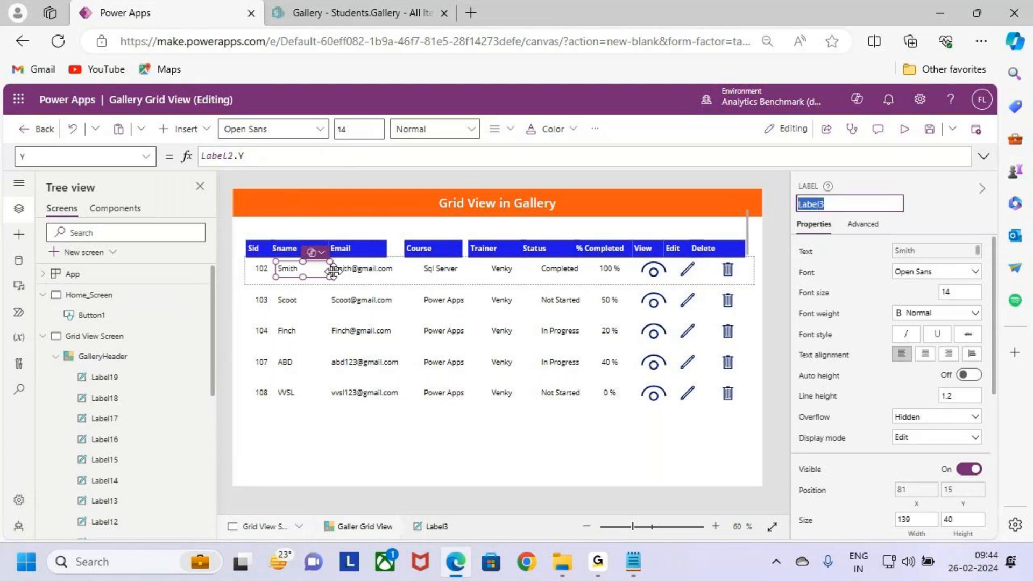
left_click(294, 249)
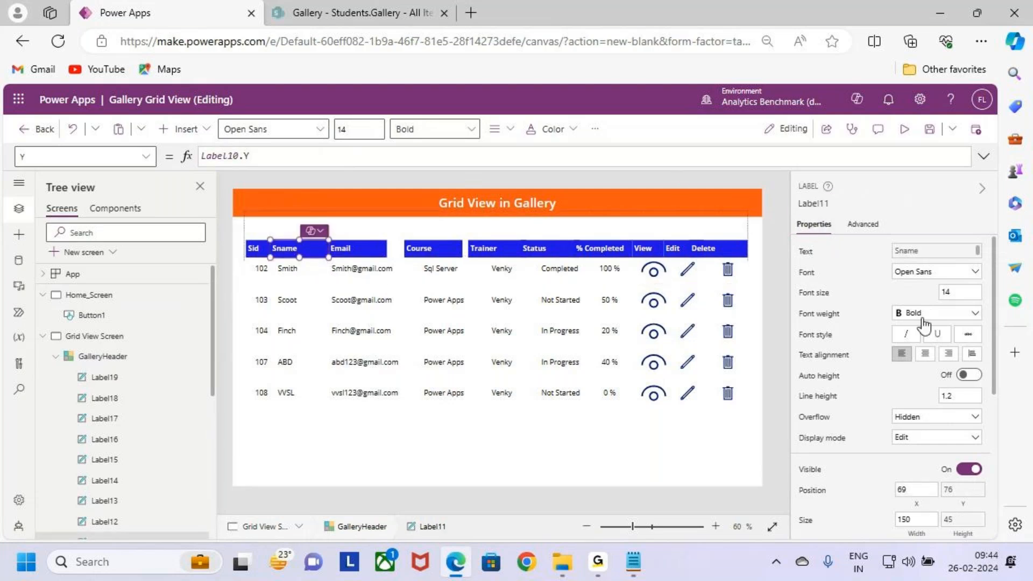
scroll(919, 392, "down", 2)
left_click(920, 402)
key("ctrl+a")
type("Label3")
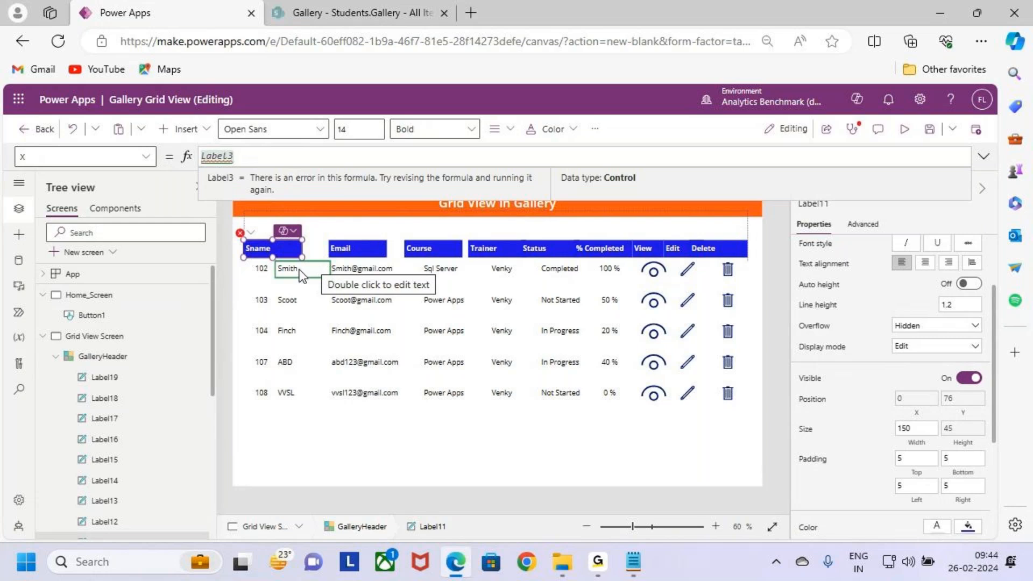
type(".x")
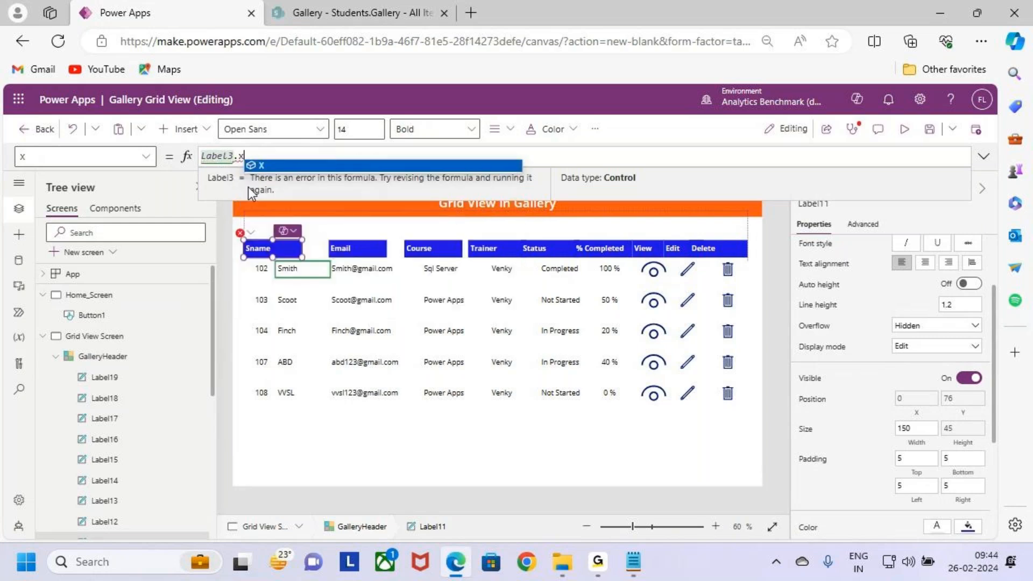
key("Return")
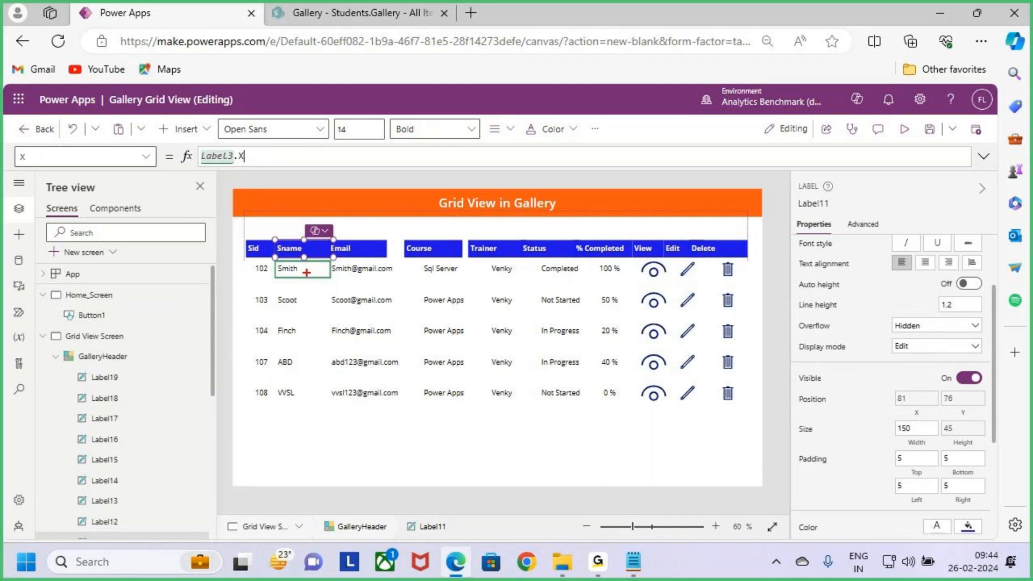
left_click_drag(307, 272, 307, 303)
key("Escape")
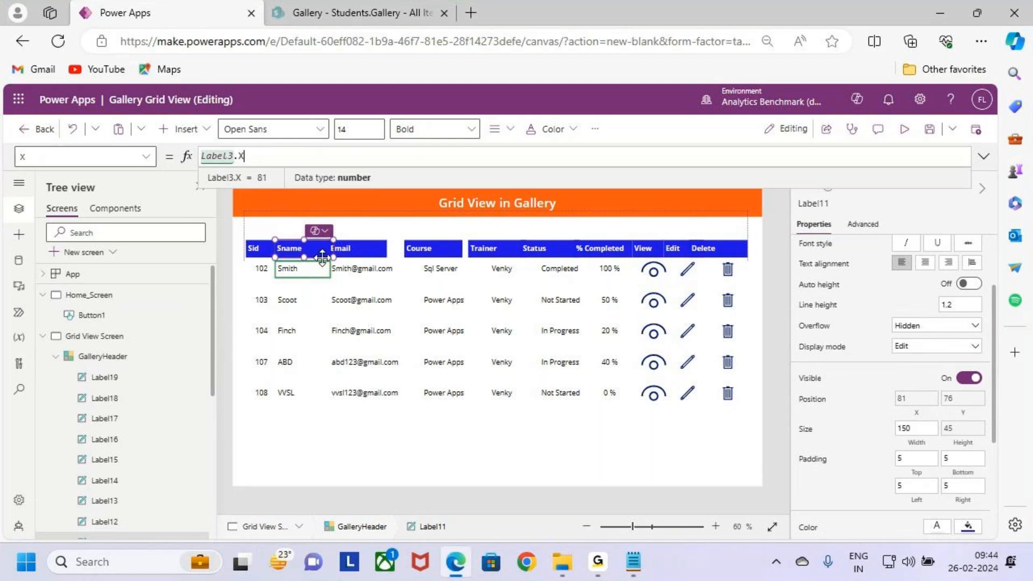
Step: Set the Sname header label's width to Label3.Width
left_click(923, 445)
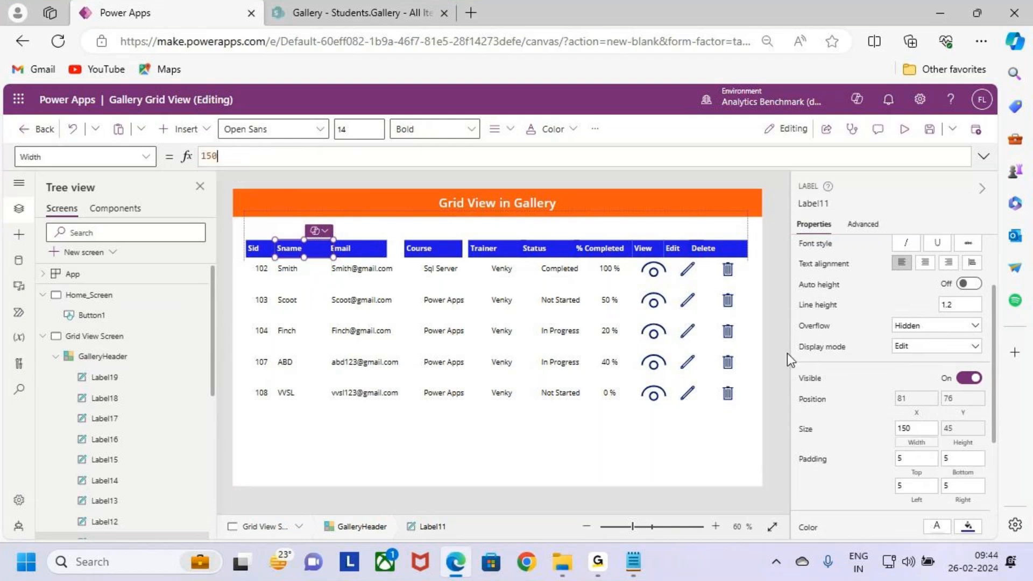
left_click_drag(220, 157, 174, 160)
key("ctrl+v")
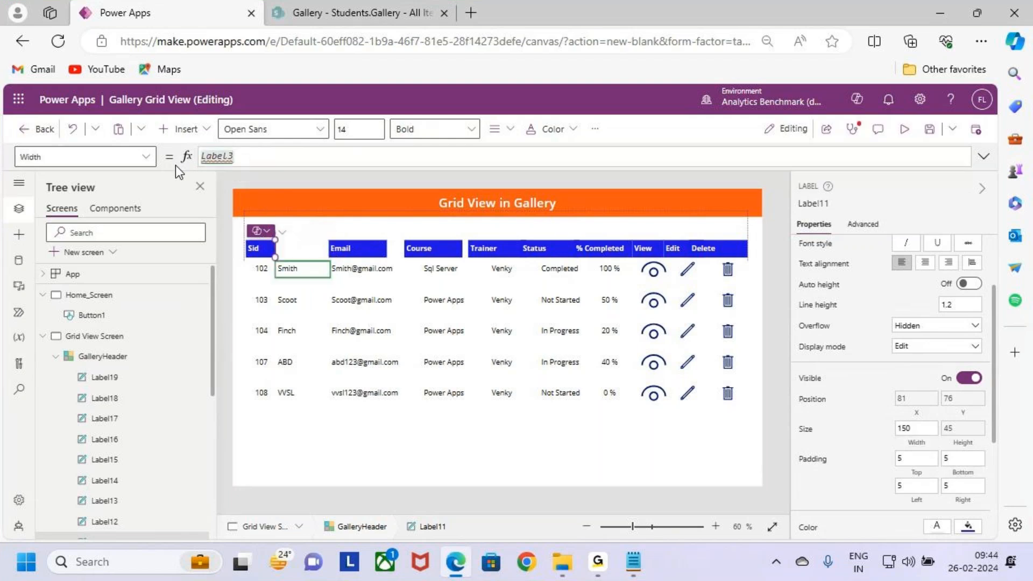
type(".Width")
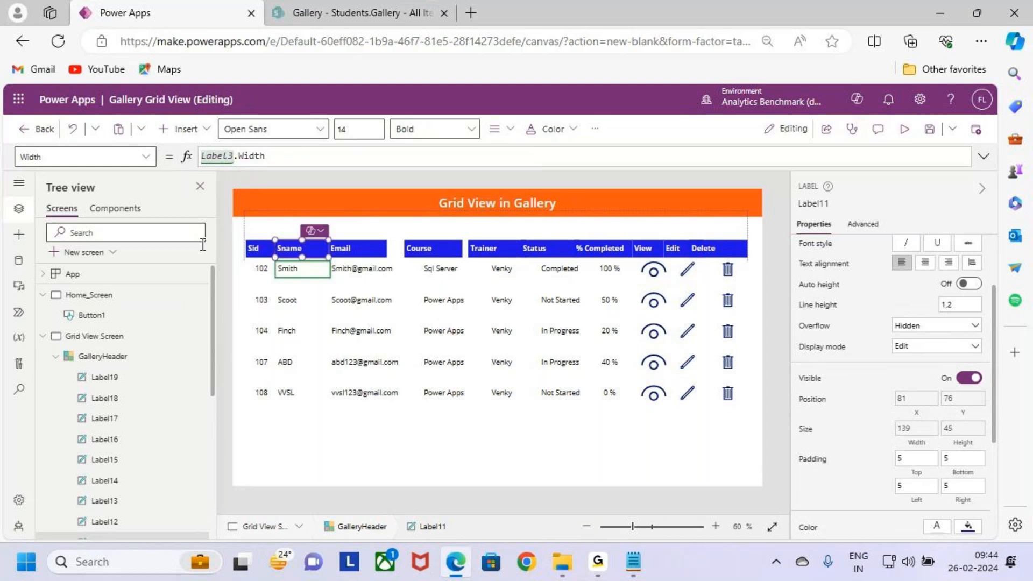
left_click_drag(373, 268, 373, 239)
left_click_drag(444, 263, 449, 219)
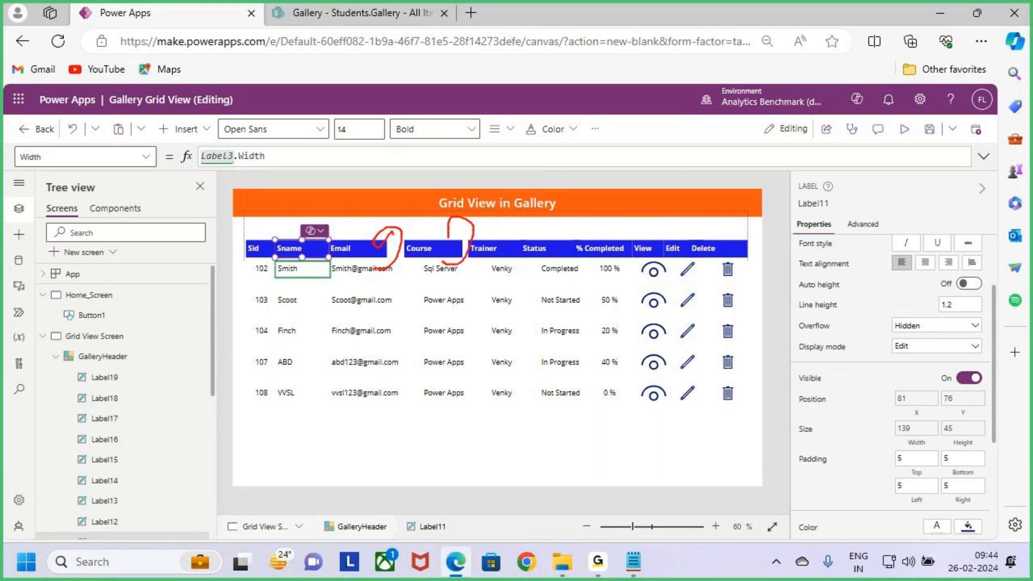
mouse_move(510, 263)
left_mouse_down()
mouse_move(520, 218)
mouse_move(503, 243)
left_mouse_up()
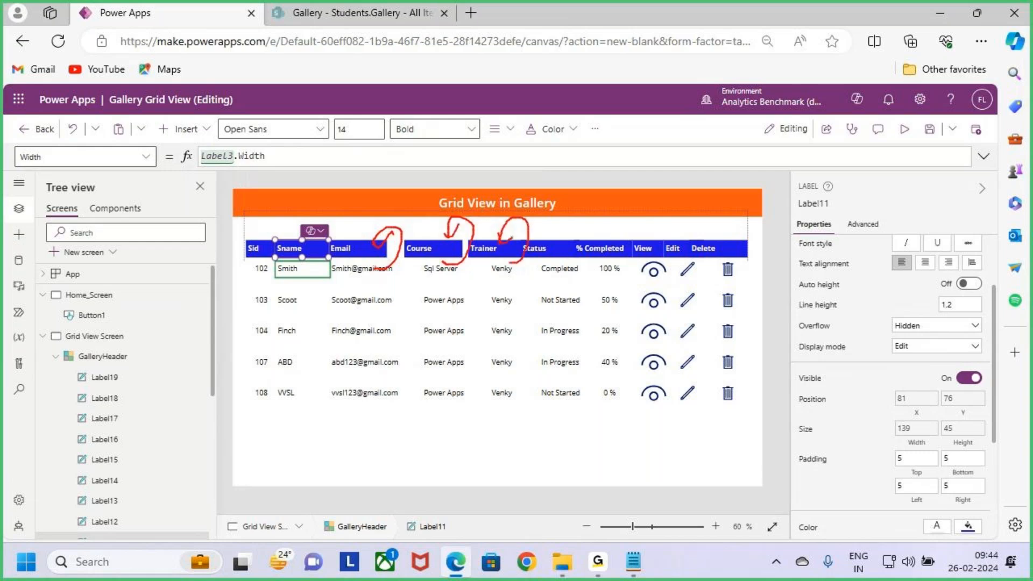
key("Escape")
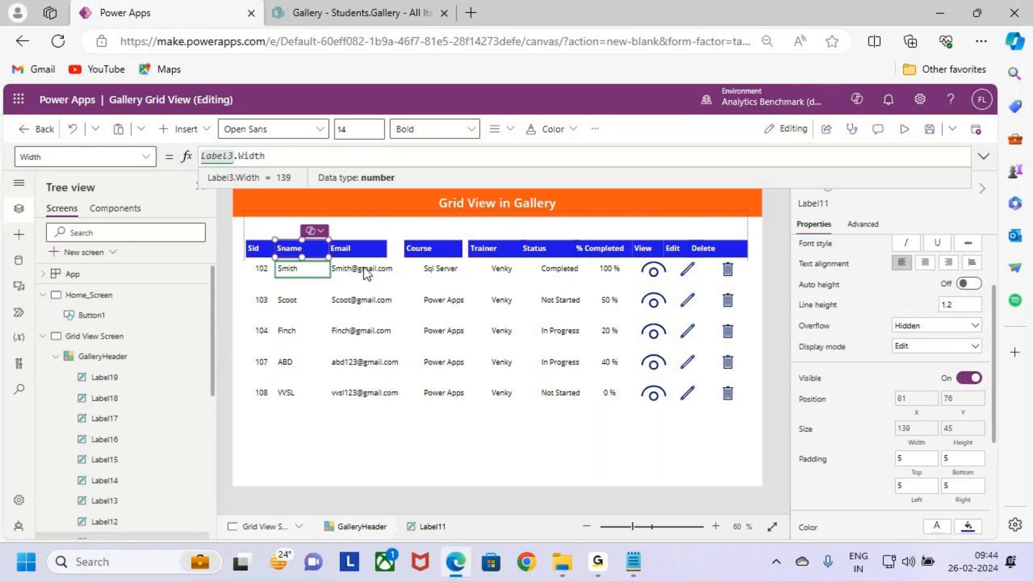
Step: Copy the name of the Email label in the gallery row and set the Email header label's X position to Label4.X
left_click(367, 270)
left_click(809, 203)
key("ctrl+c")
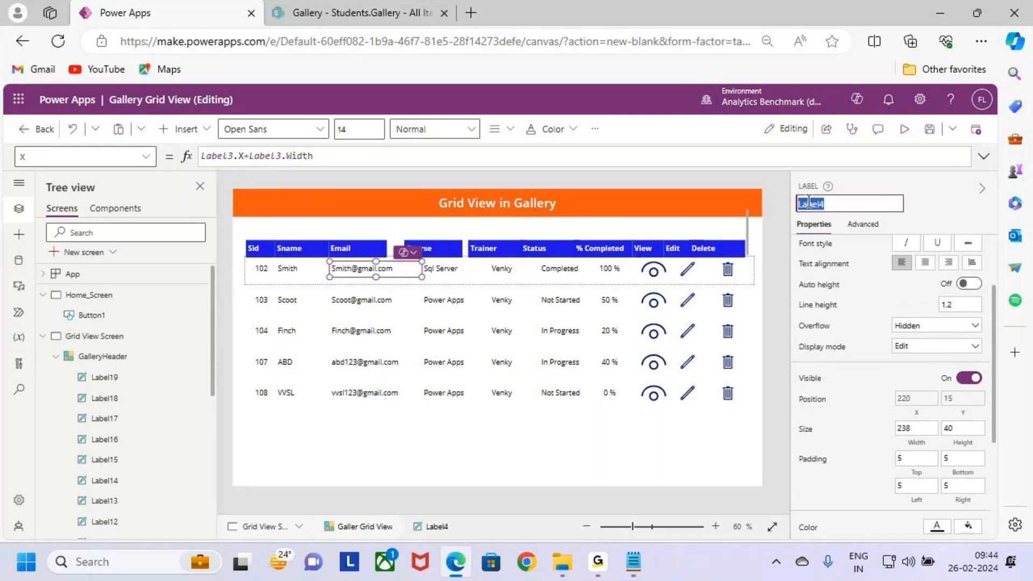
left_click(357, 248)
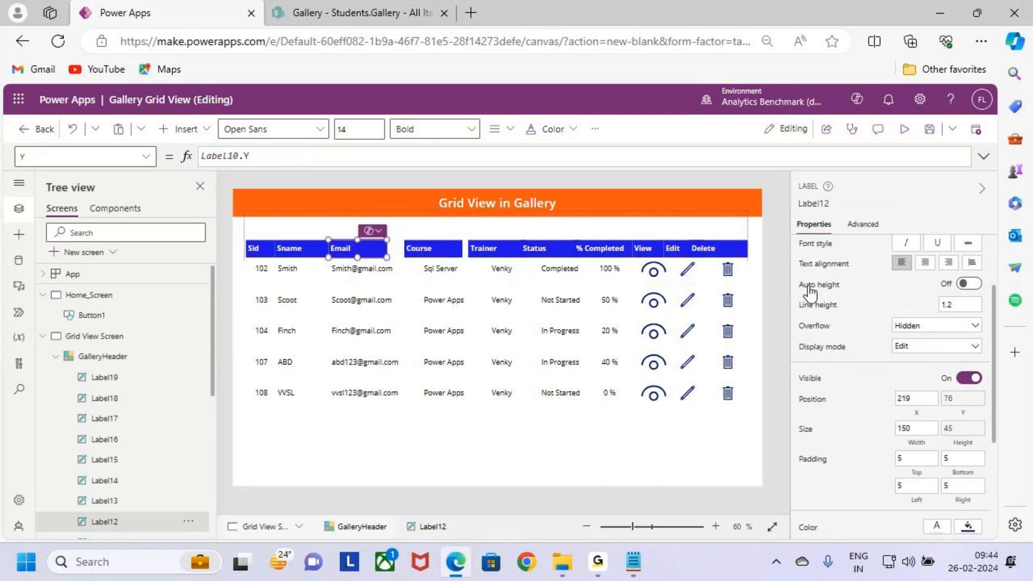
scroll(921, 381, "down", 3)
scroll(917, 360, "up", 1)
left_click(914, 266)
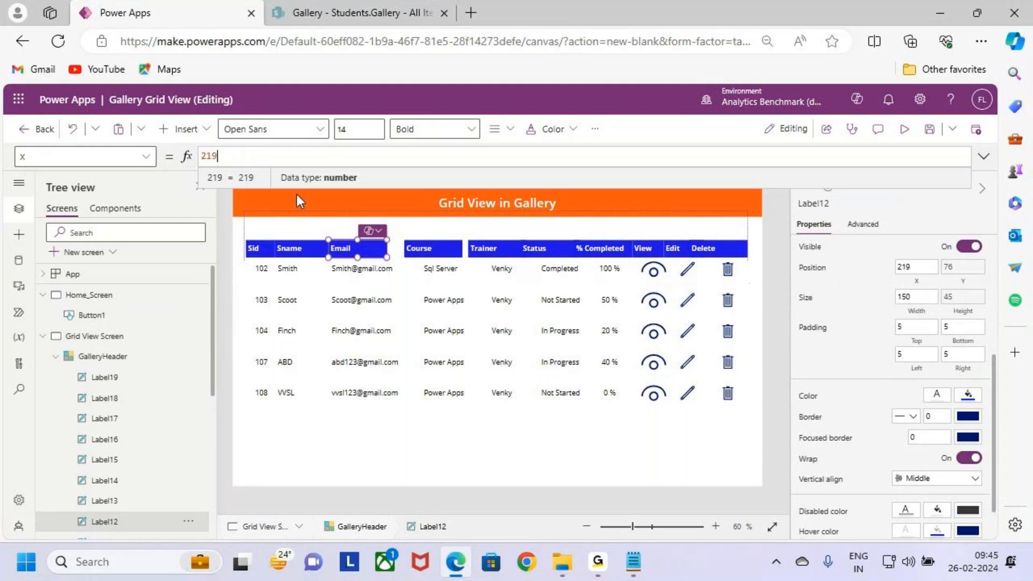
left_click_drag(228, 159, 173, 156)
key("ctrl+v")
type(".x")
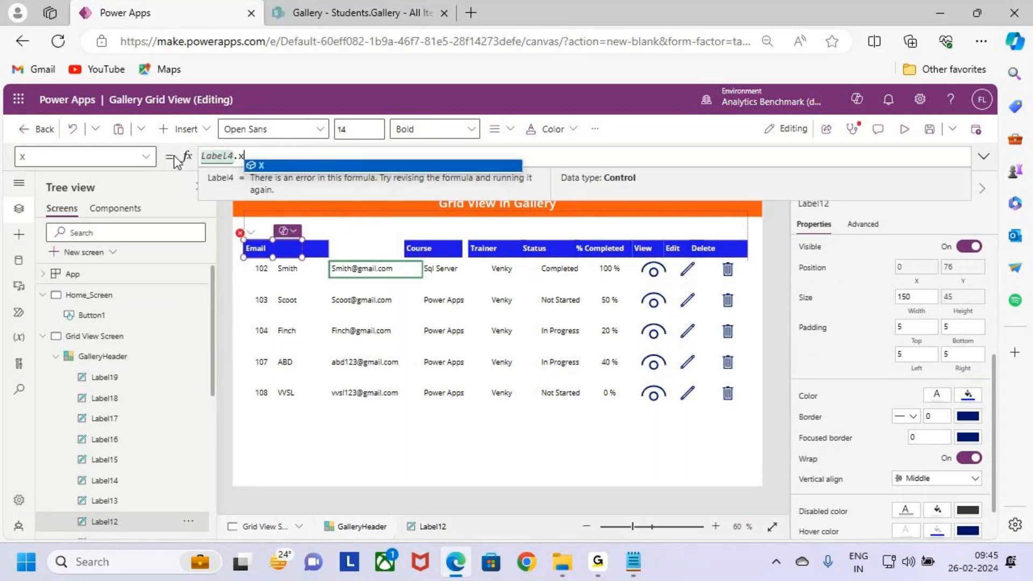
key("Return")
Step: Set the Email header label's width to Label4.Width
left_click(915, 311)
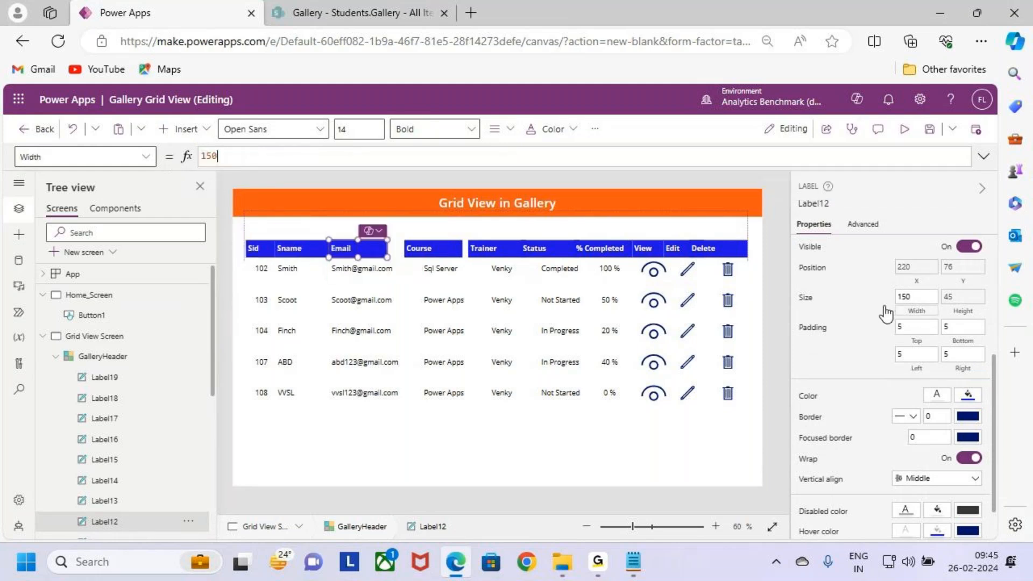
left_click_drag(226, 157, 132, 152)
key("ctrl+v")
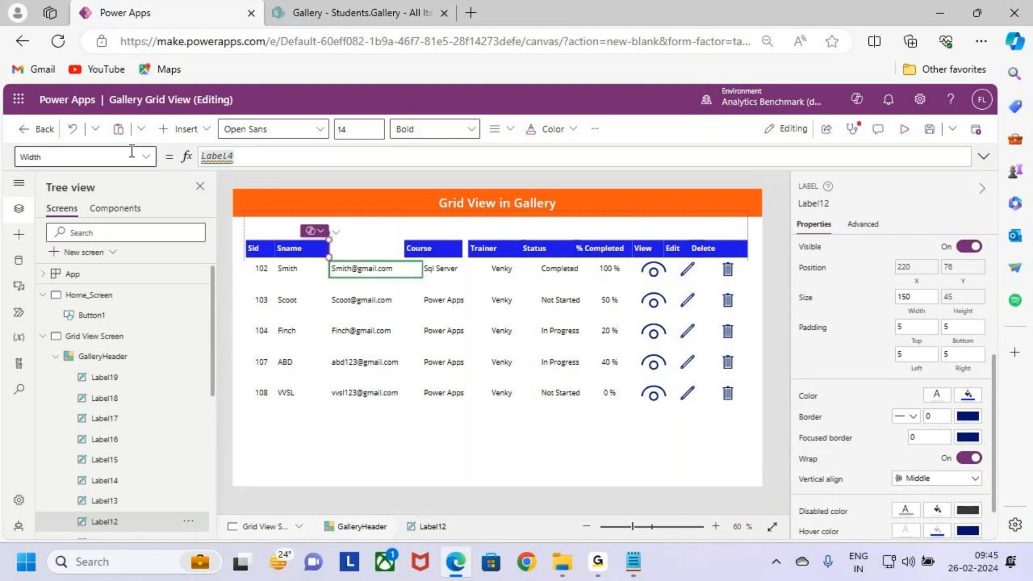
type(".w")
key("Return")
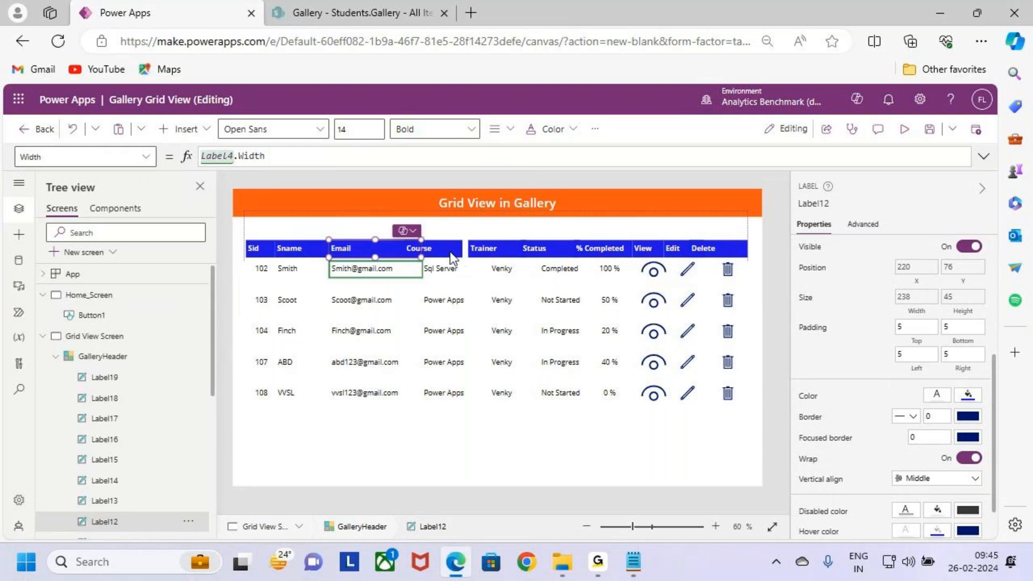
Step: Copy the name of the gallery row's Course label and set the Course header label's X position to Label5.X and width to Label5.Width
left_click(450, 251)
left_click(455, 273)
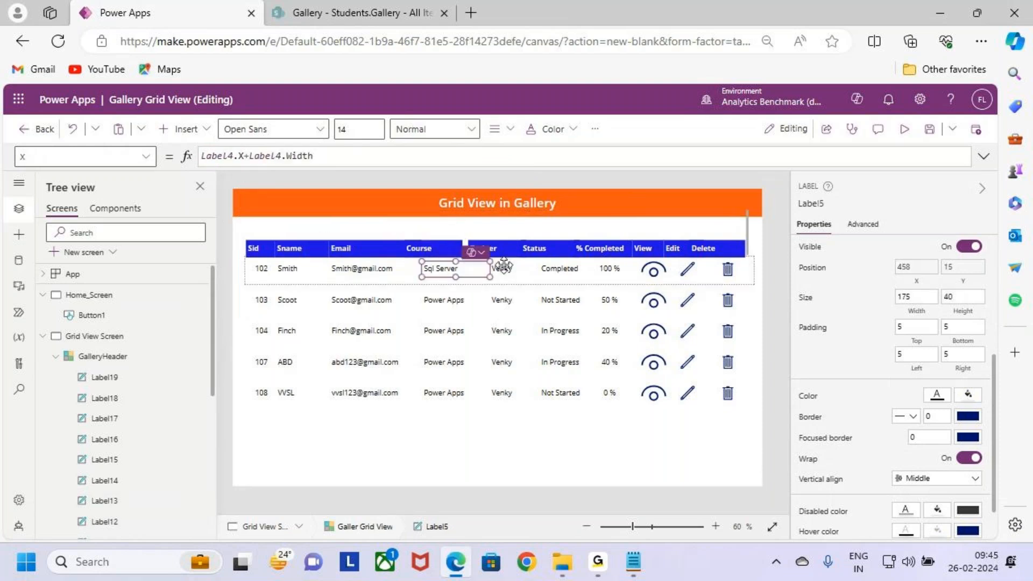
left_click(810, 203)
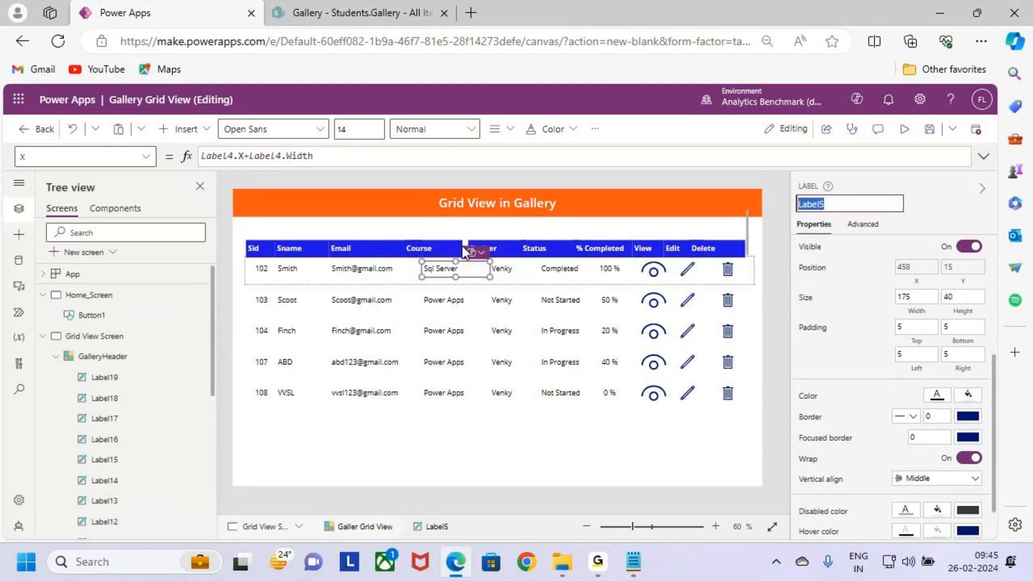
left_click(451, 247)
left_click(916, 281)
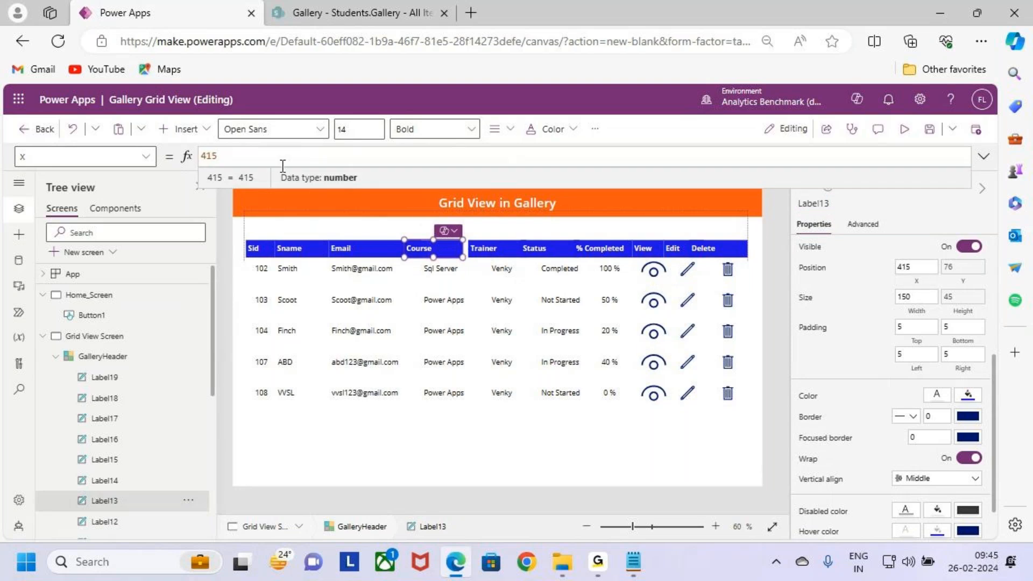
type("Label5")
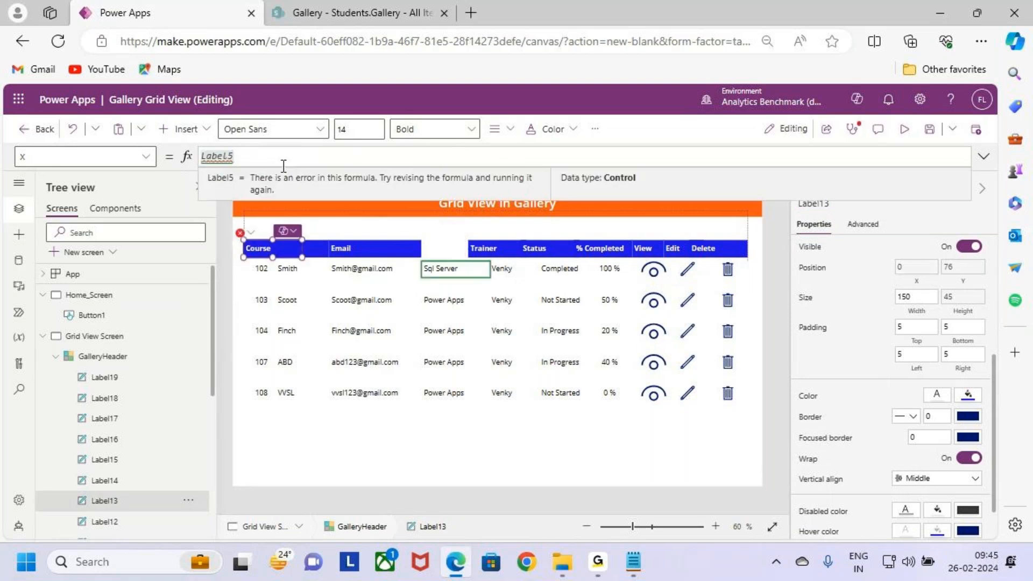
type(".X")
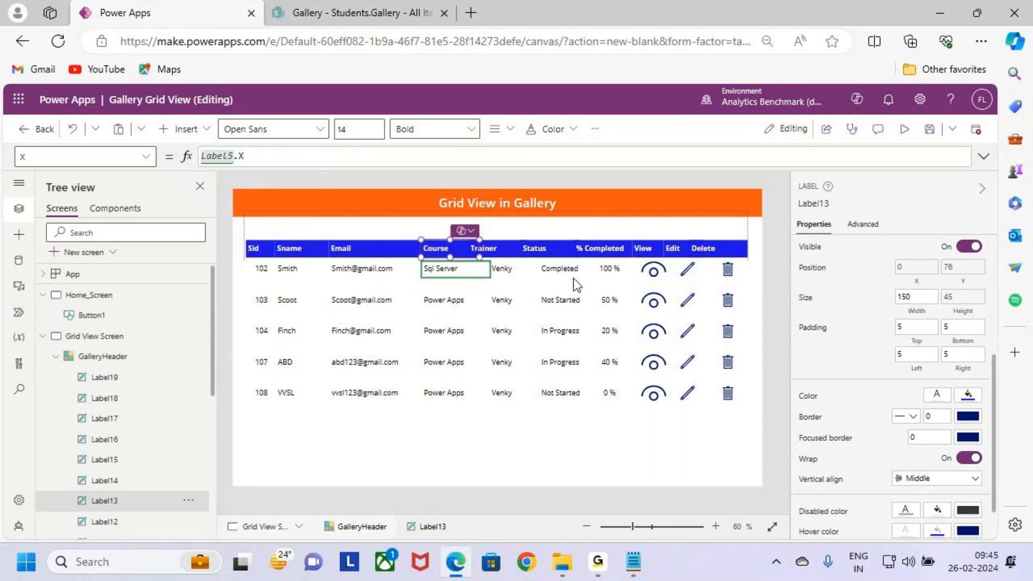
left_click(916, 297)
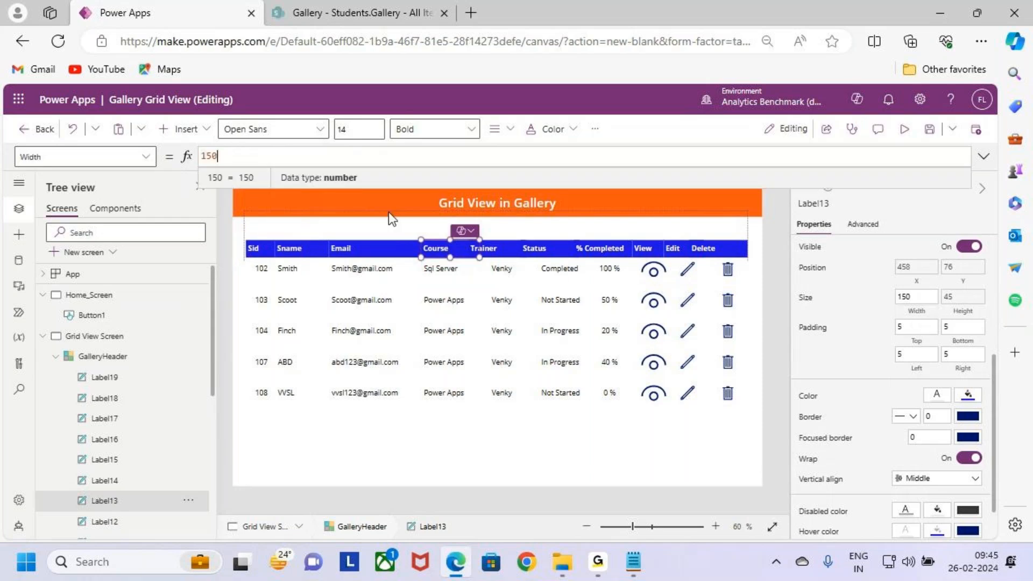
type("Label5.Width")
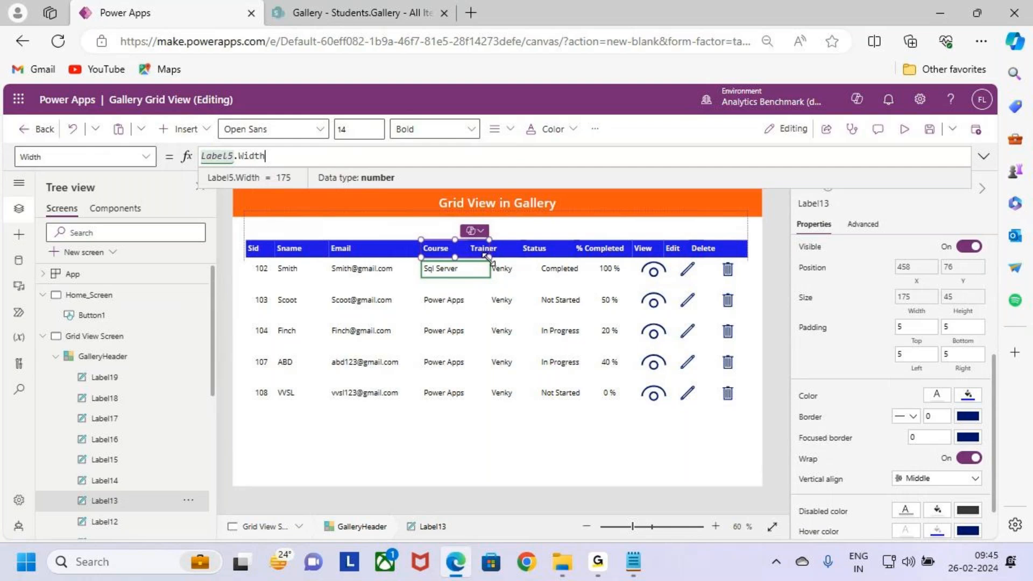
Step: Copy the name of the Trainer label in the gallery row and set the Trainer header label's X position to Label6.X
left_click(502, 273)
left_click(810, 203)
left_click(484, 247)
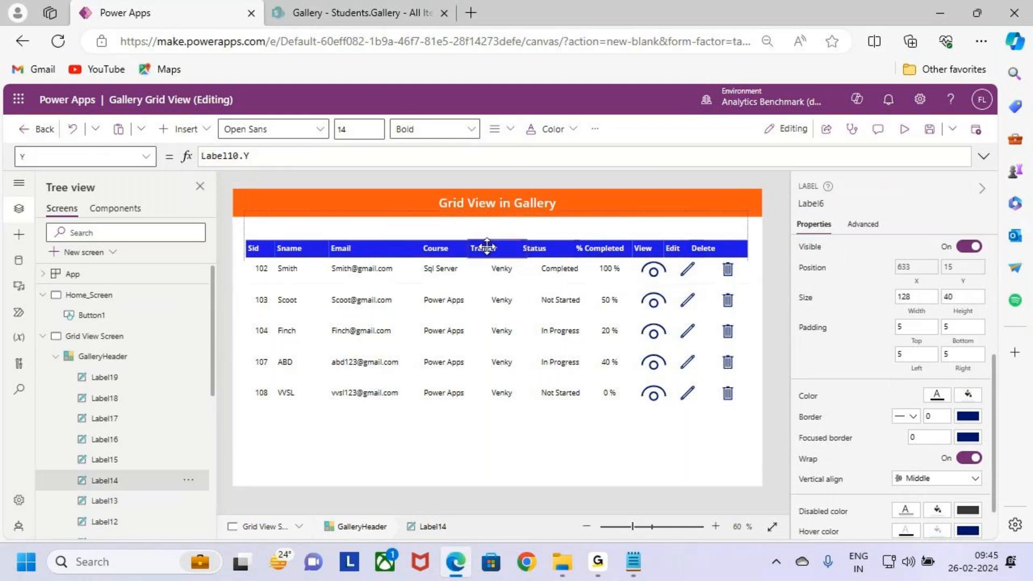
left_click(914, 267)
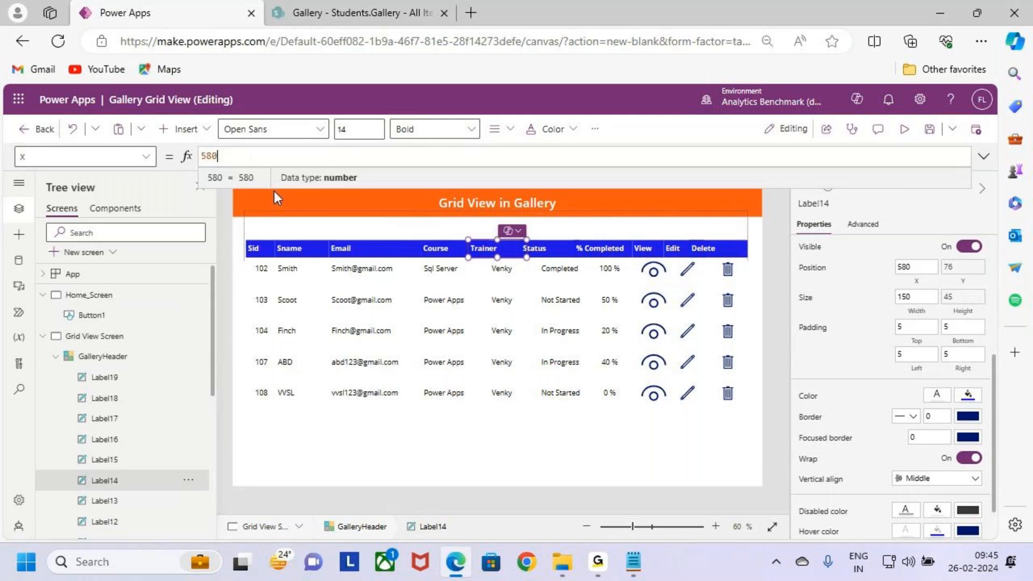
type("Label6.x")
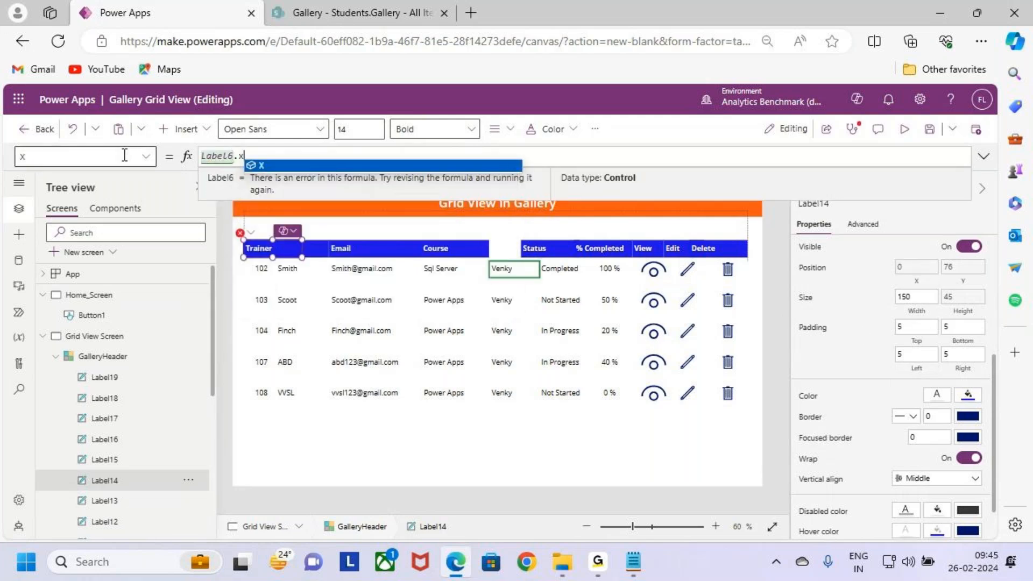
key("Return")
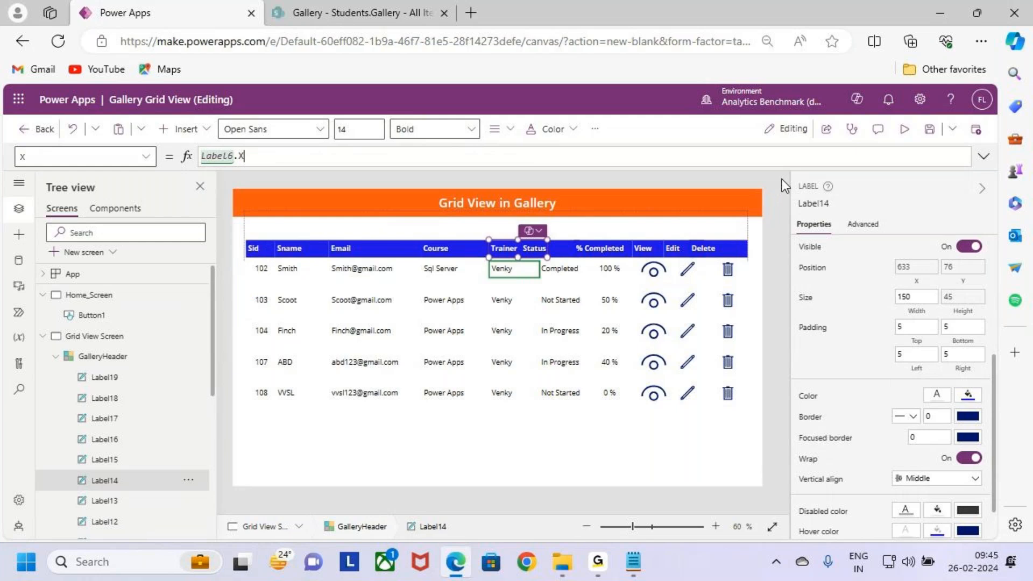
Step: Set the Trainer header label's width to Label6.Width
left_click(908, 301)
type("Label6")
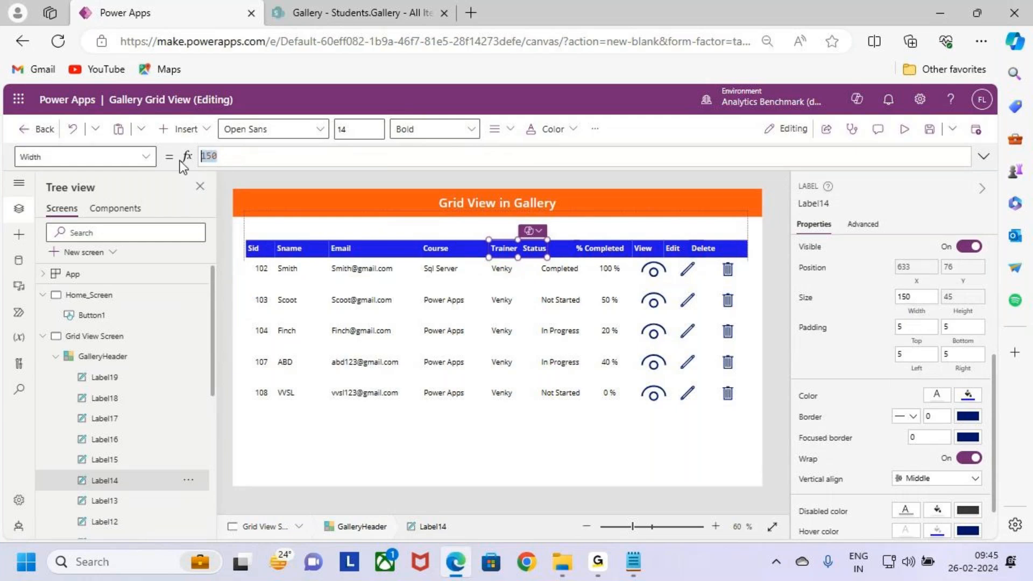
type(".w")
key("Return")
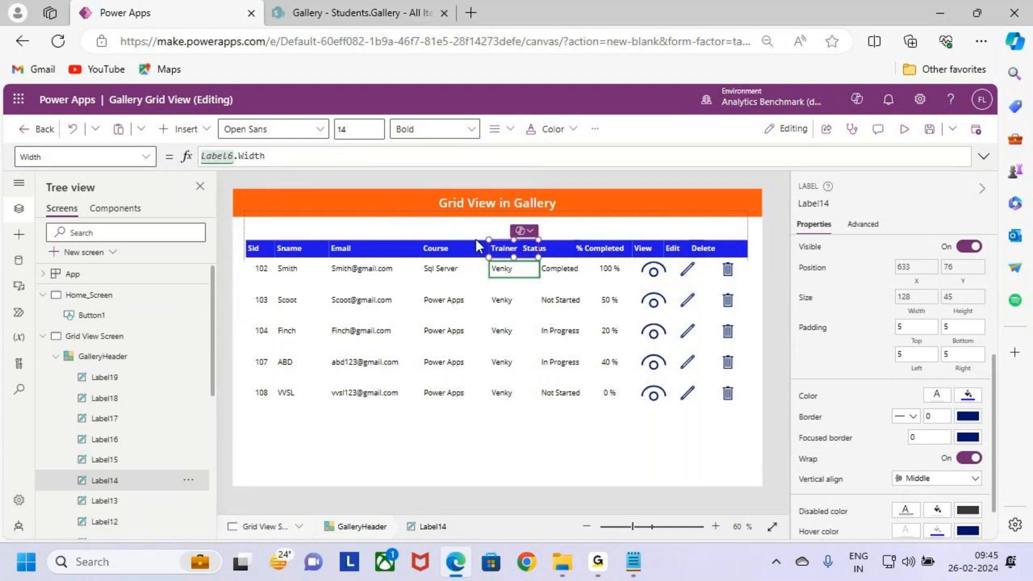
Step: Copy the name of the Status label in the gallery row and set the Status header label's X position to Label7.X
left_click(566, 269)
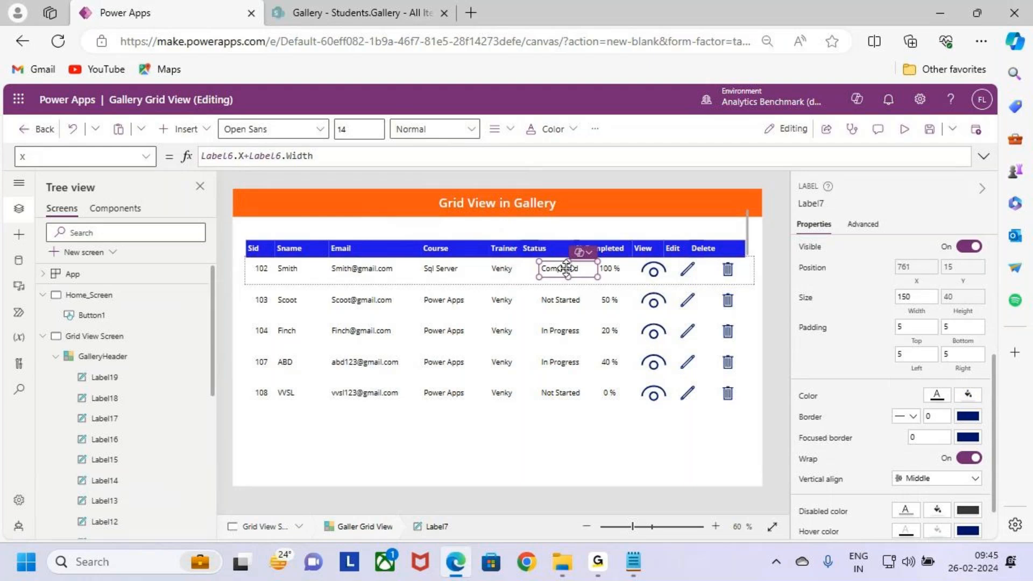
left_click(814, 204)
key("ctrl+c")
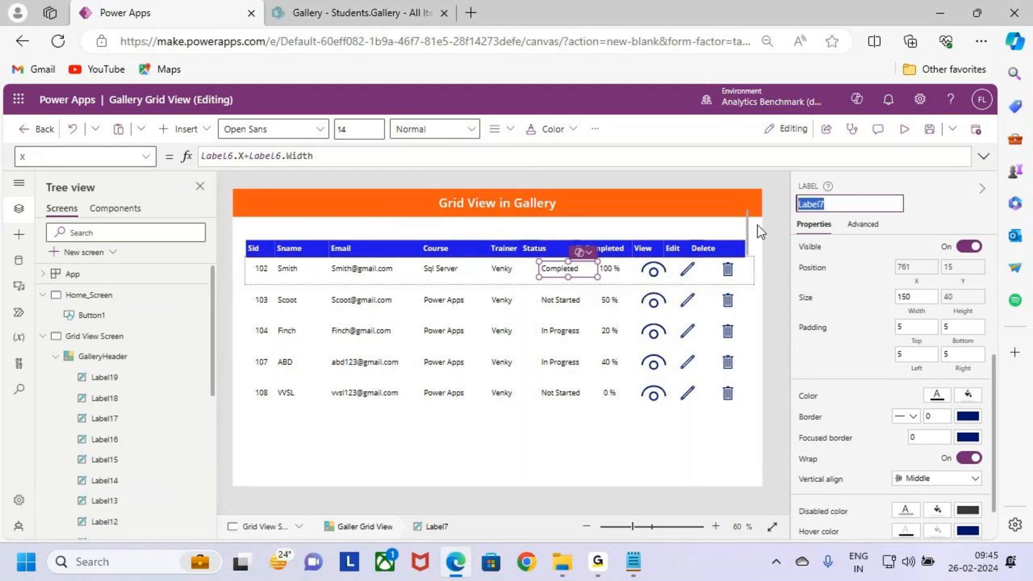
left_click(544, 249)
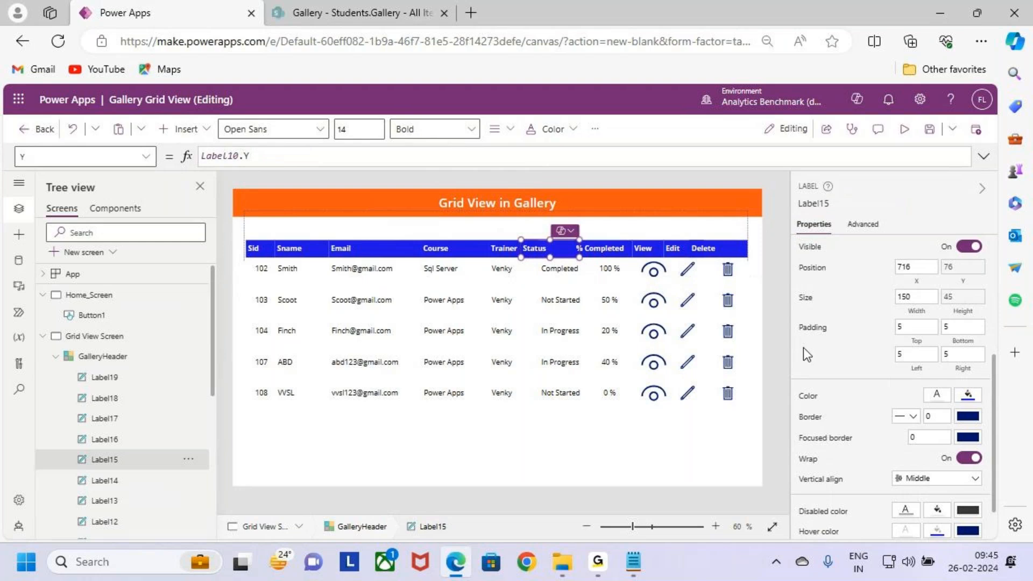
left_click(916, 267)
type("Label7.")
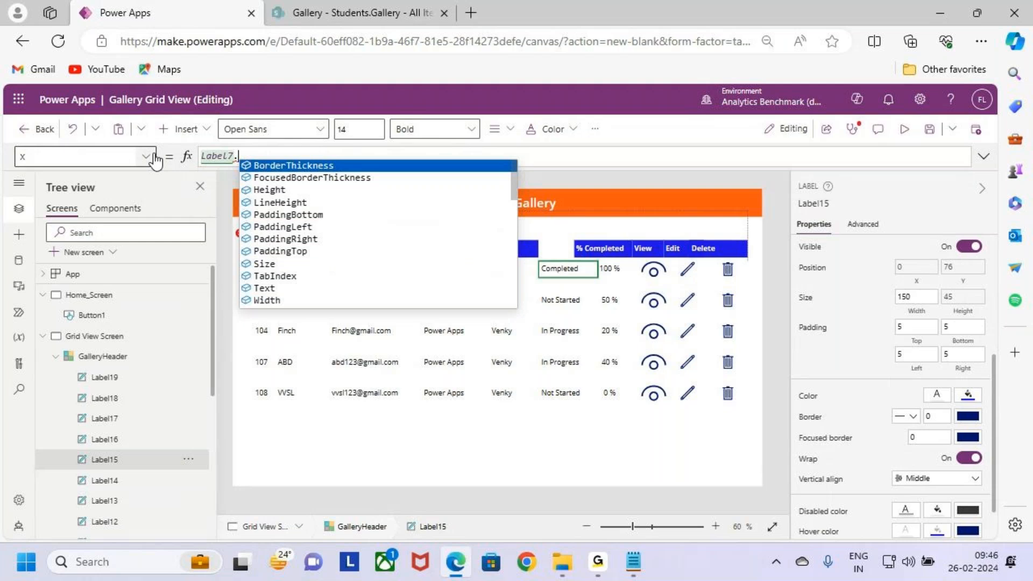
type("x")
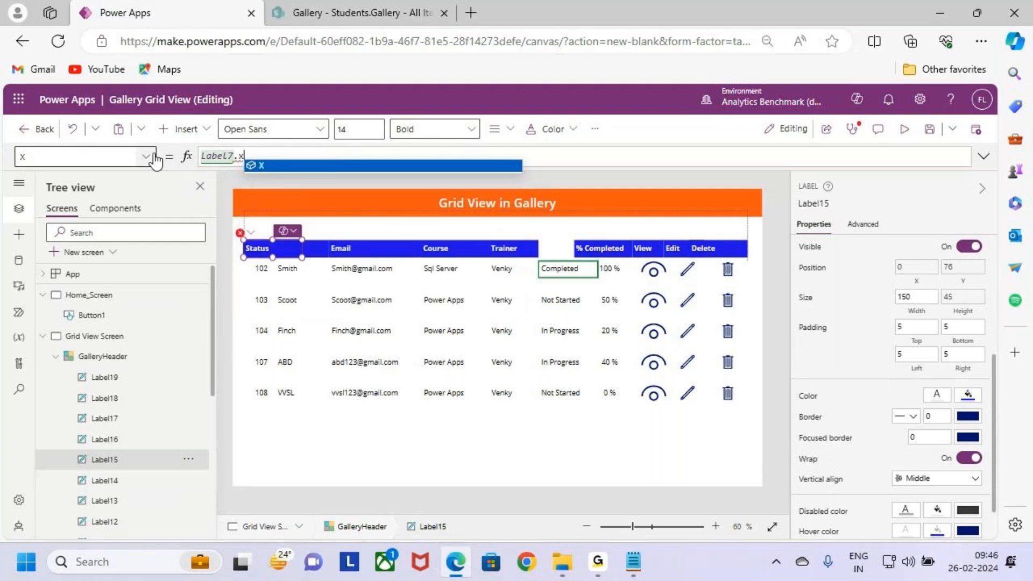
key("Return")
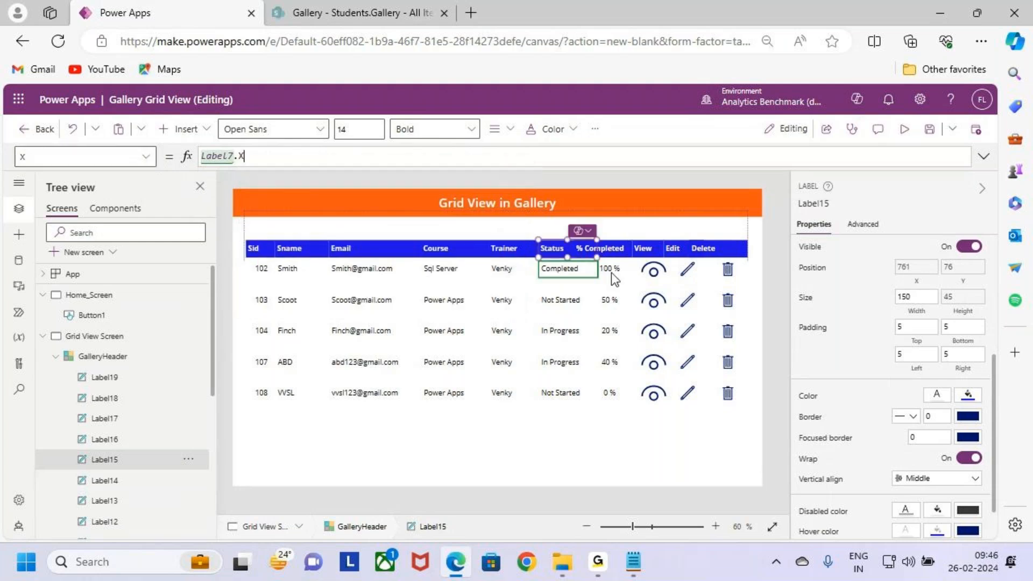
Step: Set the Status header label's width to Label7.Width
left_click(916, 313)
left_click_drag(216, 156, 169, 159)
key("ctrl+v")
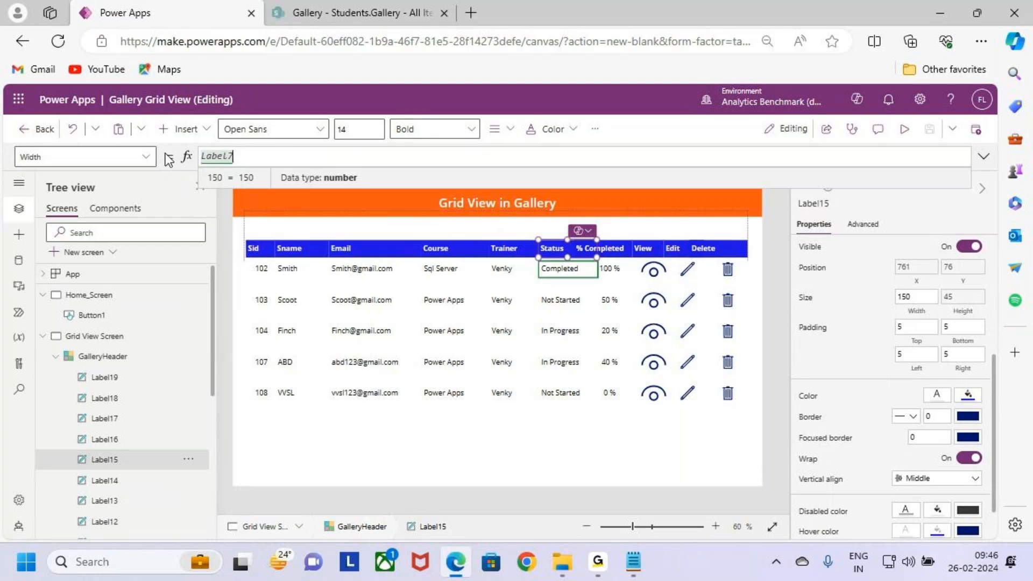
type(".w")
key("Return")
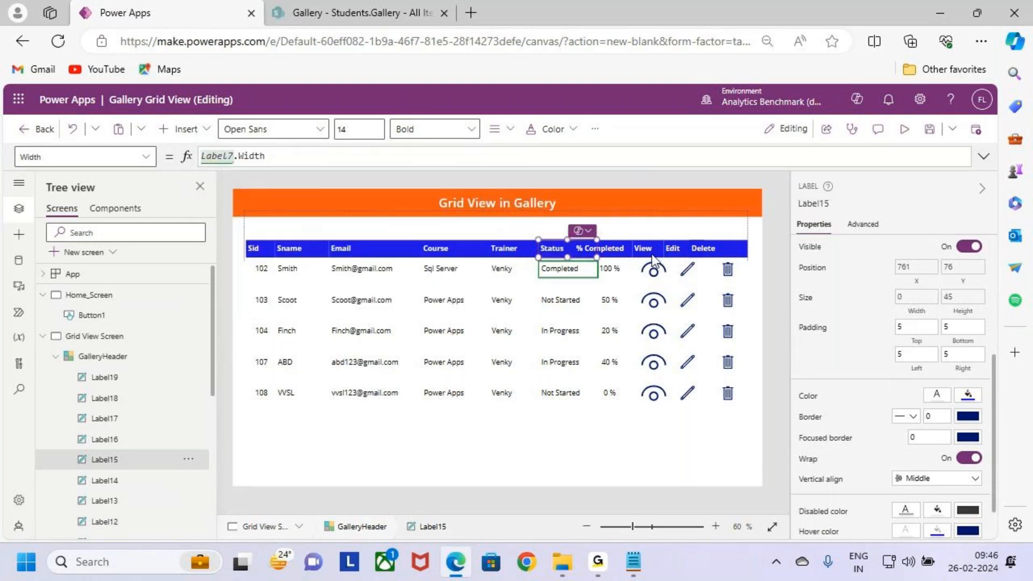
Step: Copy the name of the percentage label in the gallery row and set the % Completed header label's X position to Label8.X
left_click(609, 268)
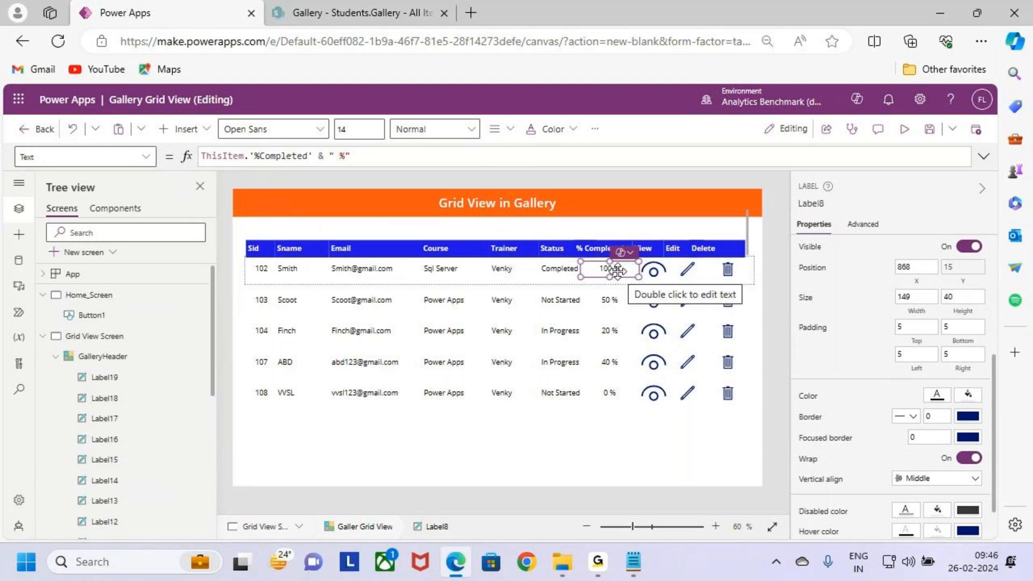
left_click(817, 201)
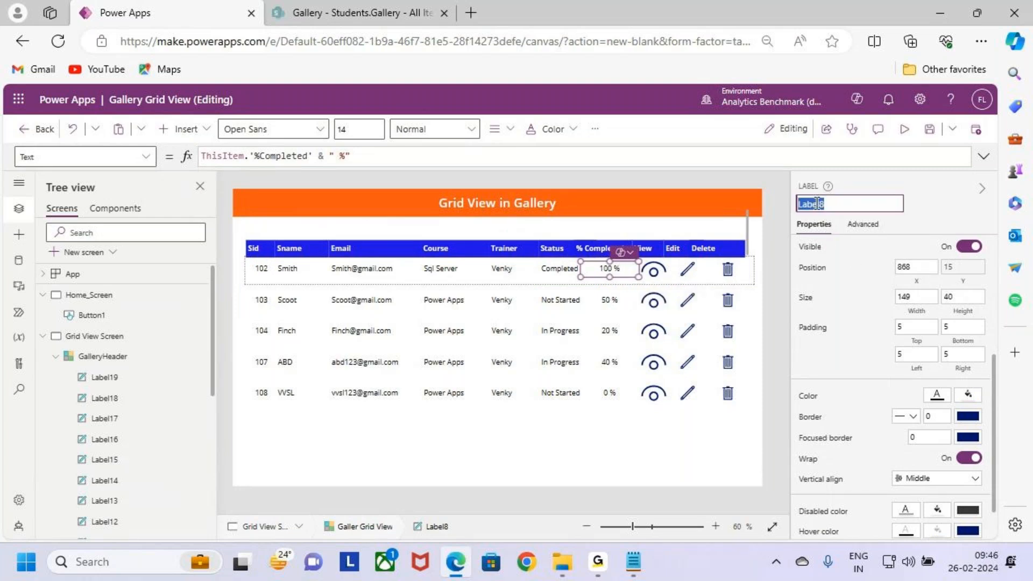
left_click(589, 252)
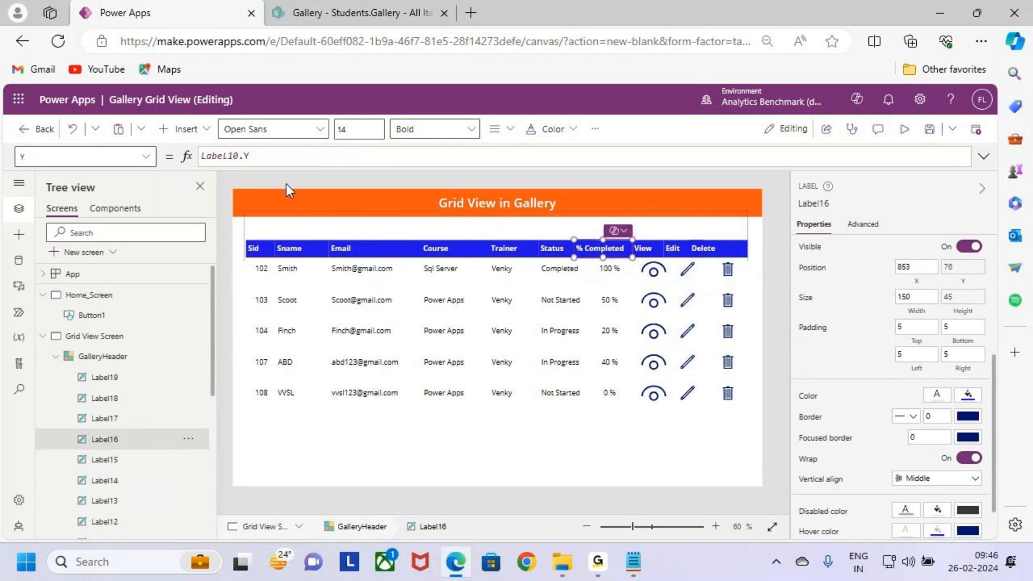
left_click(249, 156)
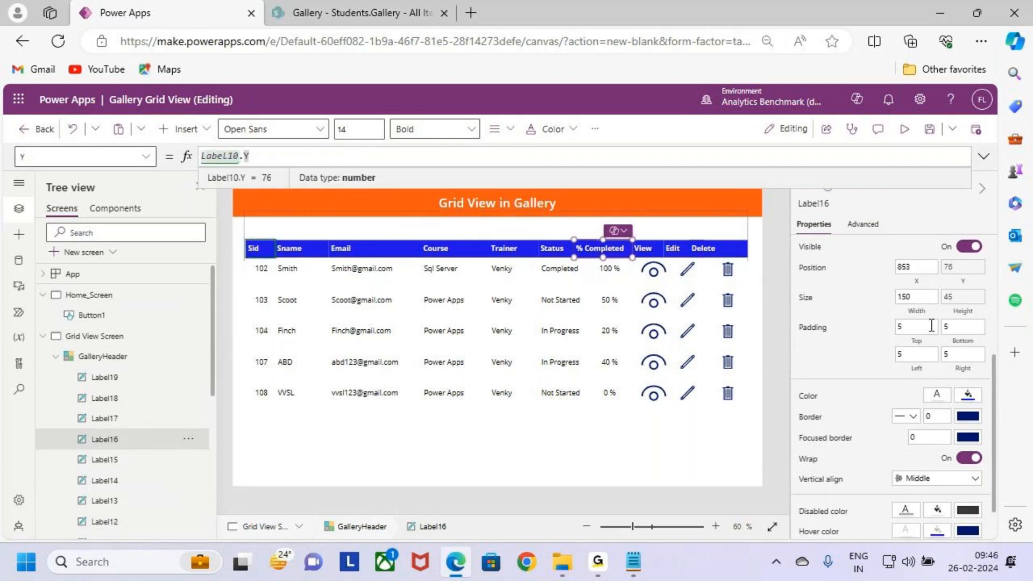
left_click(915, 267)
key("BackSpace")
key("BackSpace")
key("BackSpace")
type("Label8")
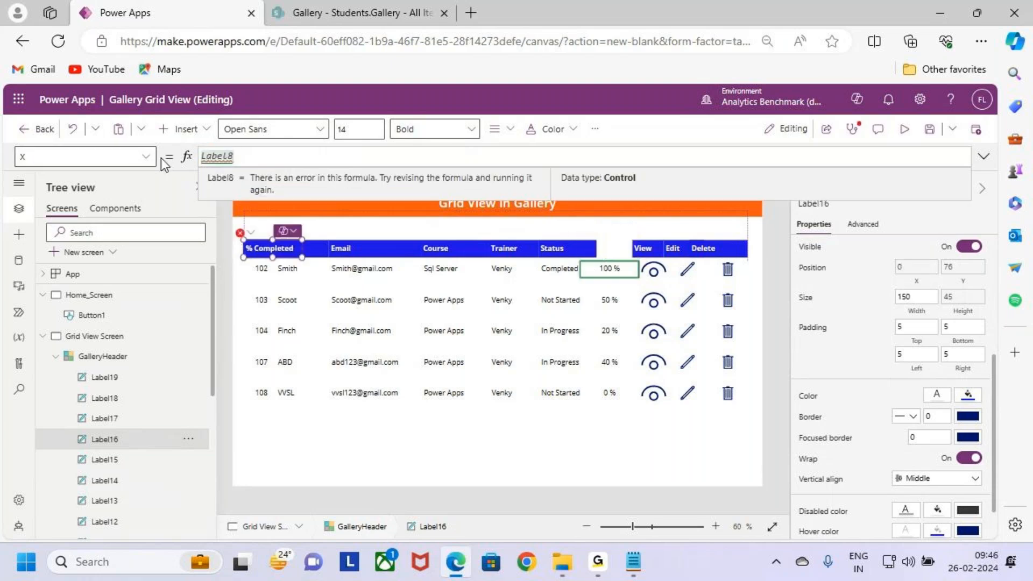
type(".X")
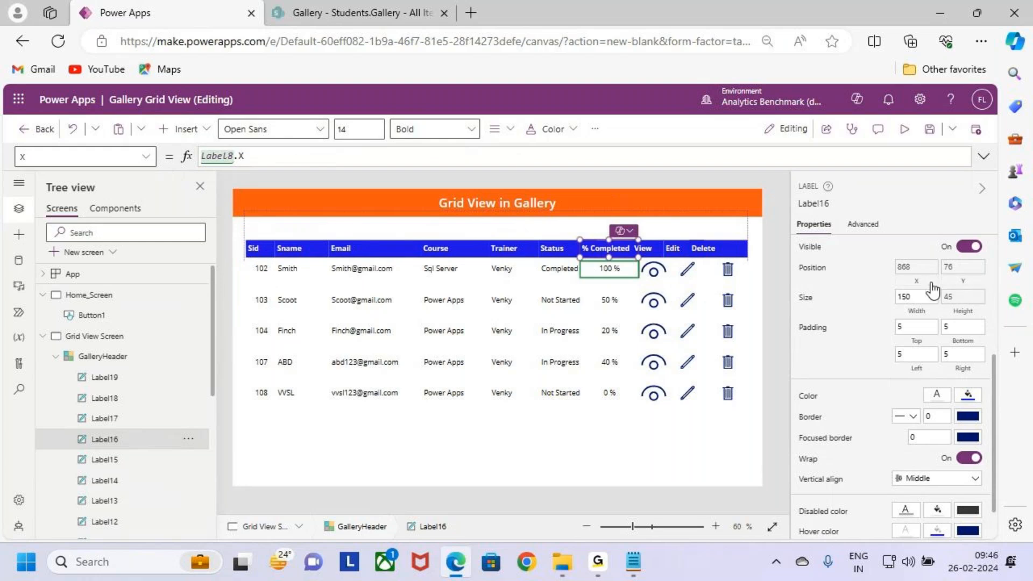
Step: Set the % Completed header label's width to Label8.Width
left_click(915, 296)
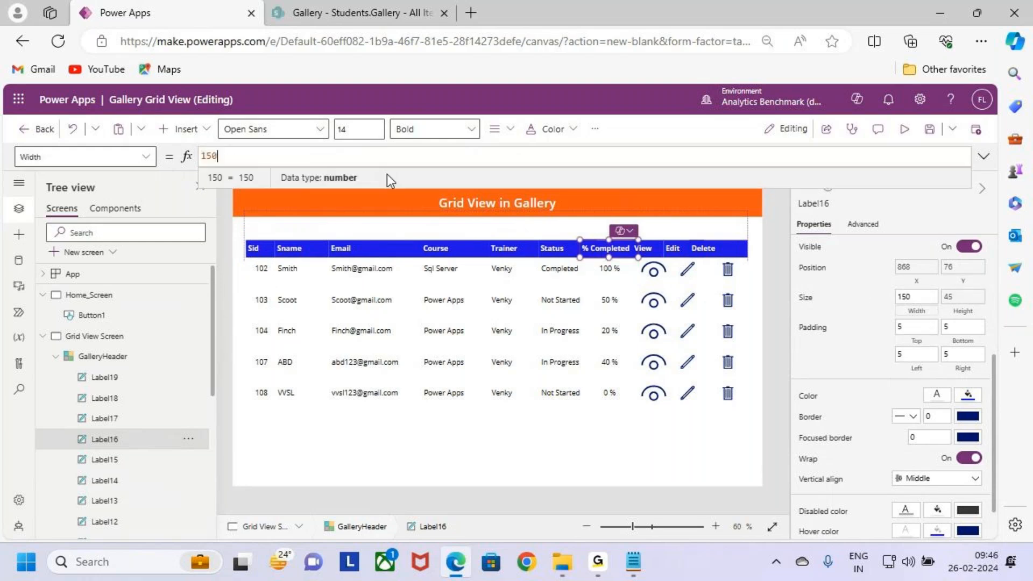
type("Label8.Width")
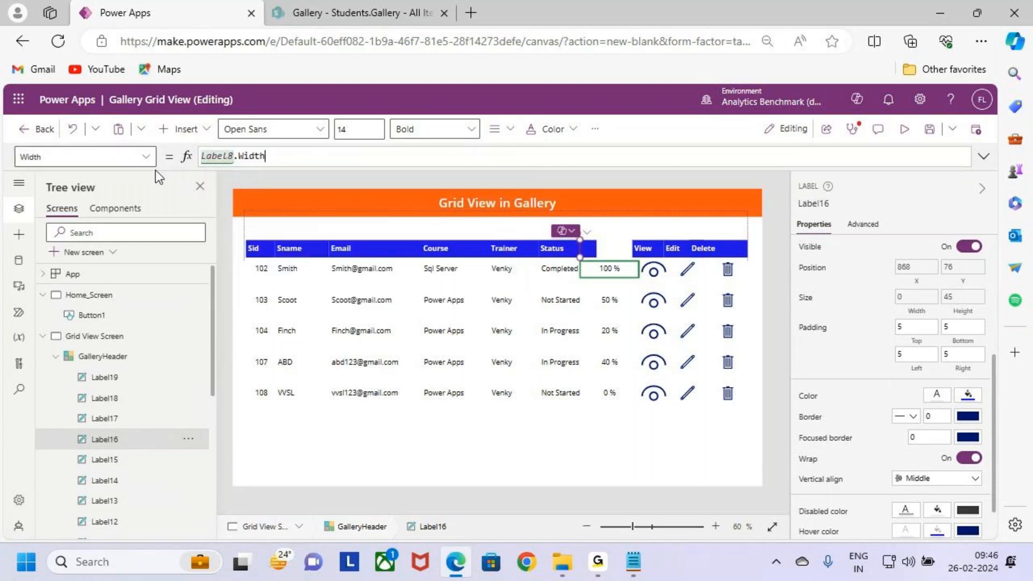
Step: Copy the name of the eye icon in the gallery row and set the View header label's X position to Icon1.X
left_click(654, 270)
left_click(810, 202)
left_click(646, 248)
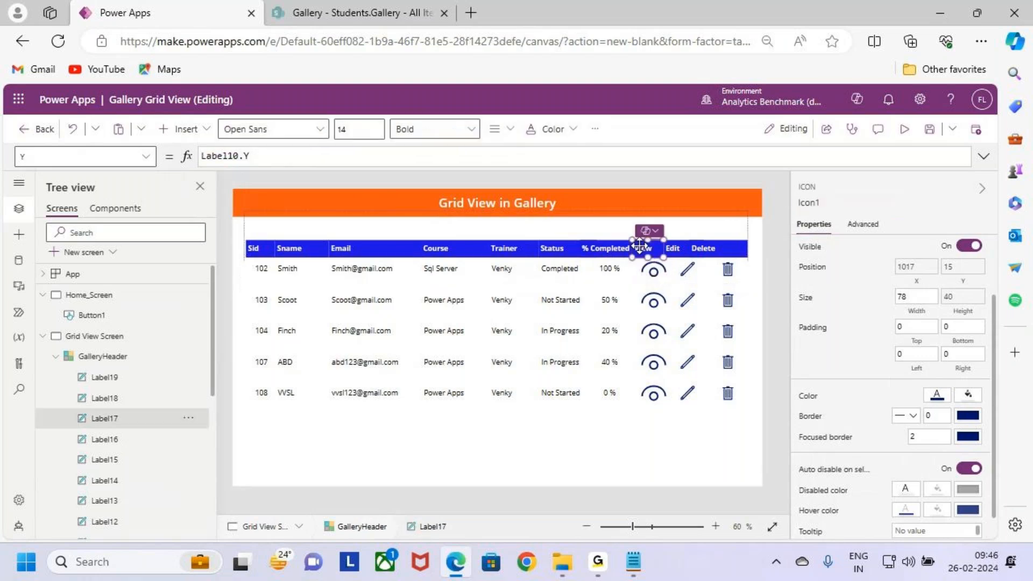
left_click(895, 271)
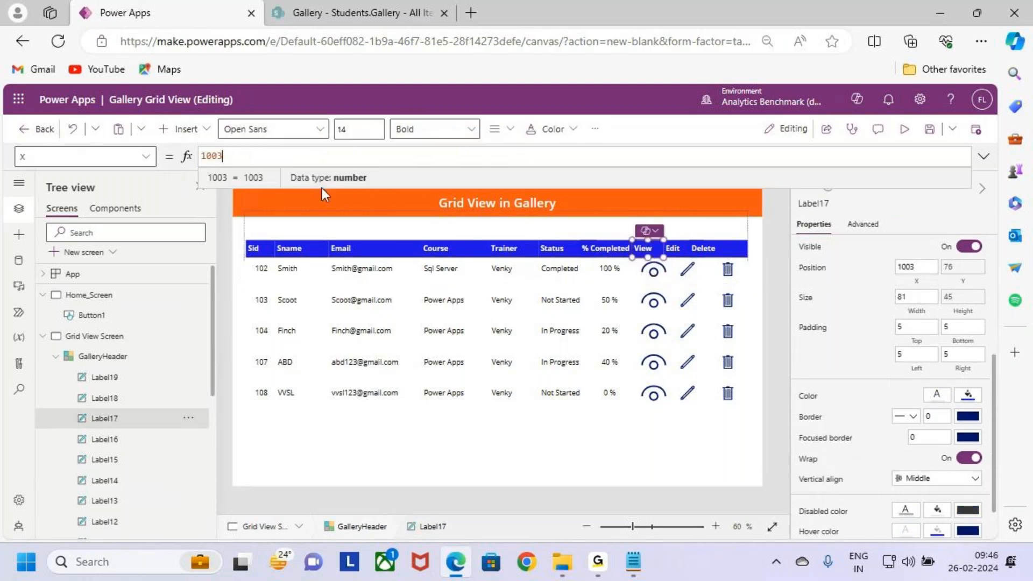
type("Icon1.")
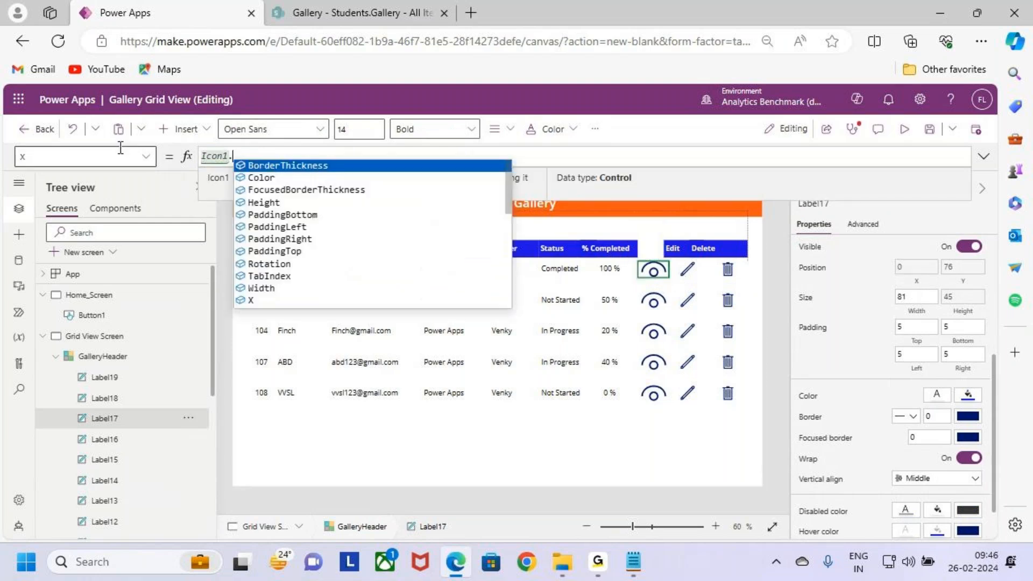
type("X")
Step: Set the View header label's width to Icon1.Width
left_click(914, 296)
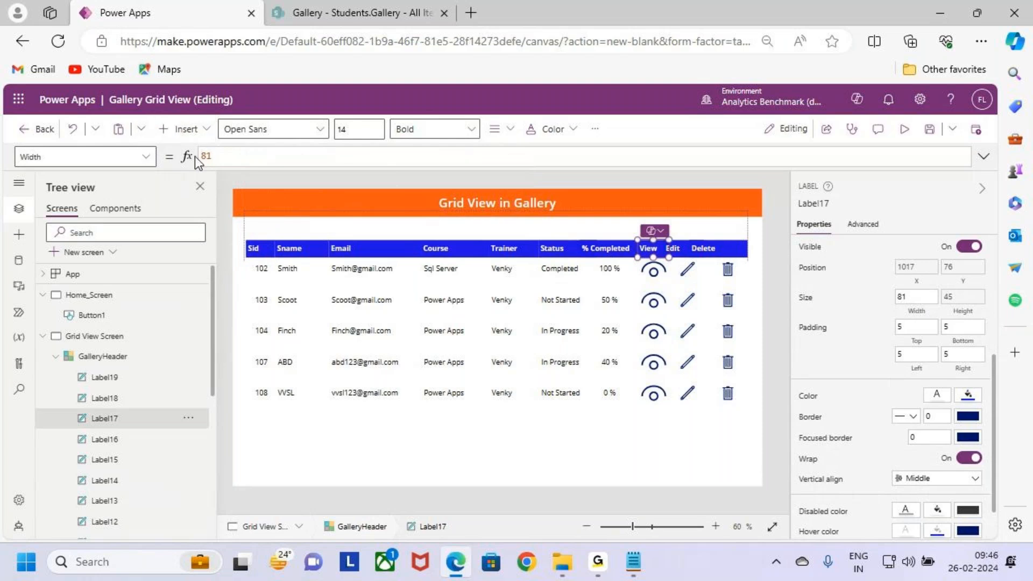
left_click_drag(214, 157, 146, 156)
type("Icon1.Width")
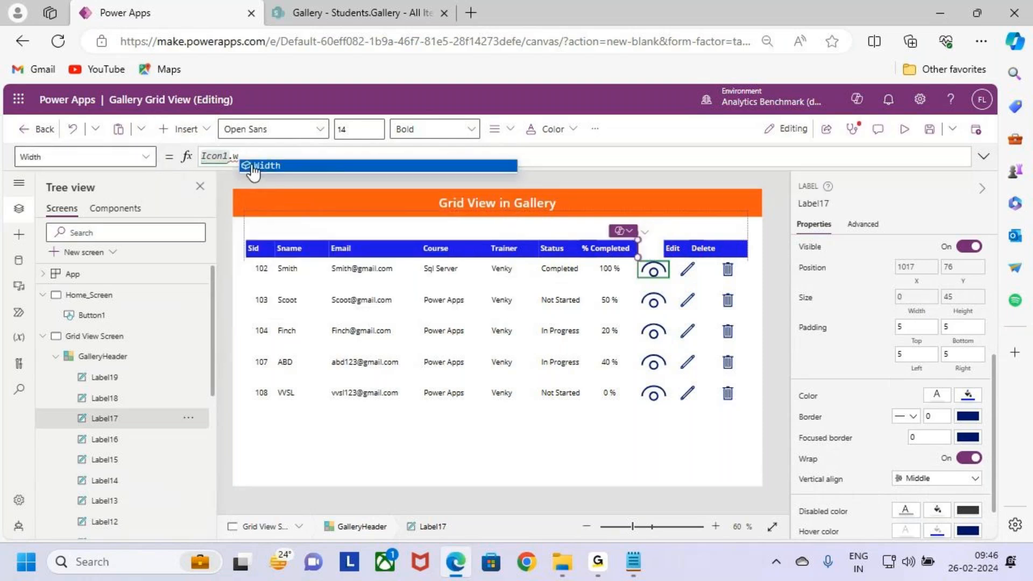
Step: Copy the name of the pencil icon in the gallery row and set the Edit header label's X position to Icon2.X
left_click(687, 269)
left_click(813, 202)
key("ctrl+c")
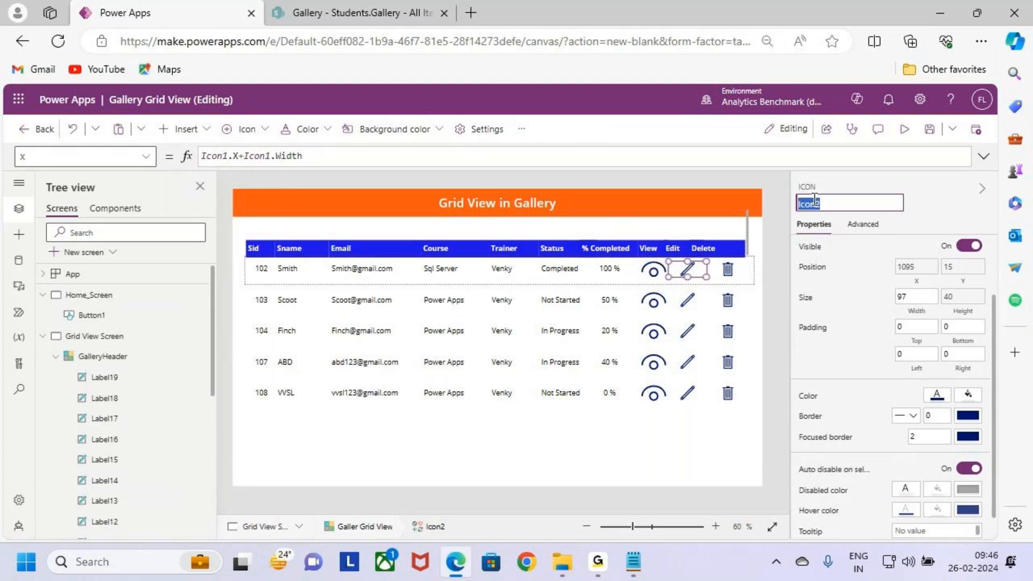
left_click(672, 248)
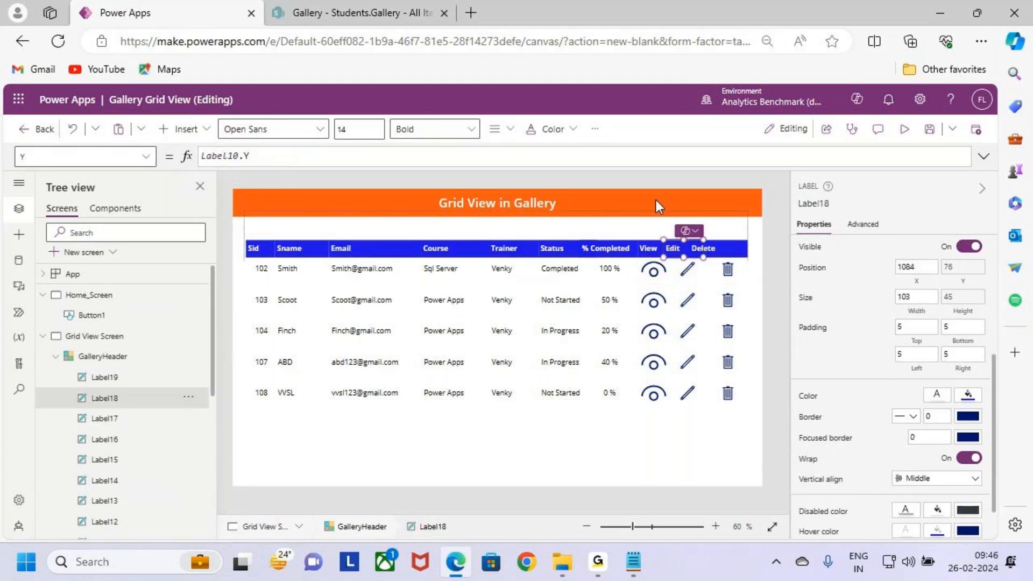
left_click(915, 282)
left_click_drag(244, 162, 150, 159)
key("ctrl+v")
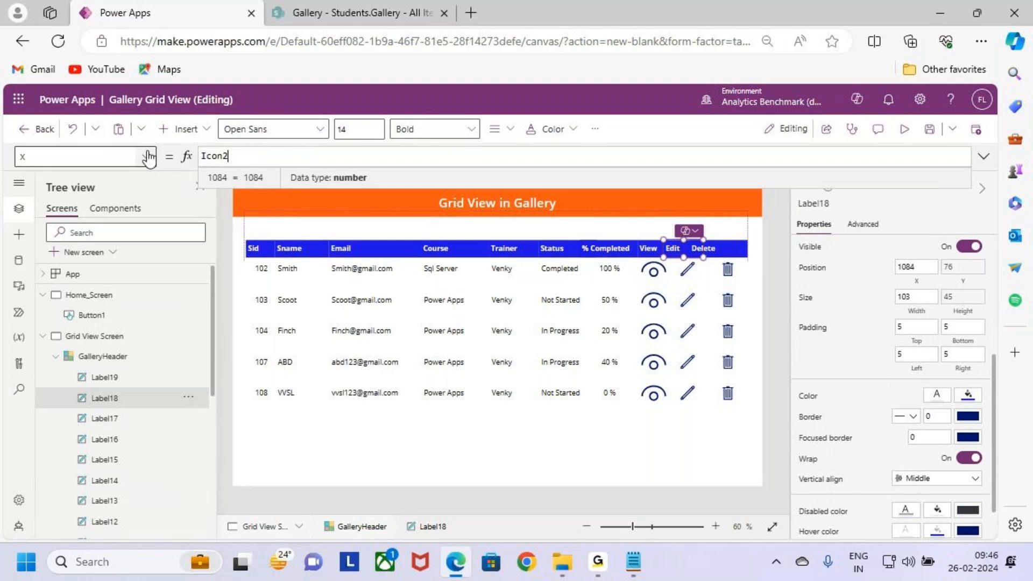
type(".x")
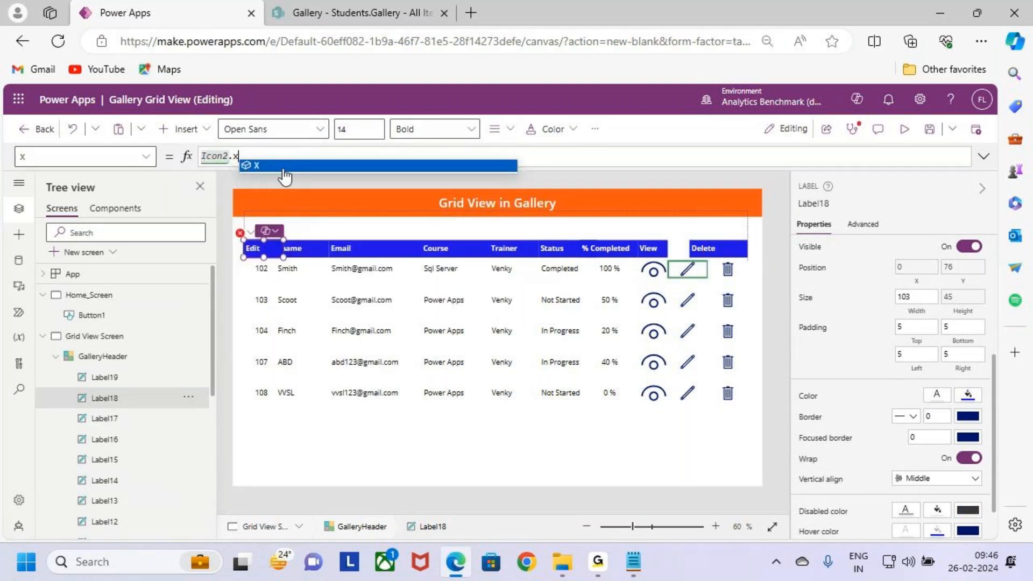
left_click(285, 171)
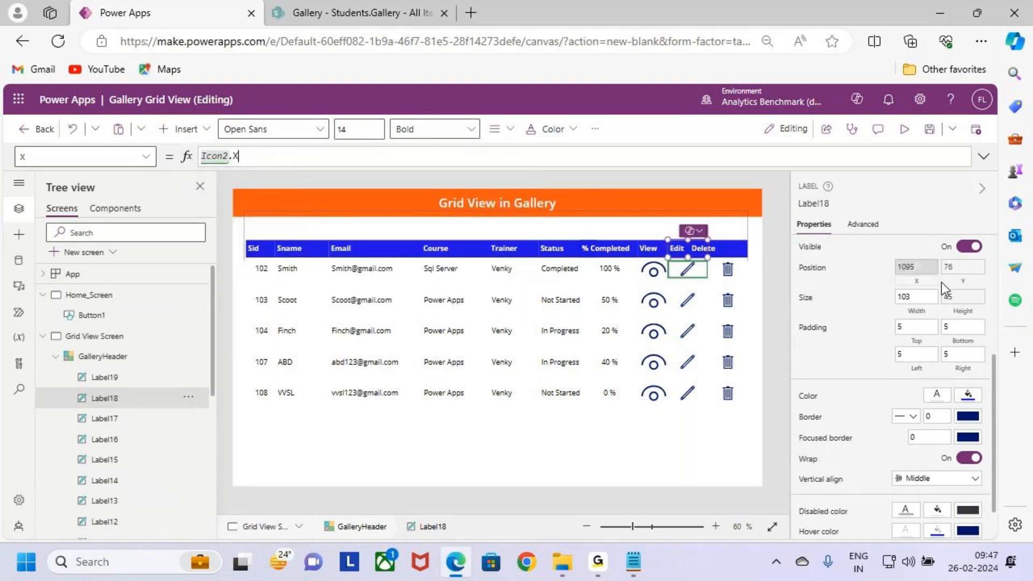
Step: Set the Edit header label's width to Icon2.Width
left_click(917, 319)
left_click_drag(245, 157, 155, 160)
key("ctrl+v")
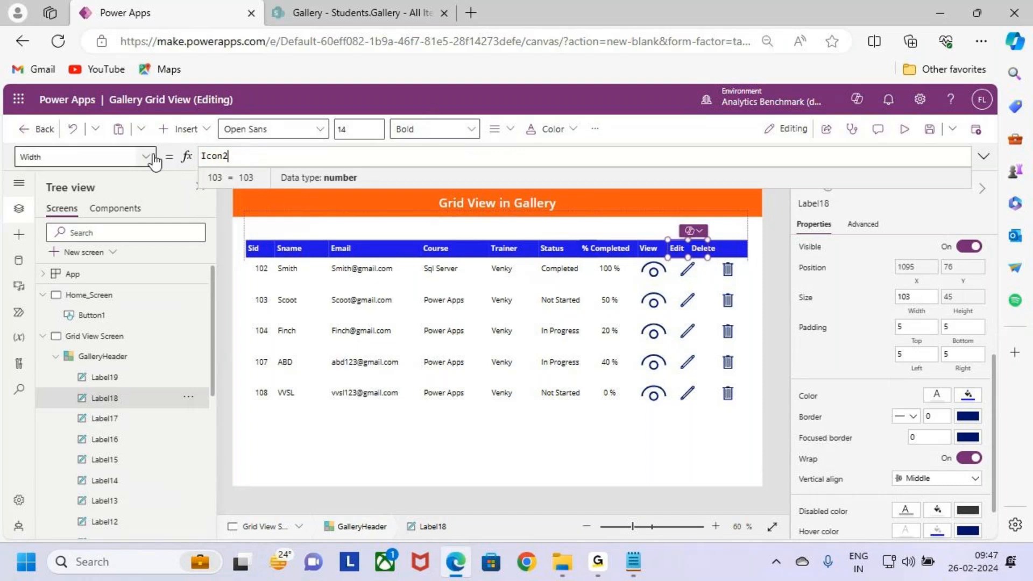
type(".Width")
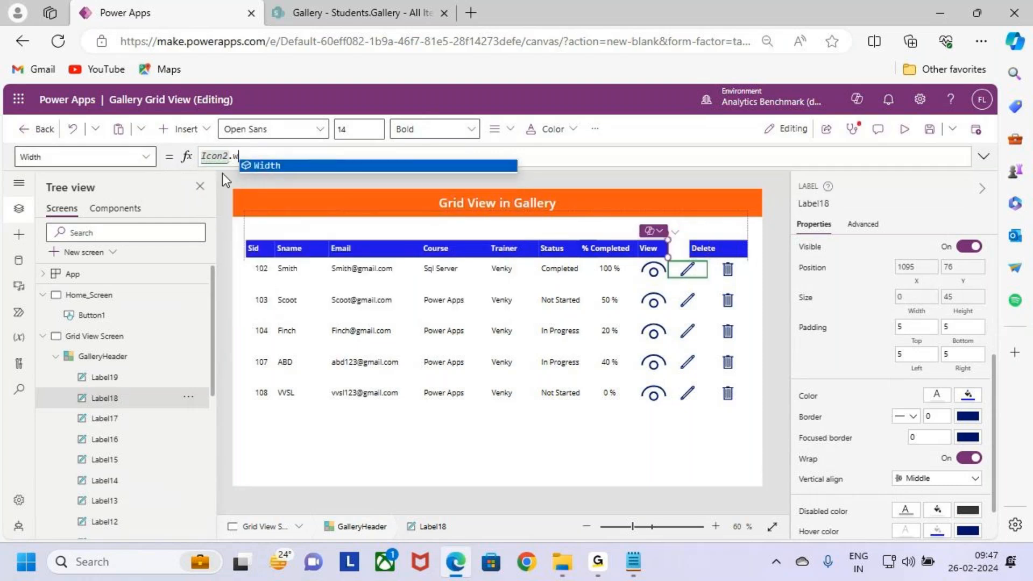
Step: Copy the name of the trash icon in the gallery row and set the Delete header label's X position to Icon3.X
left_click(734, 272)
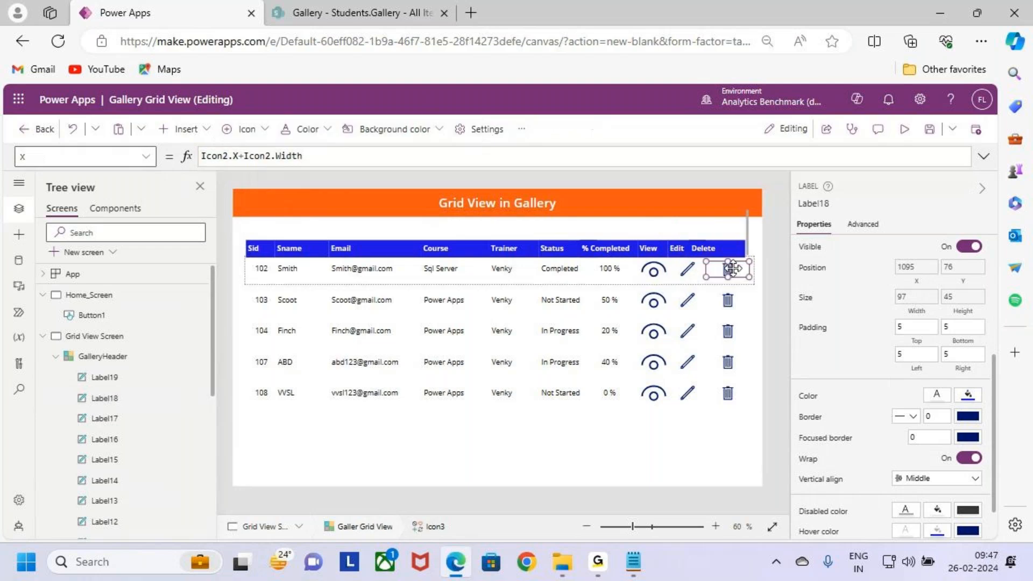
left_click(809, 203)
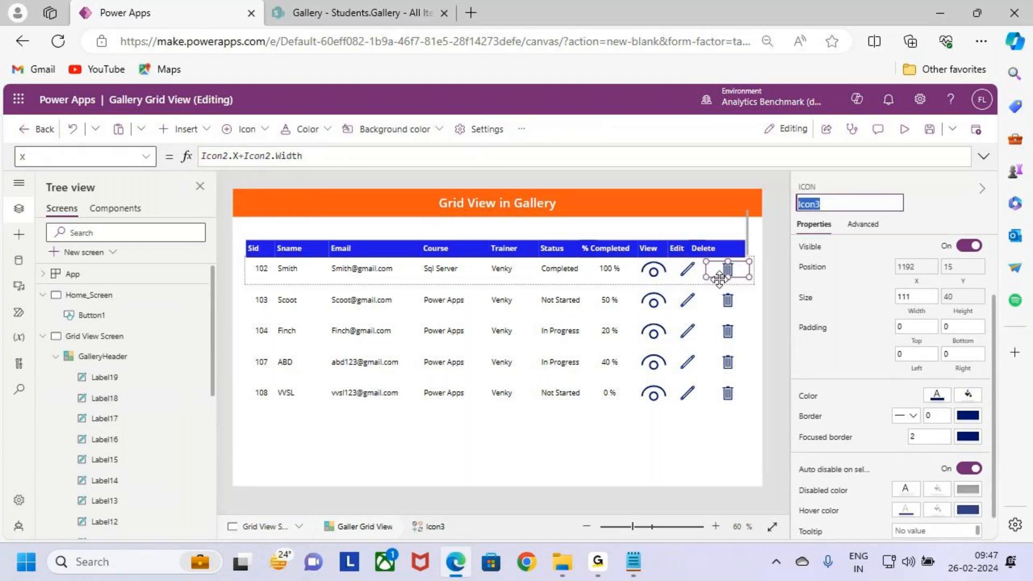
left_click(710, 252)
left_click(914, 267)
type("Icon3.X")
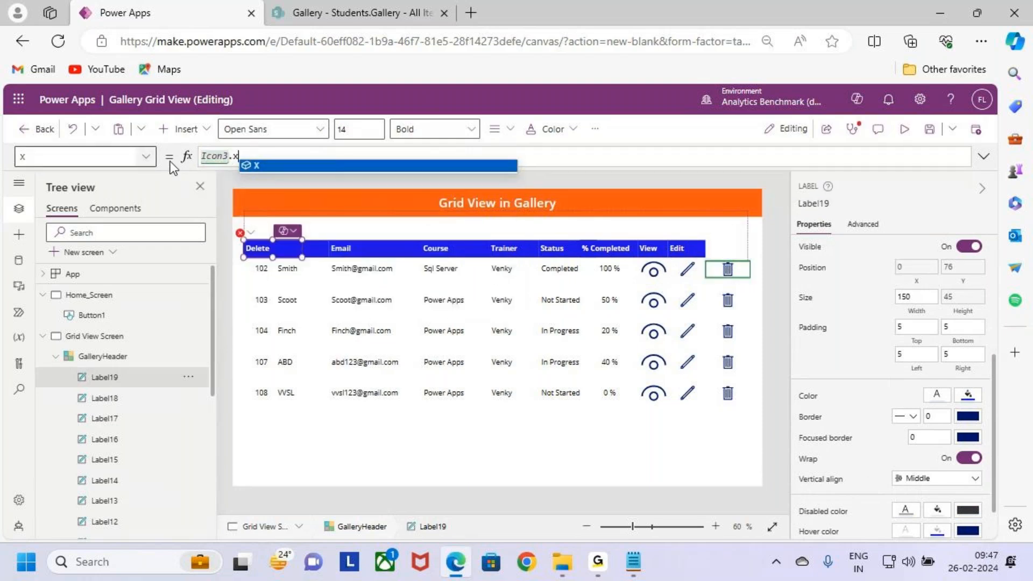
Step: Set the Delete header label's width to Icon3.Width and save the app
left_click(919, 296)
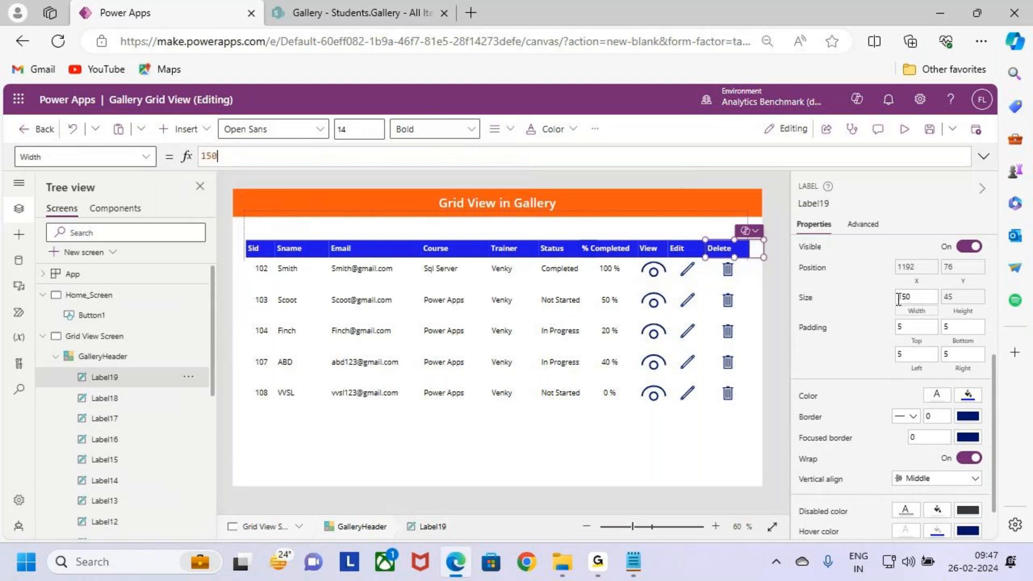
type("Icon3.w")
left_click(477, 165)
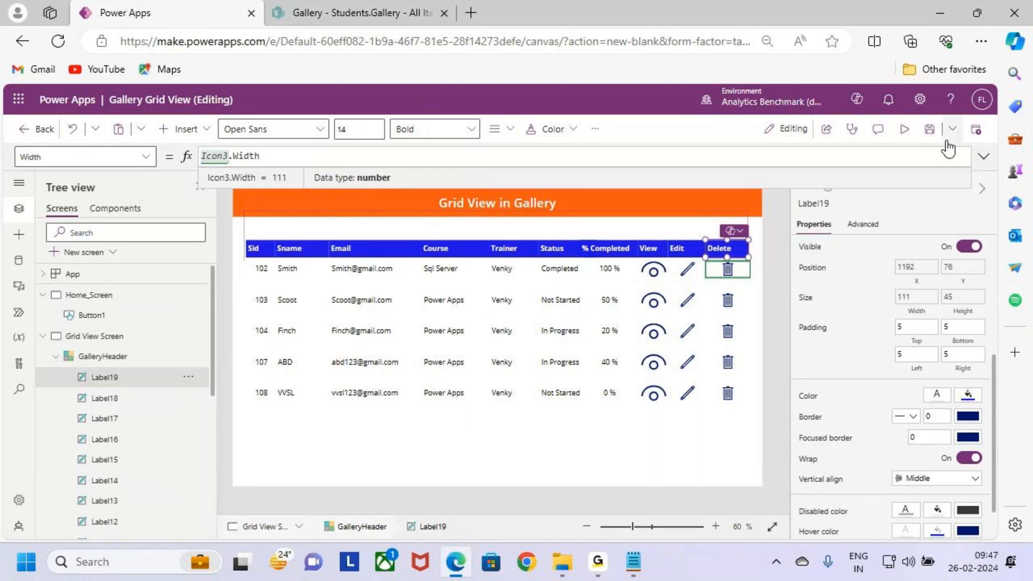
left_click(930, 129)
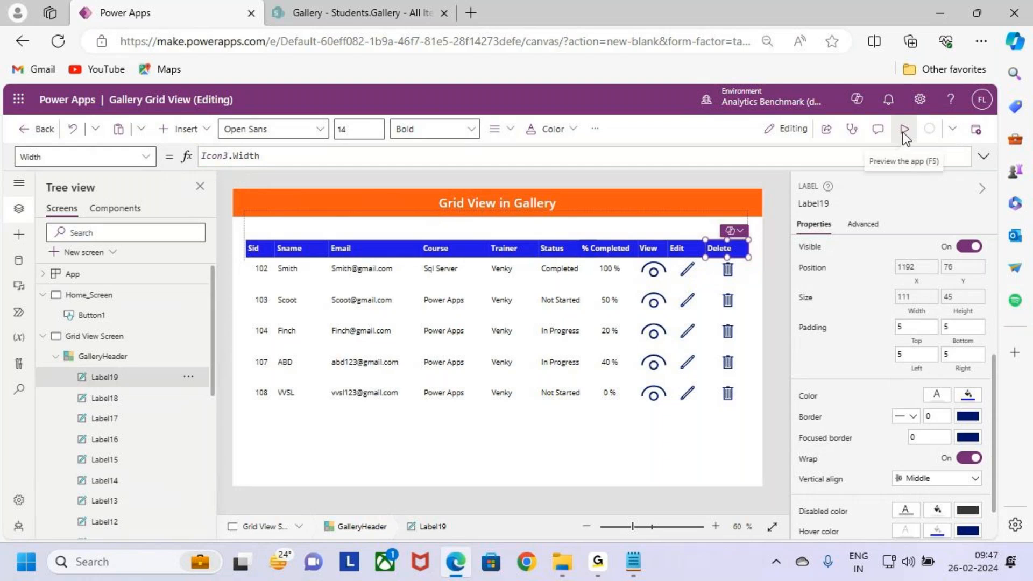
Step: Preview the app to check how the header labels line up with the gallery columns, and return to the editor
left_click(903, 134)
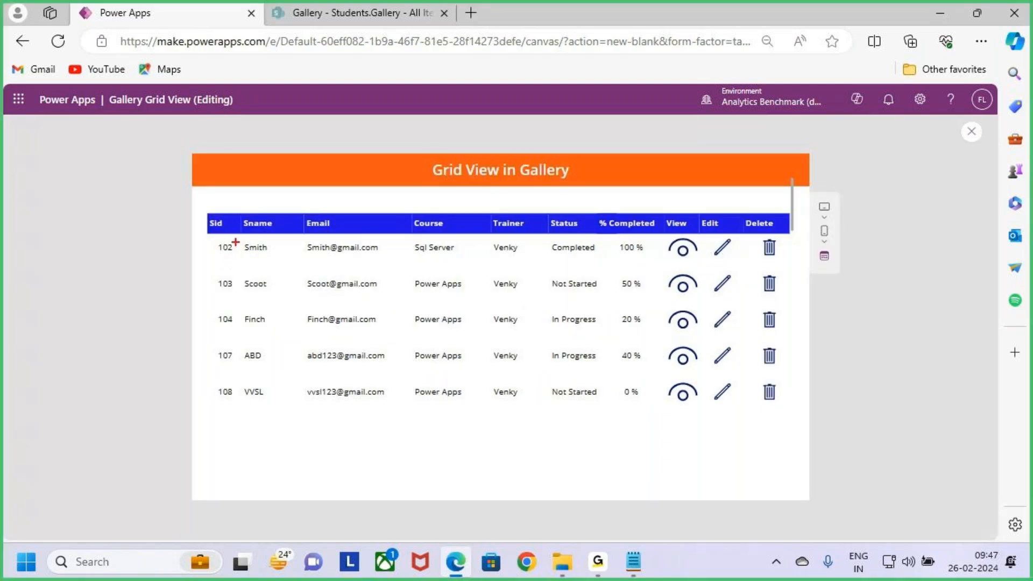
mouse_move(222, 229)
left_mouse_down()
mouse_move(222, 200)
mouse_move(265, 197)
left_mouse_up()
left_click_drag(344, 226, 351, 192)
left_click_drag(451, 228, 456, 198)
left_click_drag(518, 223, 529, 190)
left_click_drag(562, 223, 573, 188)
left_click_drag(637, 232, 636, 195)
mouse_move(676, 224)
left_mouse_down()
mouse_move(686, 190)
mouse_move(720, 202)
left_mouse_up()
left_click_drag(770, 223, 789, 186)
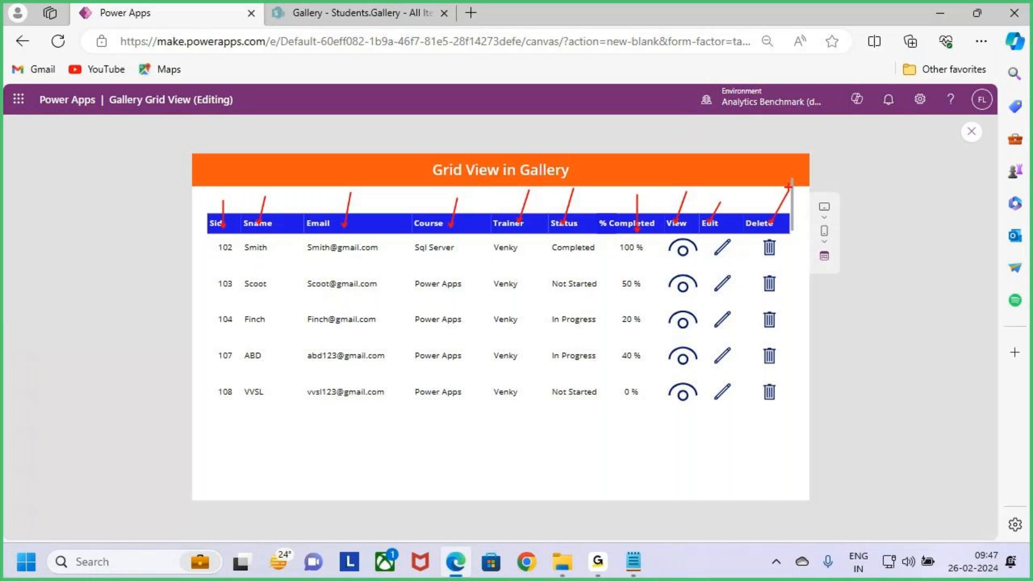
key("Escape")
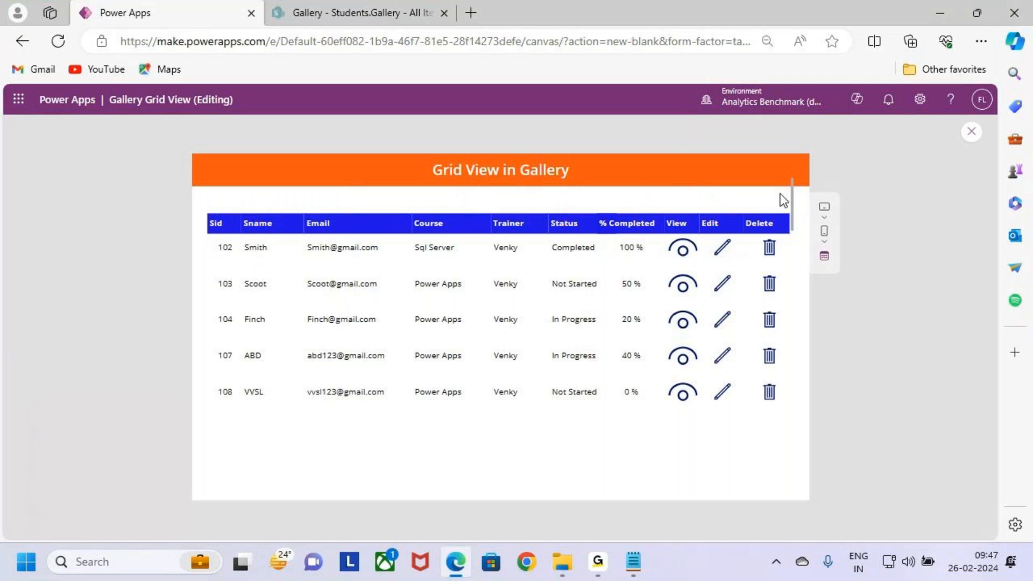
key("ctrl+2")
mouse_move(200, 208)
left_mouse_down()
mouse_move(571, 364)
mouse_move(812, 424)
left_mouse_up()
mouse_move(861, 182)
left_mouse_down()
mouse_move(913, 316)
mouse_move(980, 407)
mouse_move(987, 373)
left_mouse_up()
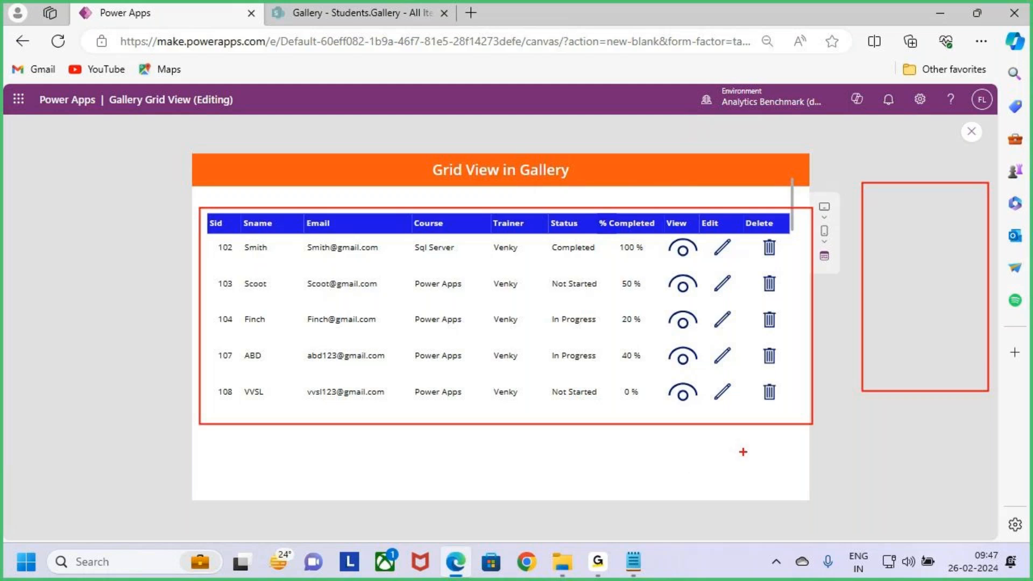
key("Escape")
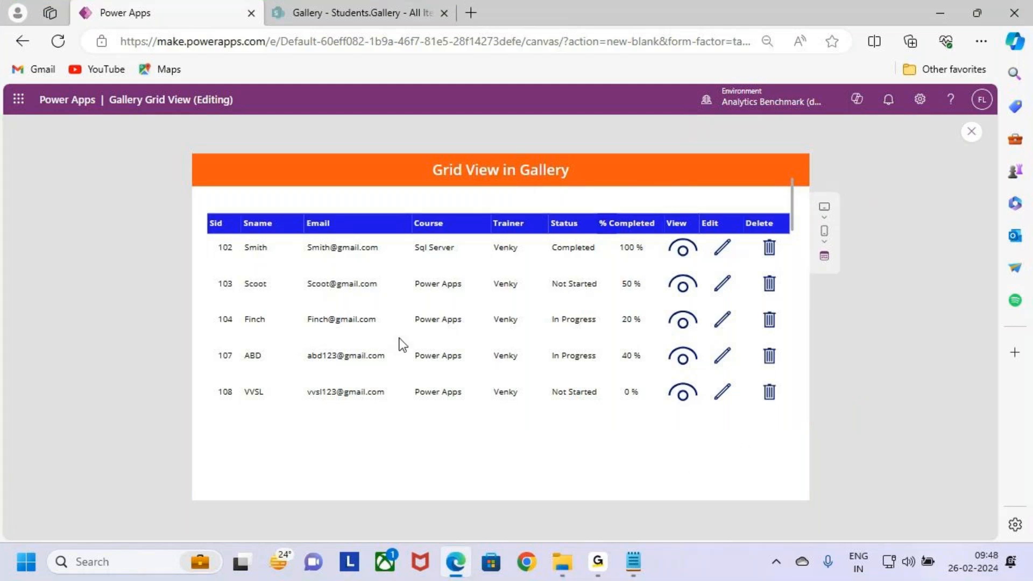
left_click(970, 131)
left_click(598, 373)
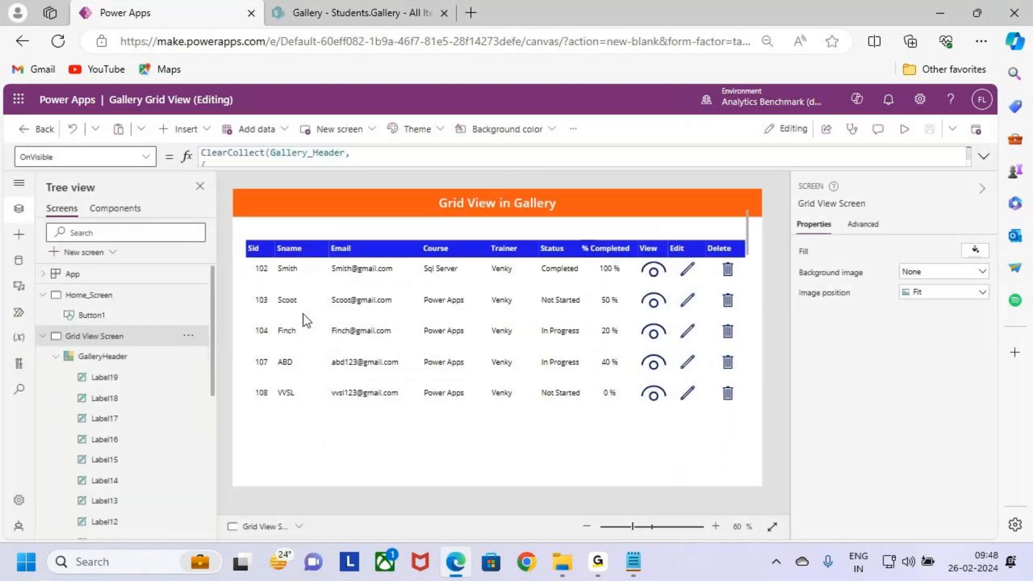
Step: Center-align the text of the Sid header label and save the app
left_click(252, 249)
left_click(495, 129)
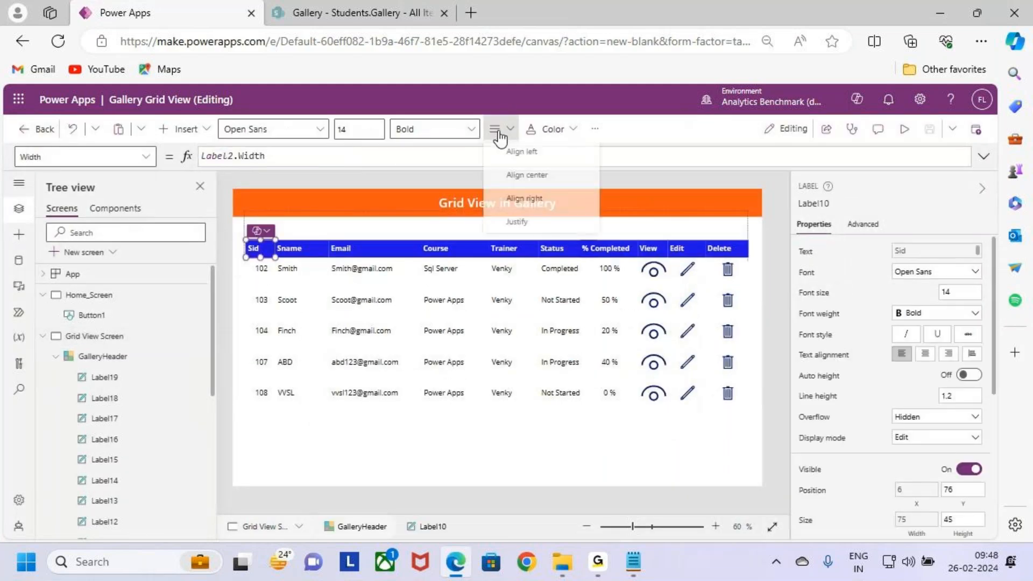
left_click(527, 173)
left_click(927, 139)
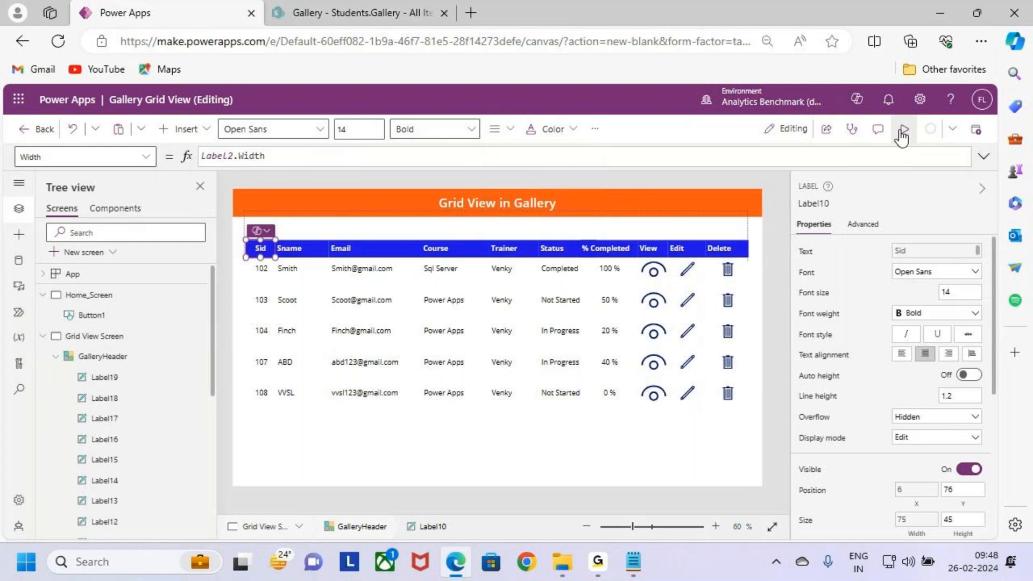
Step: Preview the app to review the finished grid and the first row's view, edit and delete icons, and return to the editor
left_click(902, 133)
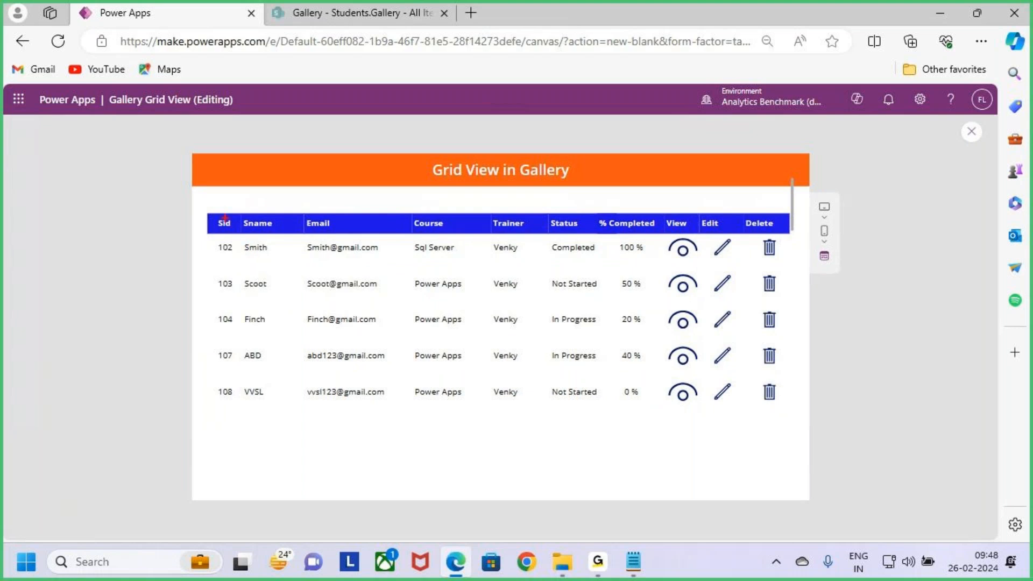
mouse_move(200, 211)
left_mouse_down()
mouse_move(362, 315)
mouse_move(763, 425)
mouse_move(792, 422)
left_mouse_up()
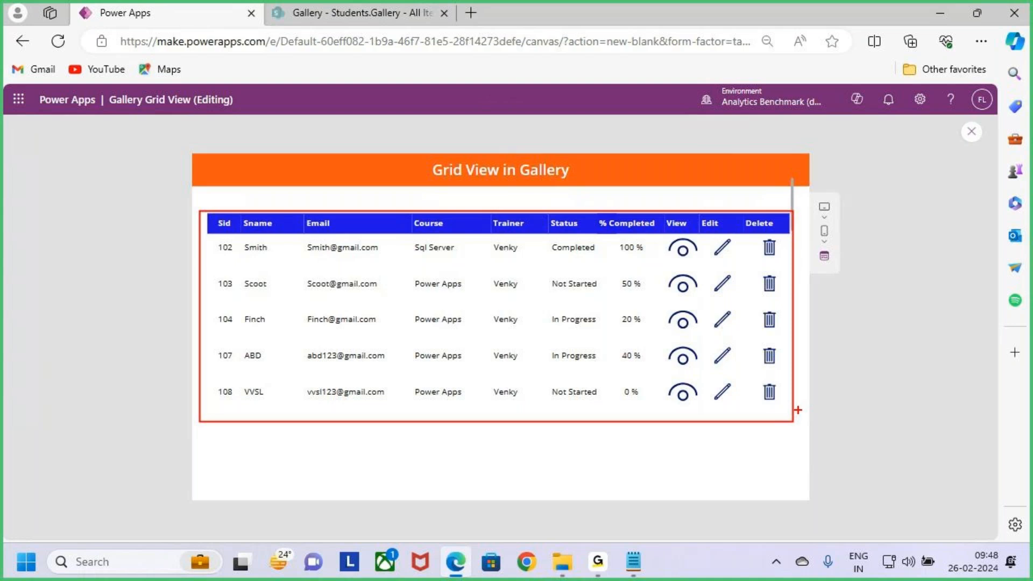
key("Escape")
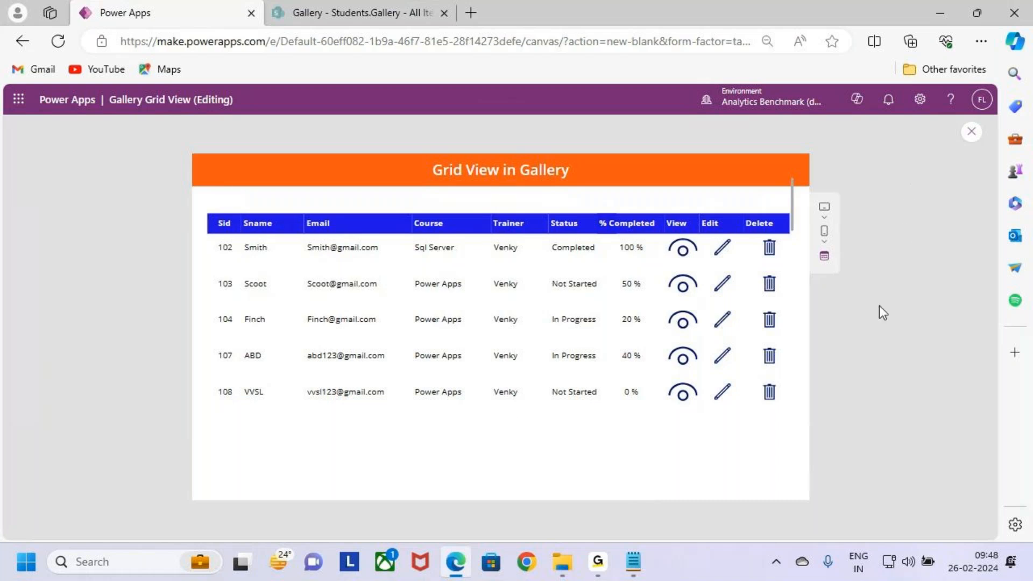
key("ctrl+2")
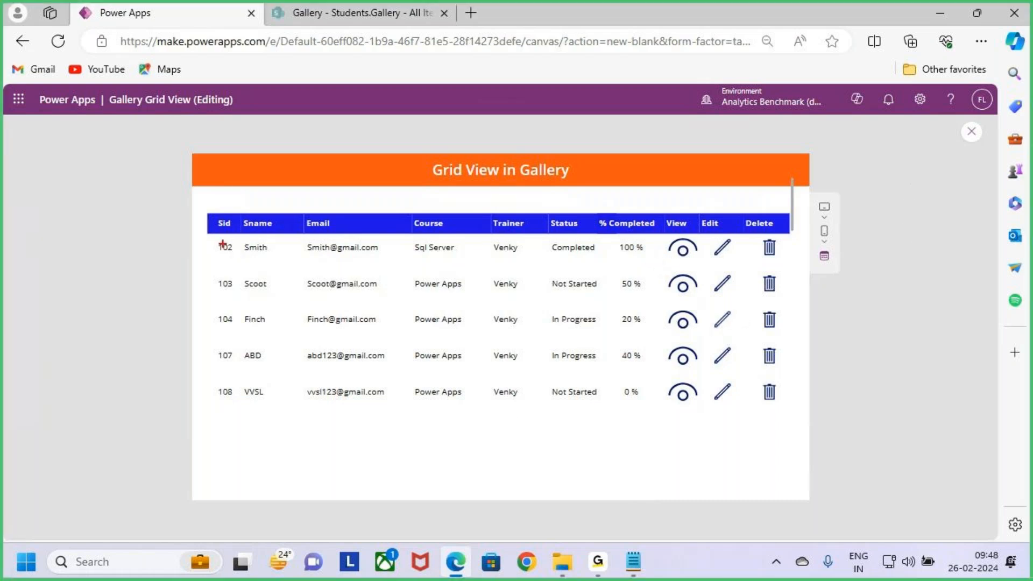
mouse_move(209, 236)
left_mouse_down()
mouse_move(369, 267)
mouse_move(649, 272)
mouse_move(719, 208)
left_mouse_up()
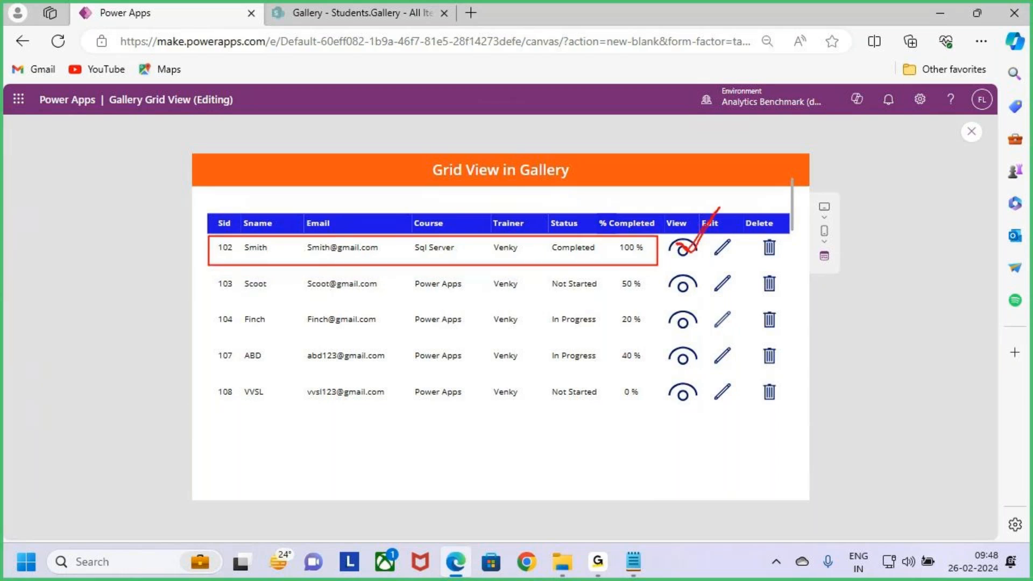
key("e")
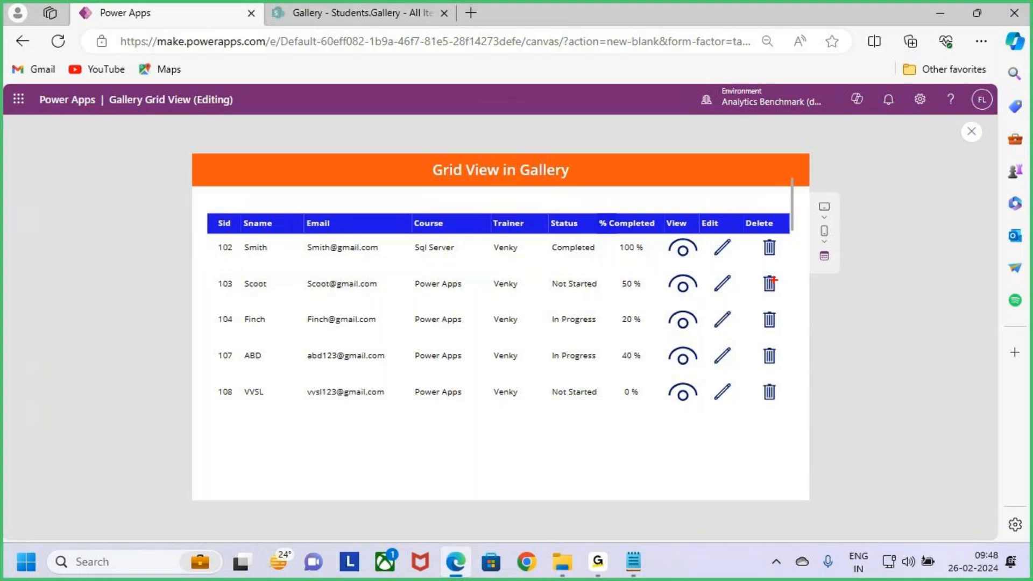
left_click_drag(671, 246, 711, 206)
mouse_move(203, 235)
left_mouse_down()
mouse_move(411, 262)
mouse_move(653, 262)
left_mouse_up()
mouse_move(861, 266)
left_mouse_down()
mouse_move(860, 304)
mouse_move(877, 323)
mouse_move(923, 301)
mouse_move(930, 346)
left_mouse_up()
left_click_drag(876, 357, 943, 342)
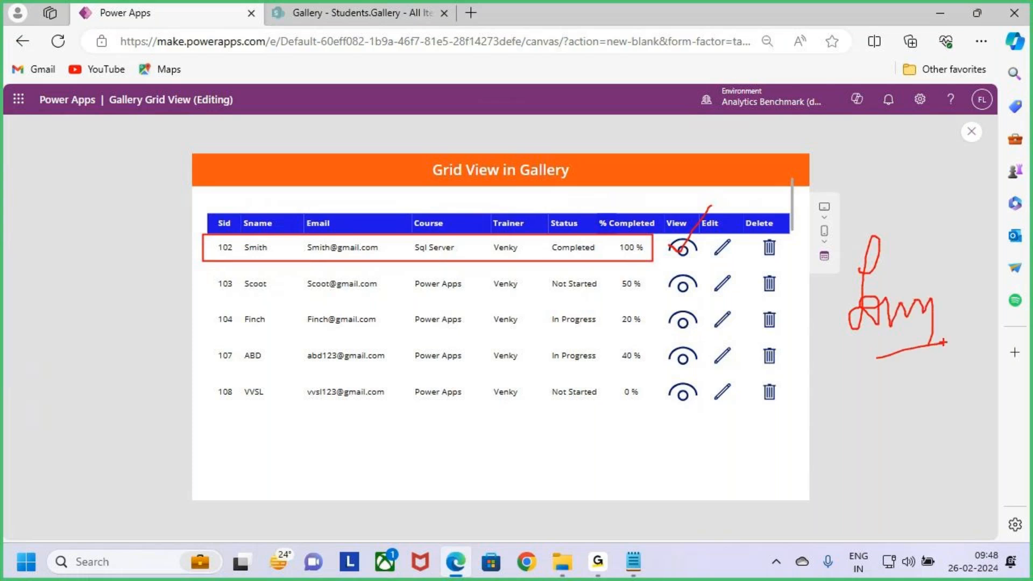
key("Escape")
key("ctrl+2")
left_click_drag(709, 236, 738, 264)
mouse_move(204, 231)
left_mouse_down()
mouse_move(380, 266)
mouse_move(659, 266)
left_mouse_up()
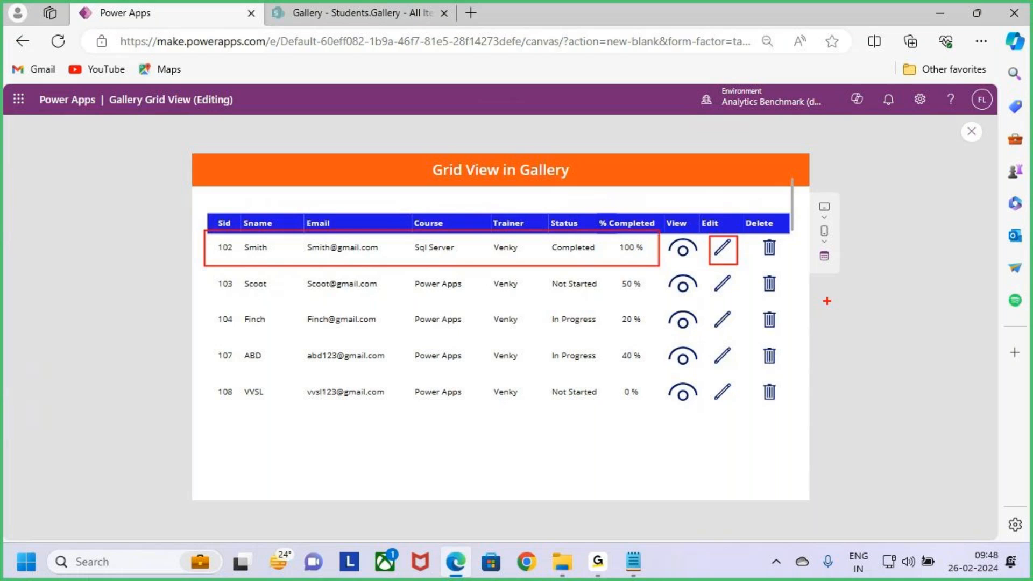
key("Escape")
key("ctrl+2")
left_click_drag(752, 236, 783, 262)
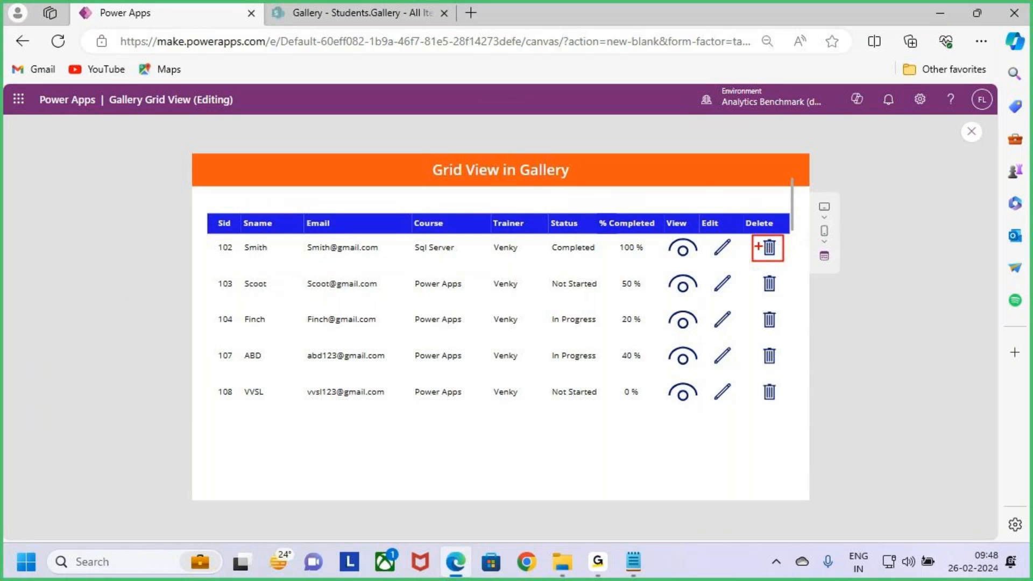
left_click_drag(203, 232, 752, 268)
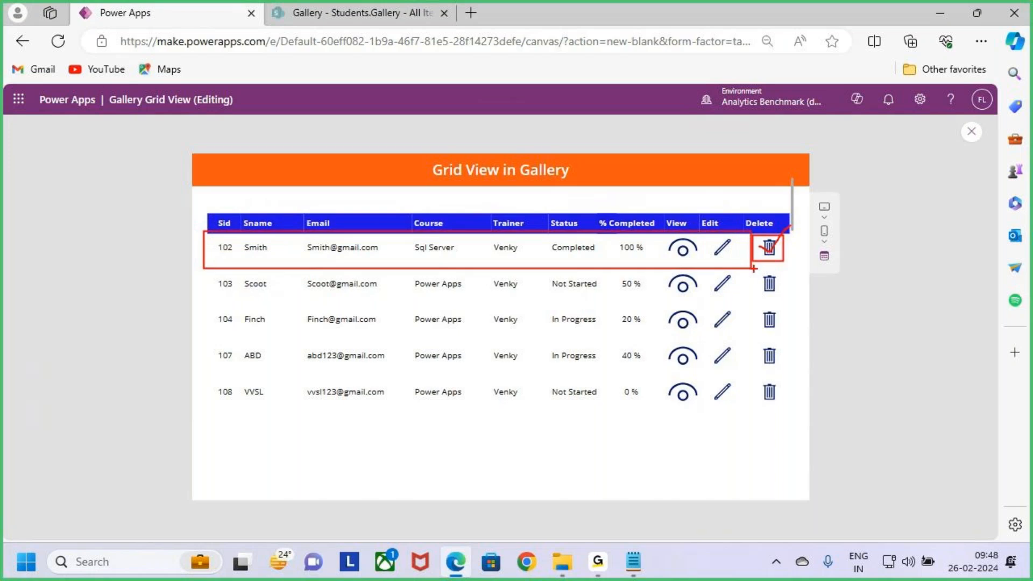
key("Escape")
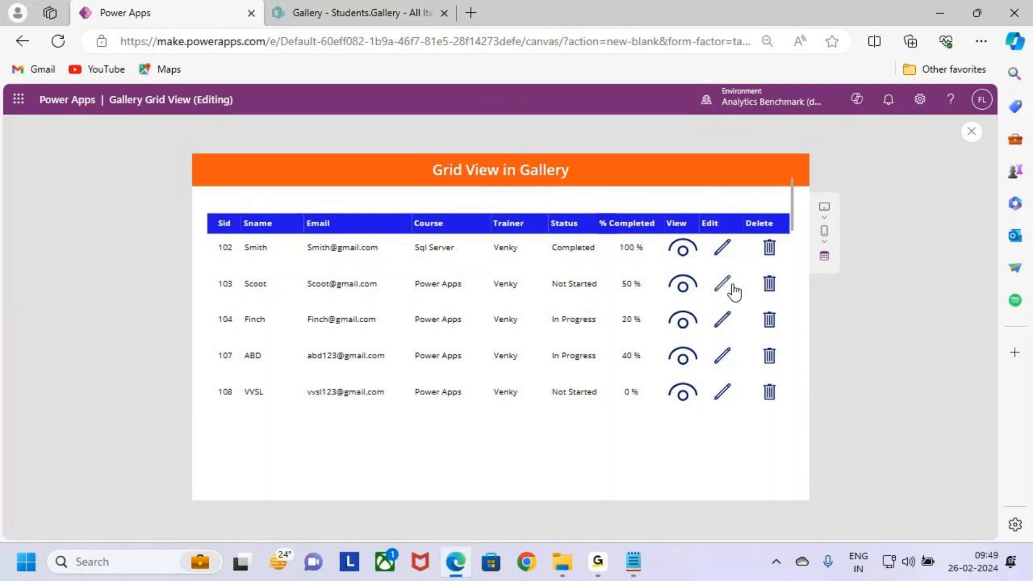
key("Escape")
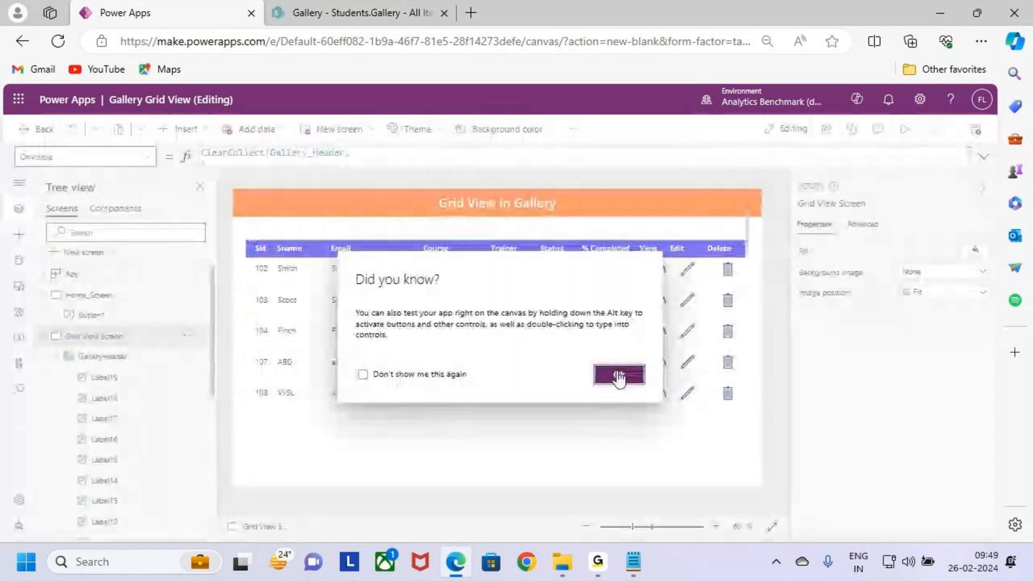
left_click(624, 373)
Step: Collapse Grid View Screen in the screen tree, visit Home_Screen, and return to Grid View Screen
left_click(43, 335)
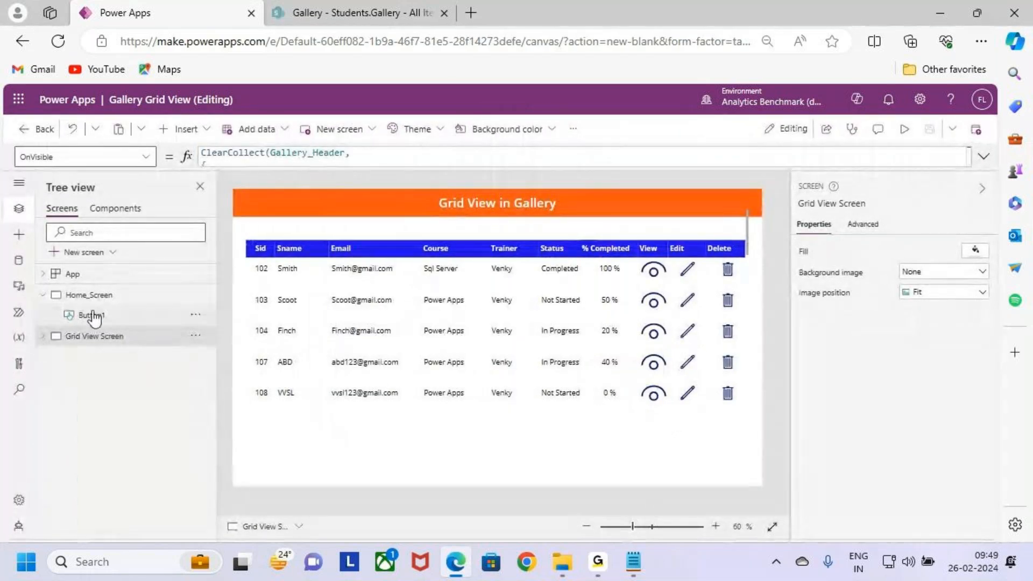
left_click(100, 317)
left_click(84, 336)
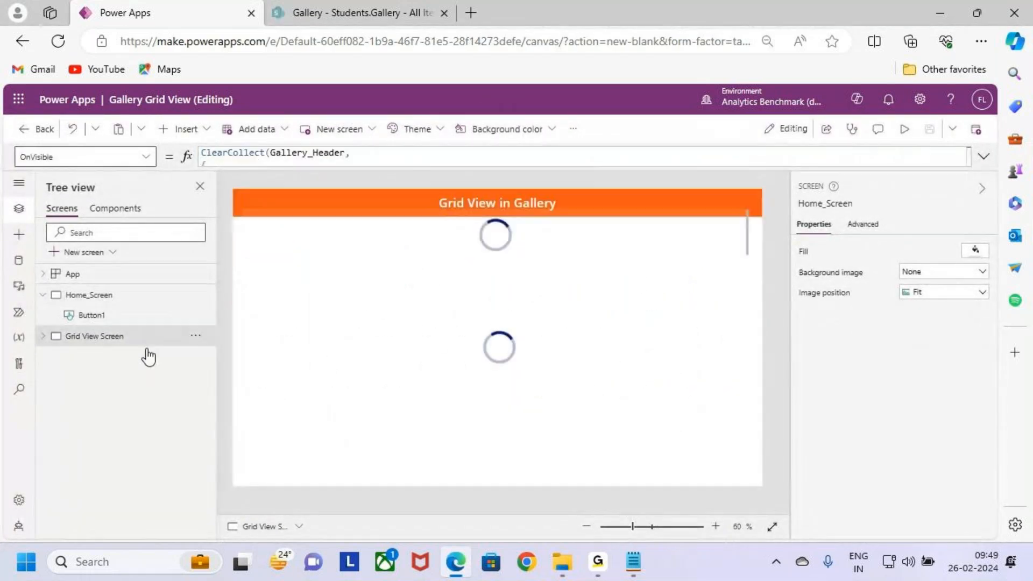
mouse_move(633, 257)
left_mouse_down()
mouse_move(668, 279)
mouse_move(768, 240)
mouse_move(756, 265)
left_mouse_up()
mouse_move(794, 216)
left_mouse_down()
mouse_move(786, 234)
mouse_move(818, 272)
mouse_move(864, 263)
left_mouse_up()
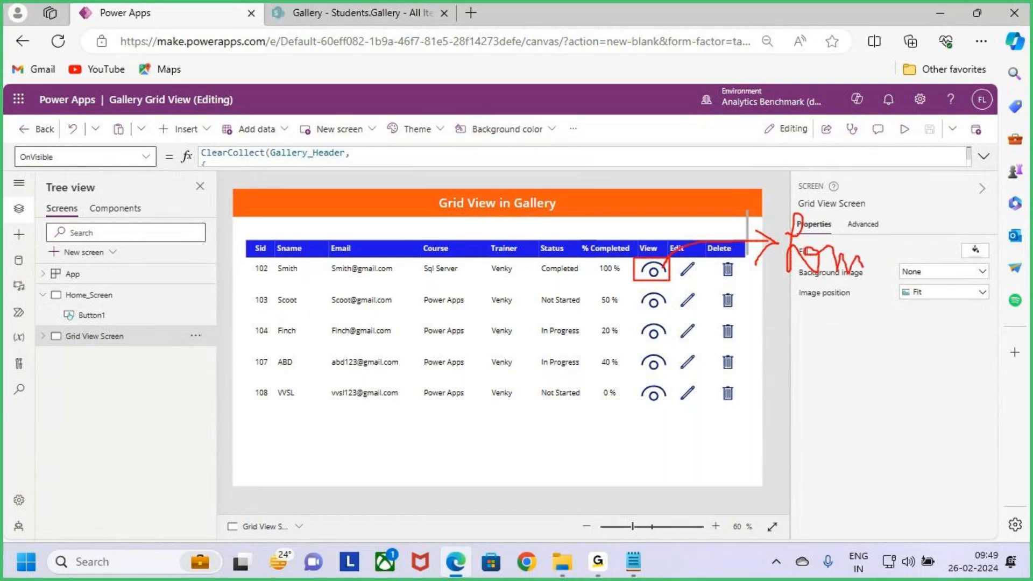
Step: Add a blank screen to the app and rename it Form_Screen
left_click(86, 251)
left_click(257, 345)
double_click(77, 357)
type("Form_Screen")
key("Return")
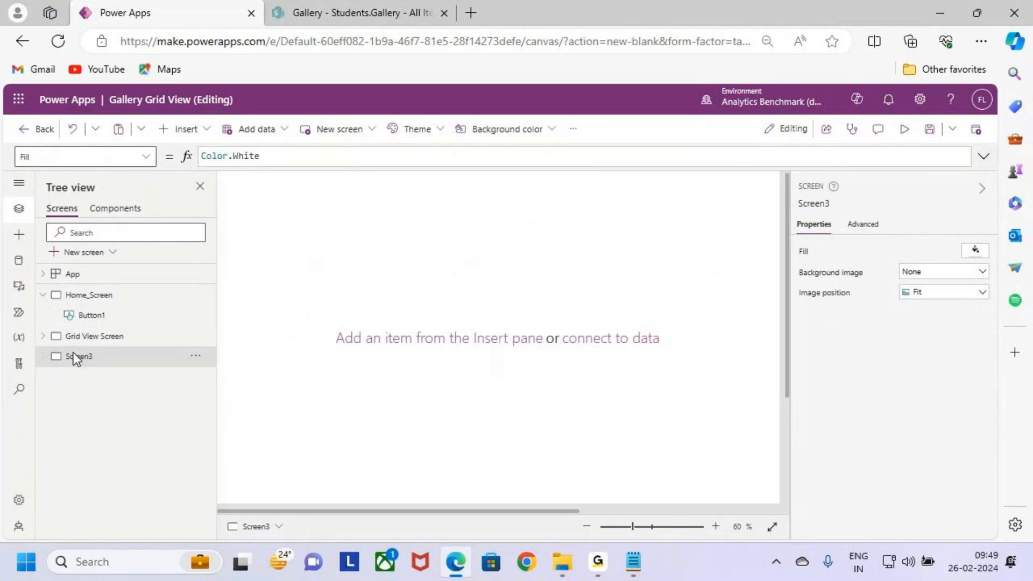
Step: Copy the orange title label from Grid View Screen onto Form_Screen and change its text to "Form"
left_click(105, 340)
left_click(111, 357)
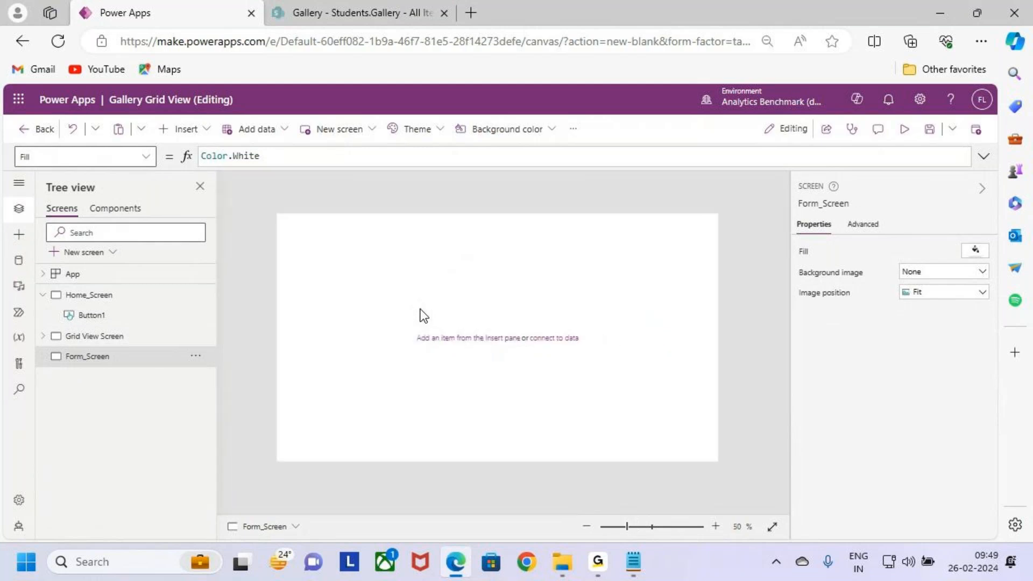
left_click(129, 338)
left_click(452, 202)
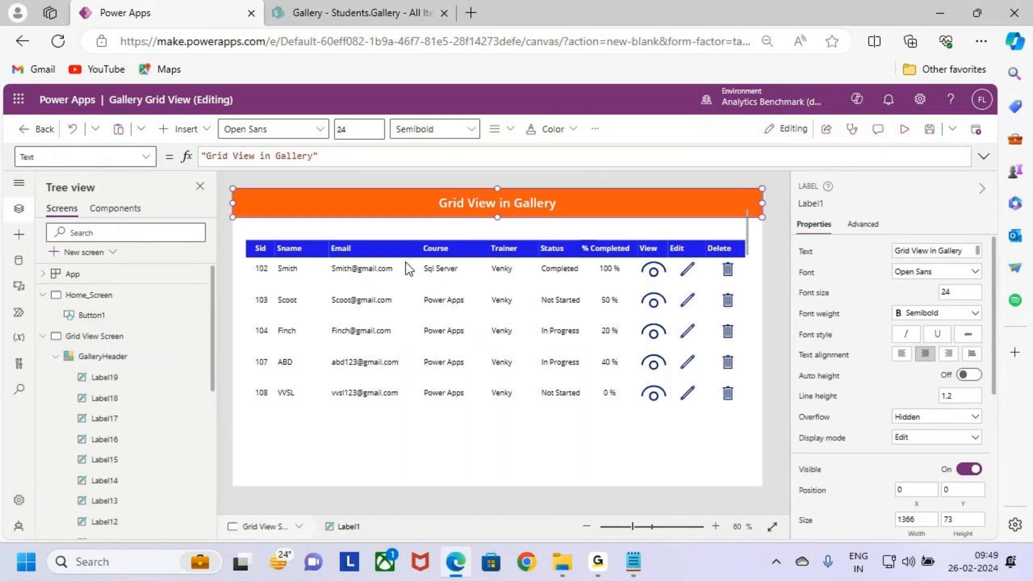
left_click(43, 335)
left_click(87, 356)
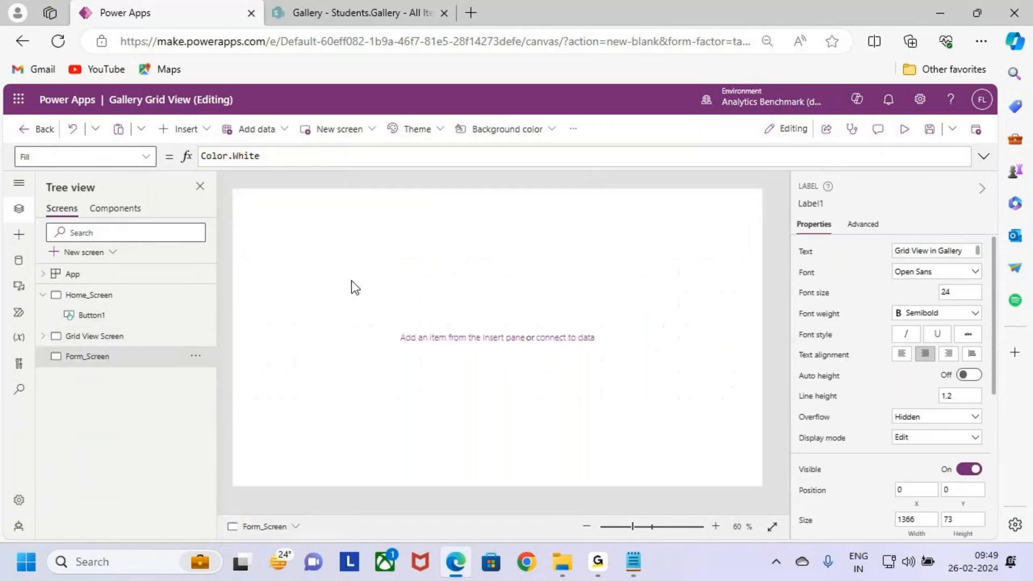
key("ctrl+v")
double_click(480, 214)
type("Form")
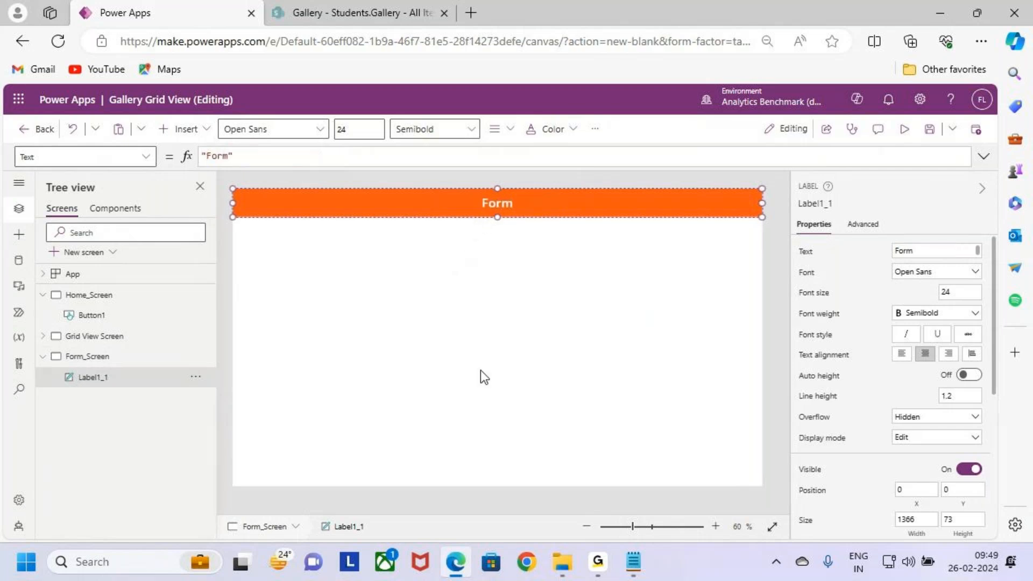
left_click(480, 271)
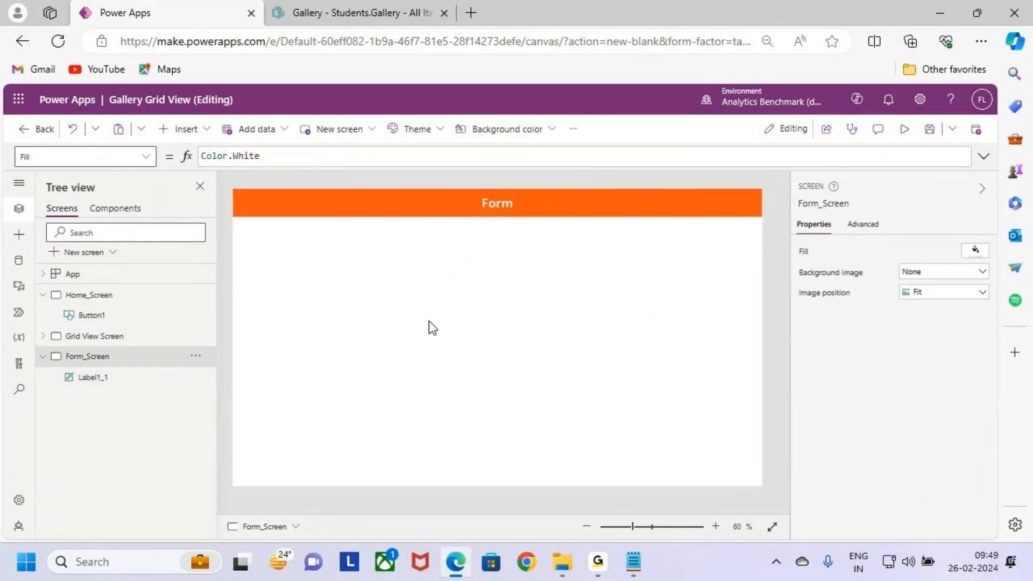
Step: Insert an edit form on Form_Screen, place it below the title at about X 60, Y 125, and widen it to about 1283
left_click(181, 129)
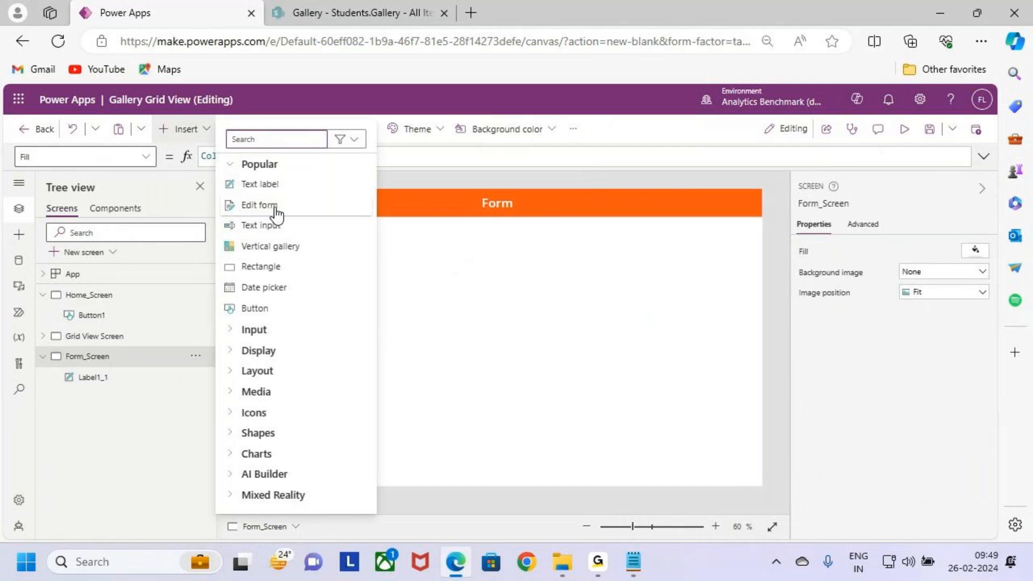
left_click(274, 207)
left_click(444, 398)
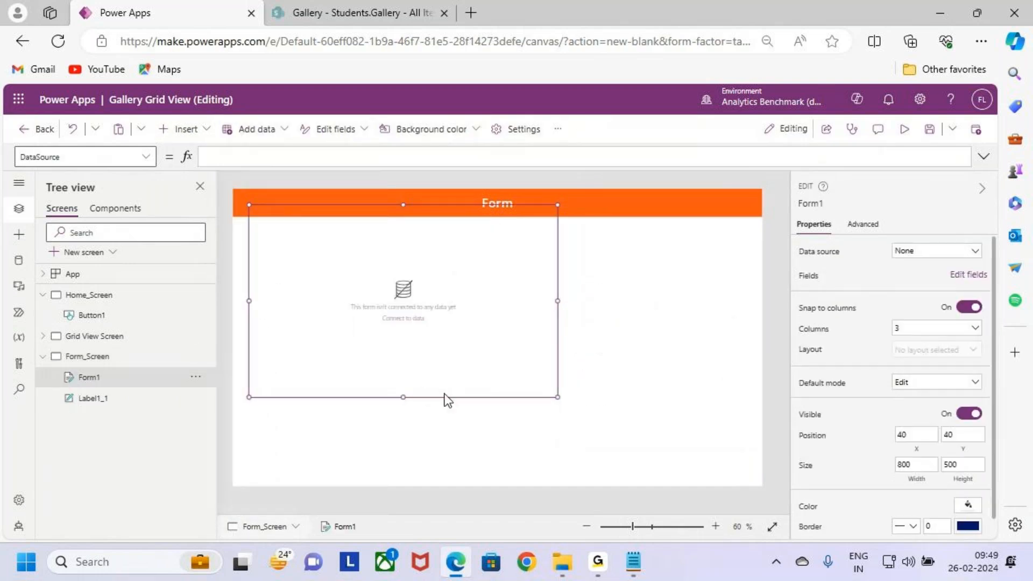
left_click_drag(452, 398, 458, 434)
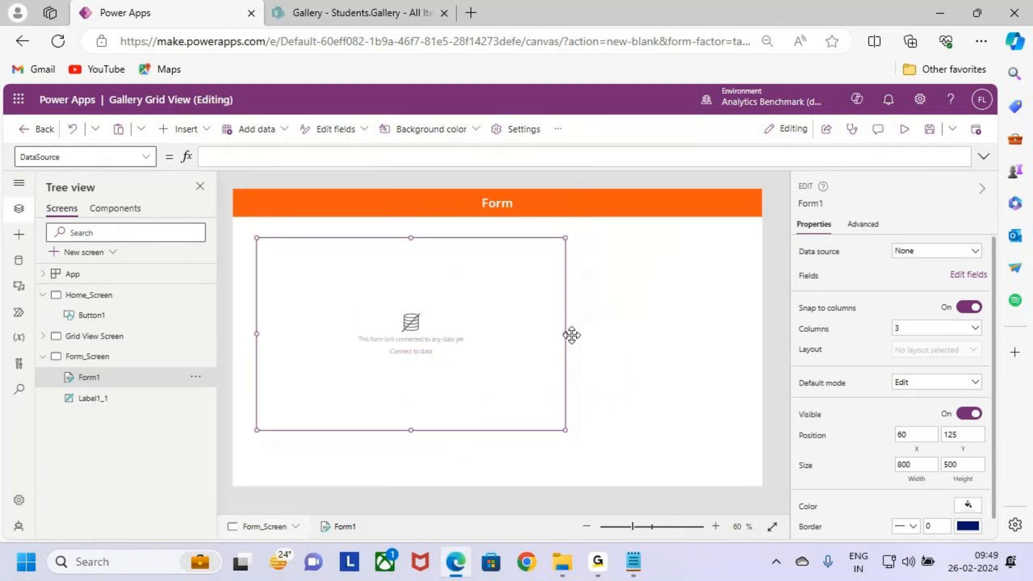
left_click_drag(564, 334, 751, 336)
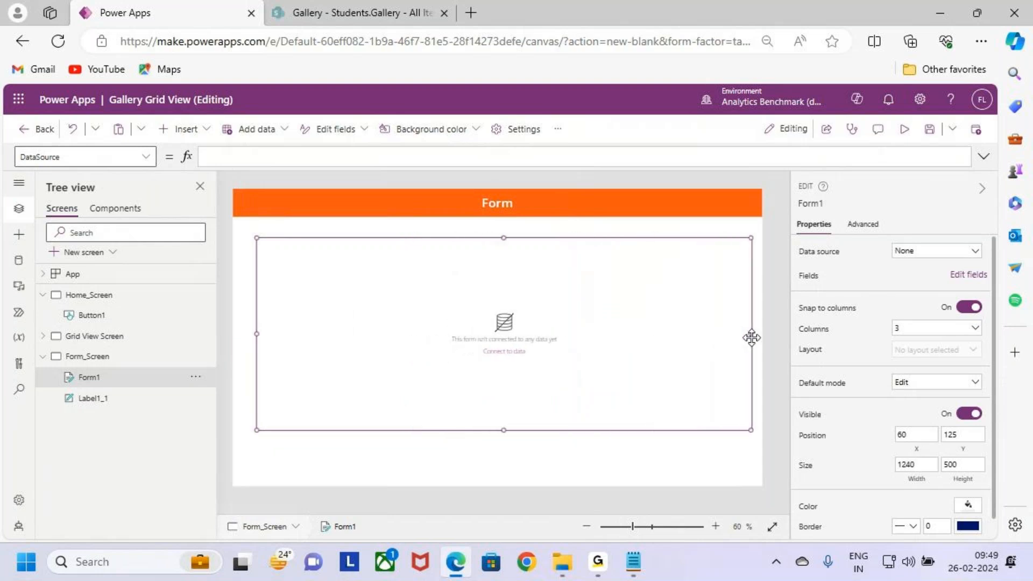
Step: Connect the form to the Students.Gallery data source and enlarge it to about 1306 by 536 at X 36
left_click(957, 252)
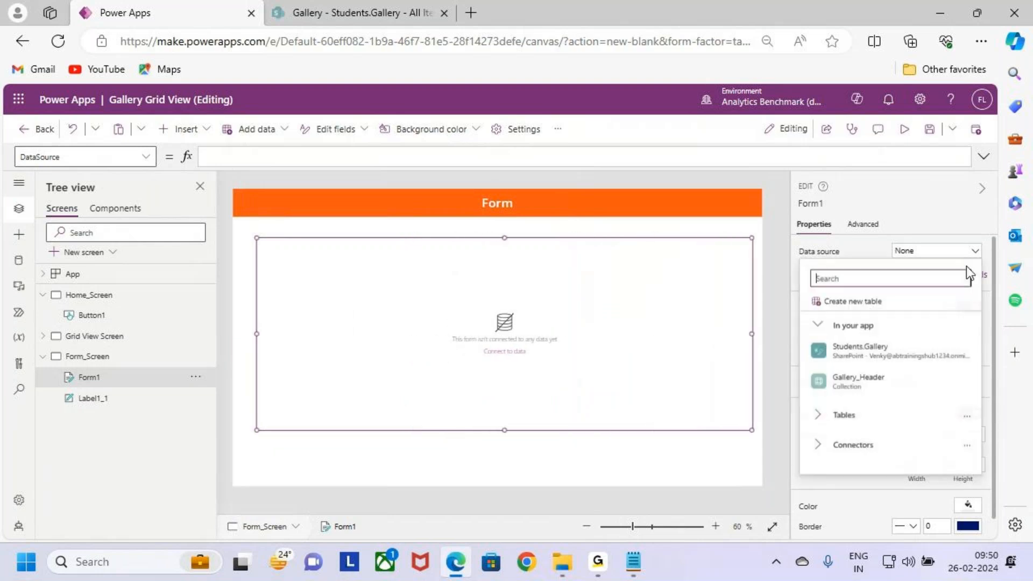
left_click(892, 351)
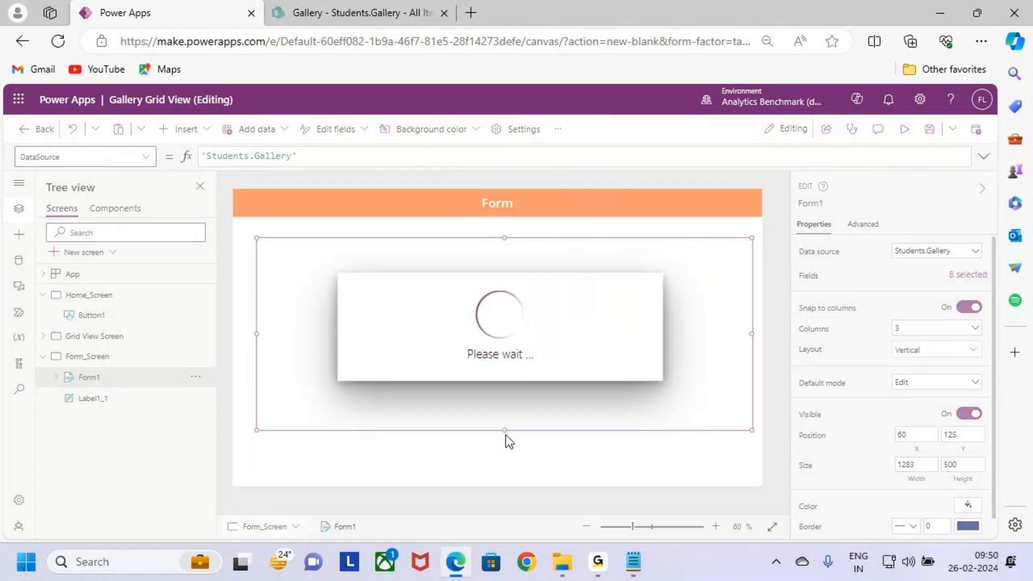
left_click_drag(504, 430, 501, 443)
left_click_drag(257, 341, 247, 340)
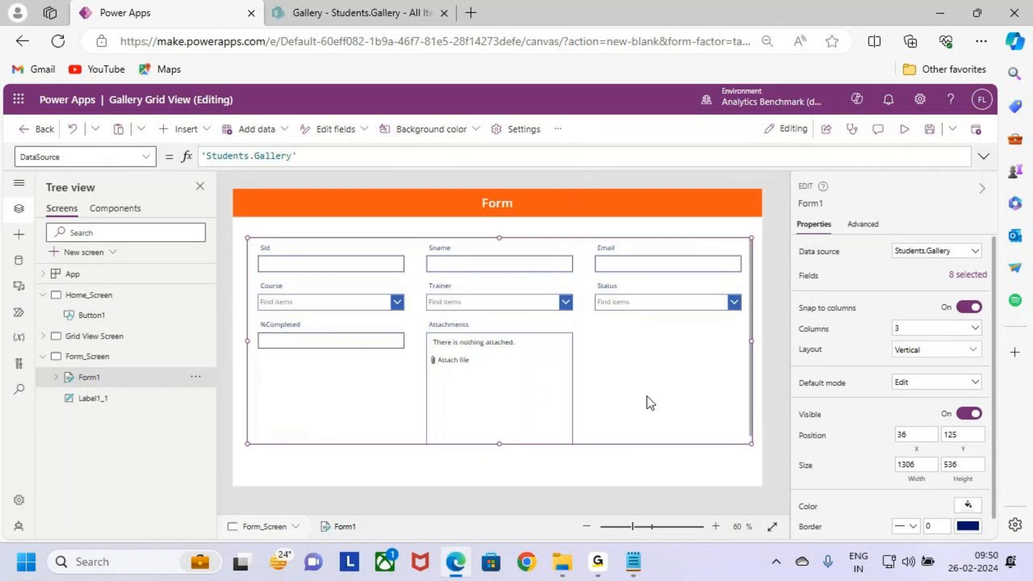
Step: Remove the Attachments field from the form
left_click(965, 274)
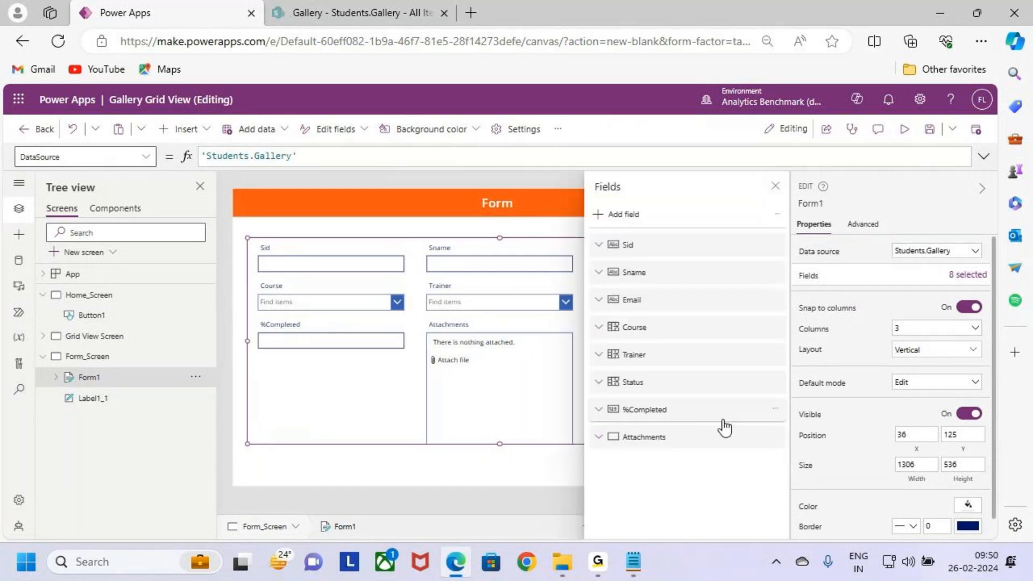
left_click(775, 437)
left_click(824, 509)
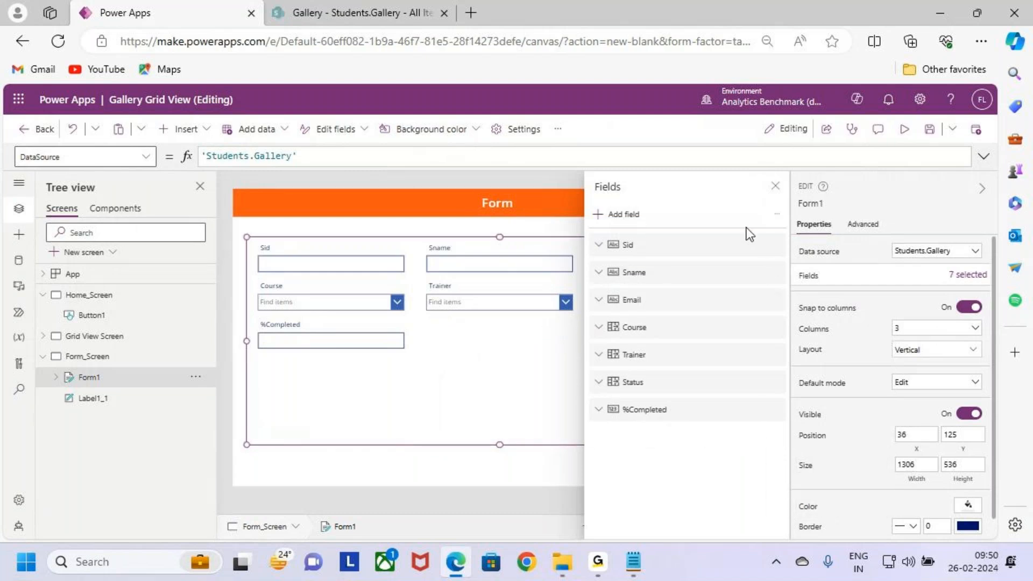
left_click(774, 186)
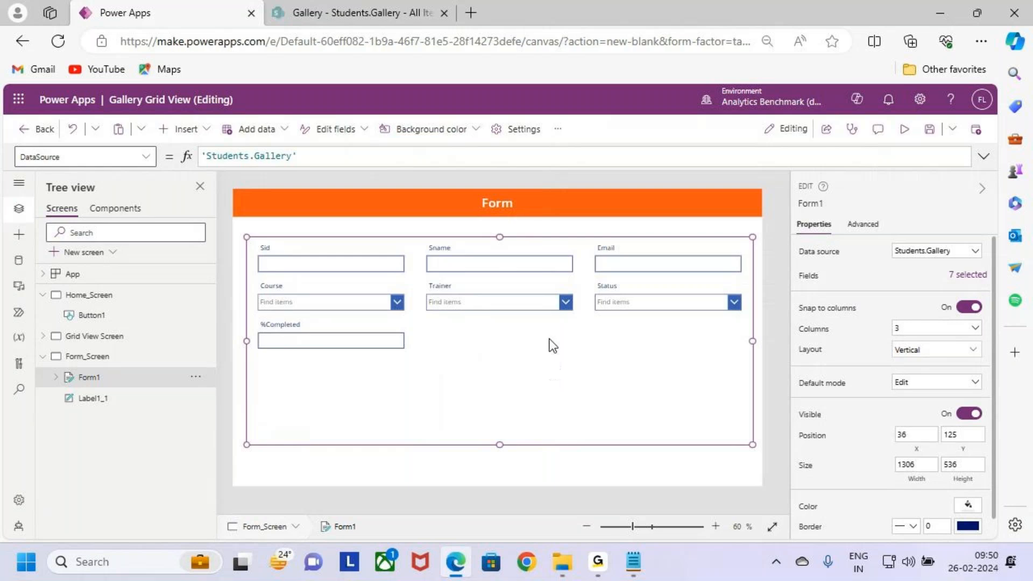
Step: Try the form with 2 columns and the Horizontal layout
left_click(968, 329)
left_click(917, 365)
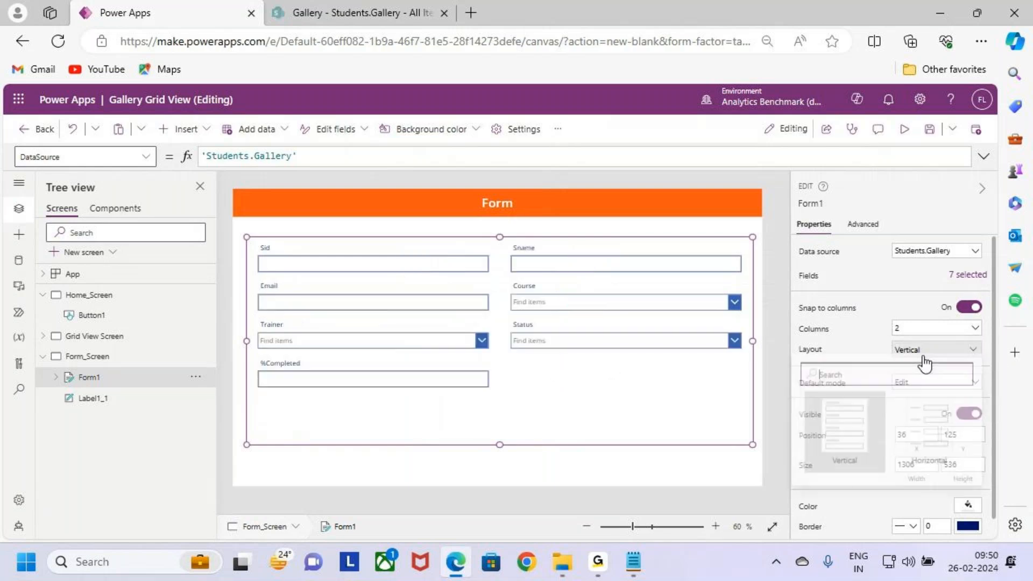
left_click(924, 364)
left_click(925, 430)
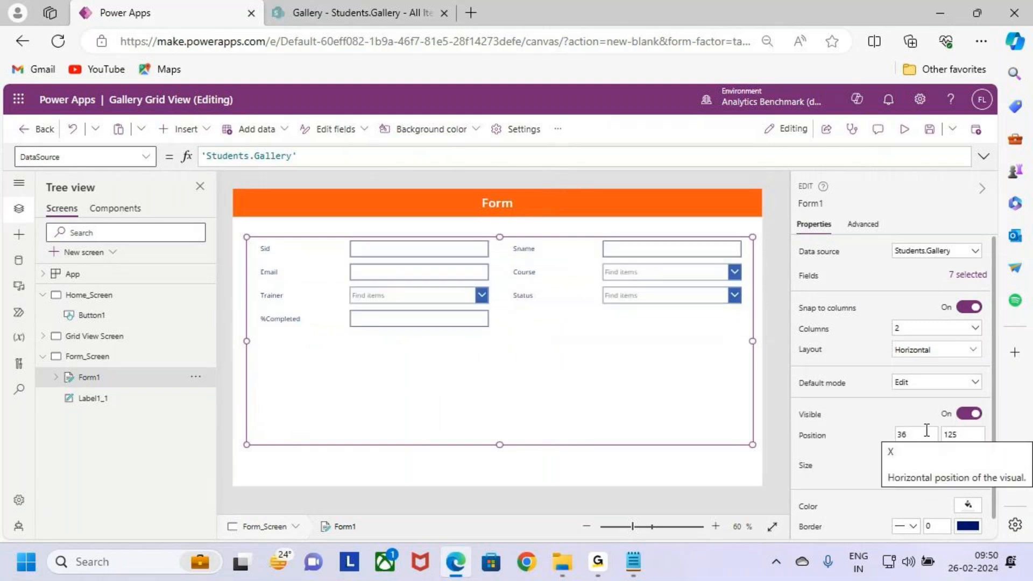
Step: Try the form with 1 column, first in the Horizontal and then in the Vertical layout
left_click(934, 329)
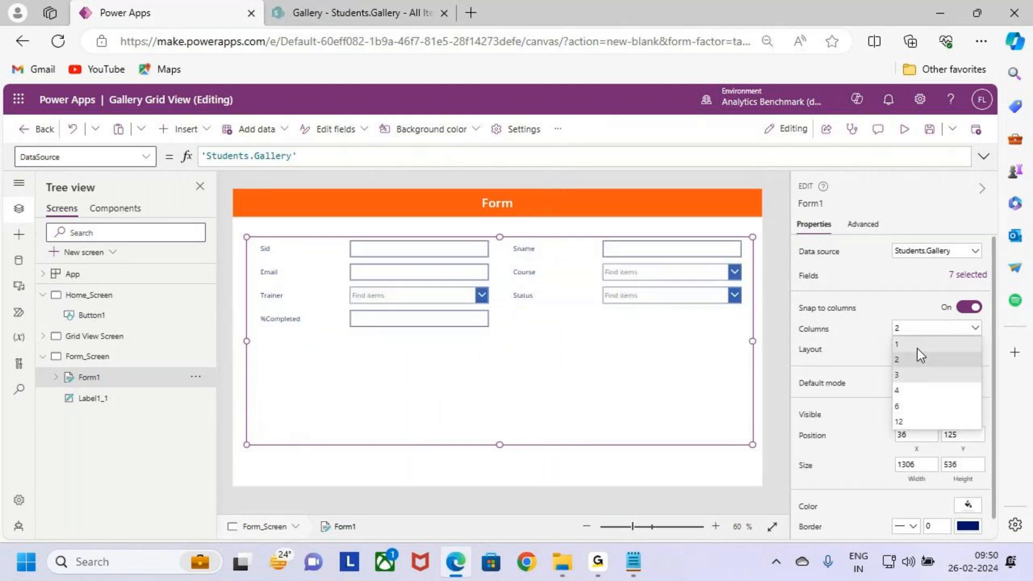
left_click(918, 346)
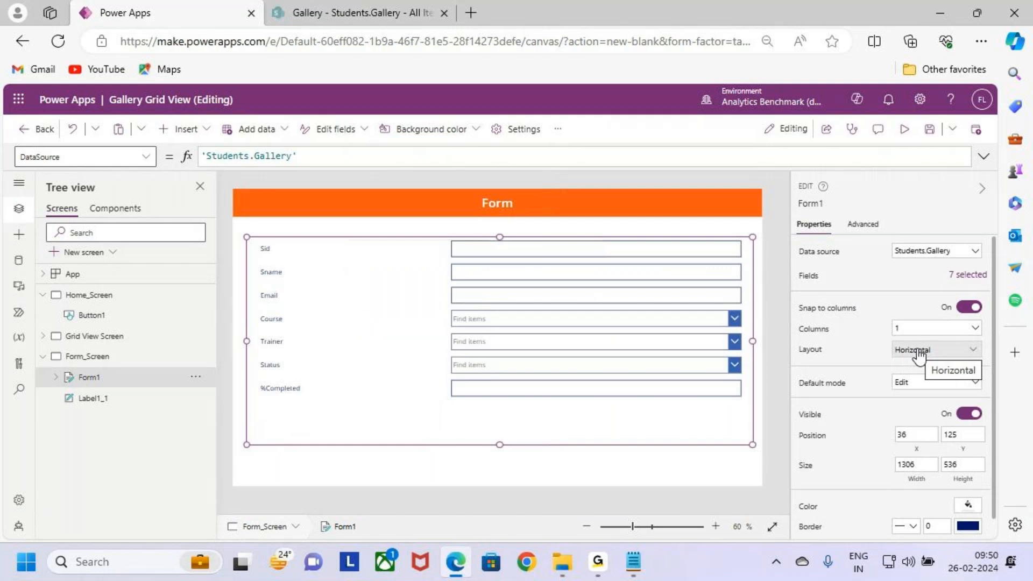
left_click(910, 354)
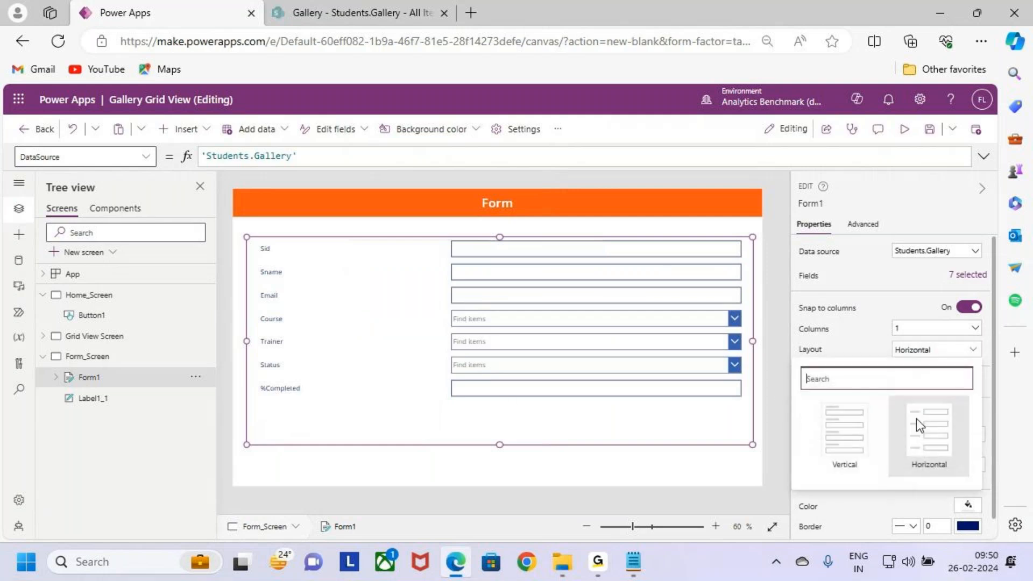
left_click(877, 443)
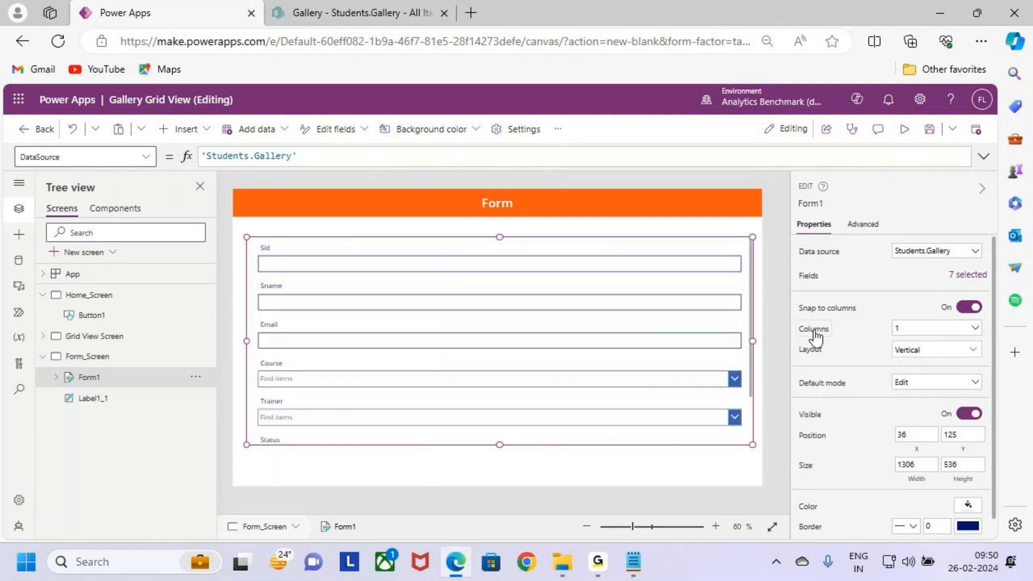
Step: Set the form's number of columns to 2
left_click(909, 331)
left_click(912, 359)
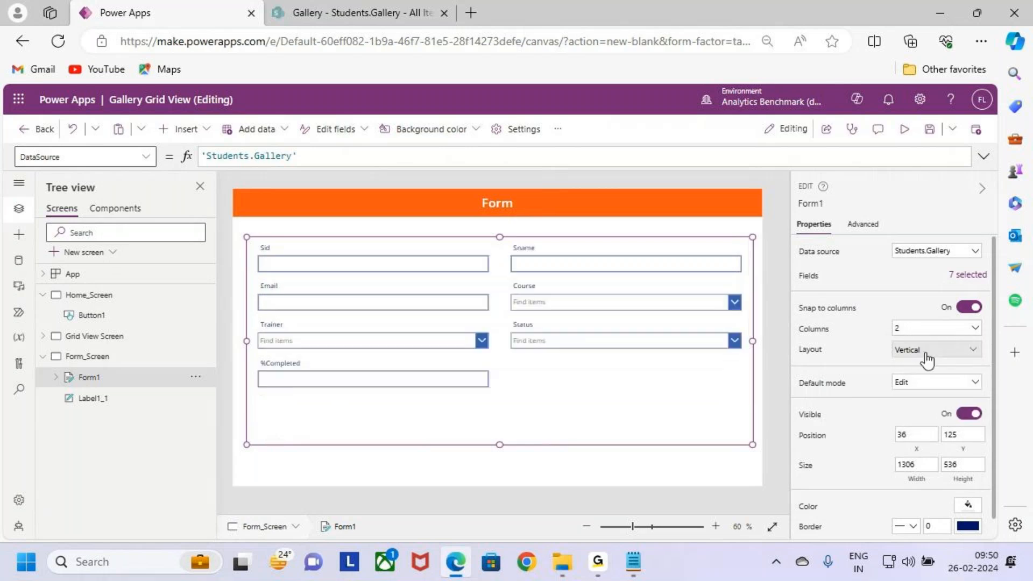
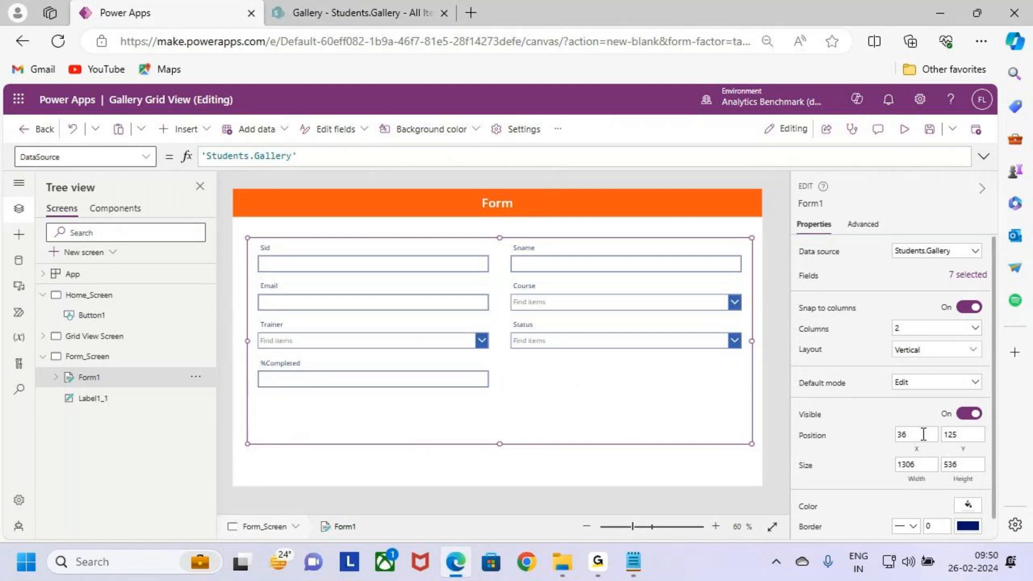
Step: Set the form's fill to the light blue theme colour RGBA(215, 223, 240, 1), after trying light green
scroll(920, 432, "down", 1)
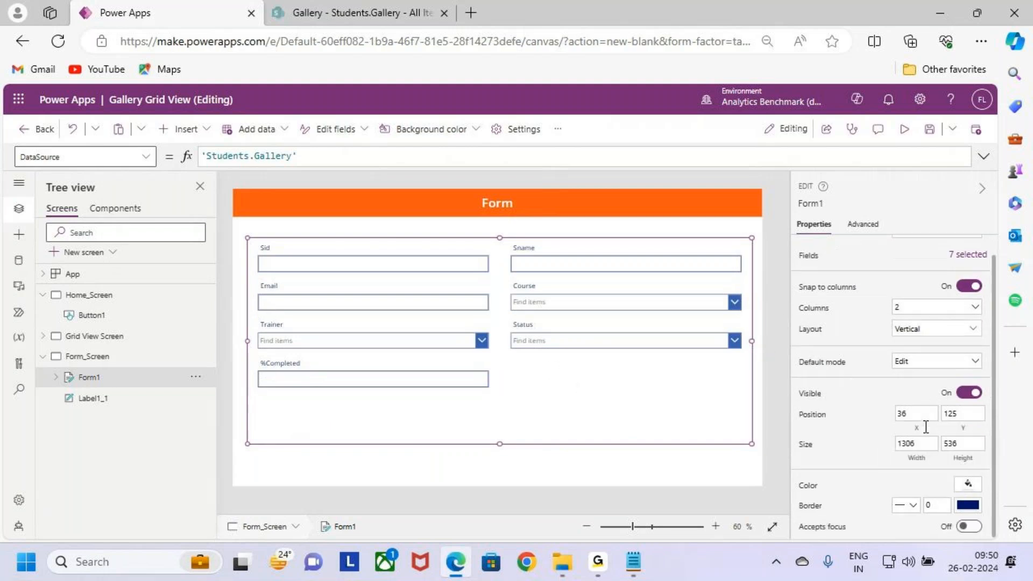
left_click(971, 489)
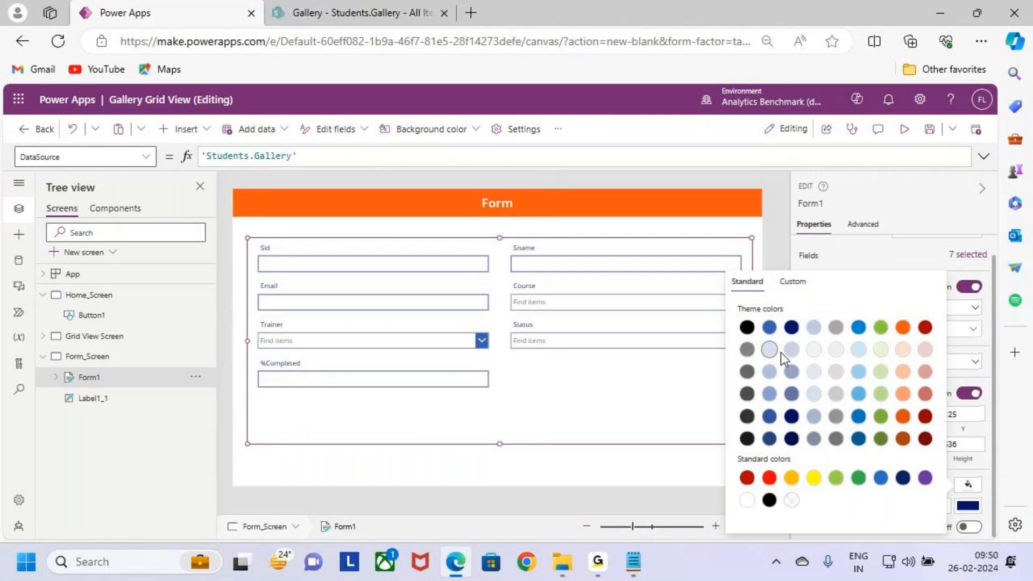
left_click(881, 351)
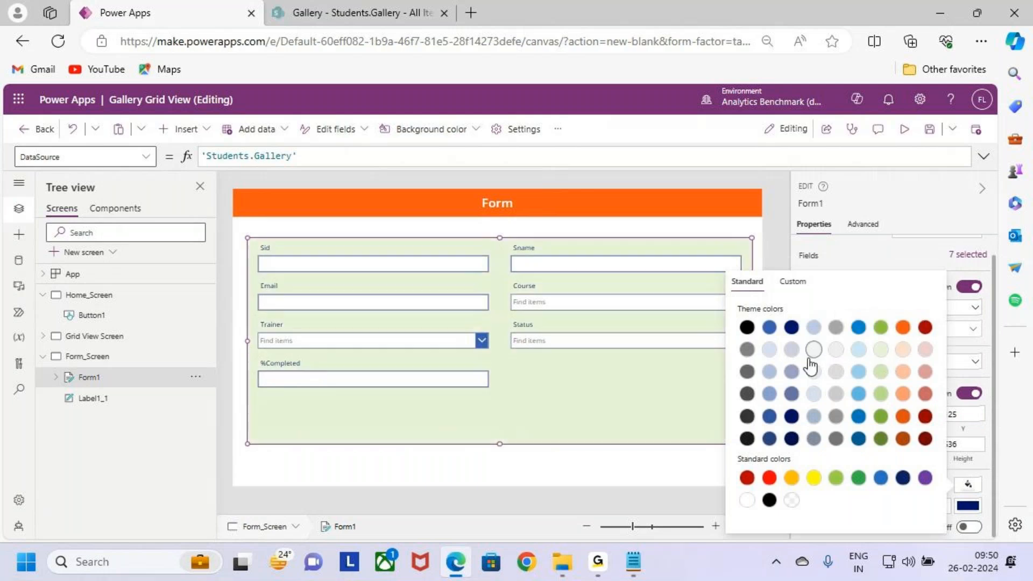
left_click(770, 350)
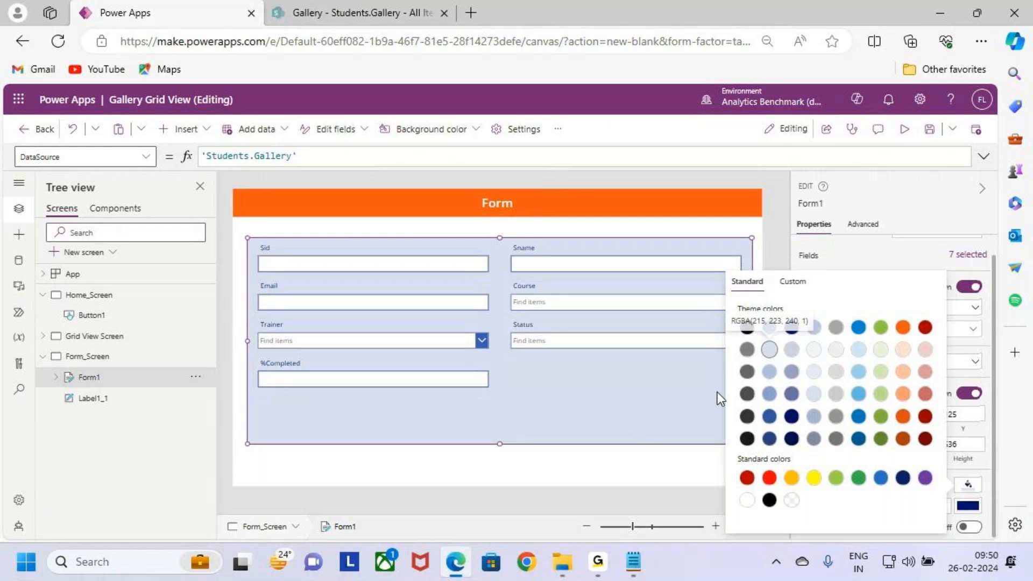
left_click(724, 224)
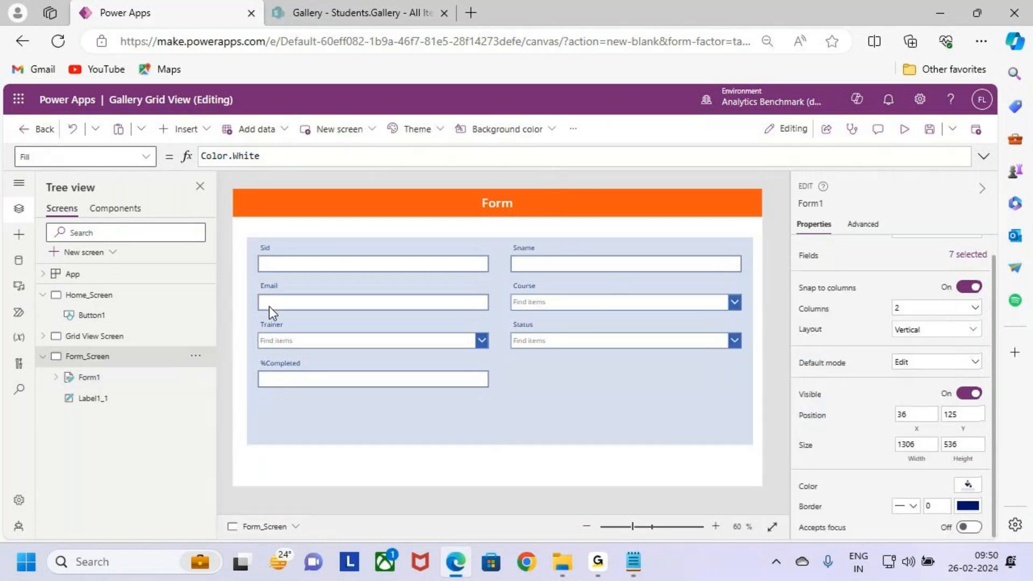
Step: Try the Horizontal layout on Form1 and return it to Vertical
left_click(488, 315)
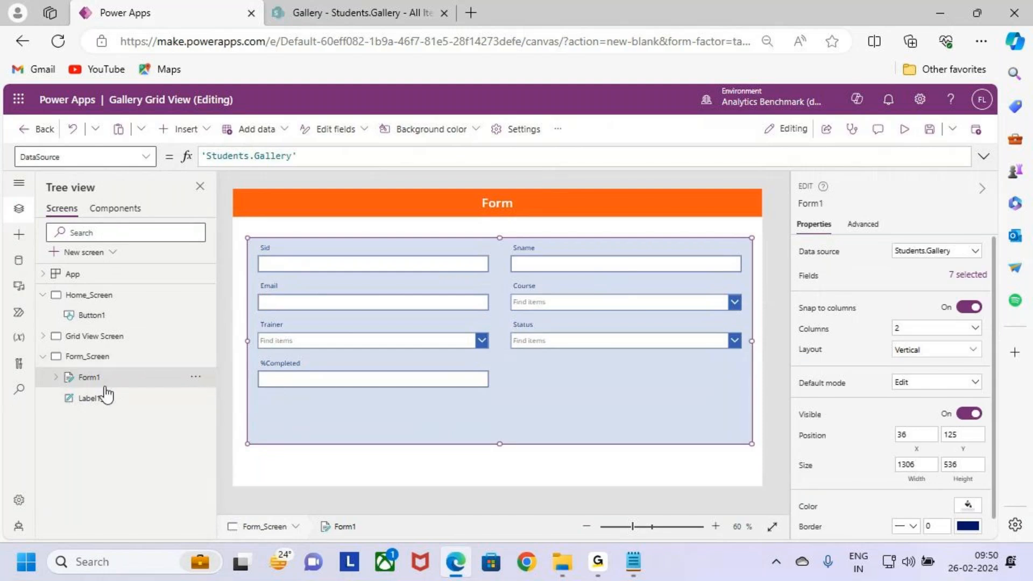
left_click(915, 351)
left_click(927, 436)
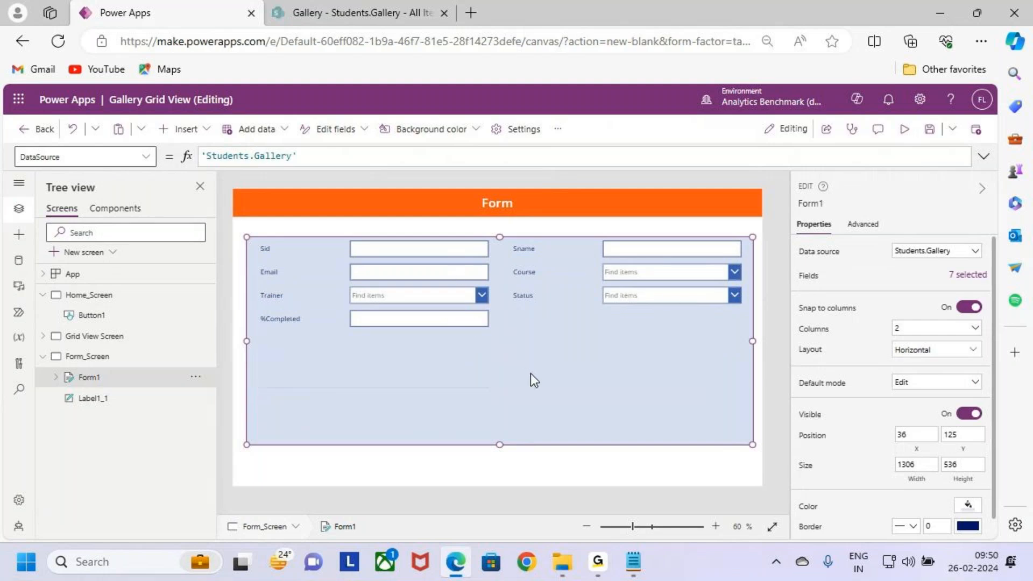
left_click(114, 356)
left_click(119, 377)
left_click(935, 350)
left_click(844, 425)
Step: View Home_Screen briefly, and compare the Horizontal layout of Form1 with Vertical once more, ending on Vertical
left_click(104, 295)
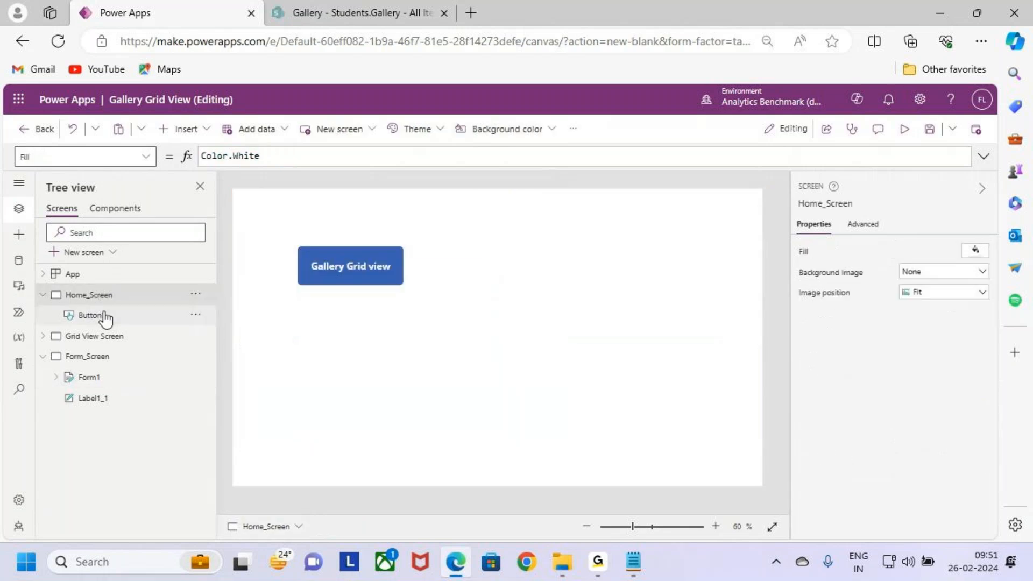
left_click(113, 357)
left_click(116, 379)
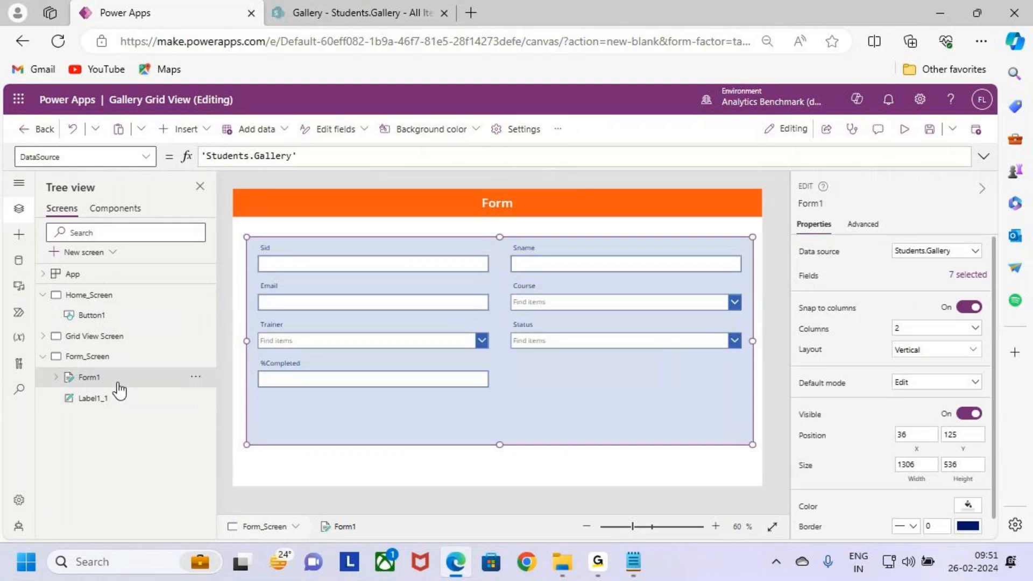
left_click(939, 350)
left_click(924, 431)
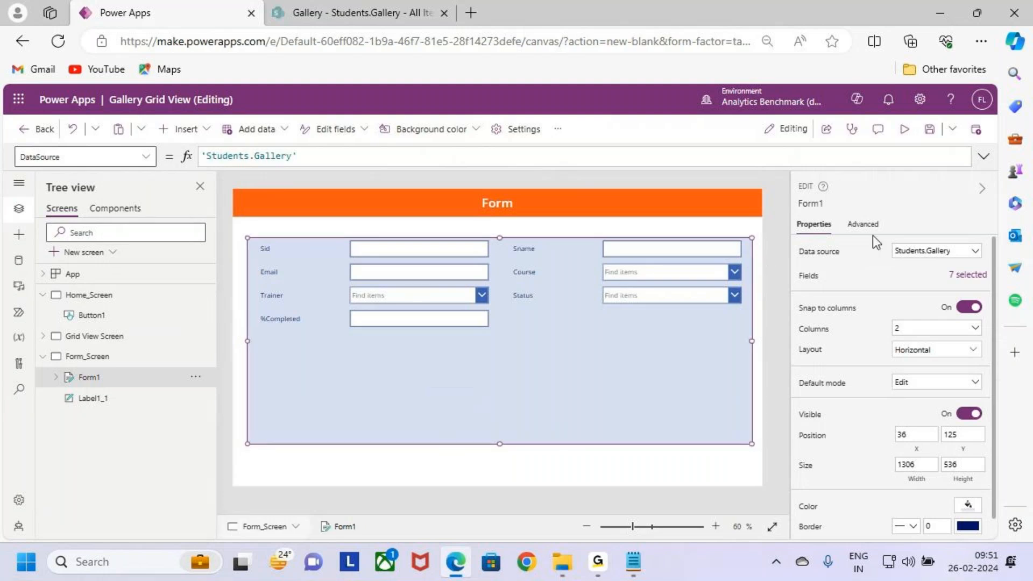
left_click(913, 395)
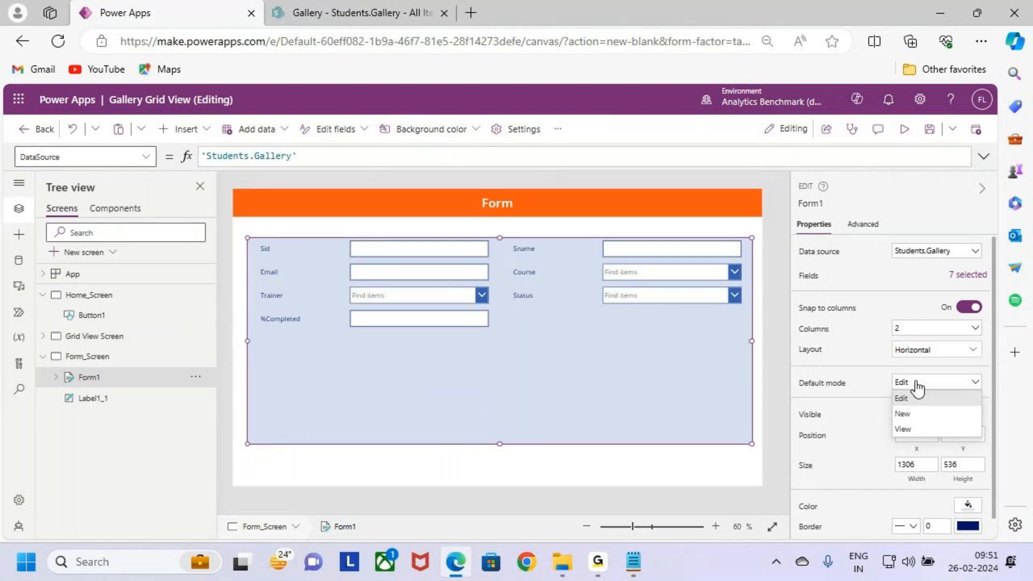
left_click(935, 350)
left_click(838, 452)
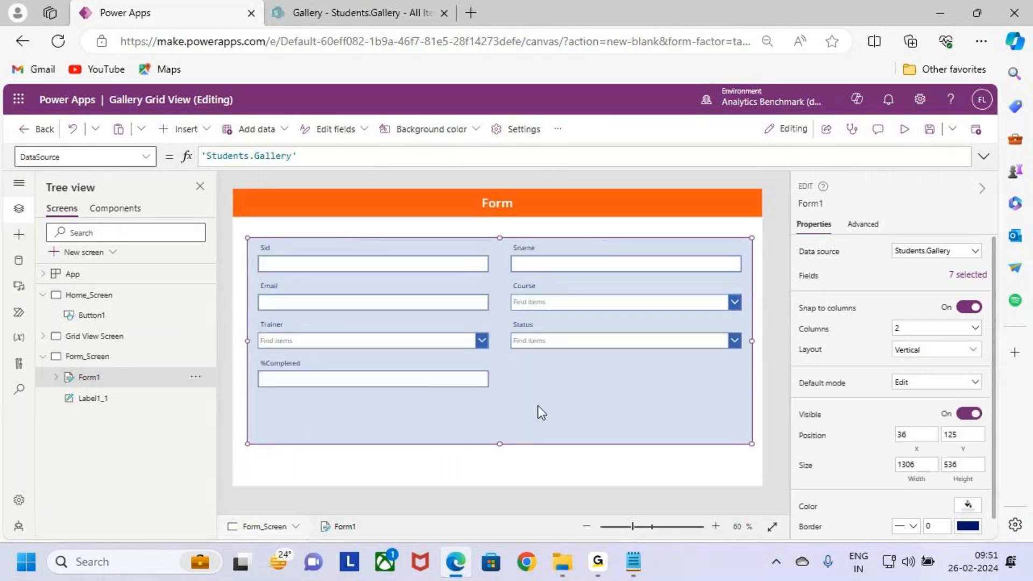
Step: Format the Sid label in the form as Semibold with font size 18
left_click(469, 385)
left_click(316, 261)
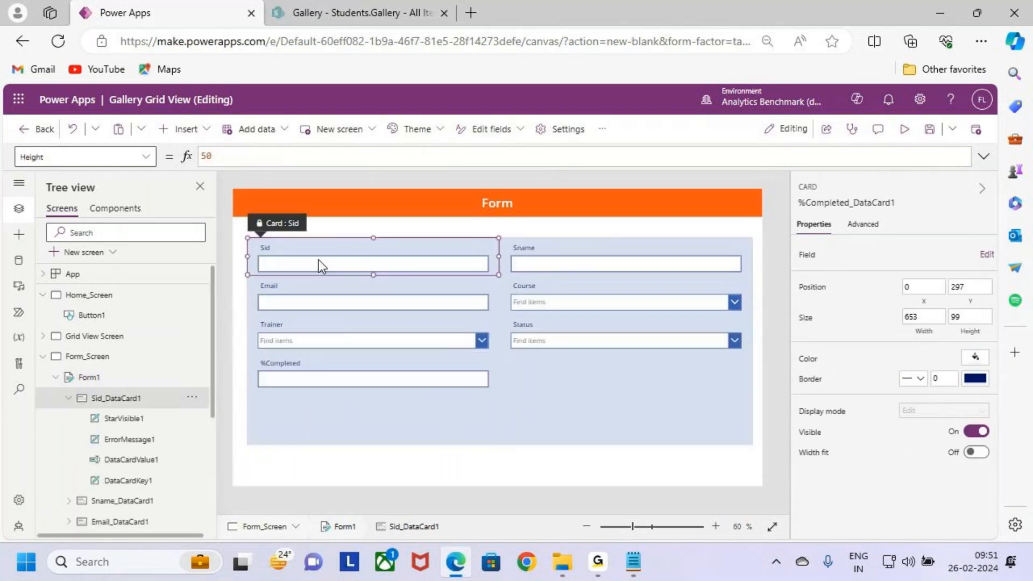
left_click(314, 252)
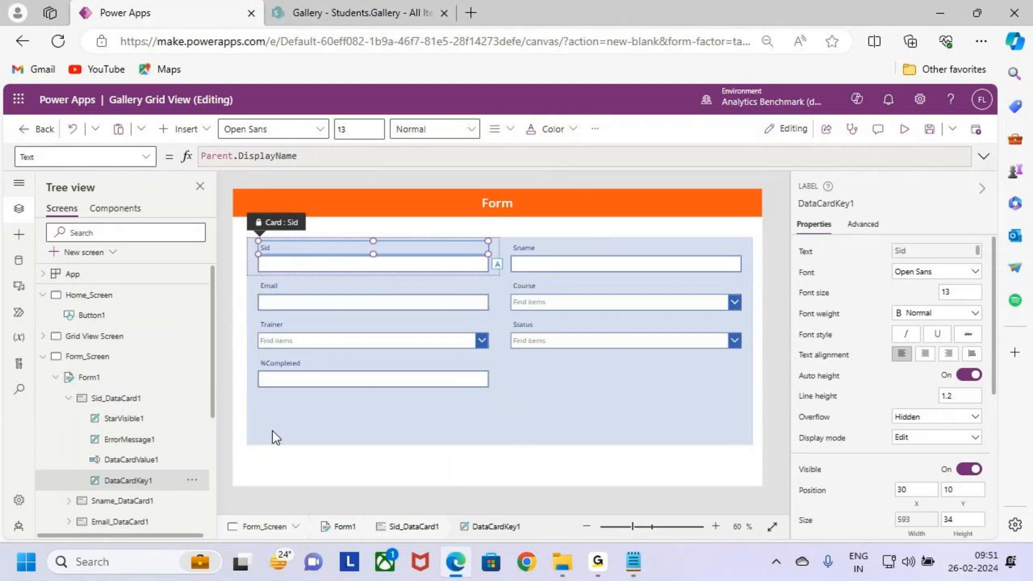
left_click(111, 399)
left_click(303, 250)
left_click(438, 131)
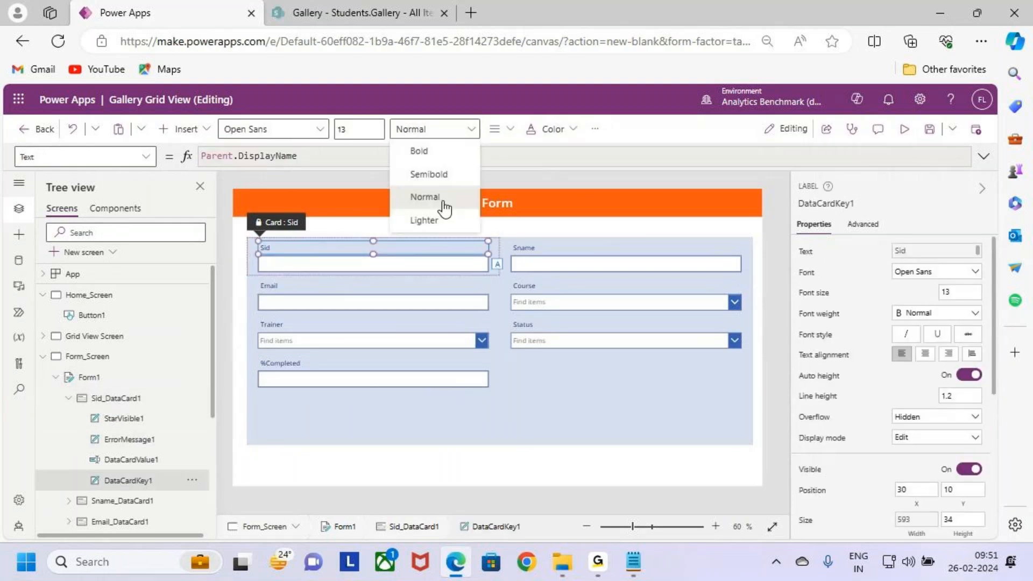
left_click(440, 174)
left_click_drag(365, 130, 262, 130)
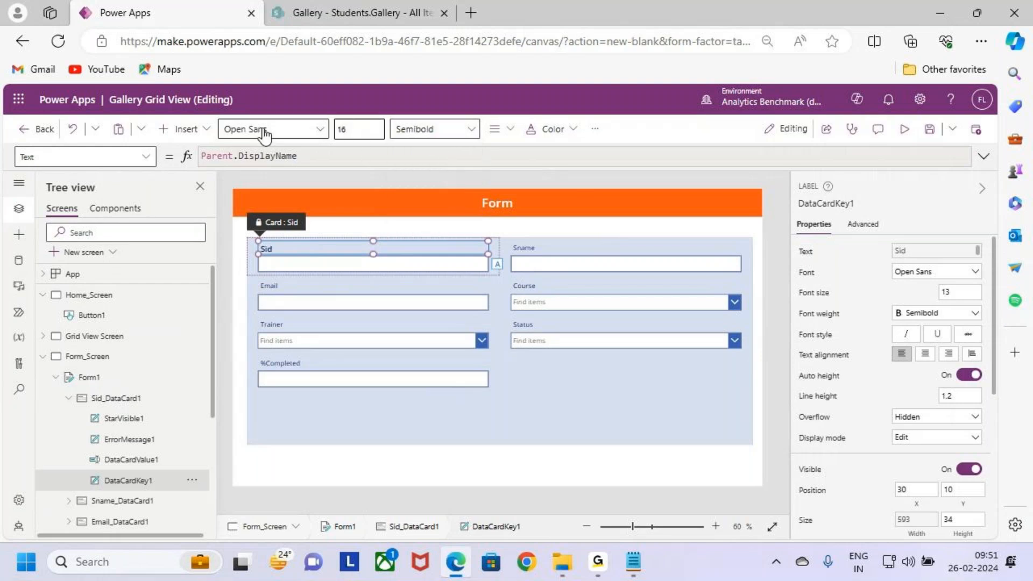
key("Return")
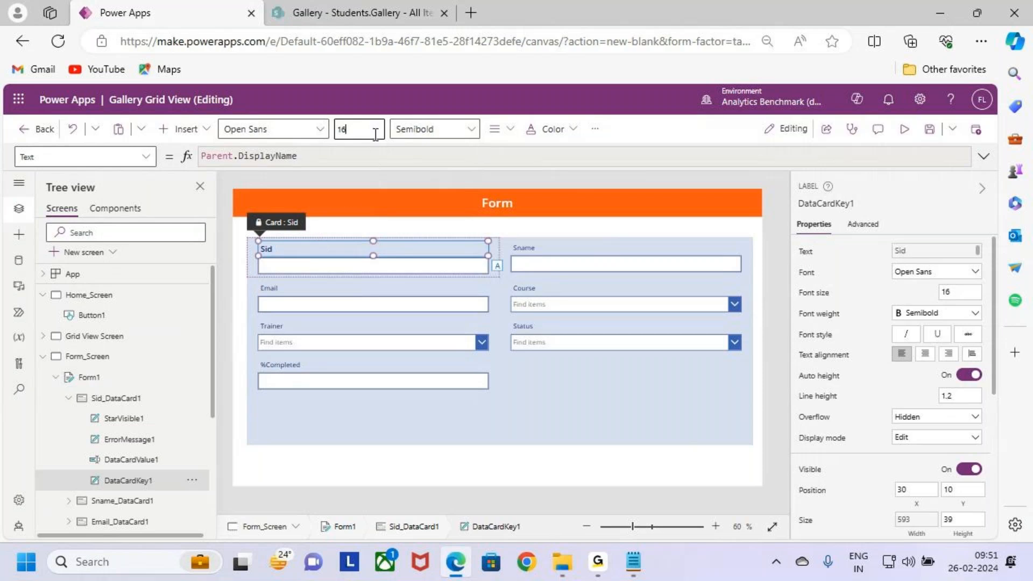
key("Return")
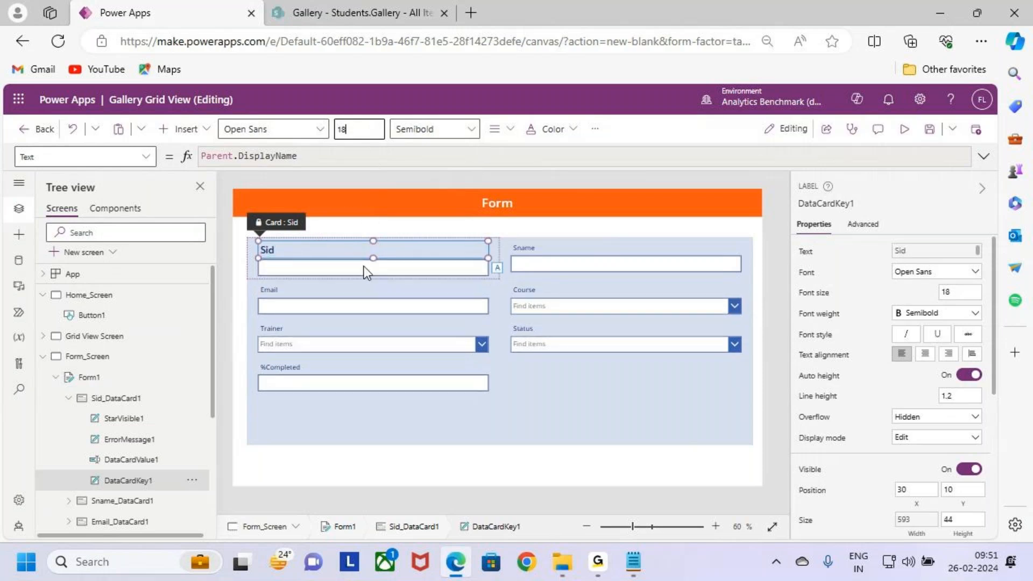
Step: Format the Sid text input with font size 18 and Semibold weight
left_click(364, 265)
left_click_drag(377, 130, 276, 131)
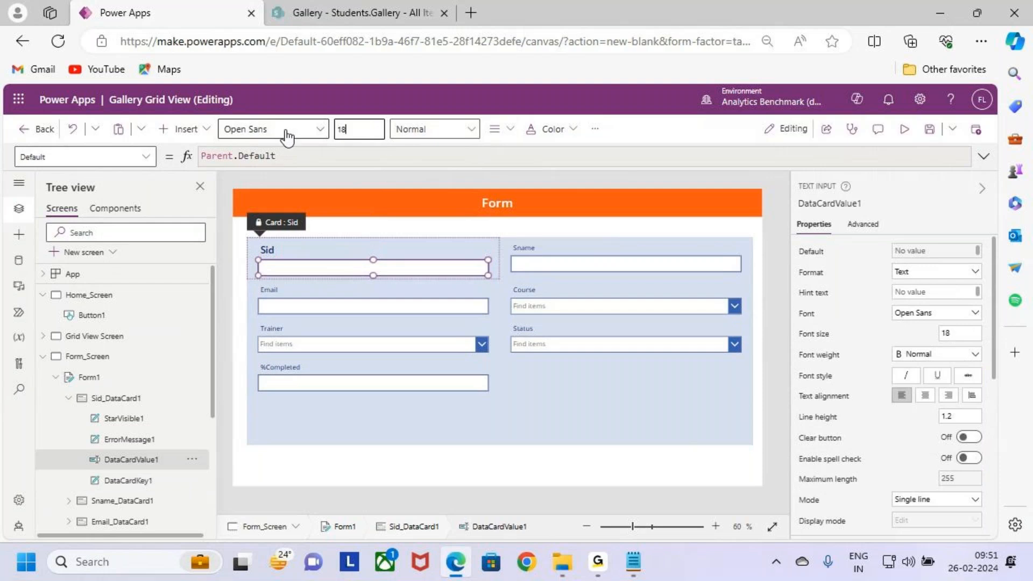
left_click(413, 130)
left_click(431, 179)
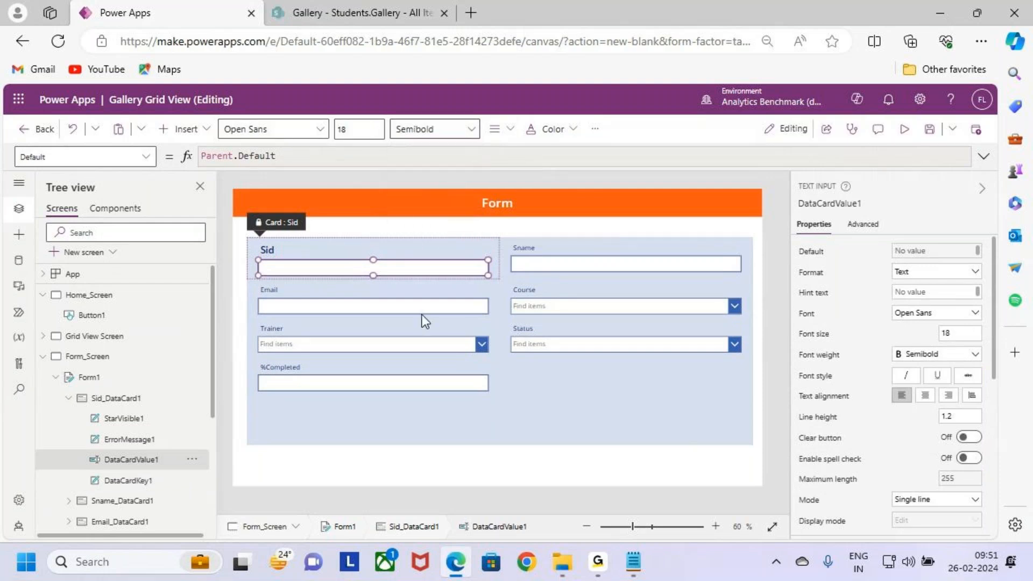
Step: Try the form in the Horizontal layout with the formatted Sid field and restore the Vertical layout
left_click(542, 388)
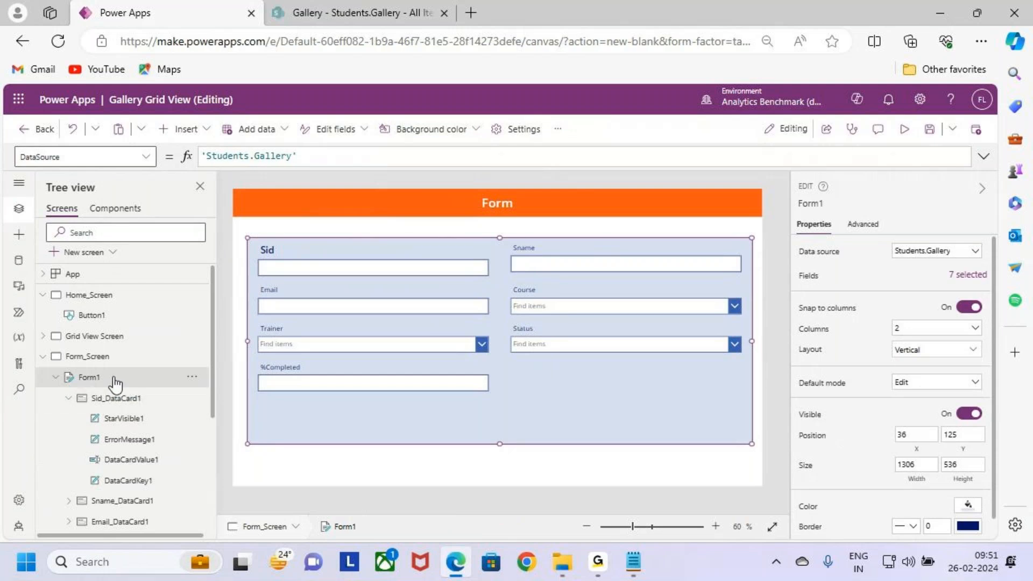
left_click(933, 353)
left_click(923, 418)
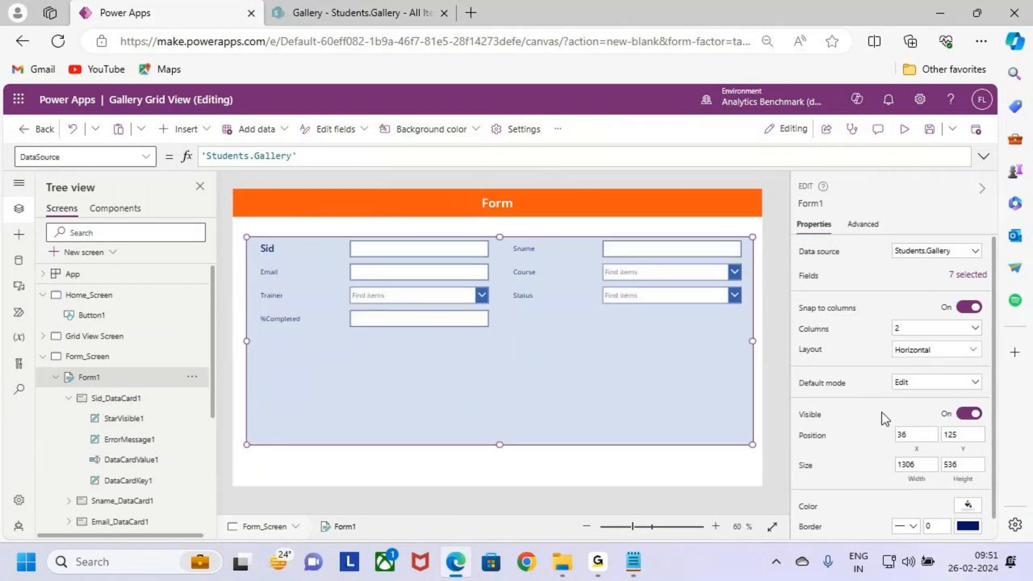
left_click(95, 128)
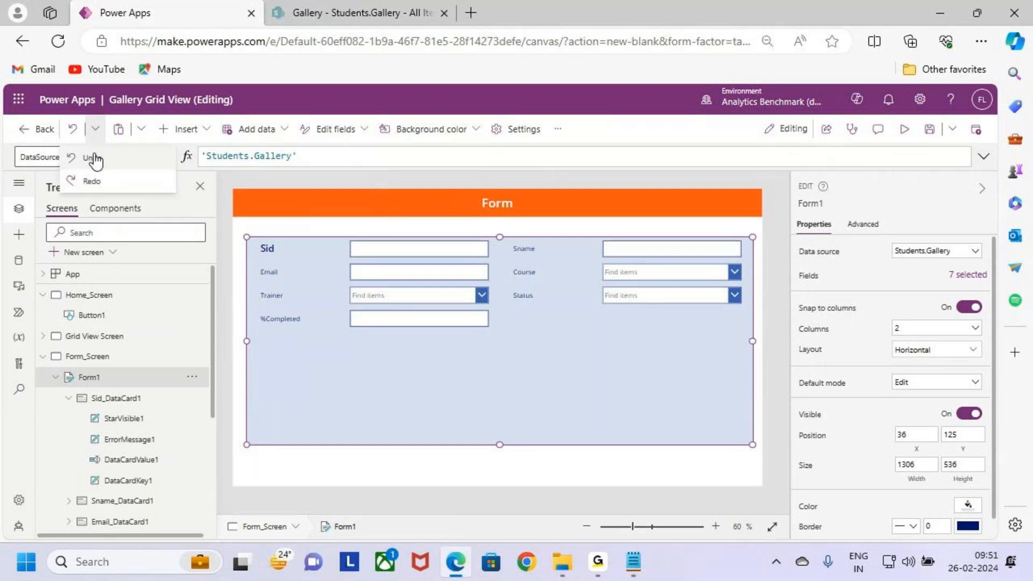
left_click(100, 165)
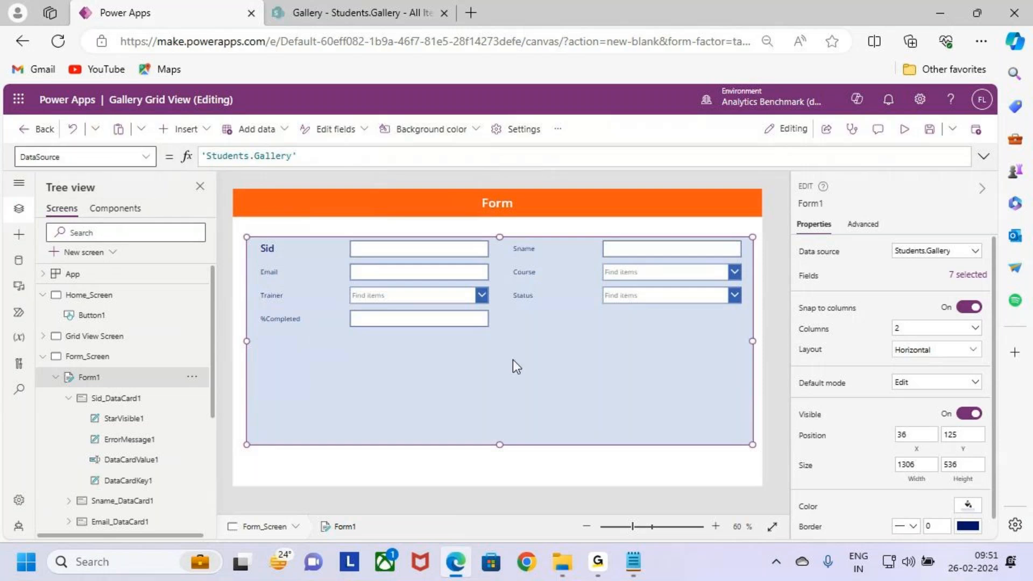
left_click(933, 350)
left_click(844, 435)
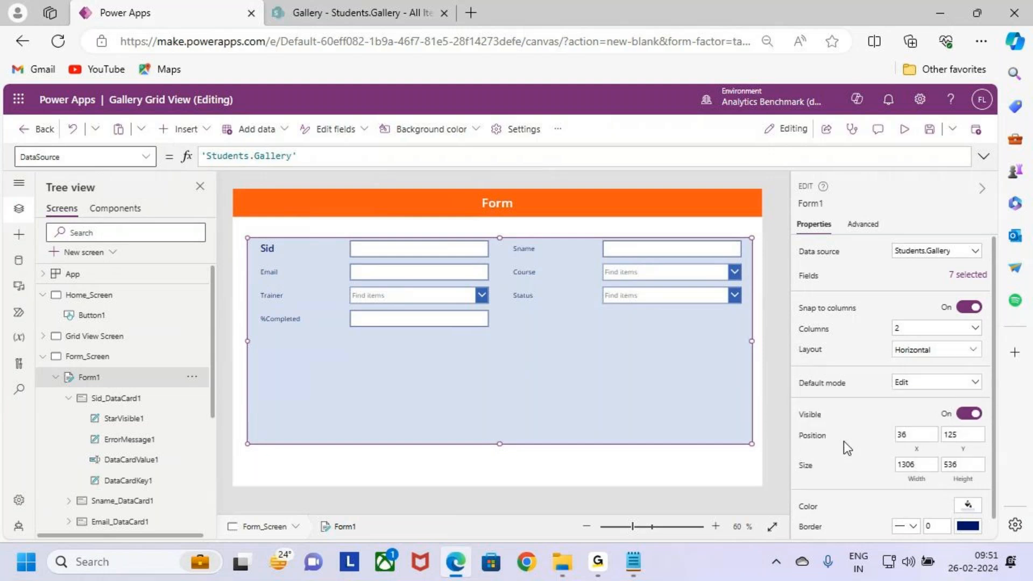
Step: Format the Sname label with font size 18 and Semibold weight
left_click(534, 254)
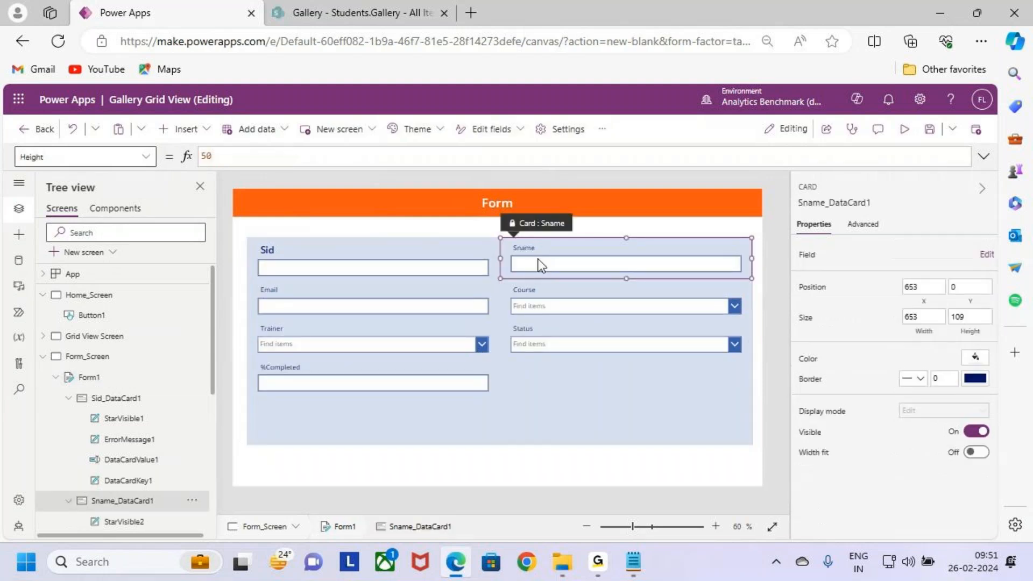
left_click(540, 247)
left_click_drag(355, 129, 301, 127)
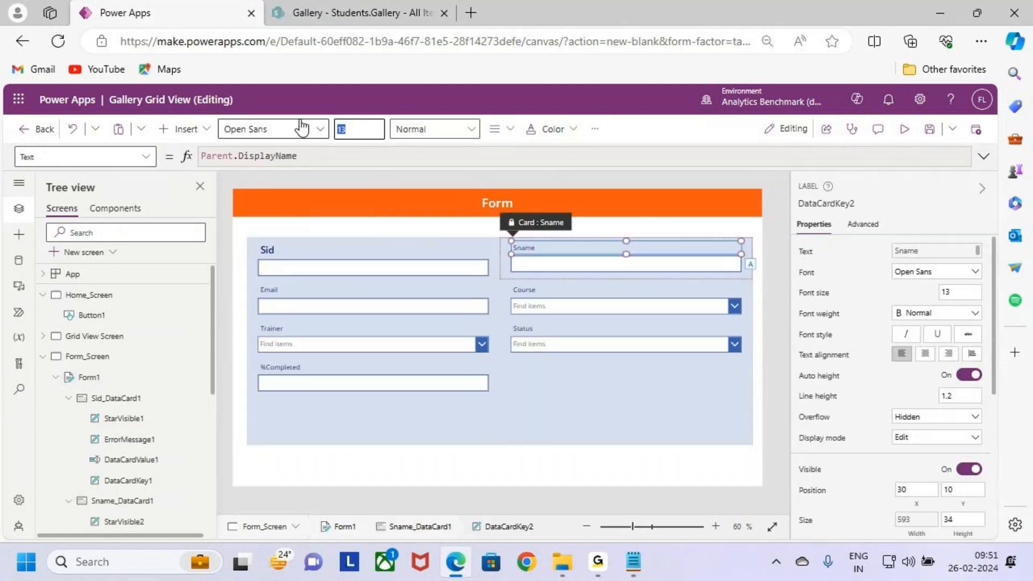
type("18")
left_click(419, 131)
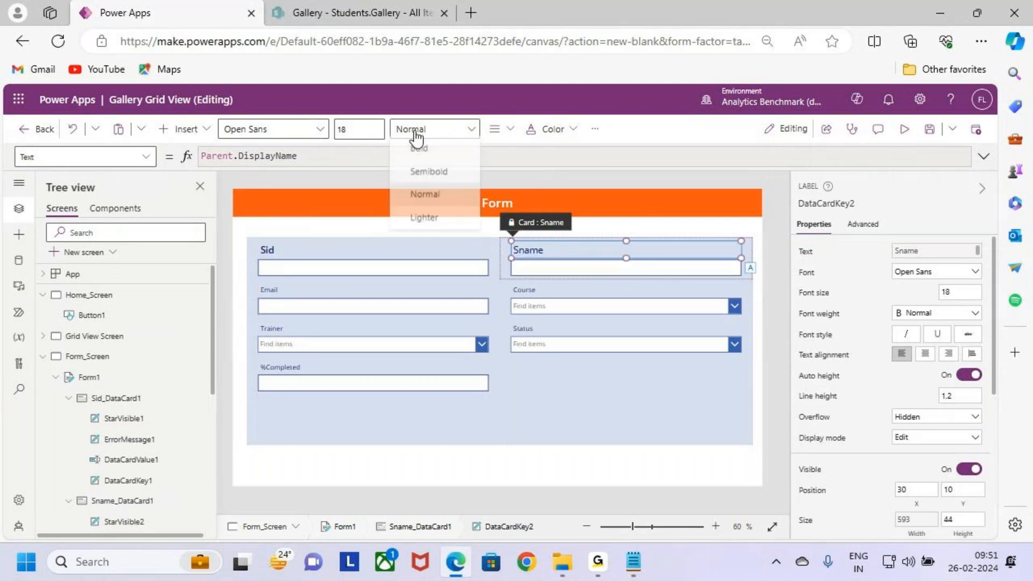
left_click(444, 174)
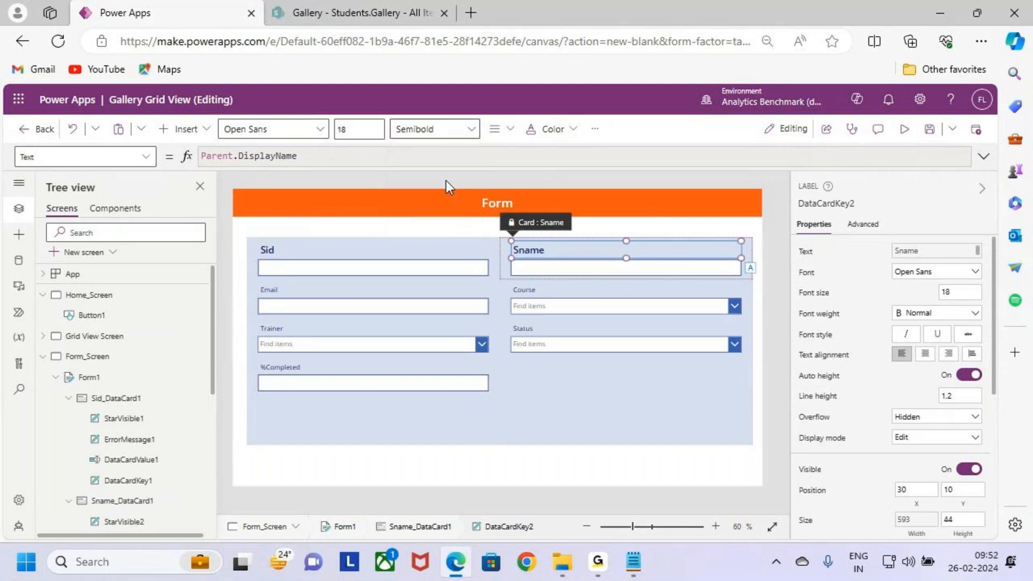
Step: Format the Sname text input with font size 18 and Semibold weight
left_click(563, 279)
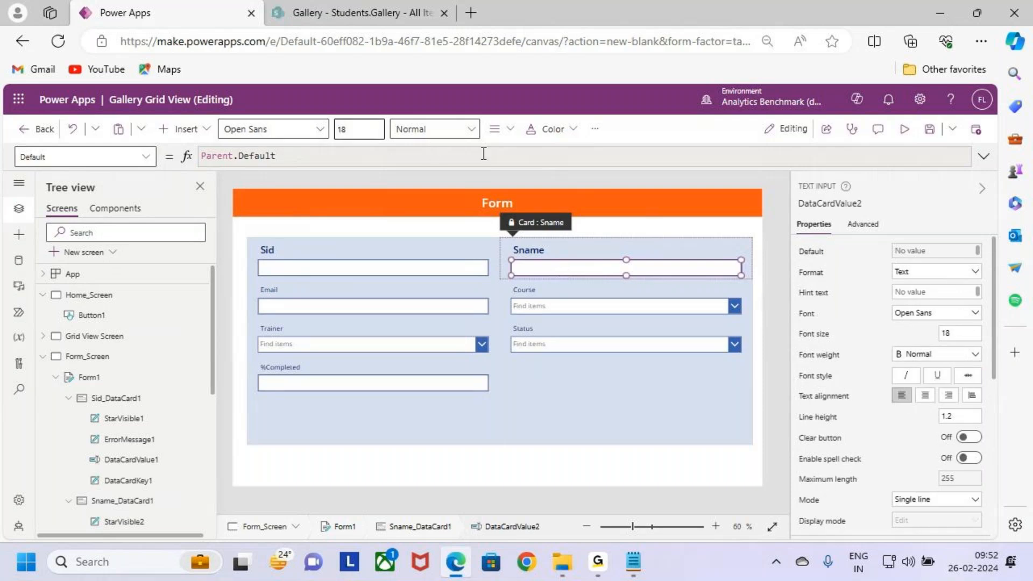
left_click(457, 129)
left_click(450, 170)
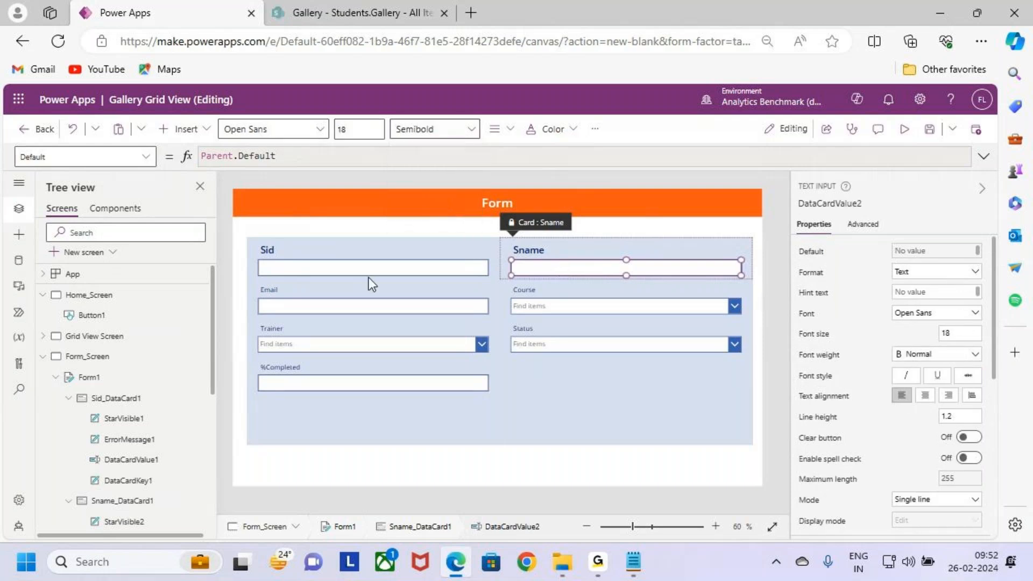
Step: Format the Email text input as Semibold with font size 18
left_click(374, 310)
left_click(373, 306)
left_click(412, 131)
left_click(428, 173)
left_click(359, 129)
type("1")
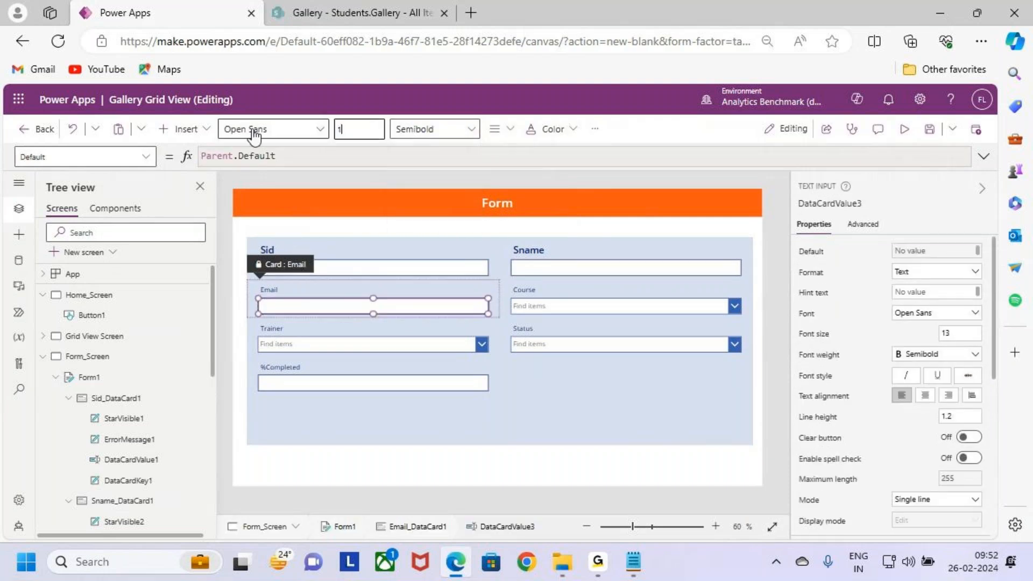
type("8")
key("Return")
Step: Set the Email label's font size to 18
left_click(365, 289)
left_click(366, 289)
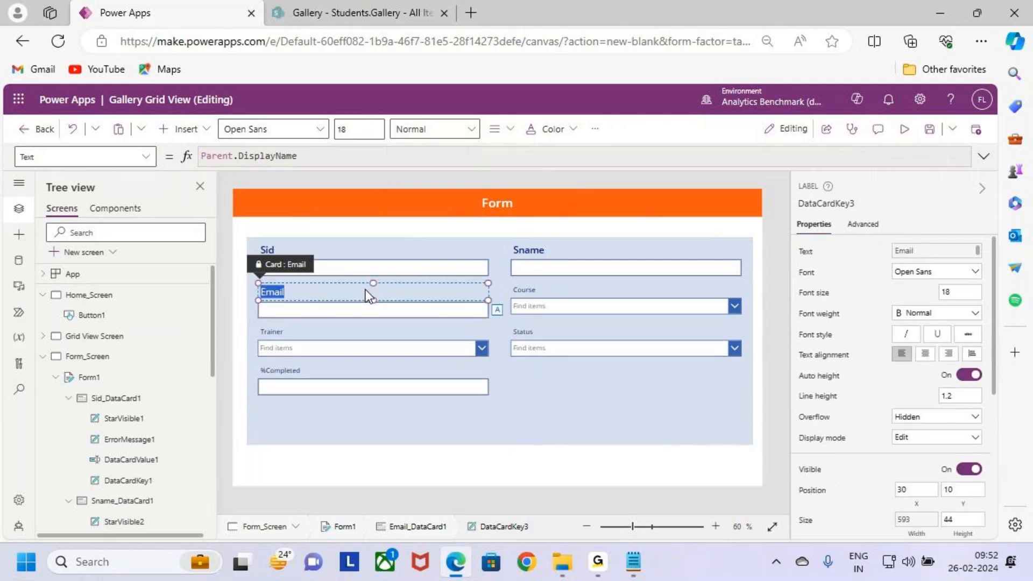
left_click(338, 333)
left_click(305, 283)
left_click(304, 292)
Step: Format the Course label with font size 18 and Semibold weight
left_click(567, 293)
left_click(566, 291)
left_click(341, 129)
type("18")
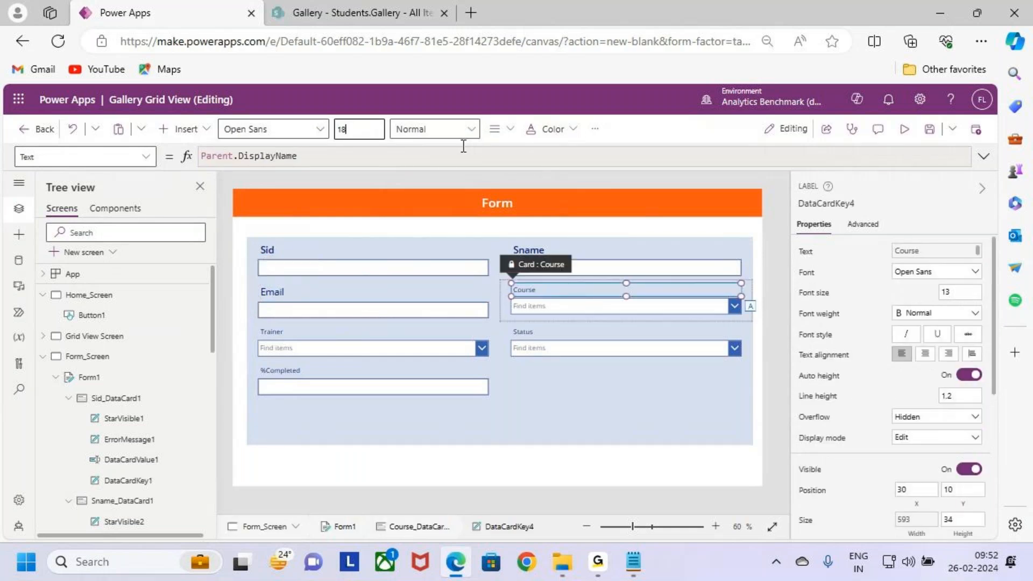
left_click(467, 129)
left_click(428, 172)
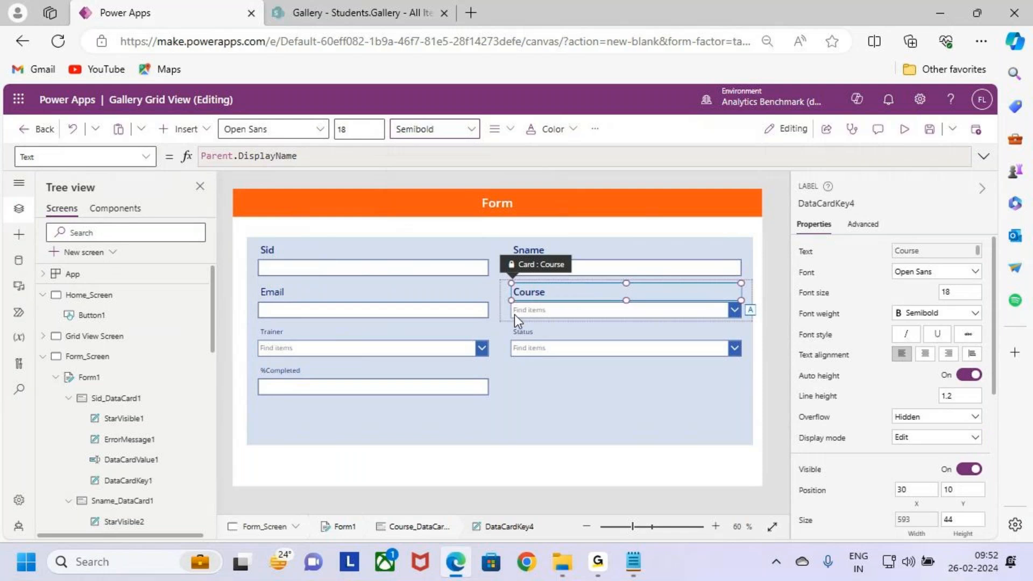
Step: Set the Email label's font weight to Semibold
left_click(359, 295)
left_click(359, 295)
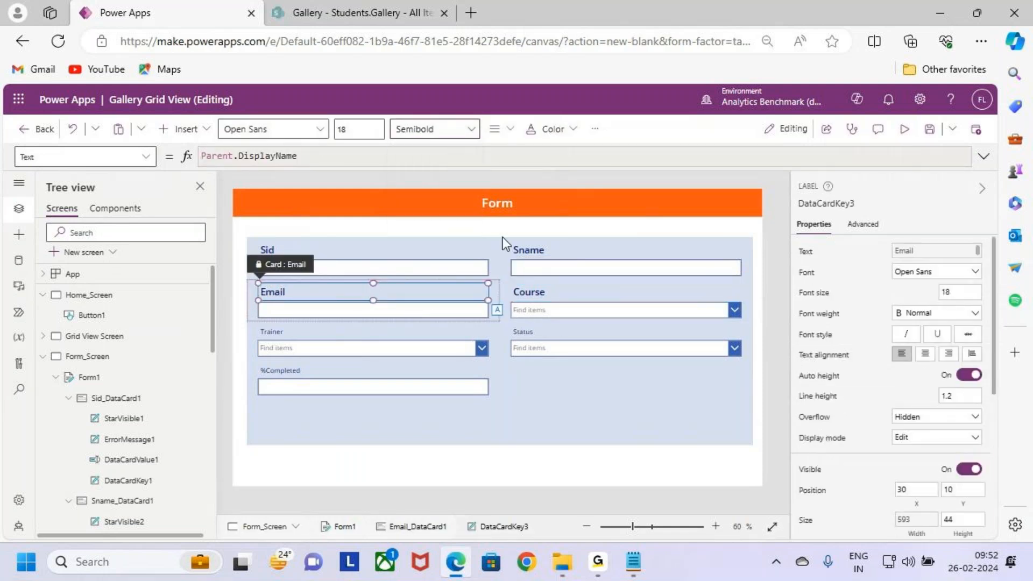
Step: Format the Course combo box with font size 18 and Semibold weight
left_click(565, 312)
left_click(565, 312)
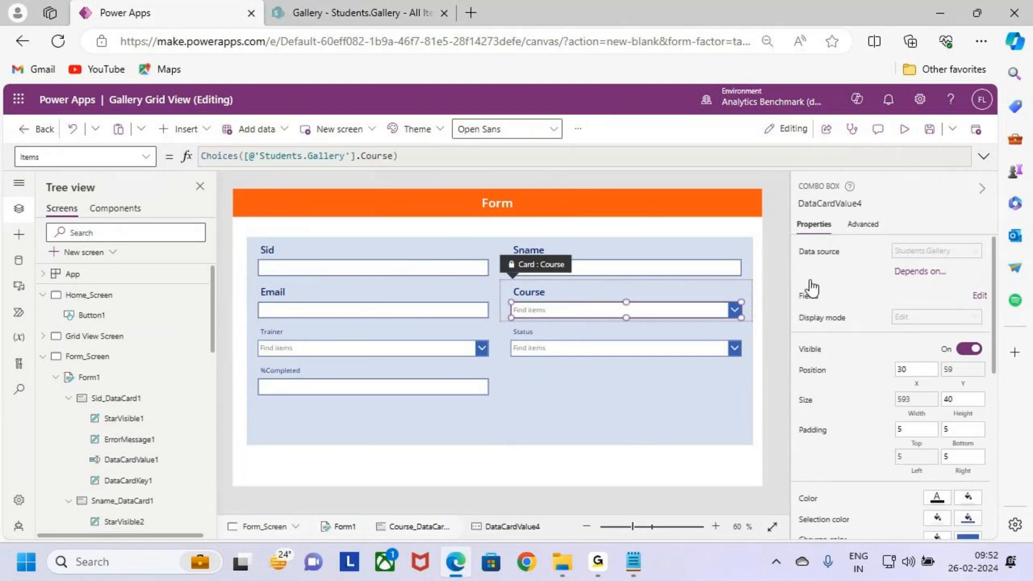
left_click(578, 129)
left_click(590, 161)
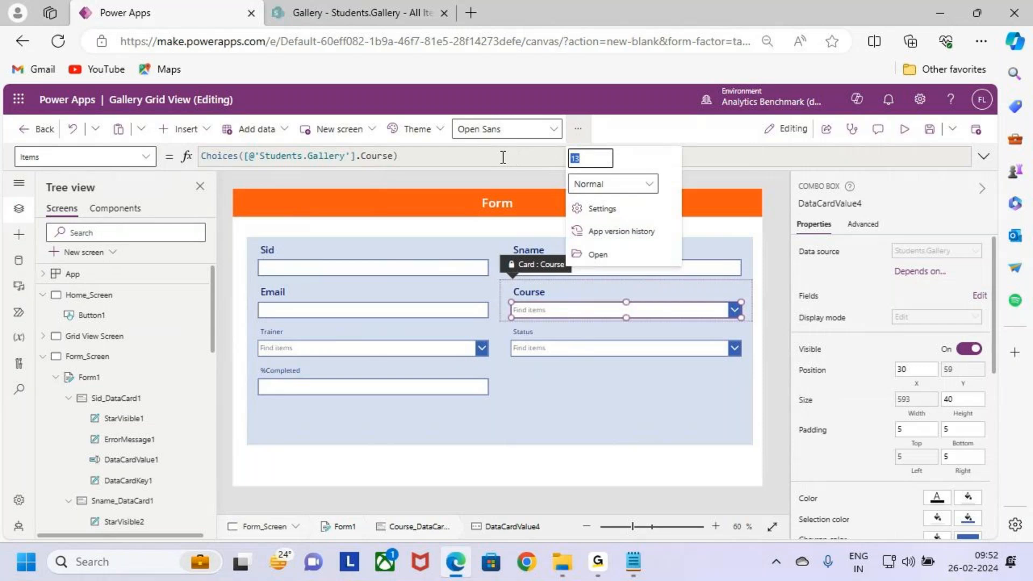
key("Return")
left_click(624, 183)
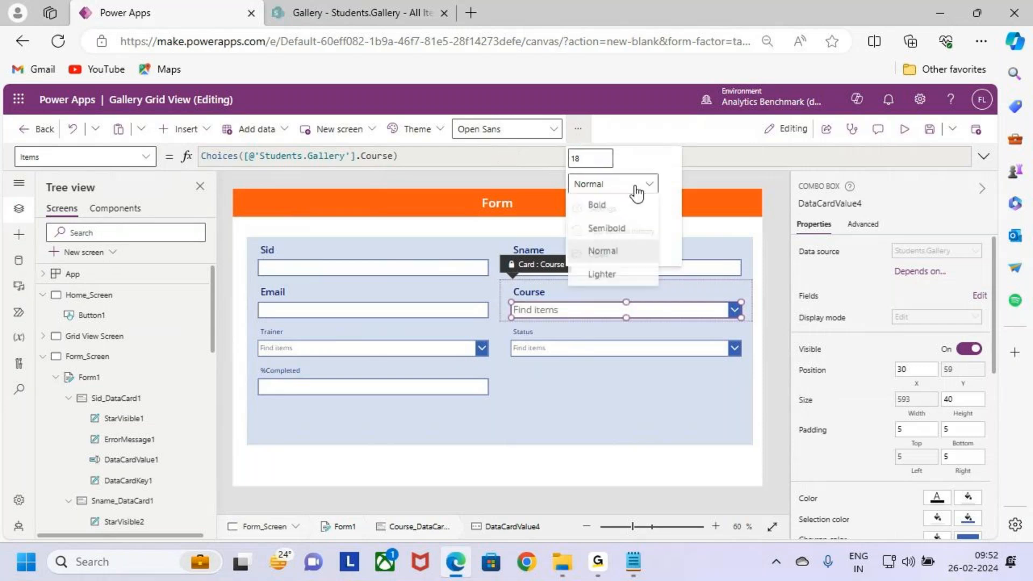
left_click(643, 229)
Step: Format the Trainer label with font size 18 and Semibold weight
left_click(380, 336)
left_click(376, 329)
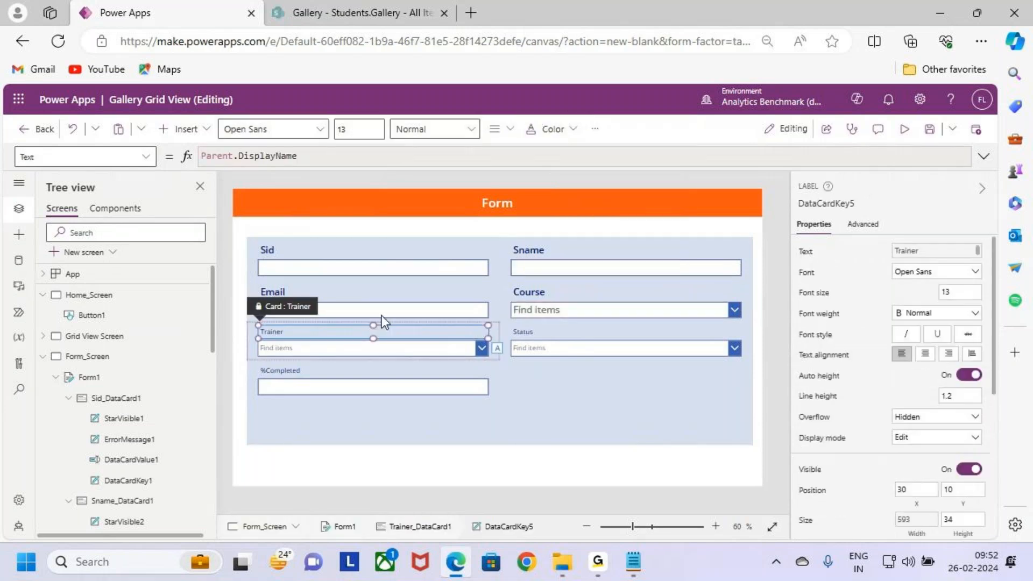
double_click(371, 123)
type("18")
left_click(430, 129)
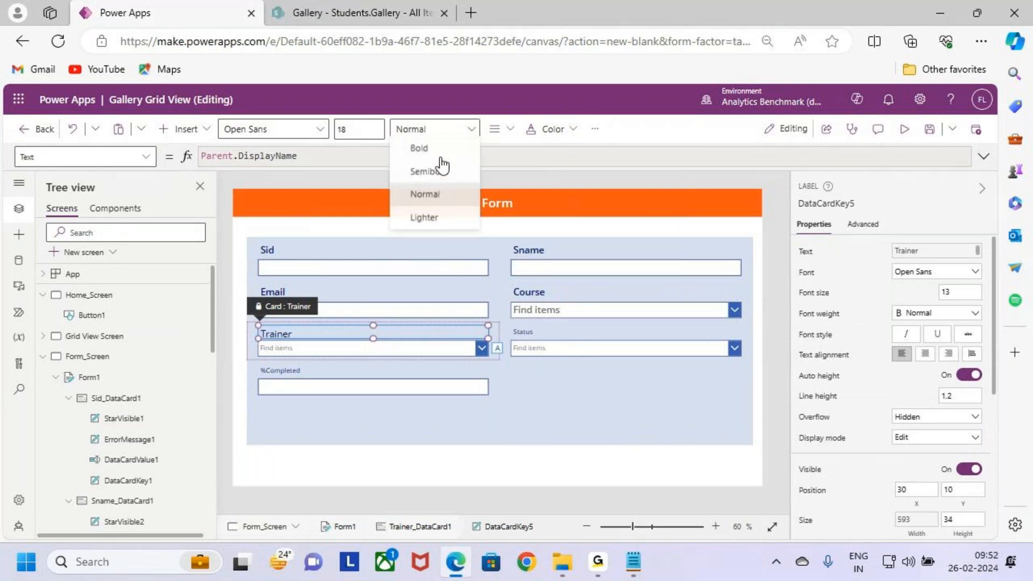
left_click(438, 167)
Step: Format the Trainer combo box with font size 18 and Semibold weight
left_click(390, 353)
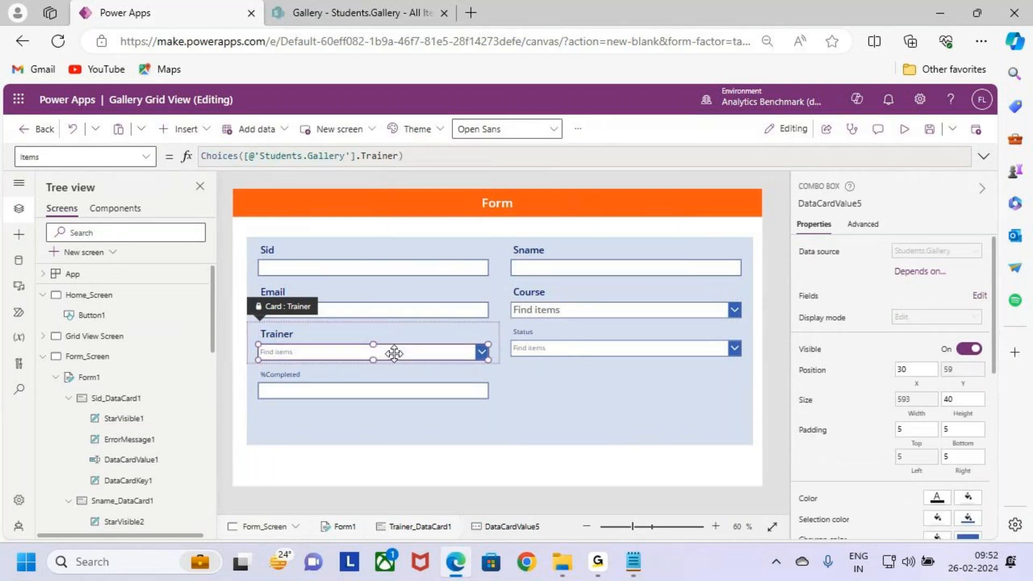
left_click(578, 129)
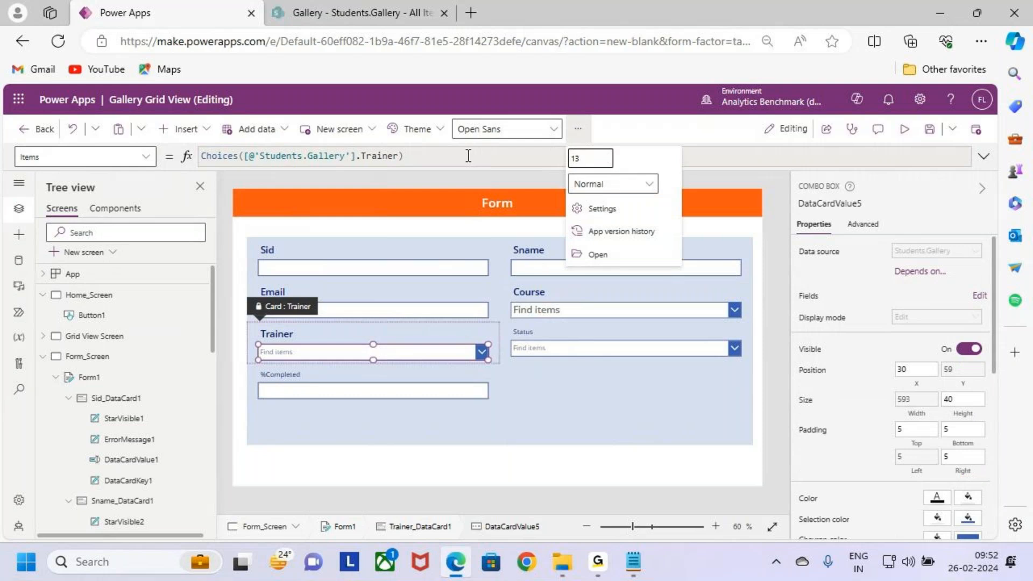
type("18")
left_click(608, 186)
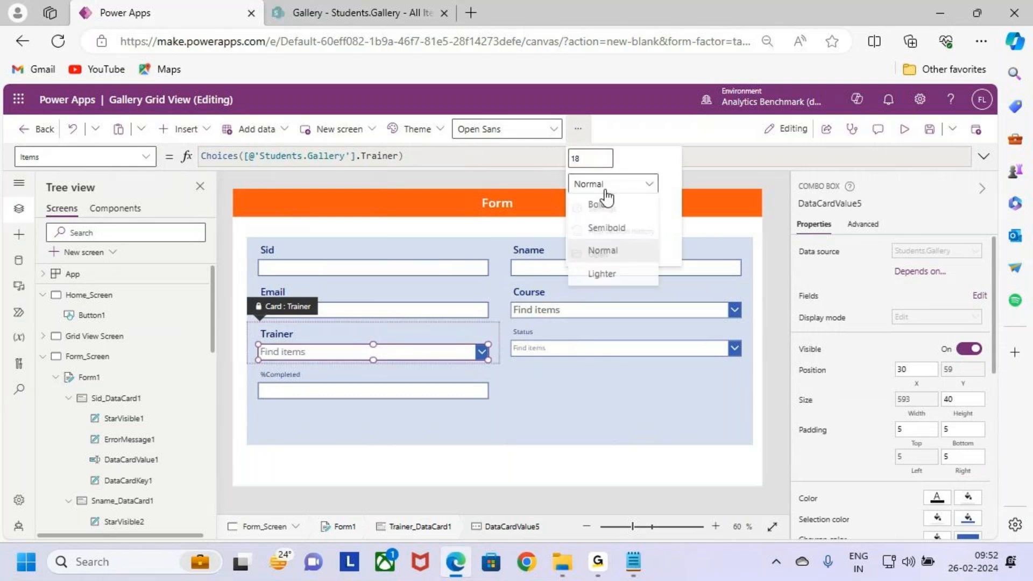
left_click(594, 229)
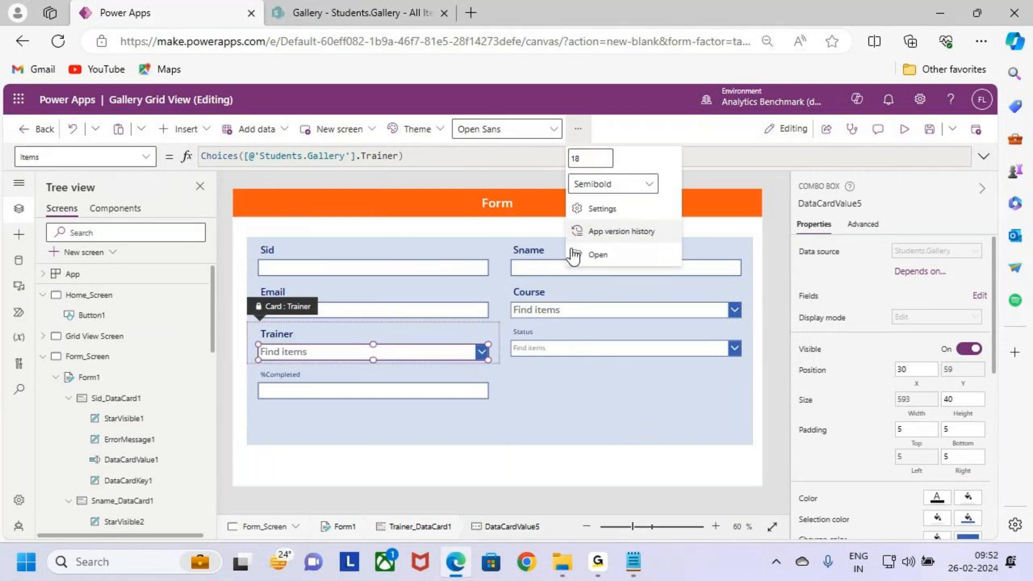
Step: Format the Status label as Semibold with font size 18
left_click(518, 331)
left_click(436, 129)
left_click(443, 171)
left_click(355, 129)
type("18")
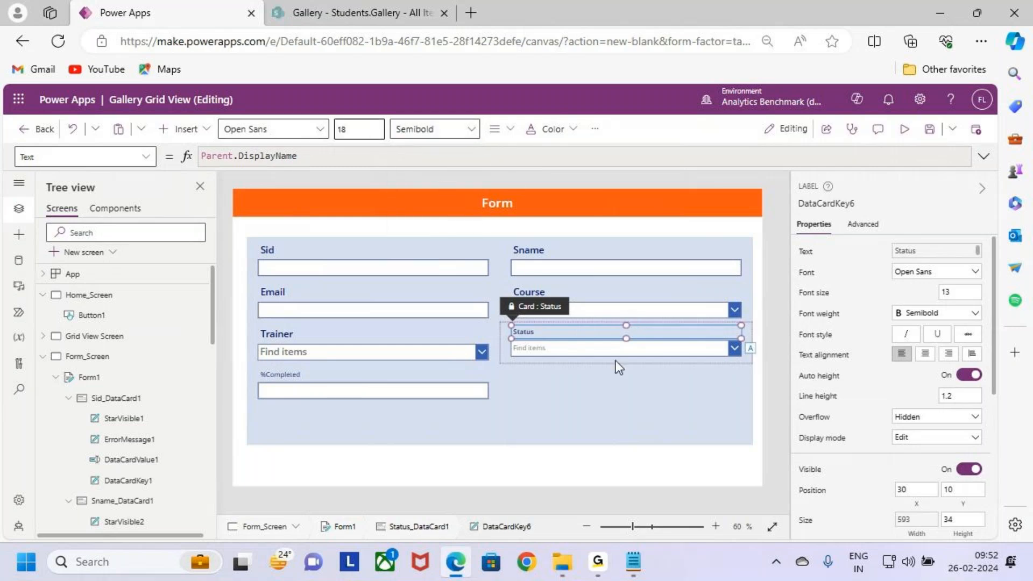
key("Return")
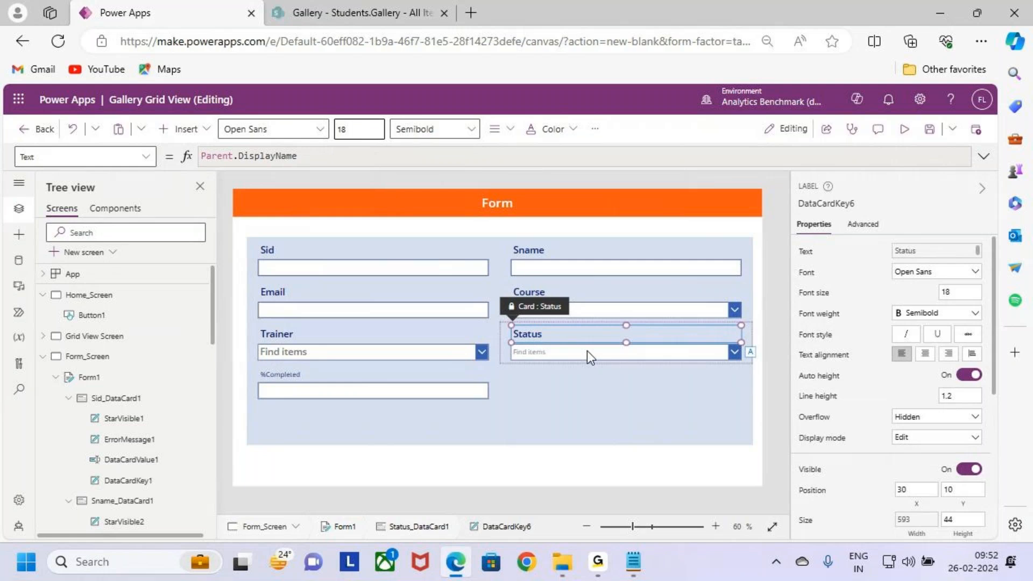
Step: Format the Status combo box with font size 18 and Semibold weight
left_click(586, 351)
left_click(529, 130)
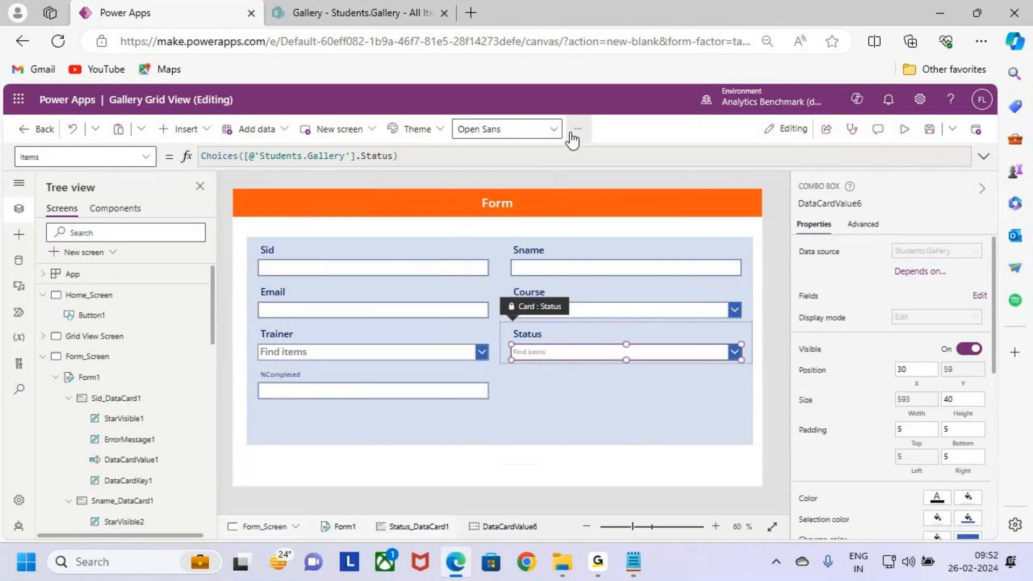
left_click(578, 130)
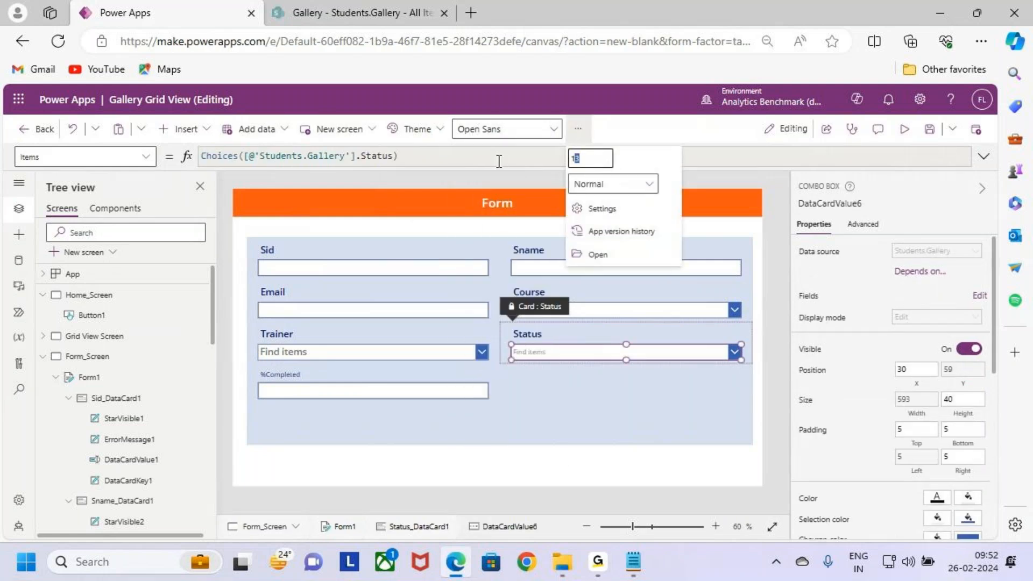
type("18")
key("Return")
left_click(613, 183)
left_click(622, 226)
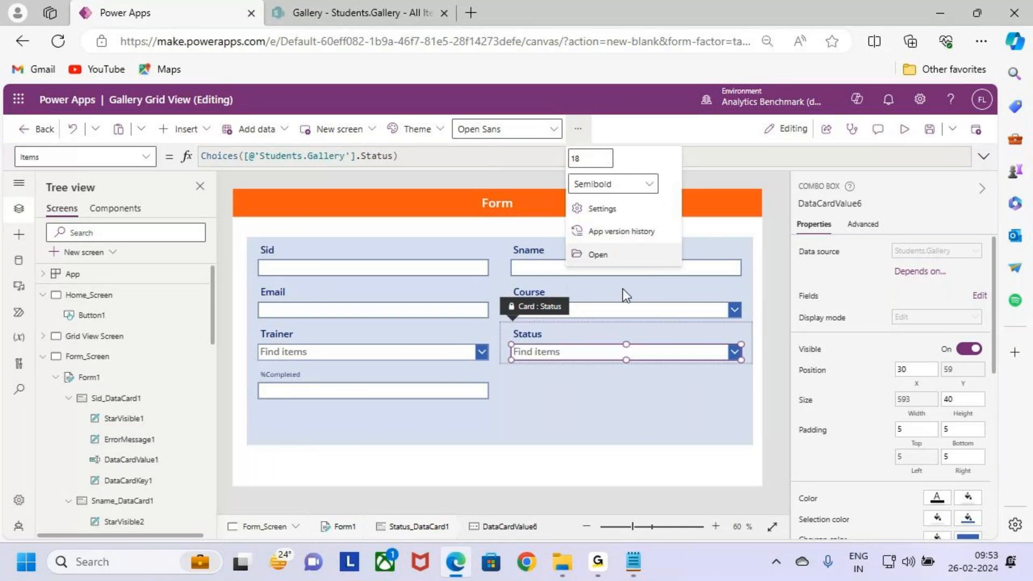
Step: Set the %Completed text input's font weight to Semibold
left_click(357, 388)
left_click(357, 388)
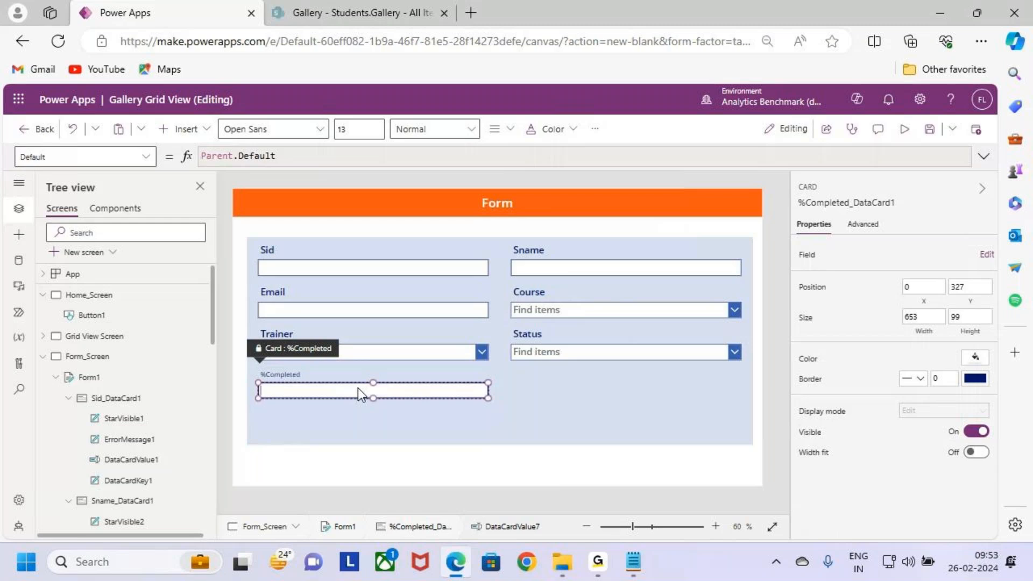
left_click(445, 132)
left_click(429, 173)
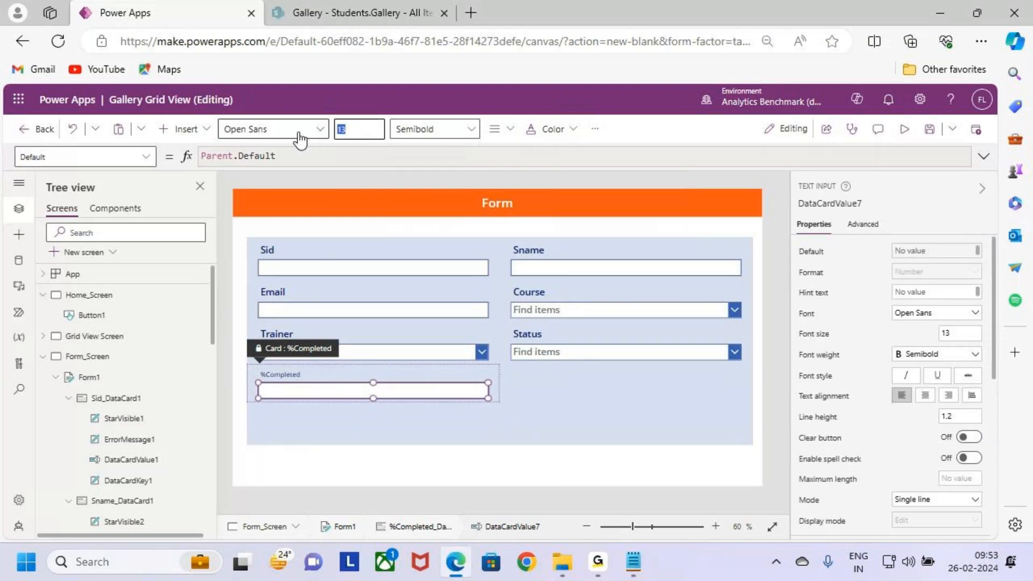
Step: Format the %Completed label with font size 18 and Semibold weight
left_click(373, 366)
left_click(374, 372)
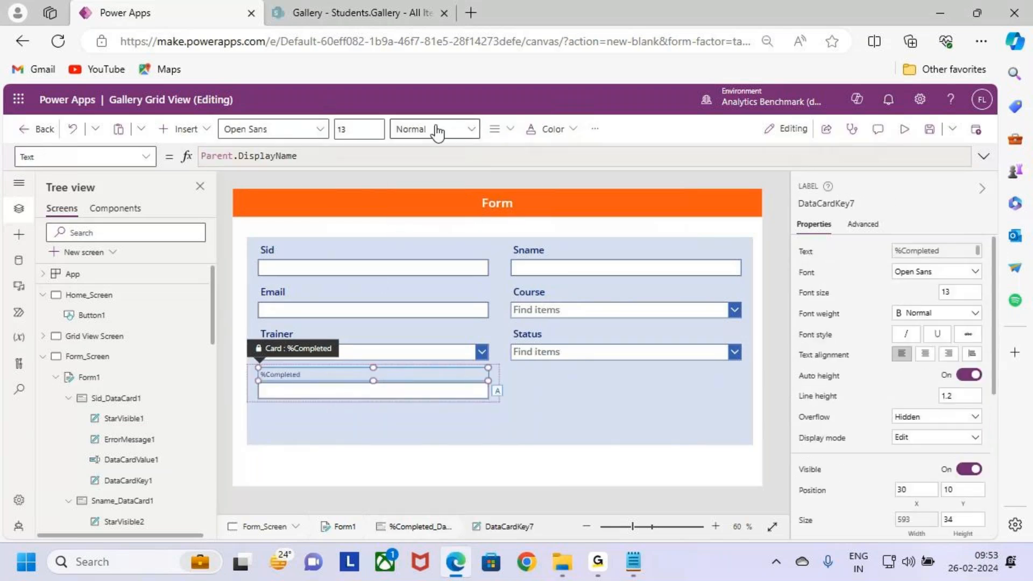
left_click(357, 132)
type("18")
key("Return")
left_click(442, 133)
left_click(429, 173)
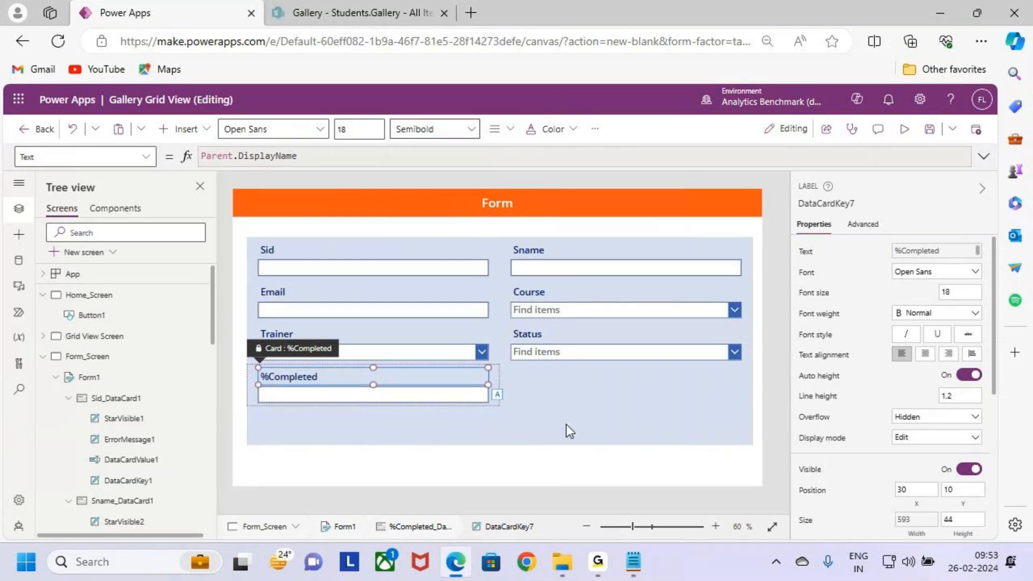
left_click(583, 406)
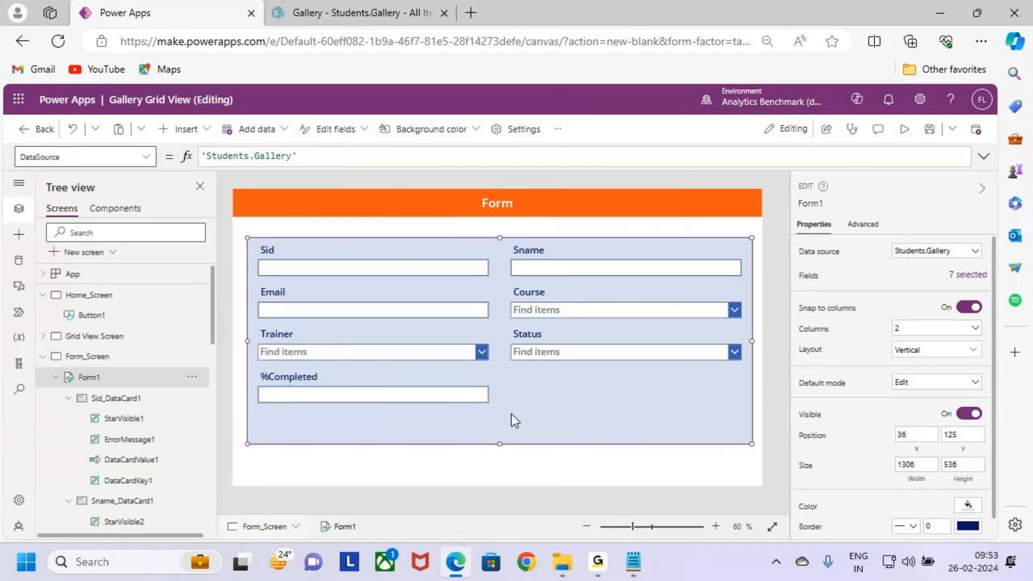
left_click(94, 336)
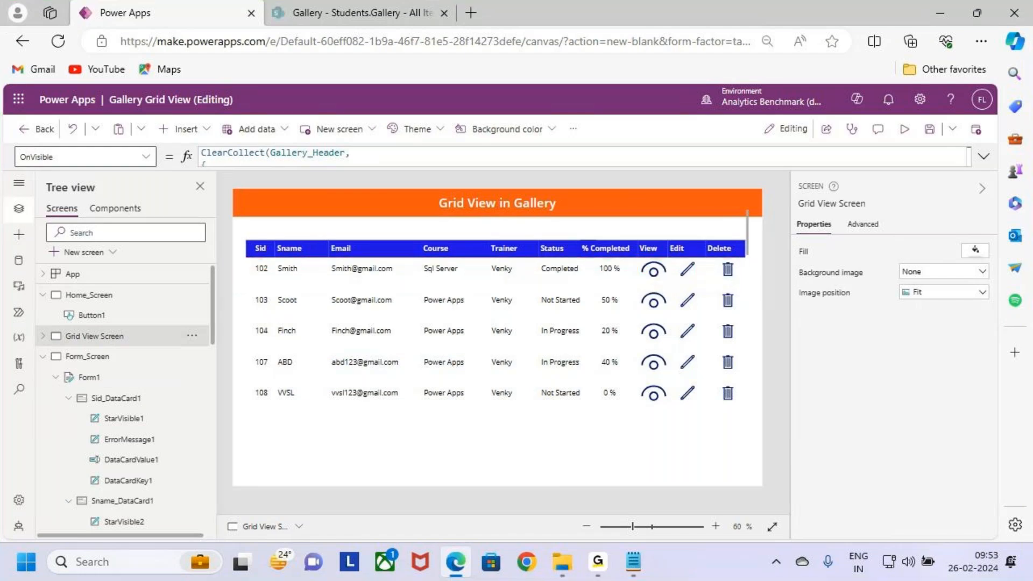
left_click(100, 362)
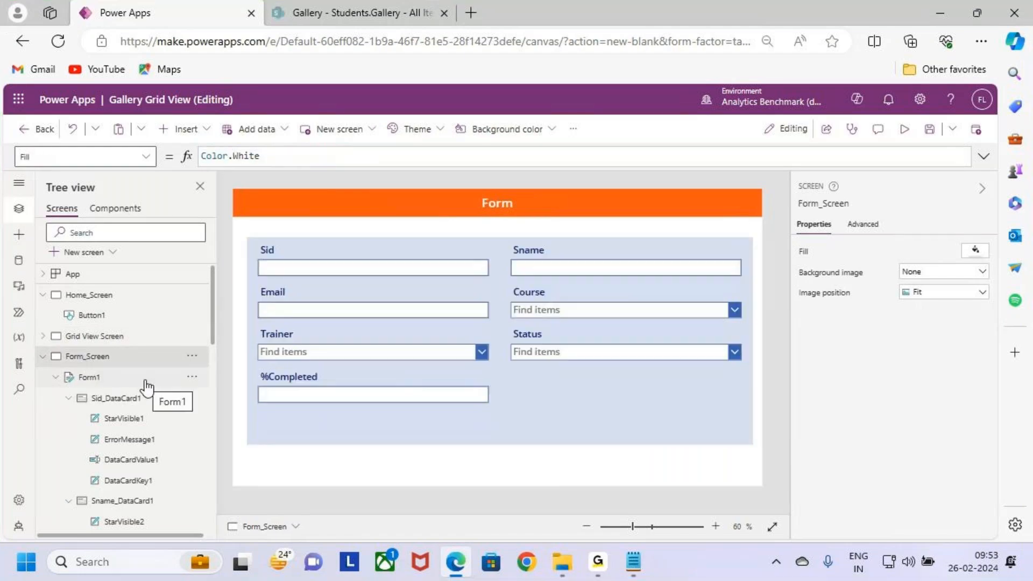
Step: Open the OnSelect formula of the gallery's View icon on the Grid View Screen and clear its existing content
left_click(90, 338)
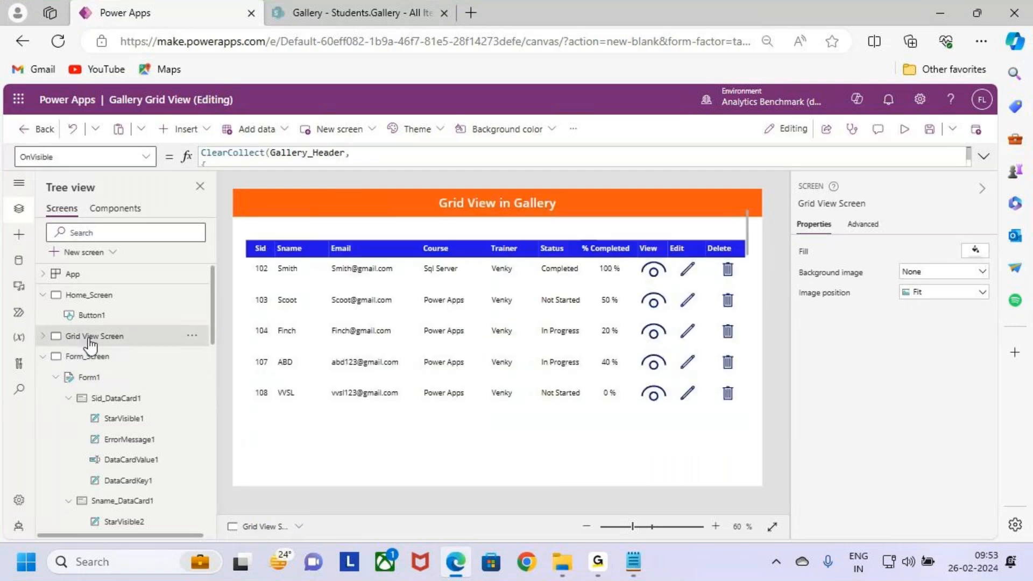
left_click(637, 272)
left_click(653, 275)
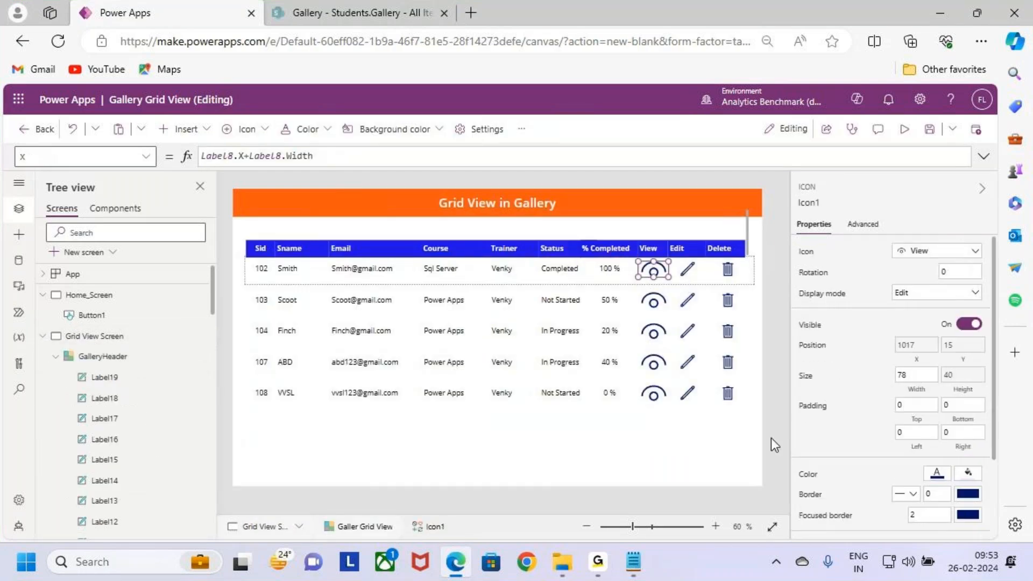
left_click(147, 159)
scroll(85, 288, "up", 3)
scroll(85, 293, "down", 3)
scroll(85, 302, "up", 5)
scroll(90, 301, "down", 1)
left_click(87, 297)
left_click(984, 157)
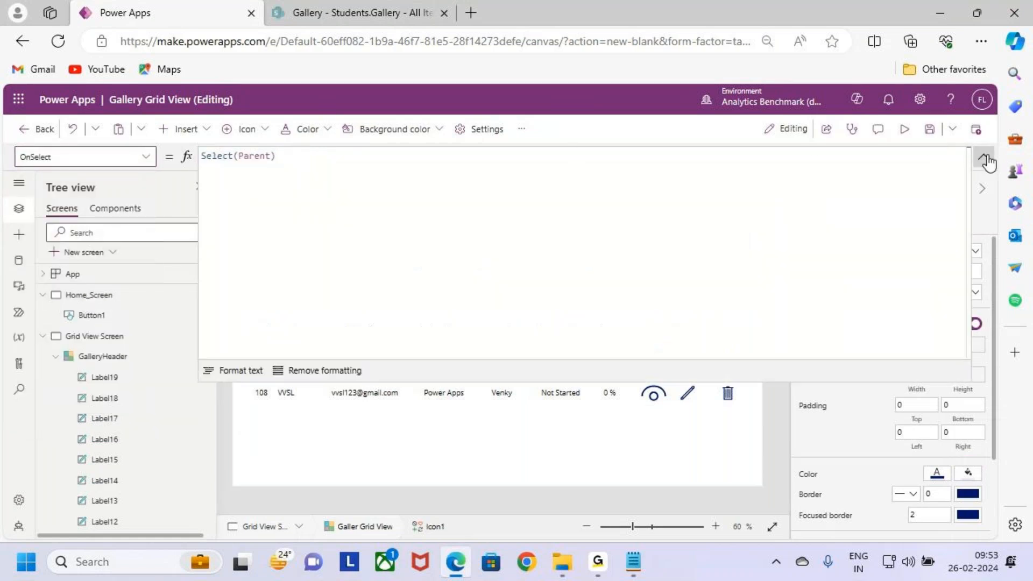
left_click_drag(300, 156, 127, 156)
key("BackSpace")
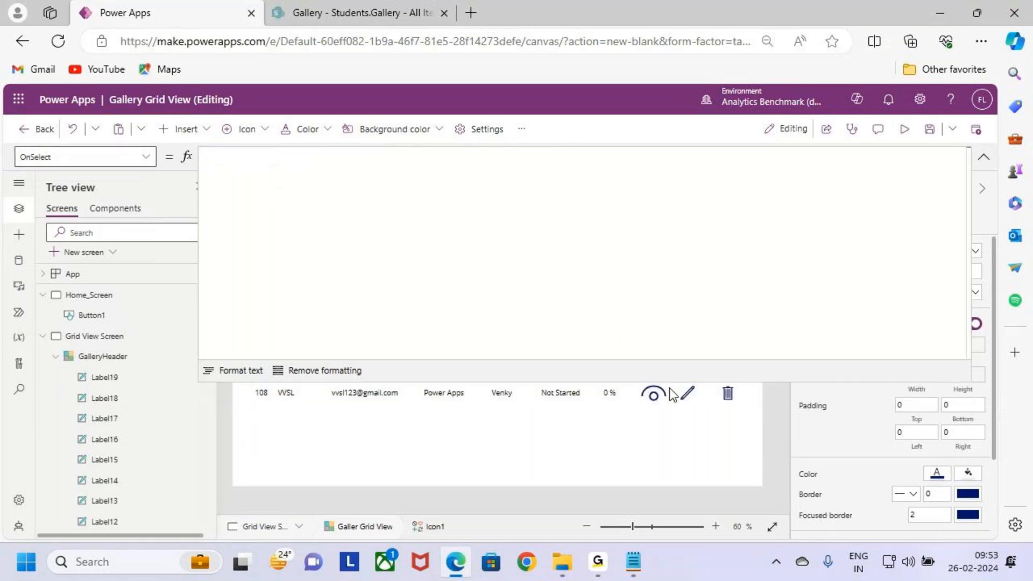
left_click_drag(673, 383, 673, 343)
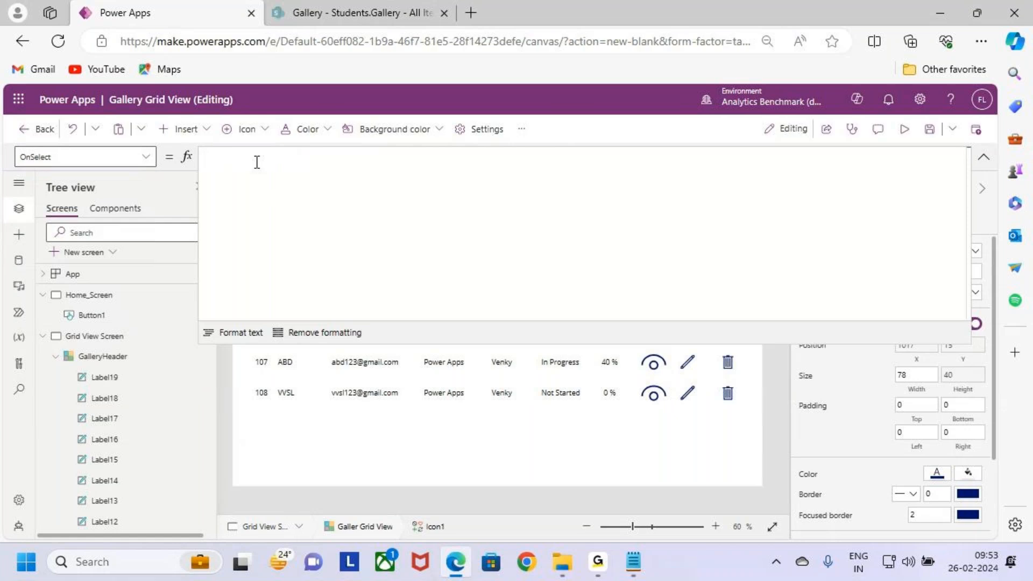
Step: Enter ResetForm(Form1); as the first line of the View icon's OnSelect formula
type("Resetf")
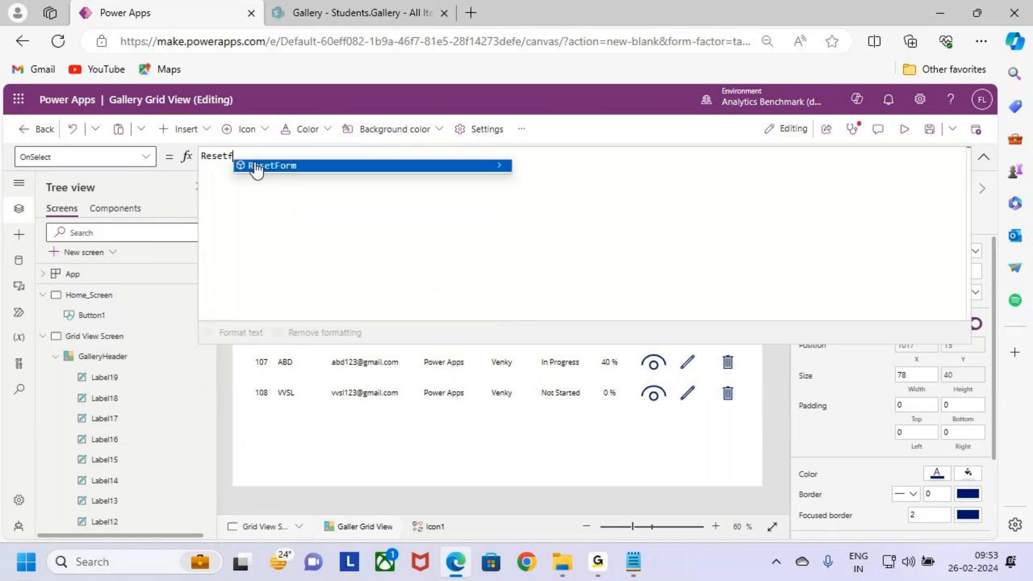
left_click(253, 166)
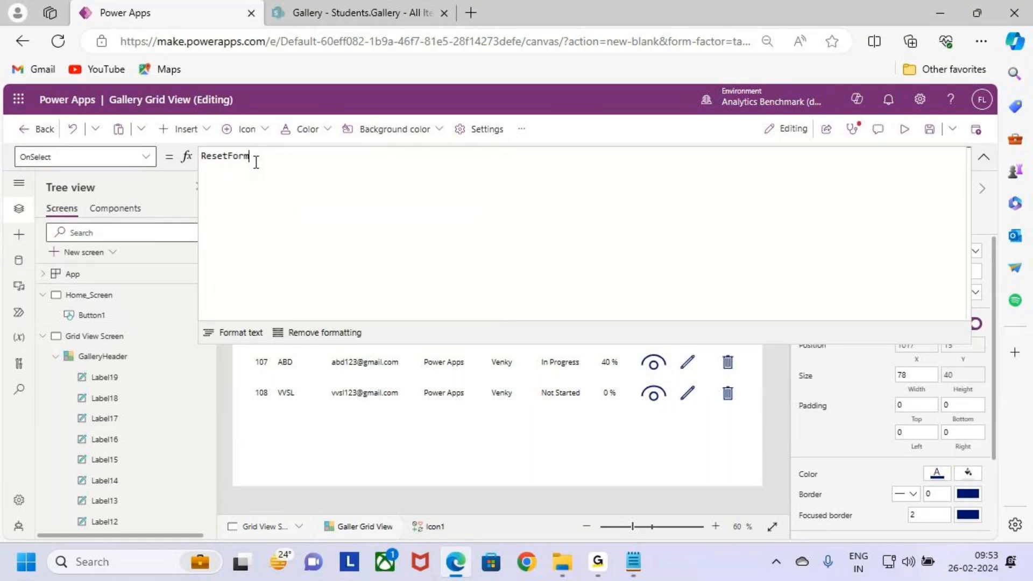
type("(")
left_click(254, 164)
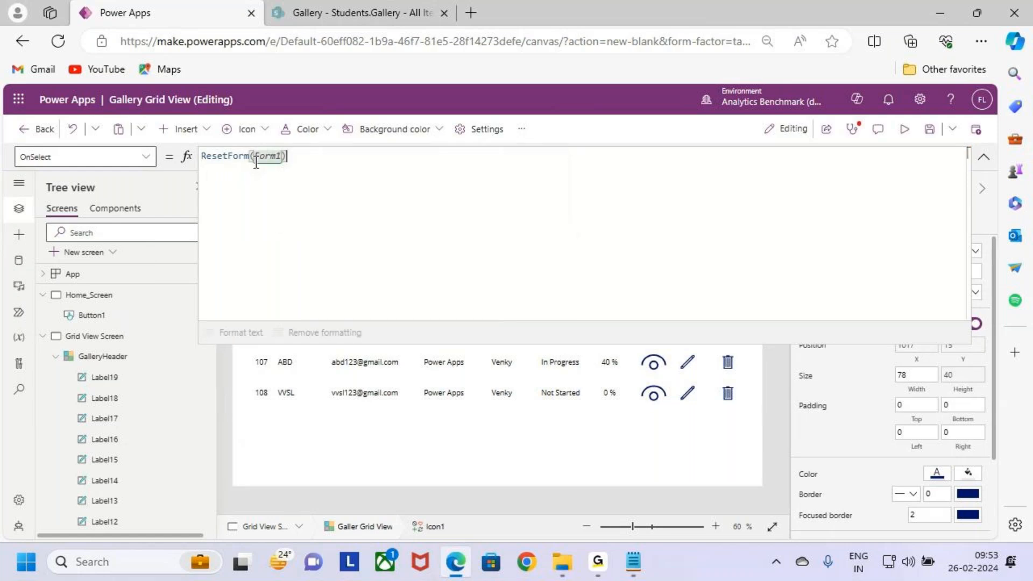
type(";")
key("Return")
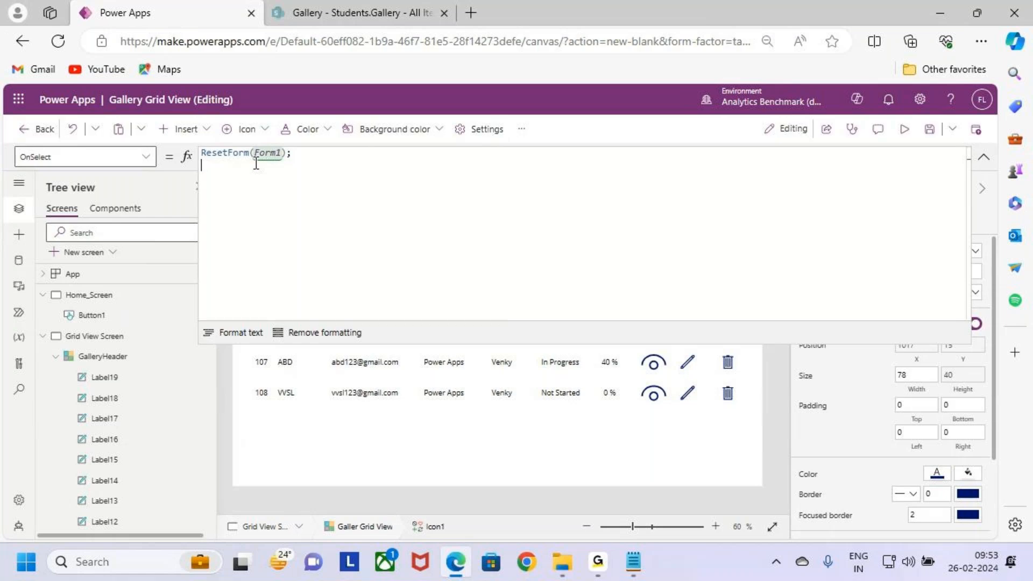
key("shift+Return")
Step: Add ViewForm(Form1); as the second line of the View icon's OnSelect formula and start a new line
type("Vi")
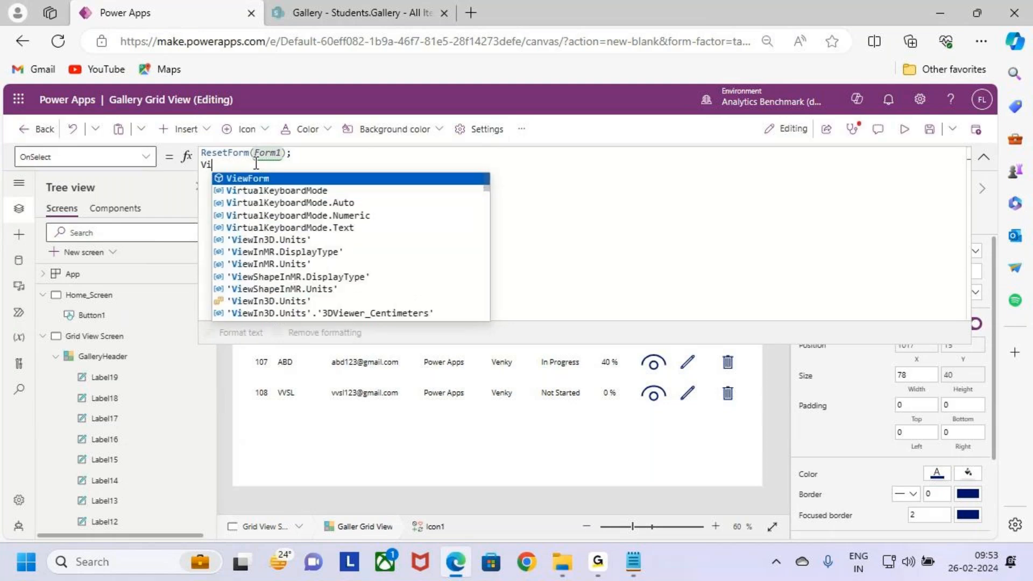
type("ewForm(false")
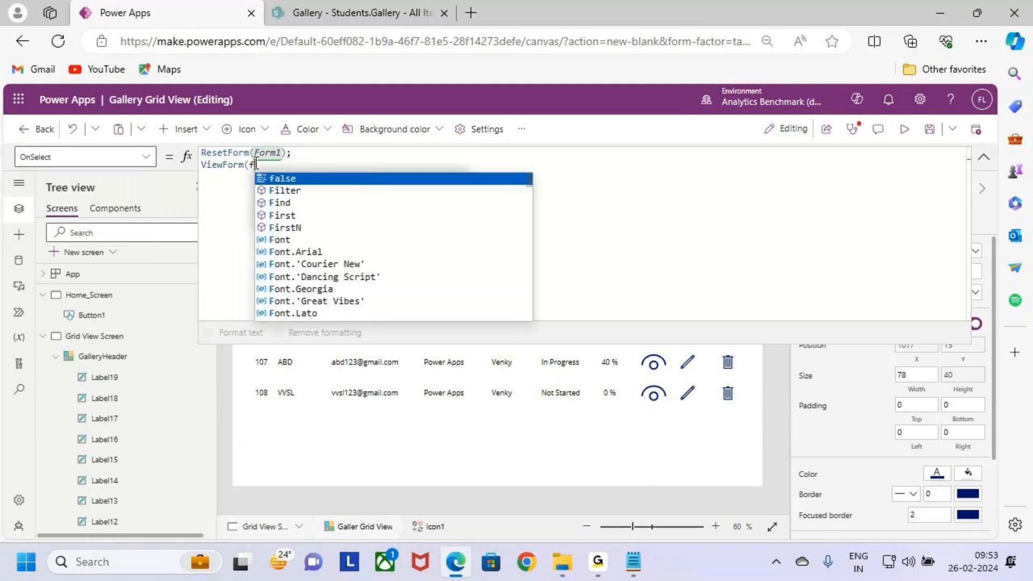
key("BackSpace")
key("BackSpace")
key("BackSpace")
key("BackSpace")
key("BackSpace")
type("for")
key("Down")
key("Down")
key("Tab")
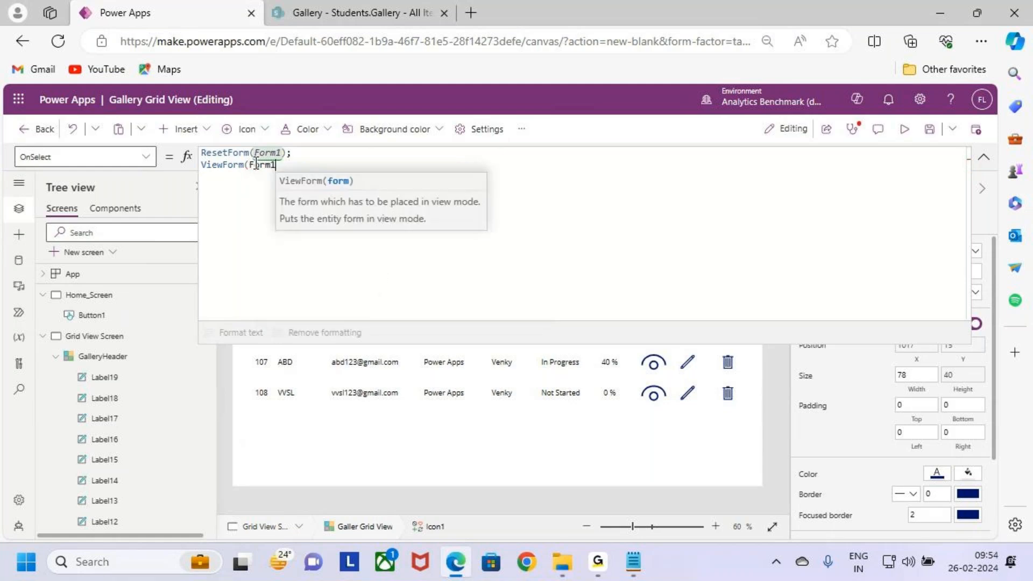
type(");")
key("shift+Return")
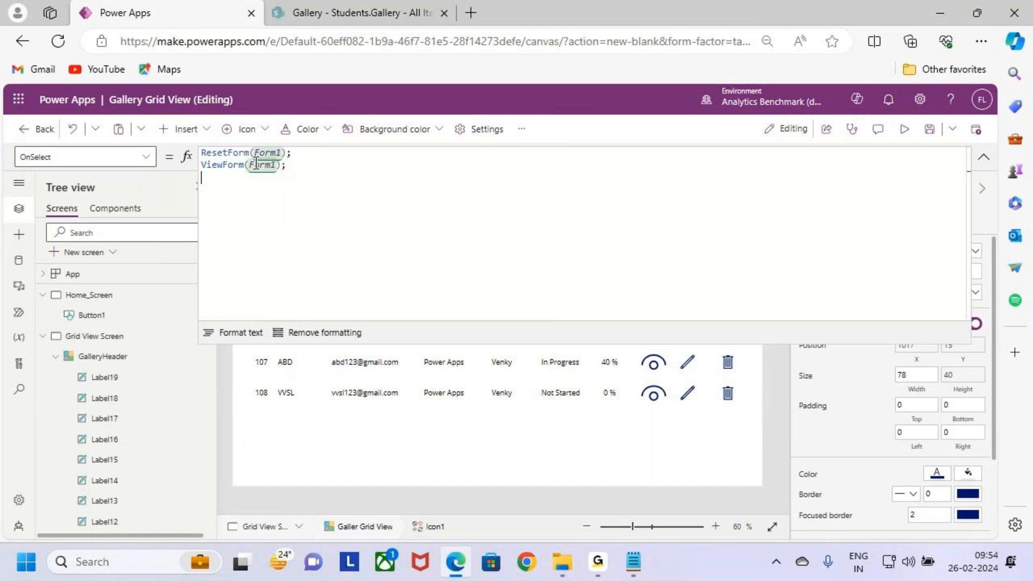
Step: Add Navigate(Form_Screen) as the third line of the View icon's OnSelect formula and collapse the formula editor
type("nav")
key("Tab")
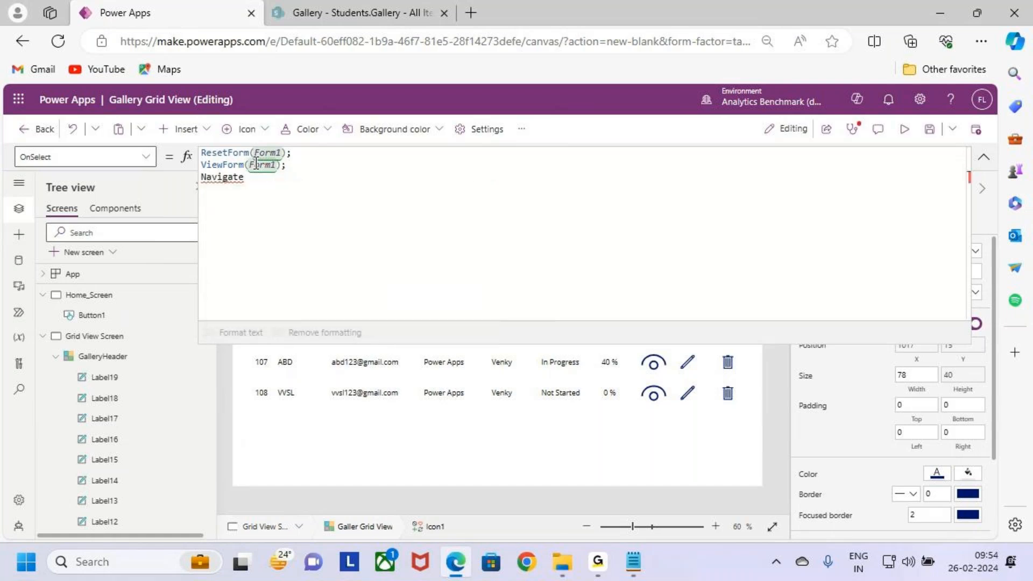
type("(f")
key("BackSpace")
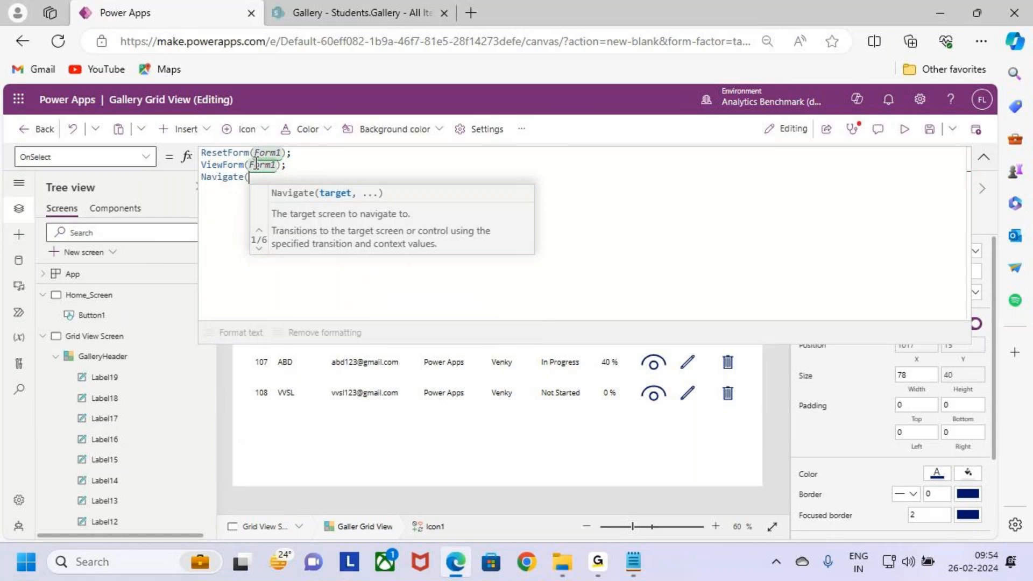
type("for")
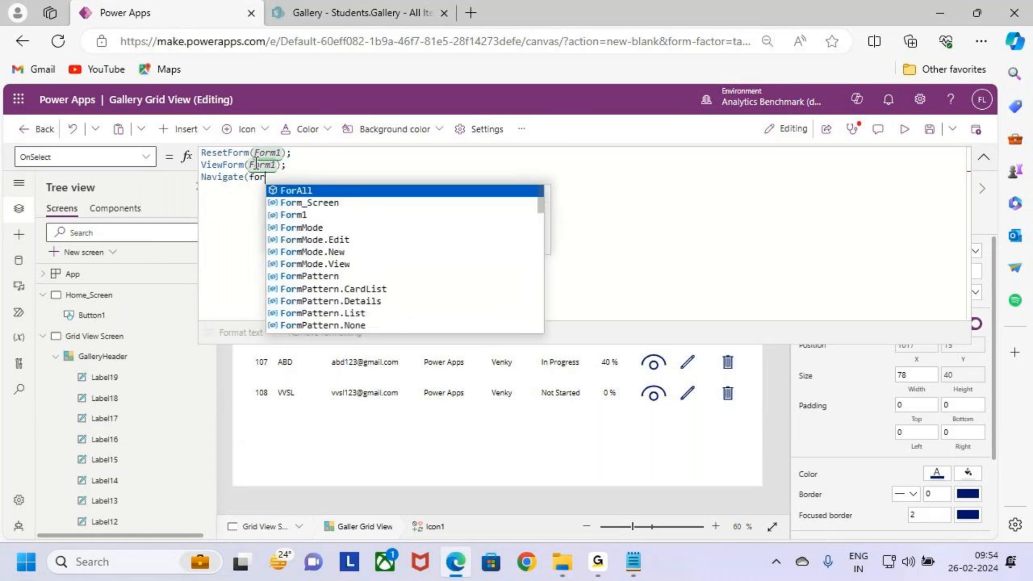
key("Down")
key("Tab")
type(")")
left_click(984, 156)
Step: Preview the app, test the View icon on the first student row, and return to the editor
left_click(917, 134)
left_click(904, 129)
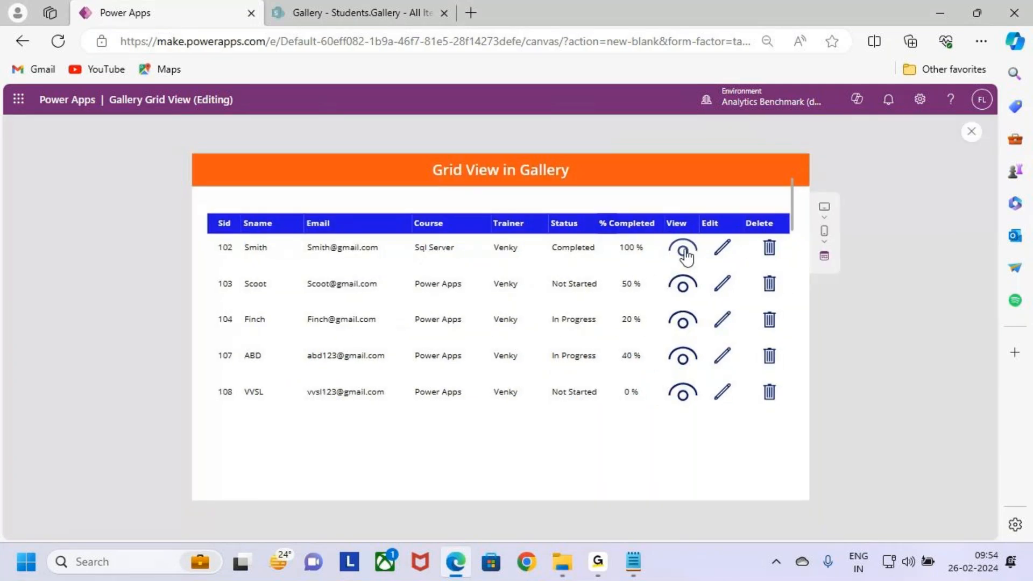
left_click(683, 249)
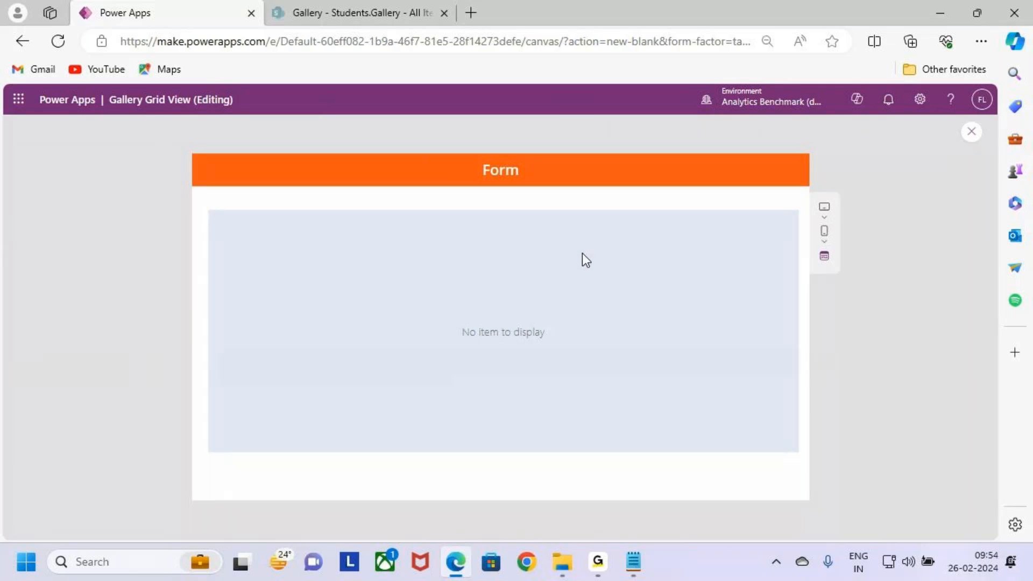
left_click(971, 132)
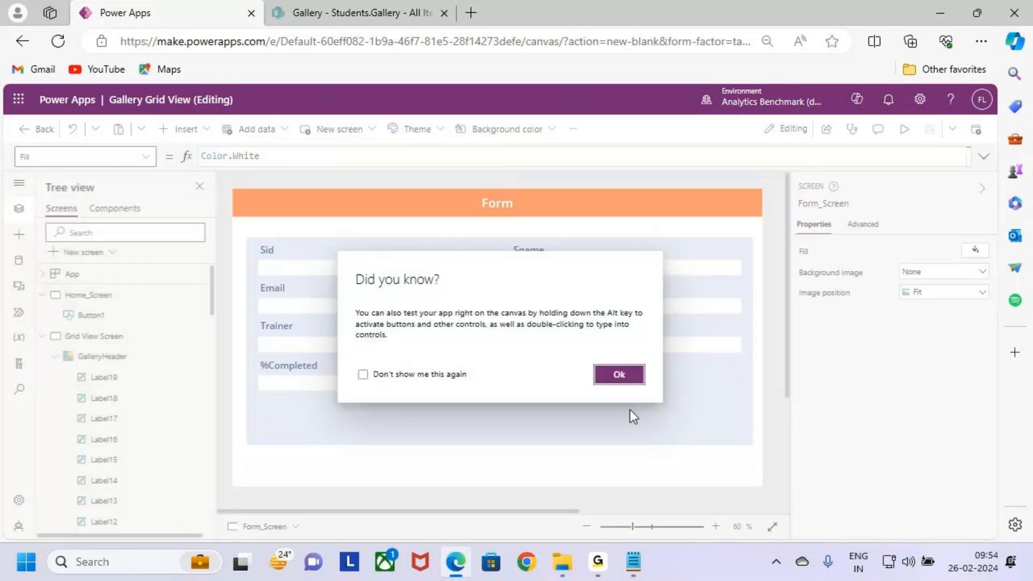
left_click(619, 375)
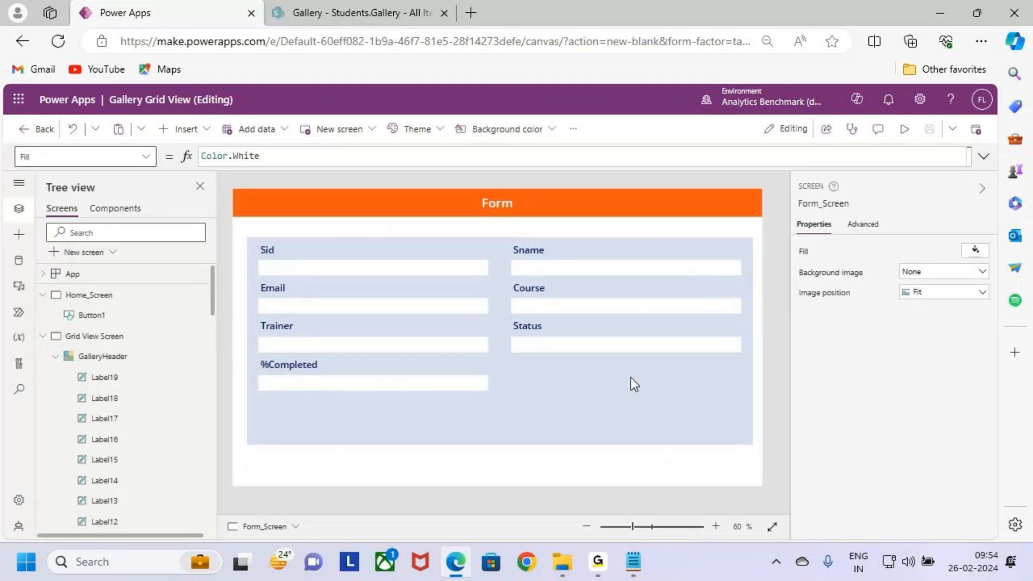
Step: Set the Item property of Form1 on Form_Screen to 'Galler Grid View'.Selected
left_click(631, 380)
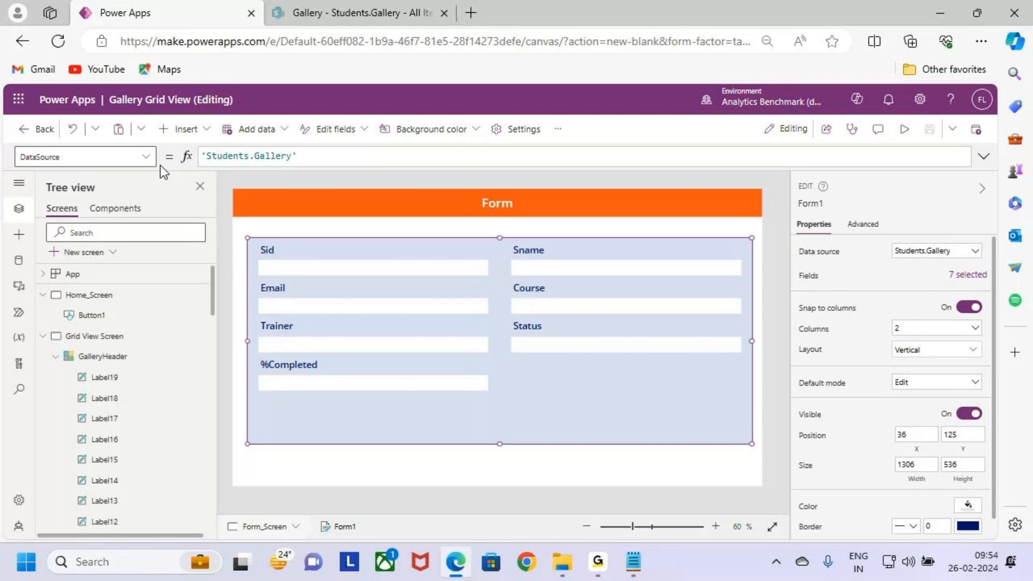
left_click(144, 156)
scroll(118, 262, "down", 3)
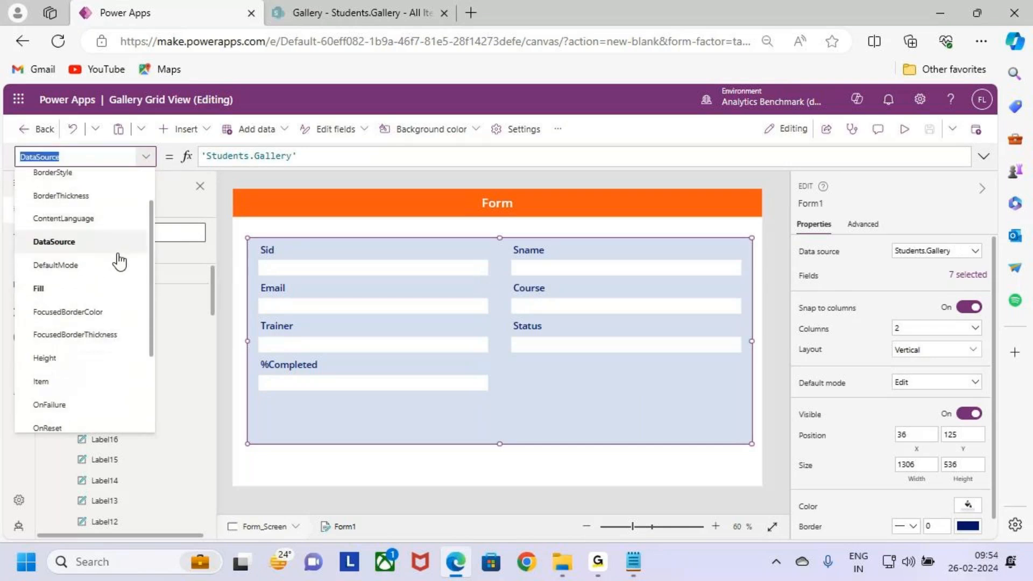
left_click(89, 356)
left_click(272, 157)
type("galle")
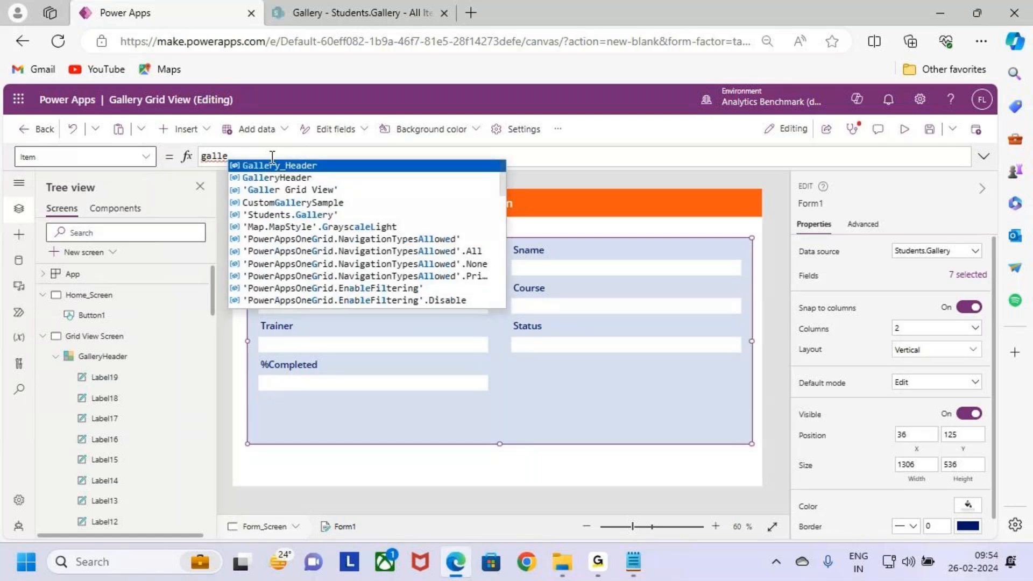
key("Down")
key("Down")
key("Tab")
type(".")
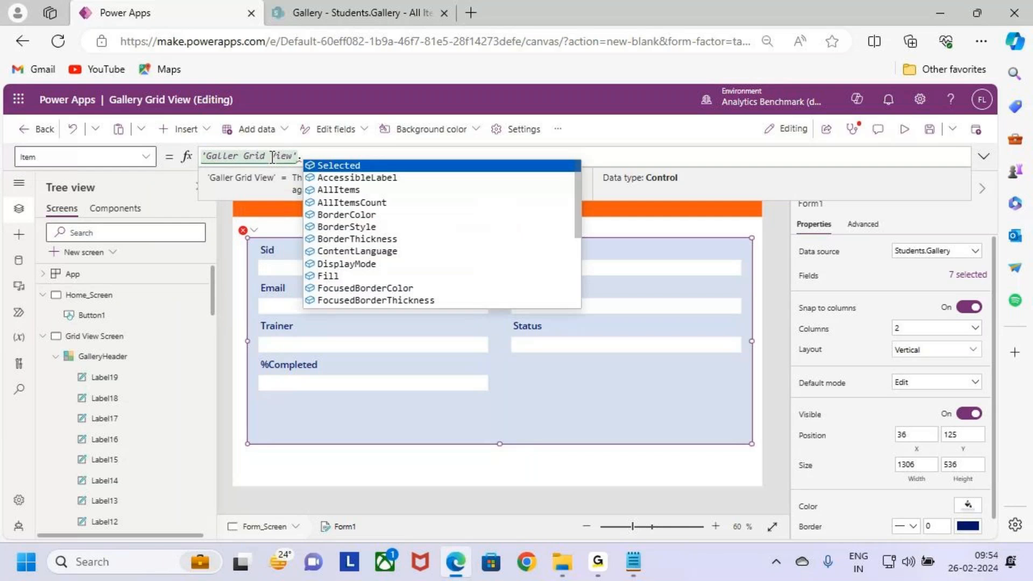
key("Tab")
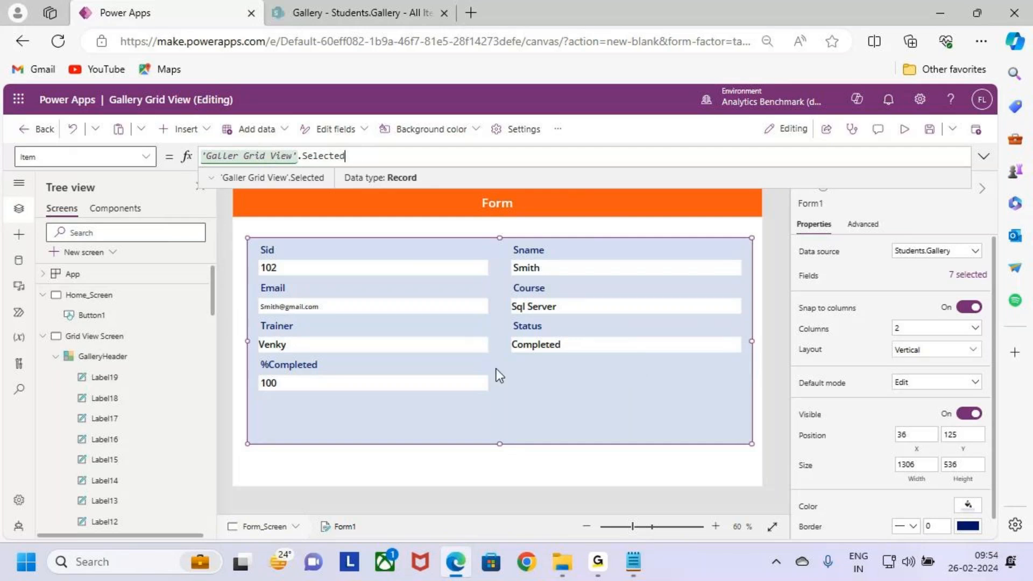
Step: Preview the app from Grid View Screen, view the fourth student row's record in the form, and return to the editor
left_click(122, 337)
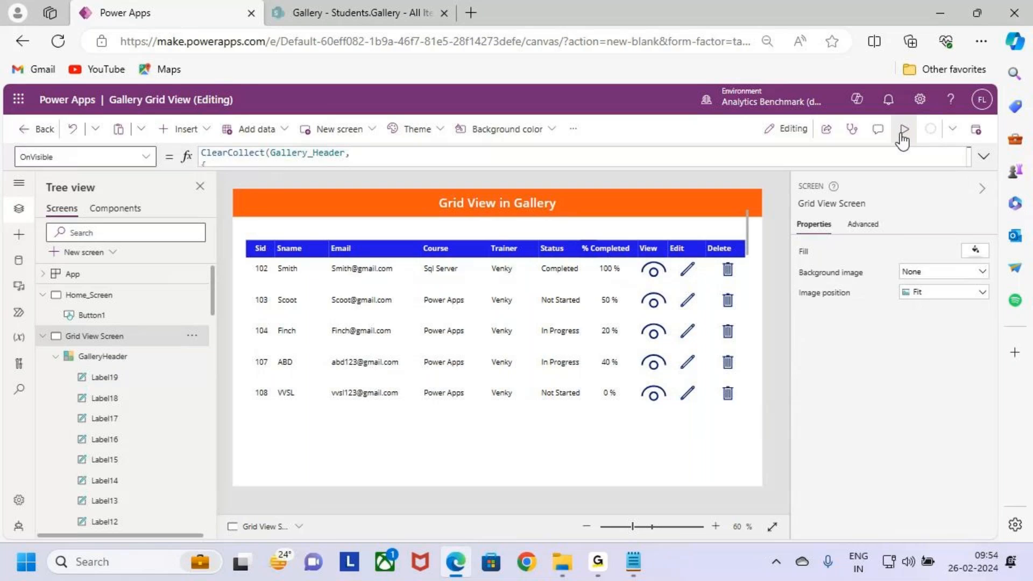
left_click(904, 130)
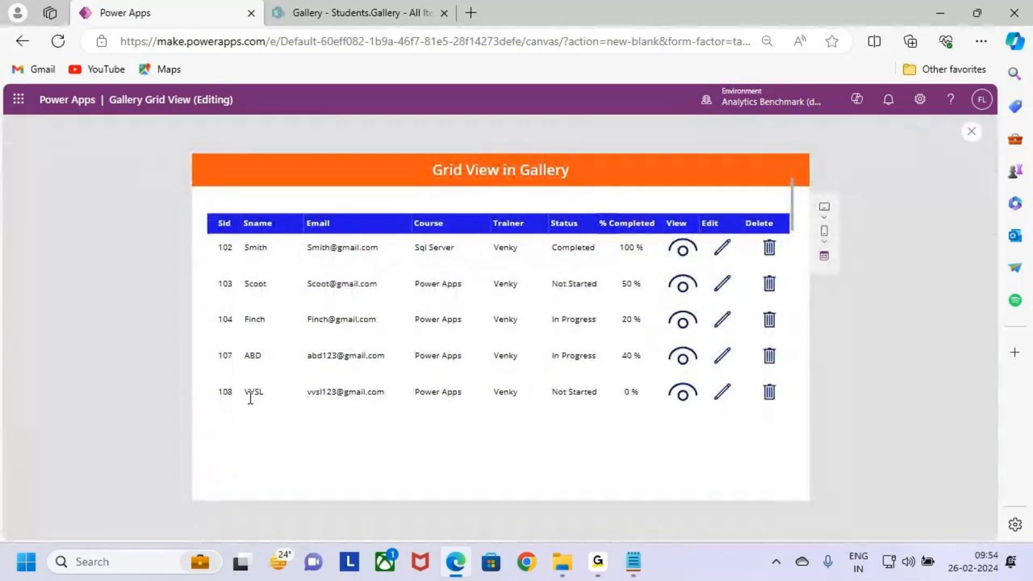
left_click(679, 359)
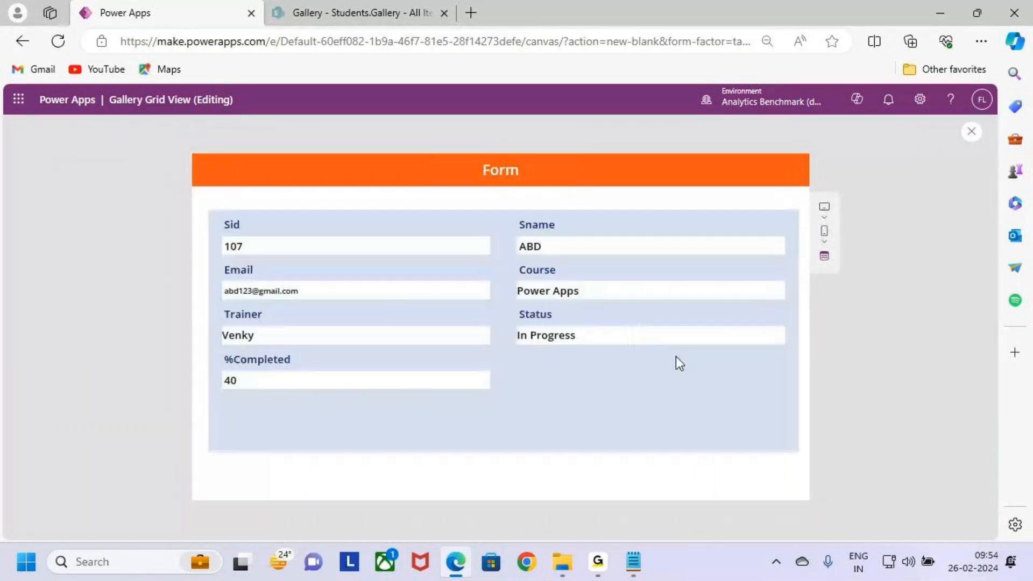
left_click_drag(560, 249, 495, 245)
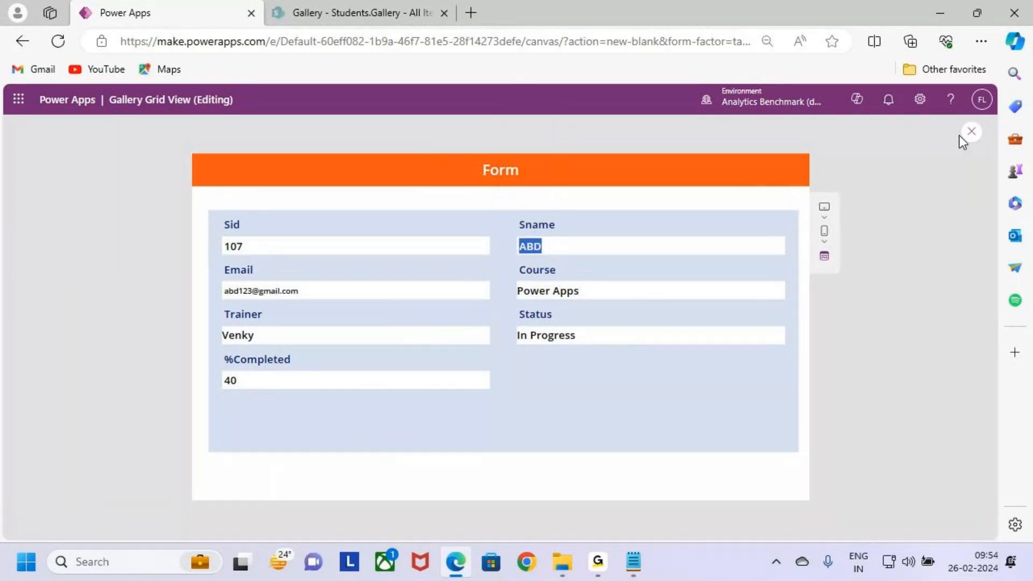
key("ctrl+2")
left_click_drag(196, 159, 234, 186)
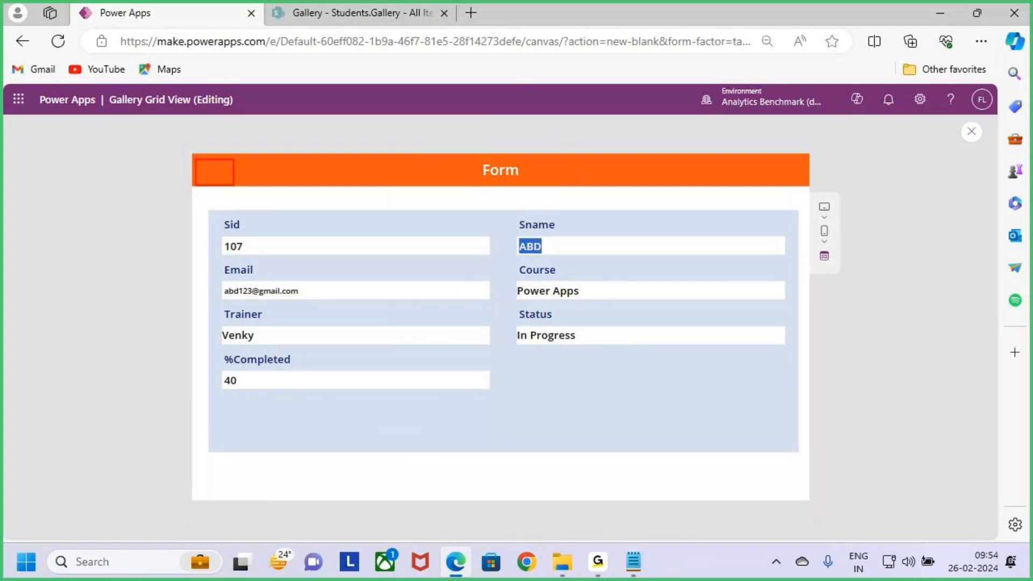
key("Escape")
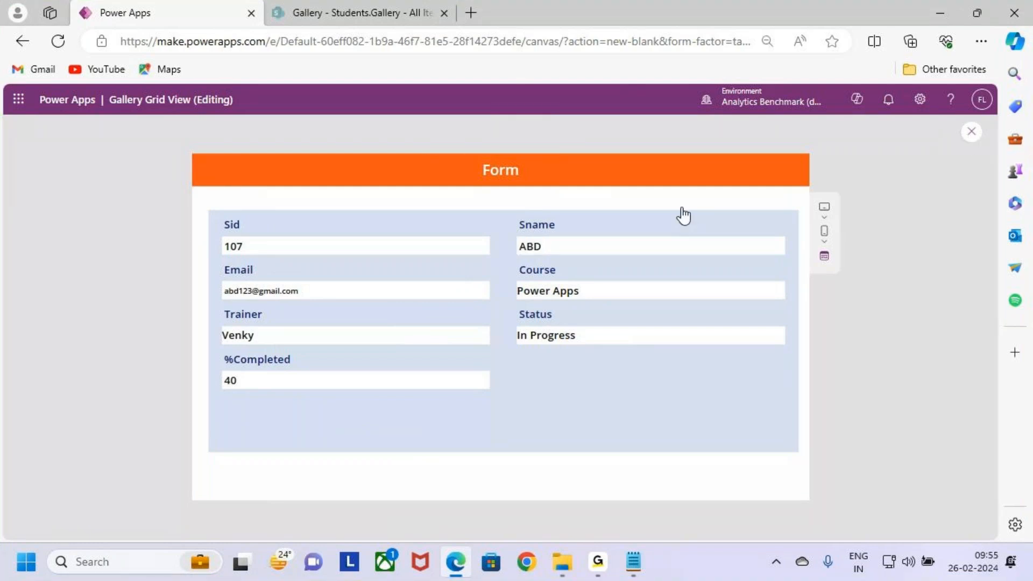
key("Escape")
left_click(613, 373)
Step: Insert a Back arrow icon into the orange header of Form_Screen
left_click(459, 362)
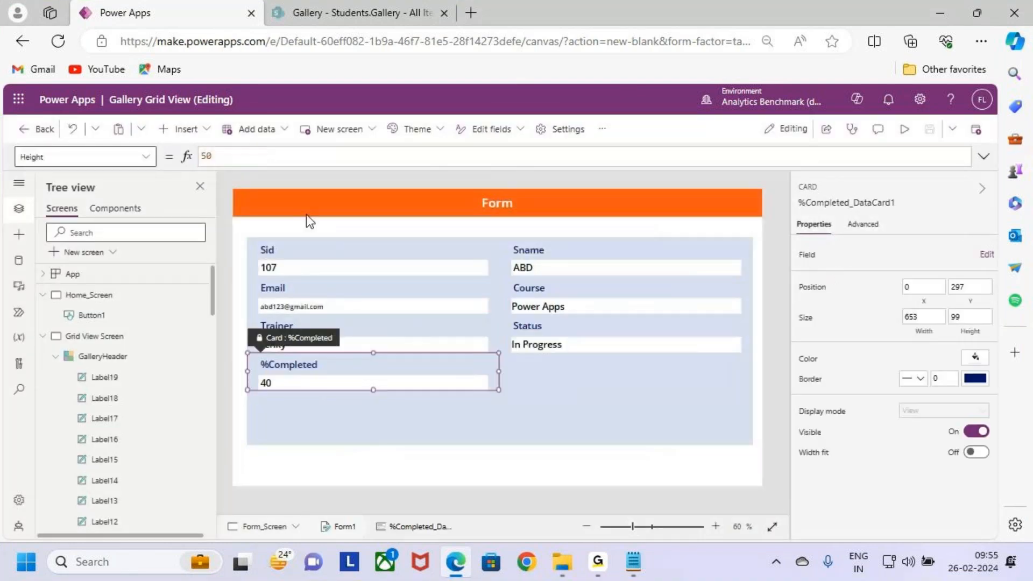
left_click(300, 213)
left_click(186, 130)
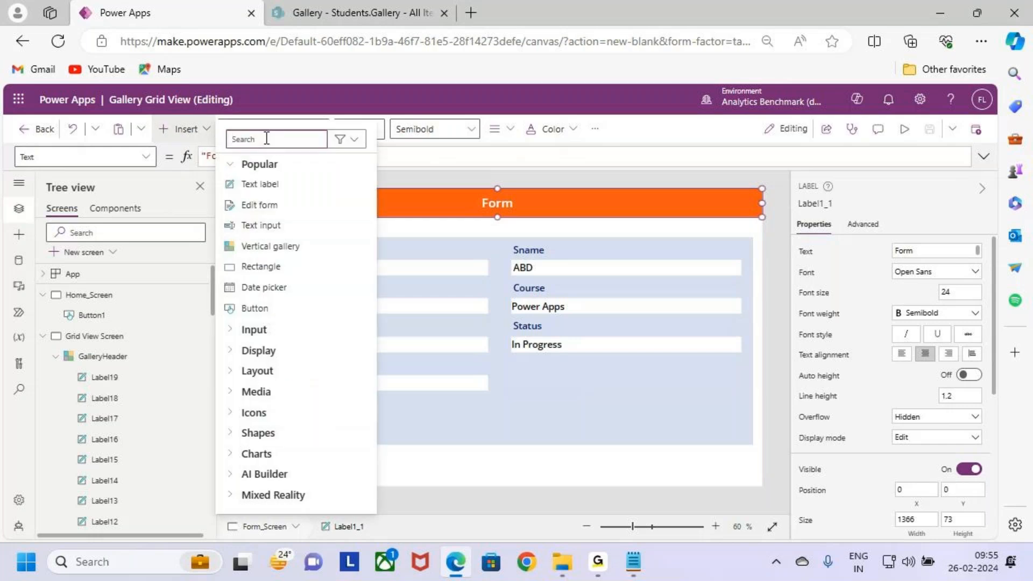
type("bacl")
key("BackSpace")
key("BackSpace")
type("ck")
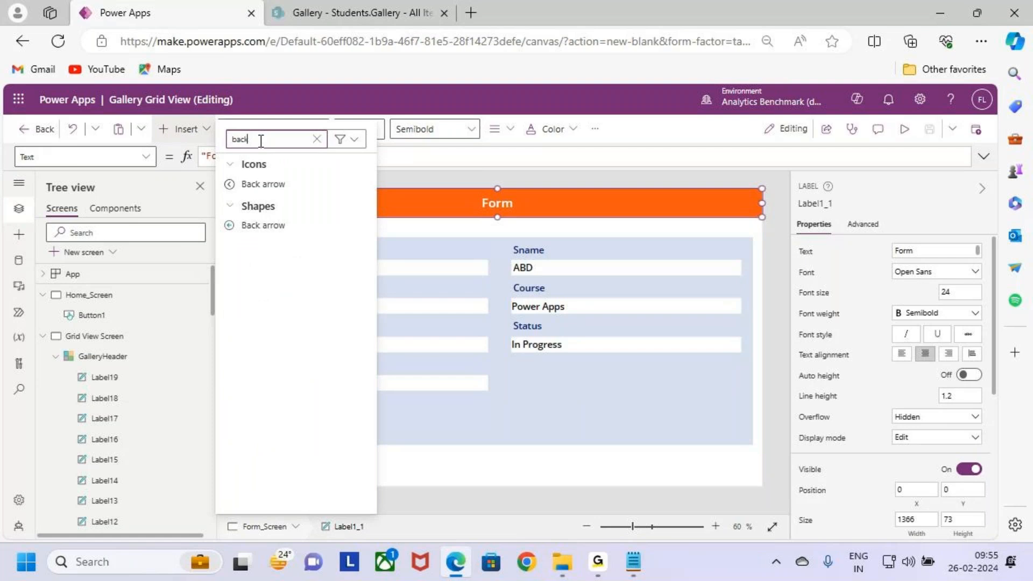
left_click(278, 188)
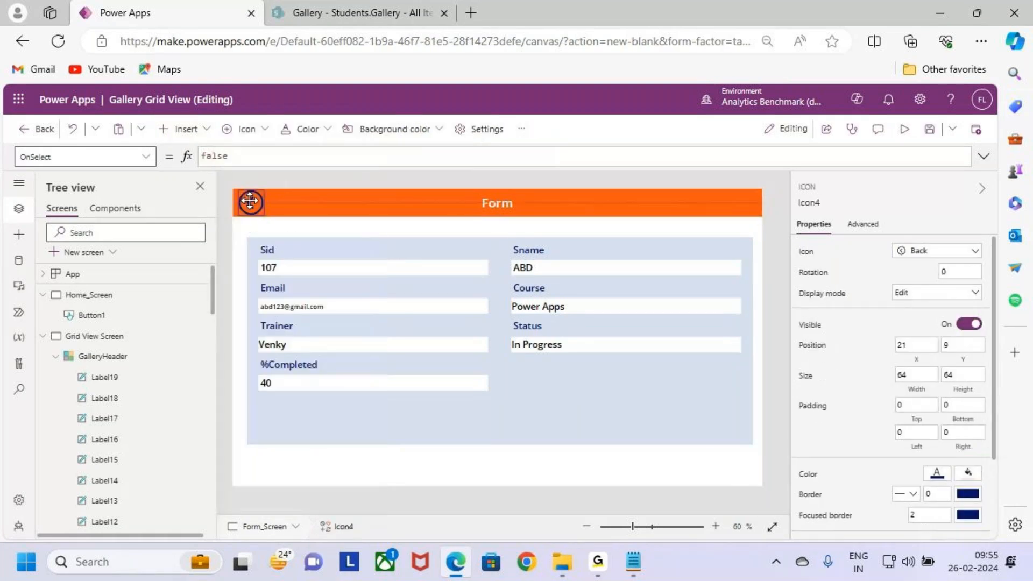
Step: Fit the Back icon into the header at position 13, 10 with size 64 by 53, and color it white
scroll(250, 202, "up", 5)
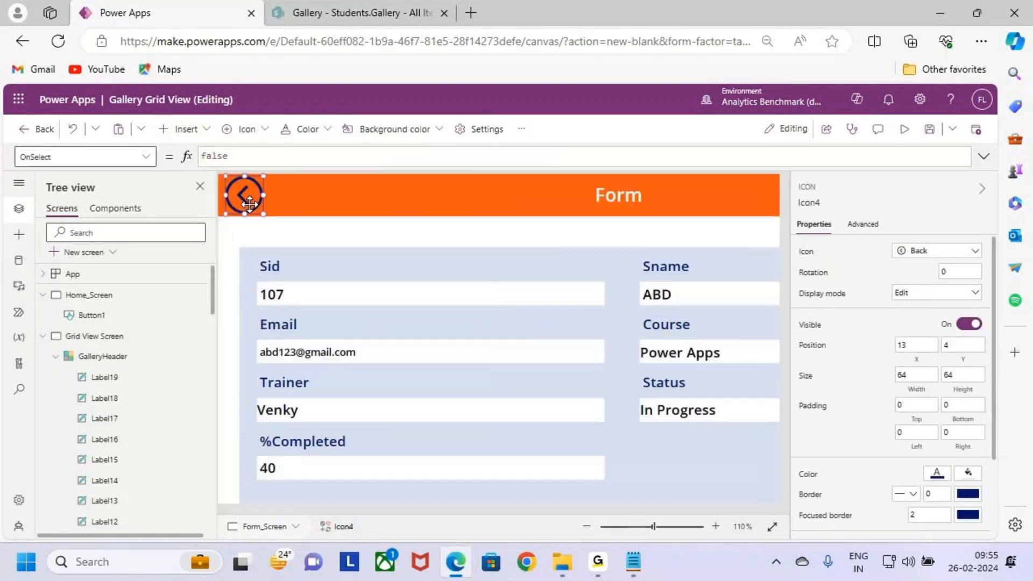
mouse_move(269, 188)
left_mouse_down()
mouse_move(258, 174)
mouse_move(258, 200)
left_mouse_up()
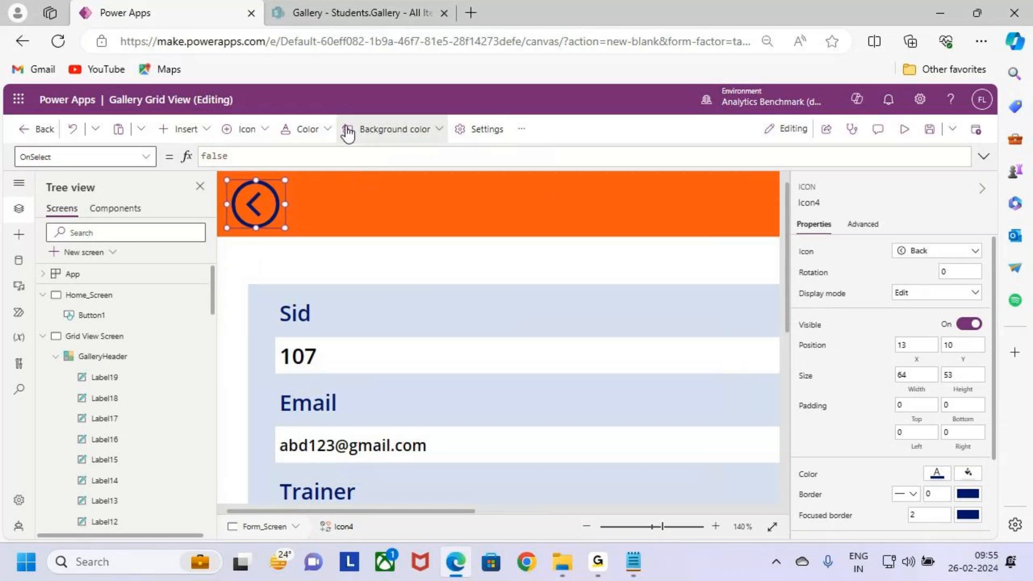
left_click(315, 135)
left_click(295, 360)
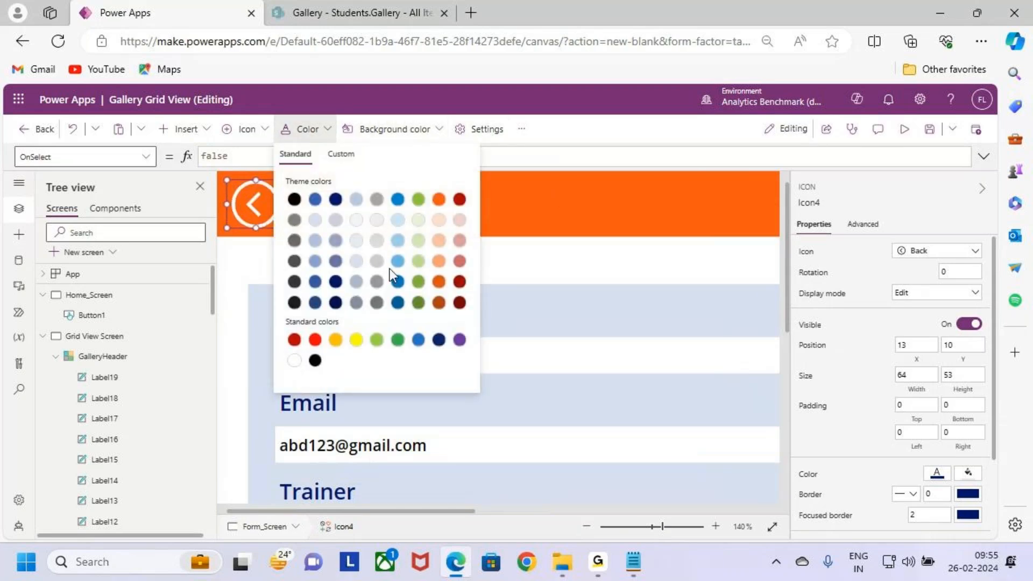
Step: Set the Back icon's OnSelect formula to Navigate('Grid View Screen') and save the app
left_click(244, 208)
left_click_drag(232, 157, 155, 163)
type("Navigate")
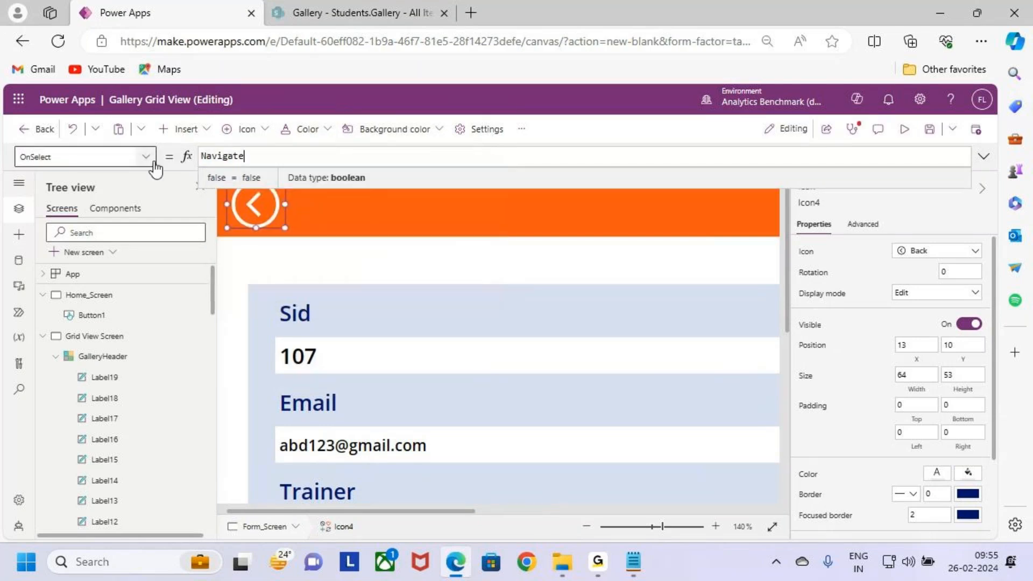
type("(g")
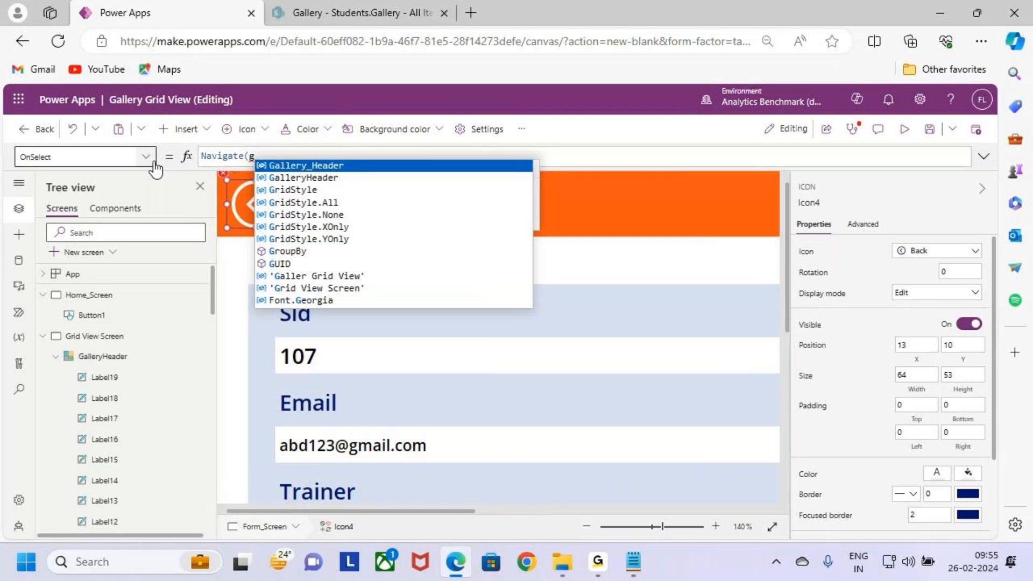
key("Down")
key("Down")
key("Down")
key("Down")
key("Down")
key("Down")
key("Down")
key("Down")
key("Down")
key("Down")
key("Tab")
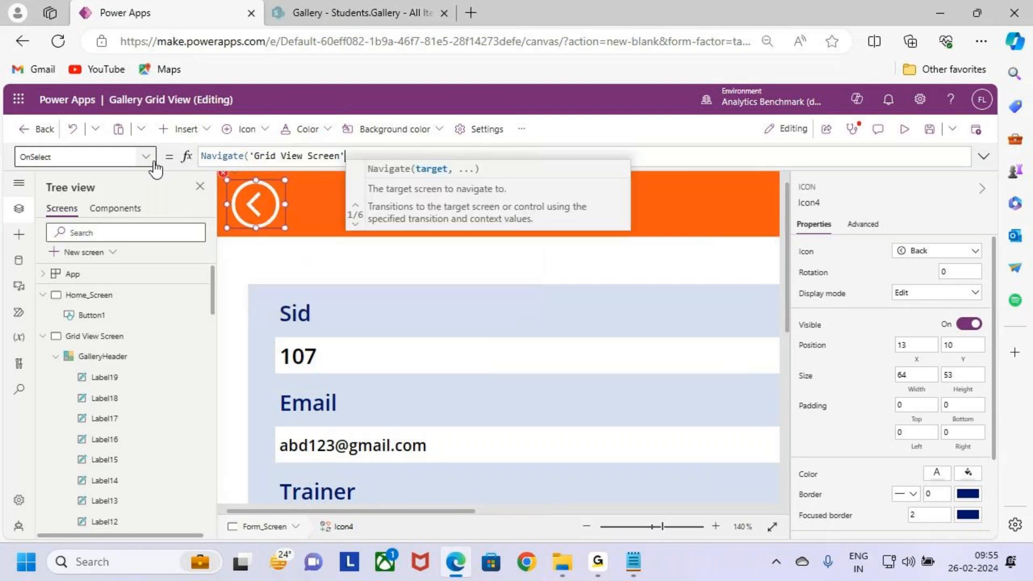
type(")")
left_click(929, 129)
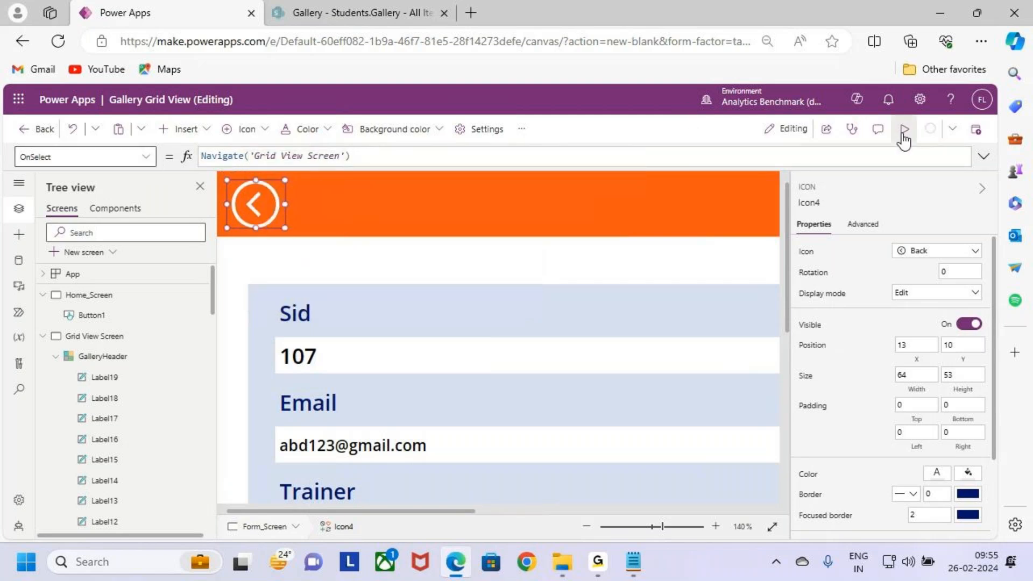
Step: Preview the app, test the Back icon's navigation to the grid, and return to the editor
left_click(903, 131)
left_click(207, 178)
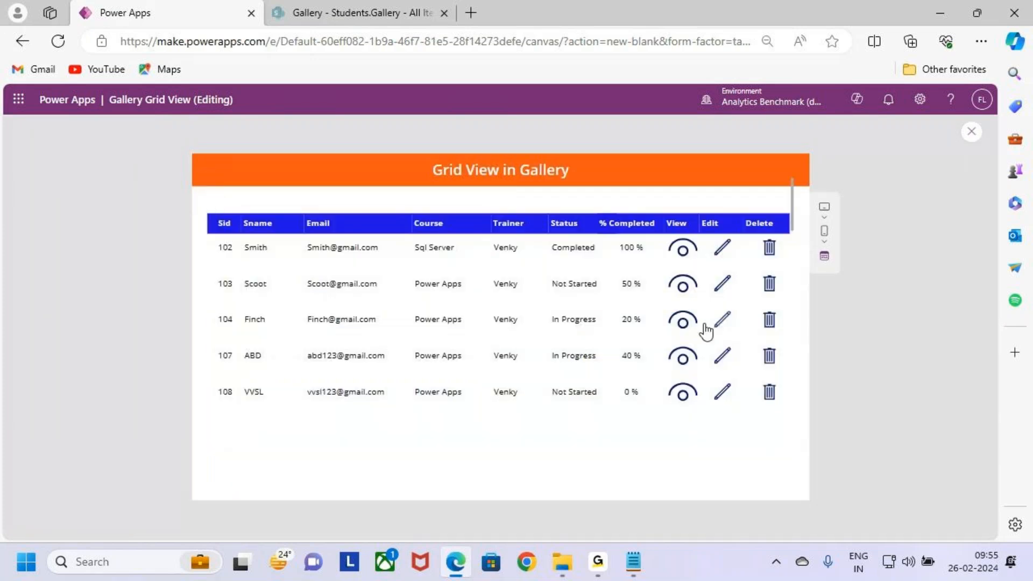
left_click(720, 243)
mouse_move(213, 246)
left_mouse_down()
mouse_move(431, 271)
mouse_move(647, 274)
mouse_move(649, 264)
left_mouse_up()
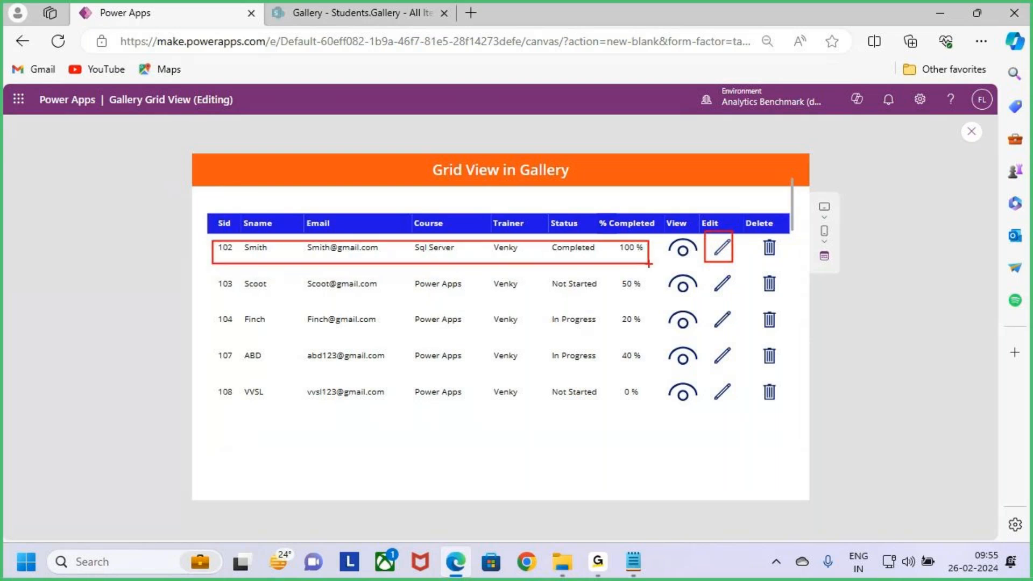
key("Escape")
left_click(968, 134)
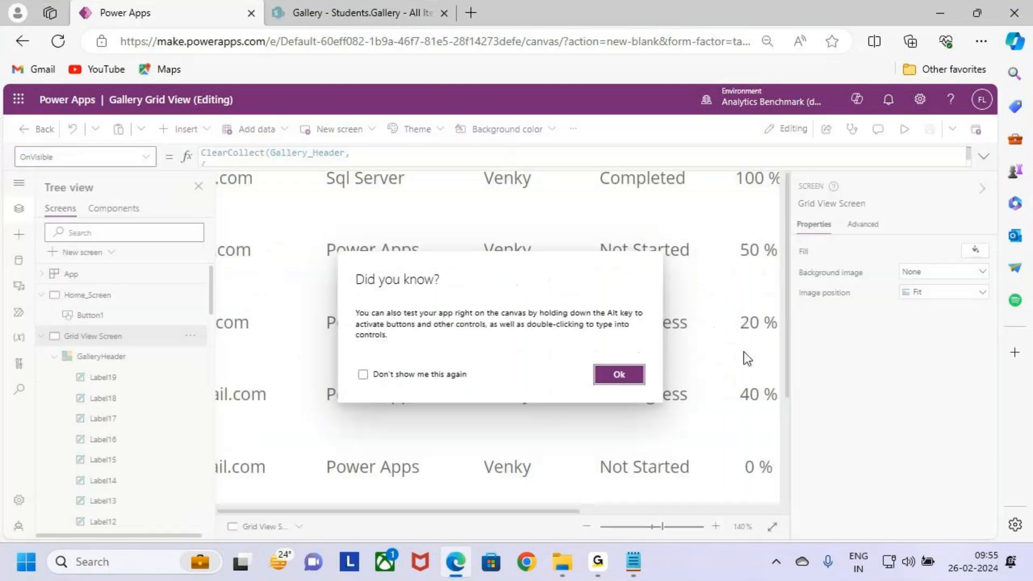
left_click(623, 376)
Step: Review the whole Form1 on Form_Screen and return to Grid View Screen
left_click(42, 337)
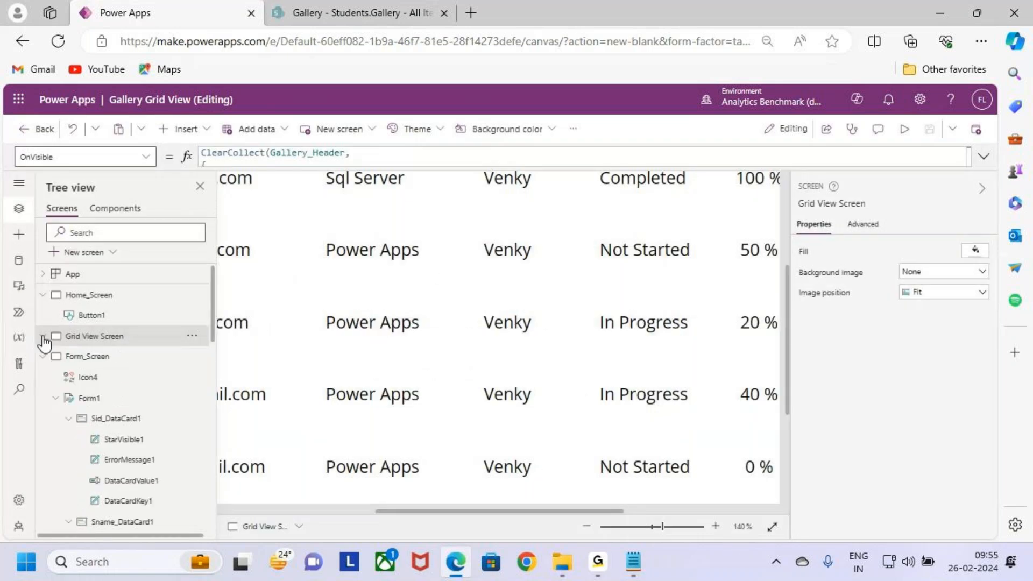
left_click(102, 356)
left_click(569, 411)
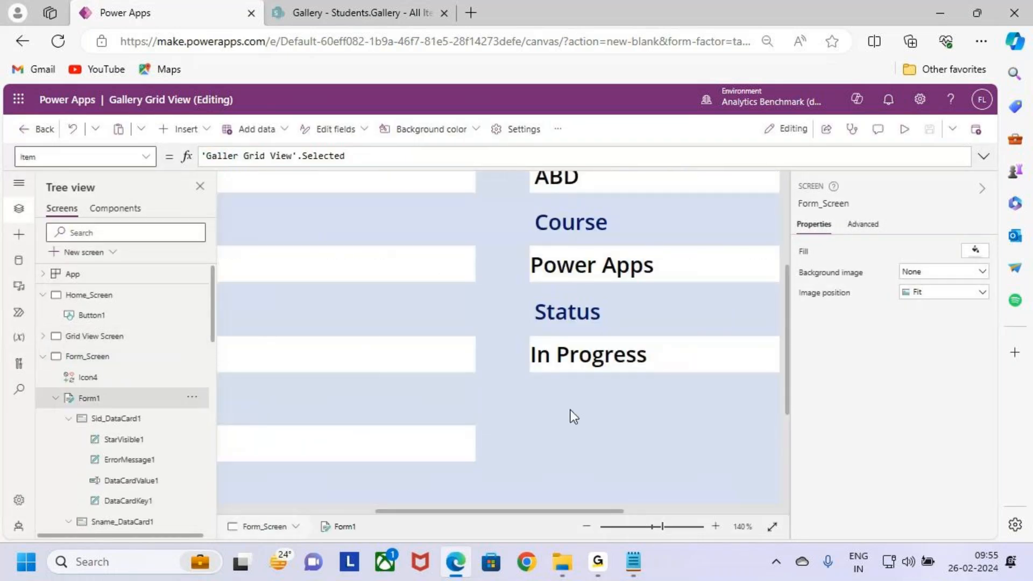
scroll(572, 411, "down", 6)
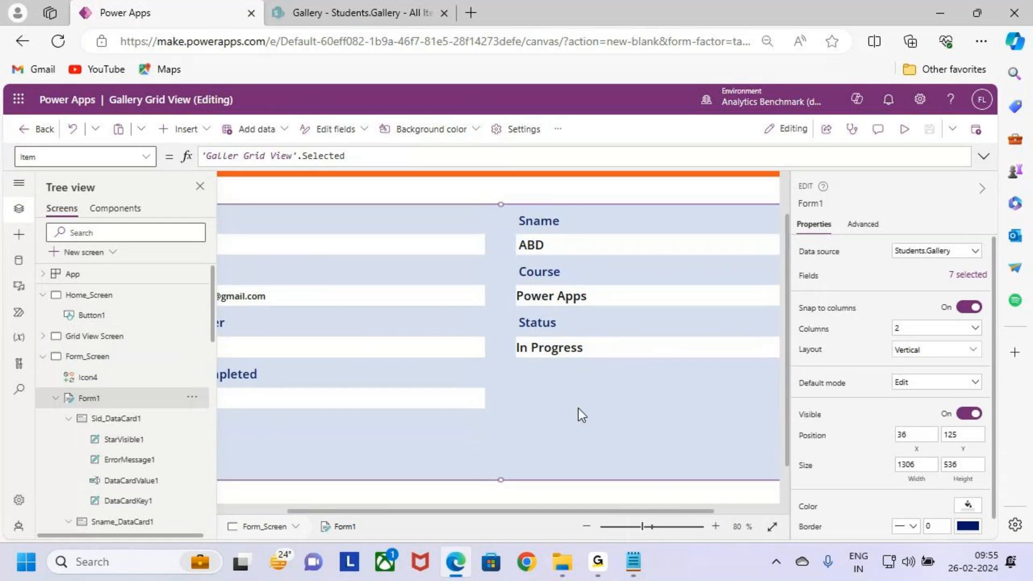
scroll(579, 408, "down", 2)
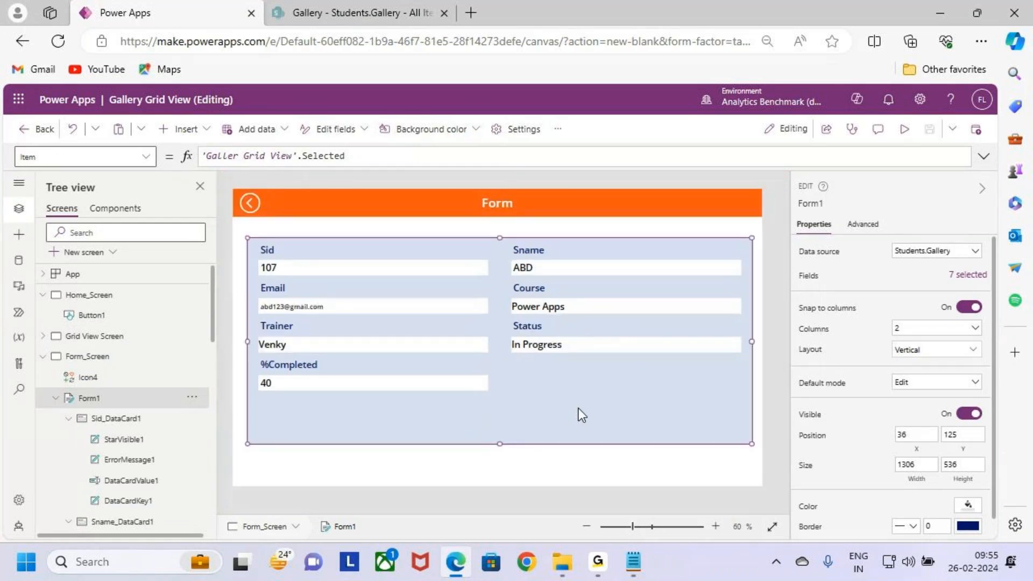
left_click(122, 342)
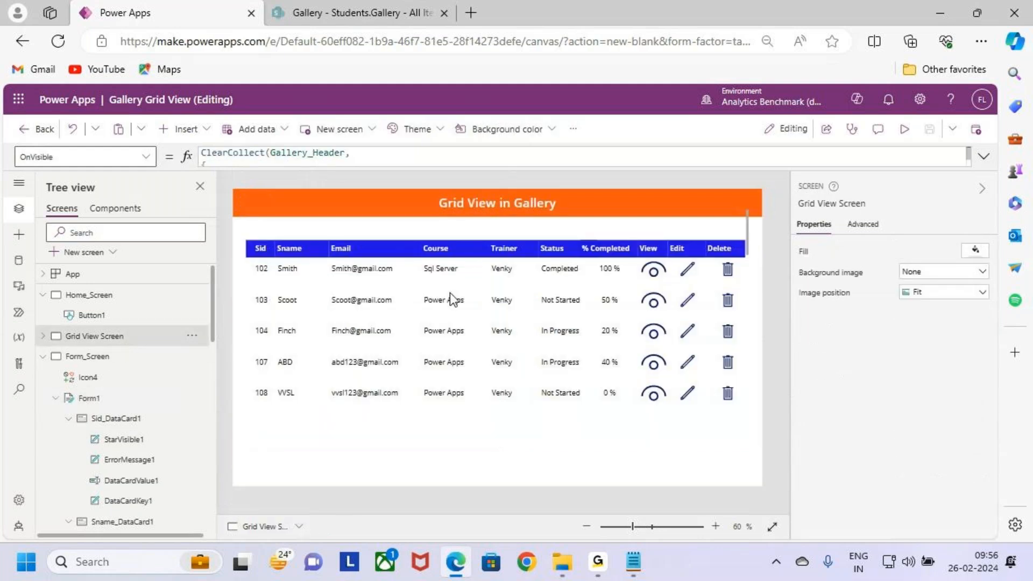
Step: Open the OnSelect formula of the Edit icon in the grid gallery and clear its default content
left_click(687, 270)
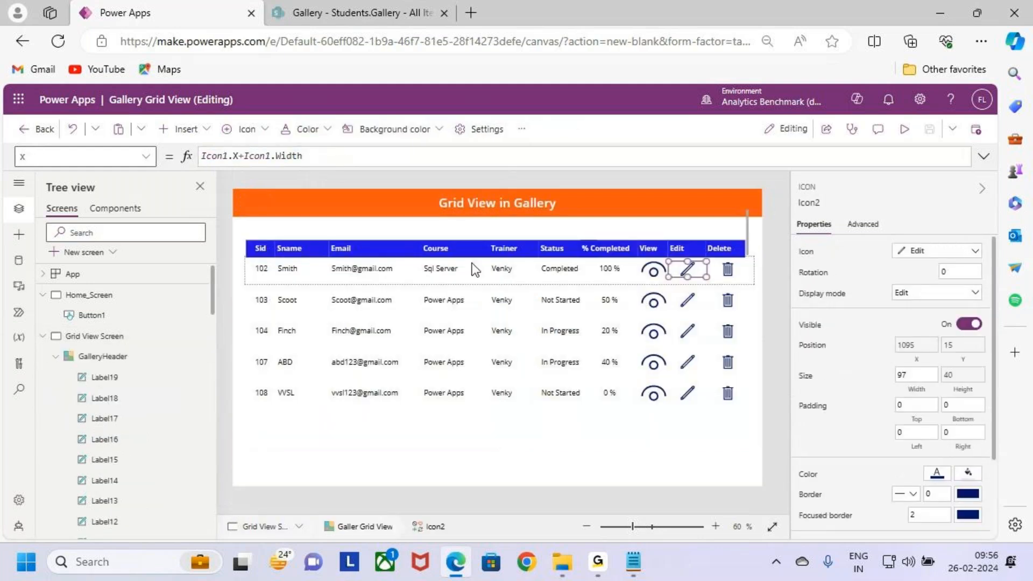
left_click(145, 156)
scroll(102, 322, "up", 5)
scroll(100, 364, "up", 2)
scroll(100, 368, "down", 3)
left_click(99, 363)
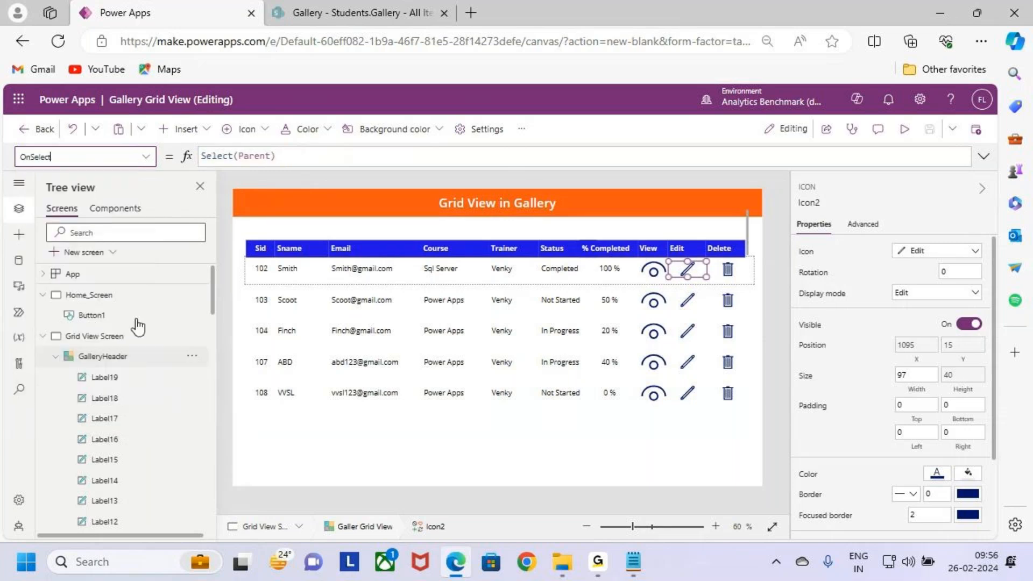
left_click(983, 156)
left_click_drag(479, 156, 141, 165)
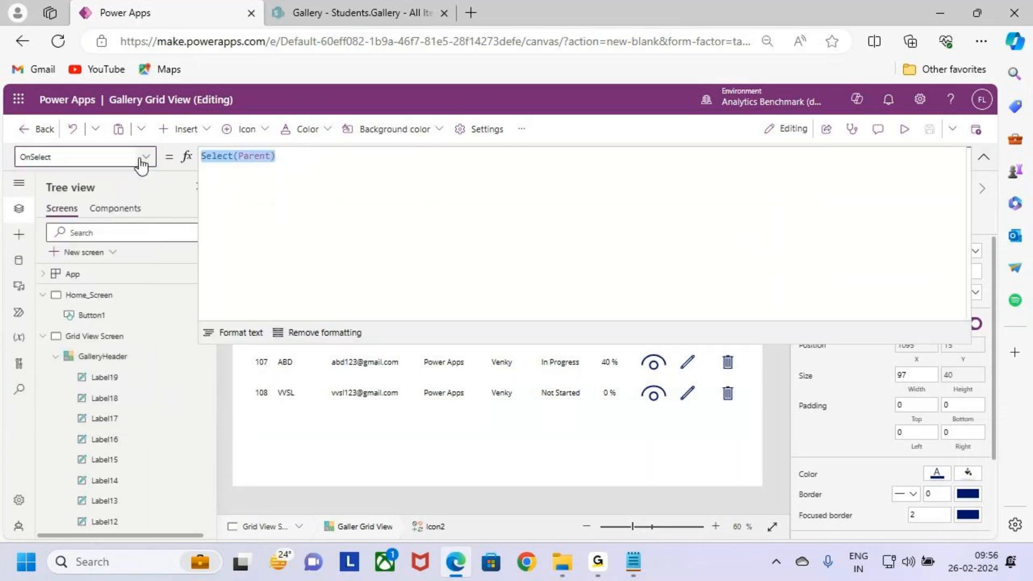
key("BackSpace")
Step: Enter ResetForm(Form1); and EditForm(Form1); on separate lines of the Edit icon's OnSelect formula
type("re")
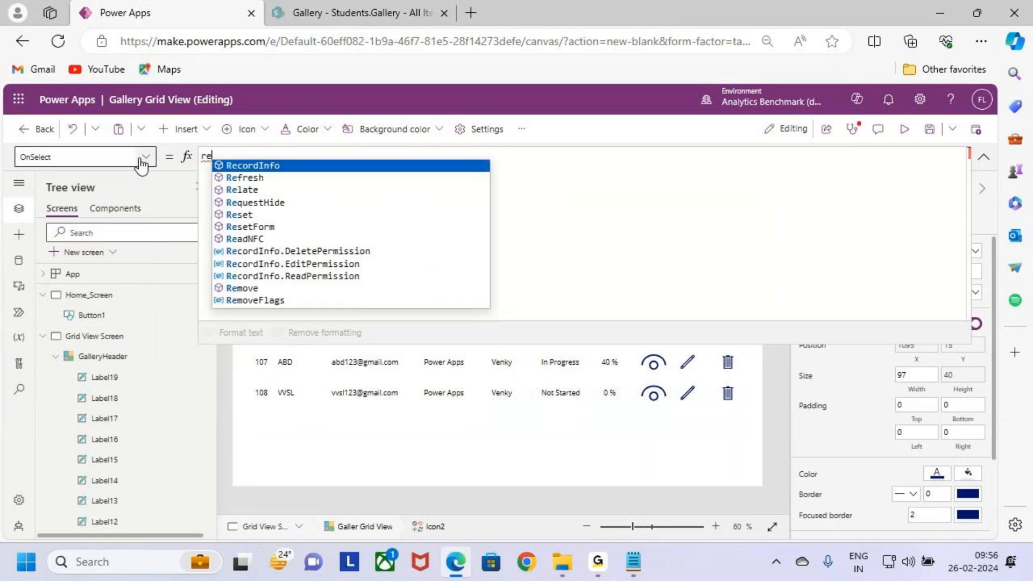
type("se")
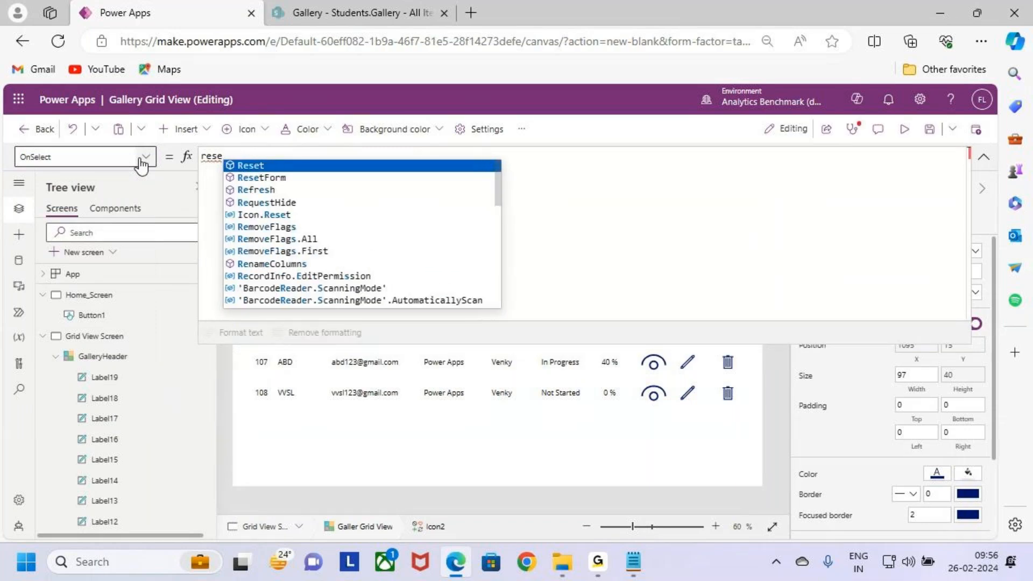
key("Down")
key("Tab")
type("(Form1")
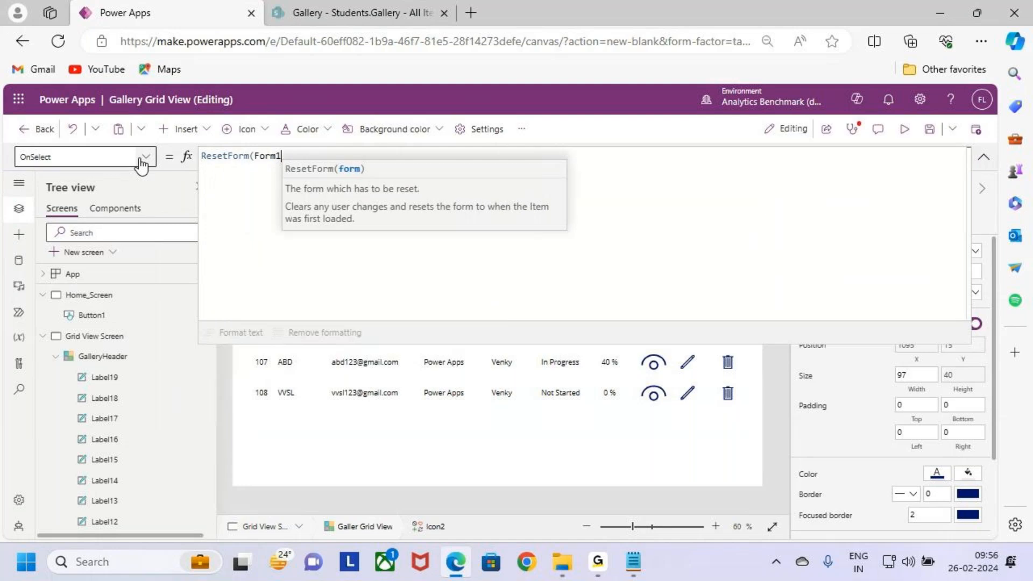
type(");")
key("shift+Return")
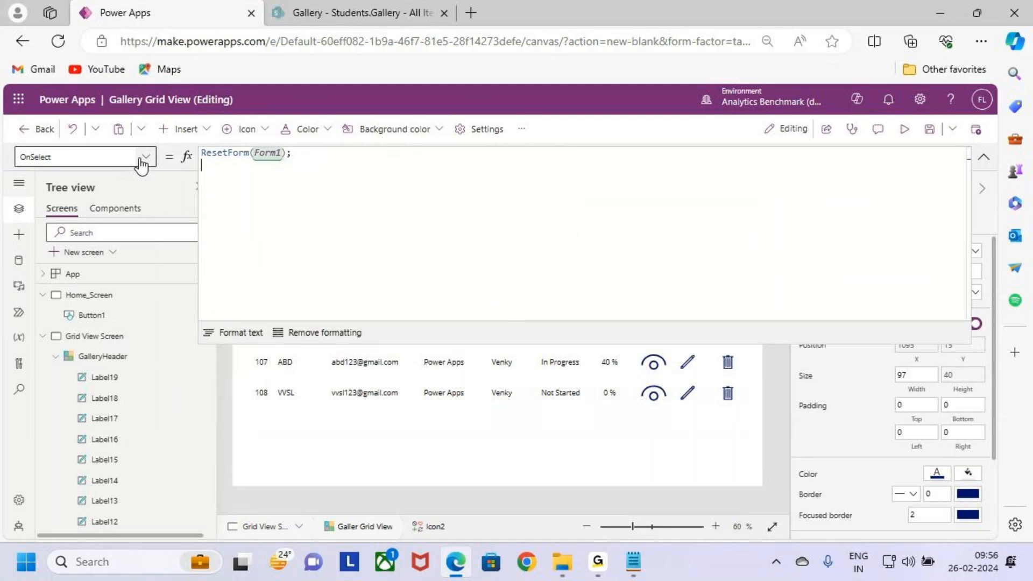
type("edit")
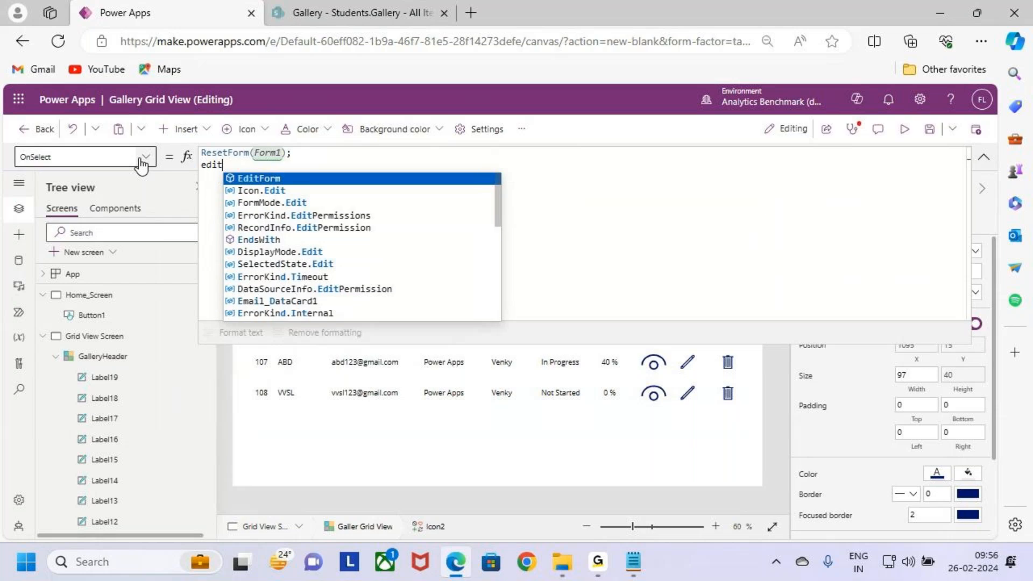
key("Tab")
type("(")
key("Tab")
type(")")
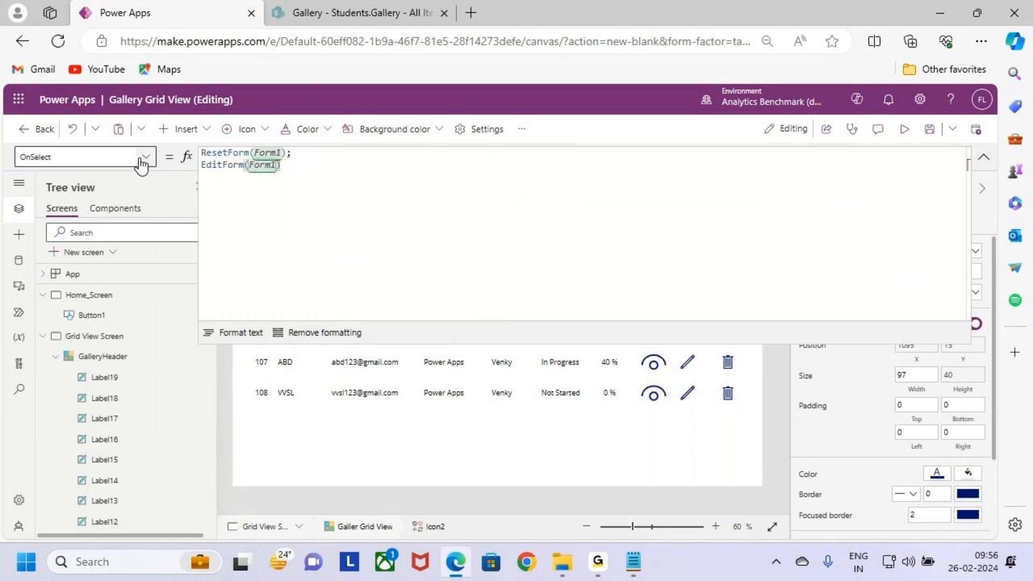
type(";")
key("shift+Return")
Step: Add Navigate(Form_Screen) as the last line of the Edit icon's OnSelect formula and save the app
type("na")
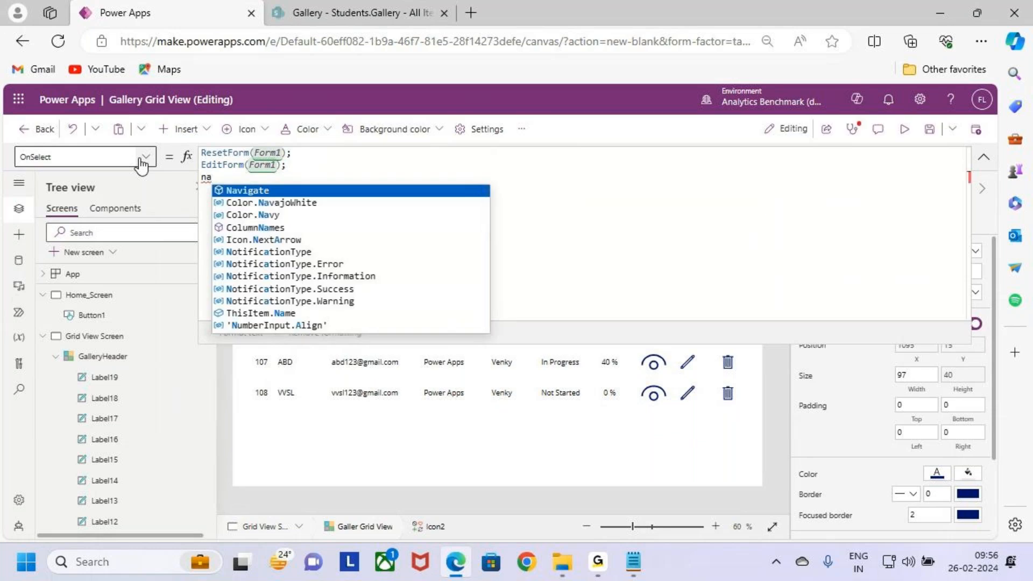
key("Tab")
type("(")
key("Down")
key("Down")
key("Up")
key("Up")
key("Tab")
type(")")
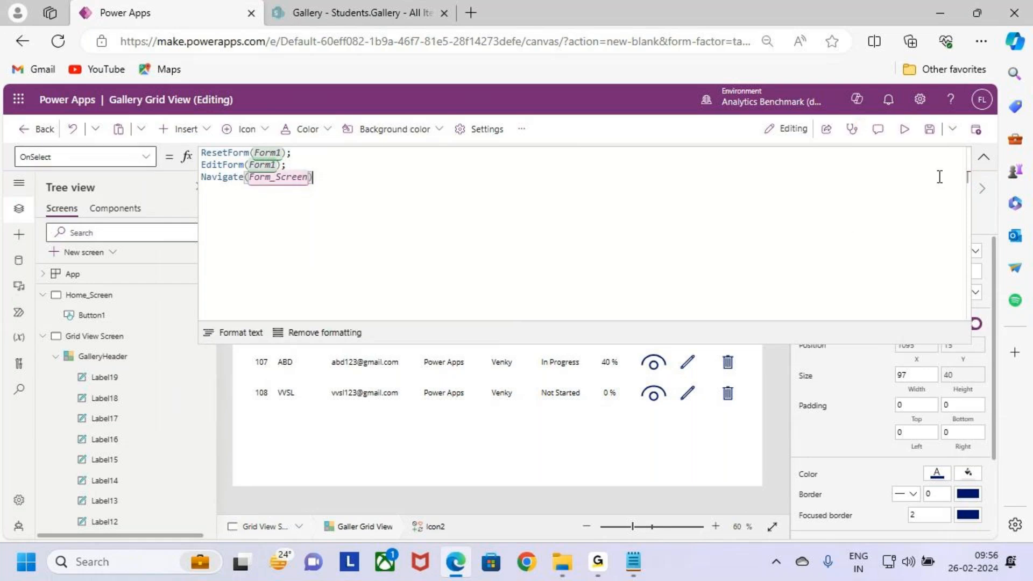
left_click(928, 131)
Step: Preview the app, open record 102 with its Edit icon, and test editing the Sname field
left_click(904, 131)
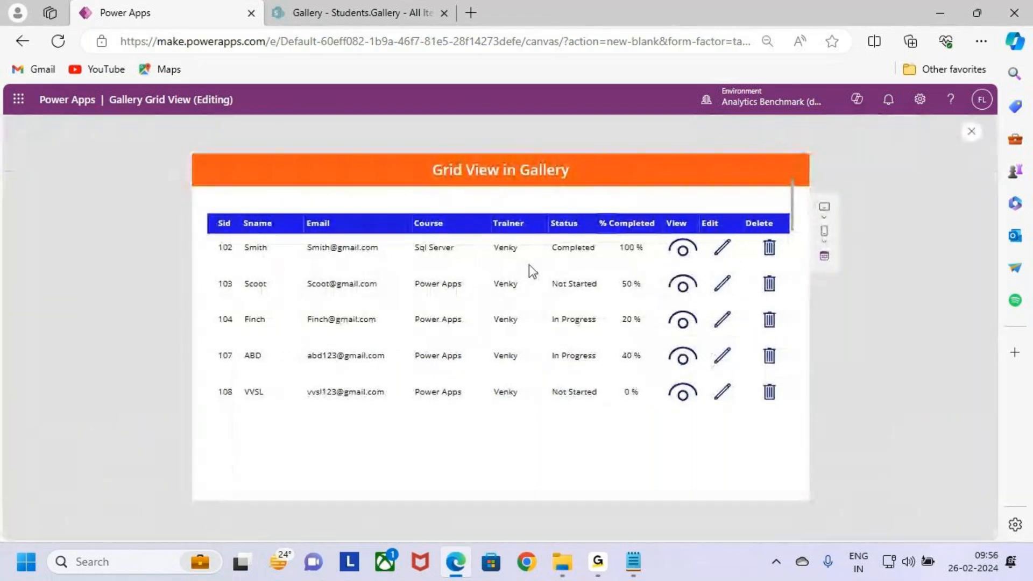
left_click(724, 251)
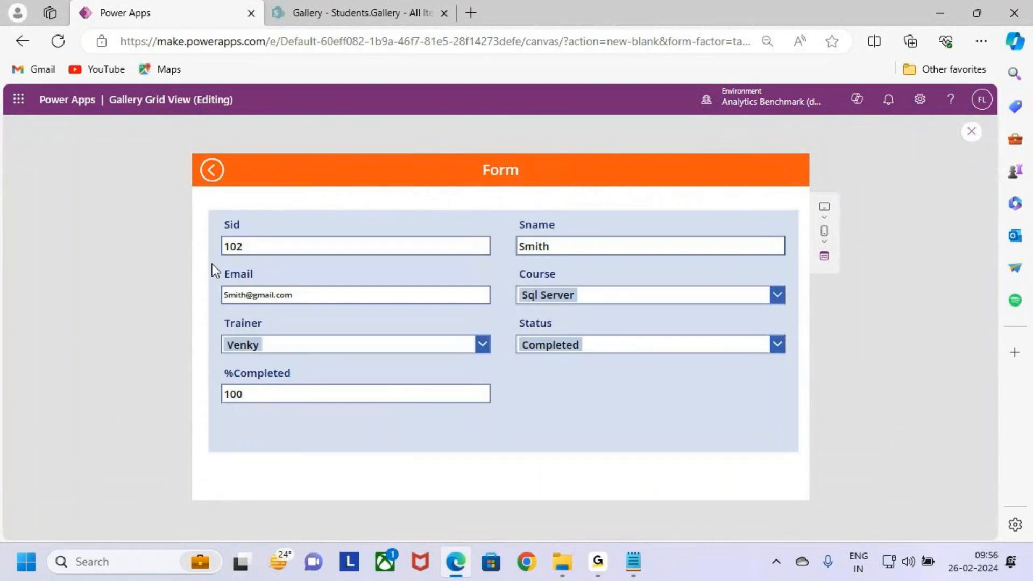
left_click(433, 244)
left_click(615, 247)
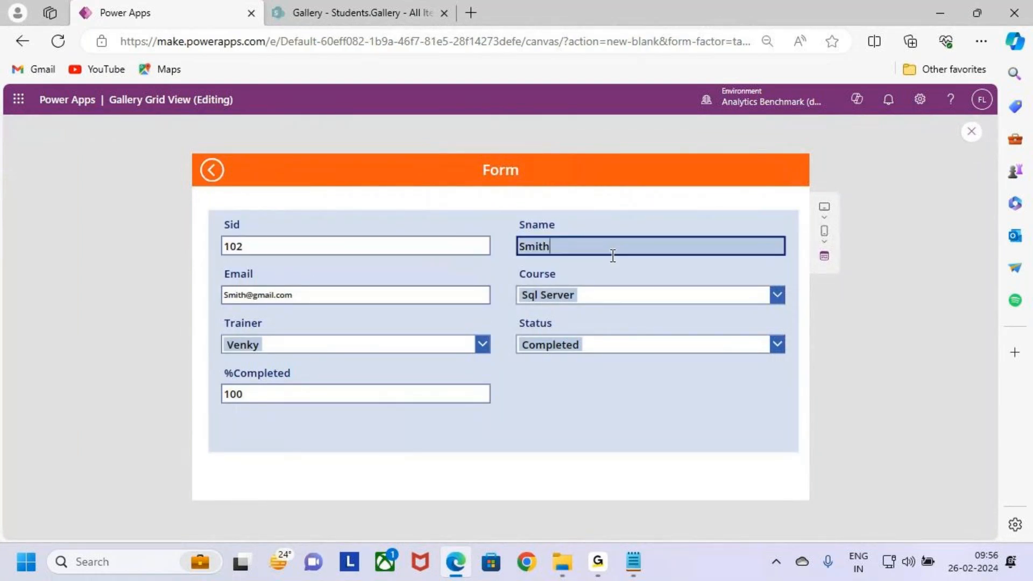
key("BackSpace")
type("th")
key("ctrl+2")
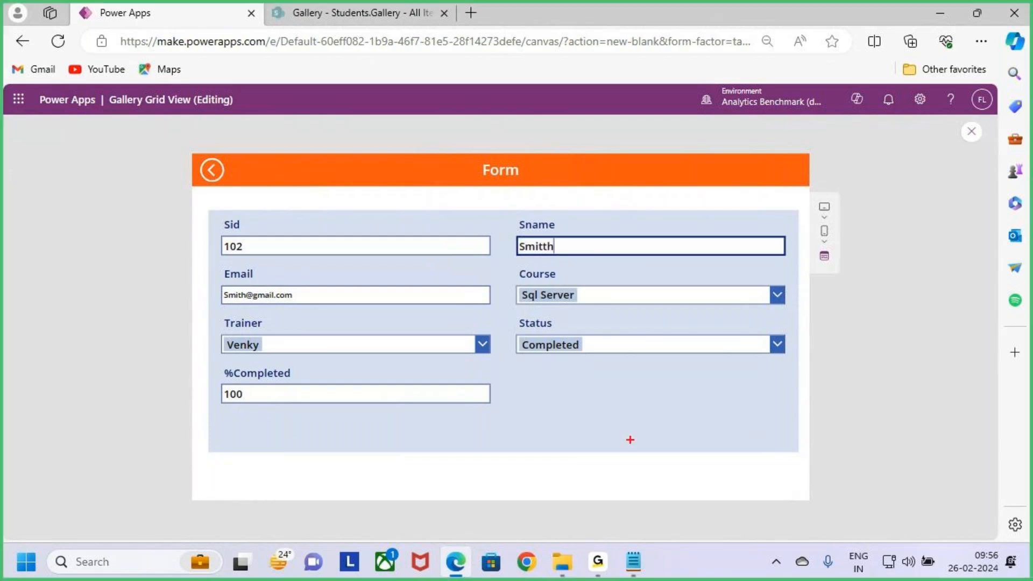
left_click_drag(641, 459, 747, 487)
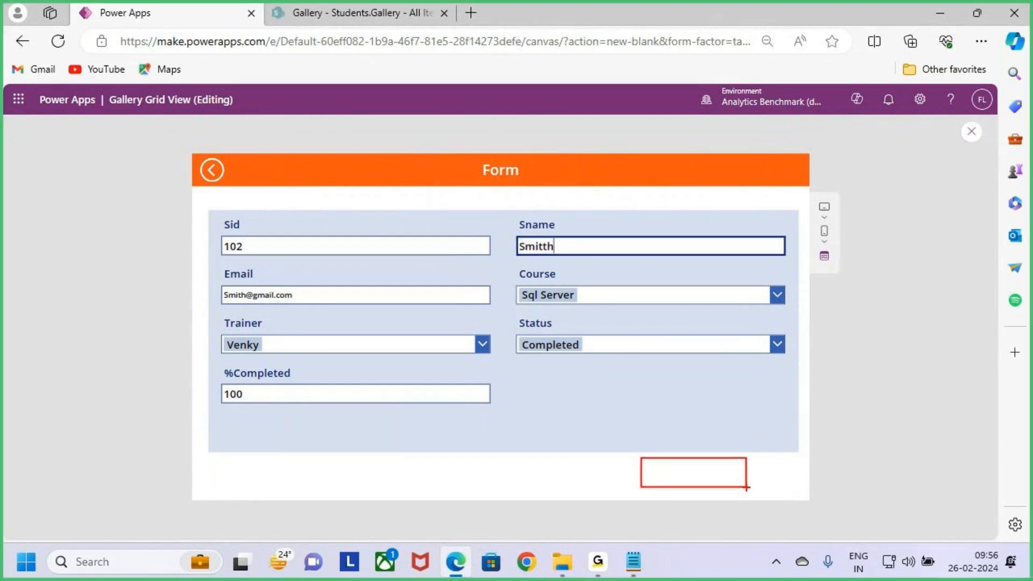
mouse_move(562, 290)
left_mouse_down()
mouse_move(585, 311)
mouse_move(628, 245)
left_mouse_up()
left_click_drag(719, 473, 769, 436)
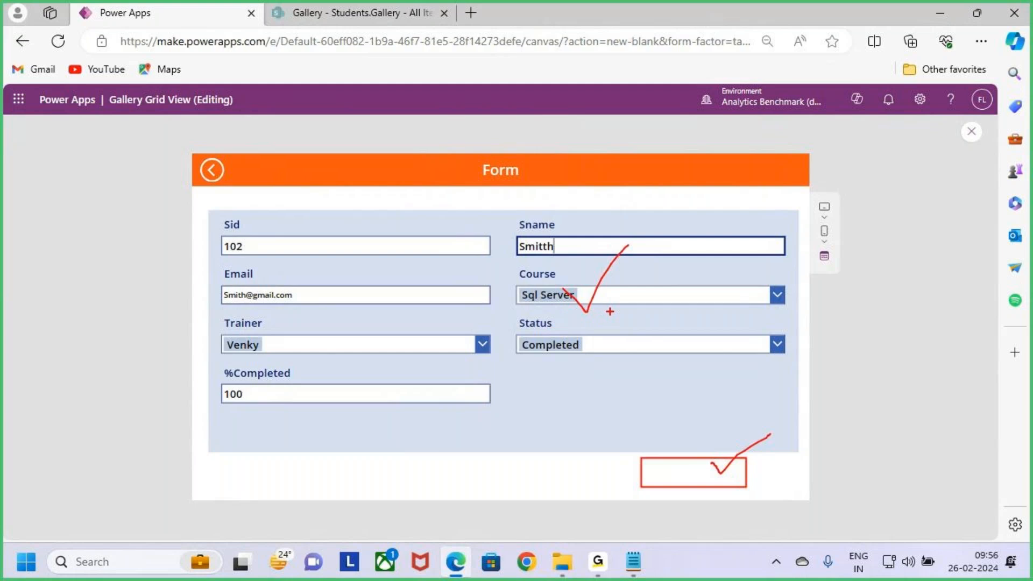
key("Escape")
Step: Go back from the previewed form to the grid without submitting the edit
left_click(212, 178)
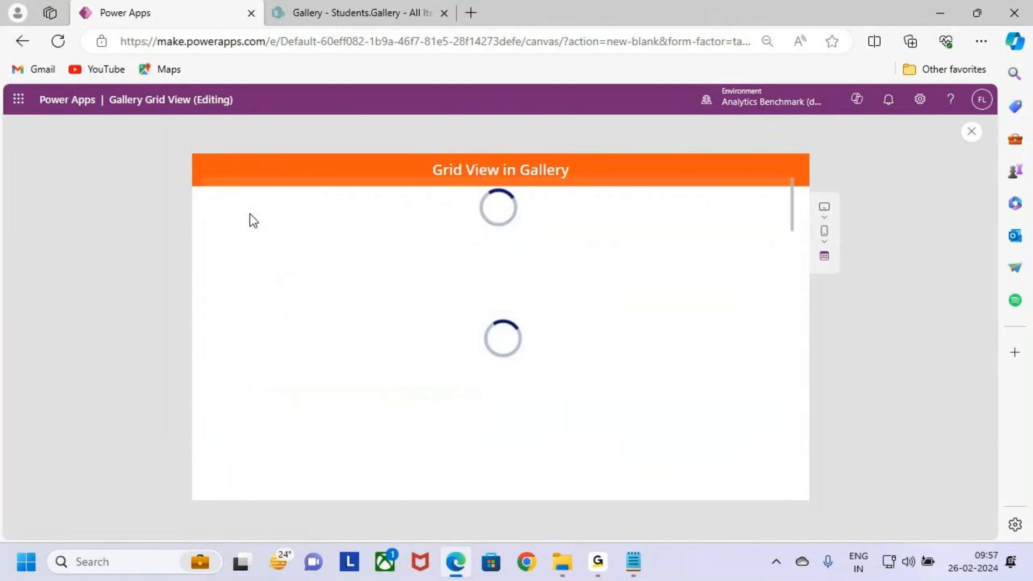
key("ctrl+2")
left_click_drag(755, 233, 785, 263)
key("Escape")
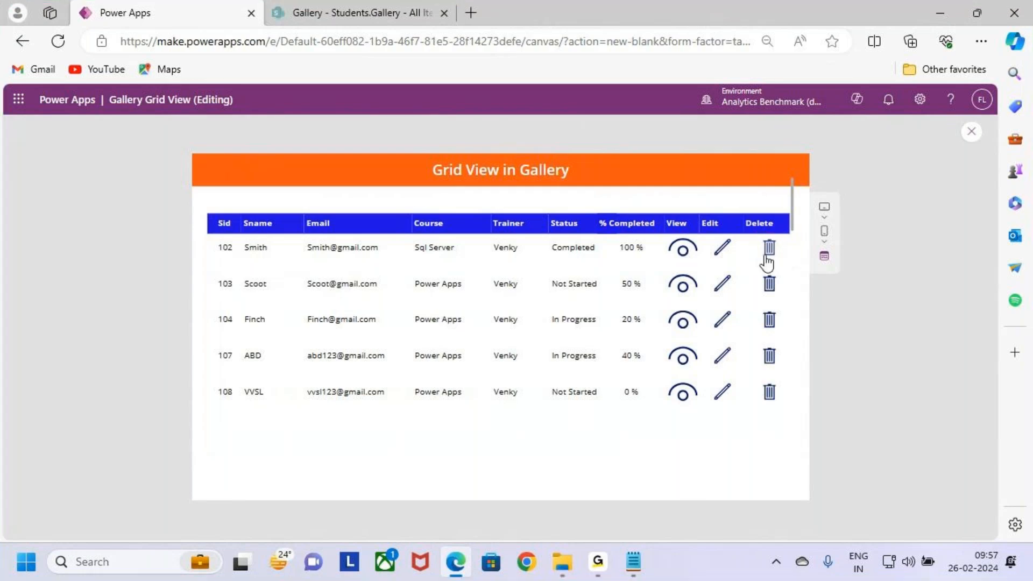
key("ctrl+2")
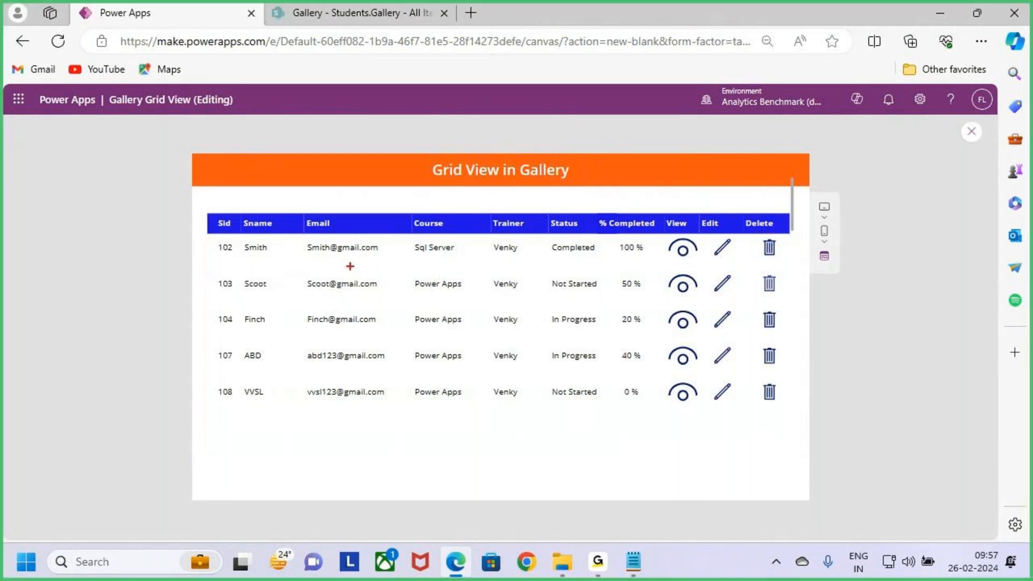
mouse_move(197, 236)
left_mouse_down()
mouse_move(783, 265)
mouse_move(751, 282)
left_mouse_up()
key("Escape")
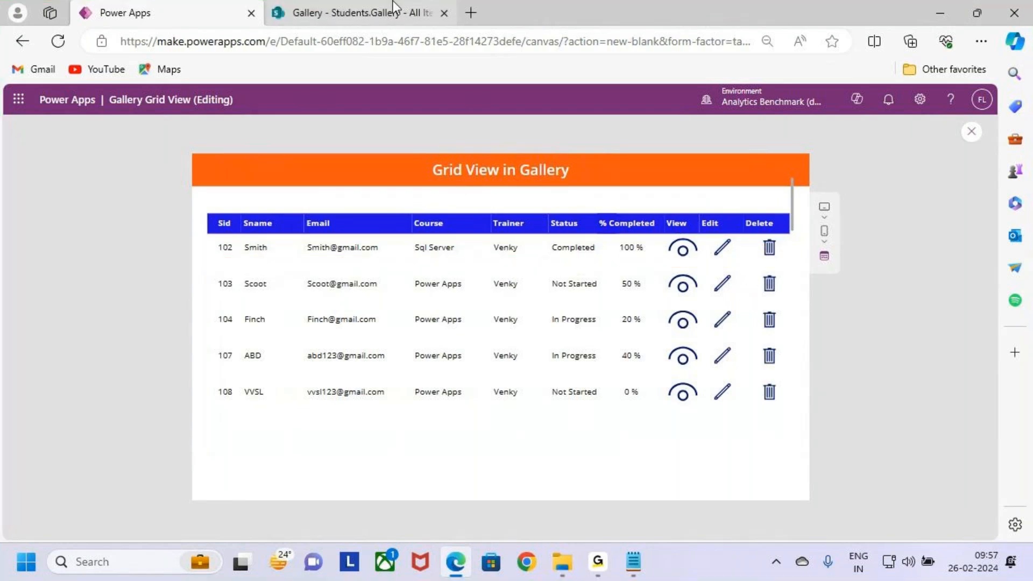
Step: Check the Students.Gallery list in SharePoint, return to Power Apps, and exit the preview to the editor
left_click(393, 5)
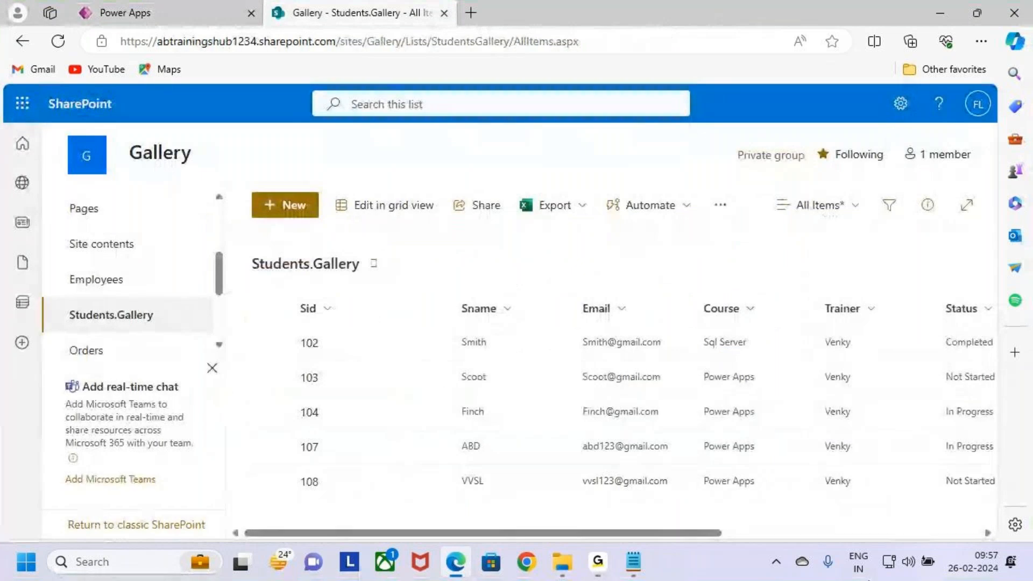
left_click(215, 5)
left_click(970, 131)
left_click(618, 374)
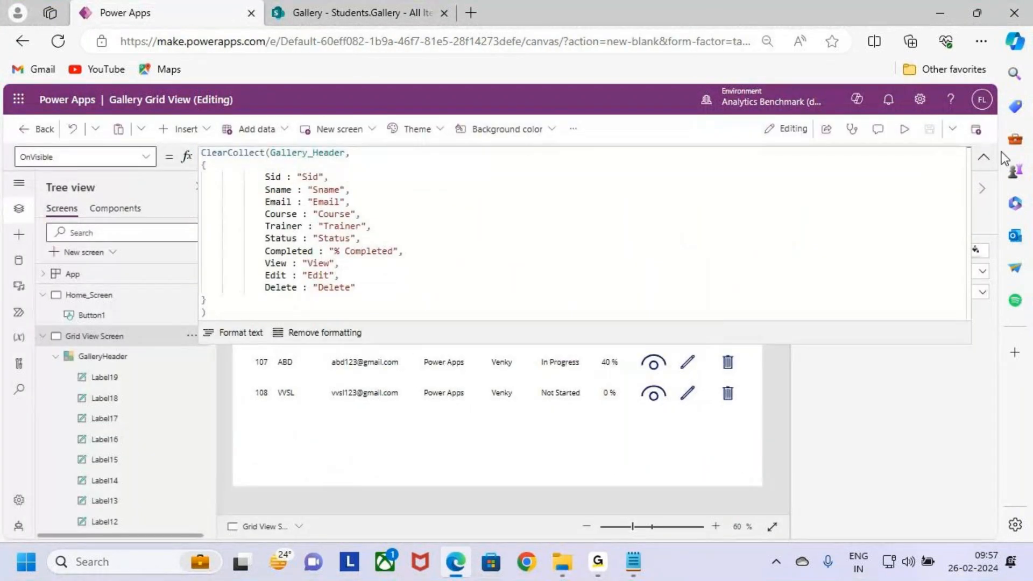
left_click(983, 157)
Step: Open the OnSelect formula of the Delete trash icon in the grid gallery
left_click(727, 268)
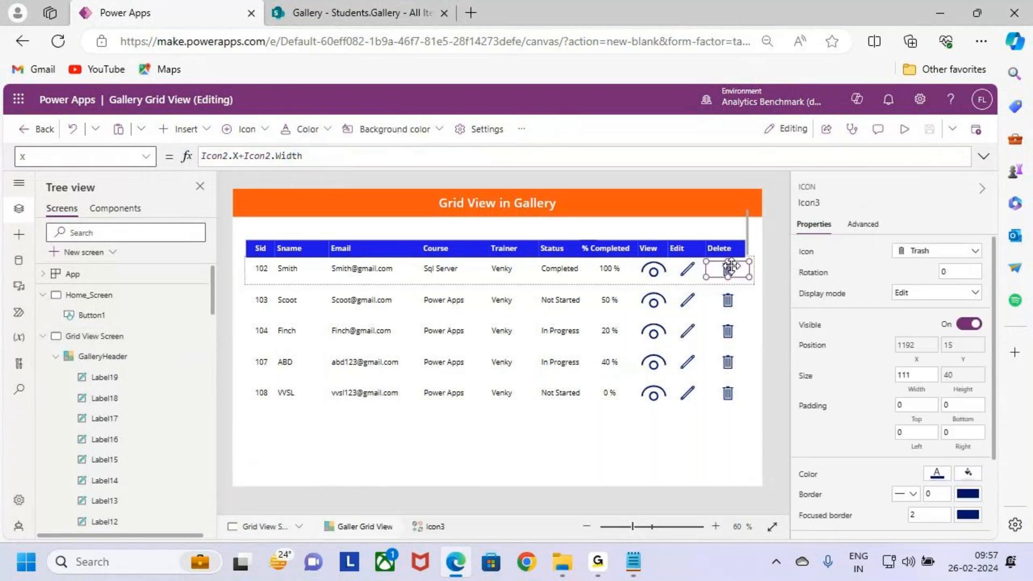
left_click(145, 156)
scroll(92, 306, "up", 5)
scroll(88, 313, "down", 5)
scroll(87, 327, "up", 4)
scroll(89, 322, "up", 2)
scroll(91, 323, "down", 2)
scroll(78, 352, "up", 3)
scroll(81, 347, "up", 3)
scroll(86, 341, "down", 3)
left_click(70, 305)
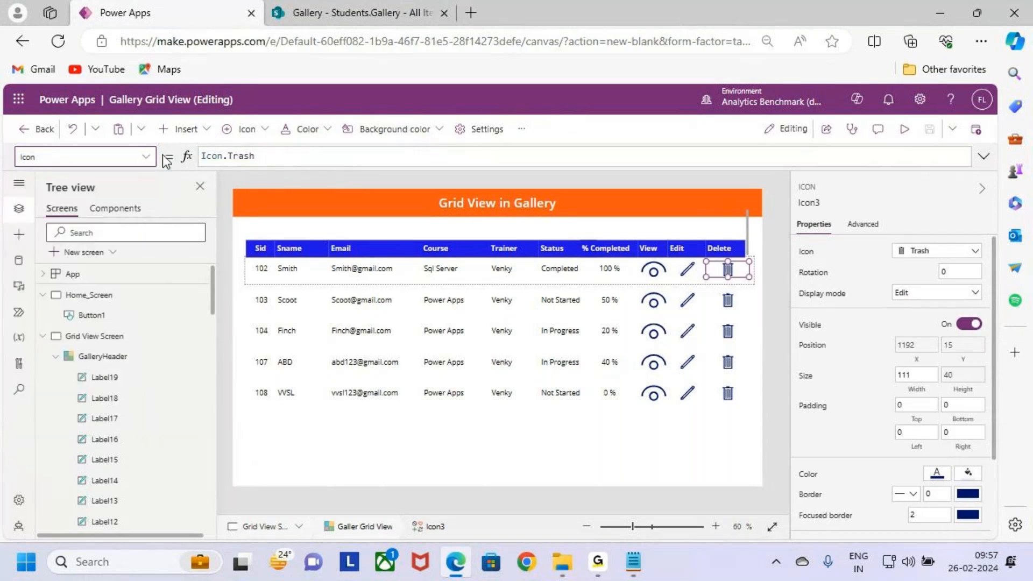
left_click(145, 156)
scroll(101, 300, "up", 3)
scroll(97, 303, "down", 3)
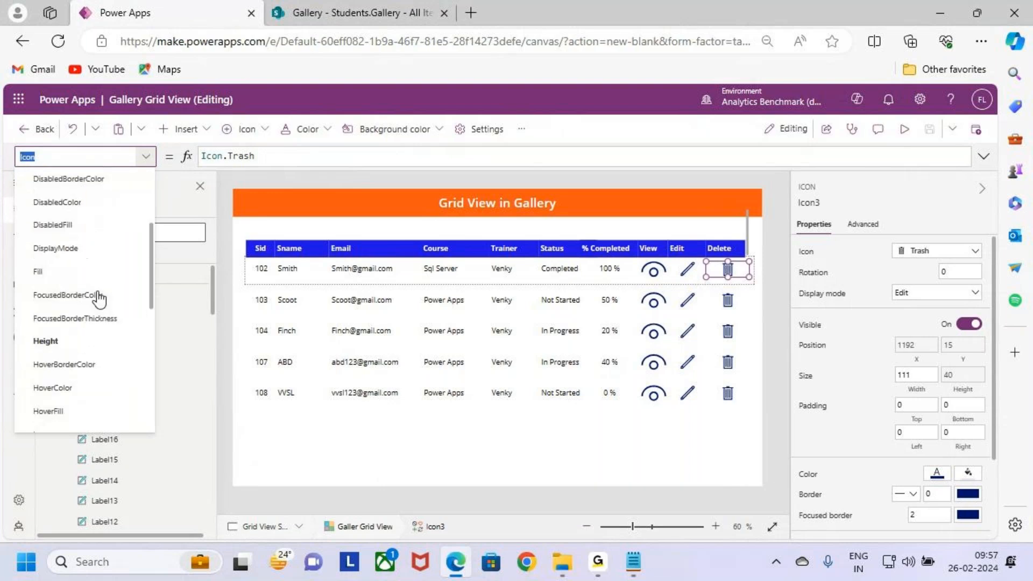
left_click(86, 325)
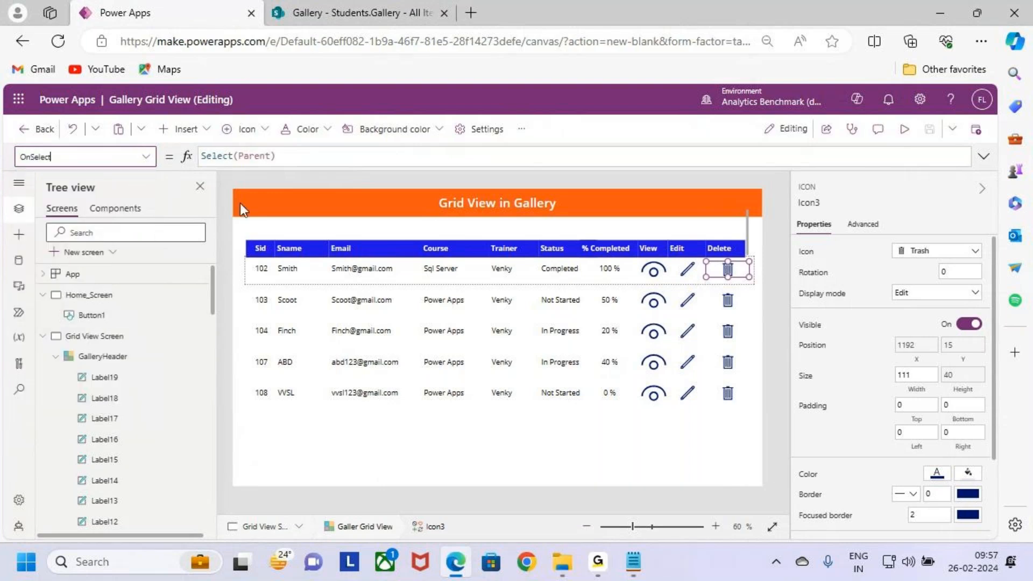
Step: Replace the Delete trash icon's OnSelect formula with Remove('Students.Gallery','Galler Grid View'.Selected)
left_click(984, 157)
key("ctrl+a")
key("BackSpace")
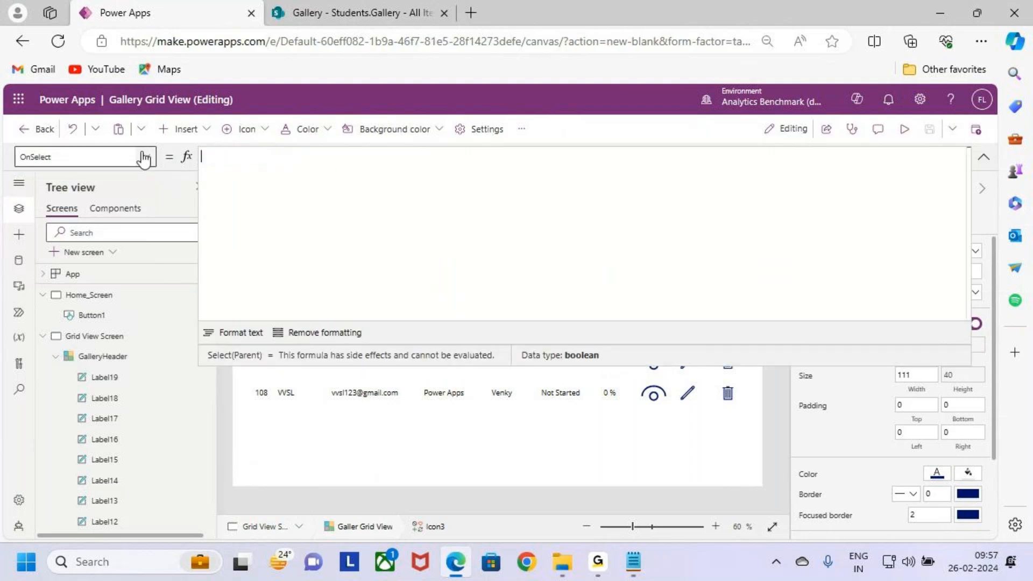
type("remove(")
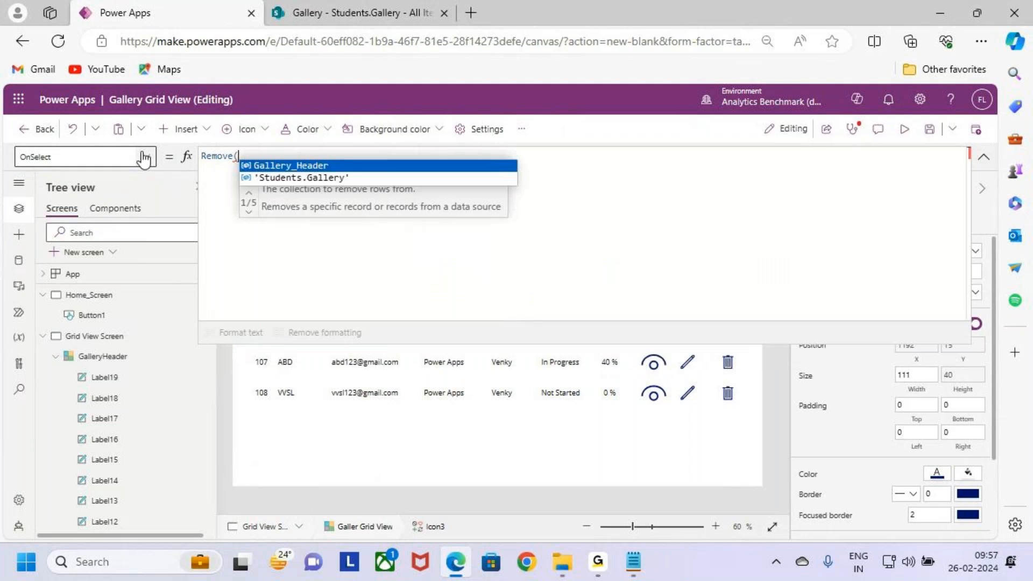
key("Down")
key("Tab")
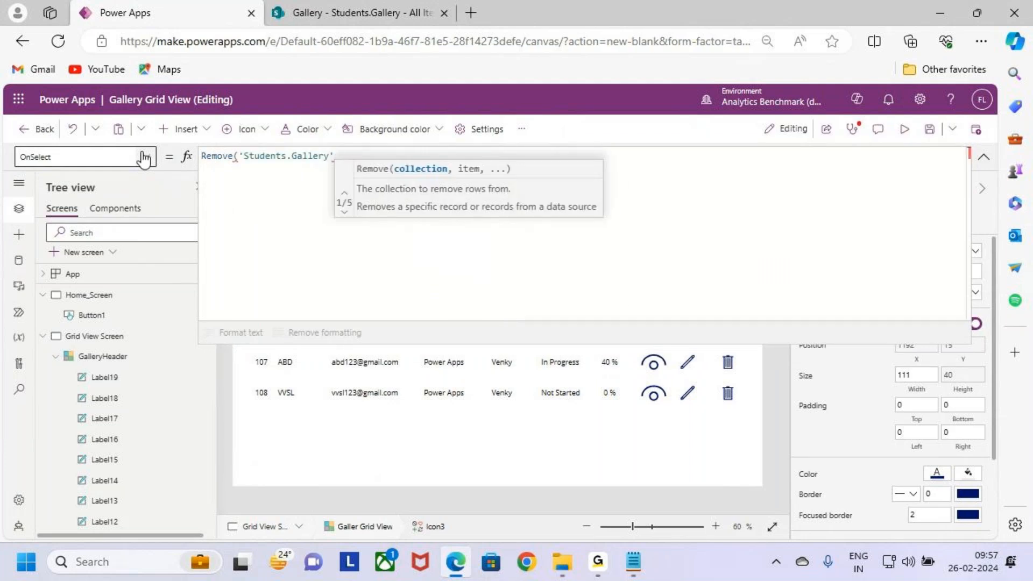
type(",")
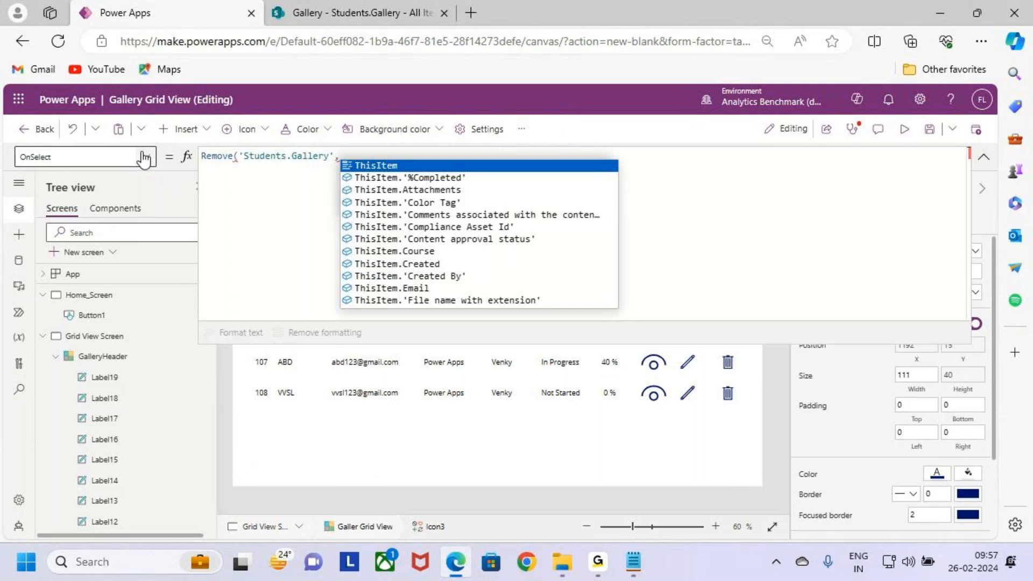
type("gall")
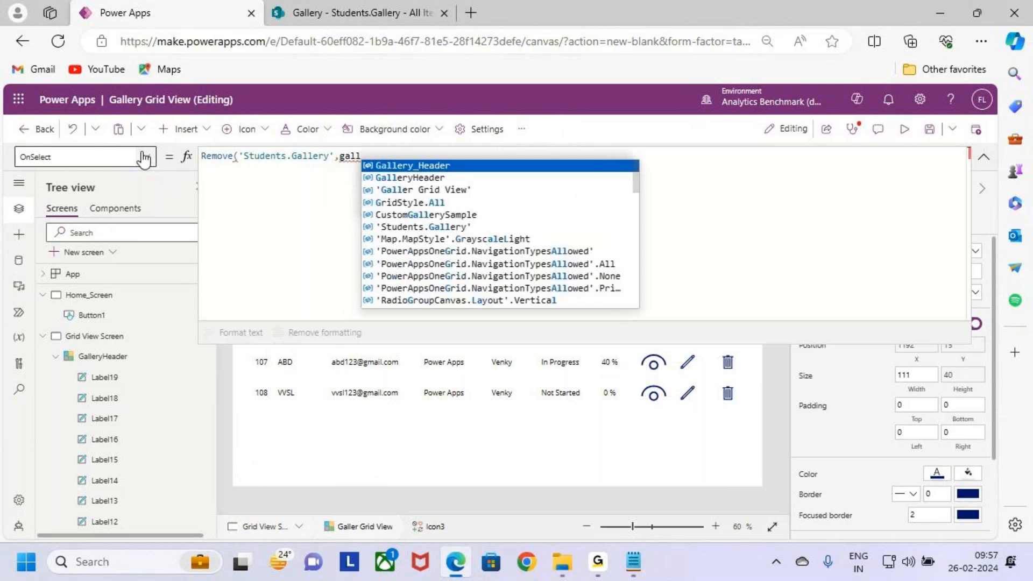
key("Down")
key("Down")
key("Tab")
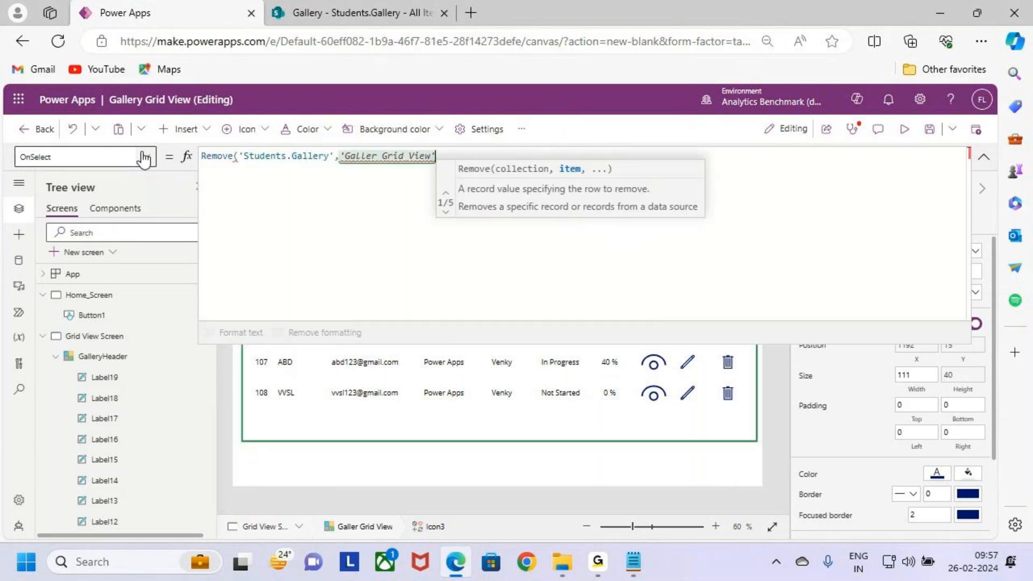
type(".se")
key("Tab")
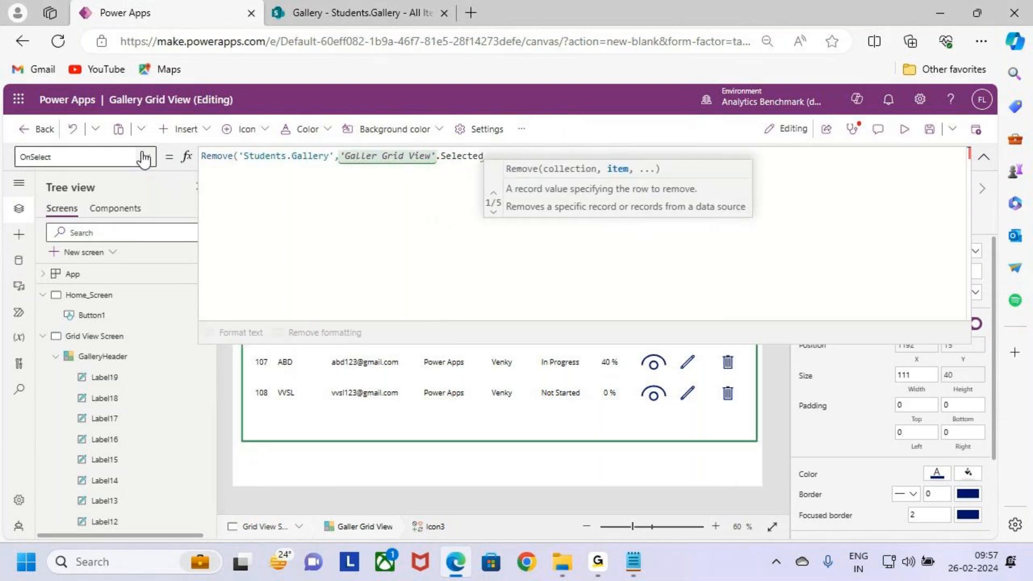
type(")")
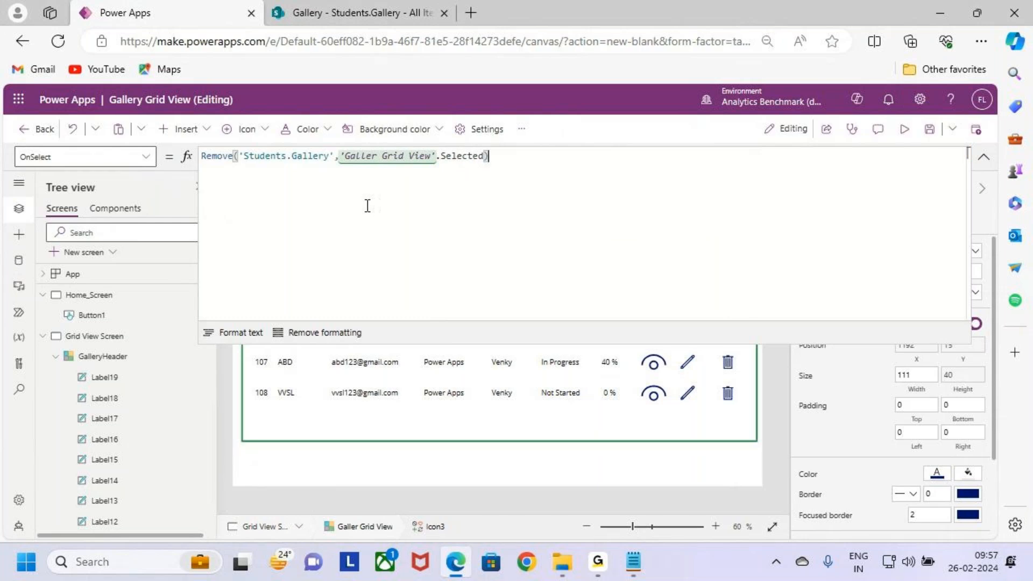
double_click(272, 156)
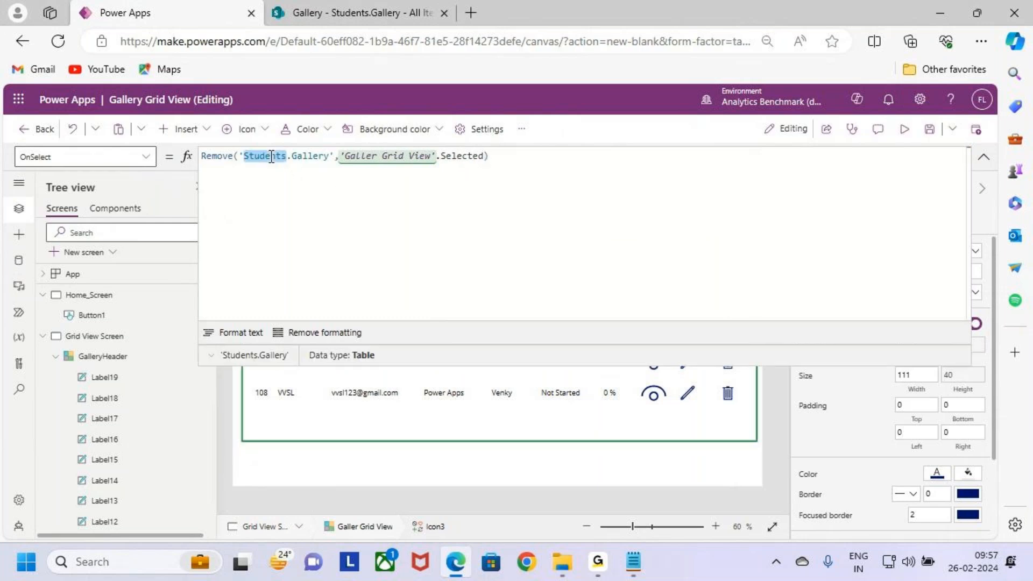
left_click(544, 163)
left_click(982, 157)
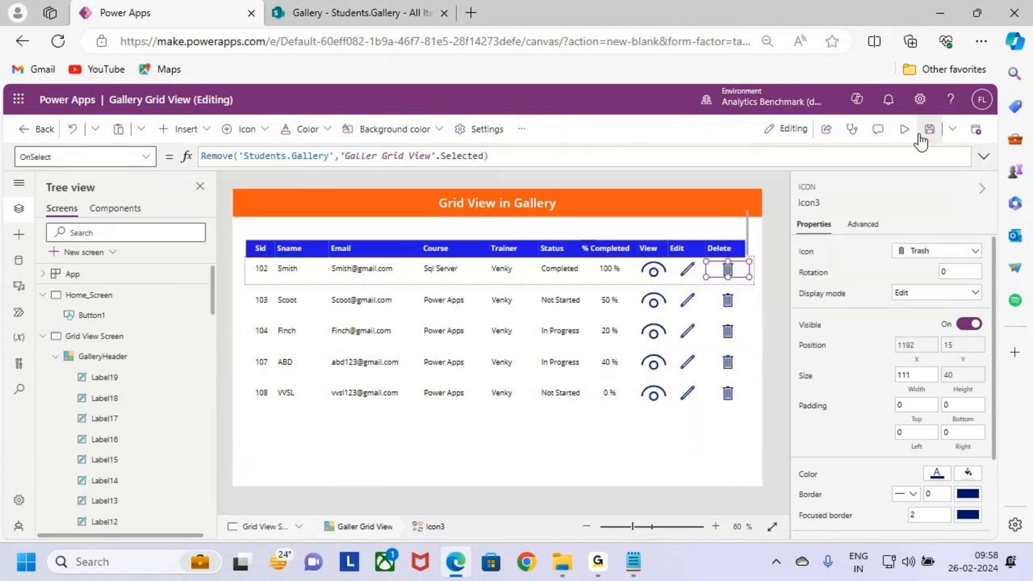
Step: Preview the grid screen, delete record 108 with its trash icon, and return to the editor
left_click(903, 131)
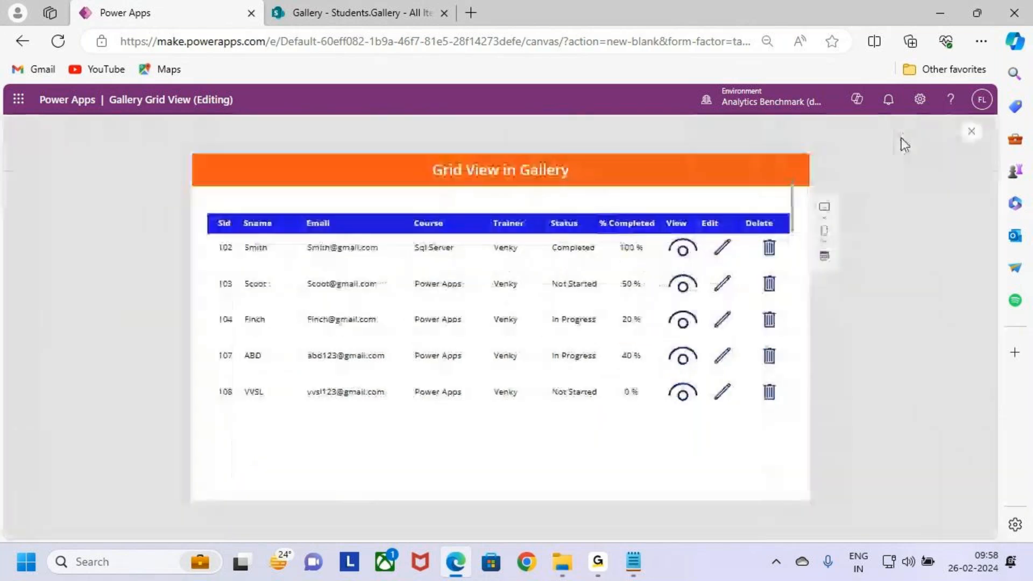
key("ctrl+2")
mouse_move(205, 379)
left_mouse_down()
mouse_move(817, 415)
mouse_move(759, 384)
mouse_move(742, 429)
left_mouse_up()
key("Escape")
left_click(773, 395)
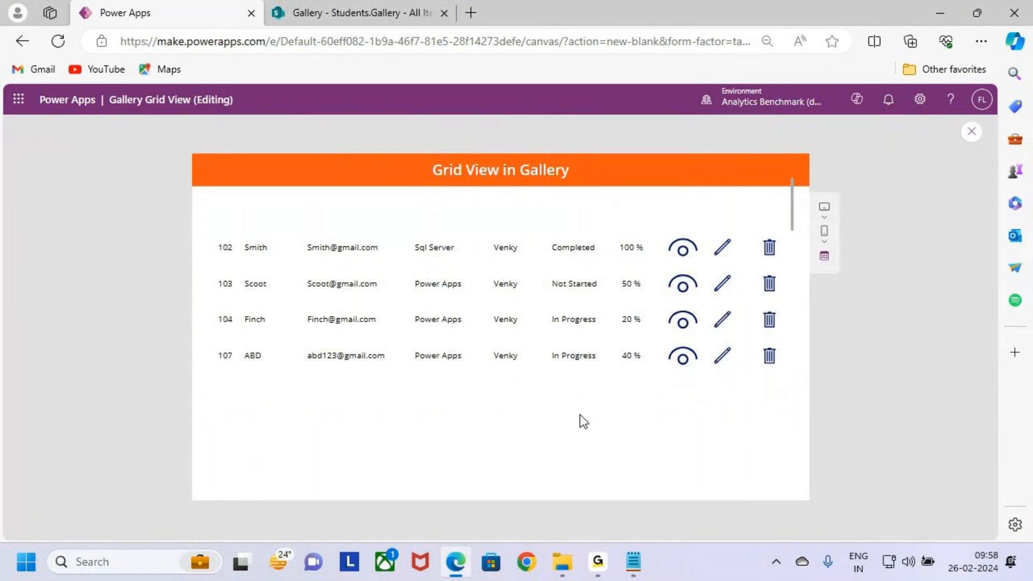
left_click(974, 143)
left_click(613, 375)
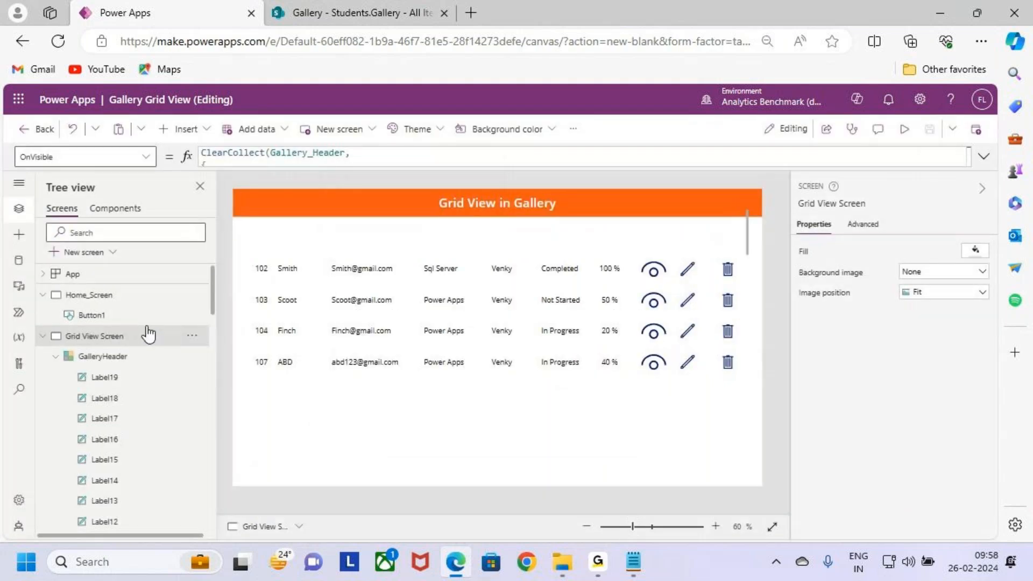
Step: Preview the app from Home_Screen, open the grid with the Gallery Grid View button, and return to the editor
left_click(89, 295)
left_click(904, 130)
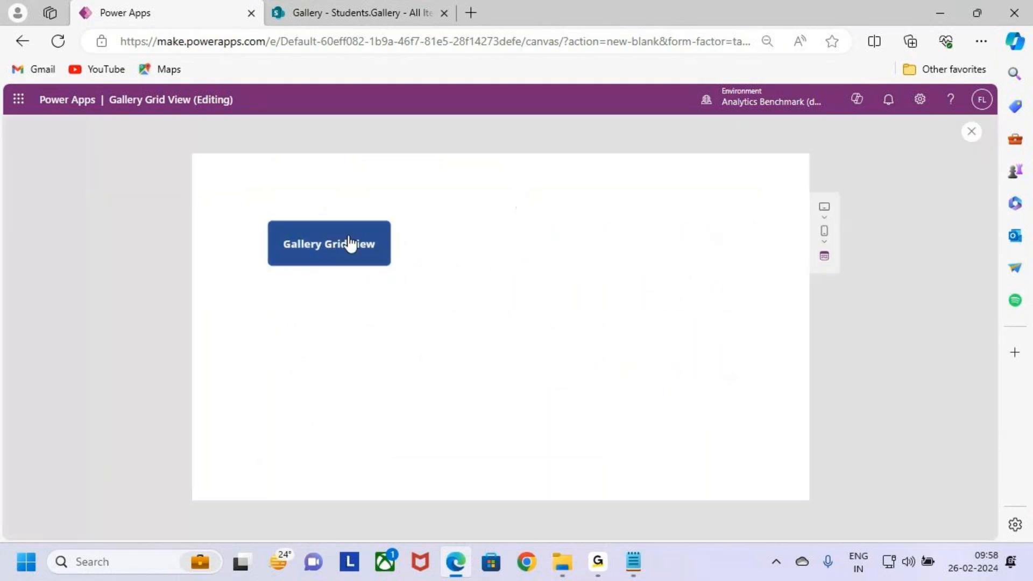
left_click(348, 243)
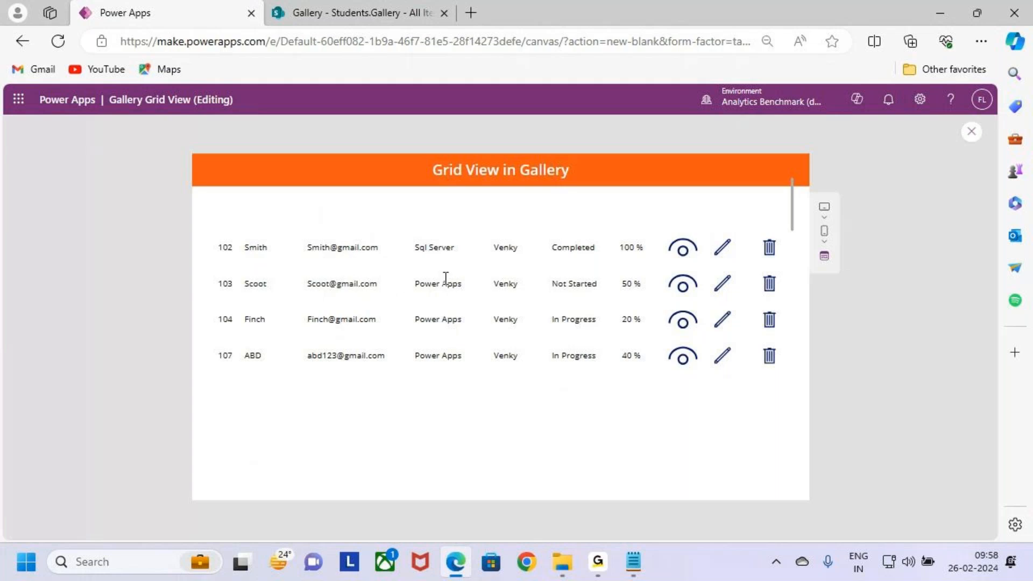
left_click(972, 137)
left_click(616, 374)
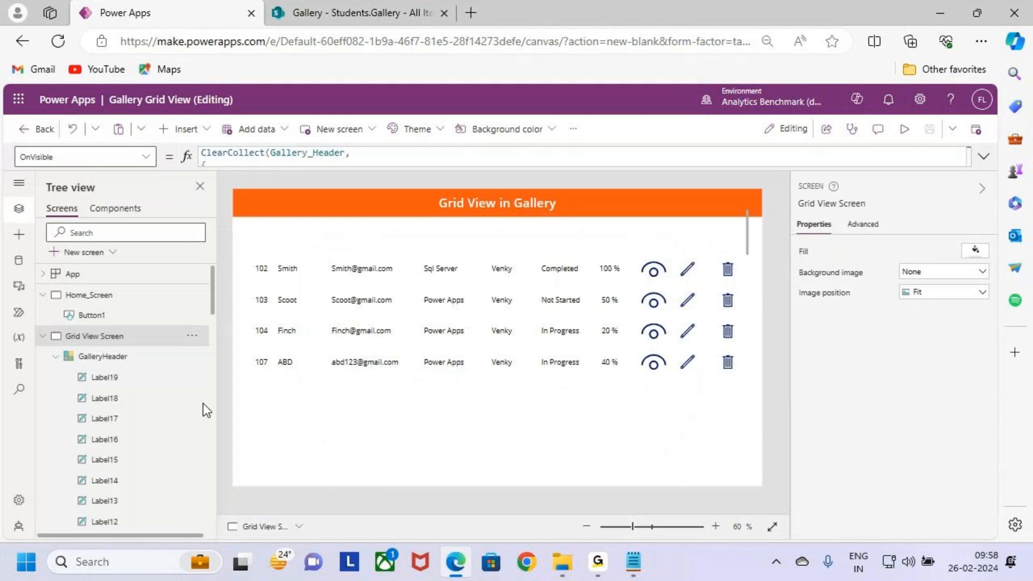
Step: Inspect the GalleryHeader gallery and the Width formulas of its labels, from Label19 down to Label15
left_click(146, 357)
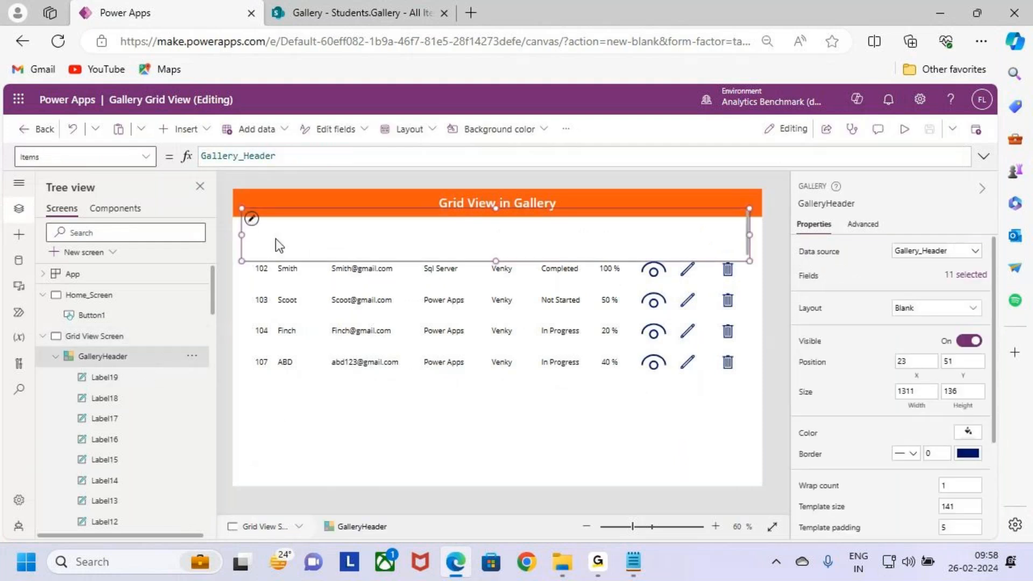
left_click(125, 378)
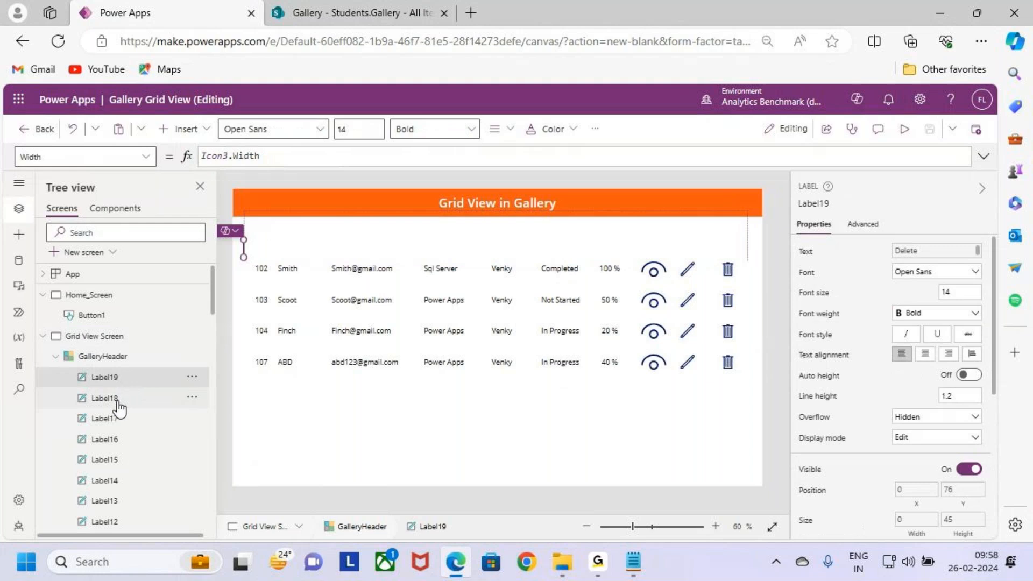
left_click(119, 404, "ctrl")
left_click(118, 418, "ctrl")
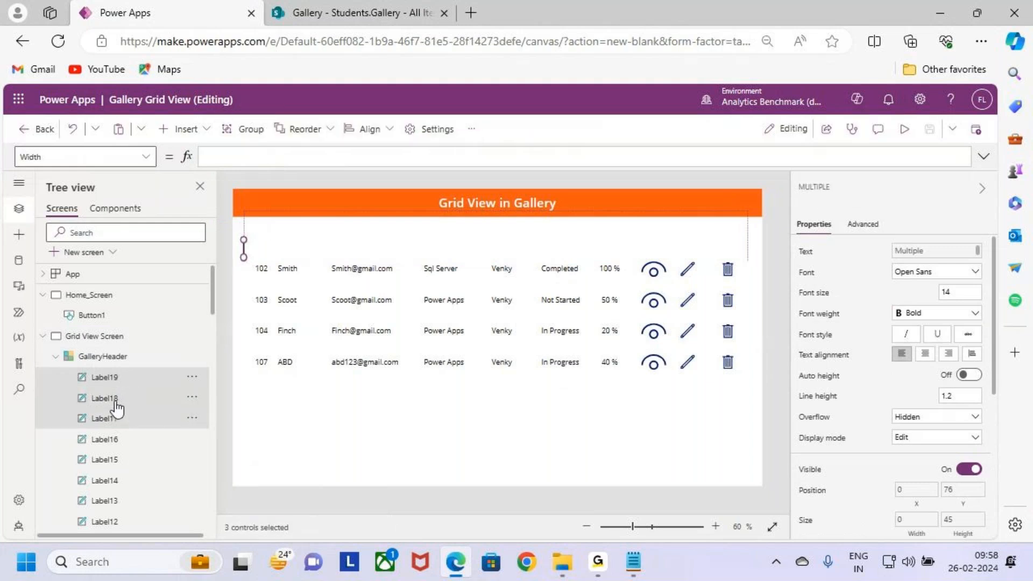
left_click(118, 383)
left_click(117, 399)
left_click(123, 418)
left_click(121, 439)
left_click(120, 460)
left_click(119, 438)
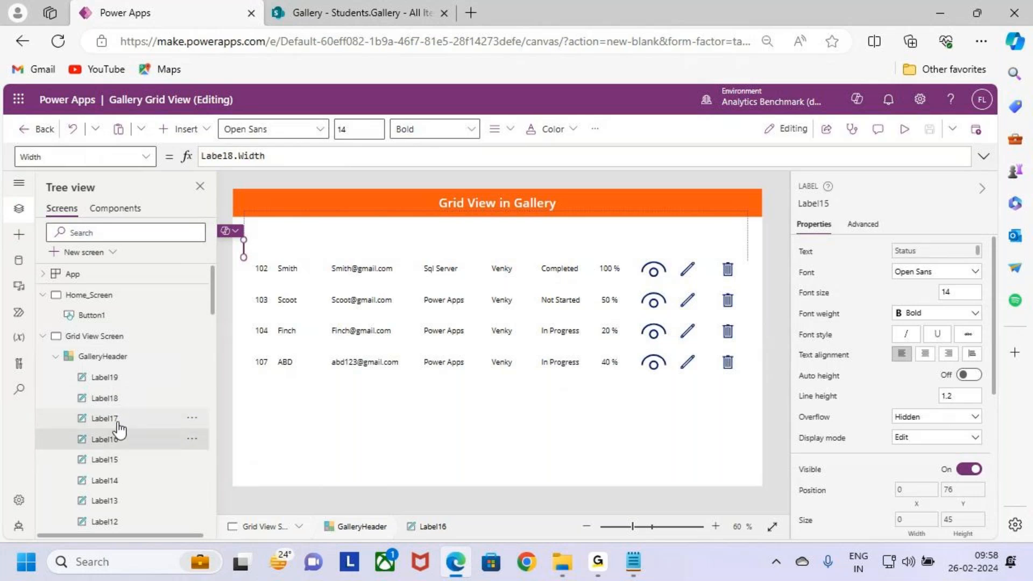
left_click(112, 383)
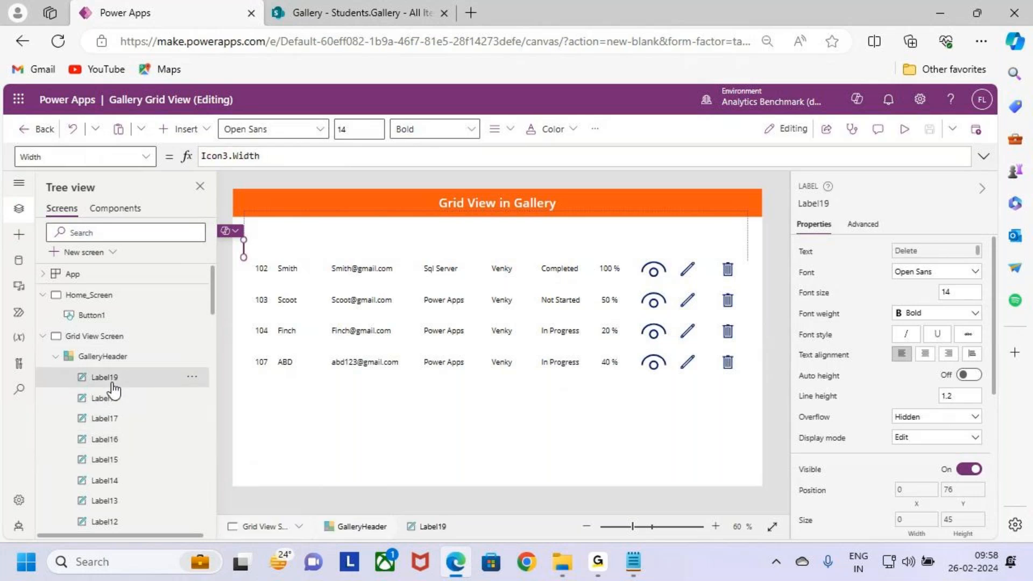
Step: Check the control name of the grid's Sid label and inspect the matching header label, Label10
left_click(261, 266)
left_click(818, 206)
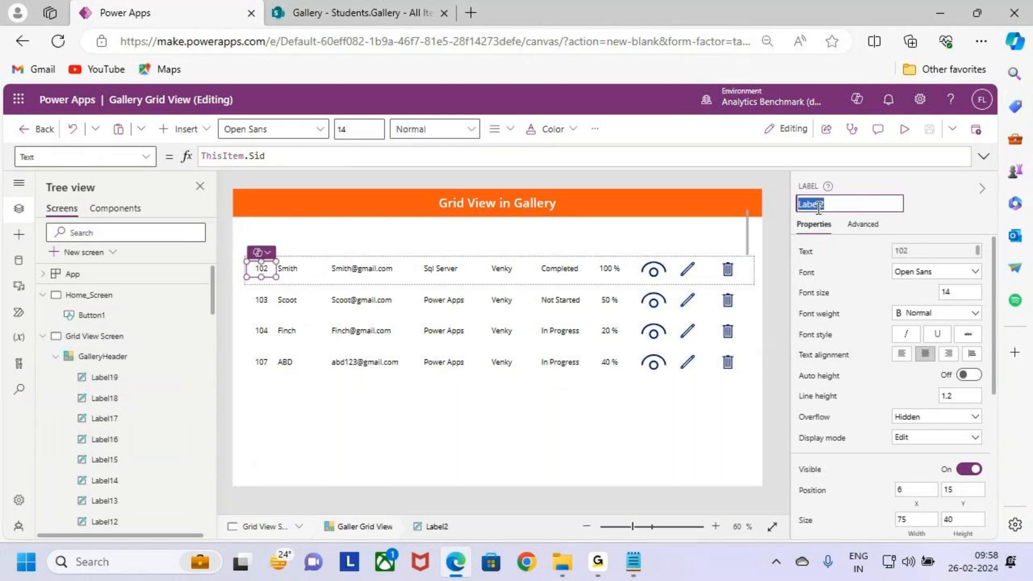
scroll(124, 441, "down", 3)
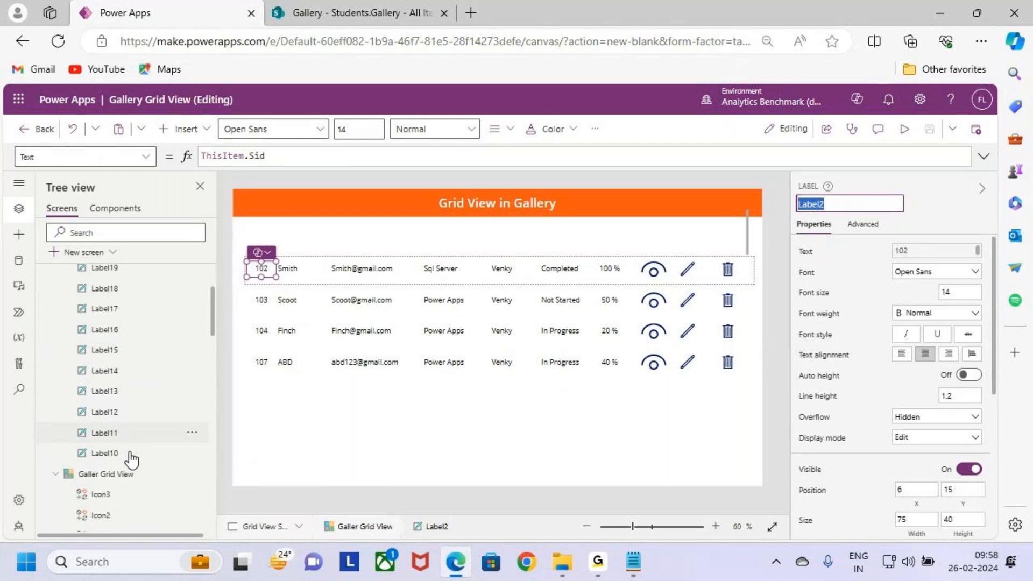
left_click(131, 447)
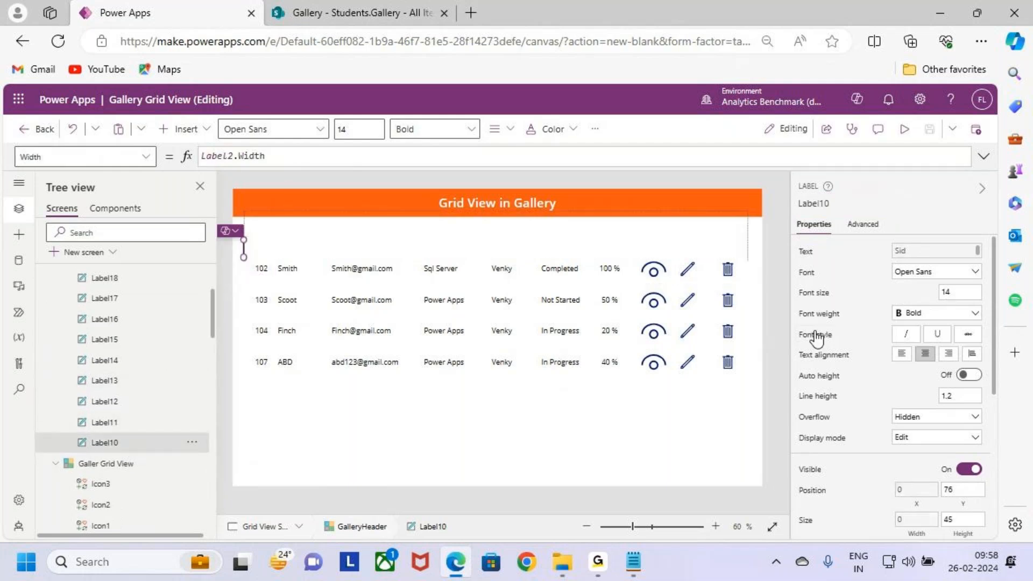
left_click(134, 422)
left_click(134, 440)
scroll(821, 304, "down", 3)
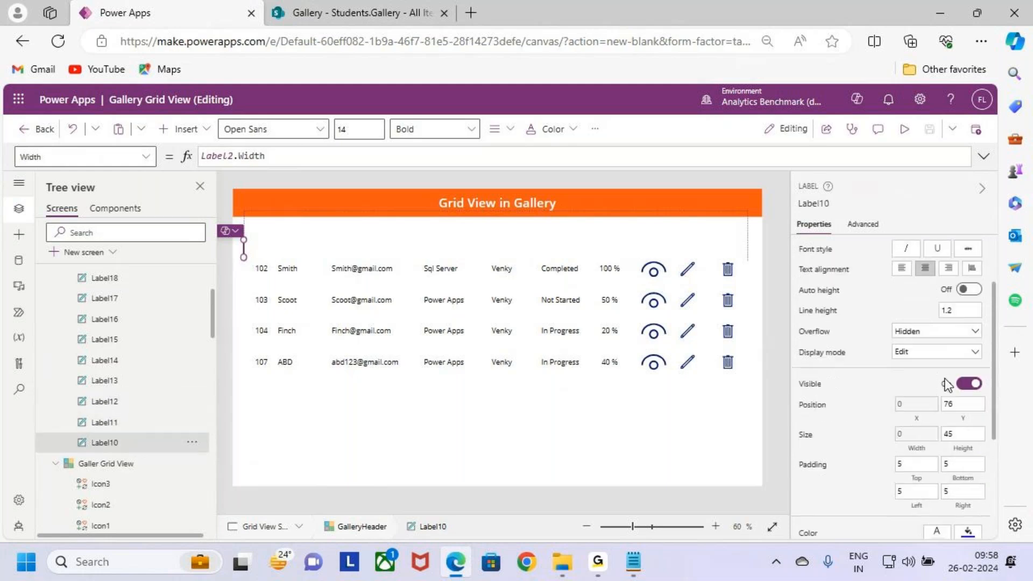
Step: Check the X formula of header label Label10 and re-enter its Width formula as Label2.Width
left_click(916, 399)
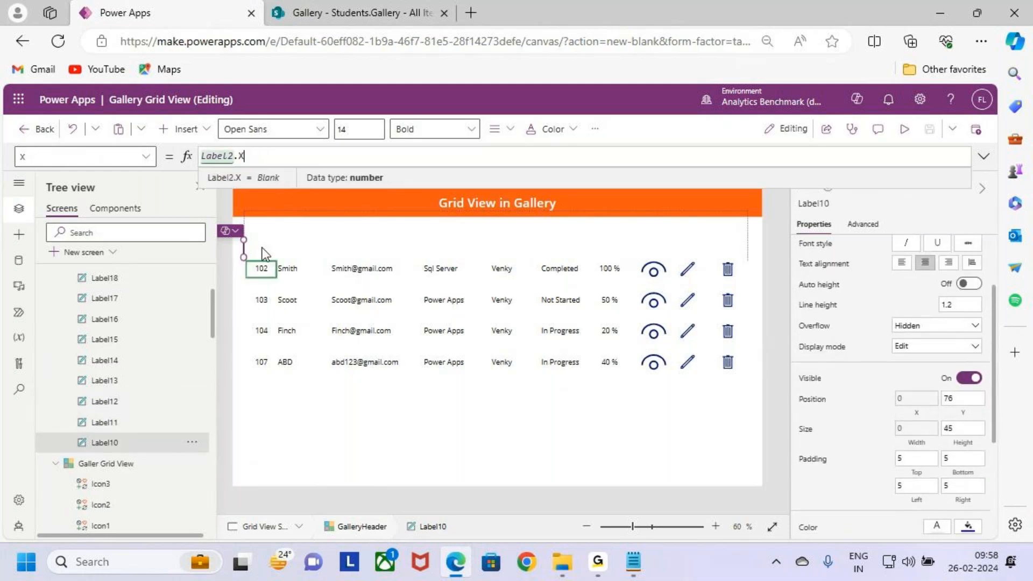
left_click(926, 428)
left_click(293, 154)
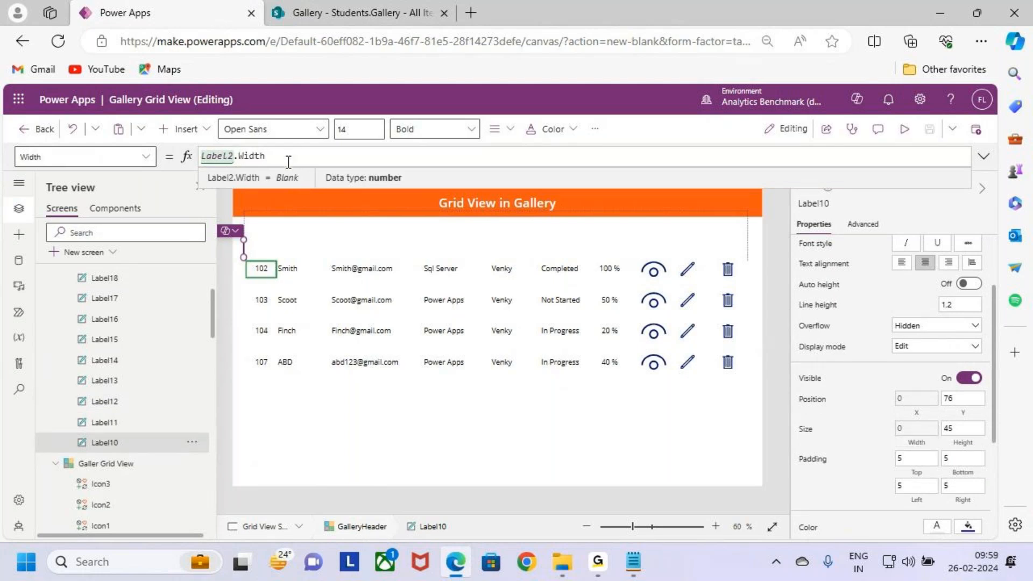
key("ctrl+a")
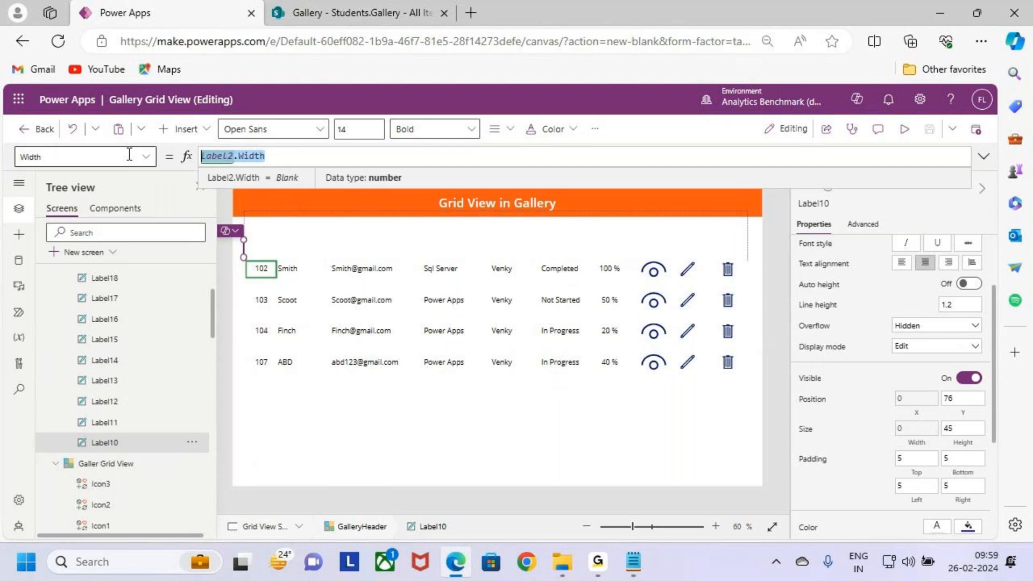
type("Label2.Width")
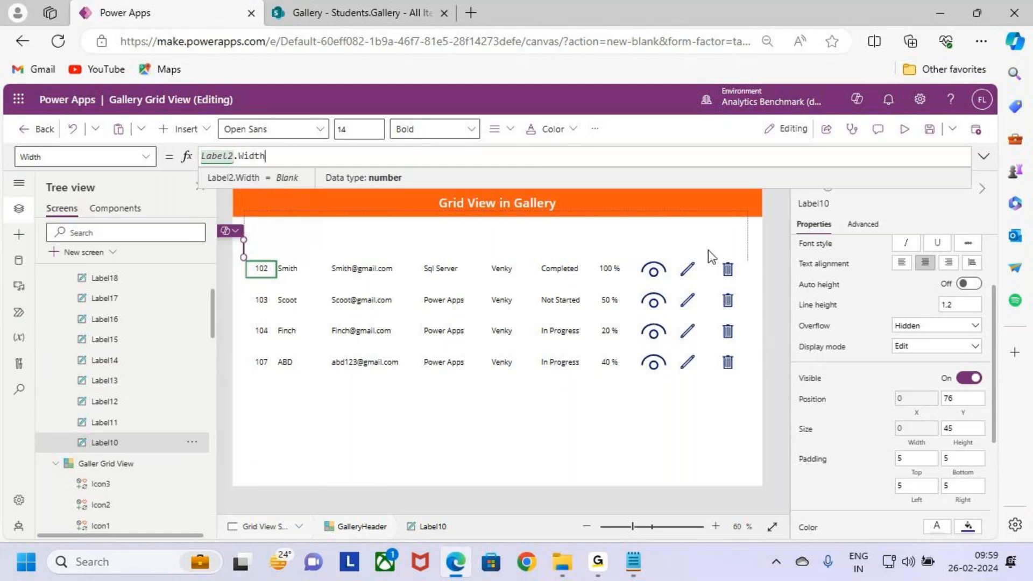
left_click(719, 235)
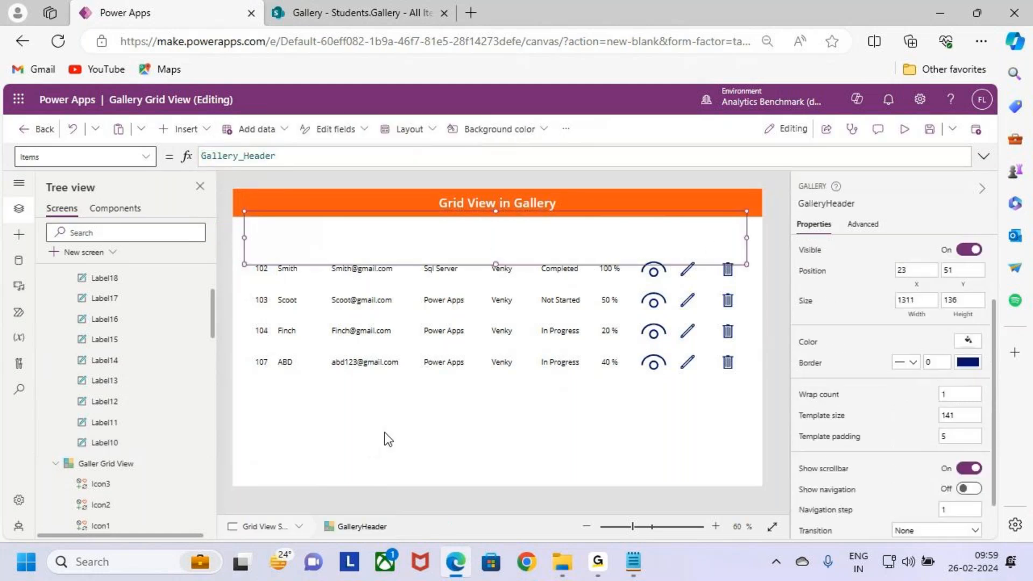
Step: Check the Galler Grid View and GalleryHeader galleries, preview Grid View Screen to examine the header row, and return to the editor
left_click(110, 463)
scroll(124, 386, "up", 2)
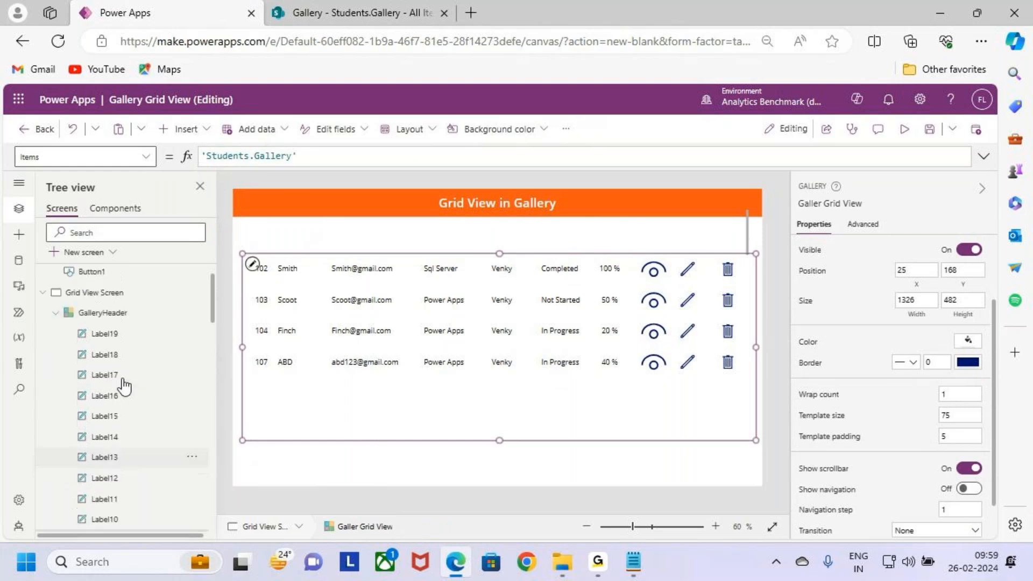
scroll(120, 371, "up", 1)
left_click(119, 356)
left_click(132, 338)
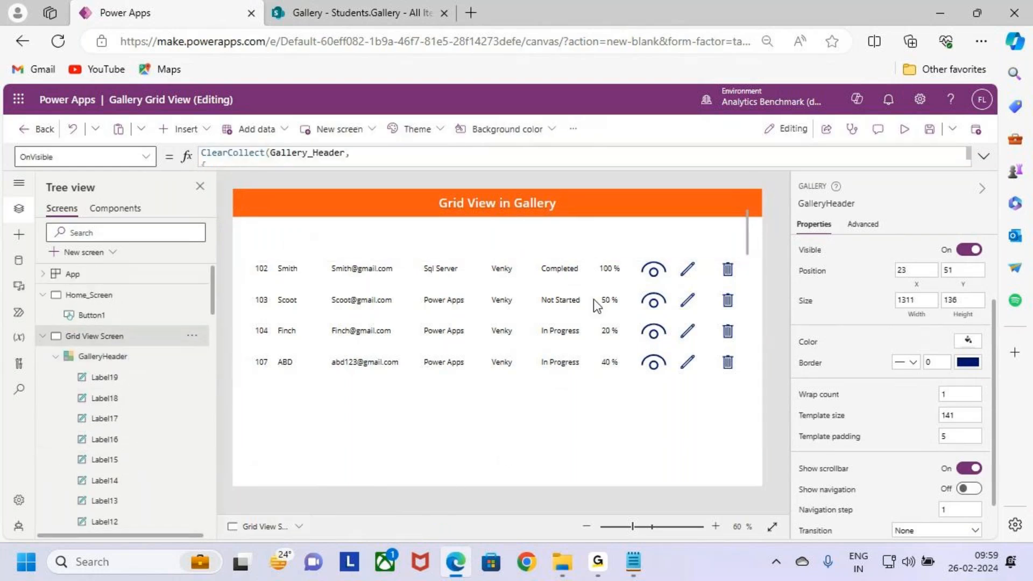
left_click(905, 130)
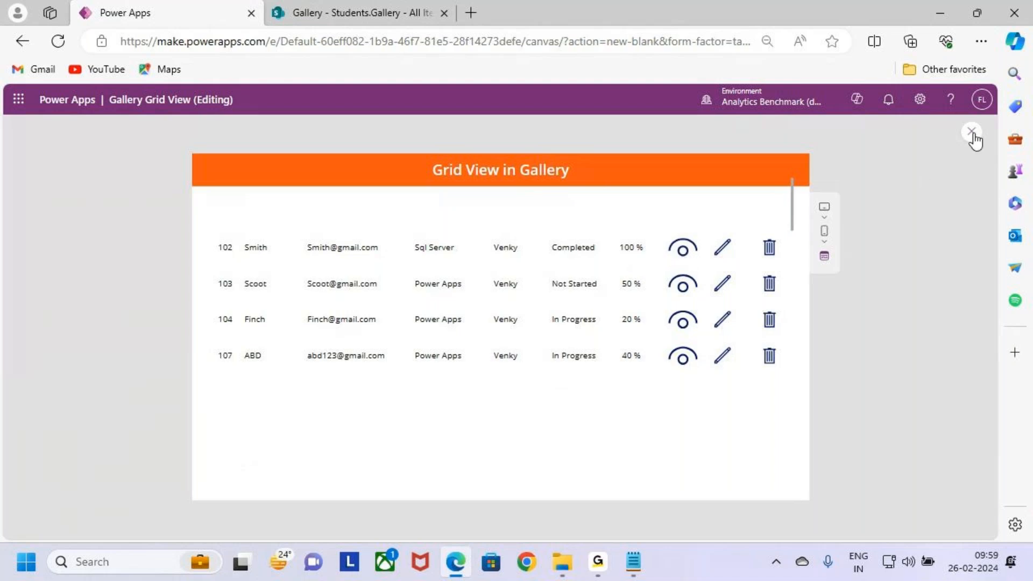
key("Escape")
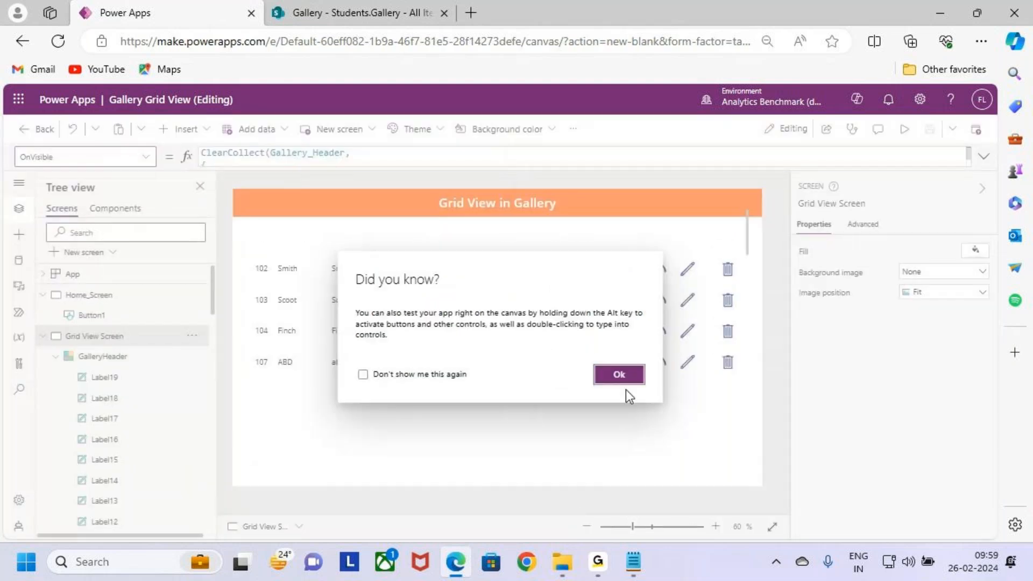
left_click(617, 378)
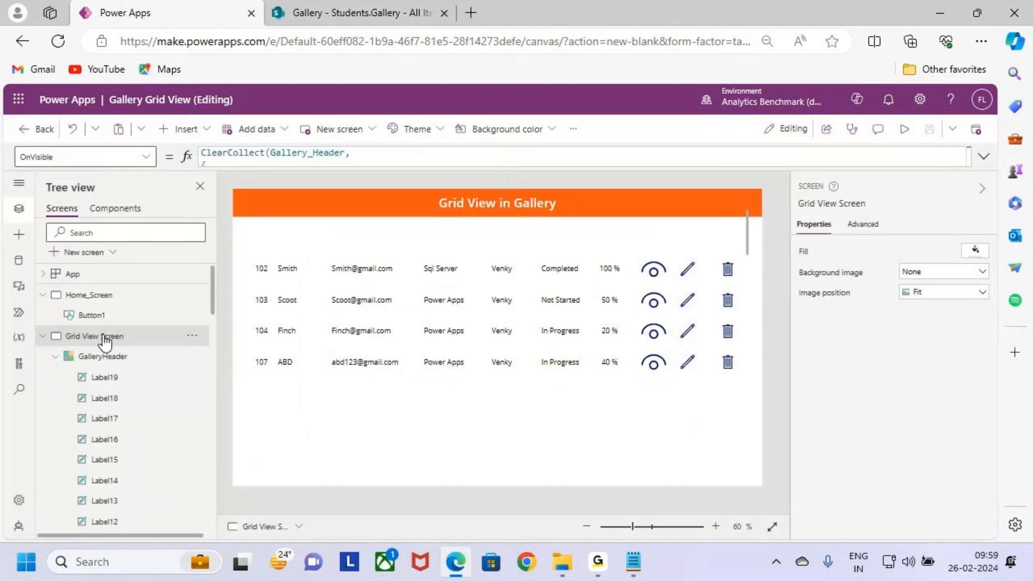
Step: Preview the app from Home_Screen and open the Gallery Grid view
left_click(985, 163)
left_click(986, 158)
left_click(103, 295)
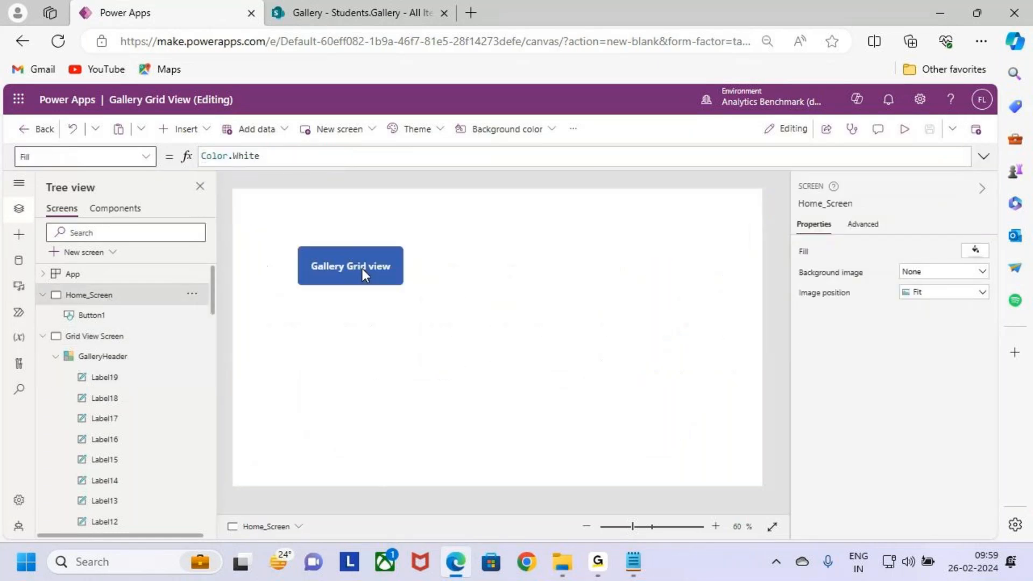
key("F5")
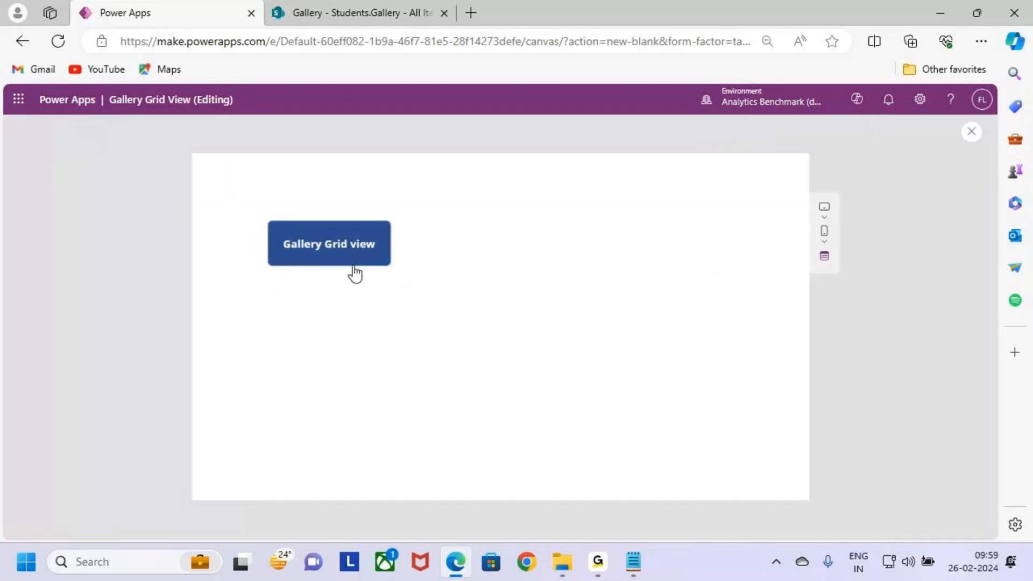
left_click(353, 249)
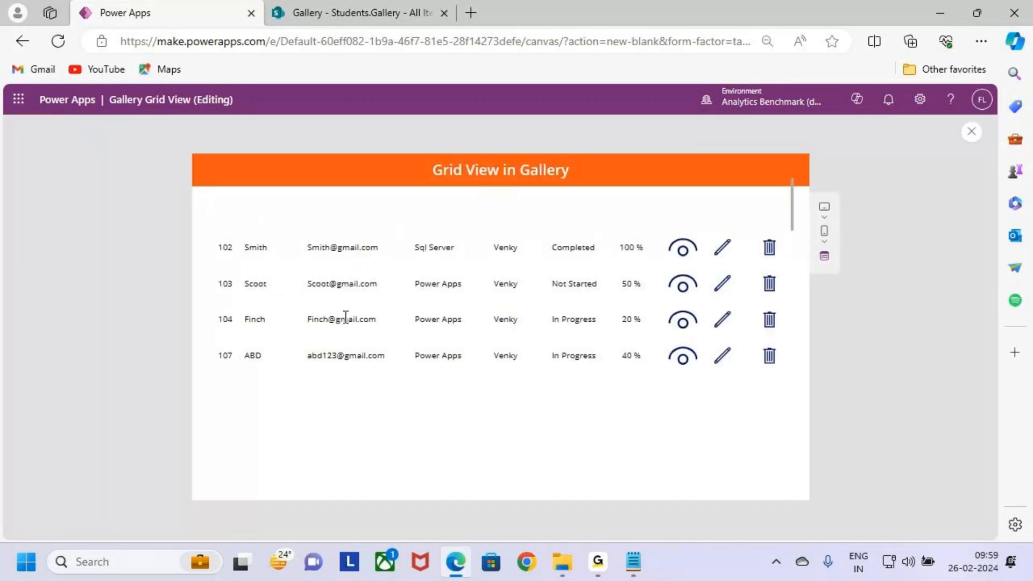
Step: Test the view and edit icons of student record 102, returning to the grid after each form
left_click(683, 257)
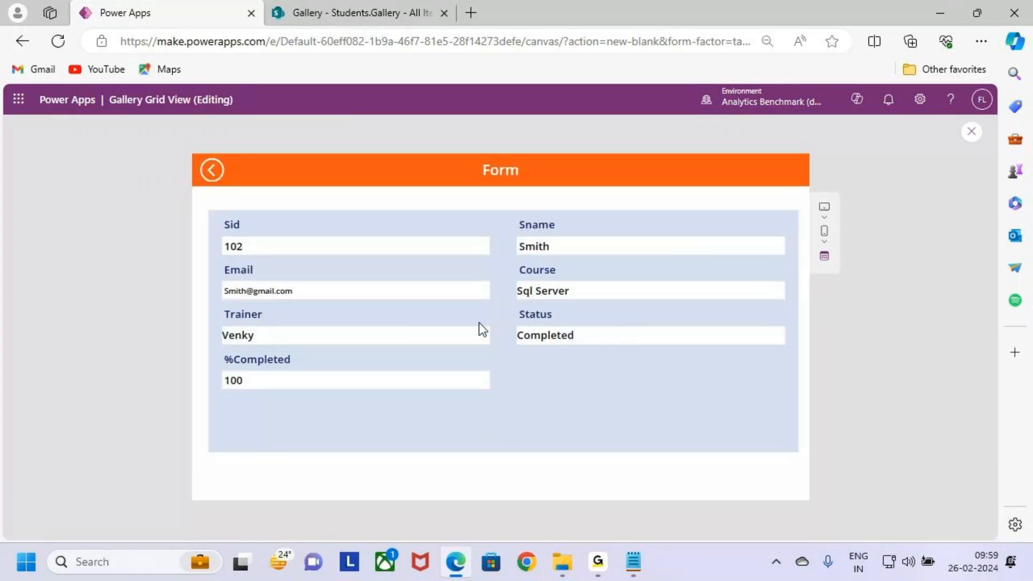
left_click(215, 171)
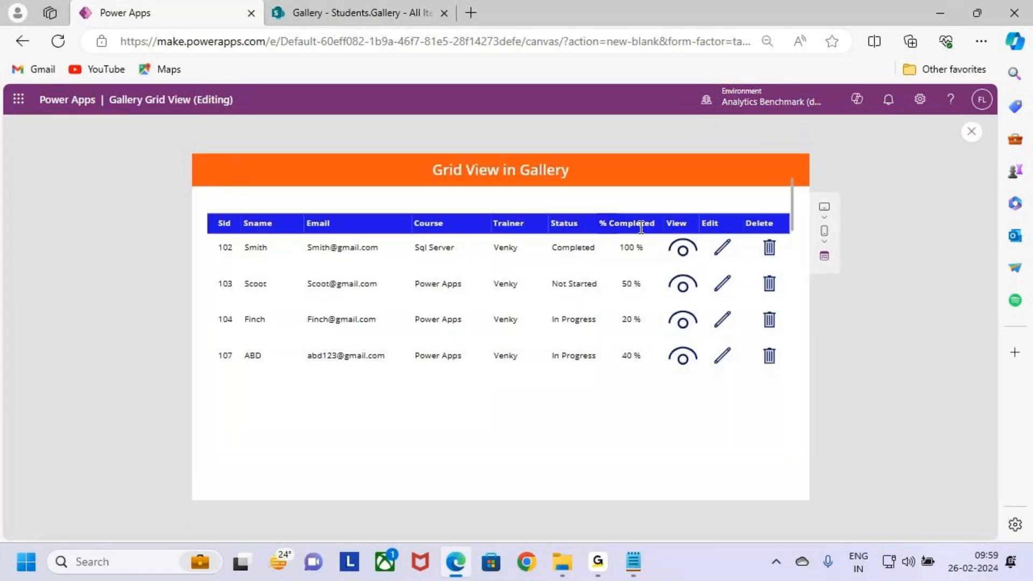
left_click(734, 257)
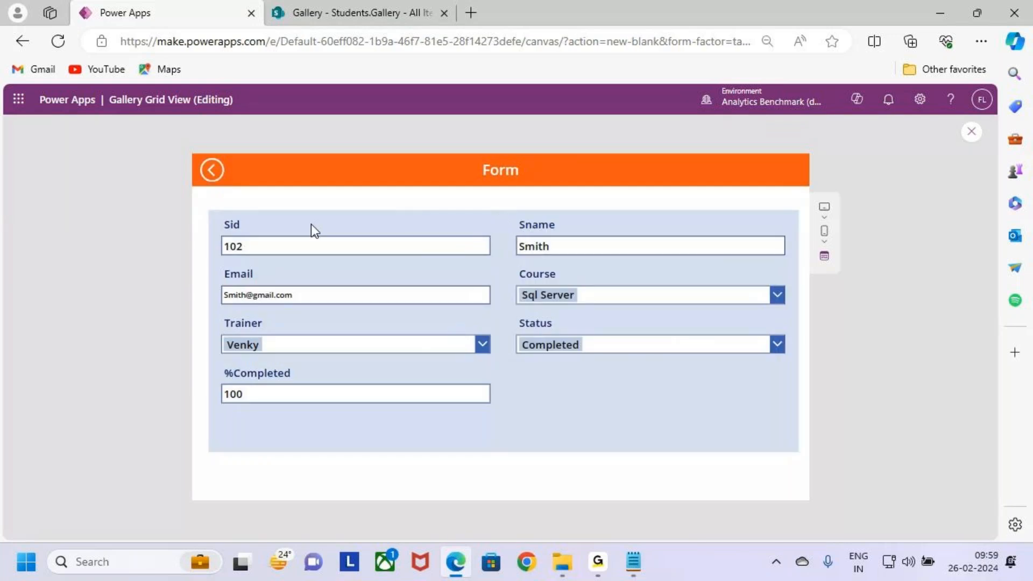
left_click(208, 172)
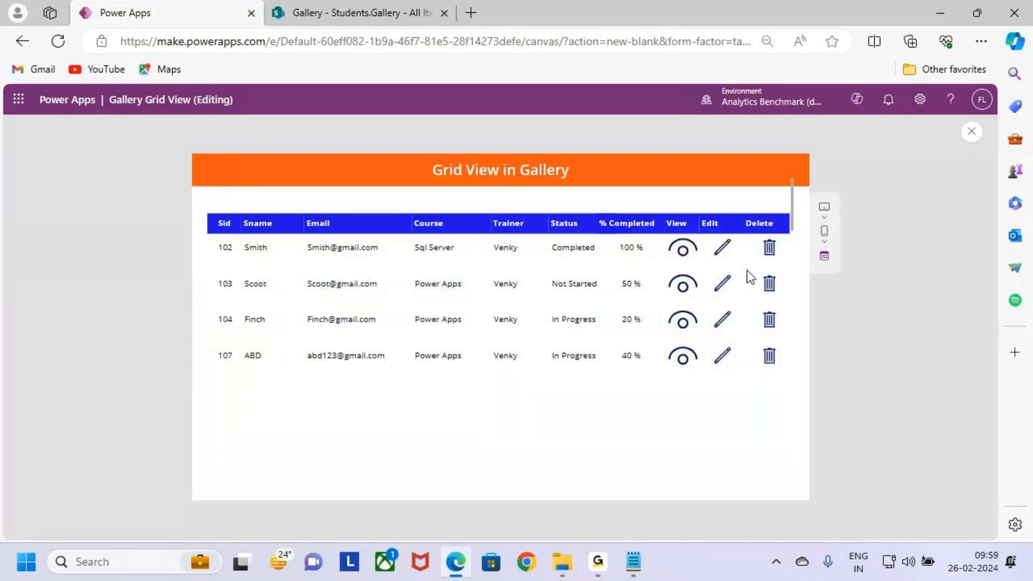
Step: Delete student record 107 from the grid and return to the editor
left_click(773, 359)
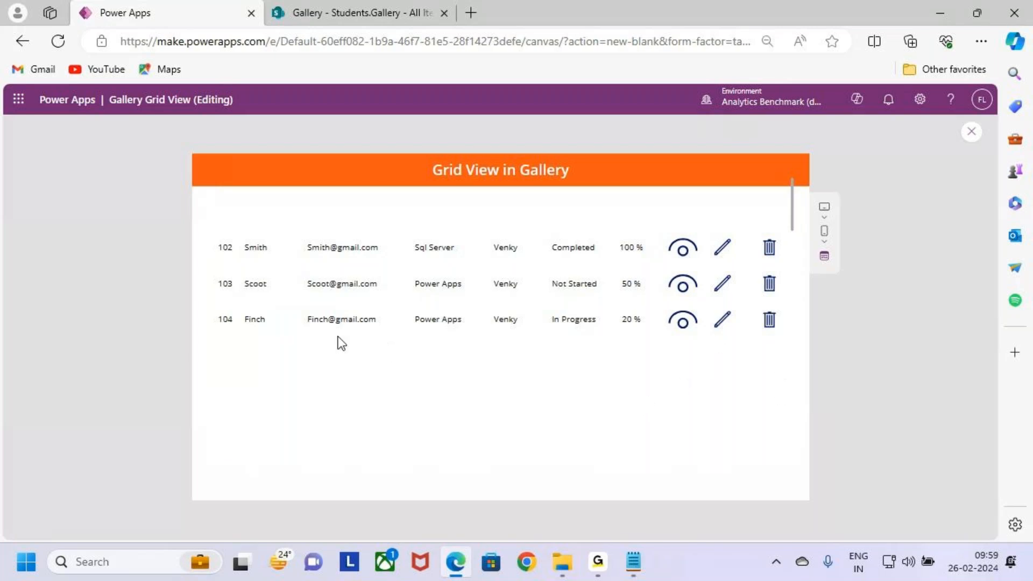
key("Escape")
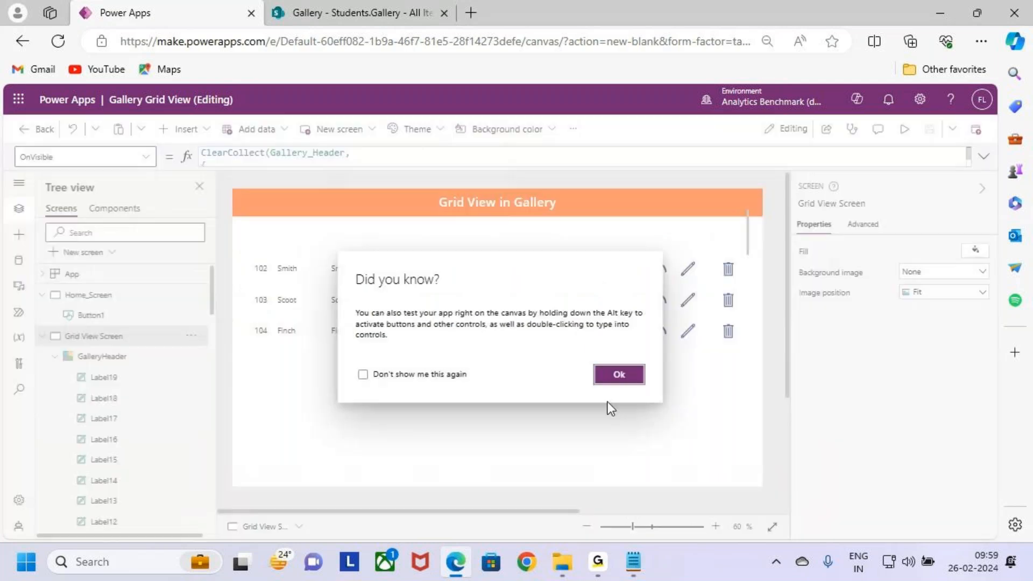
left_click(618, 375)
Step: Set the border thickness of the Galler Grid View gallery to 3
left_click(630, 368)
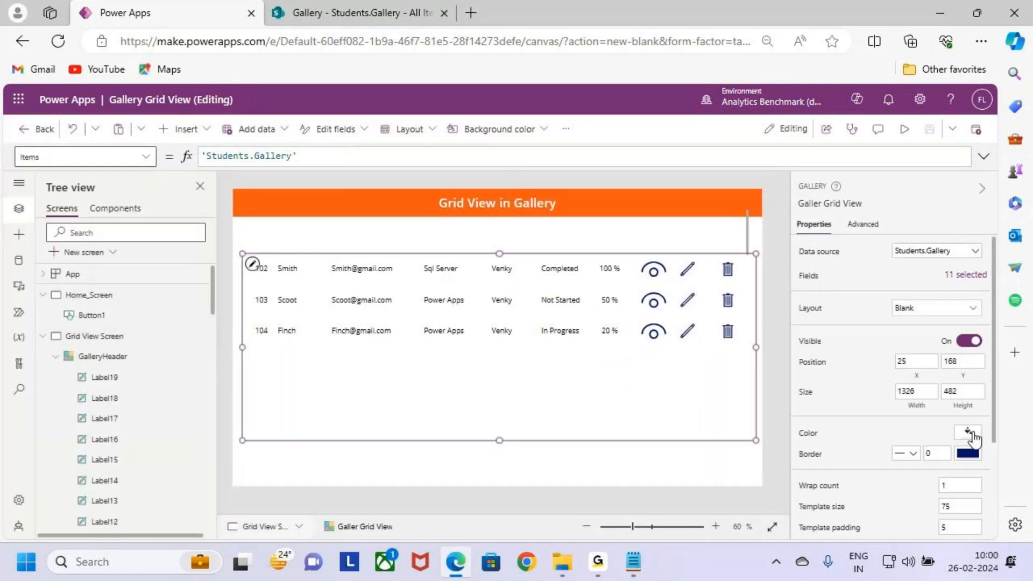
scroll(957, 422, "down", 1)
left_click(939, 407)
type("3")
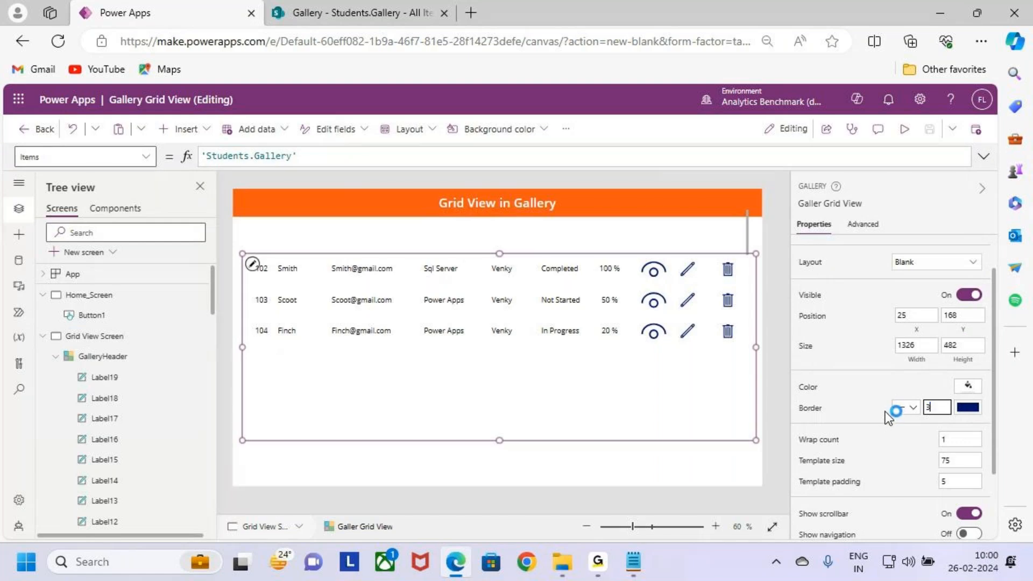
left_click(671, 449)
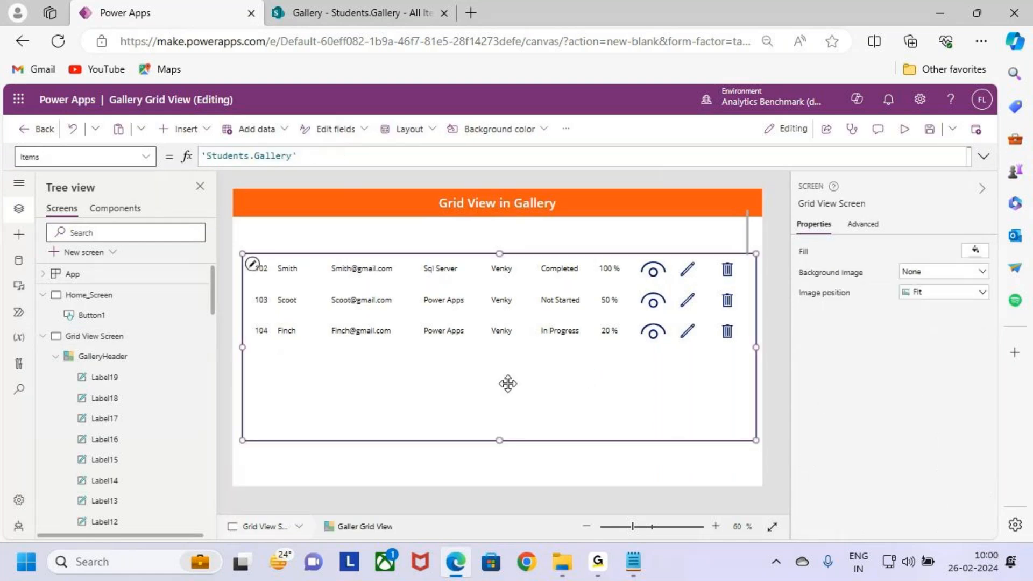
Step: Preview Grid View Screen to examine the gallery's border around the records, and return to the editor
left_click(507, 383)
left_click(281, 272)
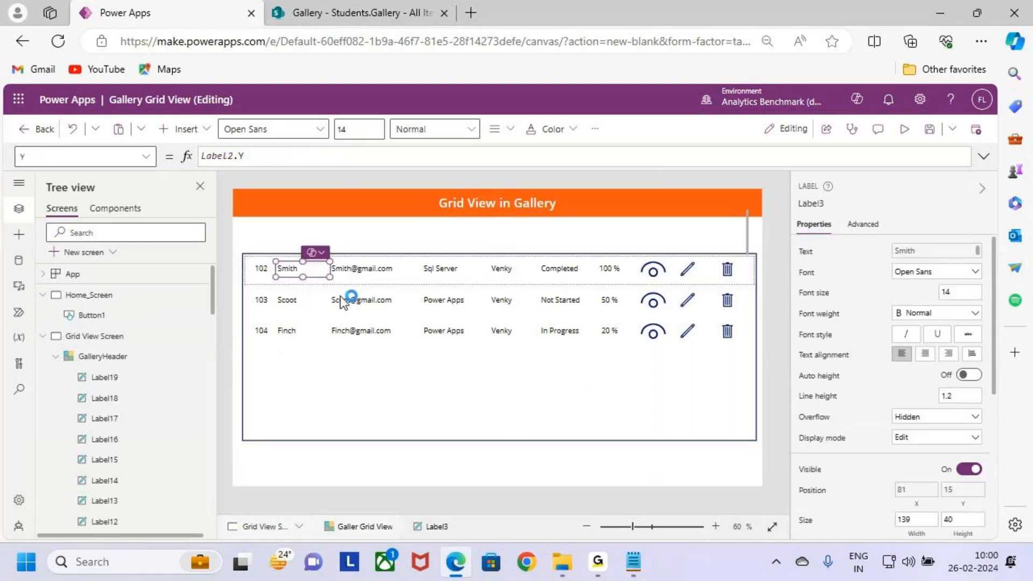
left_click(903, 129)
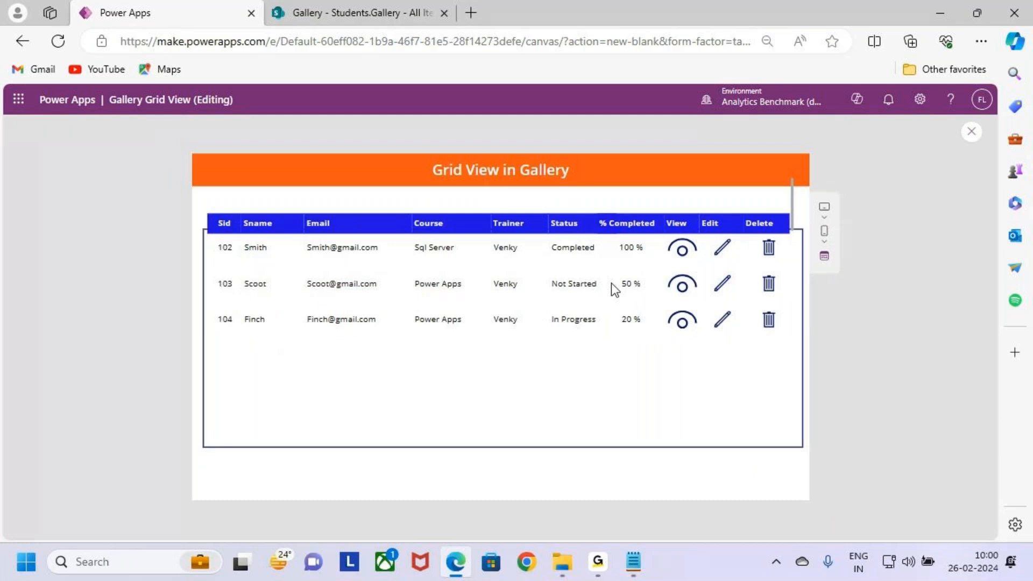
key("Escape")
left_click(616, 373)
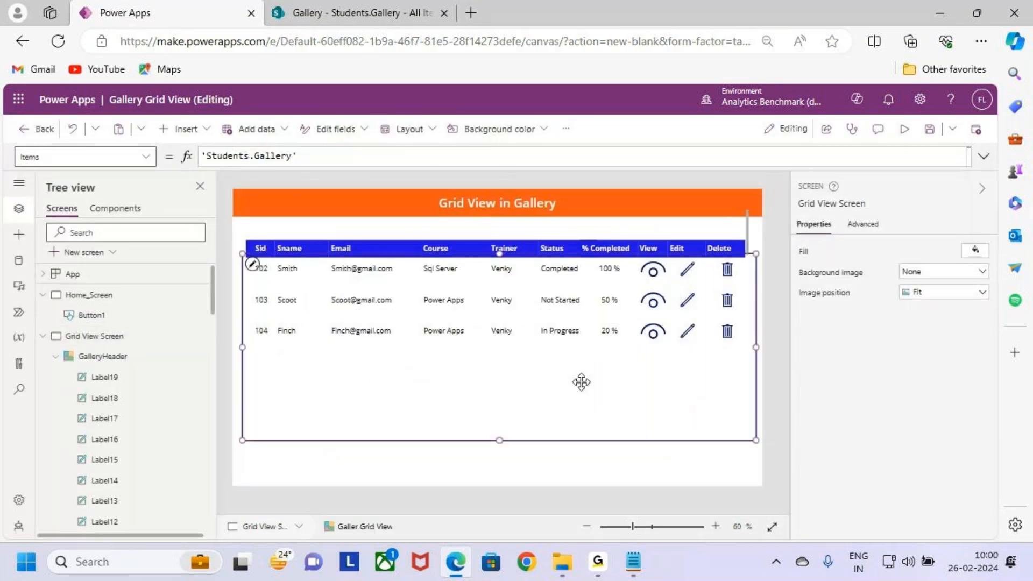
Step: Enlarge the GalleryHeader gallery to a height of about 167 with its Y position at about 37, moving the header row above the grid border
left_click(311, 239)
left_click(116, 342)
left_click(119, 355)
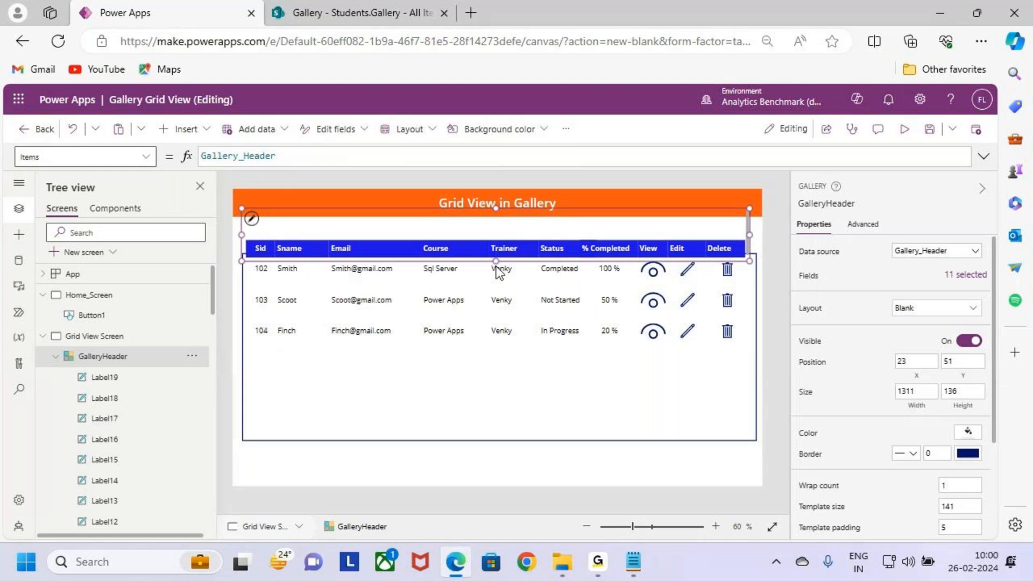
mouse_move(496, 265)
left_mouse_down()
mouse_move(495, 255)
mouse_move(498, 271)
left_mouse_up()
left_click_drag(495, 208, 500, 203)
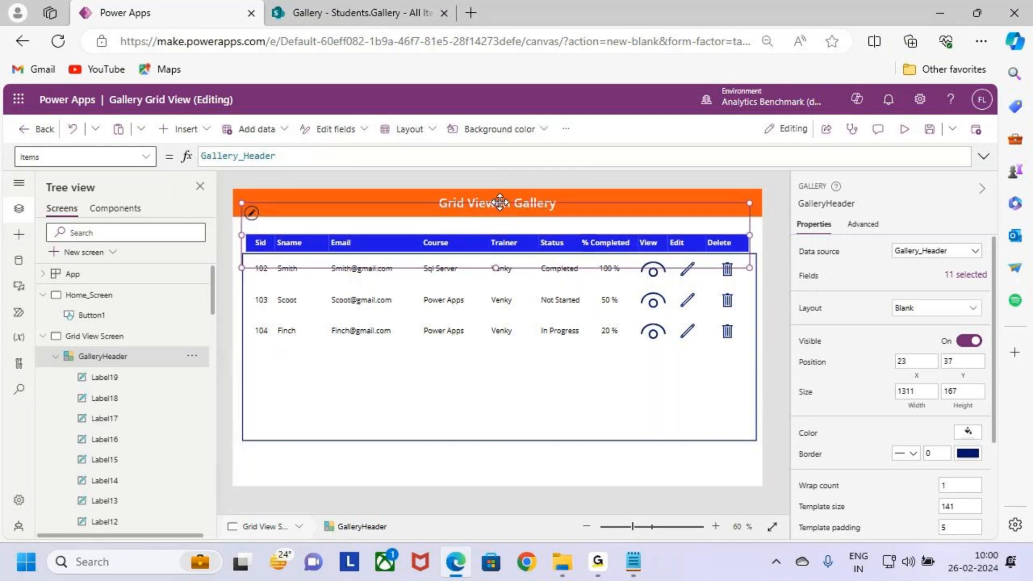
Step: Resize the Galler Grid View gallery to a width of about 1312 at X position 23, matching the header gallery's edges
left_click(587, 403)
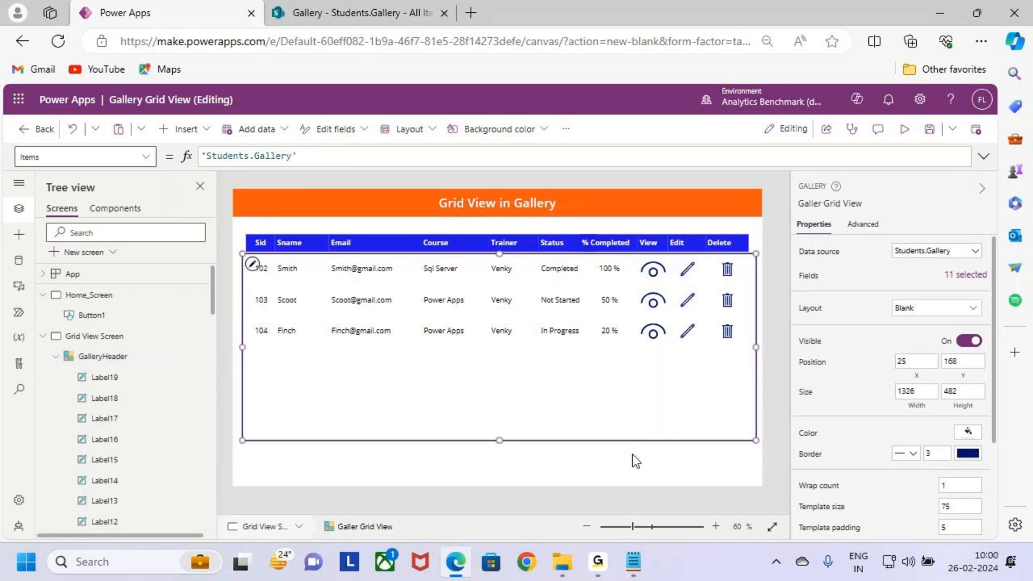
left_click_drag(756, 347, 750, 347)
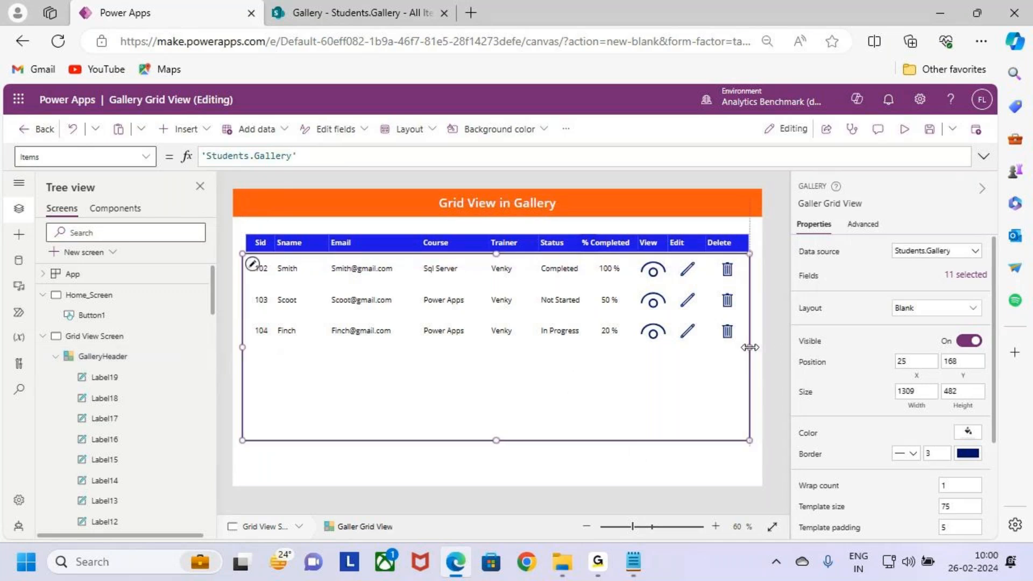
left_click_drag(242, 345, 242, 347)
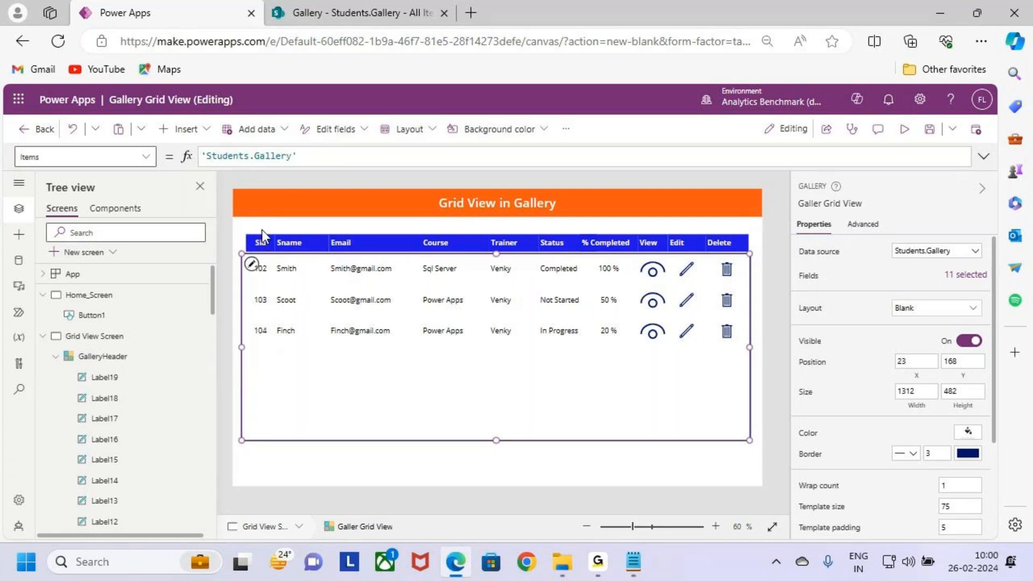
left_click(141, 361, "ctrl")
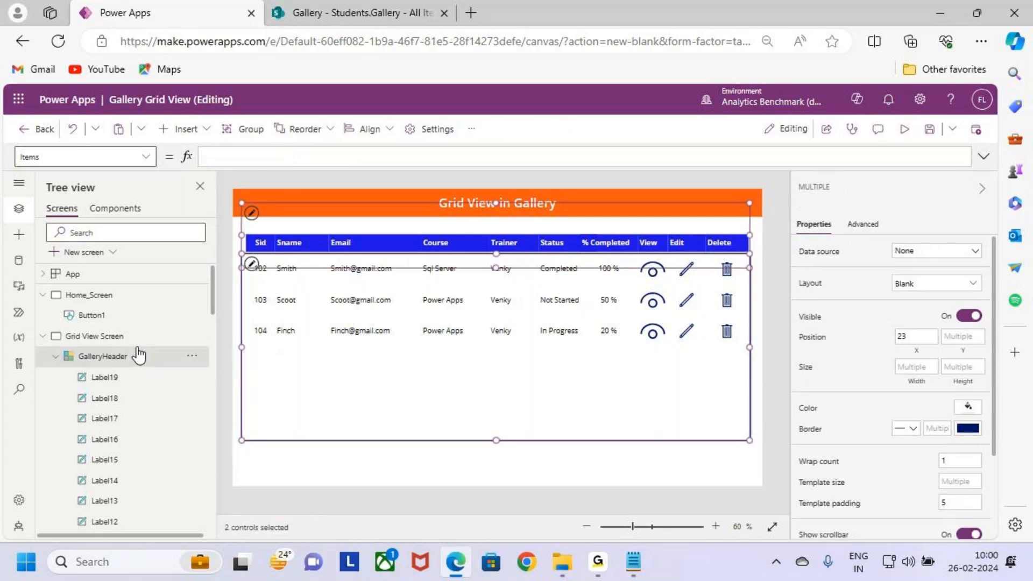
left_click(630, 452)
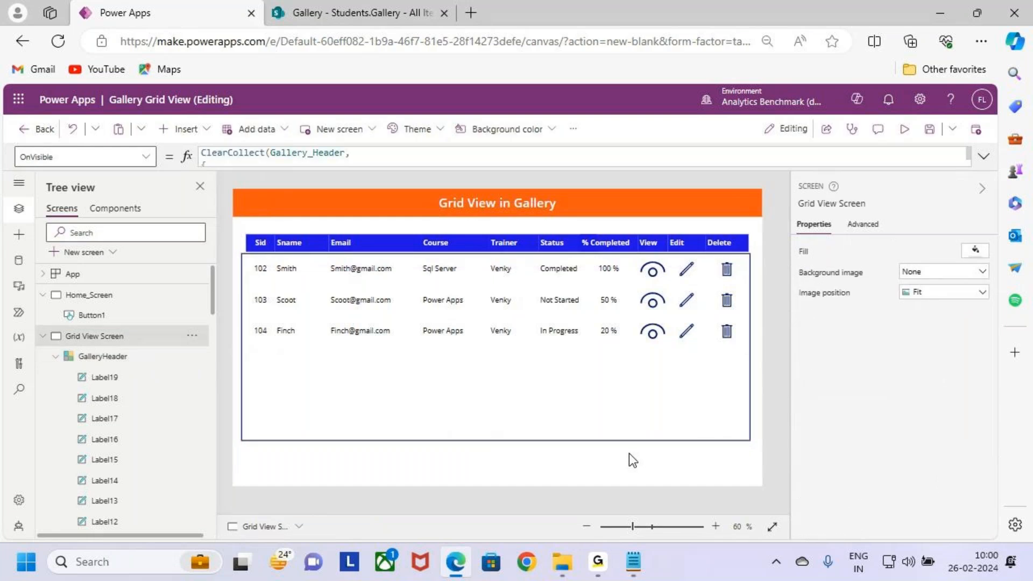
Step: Save the app, preview the adjusted grid and header, and return to the editor
left_click(929, 130)
left_click(909, 134)
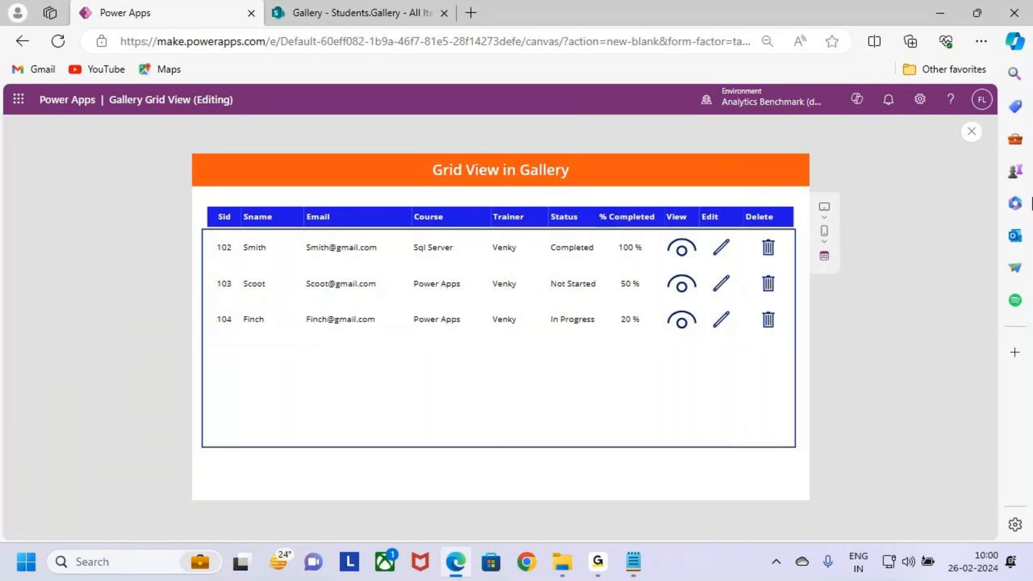
left_click(971, 132)
left_click(617, 375)
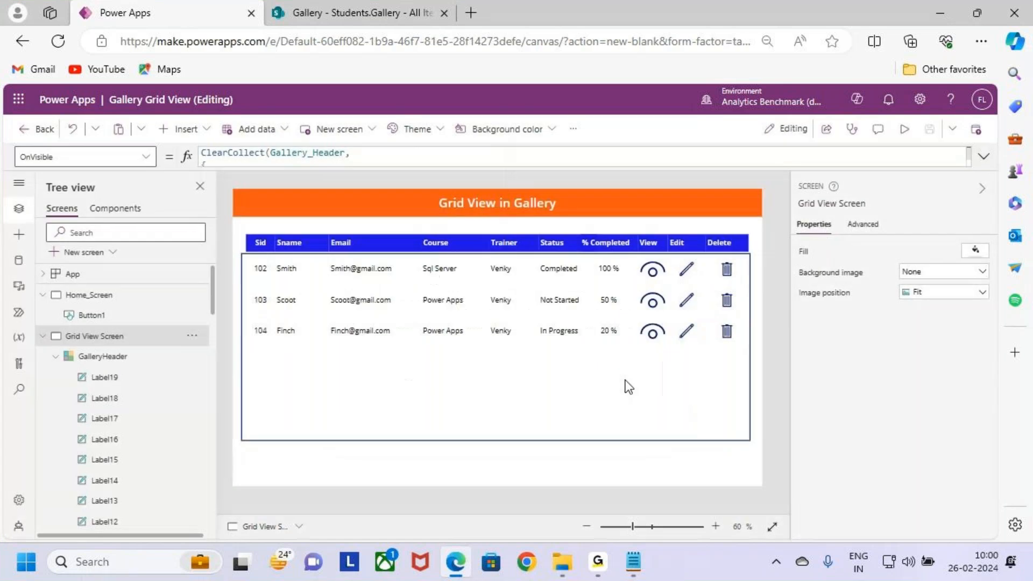
Step: Open the TemplateFill formula of the Galler Grid View gallery for editing in front of its existing RGBA colour
left_click(623, 379)
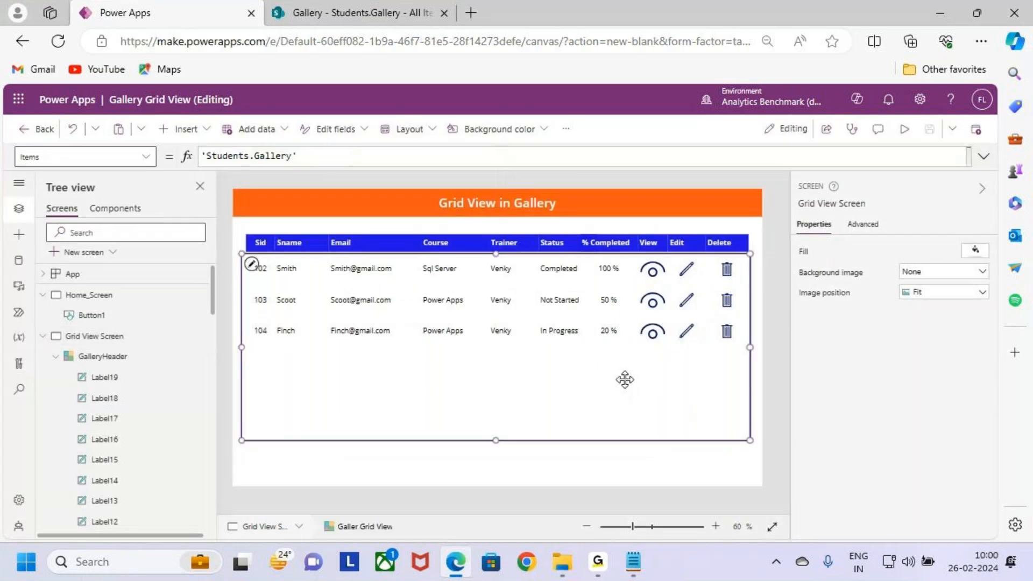
left_click(140, 158)
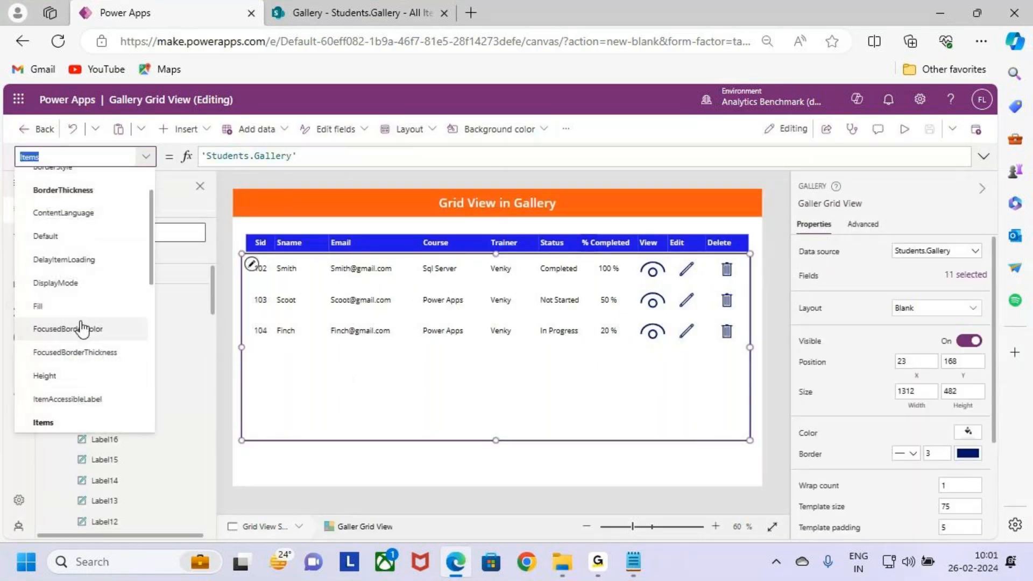
scroll(86, 357, "down", 5)
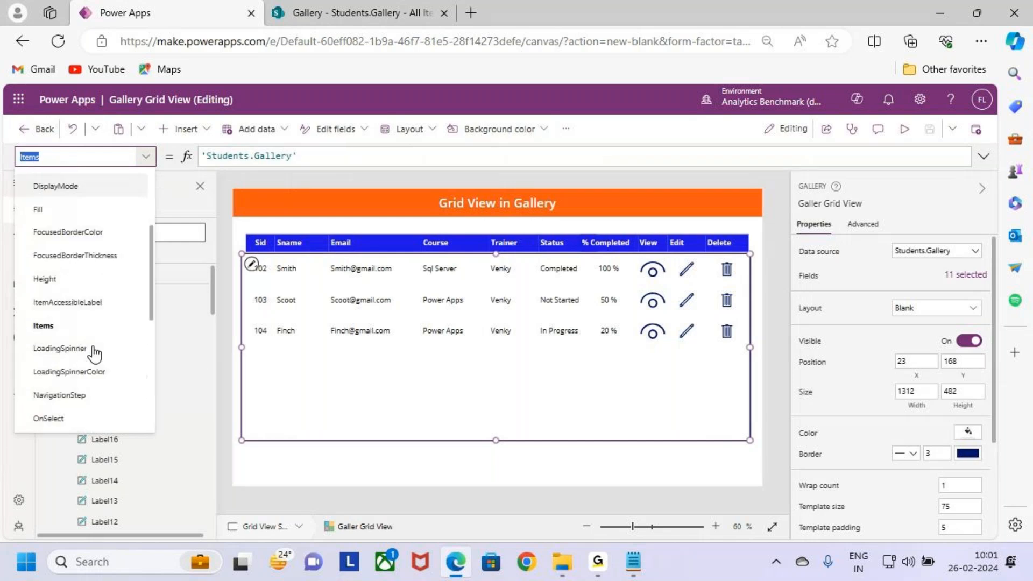
scroll(91, 352, "down", 2)
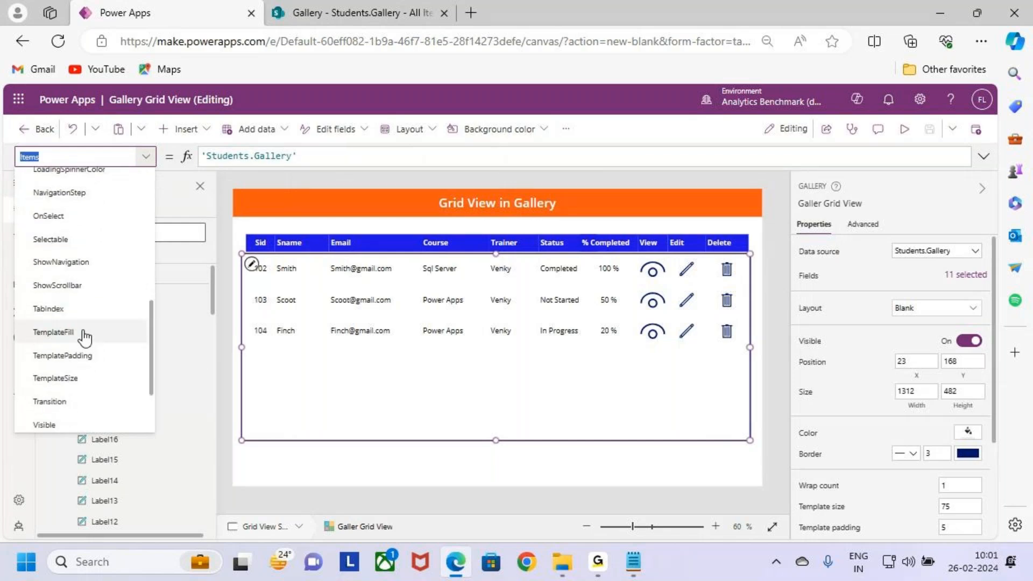
left_click_drag(12, 316, 156, 356)
key("Escape")
left_click(97, 333)
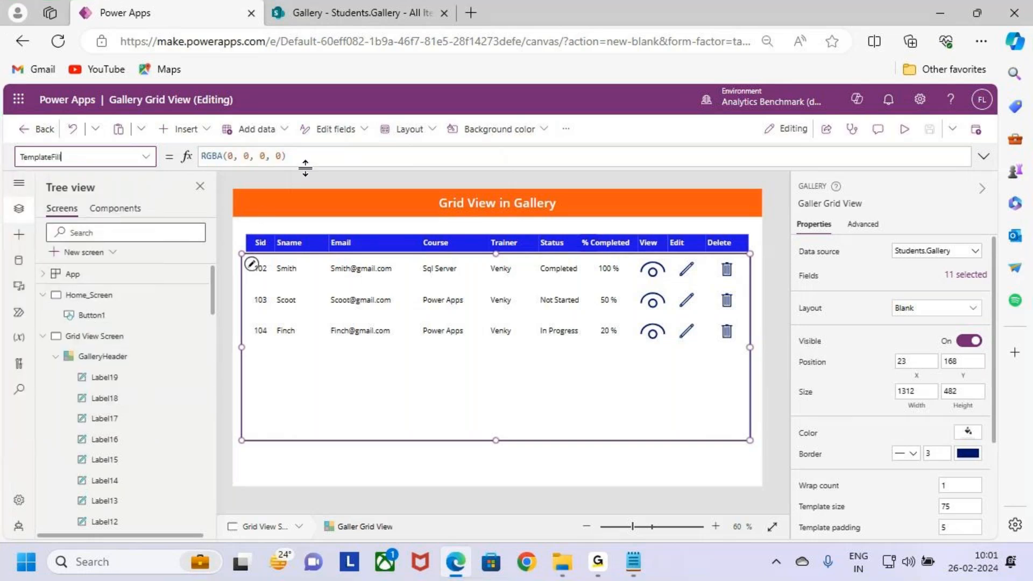
left_click(309, 156)
left_click_drag(304, 157, 235, 154)
left_click(301, 158)
left_click_drag(299, 158, 151, 161)
key("Left")
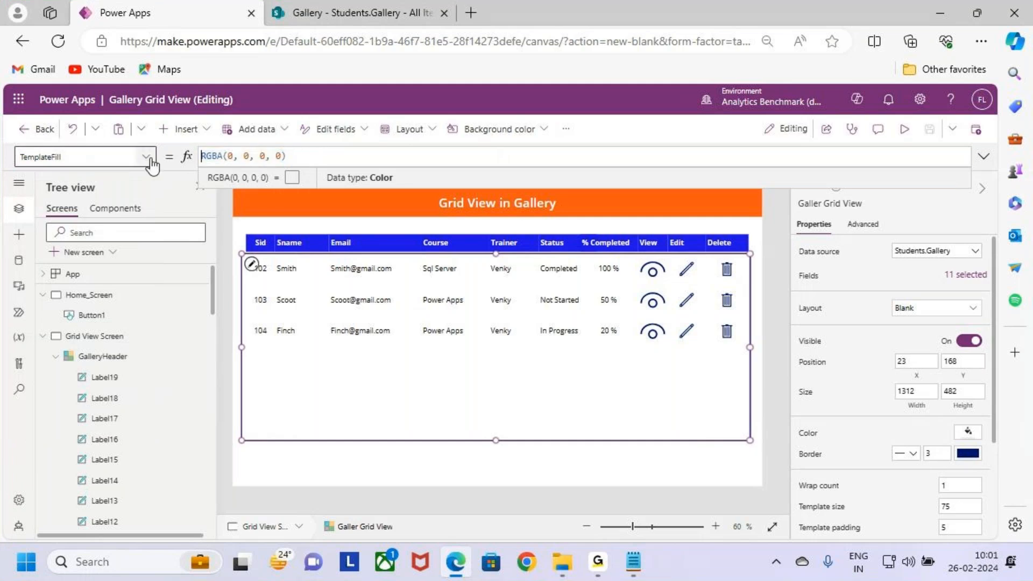
Step: Start the gallery's TemplateFill formula with an If function that tests ThisItem.IsSelected
type("If")
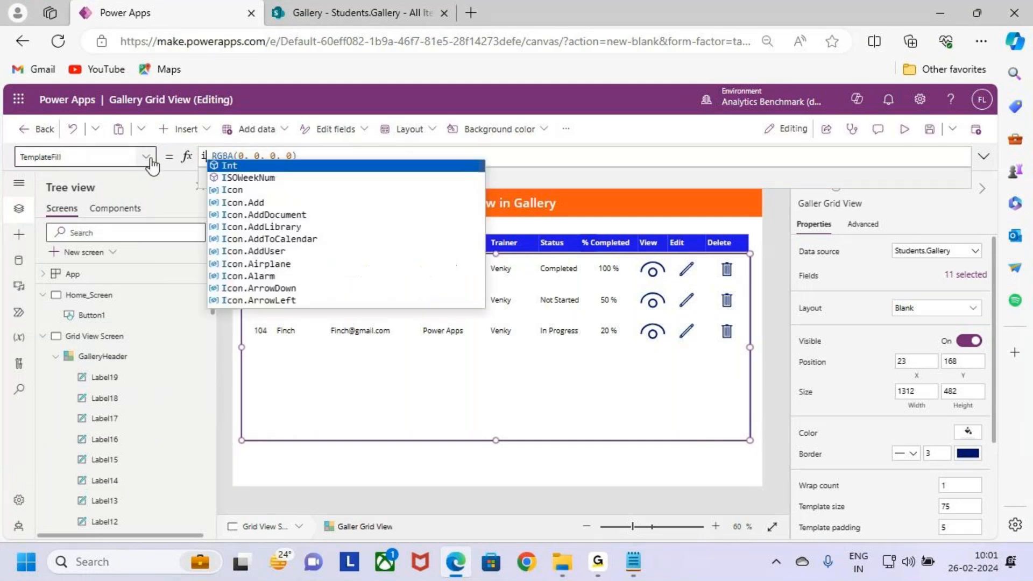
type("(")
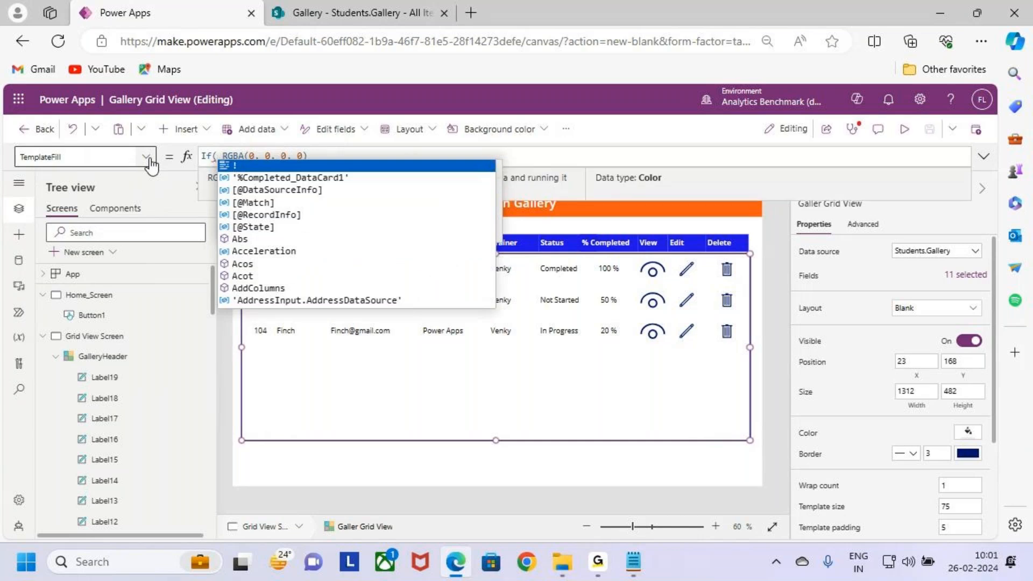
type("this")
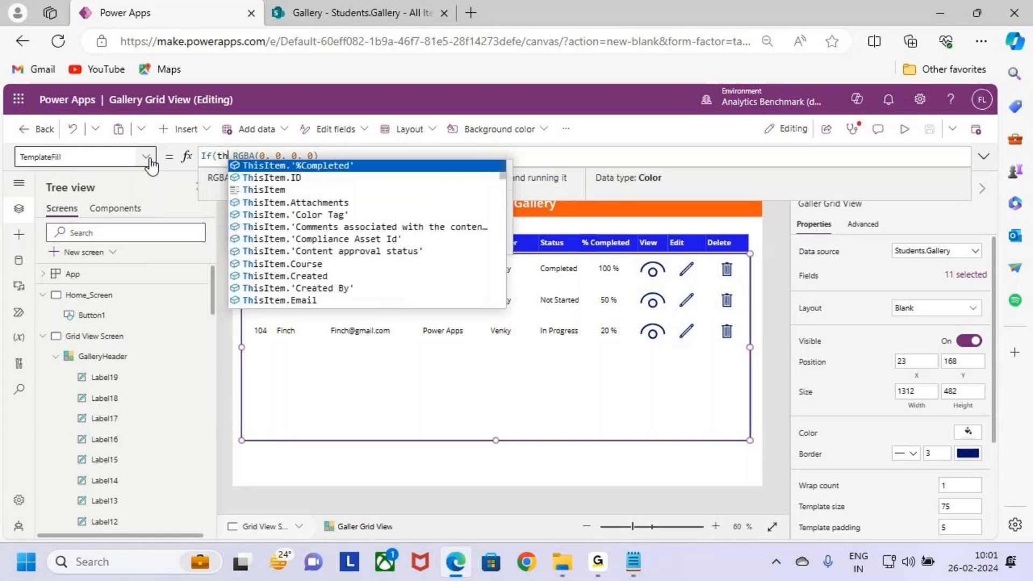
key("BackSpace")
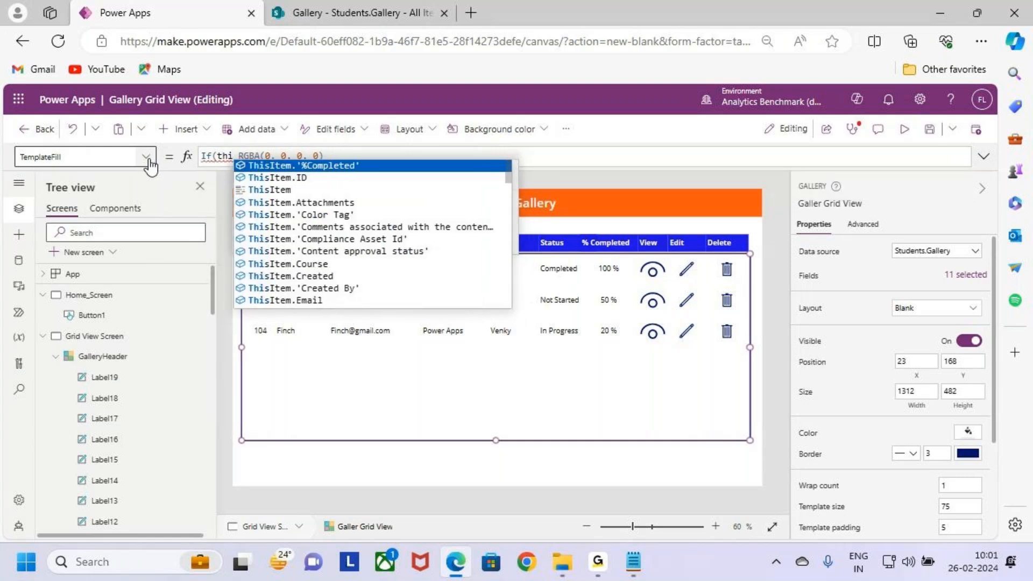
key("Down")
key("Down")
key("Tab")
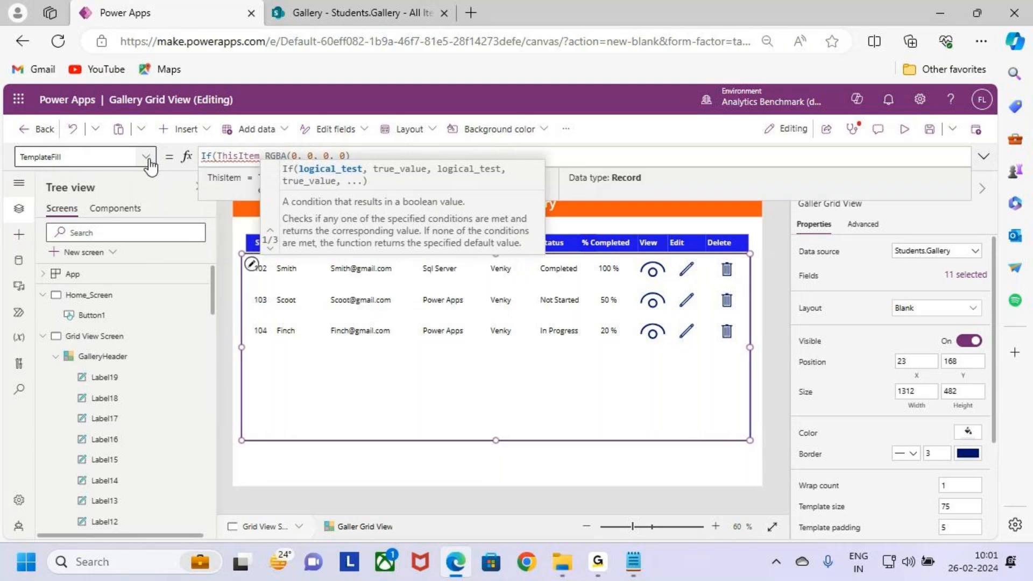
type(".")
type("is")
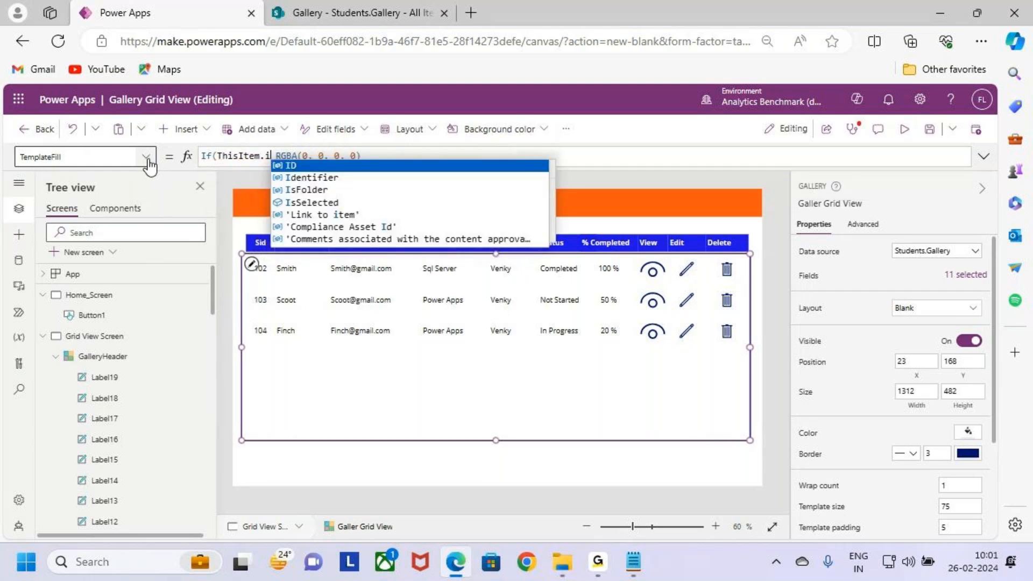
key("Down")
key("Tab")
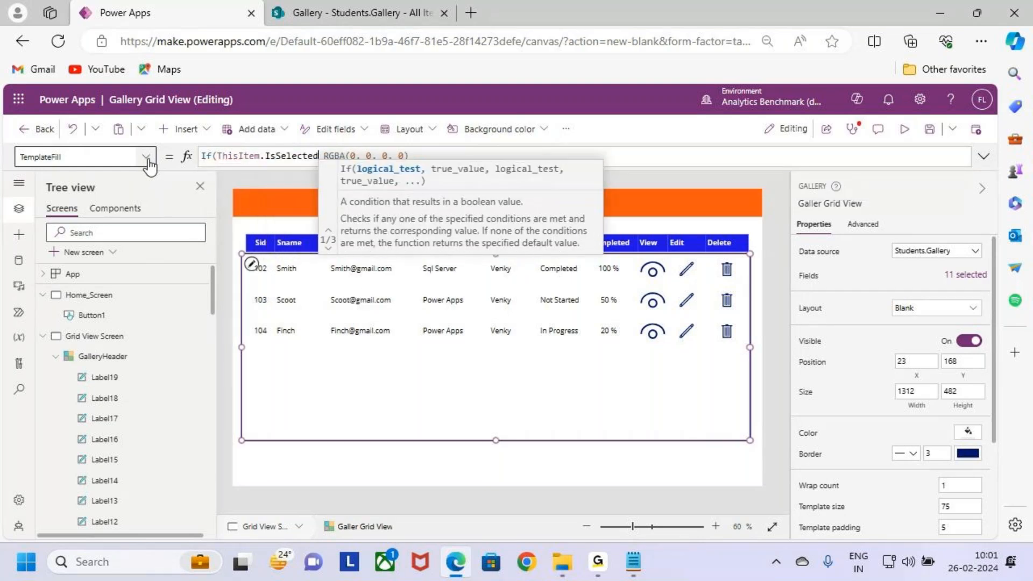
Step: Complete the TemplateFill formula with Color.LightYellow for the selected row and RGBA(0, 0, 0, 0) for all other rows
type(",")
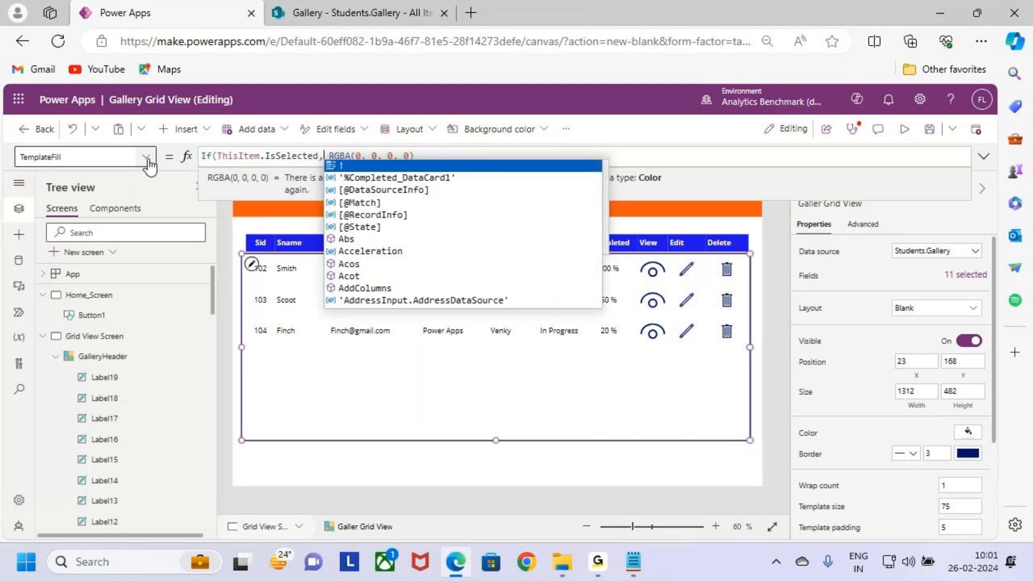
type("li")
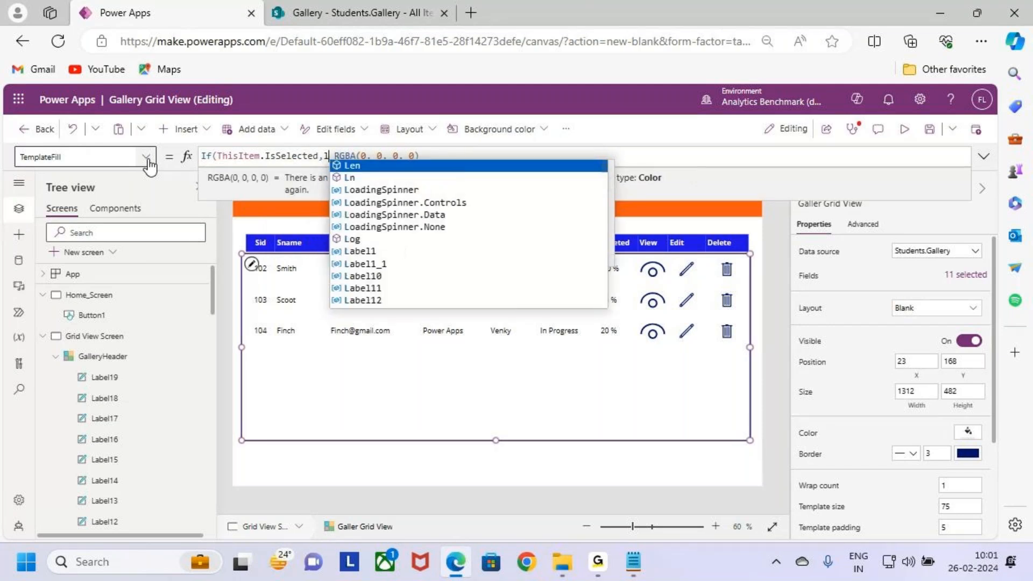
type("ght")
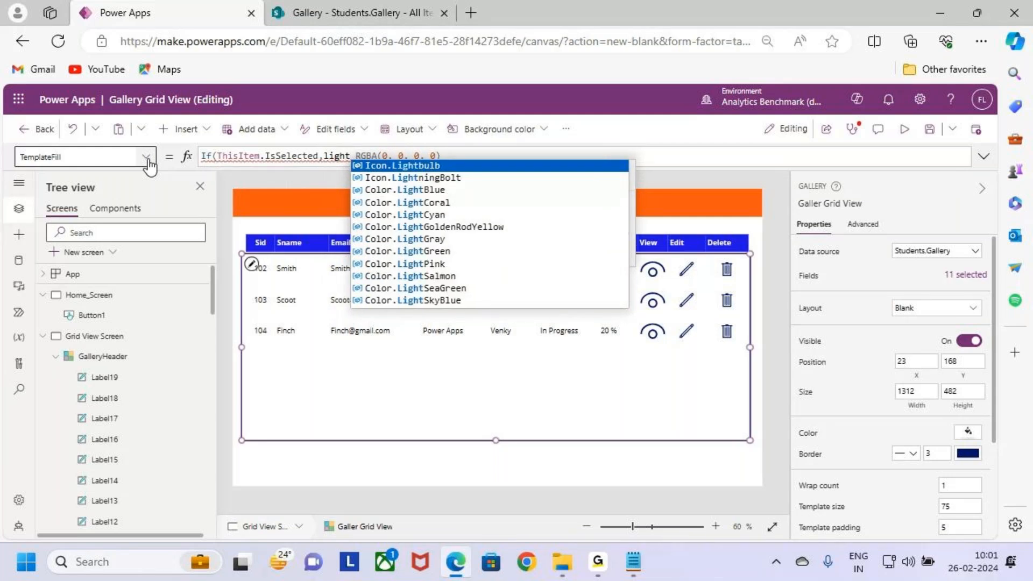
type("y")
key("Tab")
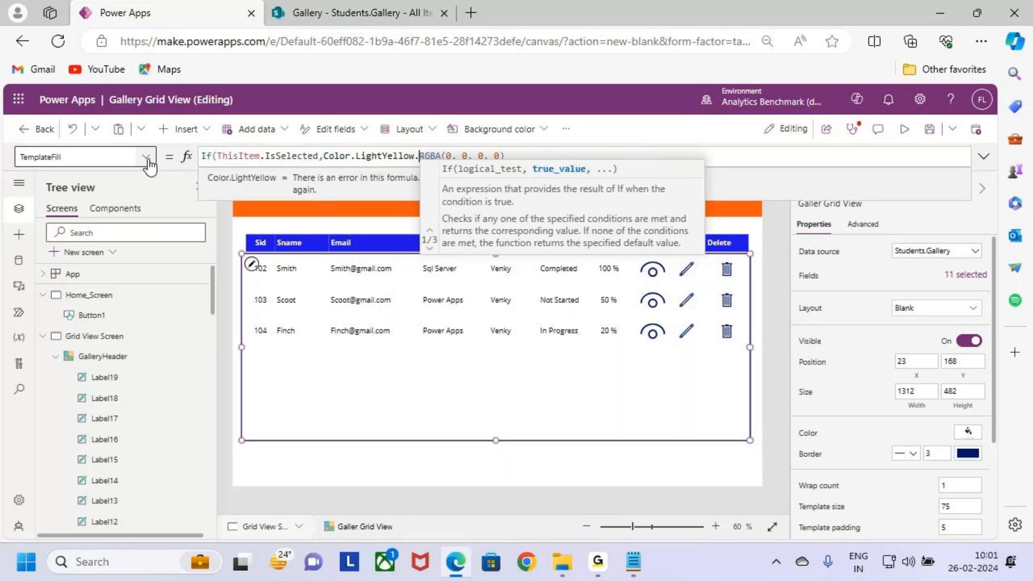
type(",")
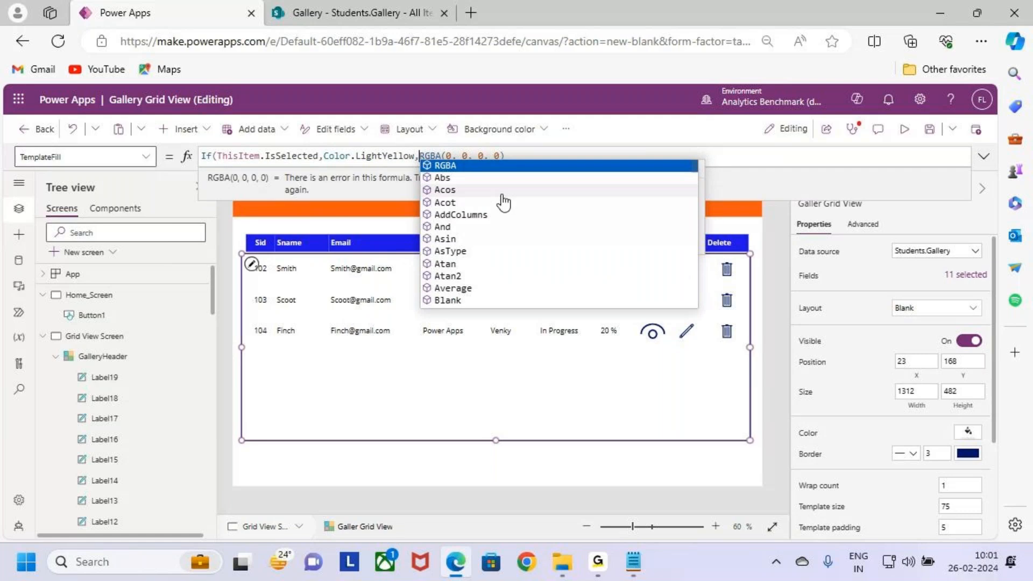
left_click(536, 158)
type(")")
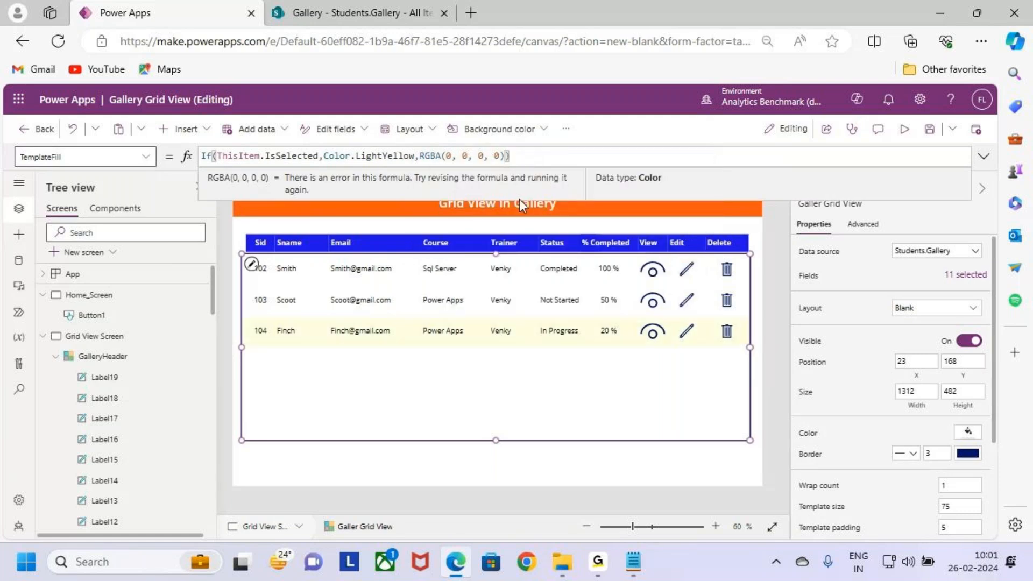
Step: Preview Grid View Screen to check the highlighting of the selected row, and return to the editor
left_click(904, 129)
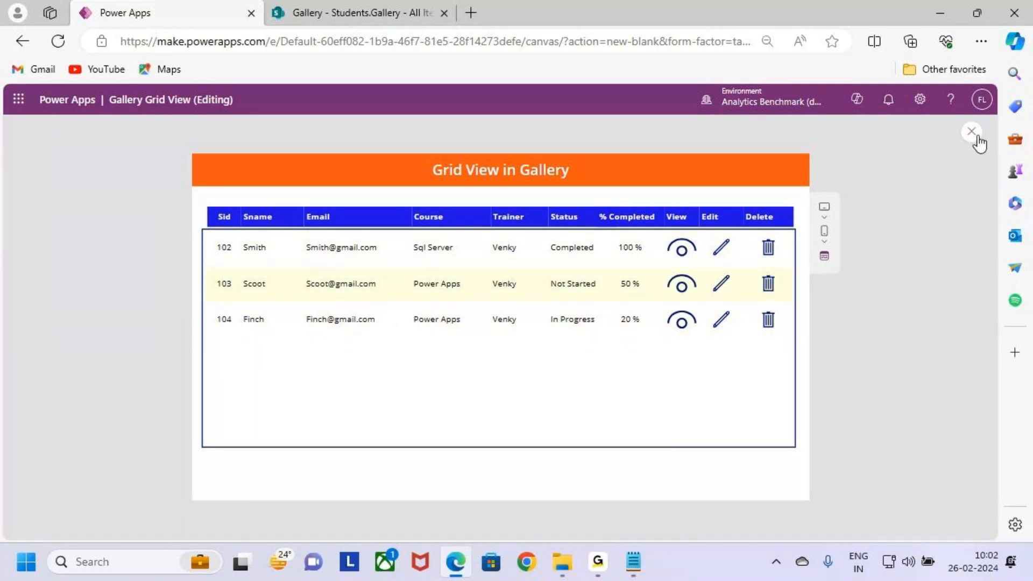
left_click(972, 133)
left_click(619, 374)
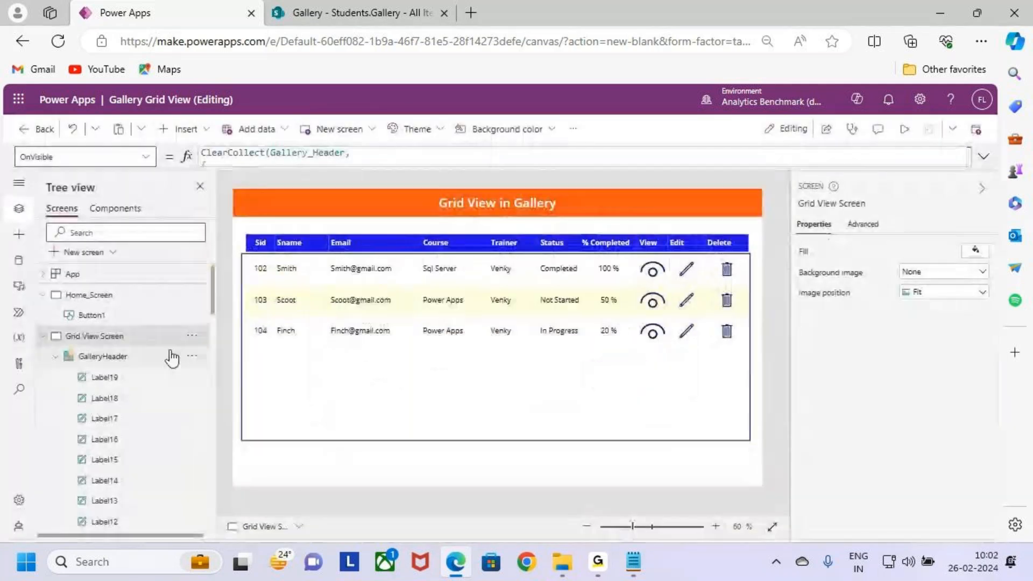
Step: Preview the app from Home_Screen and open the grid with its Gallery Grid view button
left_click(128, 293)
left_click(904, 129)
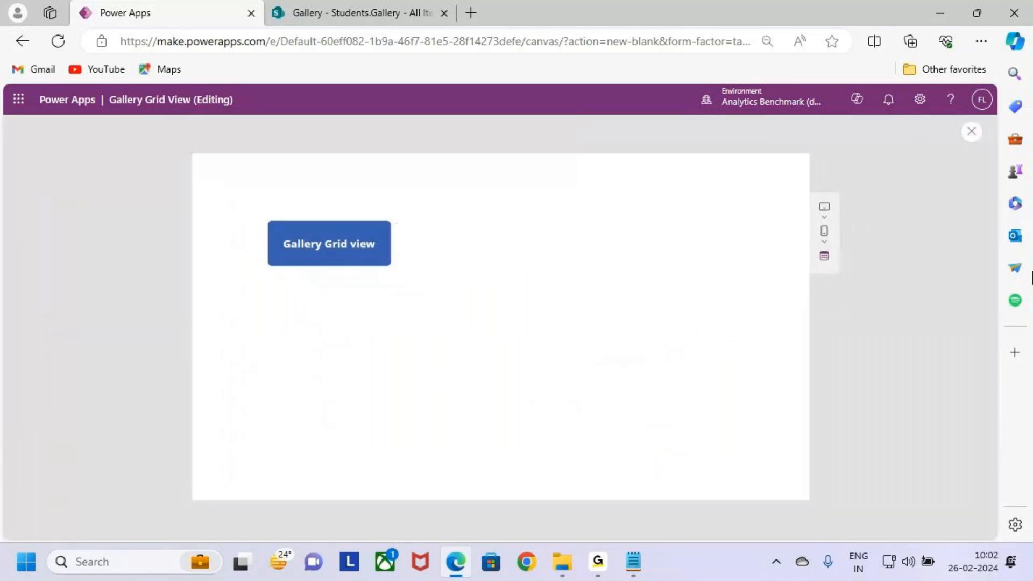
left_click(360, 254)
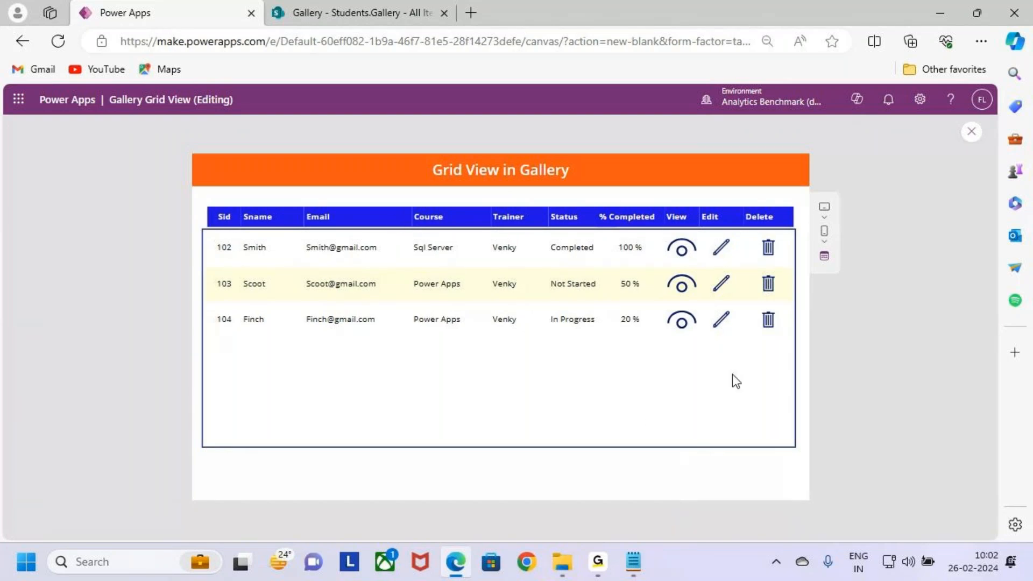
Step: Test the view and edit icons of the record with Sid 104, returning to the grid after each
key("ctrl+2")
left_click(687, 324)
left_click(213, 173)
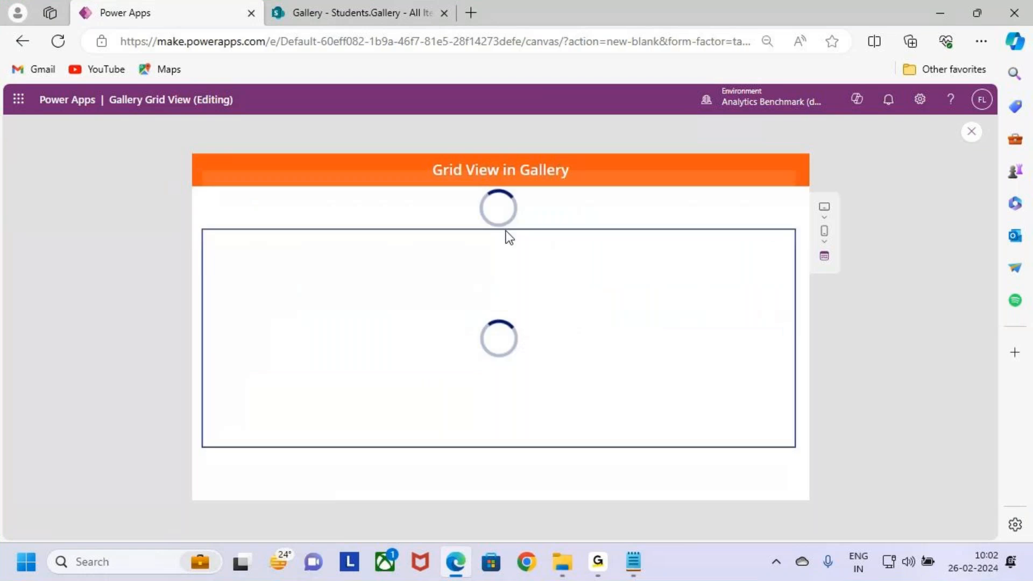
left_click(721, 323)
left_click(211, 172)
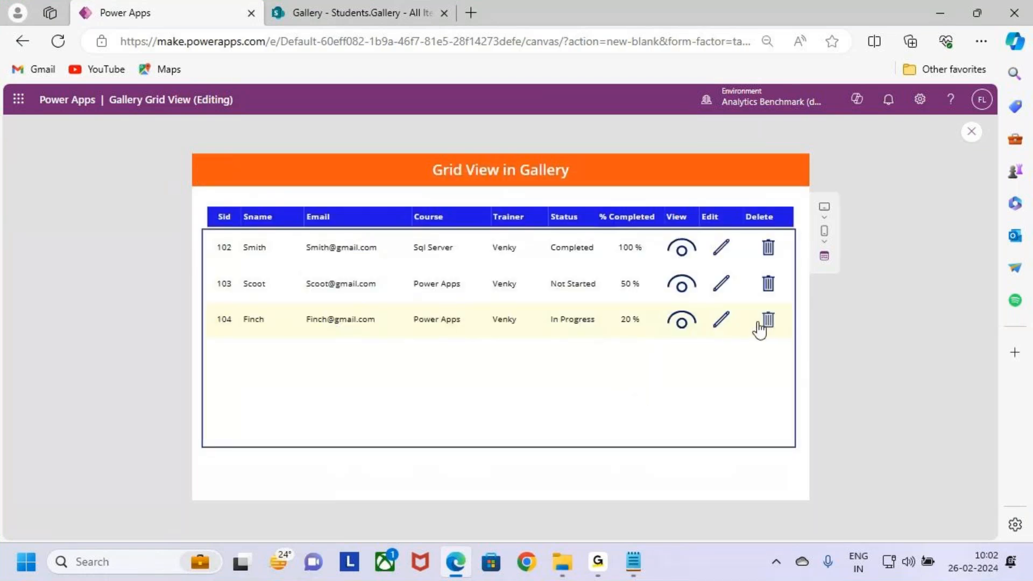
Step: Select the row with Sid 102 in the preview to test its highlighting, and return to the editor
left_click(249, 247)
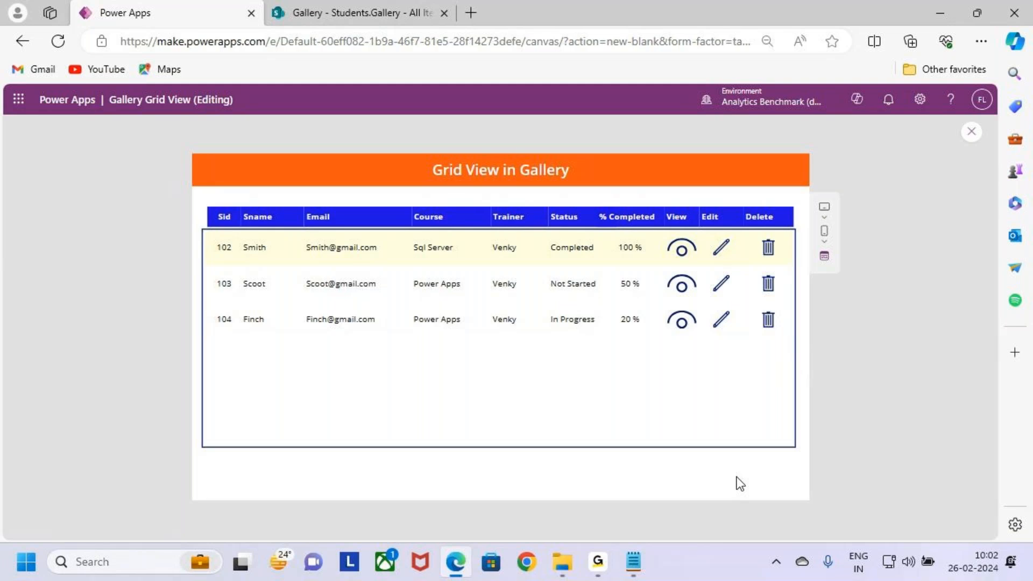
key("Escape")
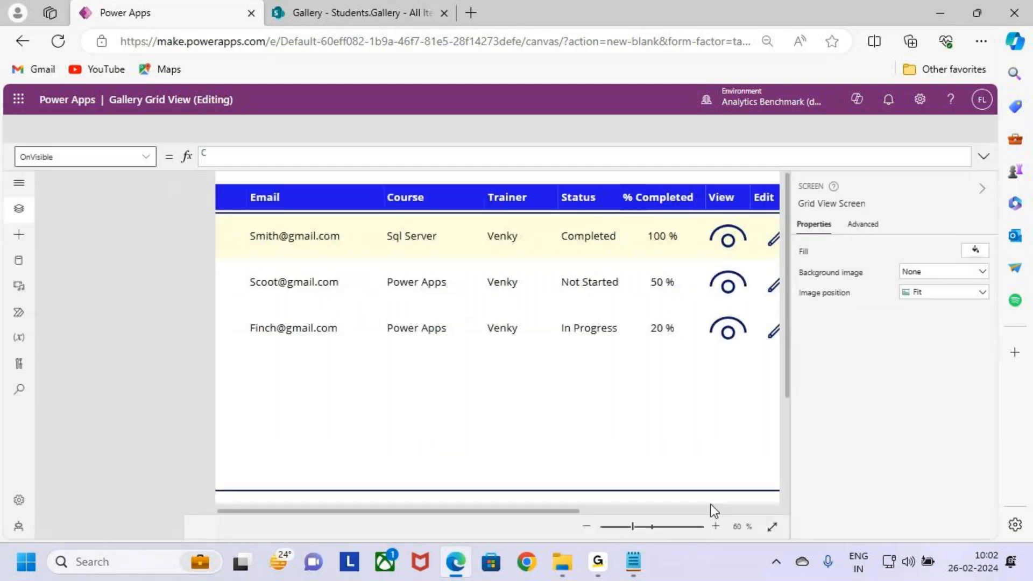
left_click(618, 375)
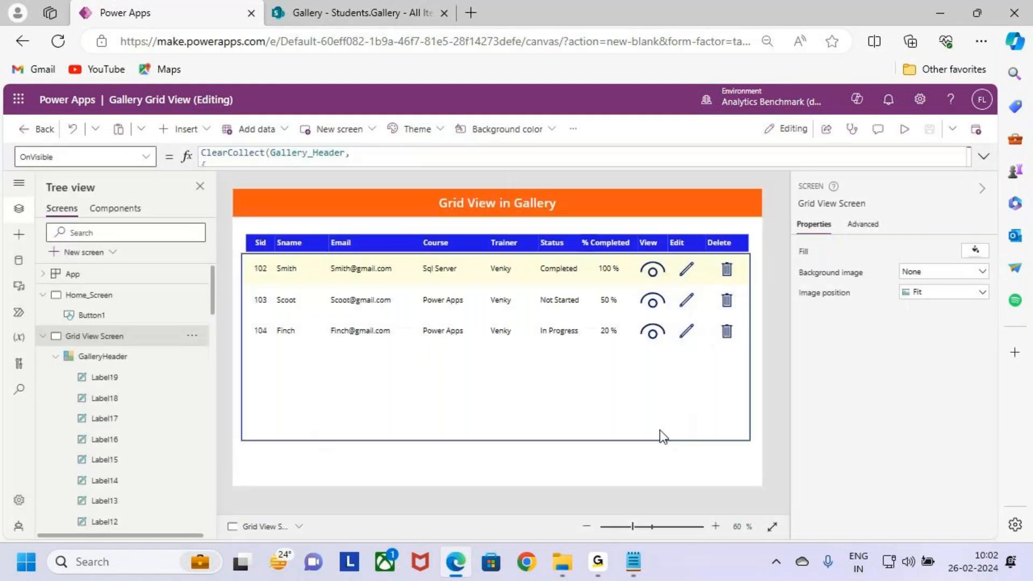